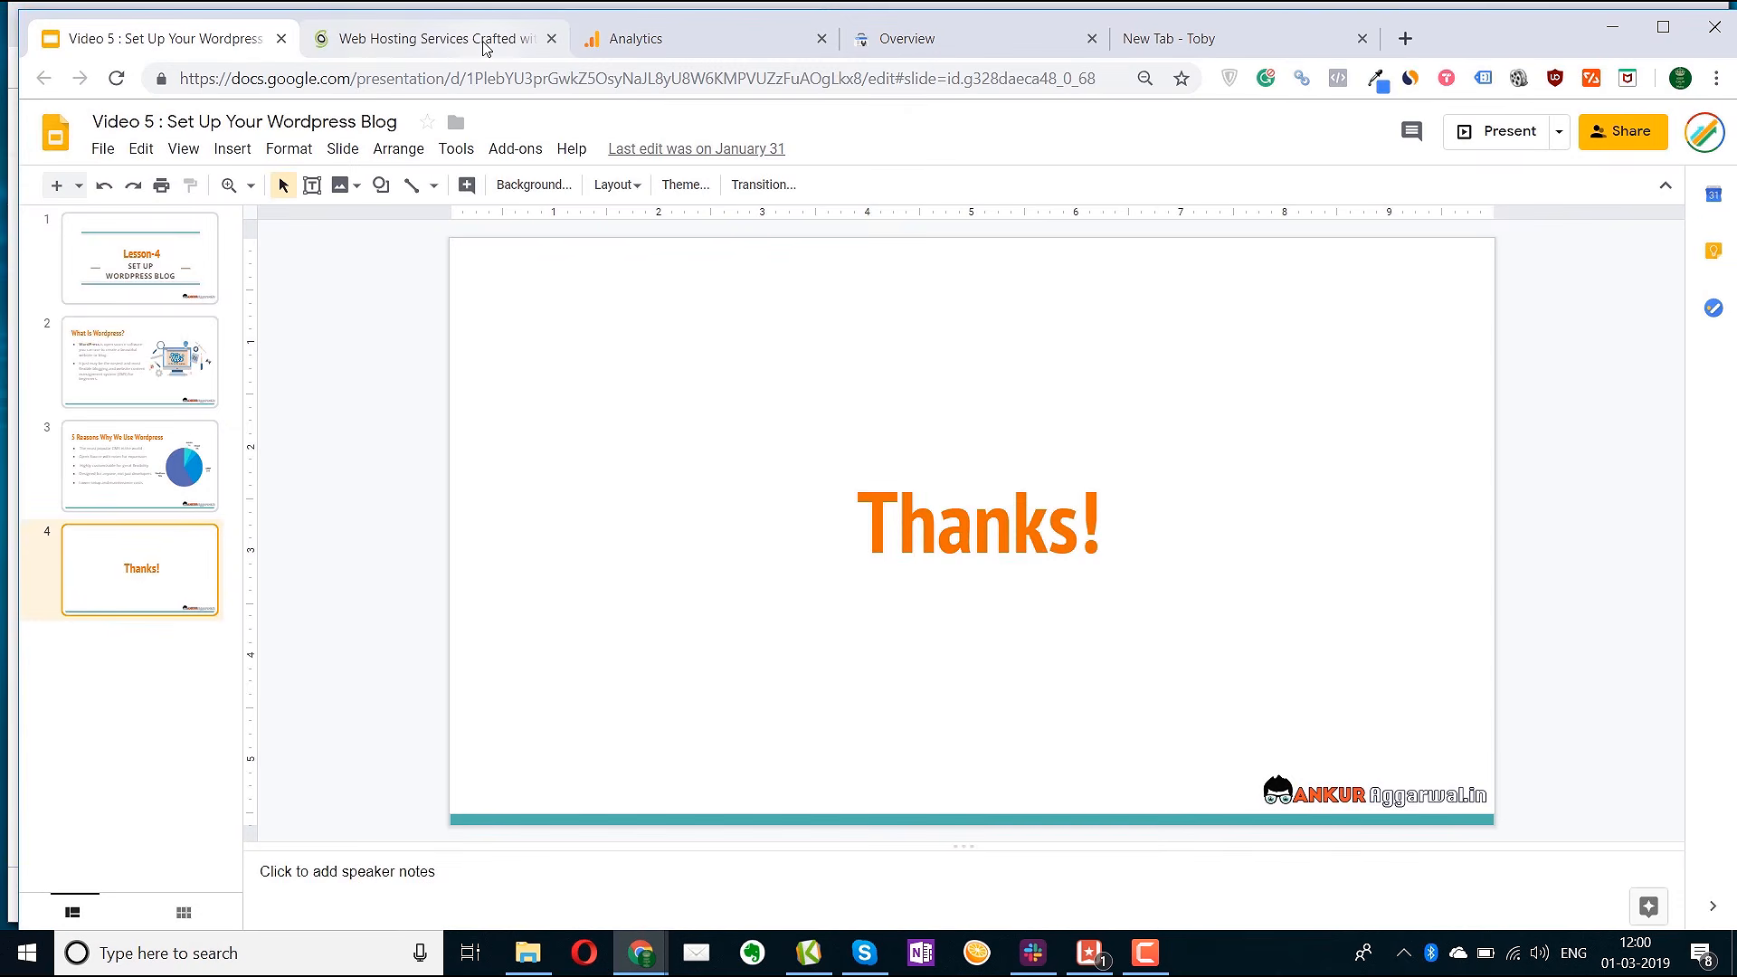
Sign in to SiteGround User Area with the account e-mail and password, saving the login in the browser
click(435, 38)
click(1485, 172)
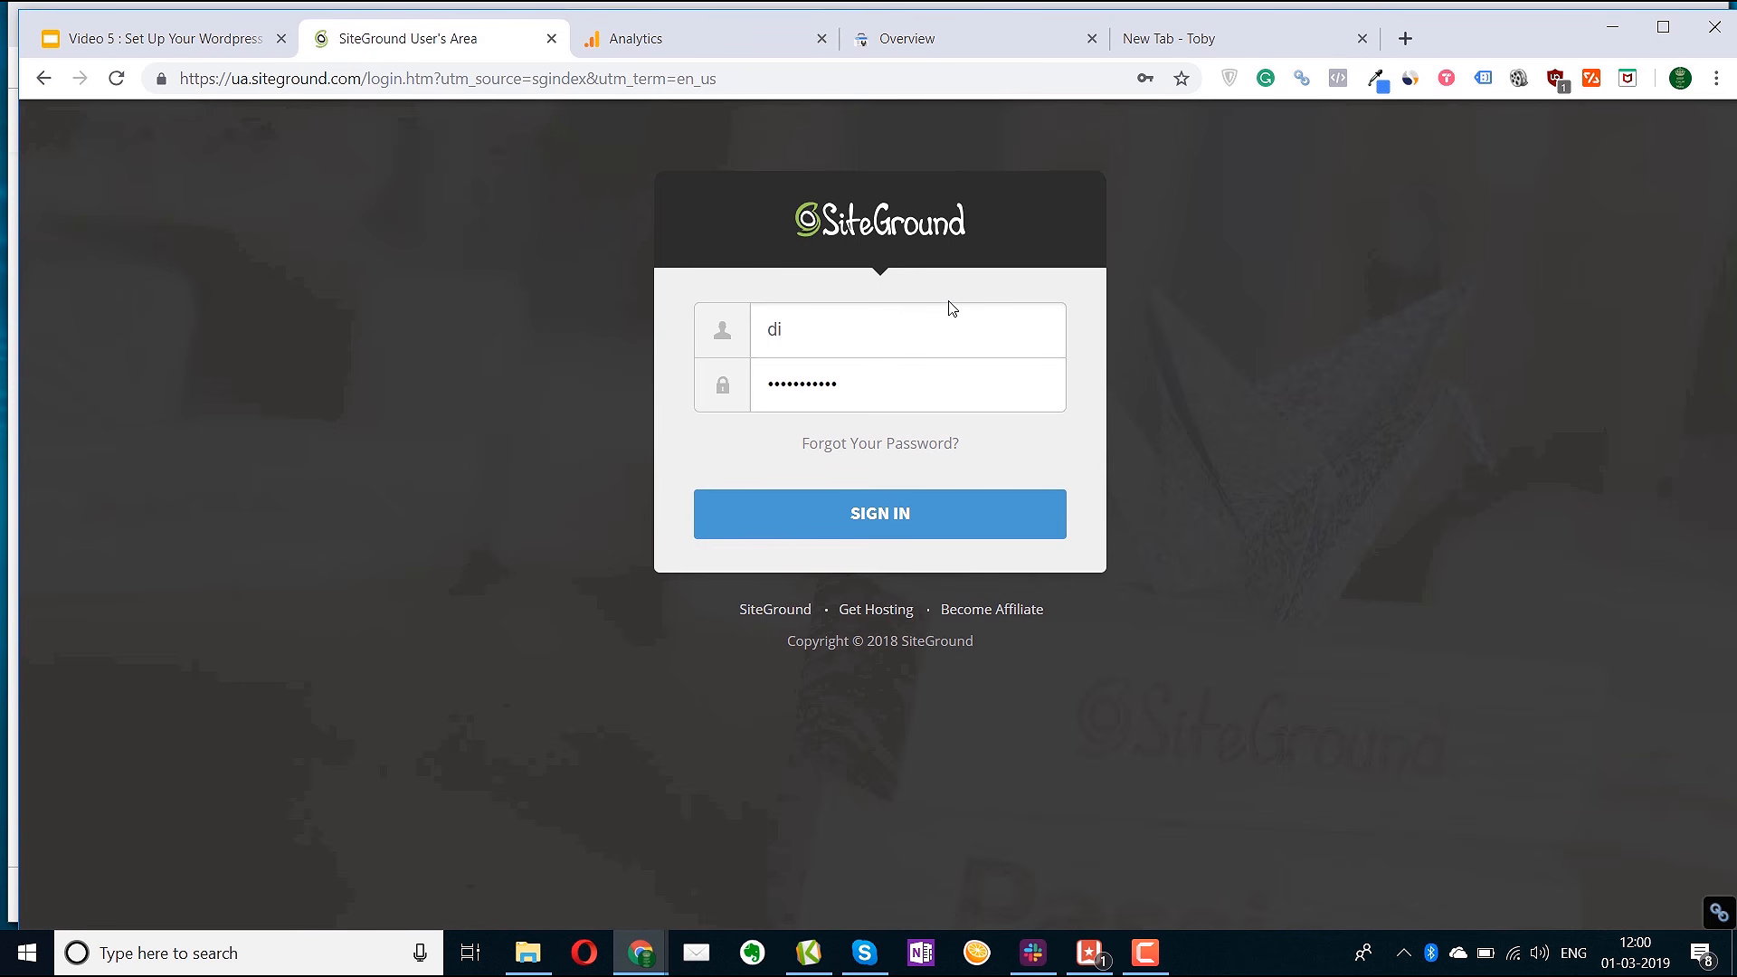
key(Tab)
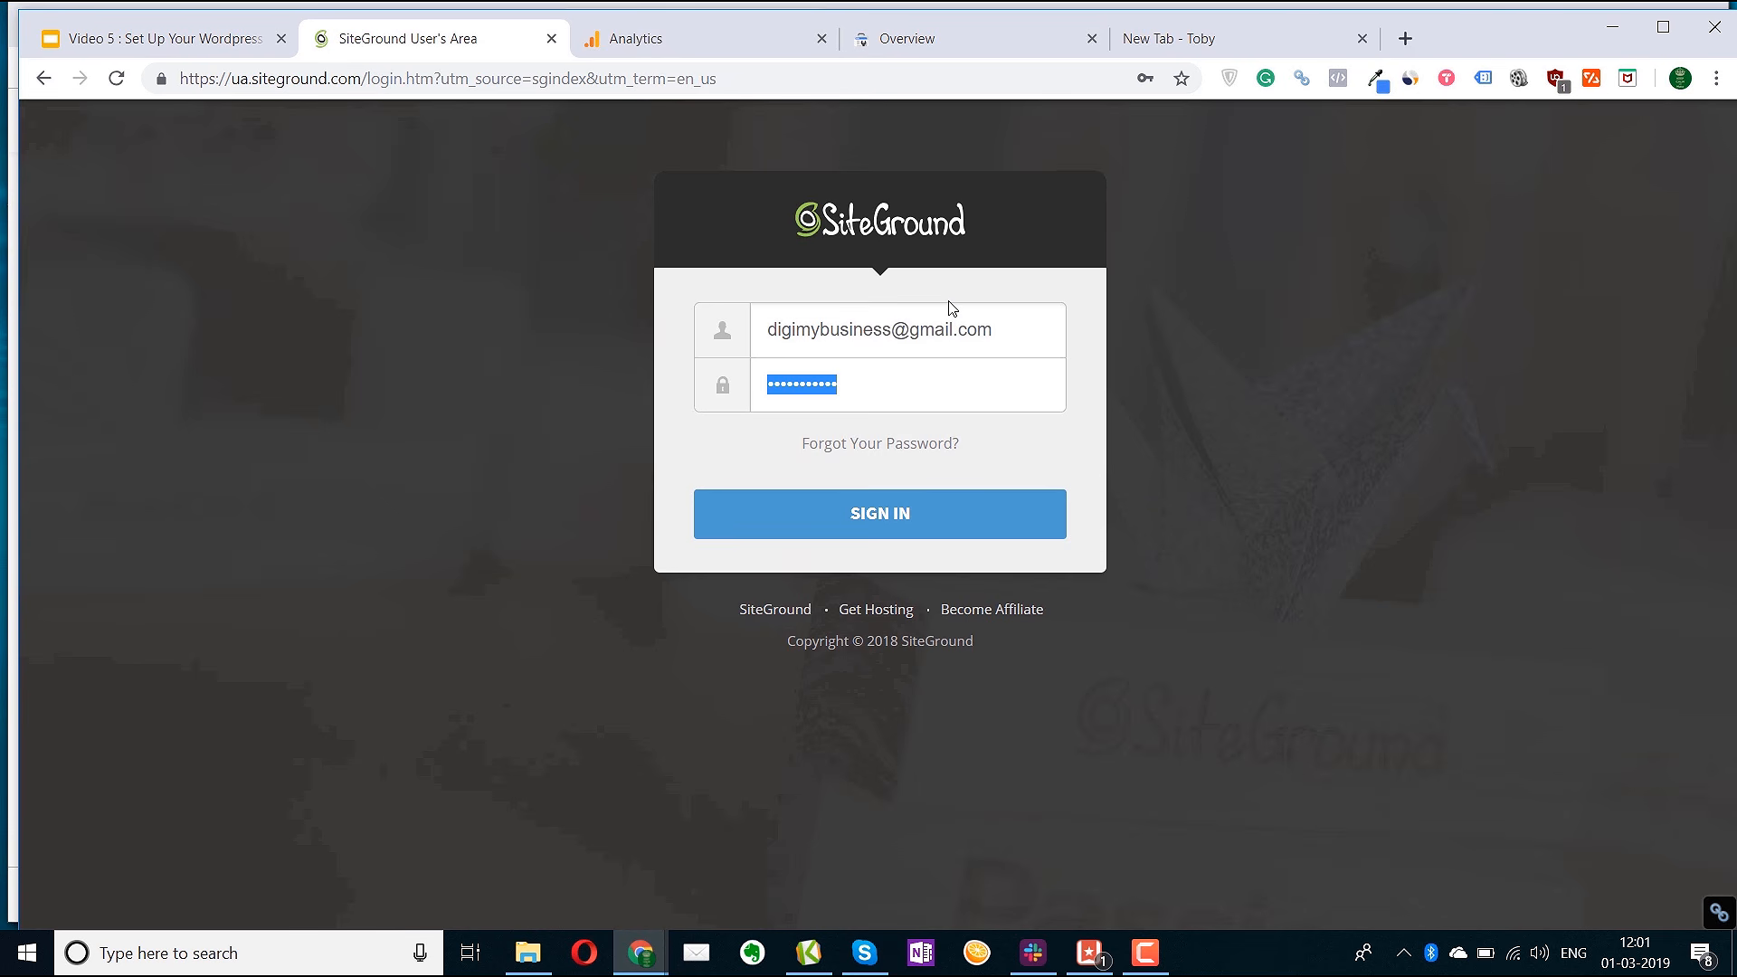
text(•••••••••••)
key(Return)
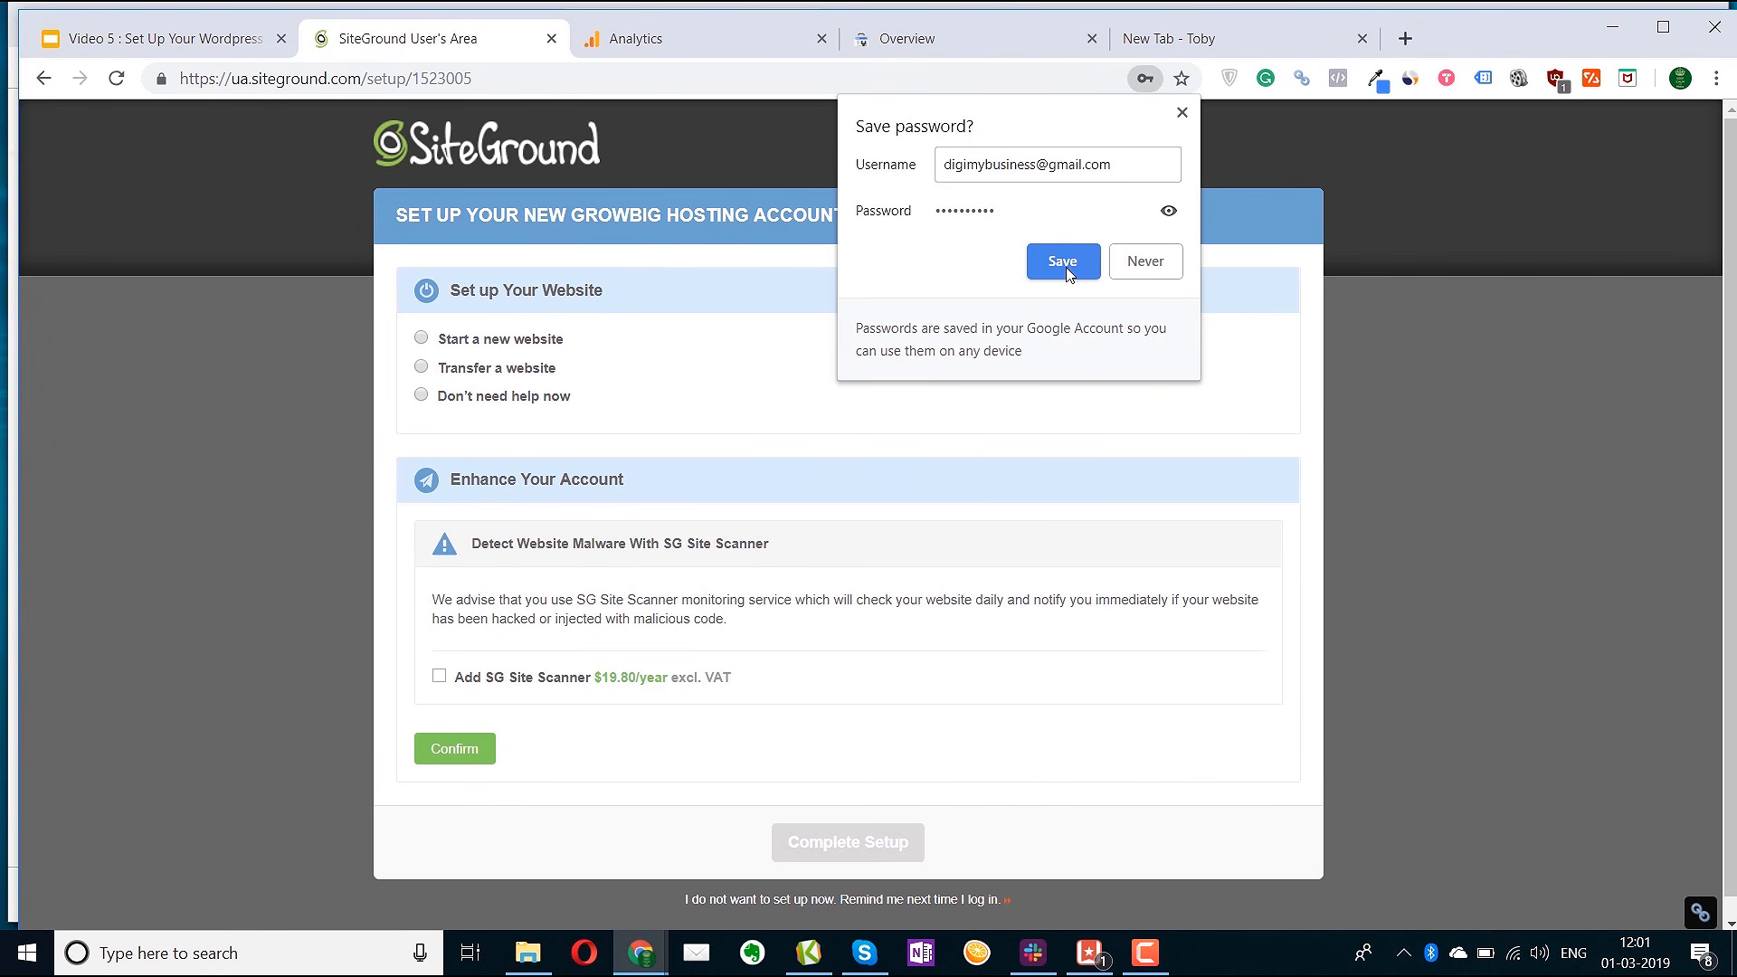
click(1065, 266)
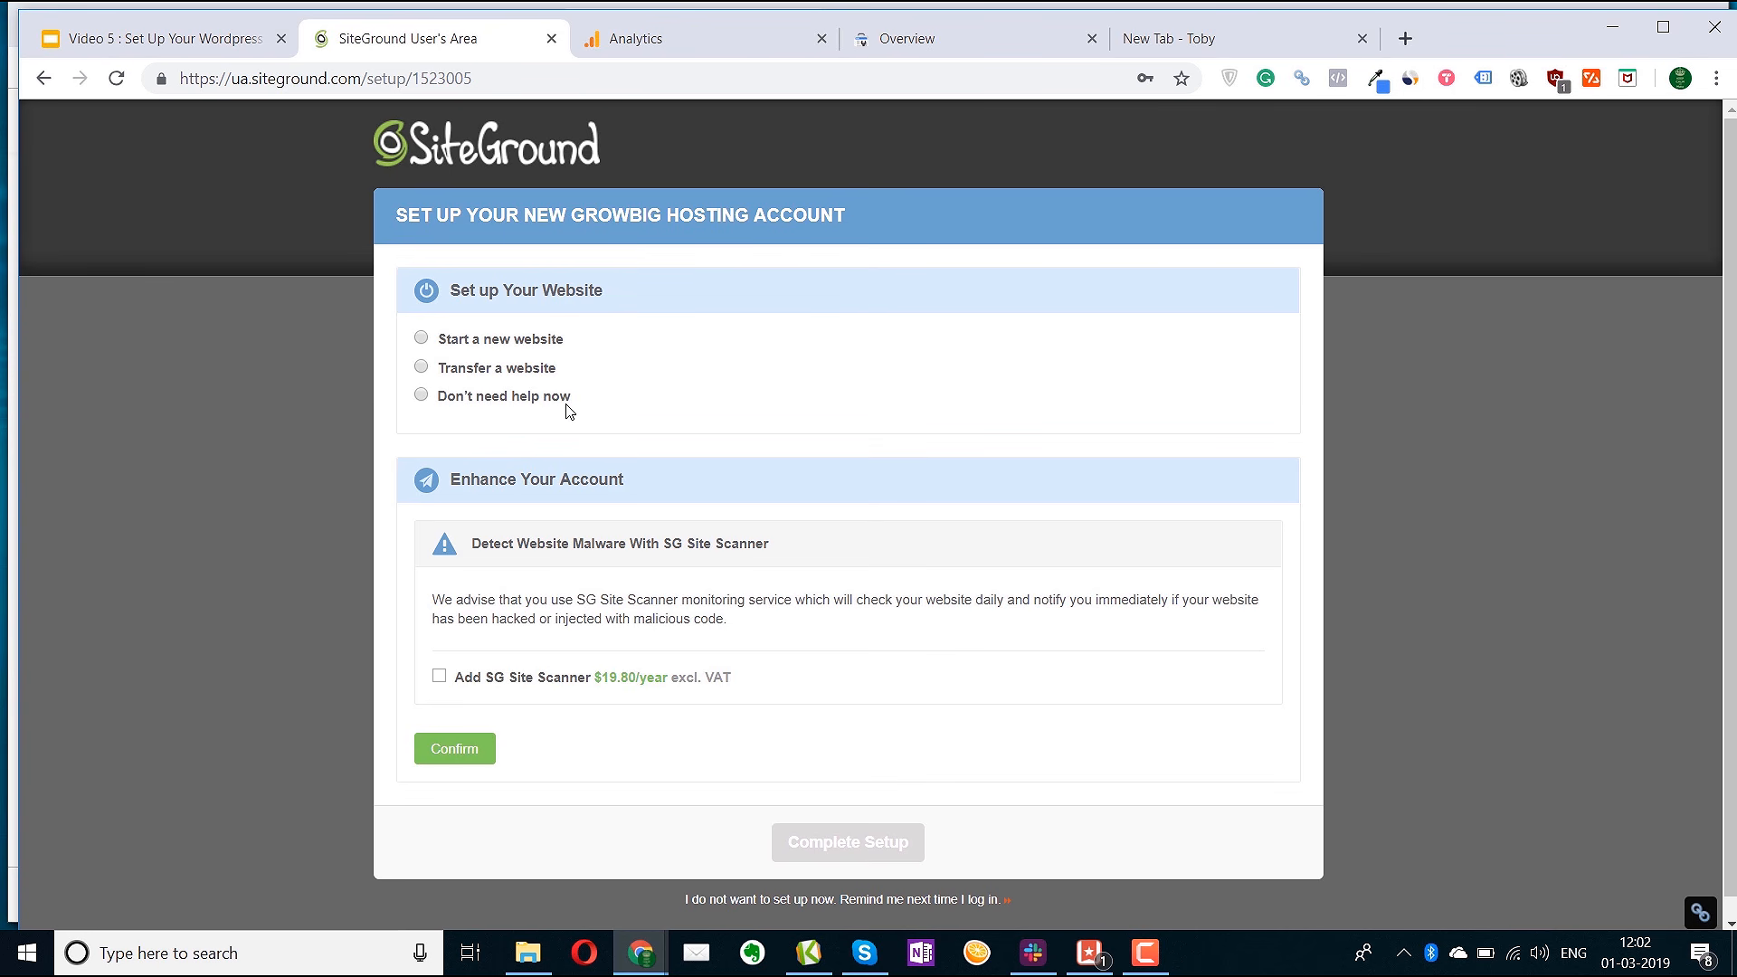
Complete the GrowBig setup, declining website help and the malware scanner and accepting the terms
click(421, 396)
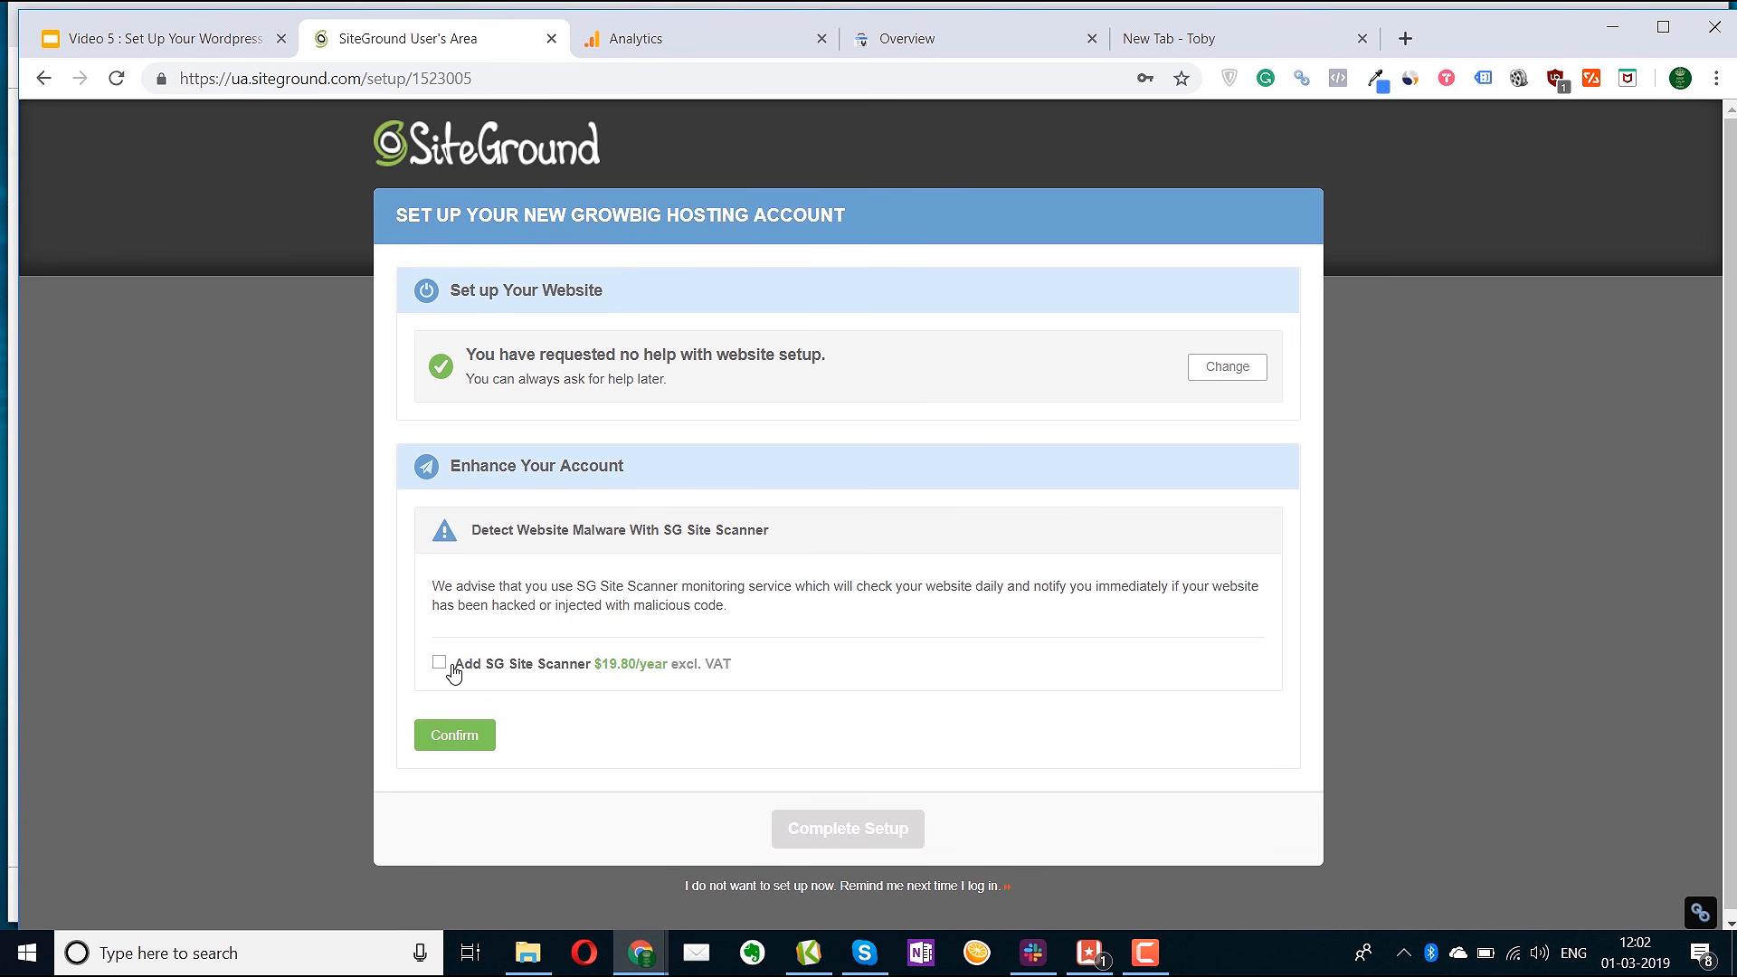
click(447, 735)
click(581, 604)
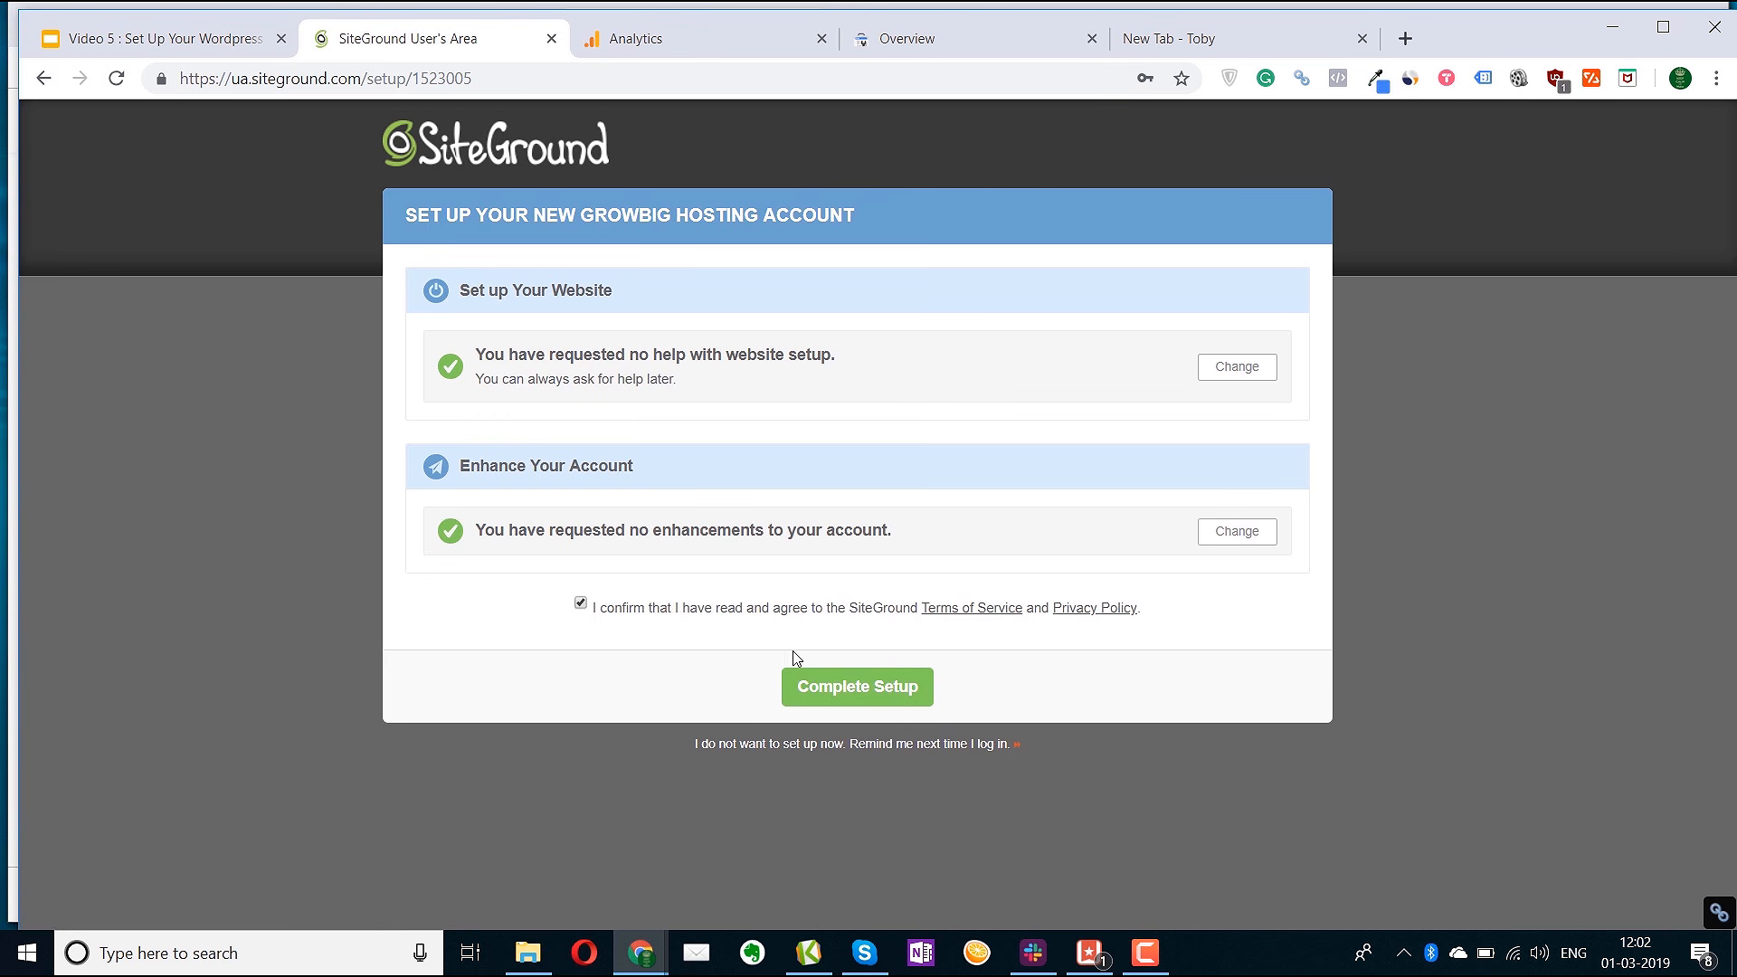
click(838, 697)
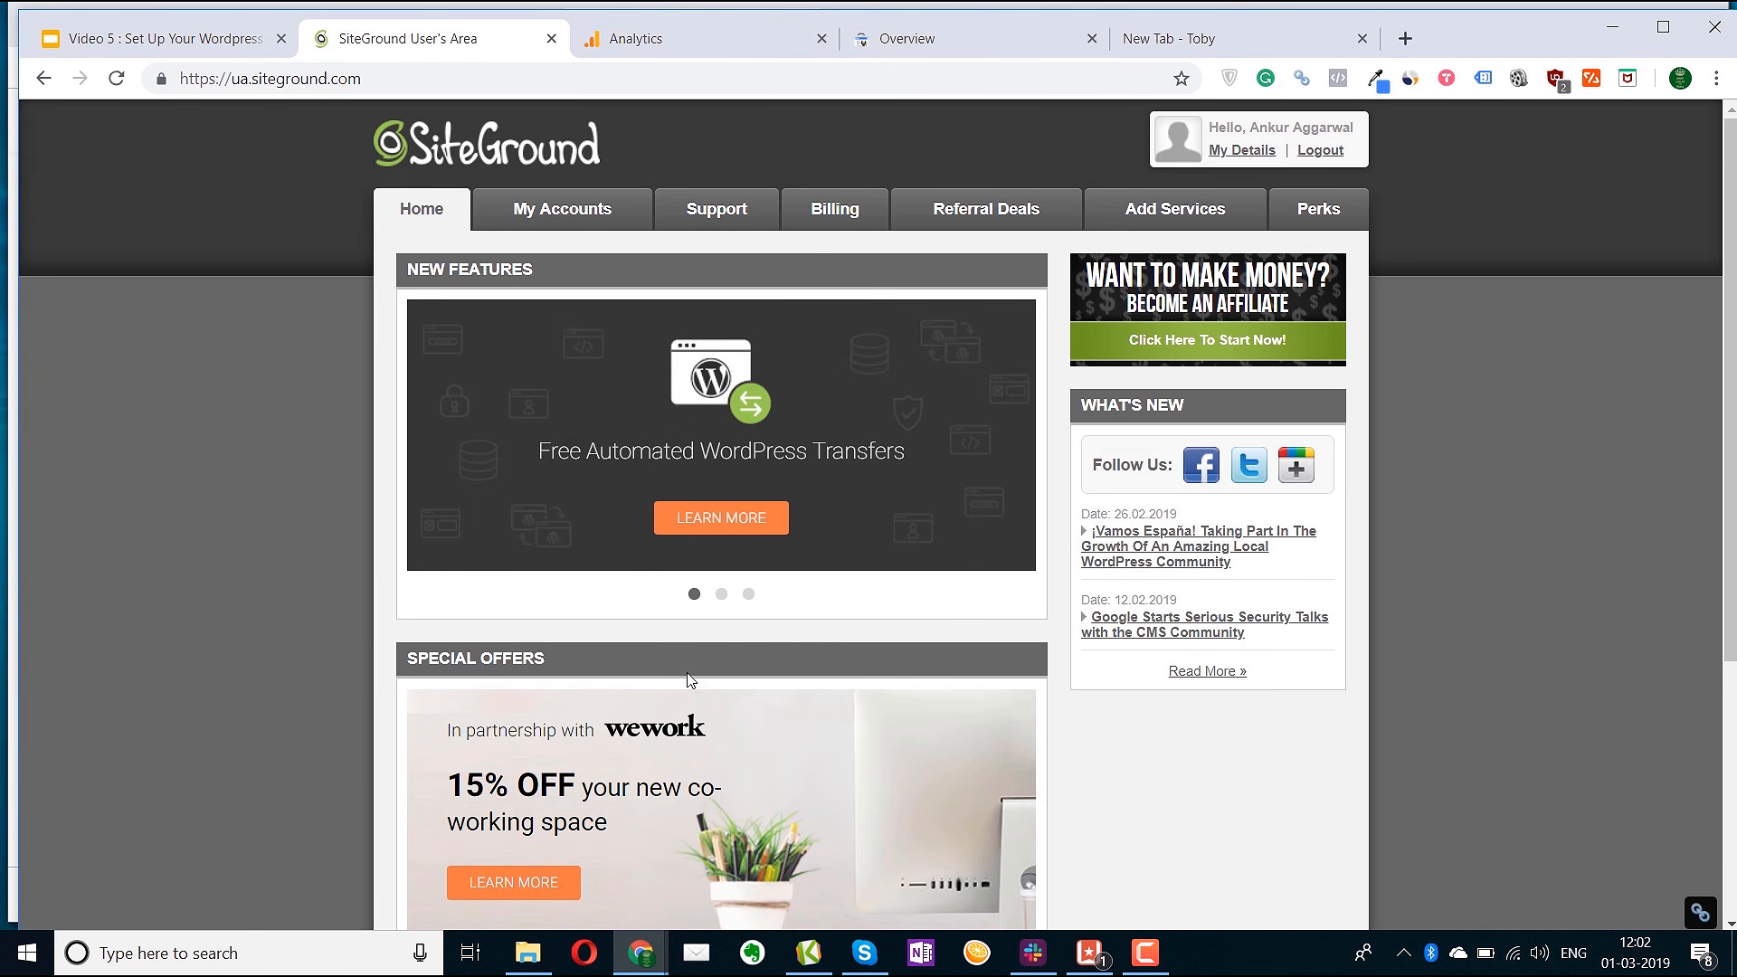
From My Accounts, go to cPanel with 'Access cPanel Securely' kept on
scroll(688, 683, down, 3)
scroll(686, 647, up, 3)
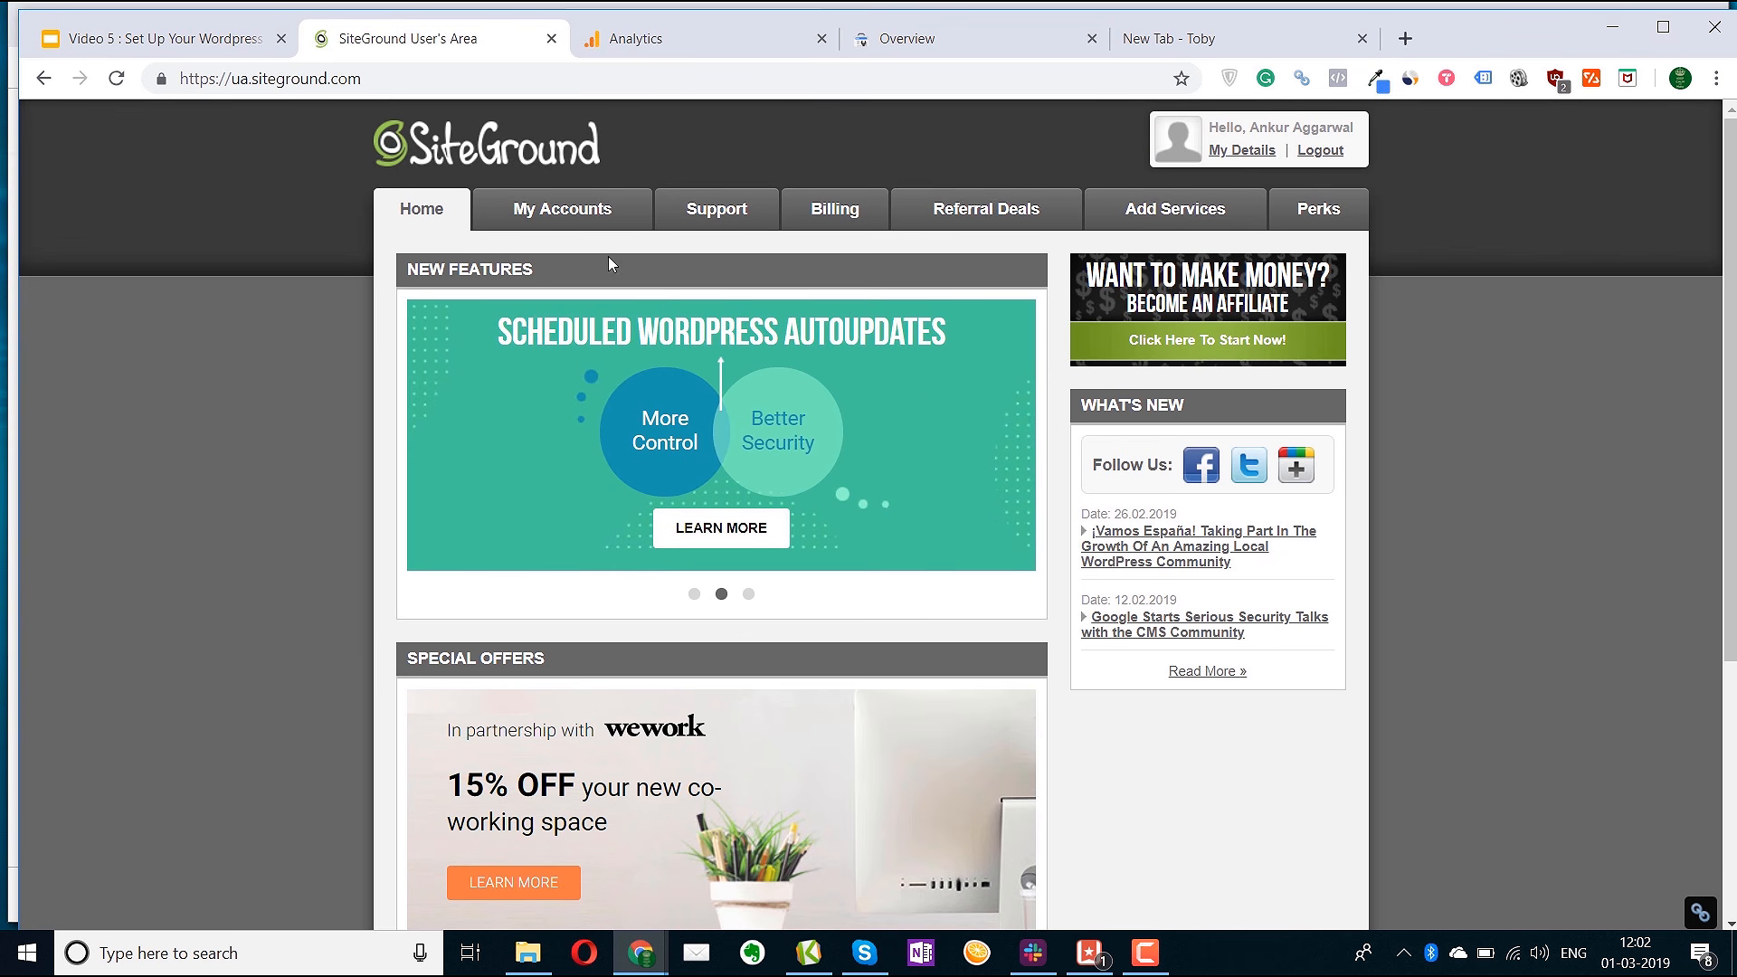
click(562, 221)
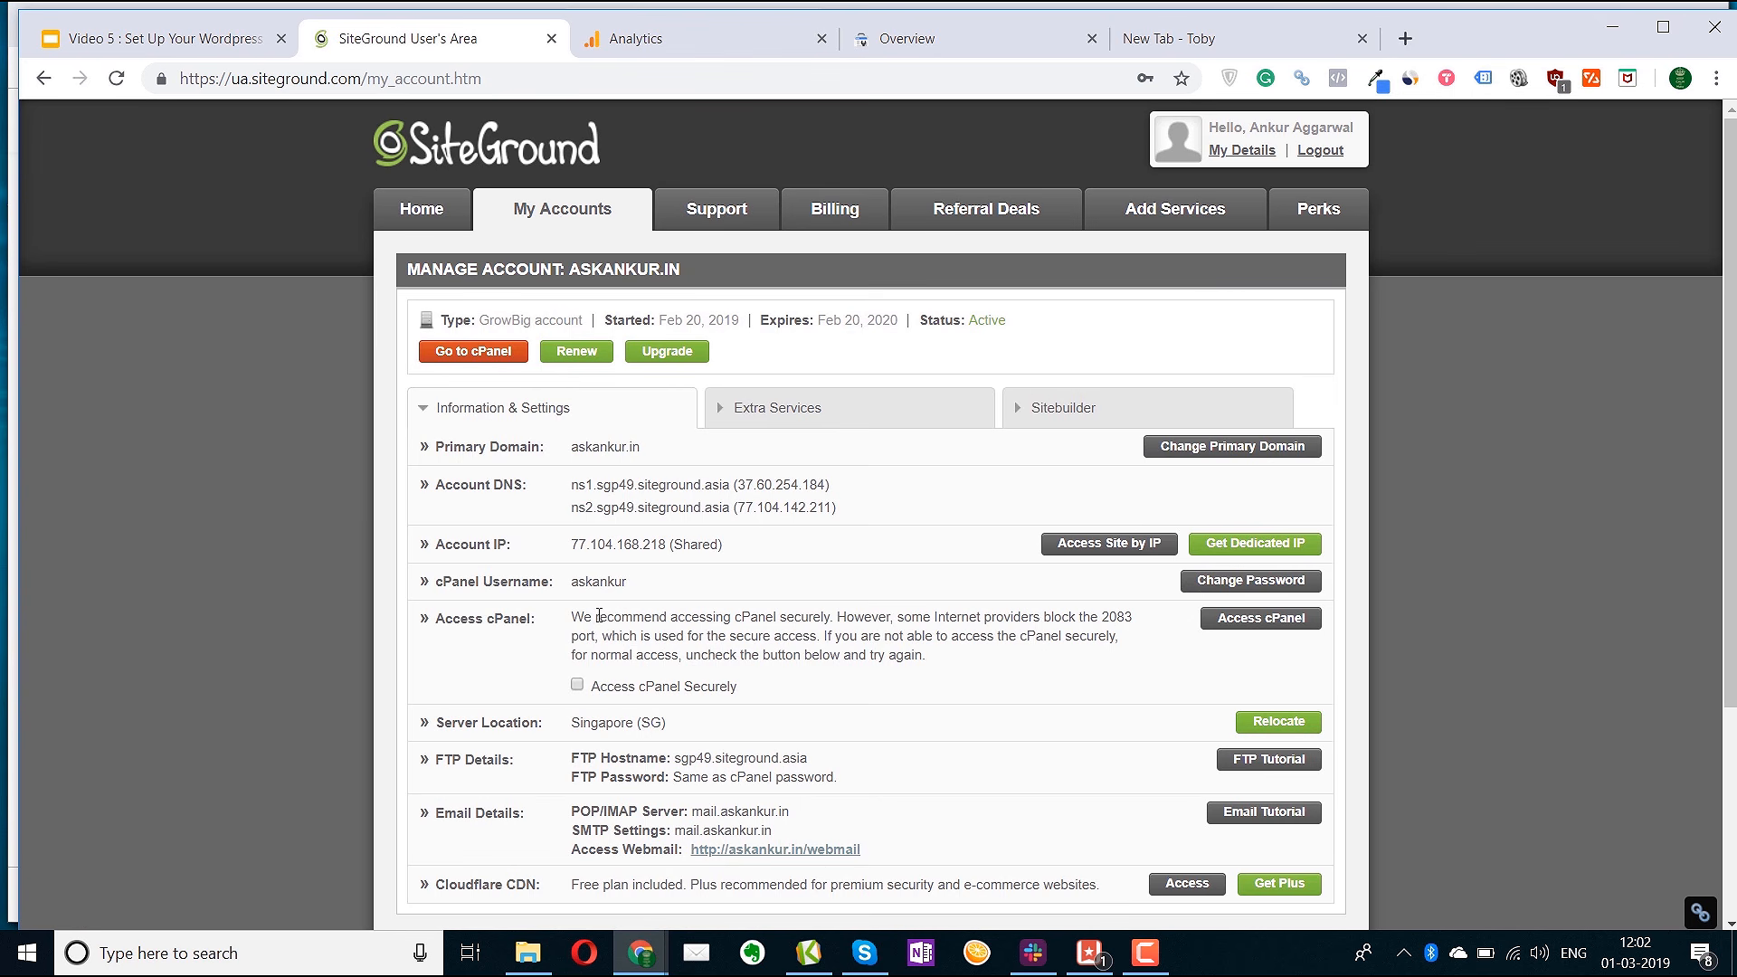
click(475, 356)
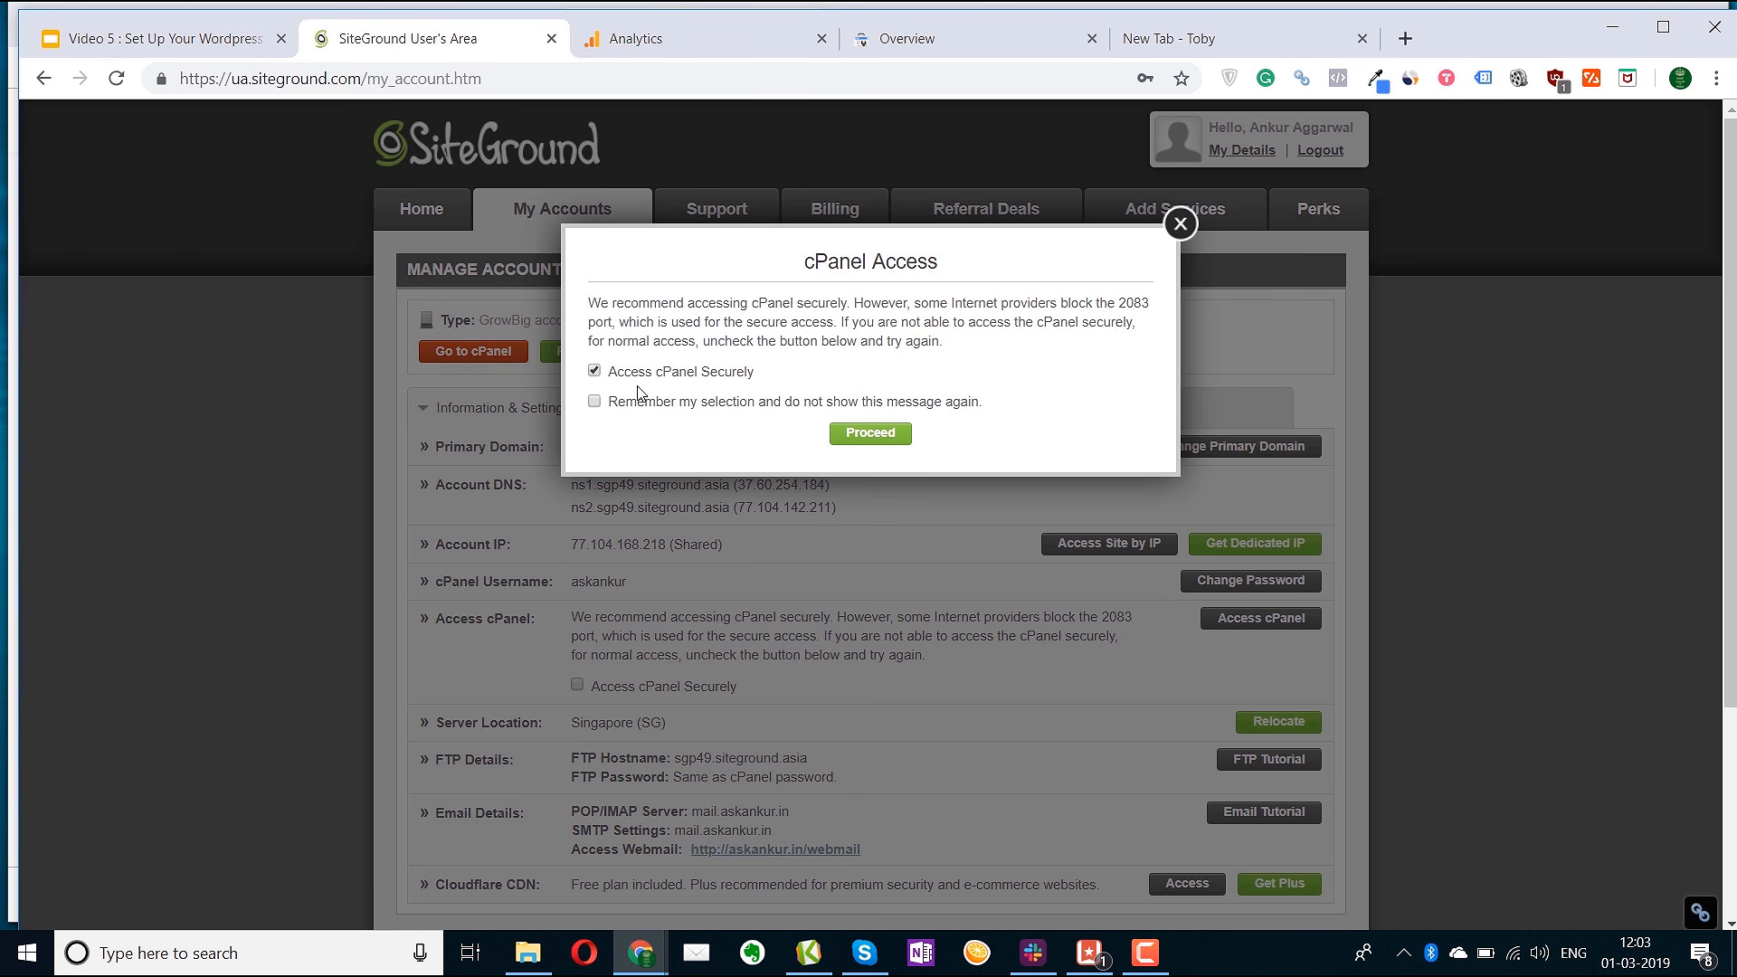
click(870, 434)
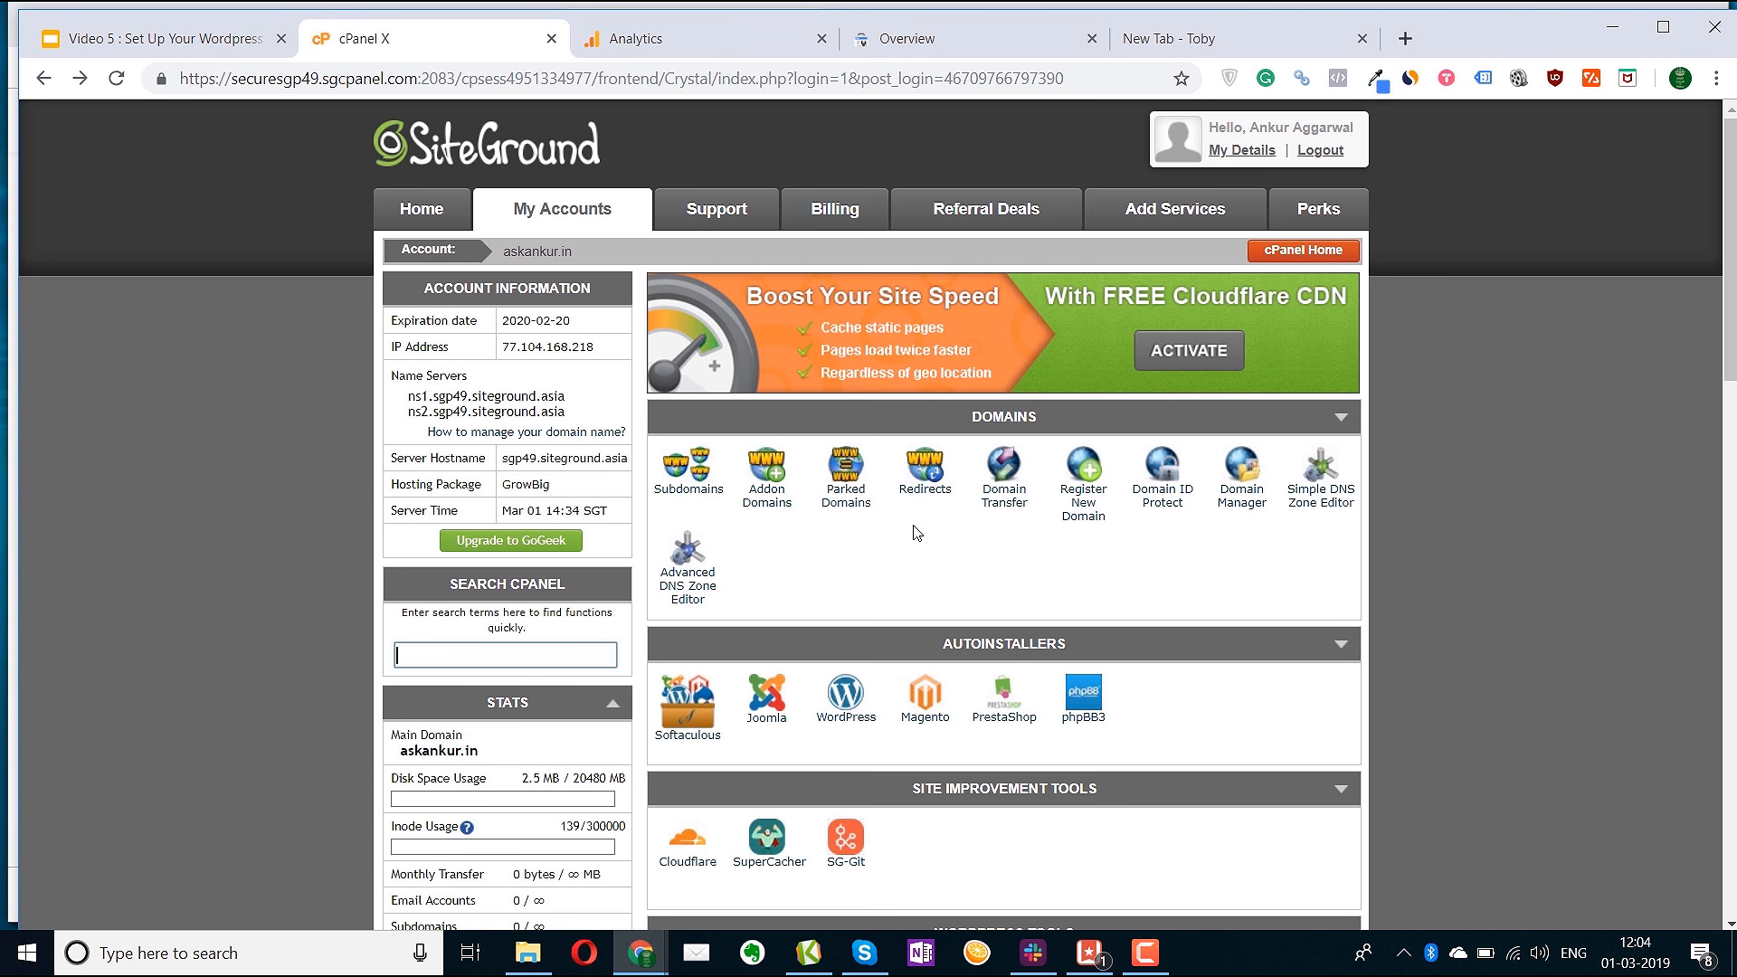
Select the https part of the cPanel page address in the address bar
click(210, 78)
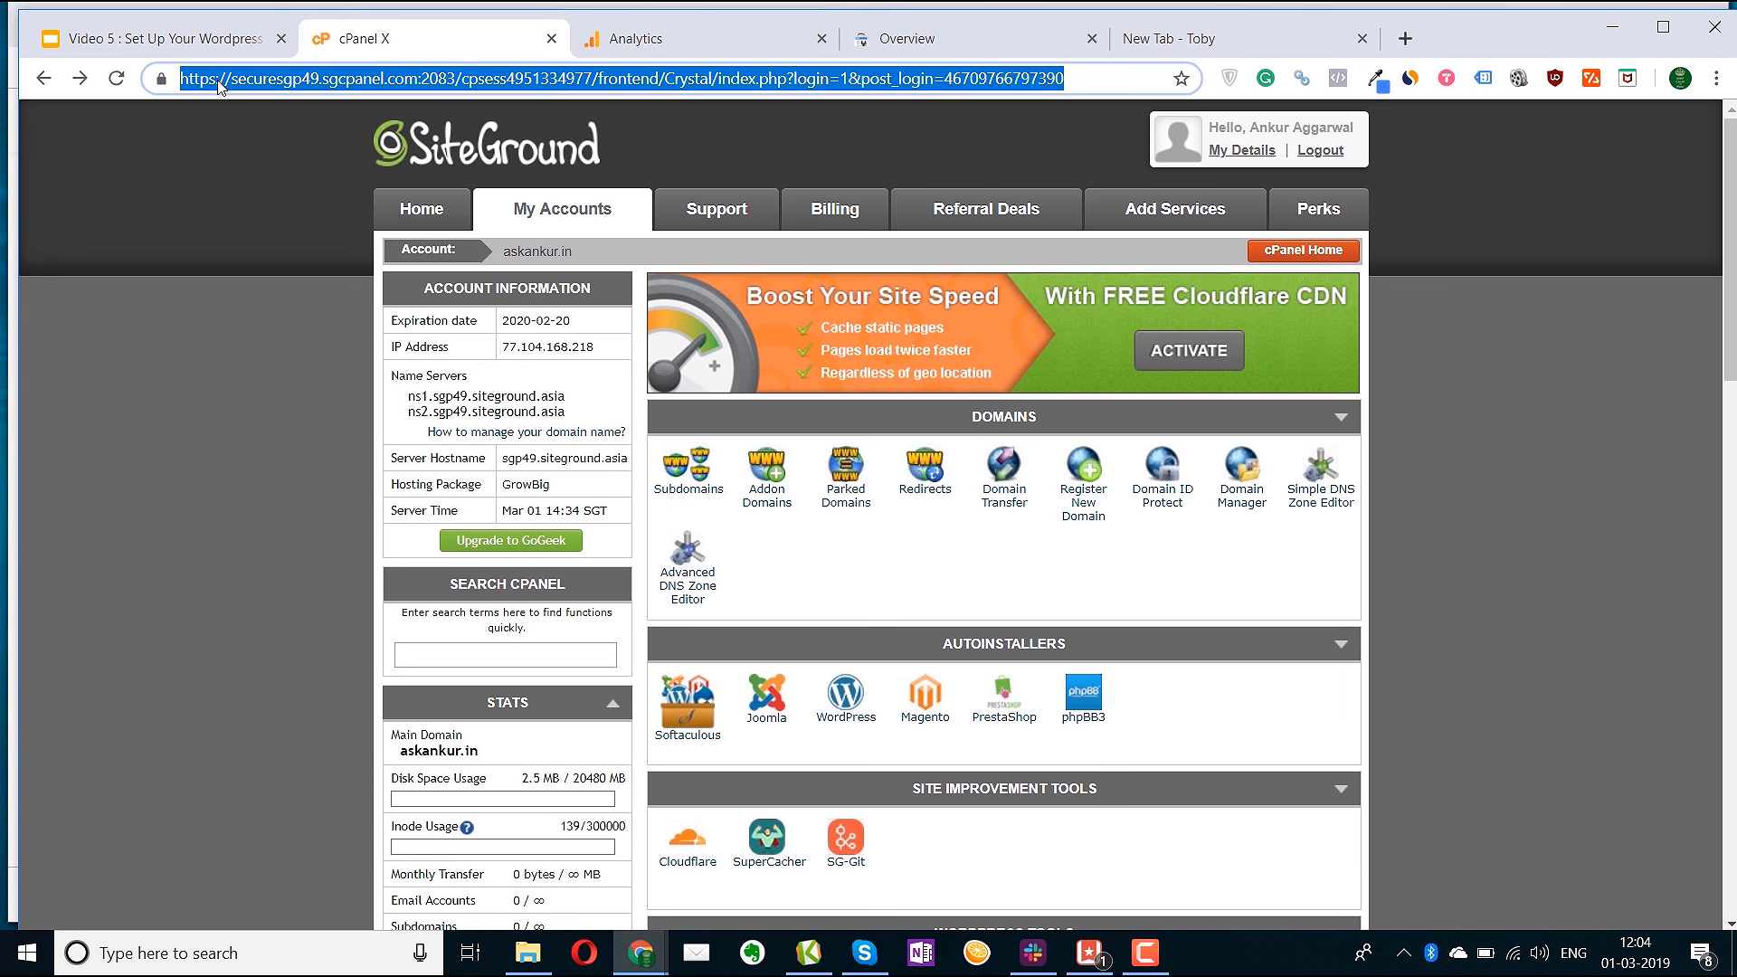
click(222, 78)
key(shift+Left)
key(shift+Left)
key(shift+Left)
key(shift+Left)
key(shift+Left)
key(shift+Left)
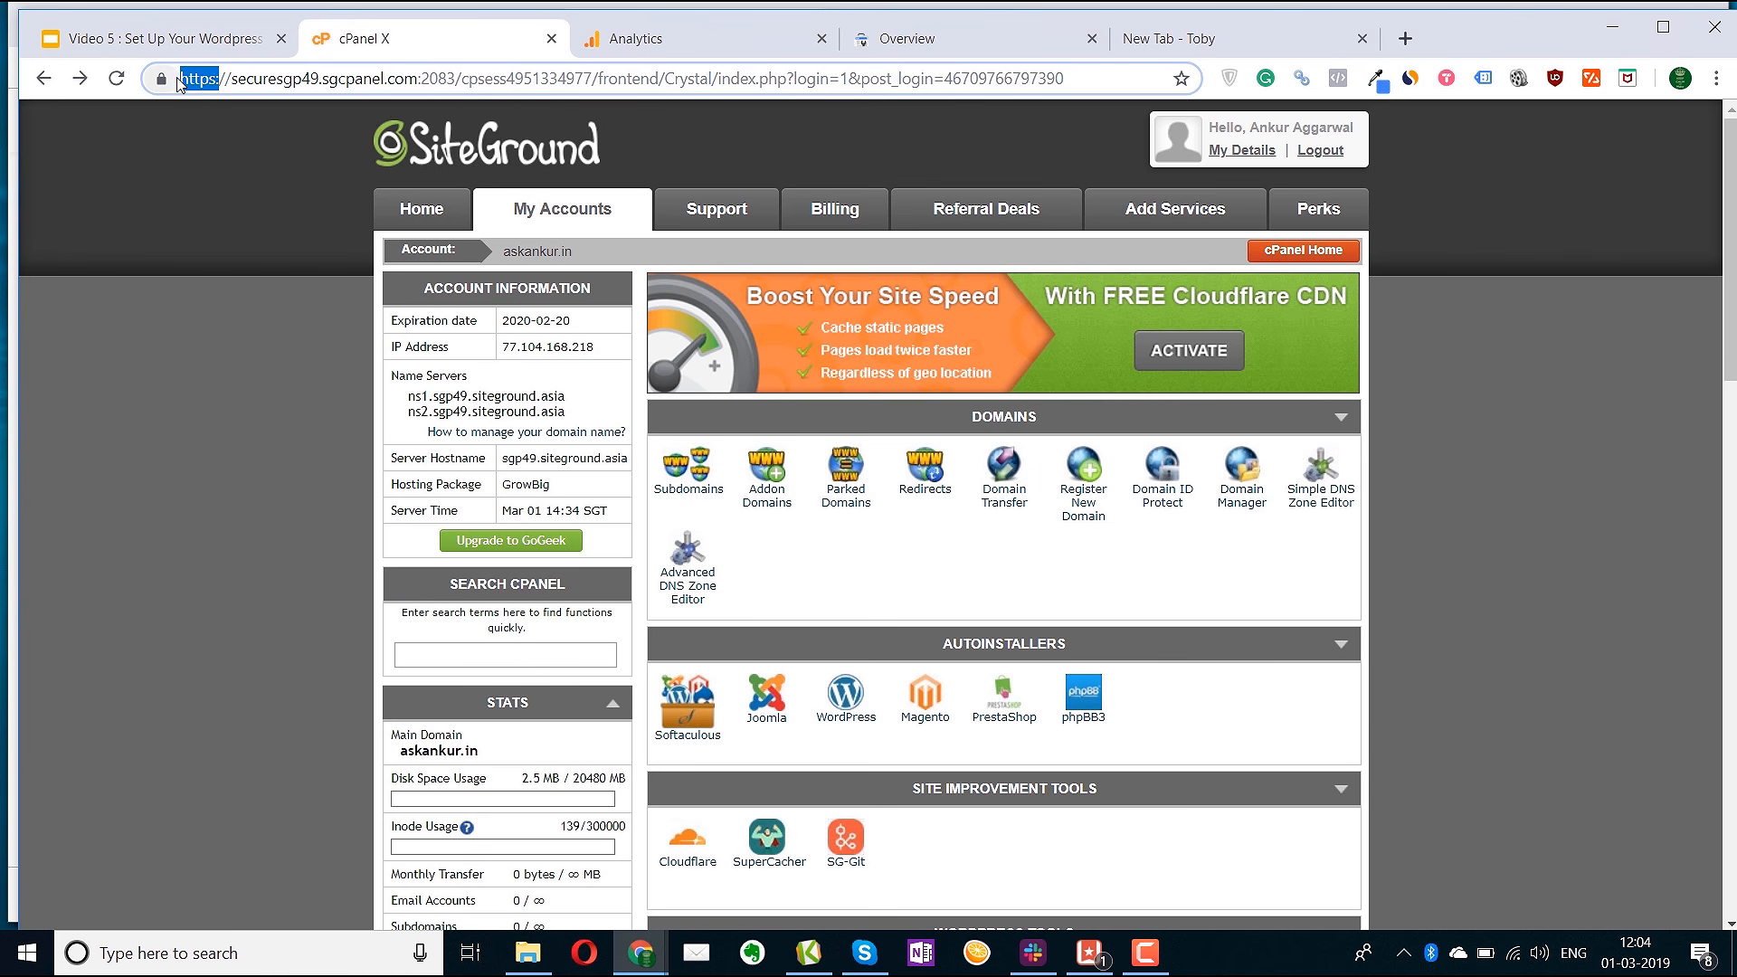
click(277, 74)
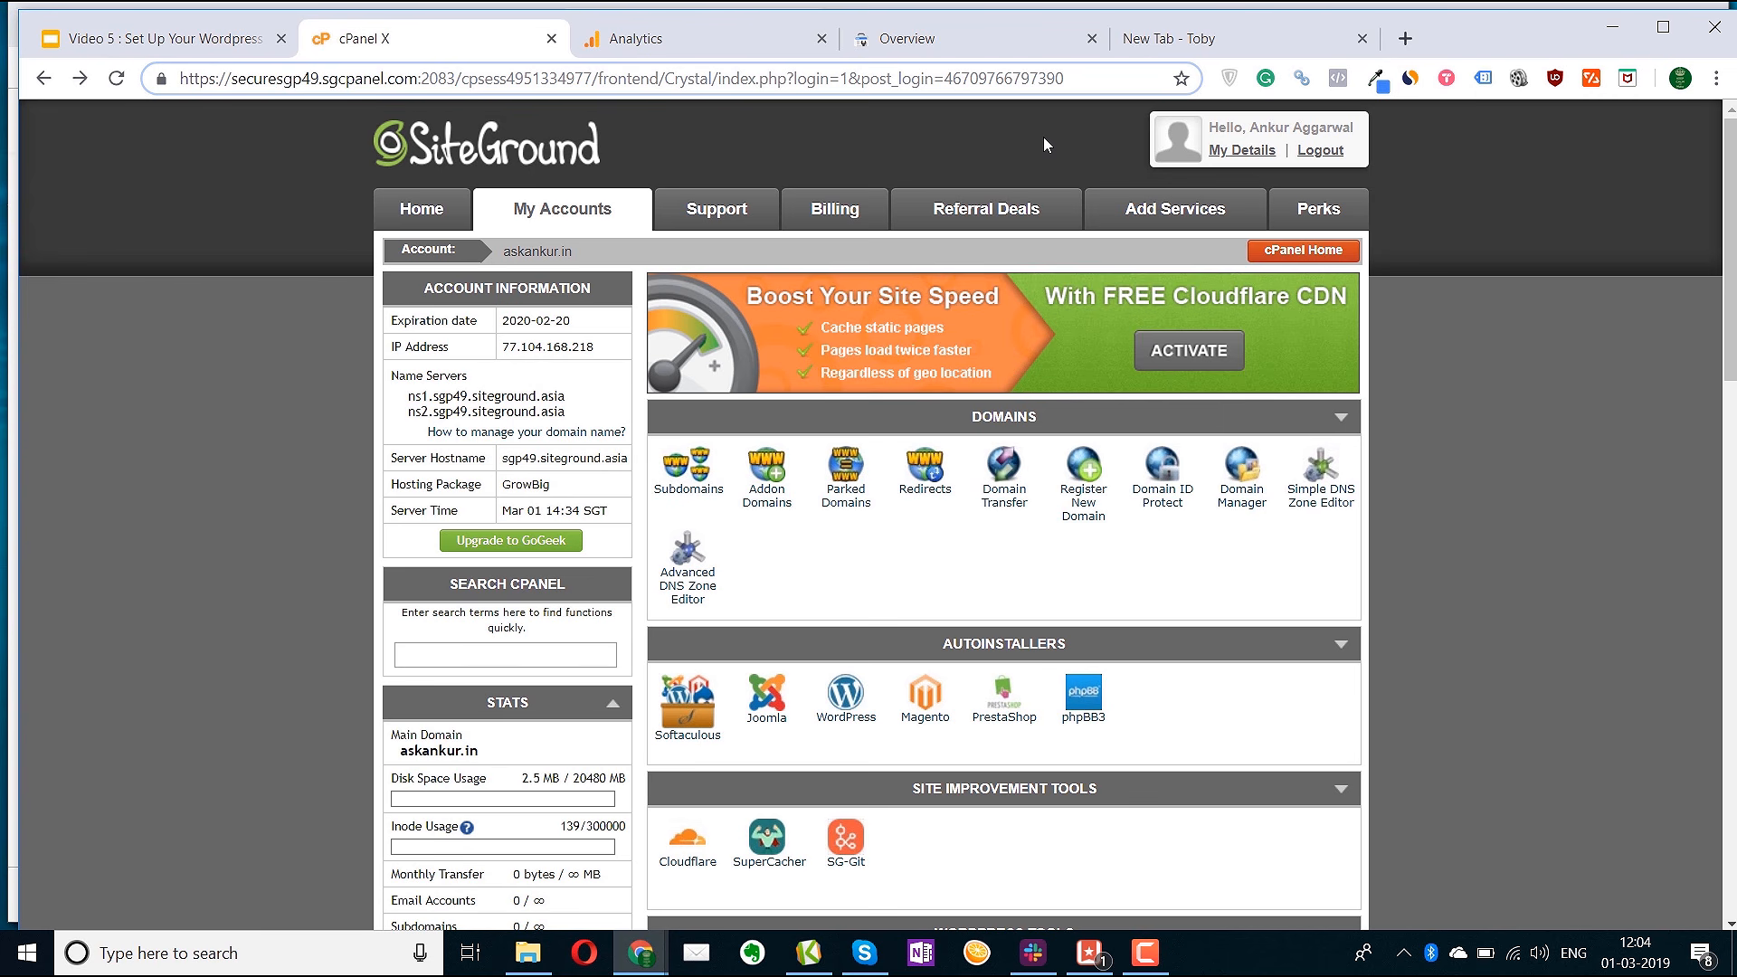
Turn on HTTPS Enforce and External Links Rewrite for askankur.in's Let's Encrypt certificate
key(ctrl+f)
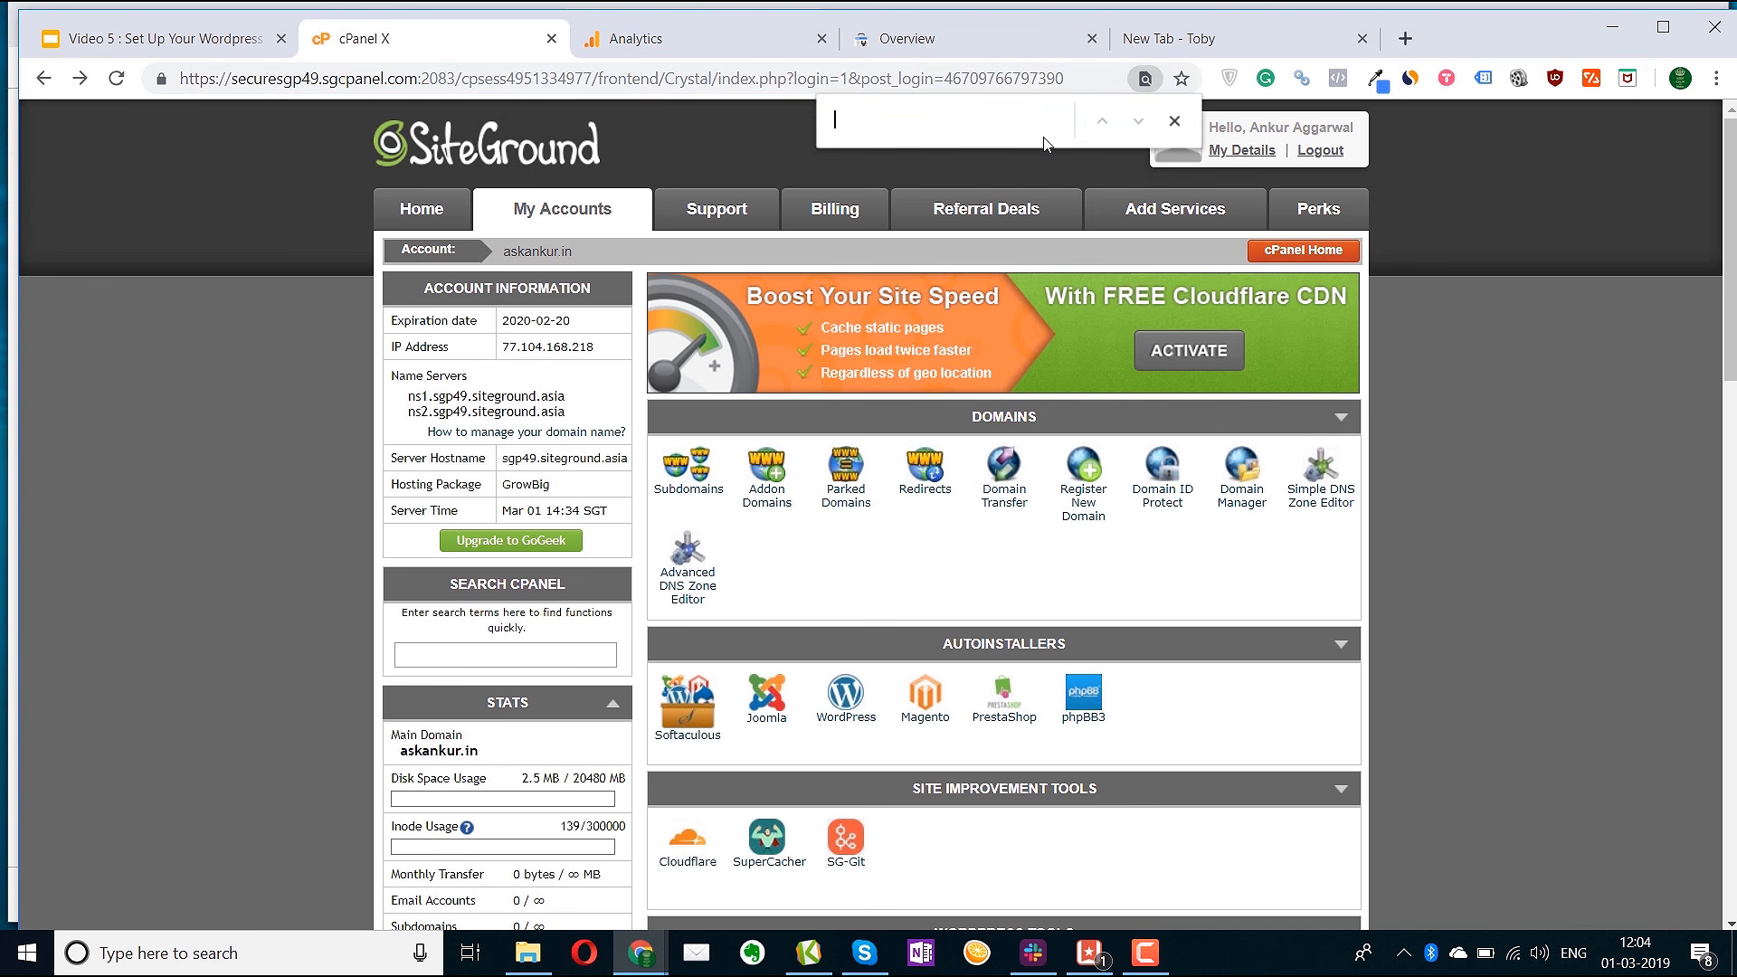
text(let)
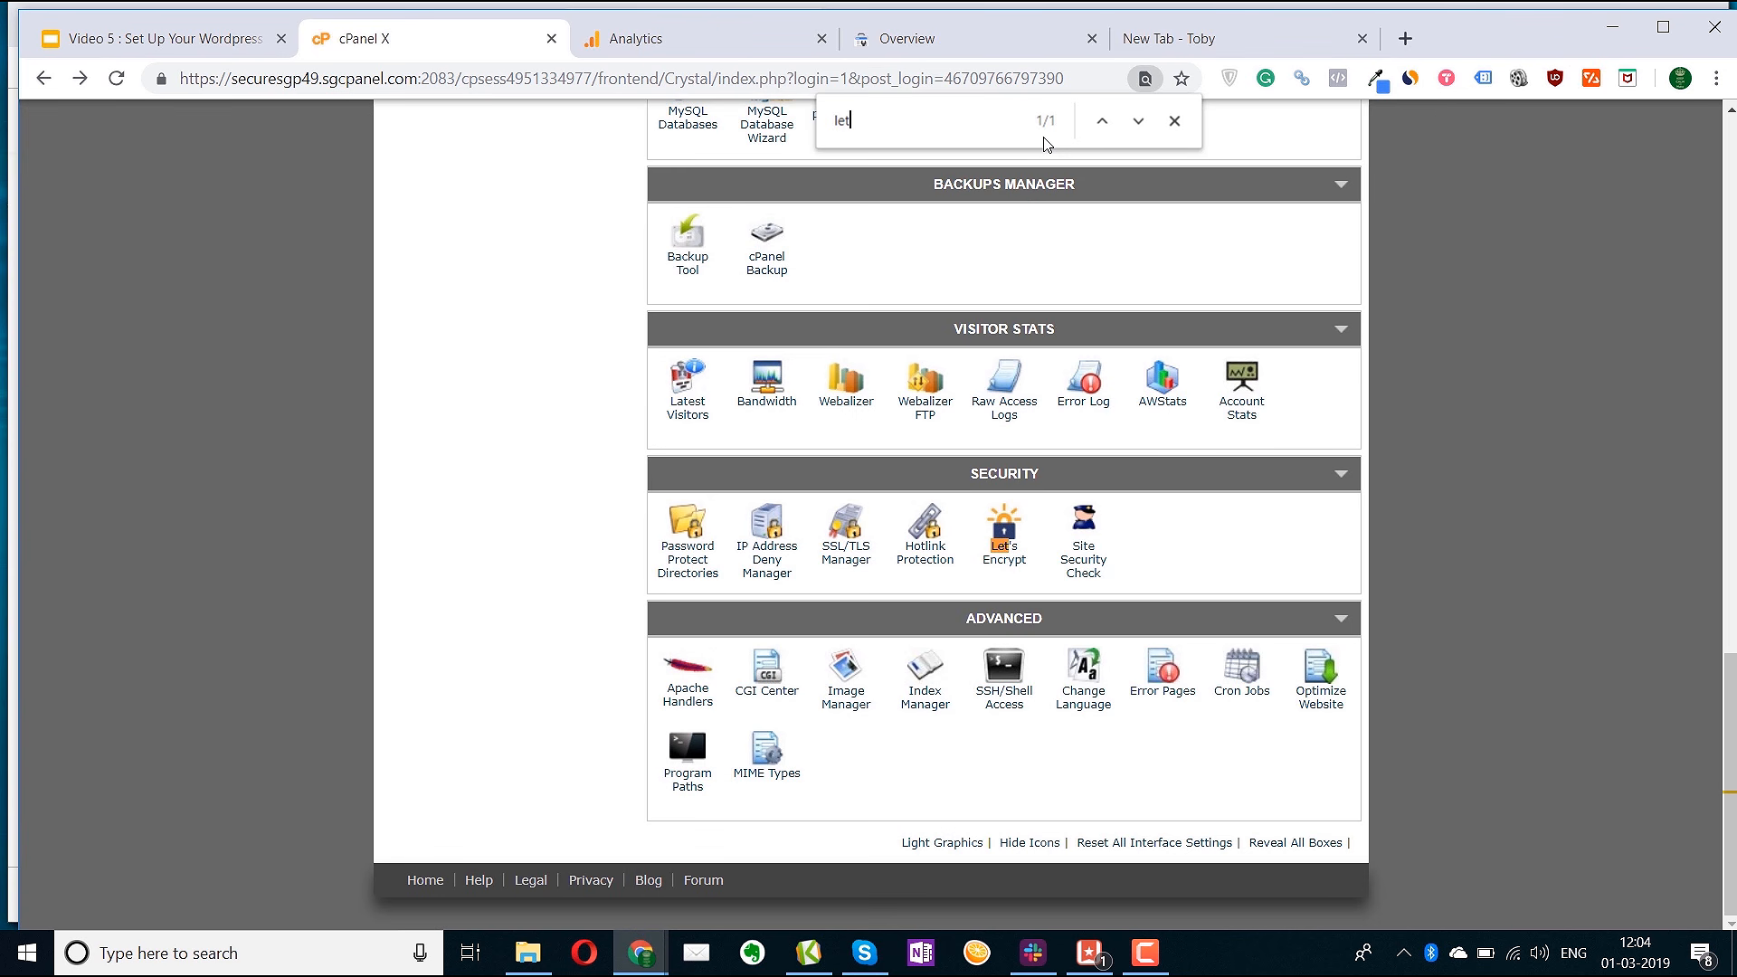
click(1010, 554)
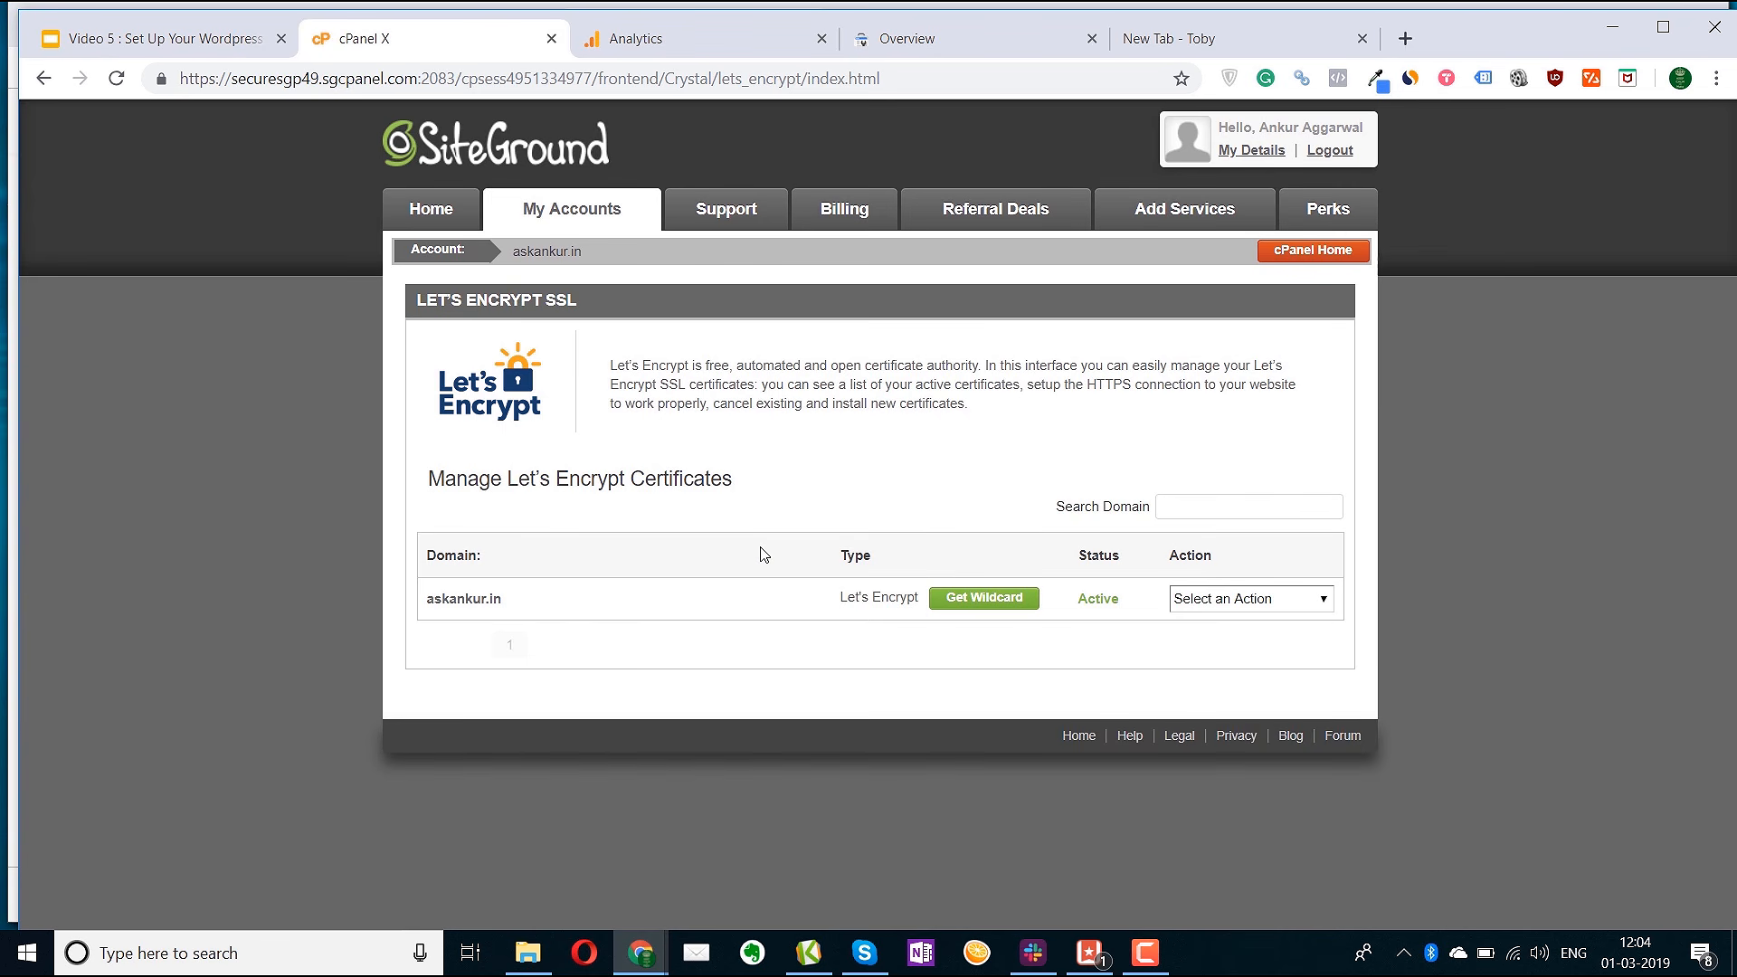
click(1252, 602)
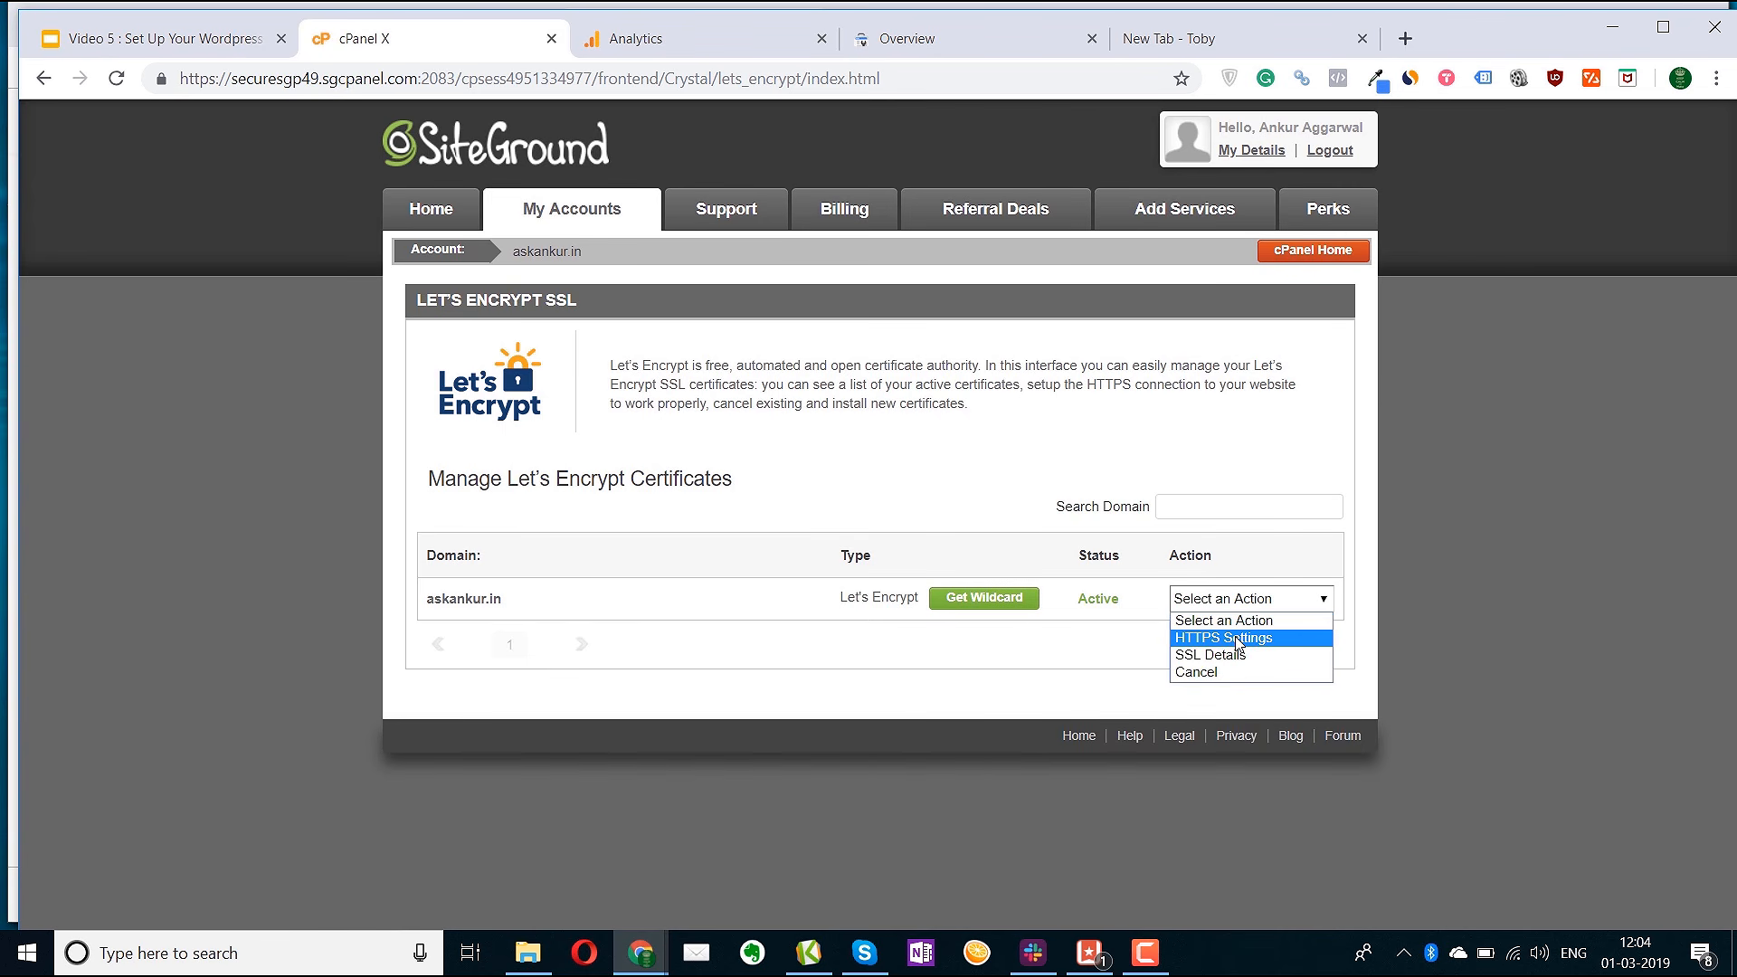
click(1238, 638)
click(859, 290)
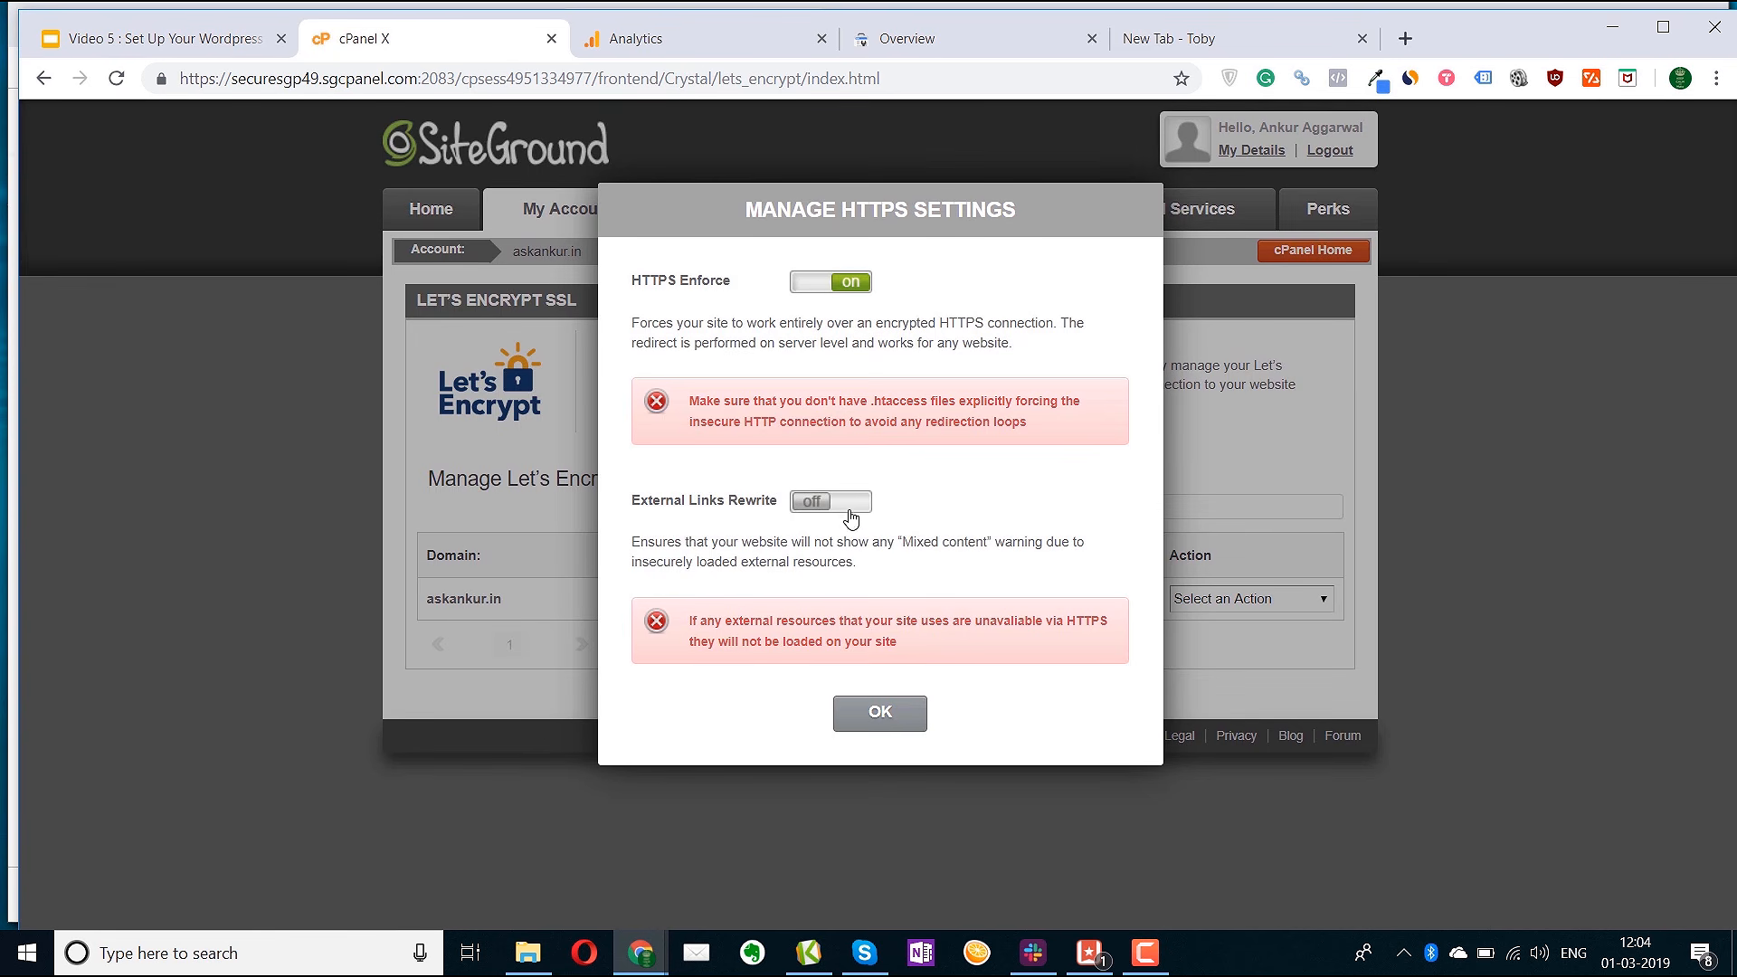
click(849, 511)
click(883, 712)
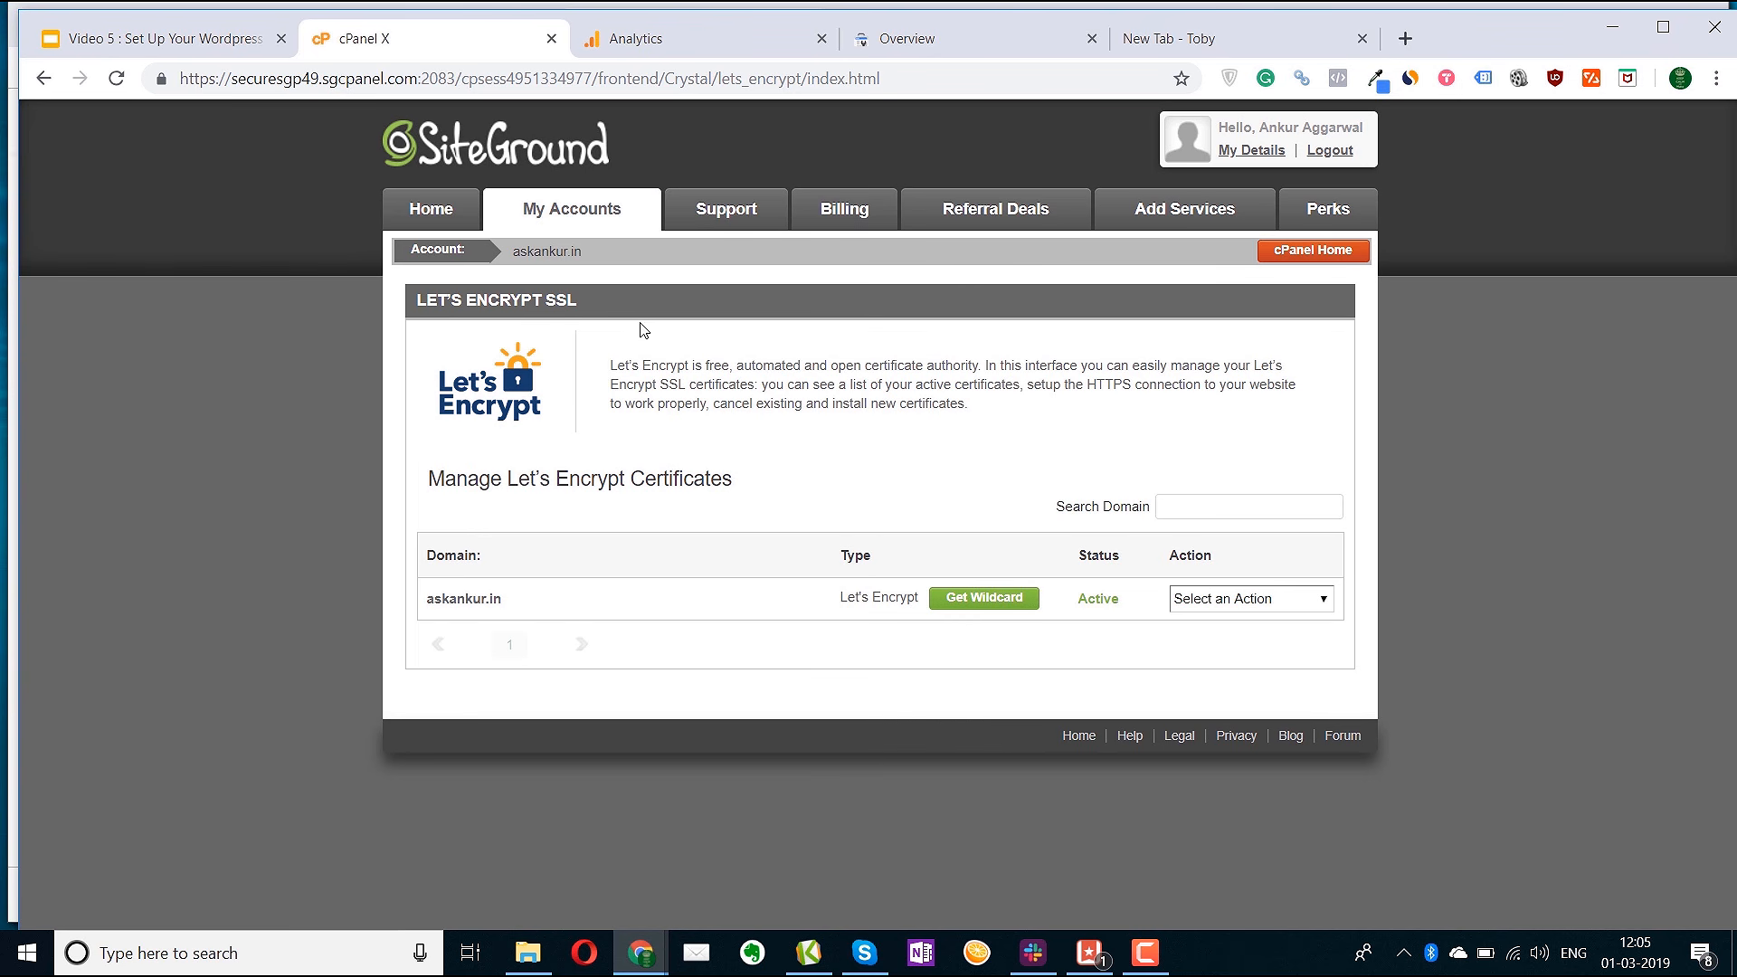
click(590, 215)
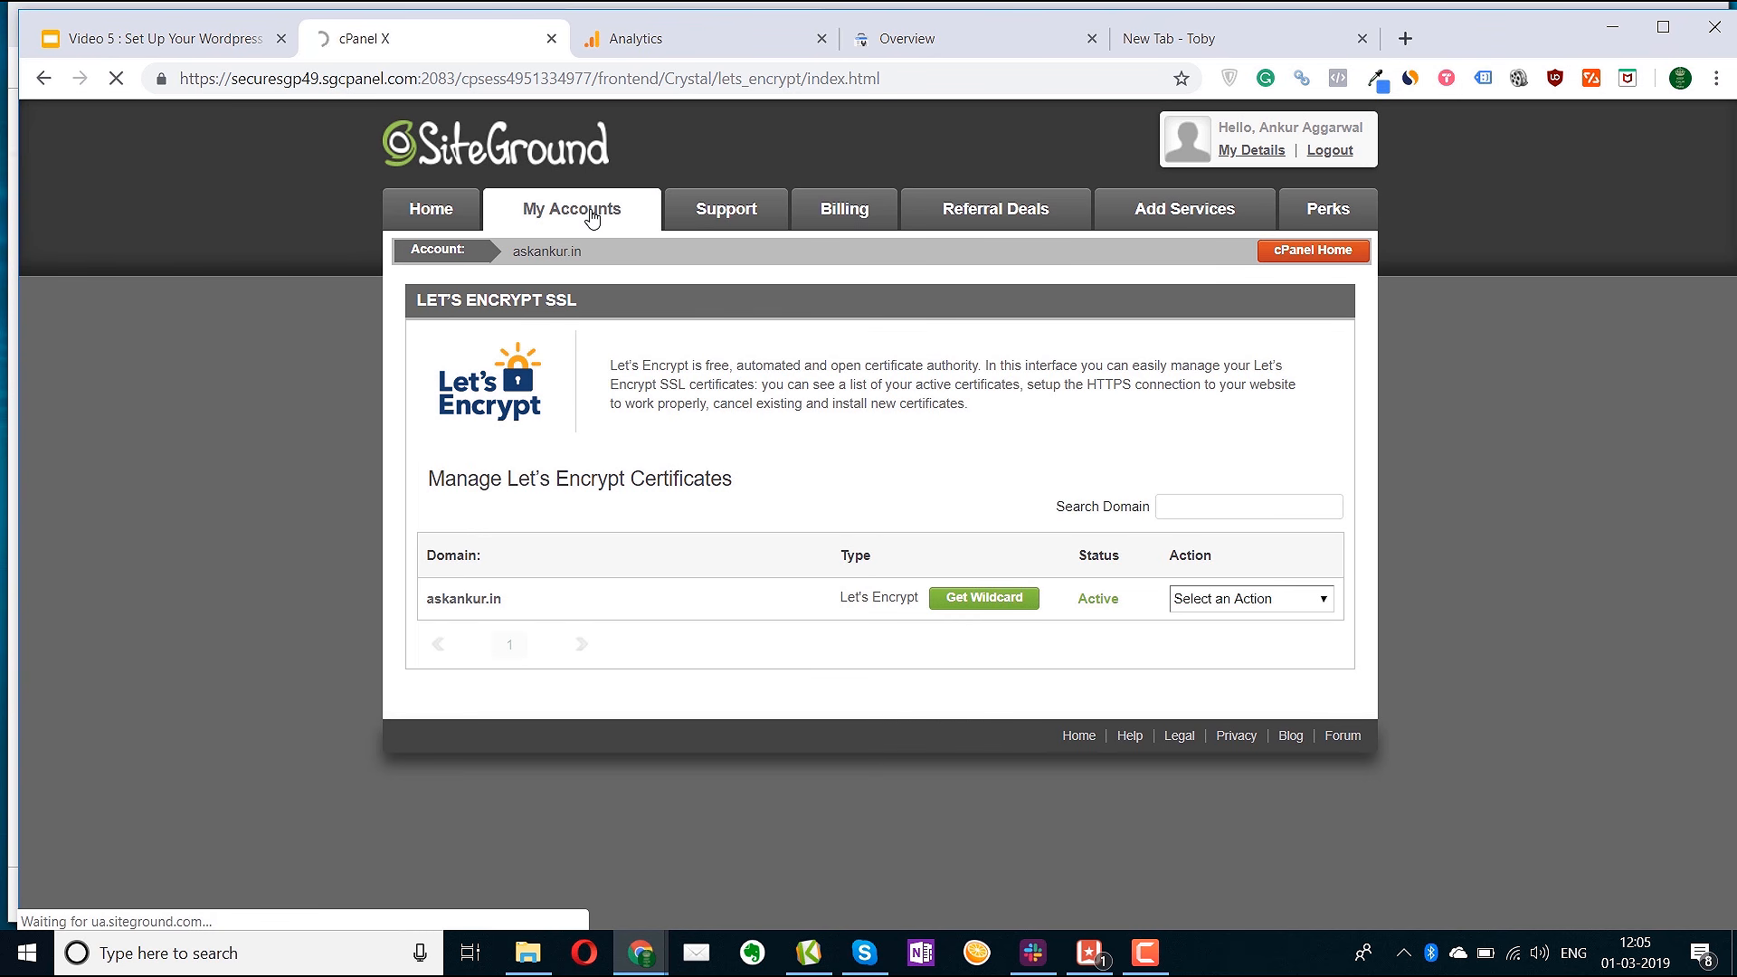
click(485, 355)
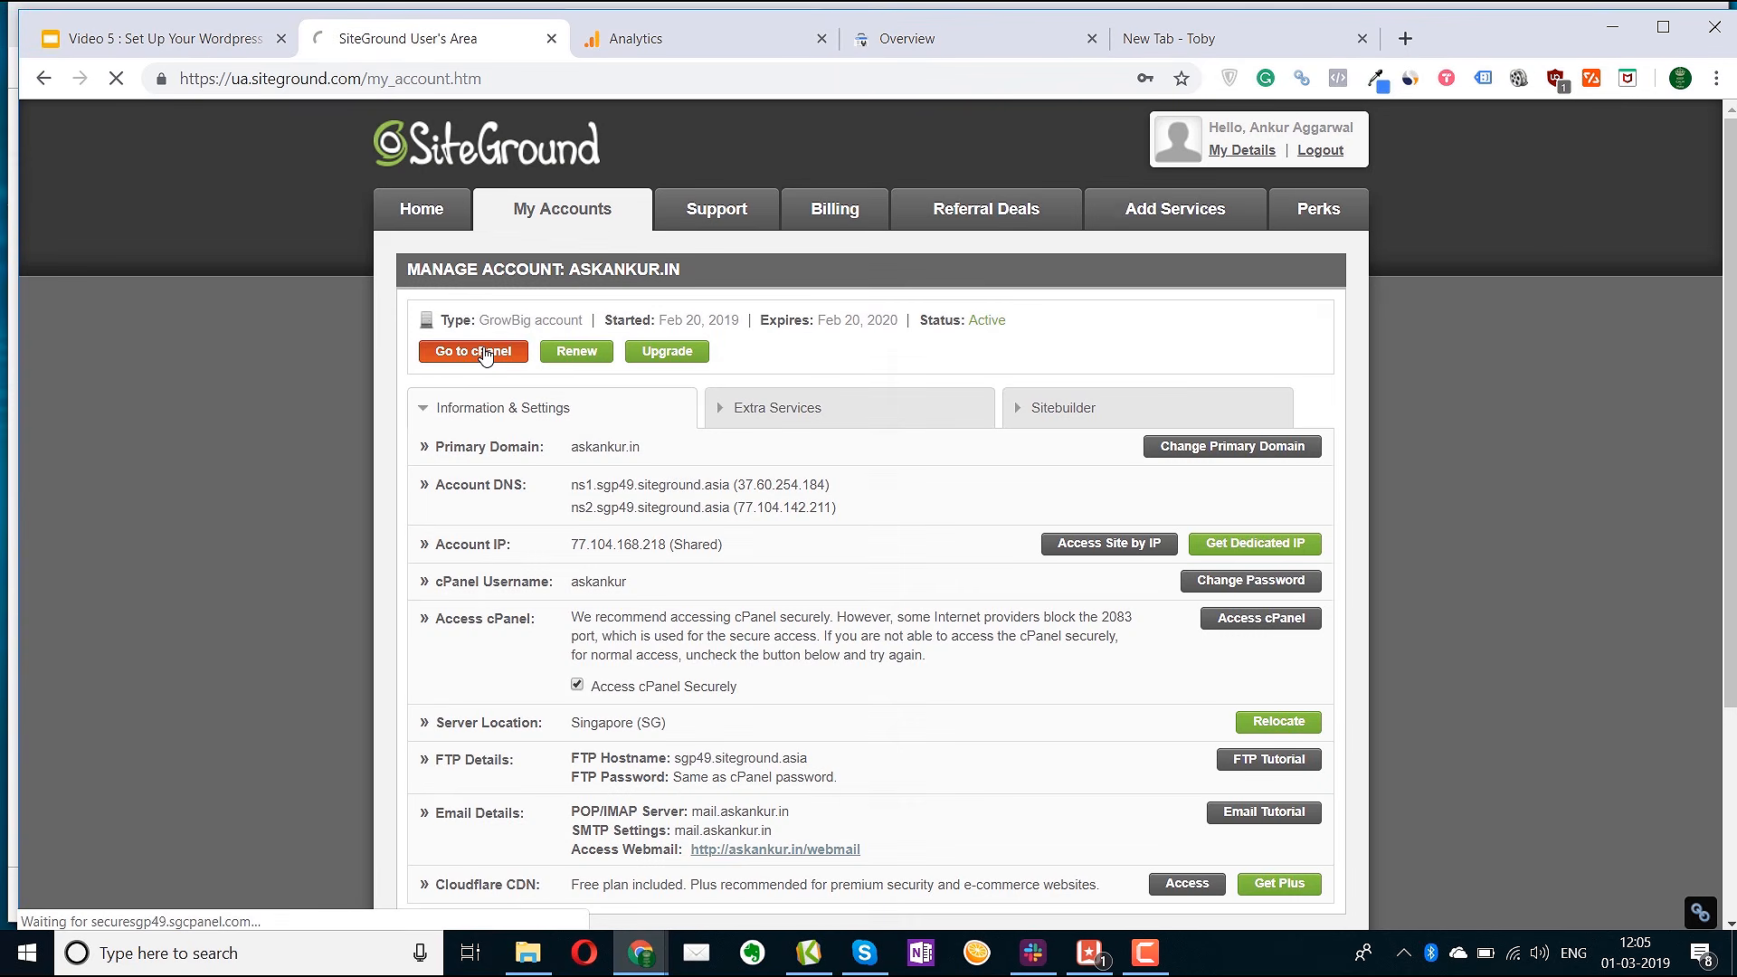
click(842, 720)
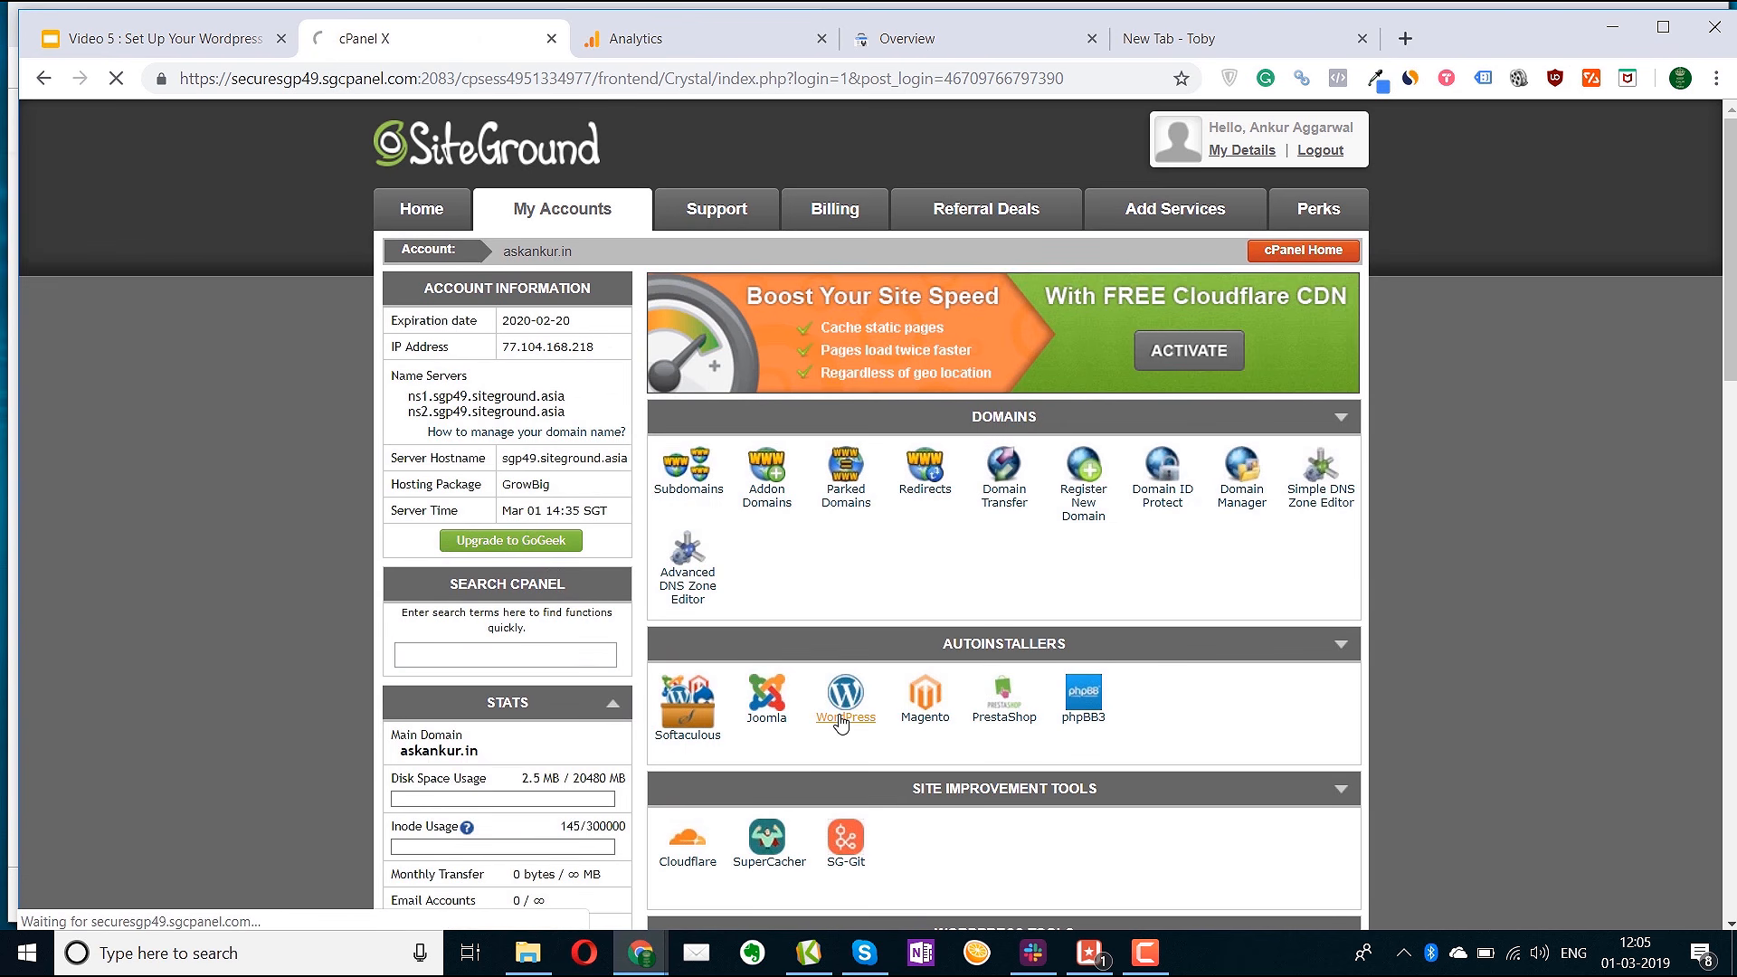
click(669, 530)
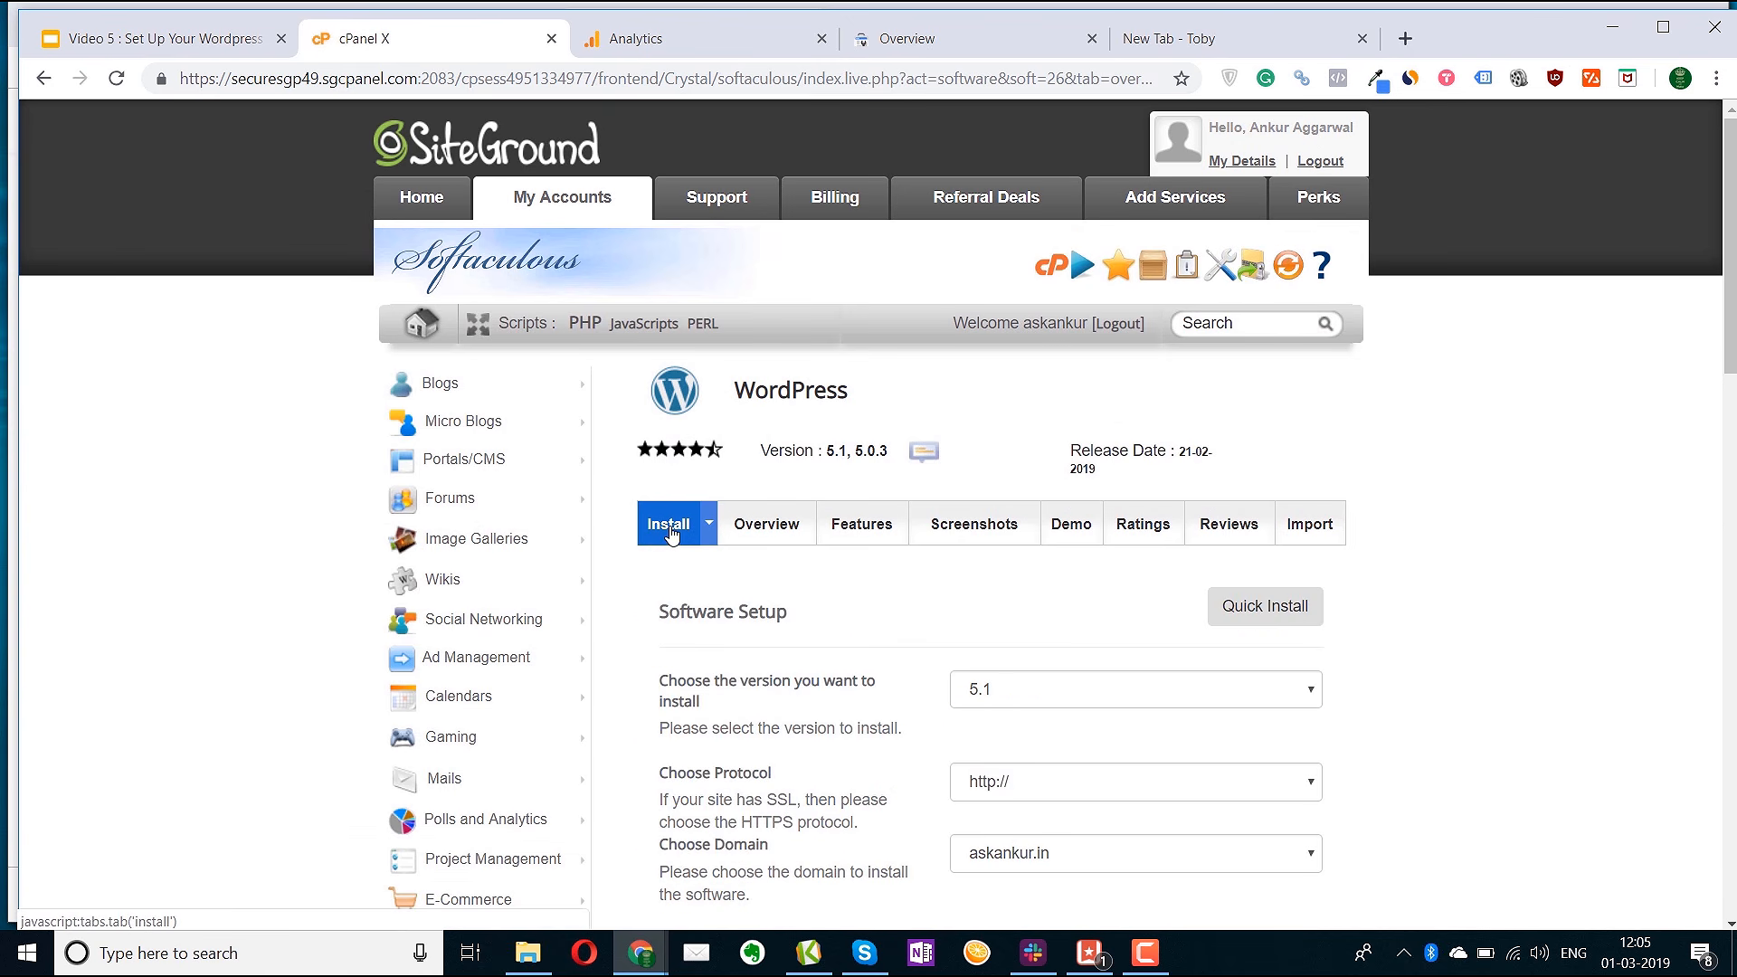
click(1252, 785)
click(1176, 857)
scroll(1160, 773, down, 2)
click(1061, 558)
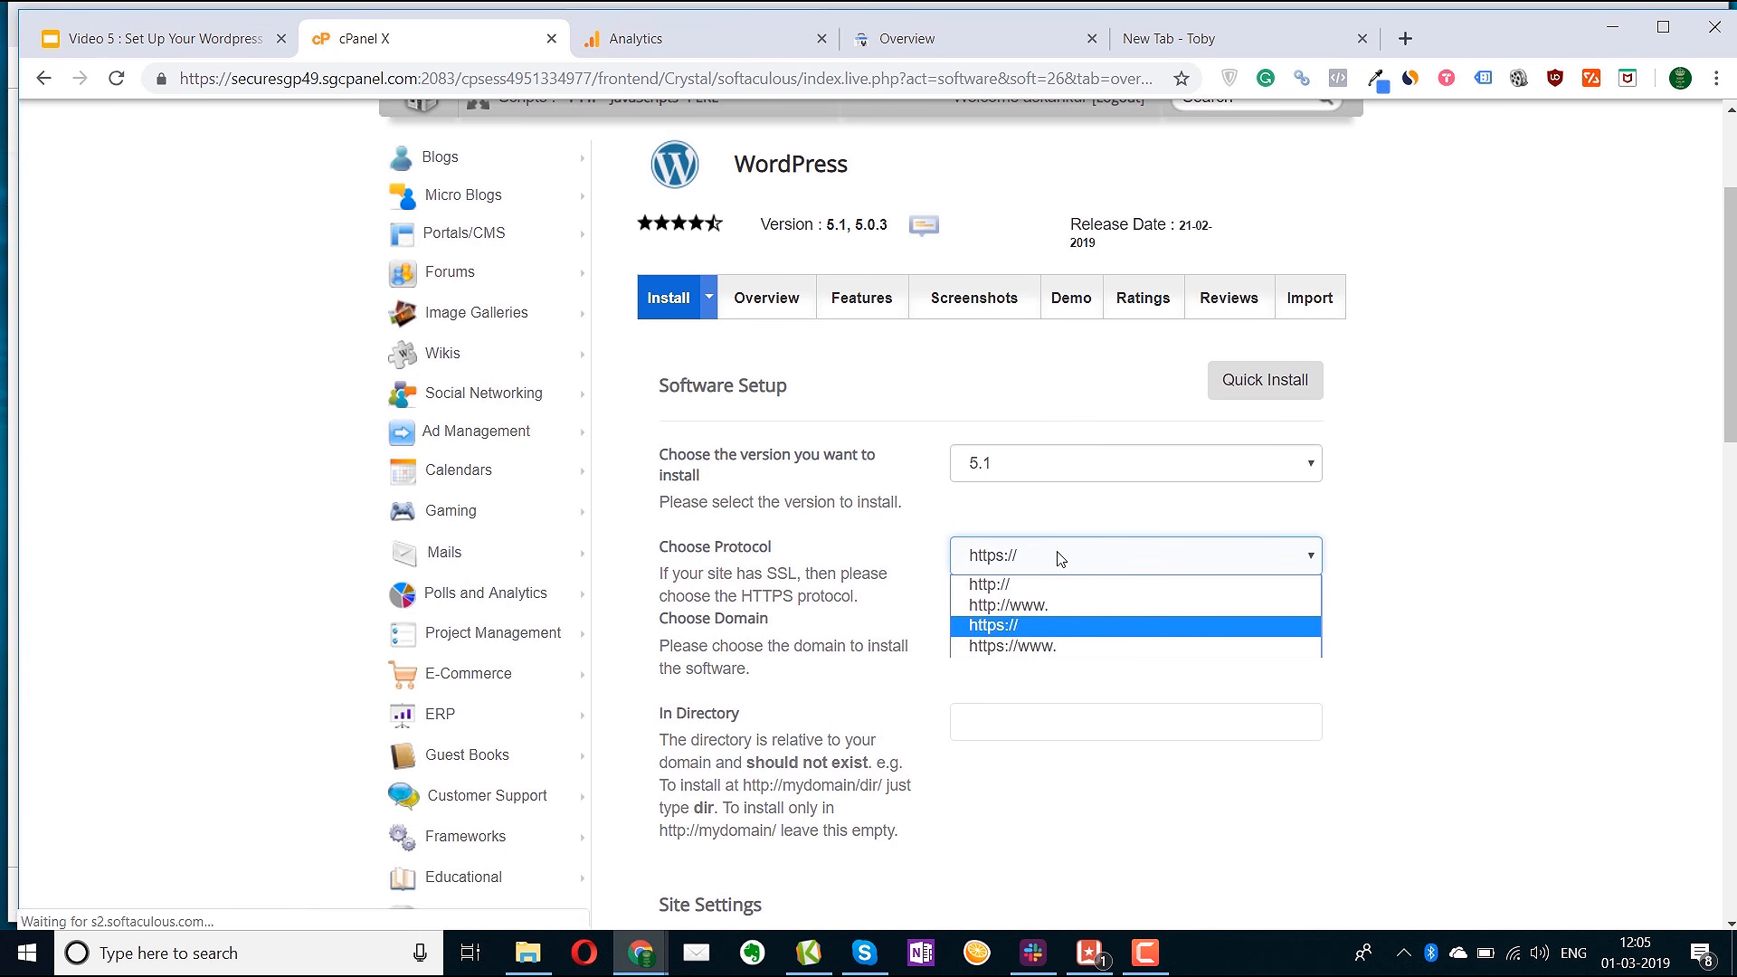
click(1053, 648)
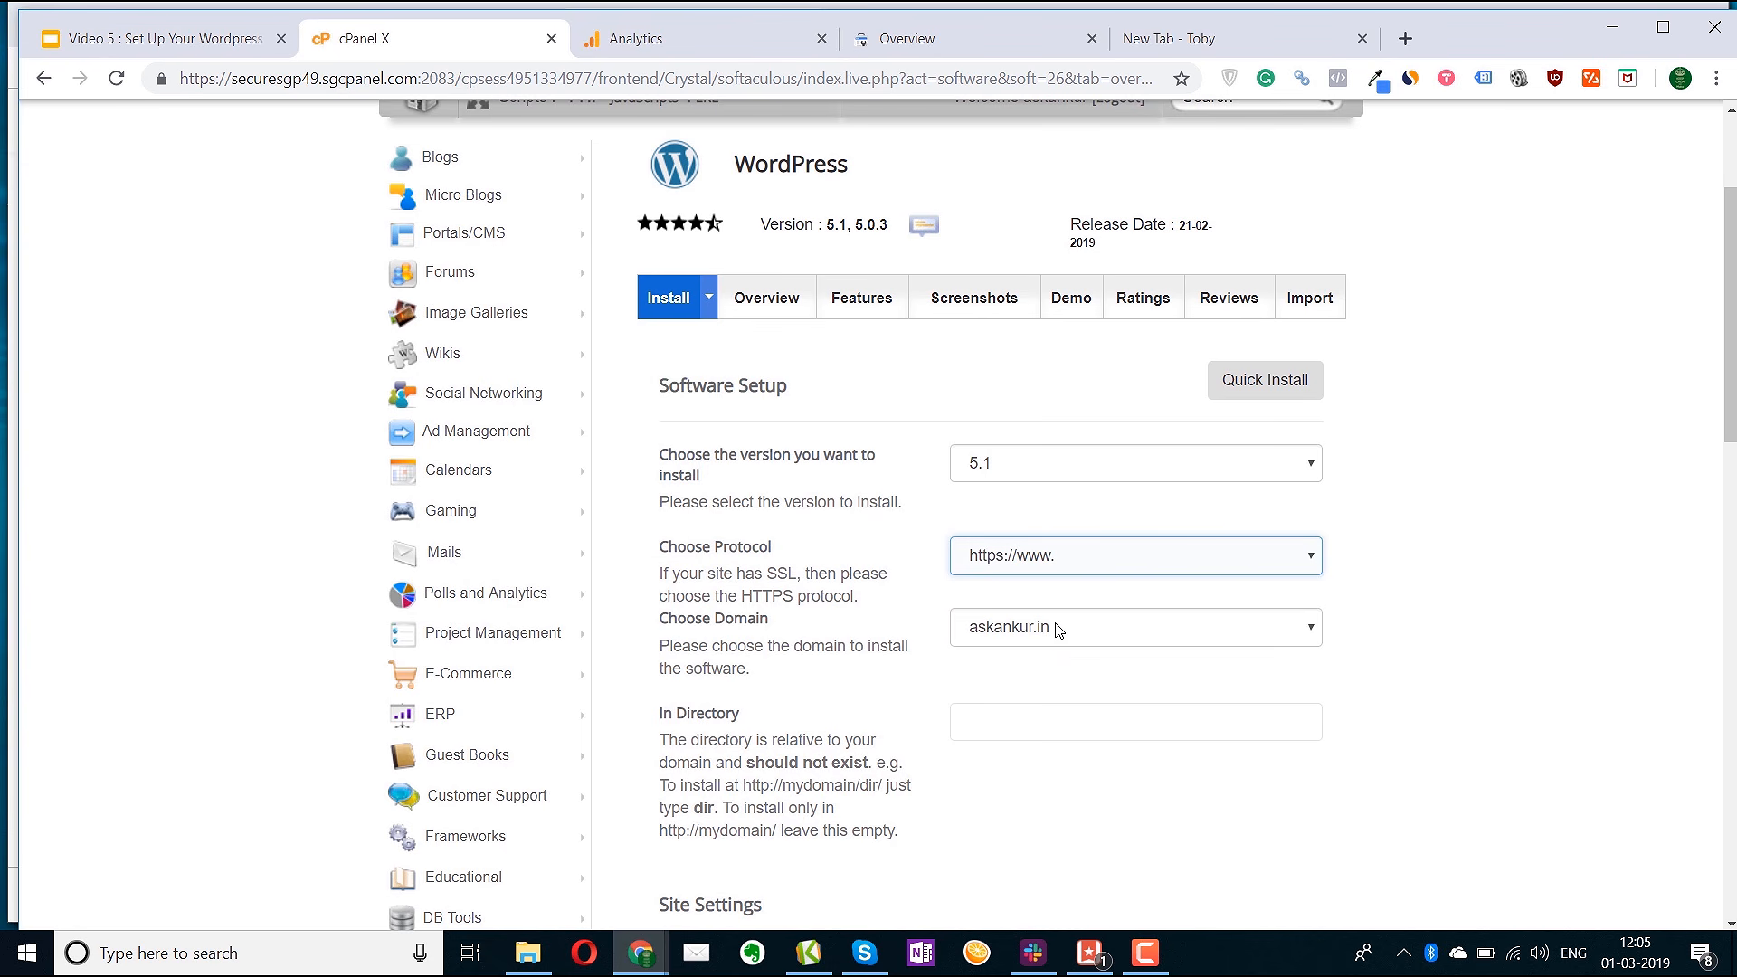
click(1057, 626)
click(1067, 658)
scroll(1075, 703, down, 2)
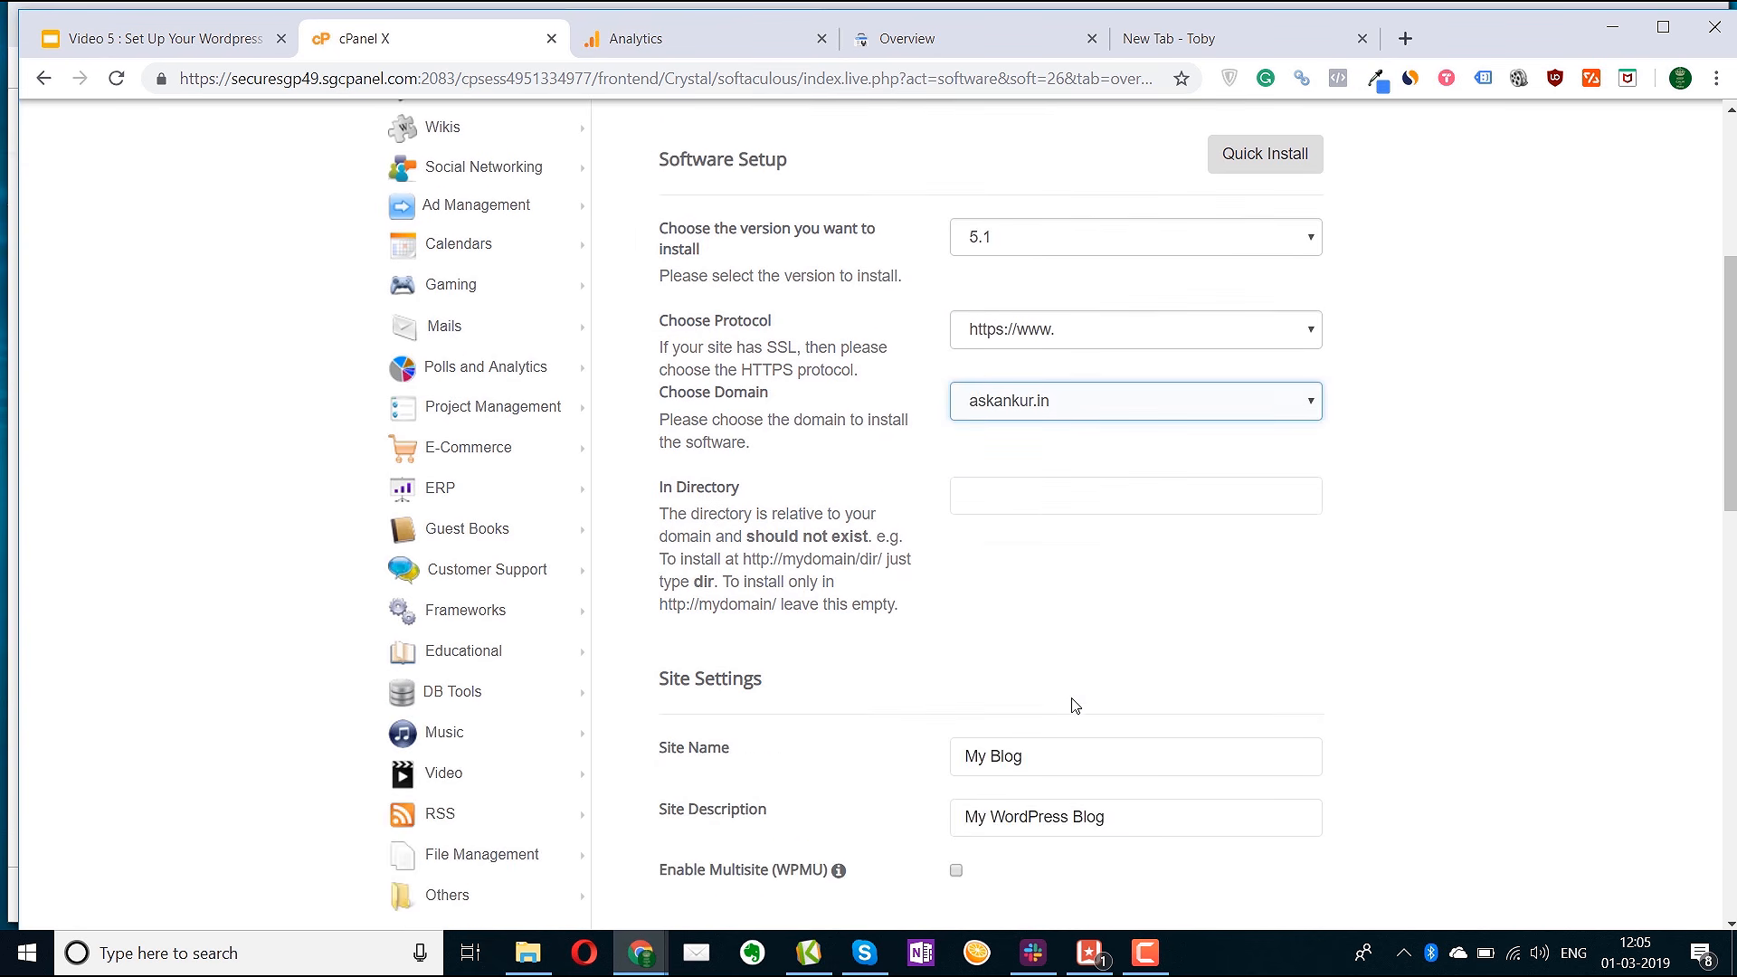
scroll(1041, 569, down, 3)
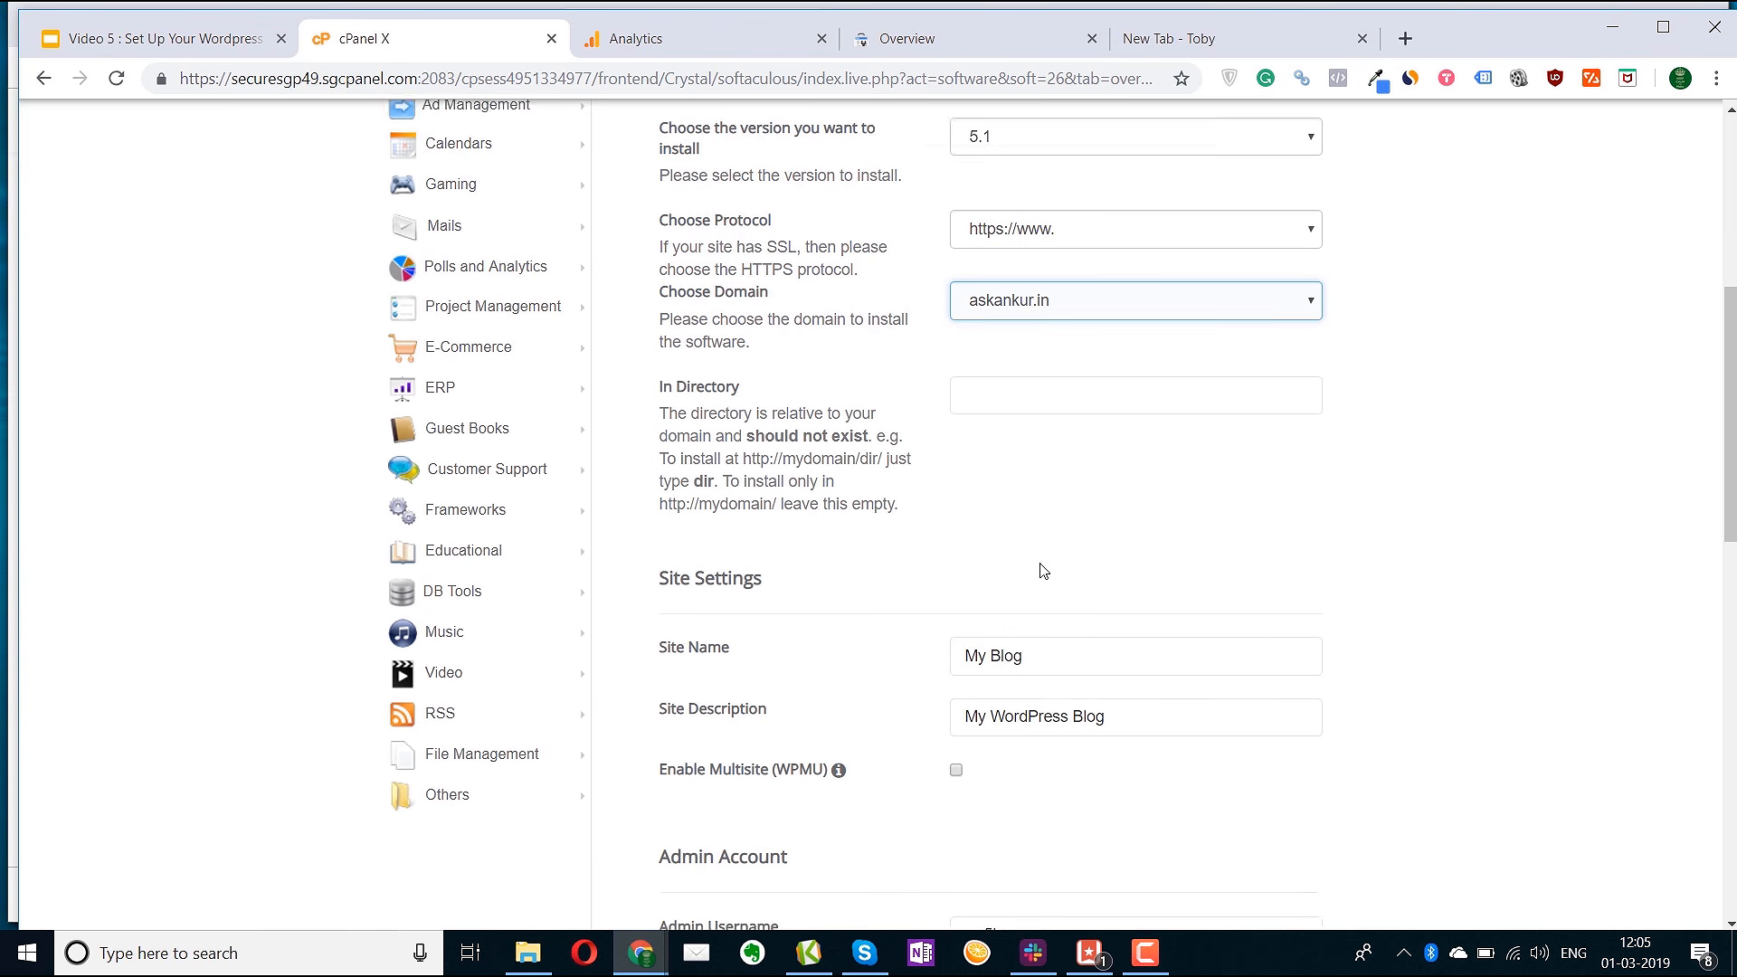
Enter the site name and replace 'My WordPress Blog' with 'Ask me anything' as description
drag(1026, 423, 880, 411)
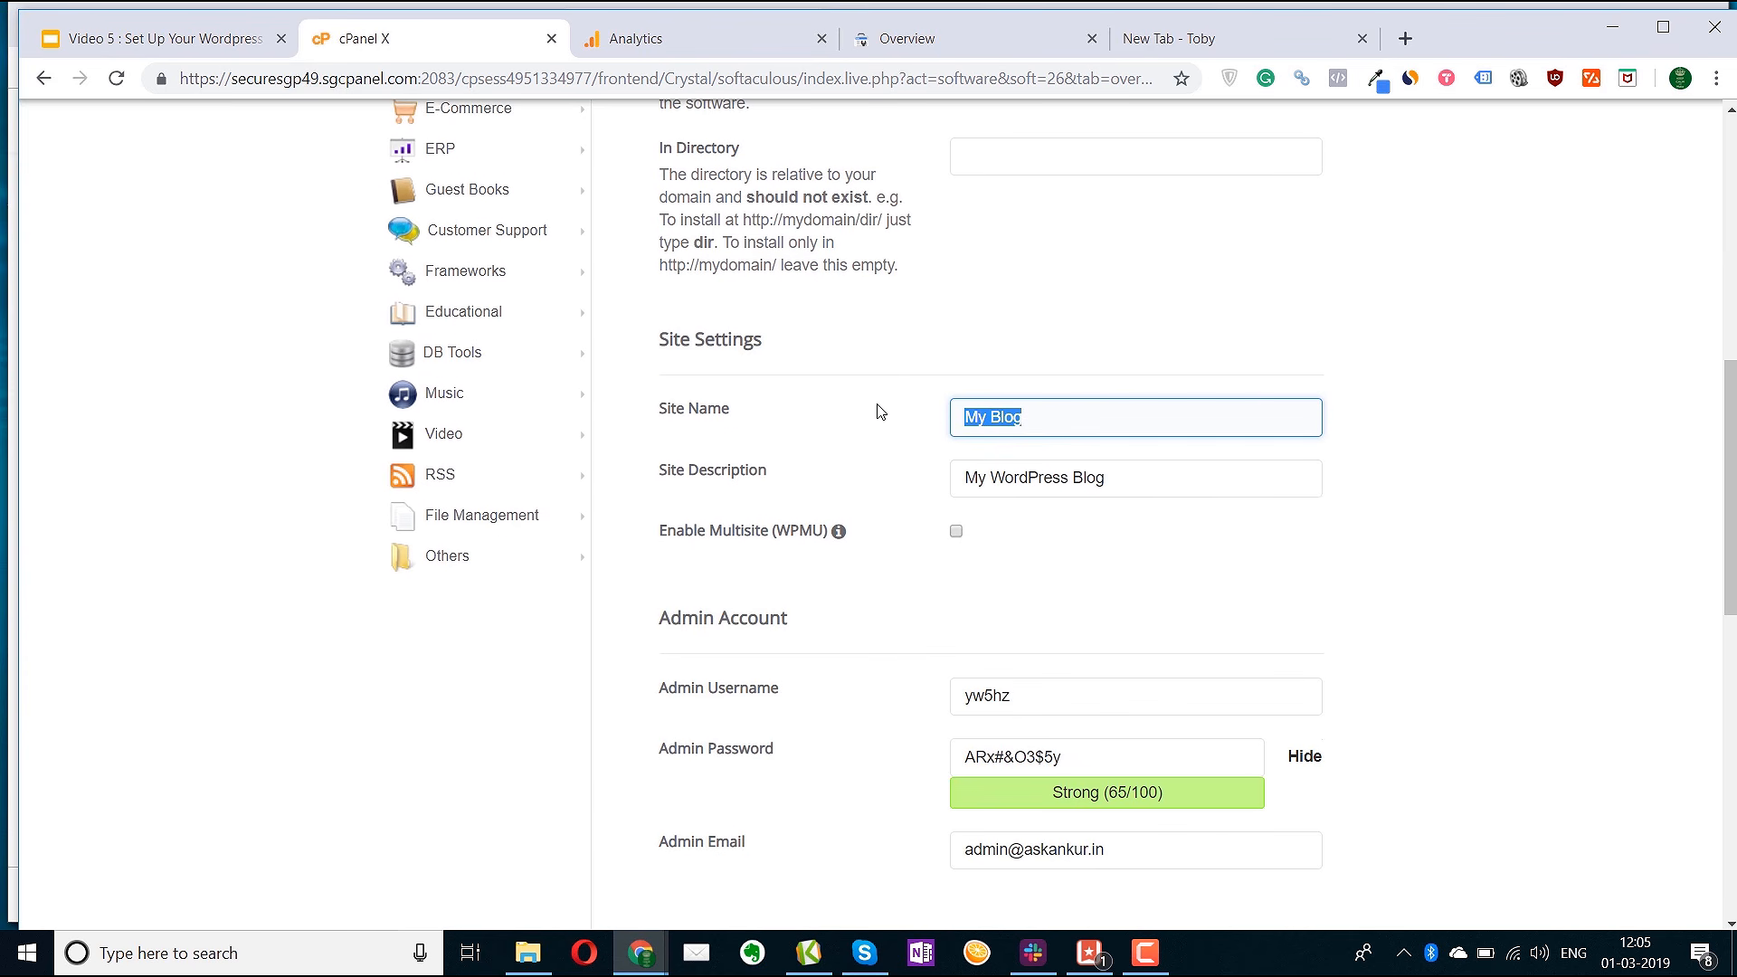
text(Ask Ankur)
click(1184, 481)
drag(1184, 481, 908, 466)
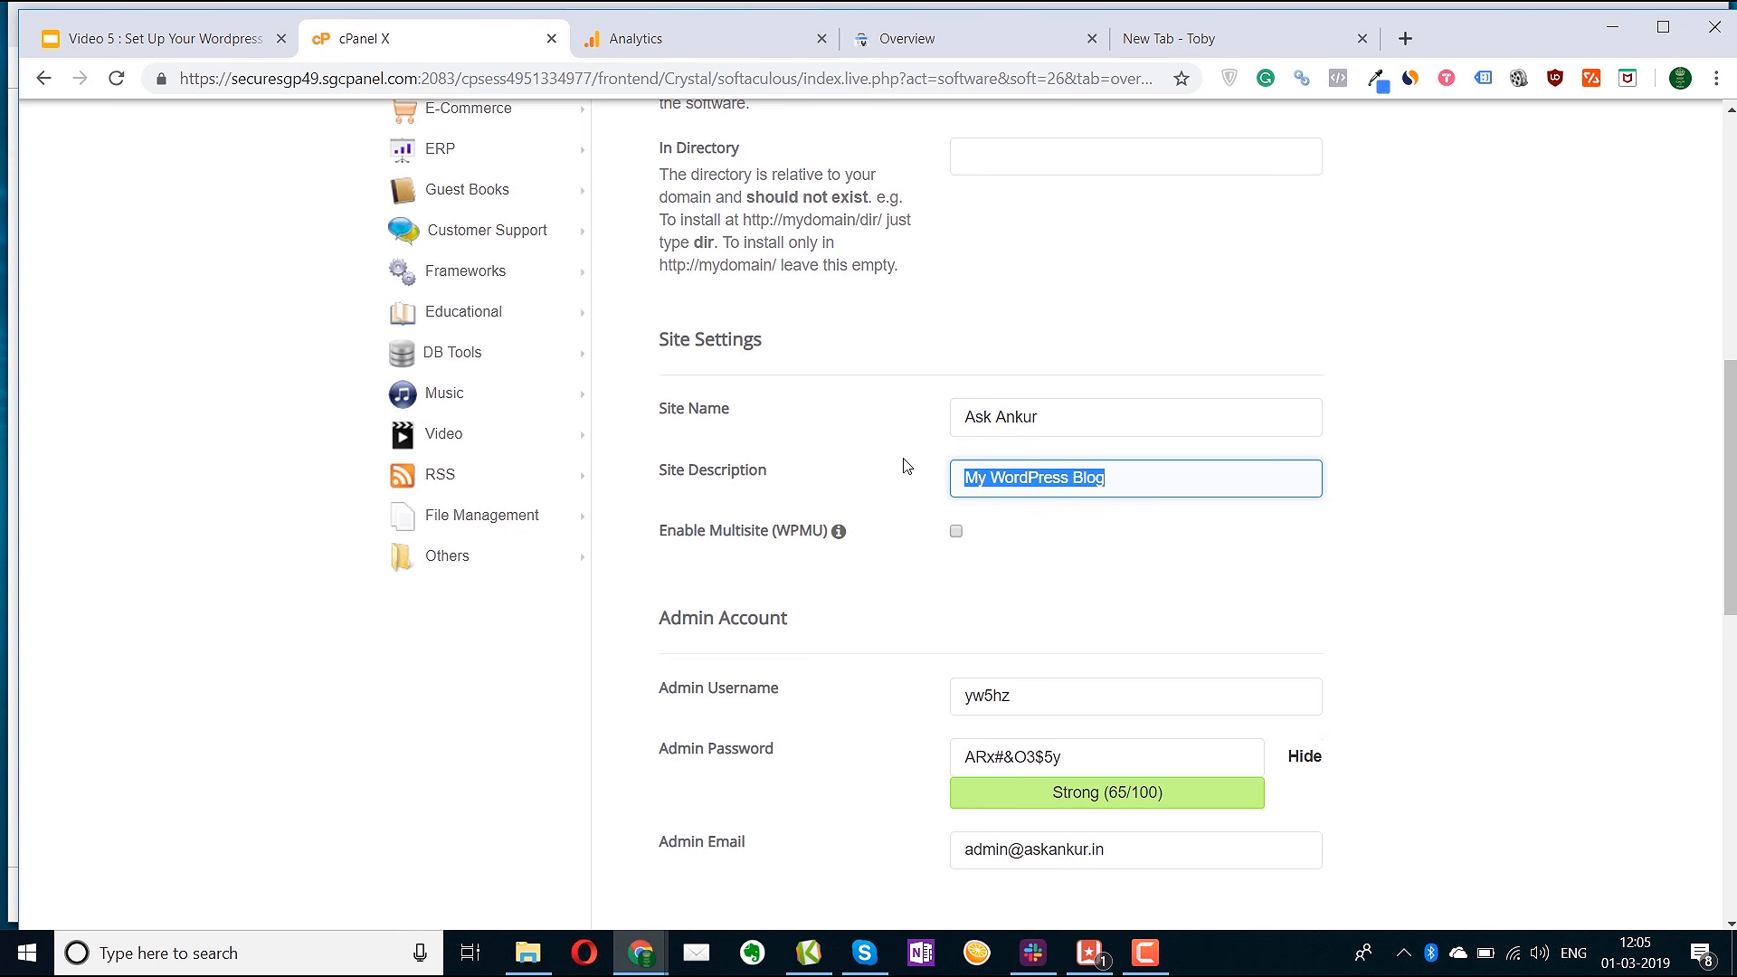
key(BackSpace)
text(Ask)
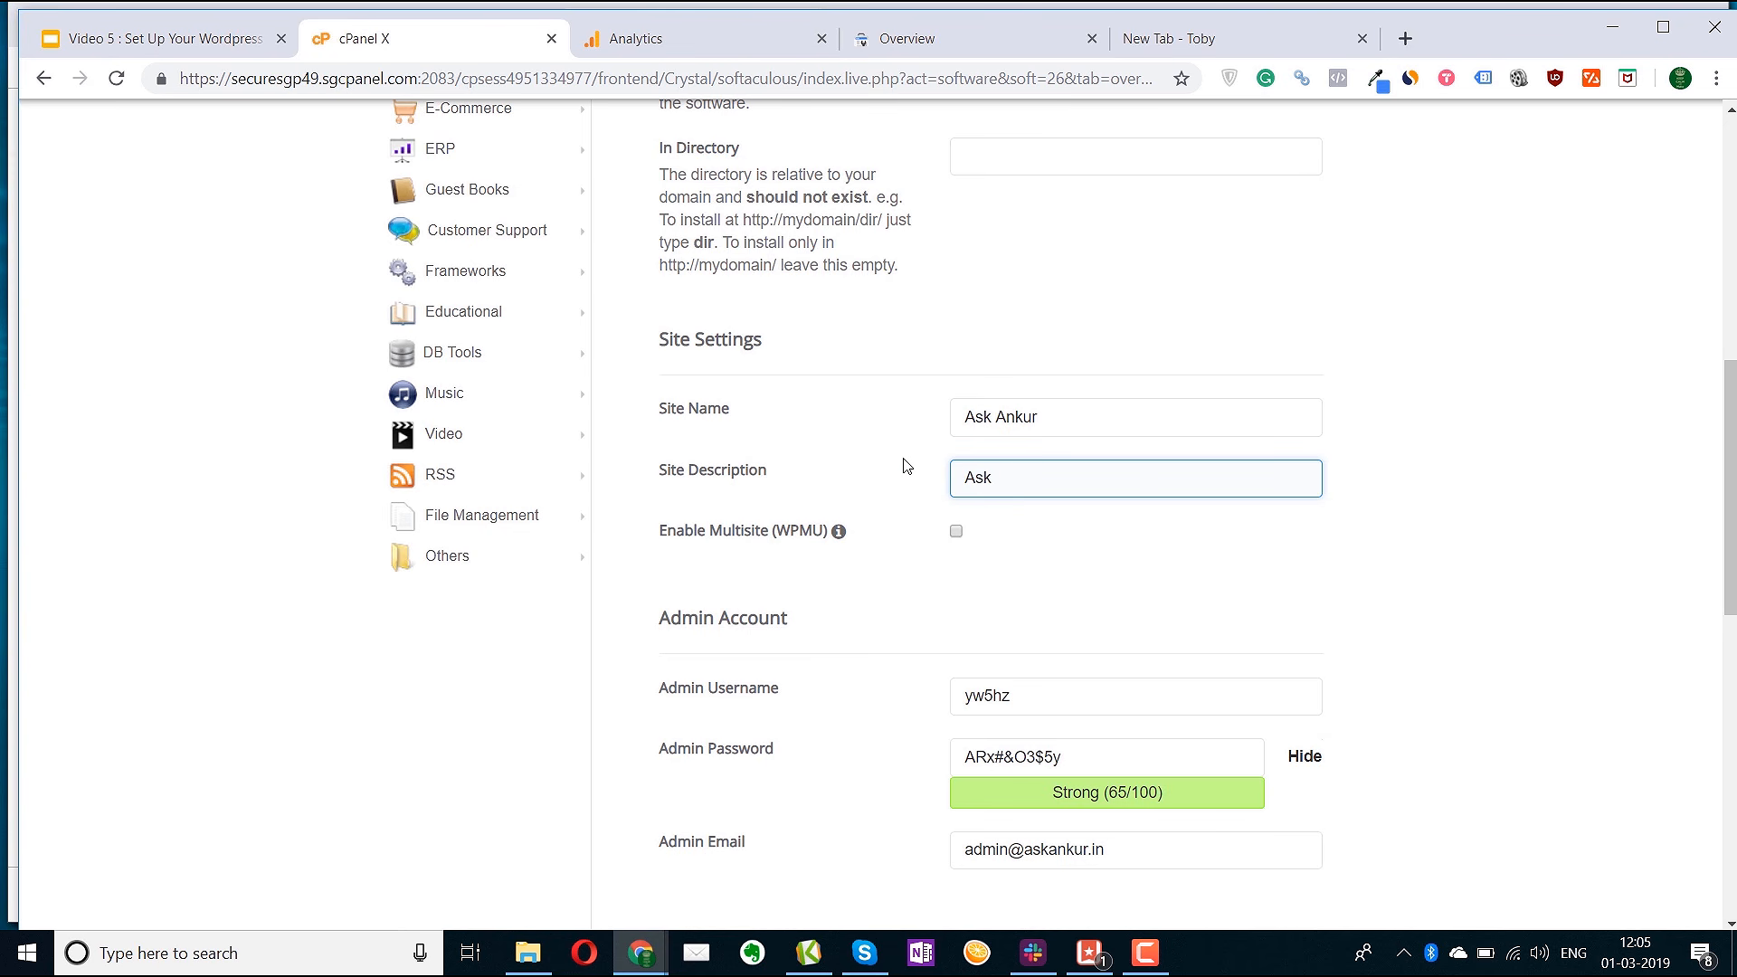
text( me anything)
scroll(1047, 602, down, 3)
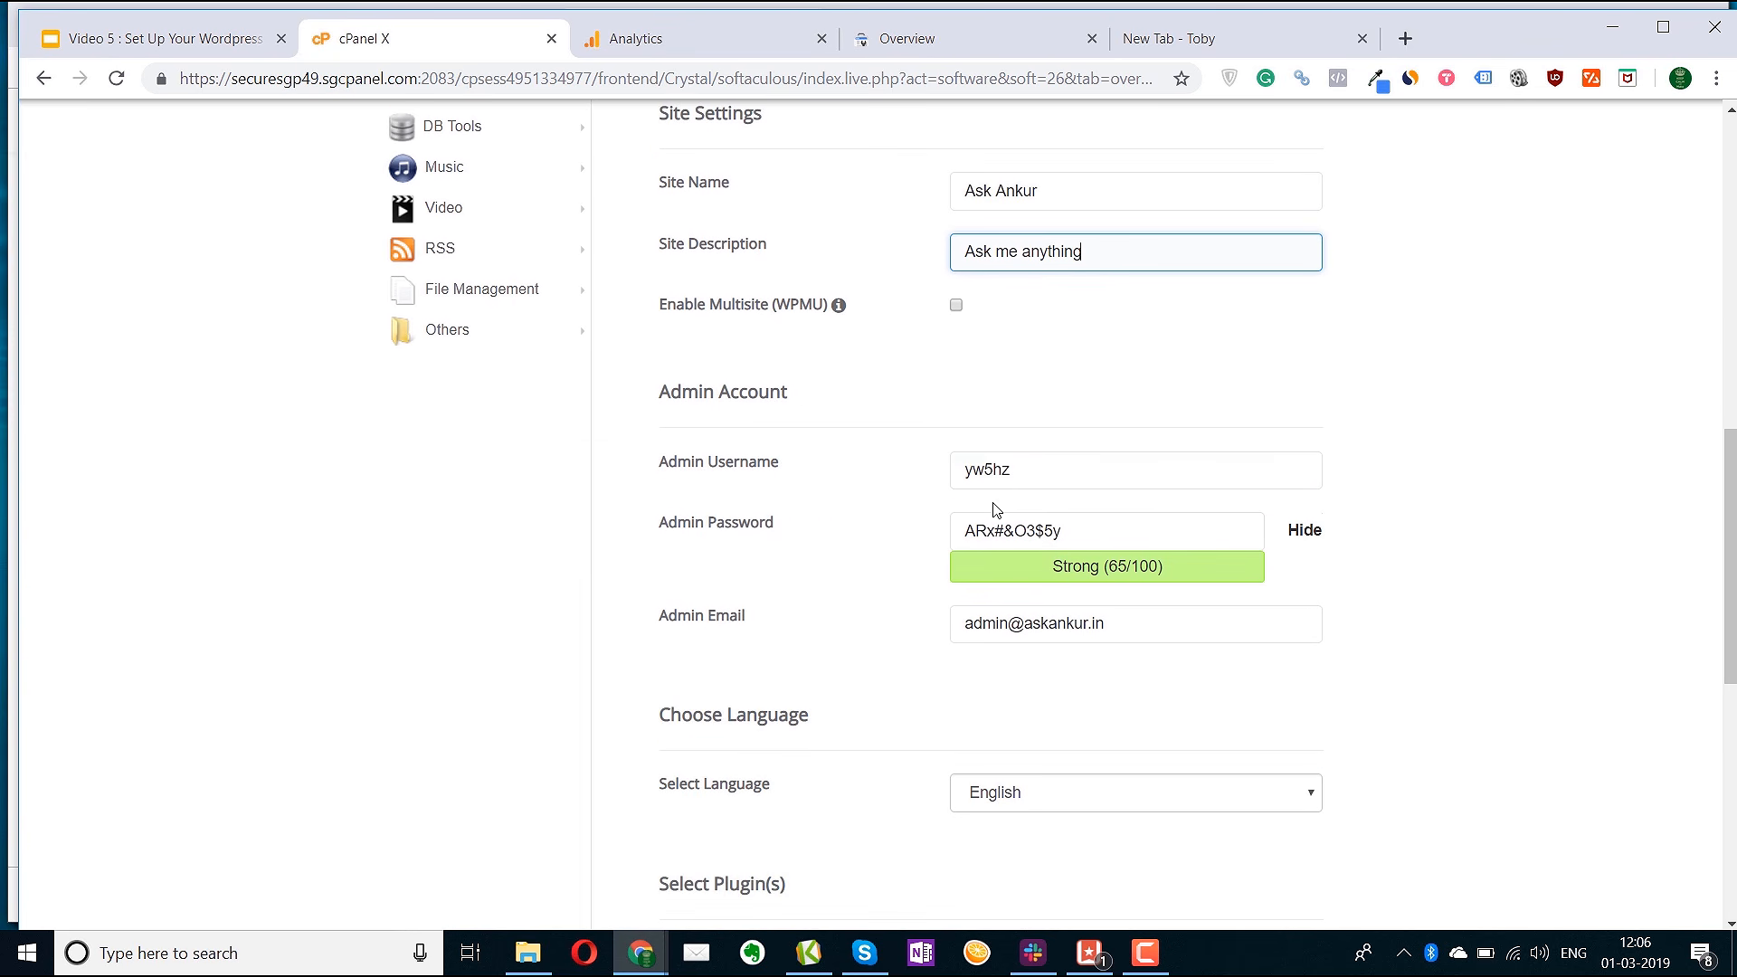
drag(1098, 469, 887, 472)
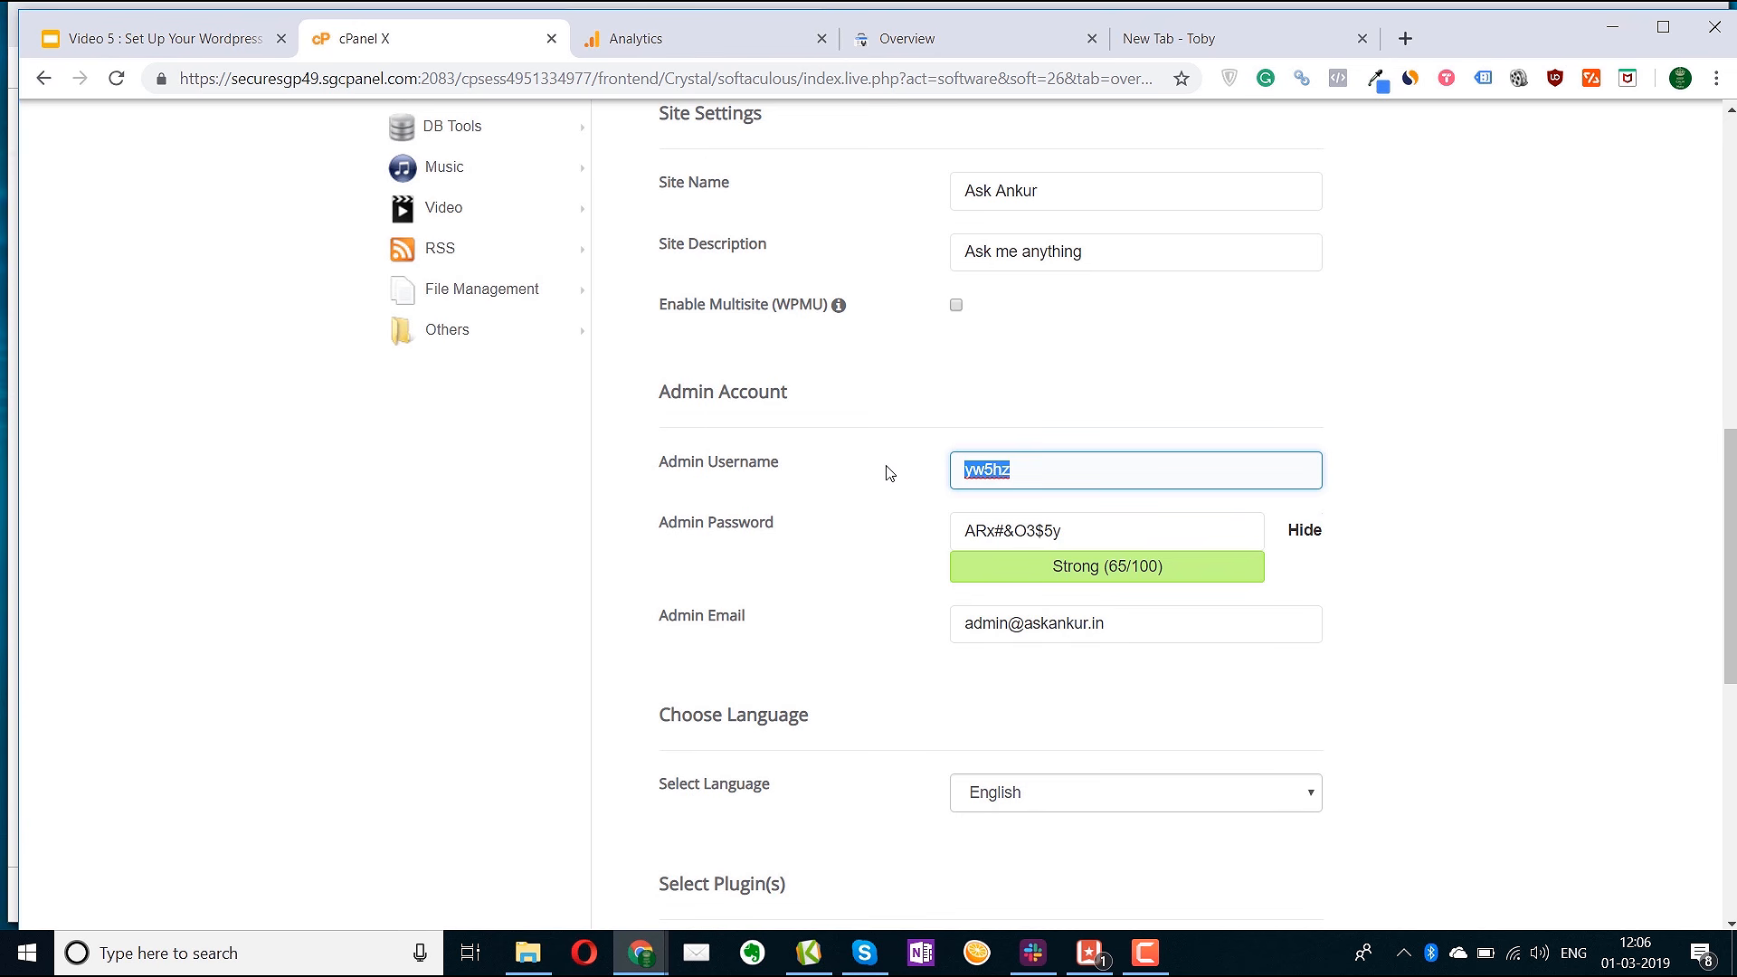
Enter a new admin username, a simple admin password and the admin e-mail address
text(test123)
key(Tab)
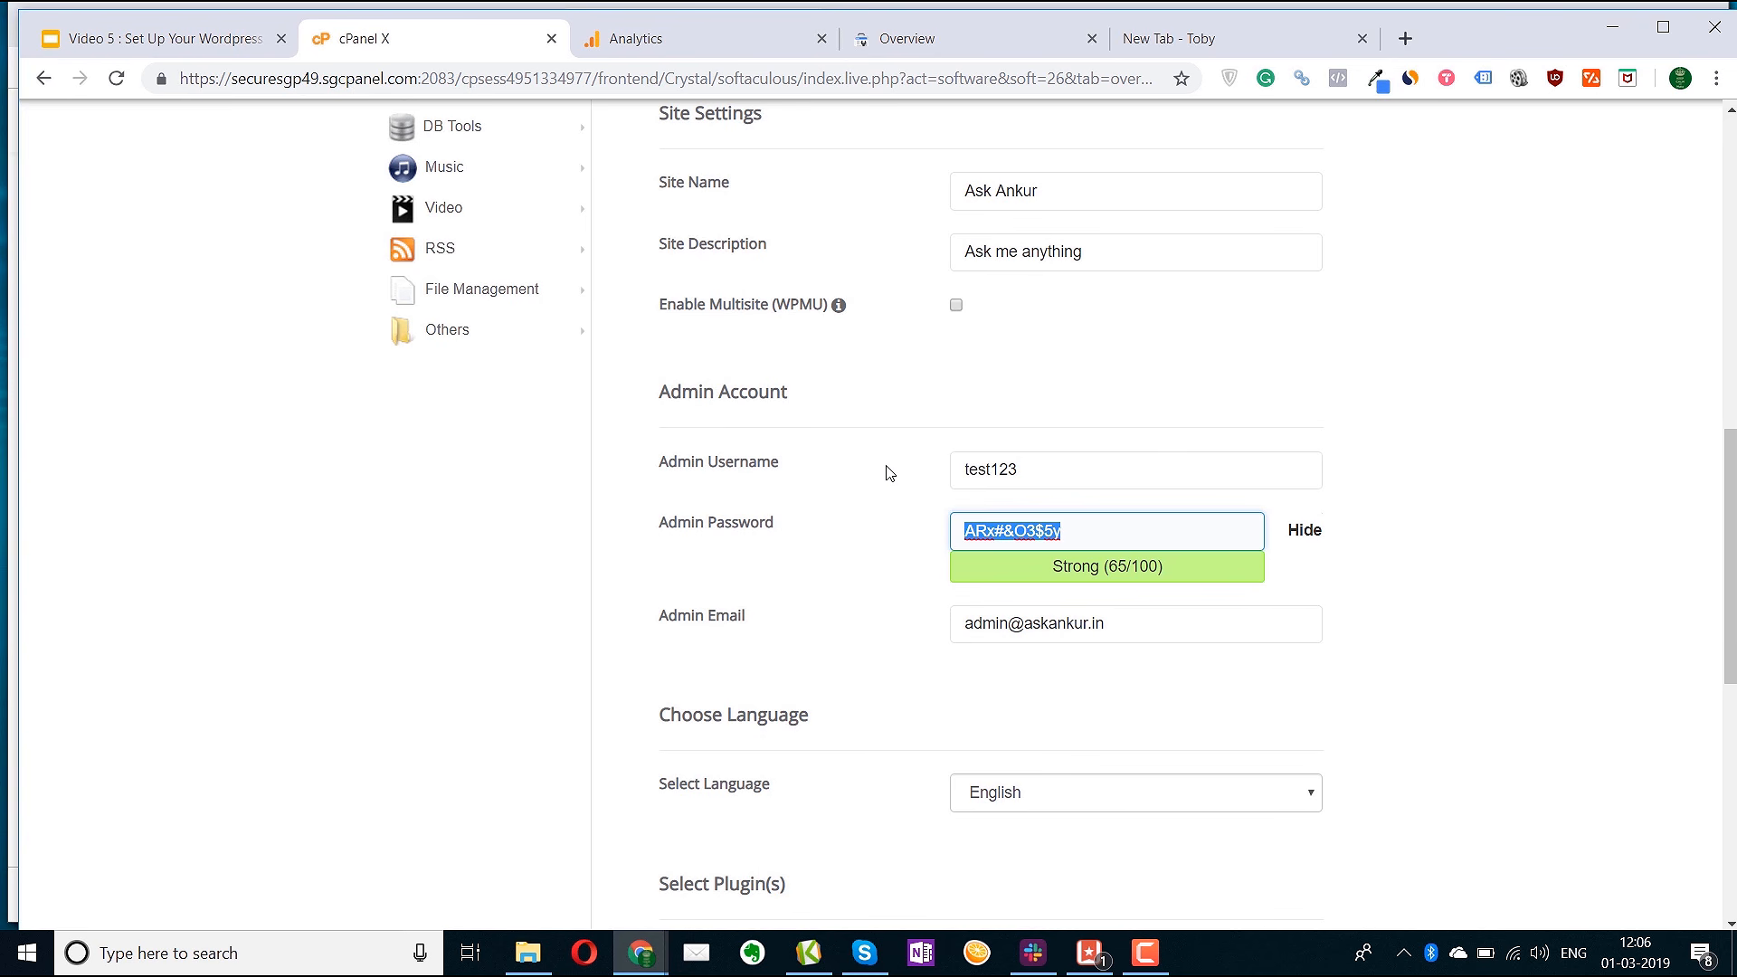
text(test123)
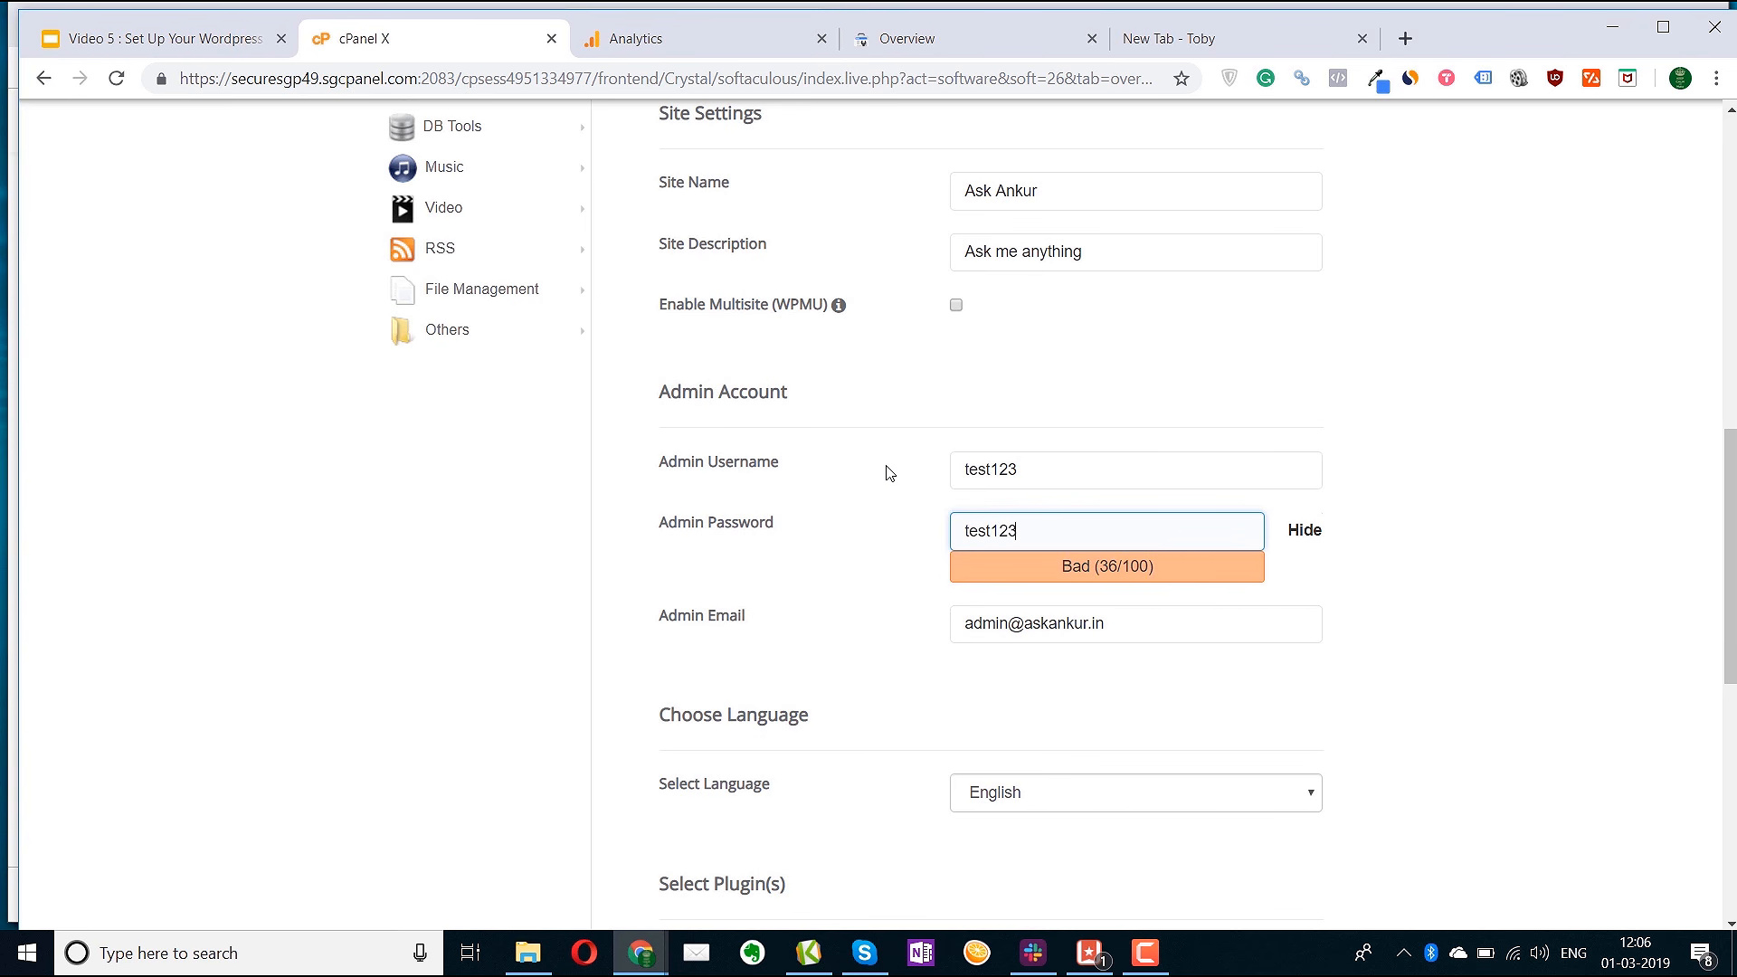
key(Tab)
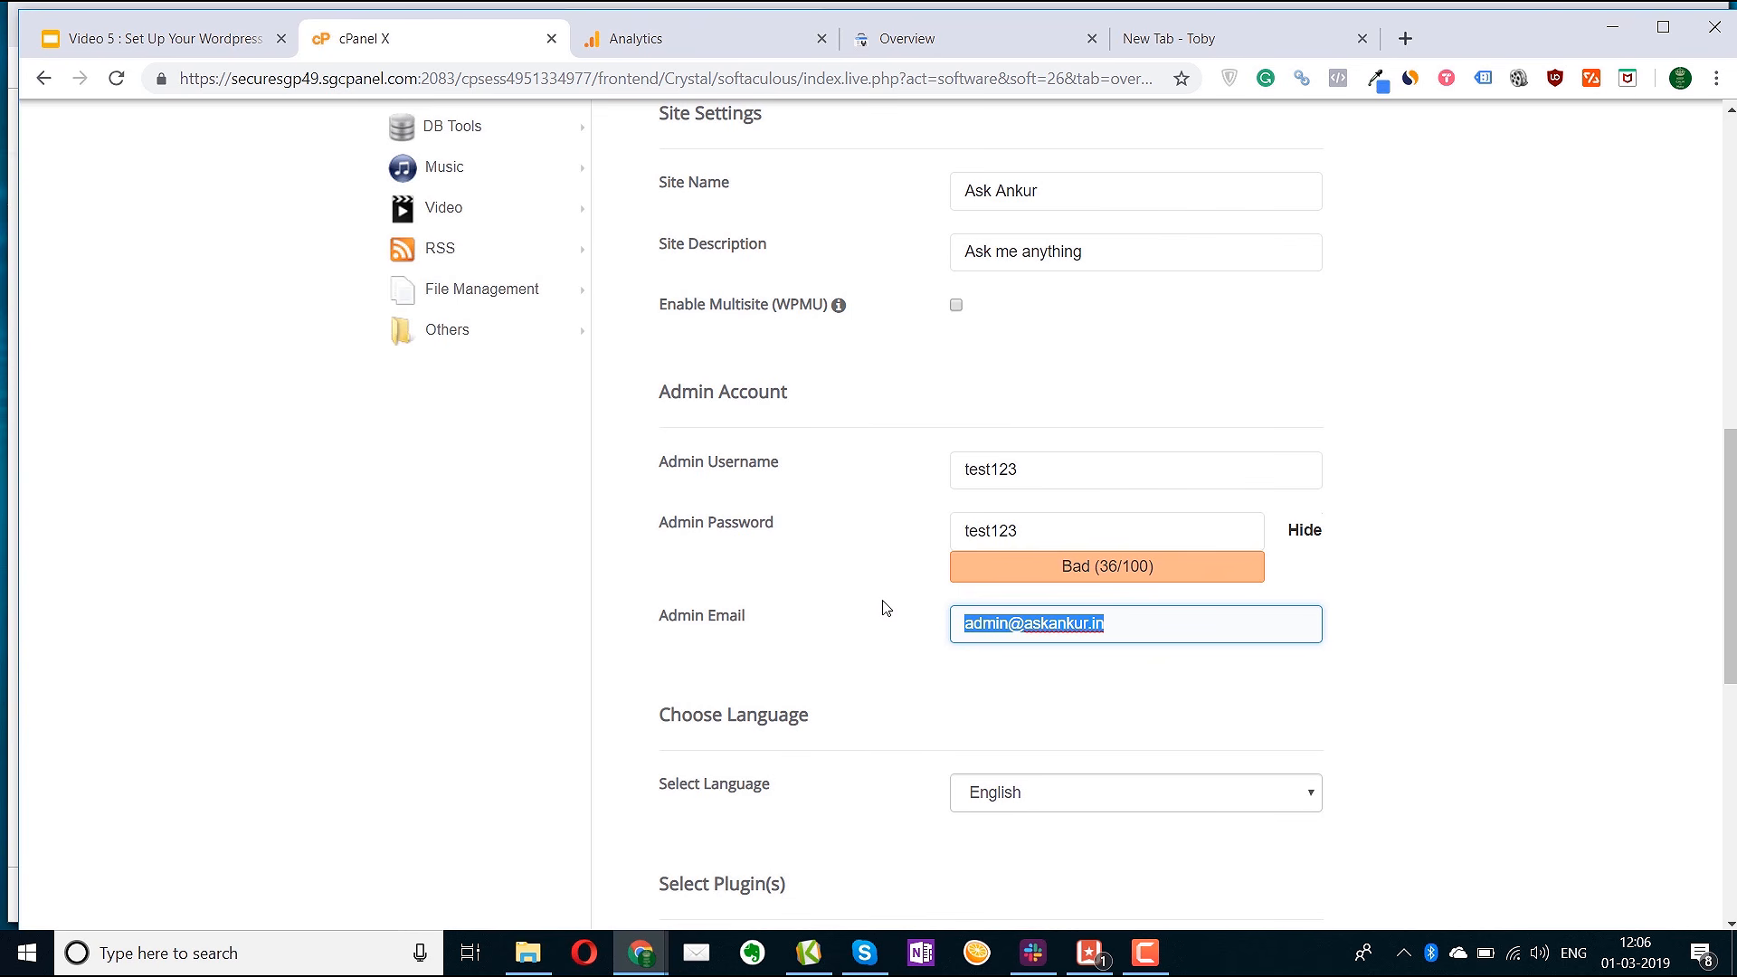
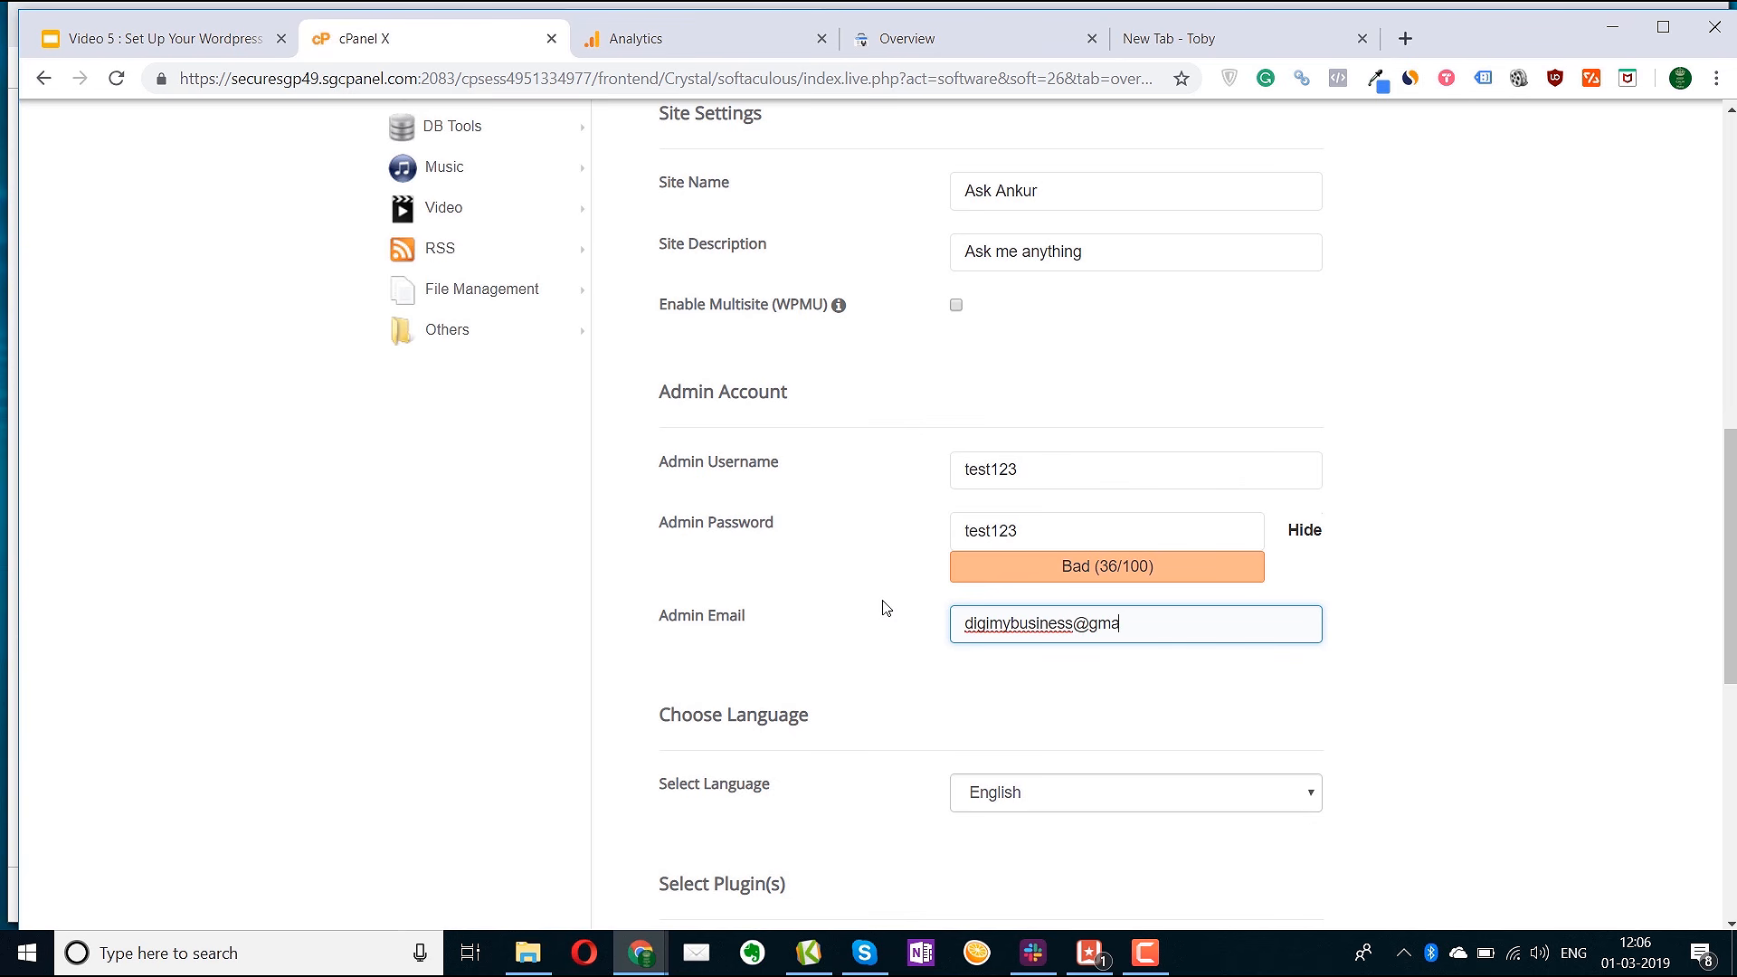
Expand the Advanced Options section of the WordPress install form
scroll(973, 650, down, 5)
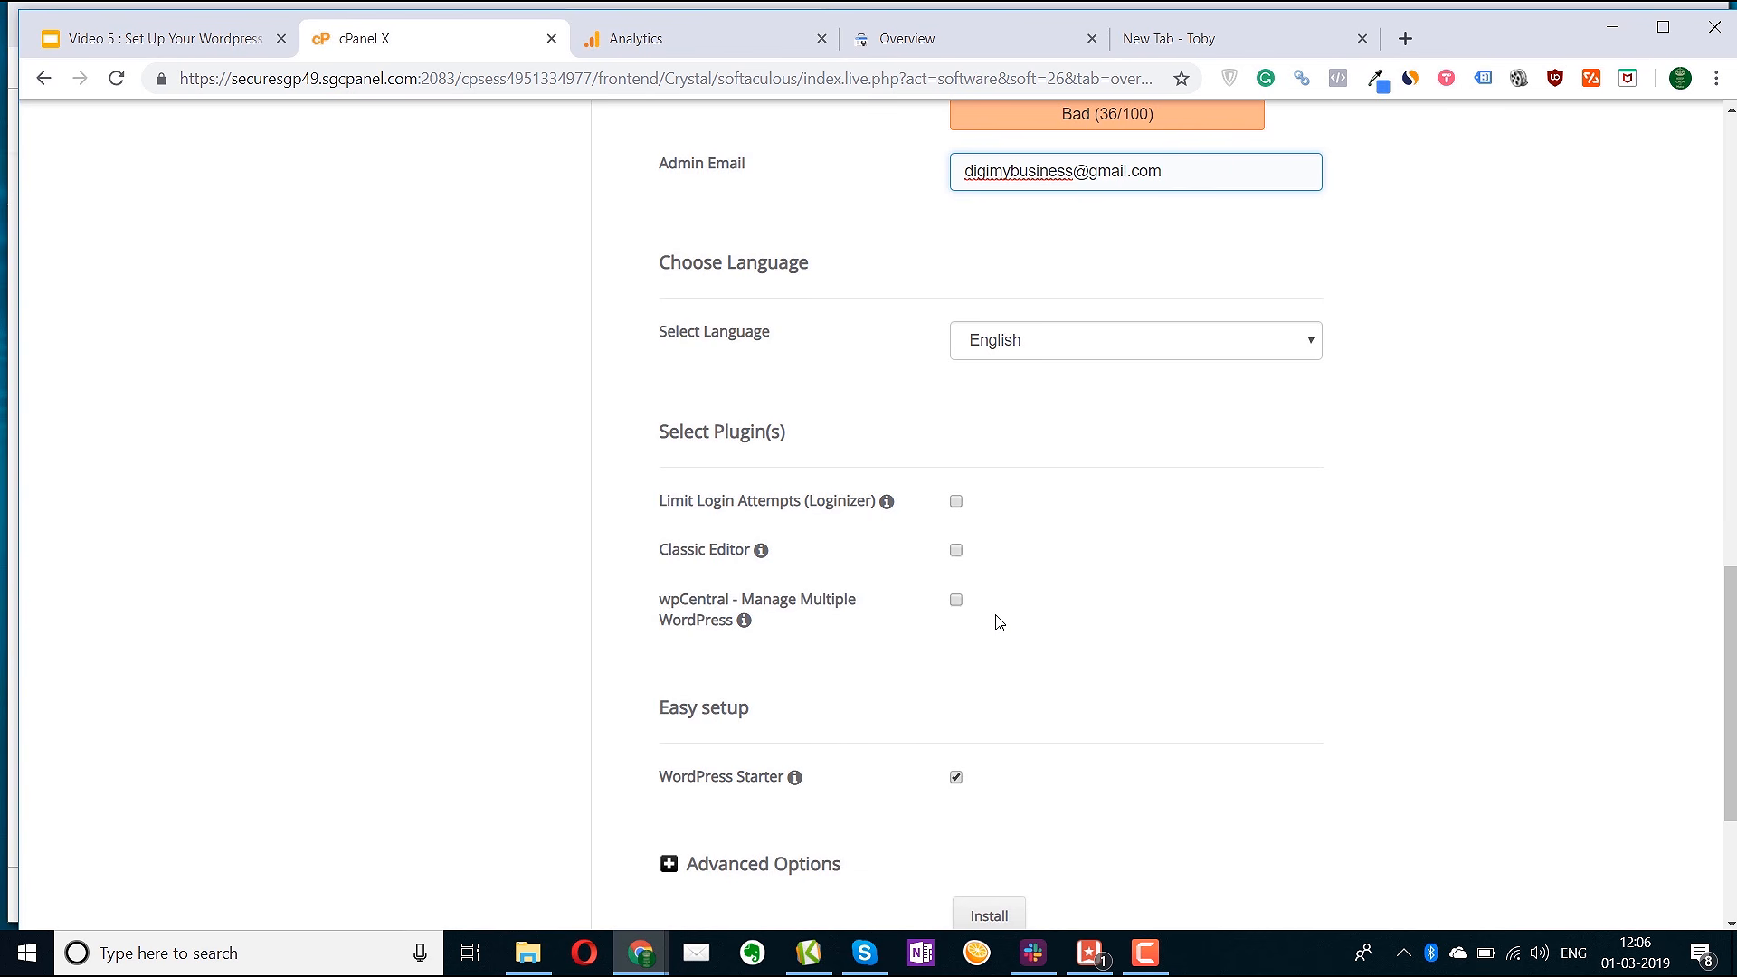
scroll(993, 626, down, 3)
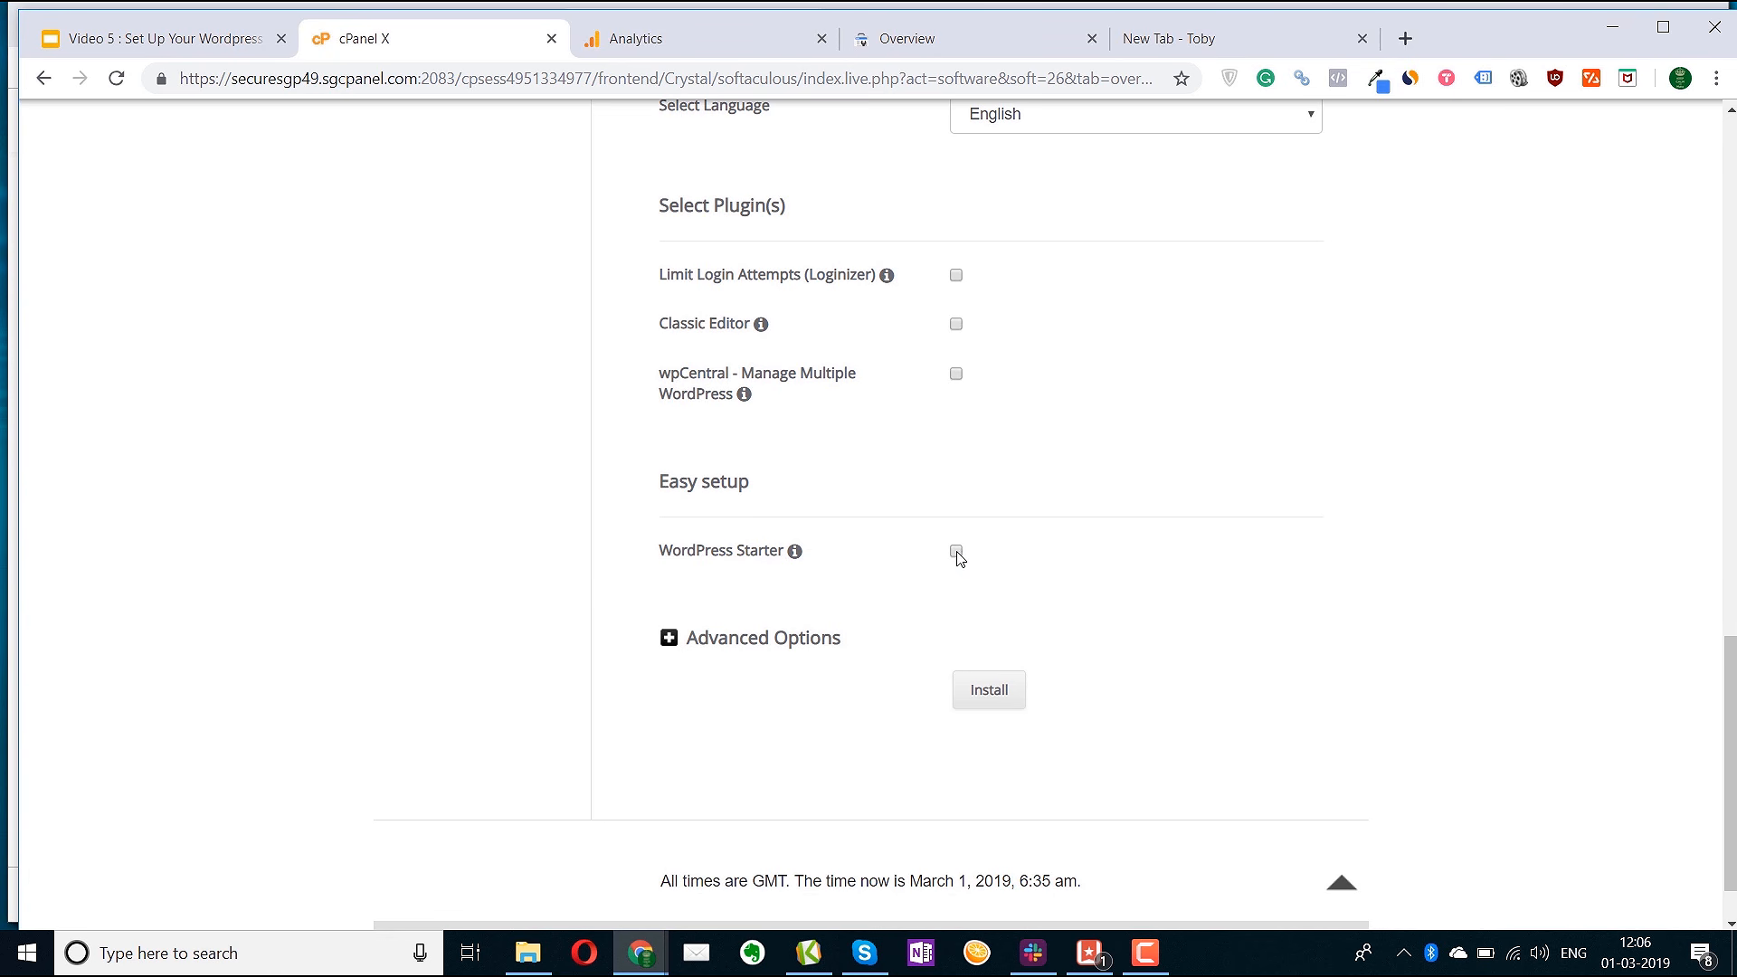
click(669, 638)
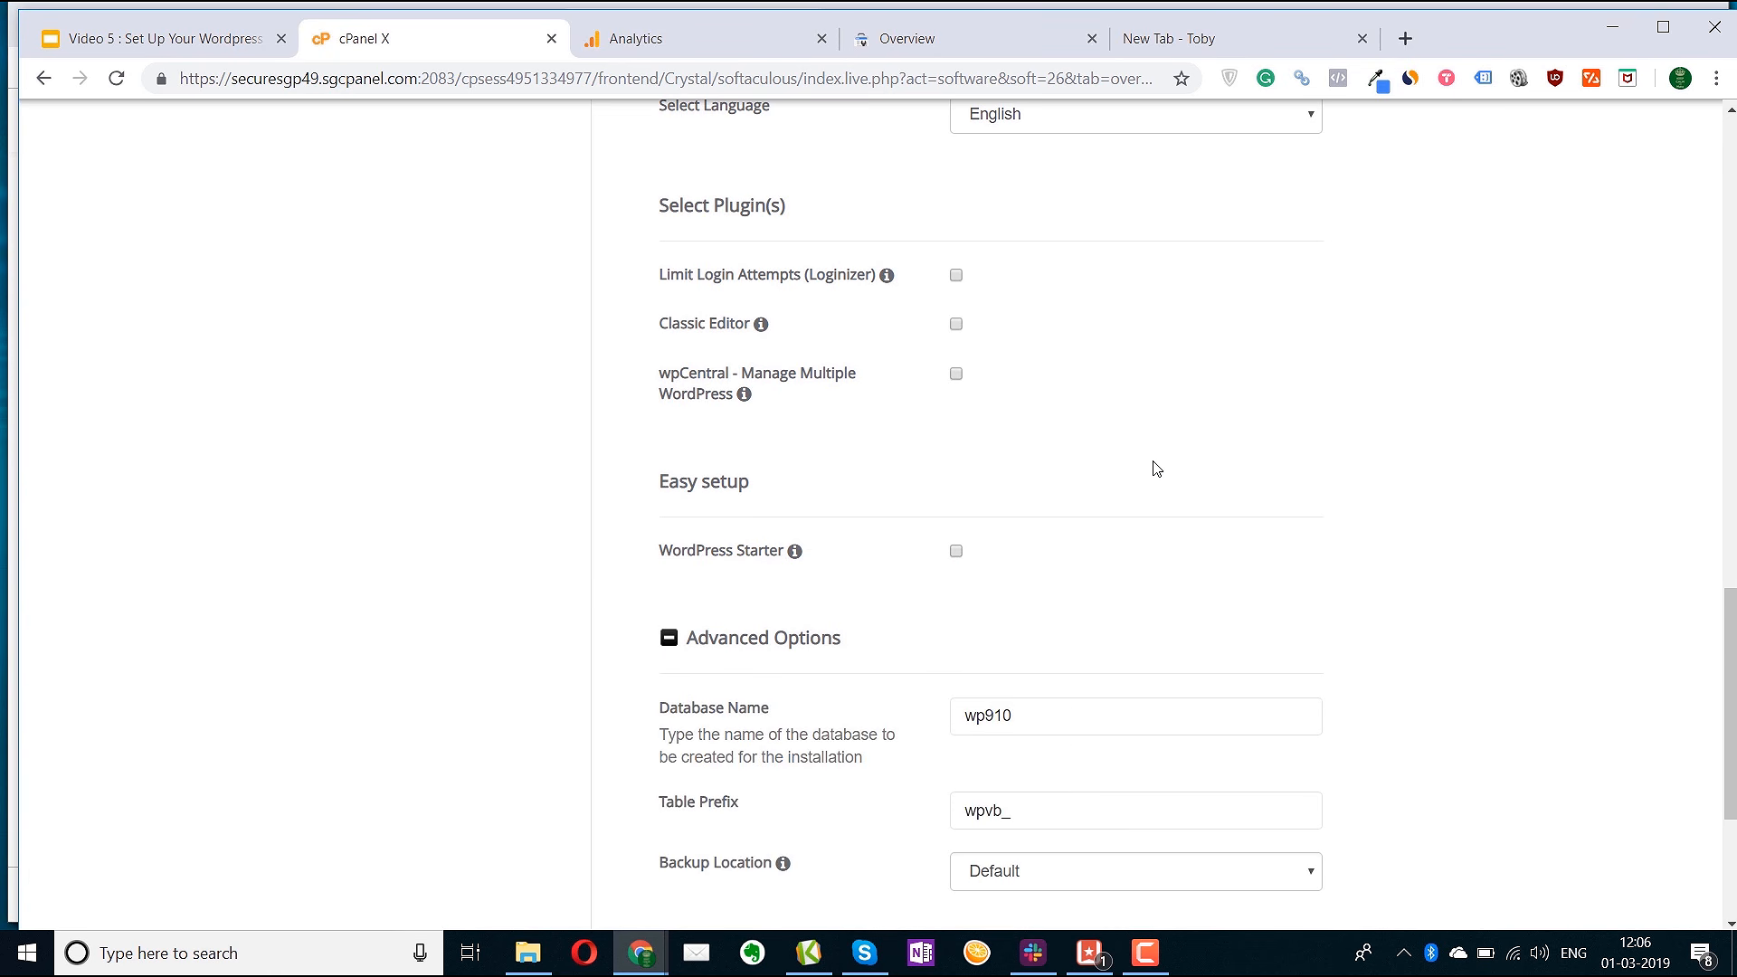
scroll(1155, 469, down, 4)
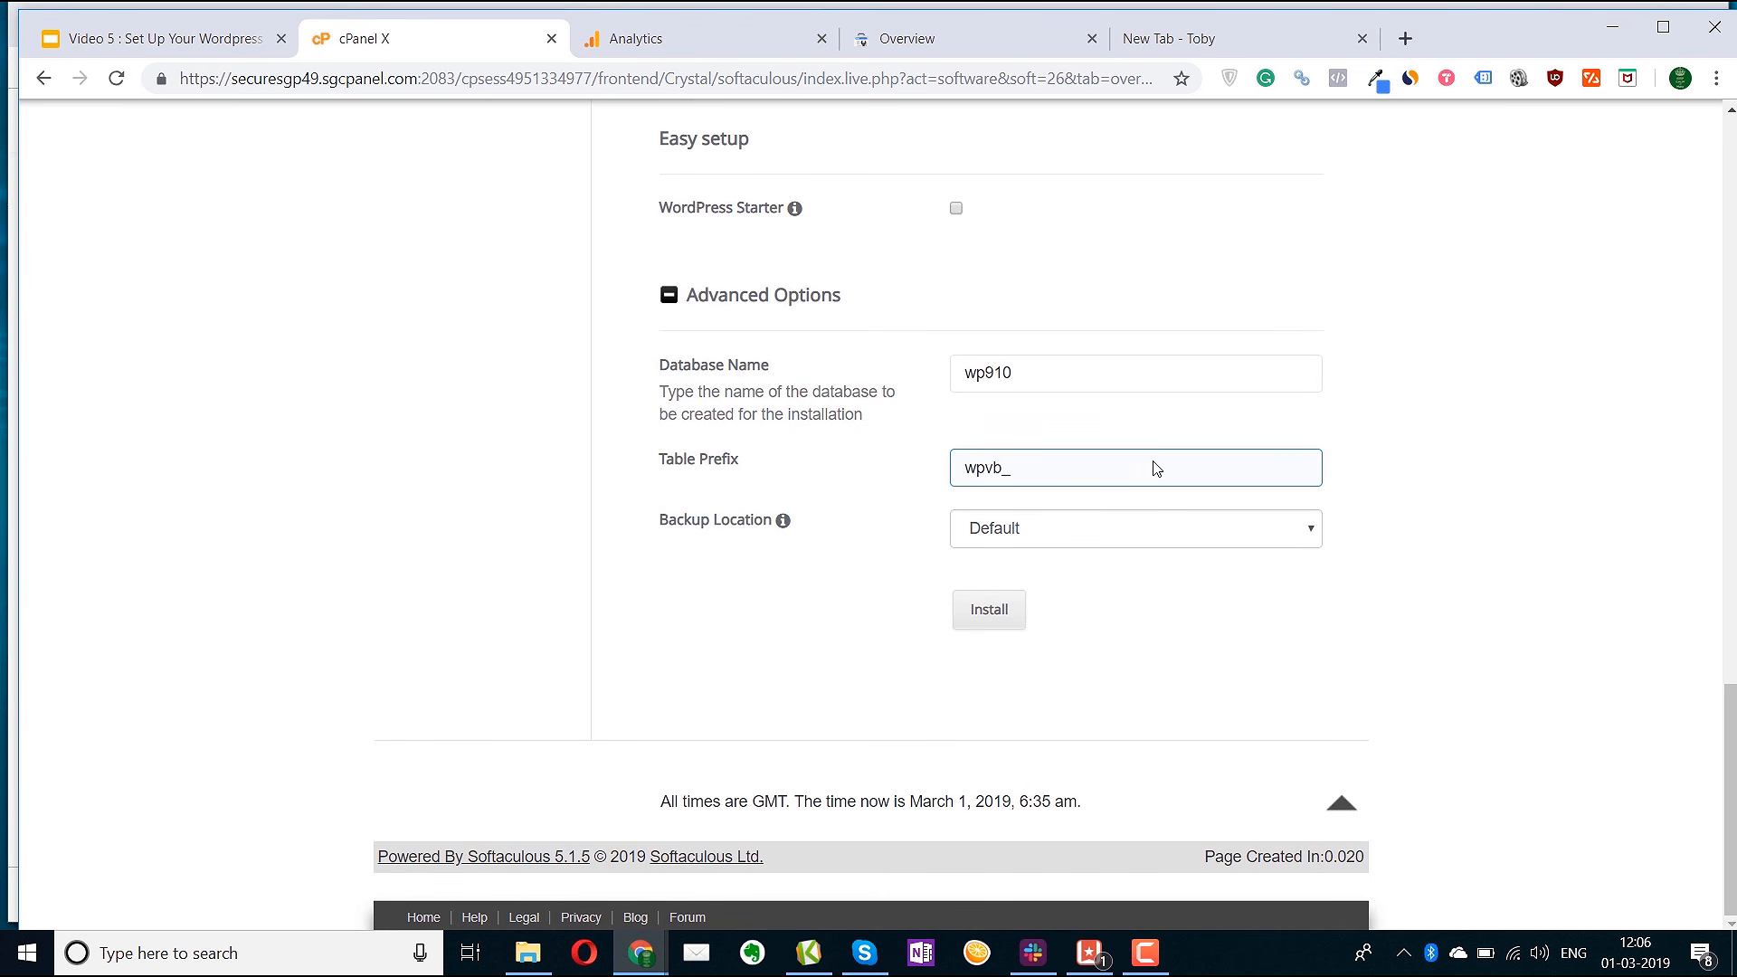
scroll(1154, 469, up, 10)
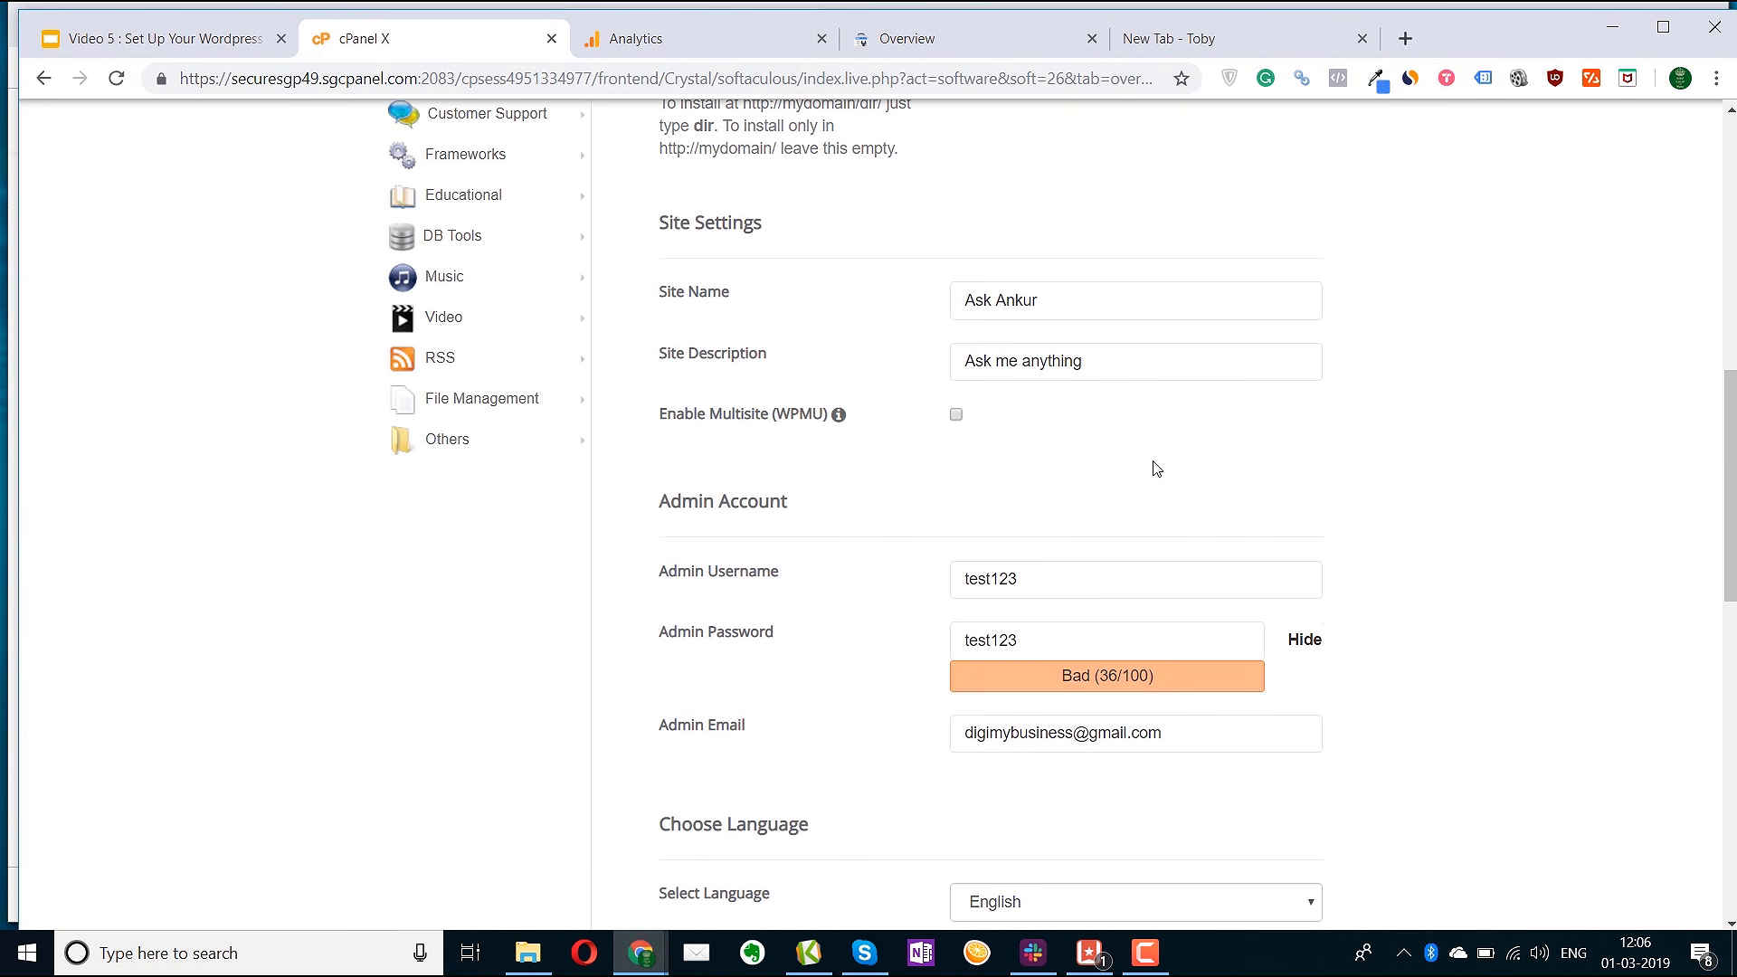
scroll(1155, 469, up, 8)
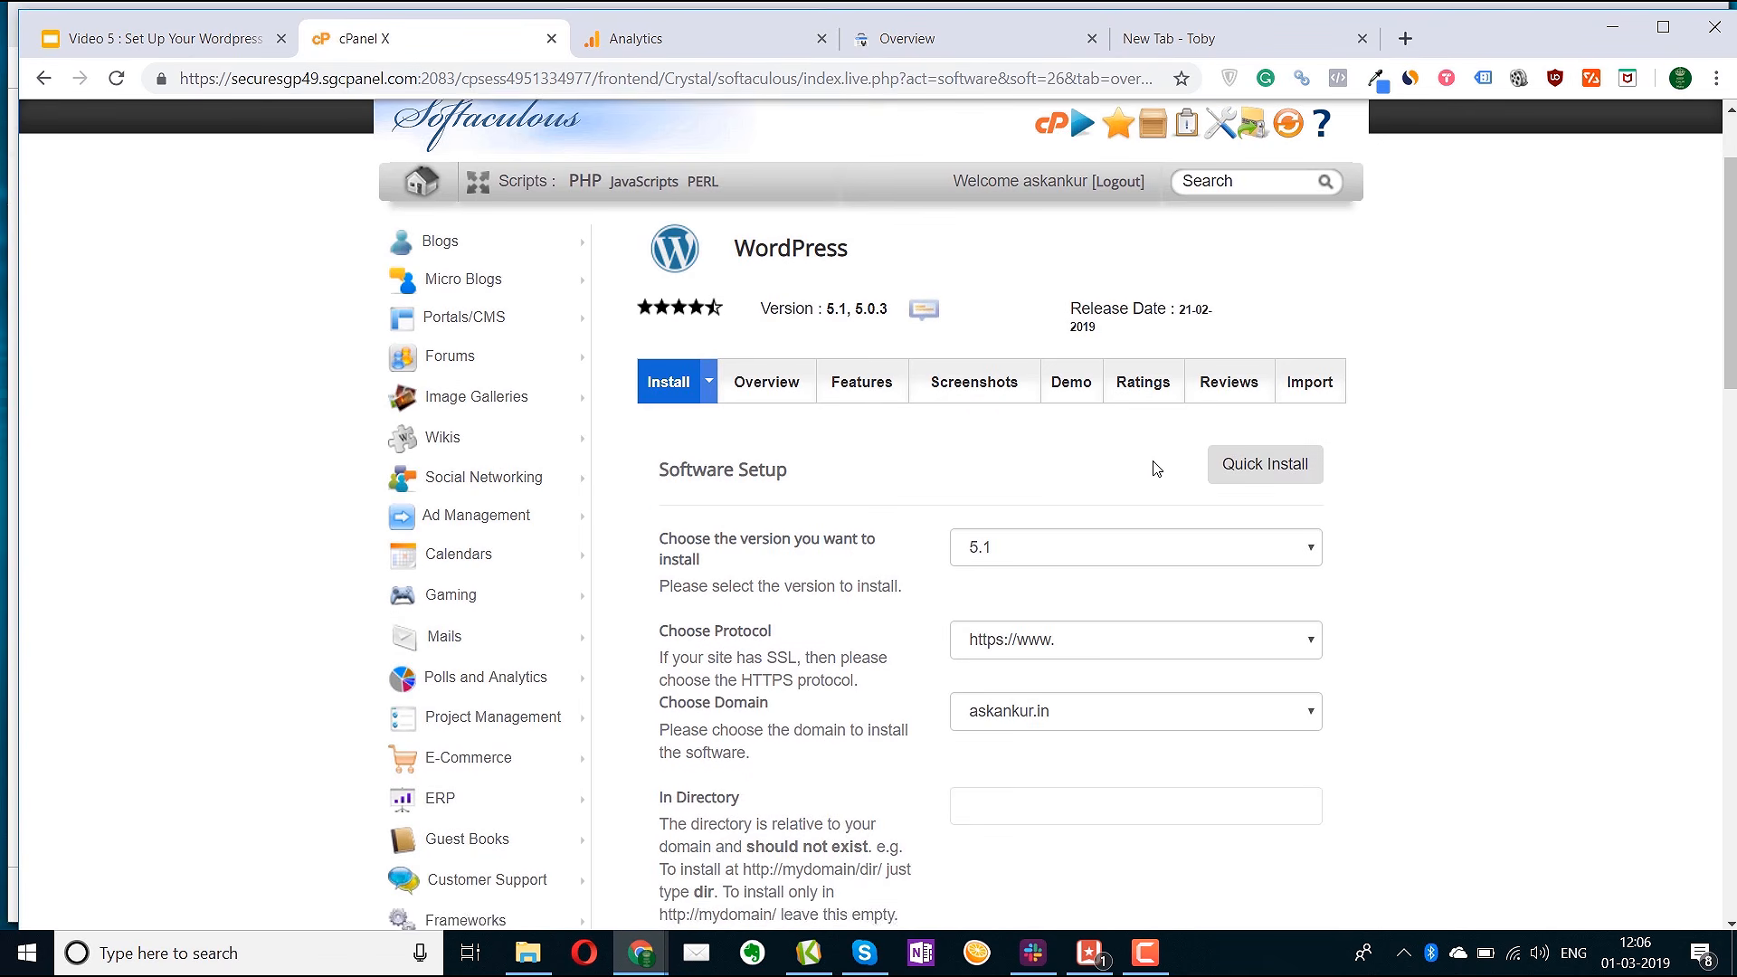
scroll(1155, 468, down, 20)
After the password-strength warning, replace the admin password with a stronger, hidden one
click(993, 609)
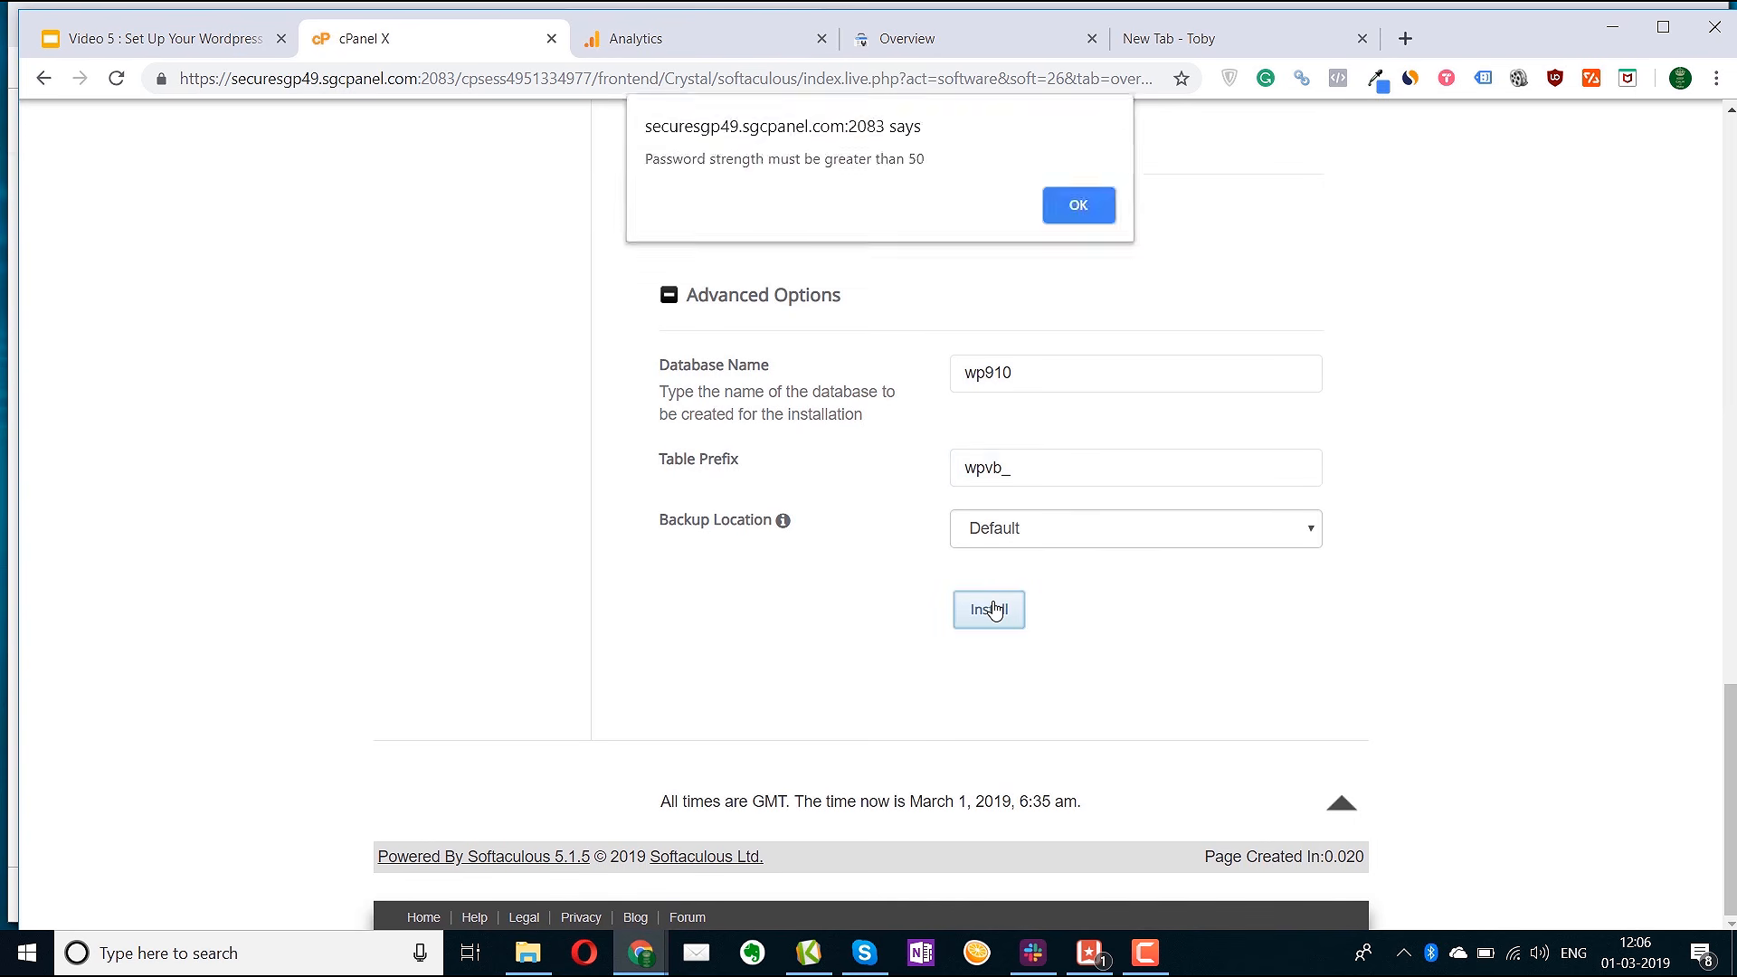
click(1077, 217)
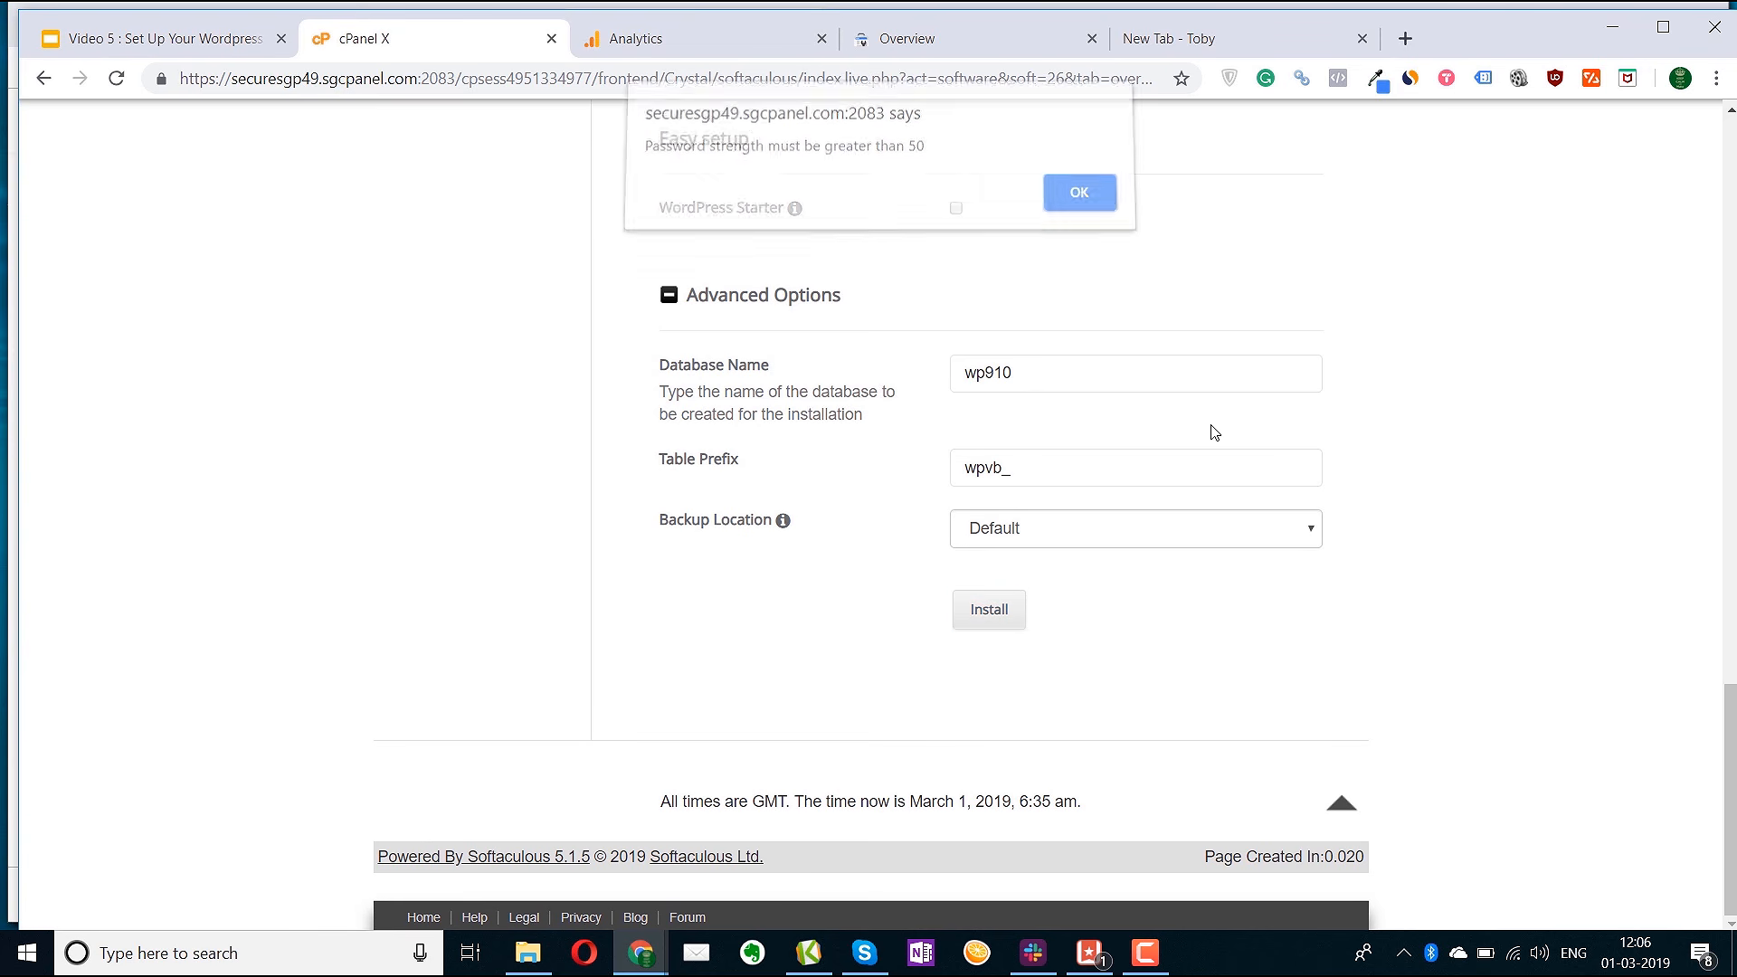
scroll(1213, 431, up, 12)
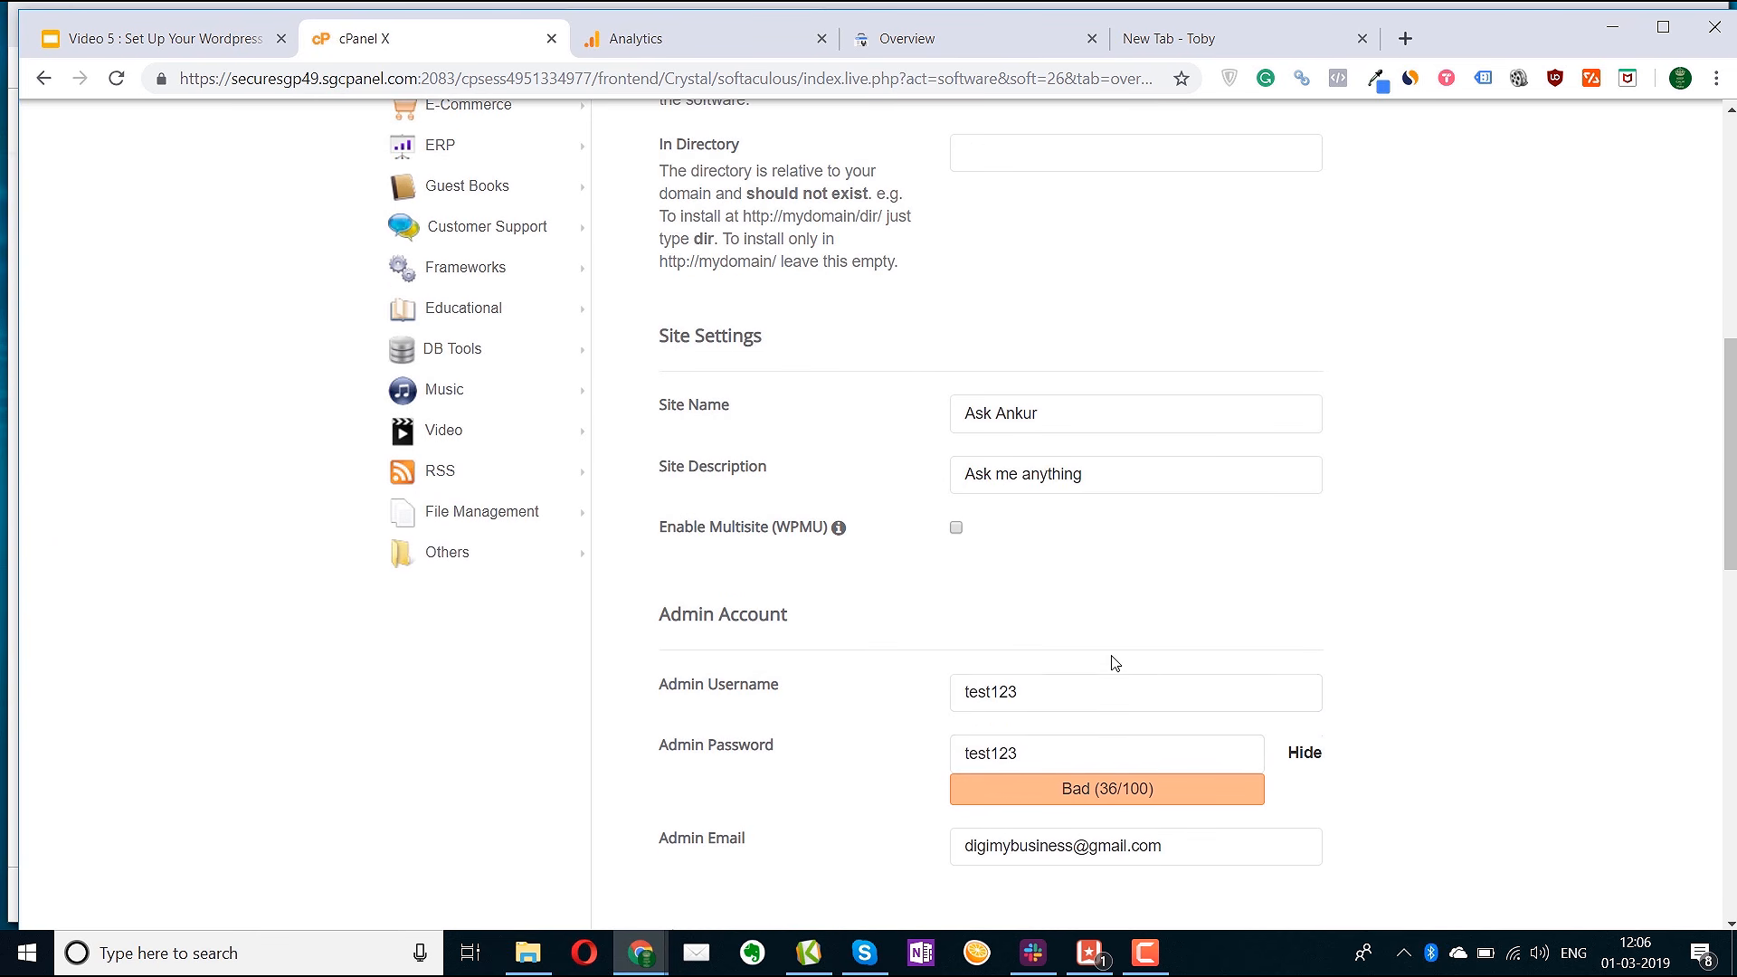
drag(1004, 753, 869, 738)
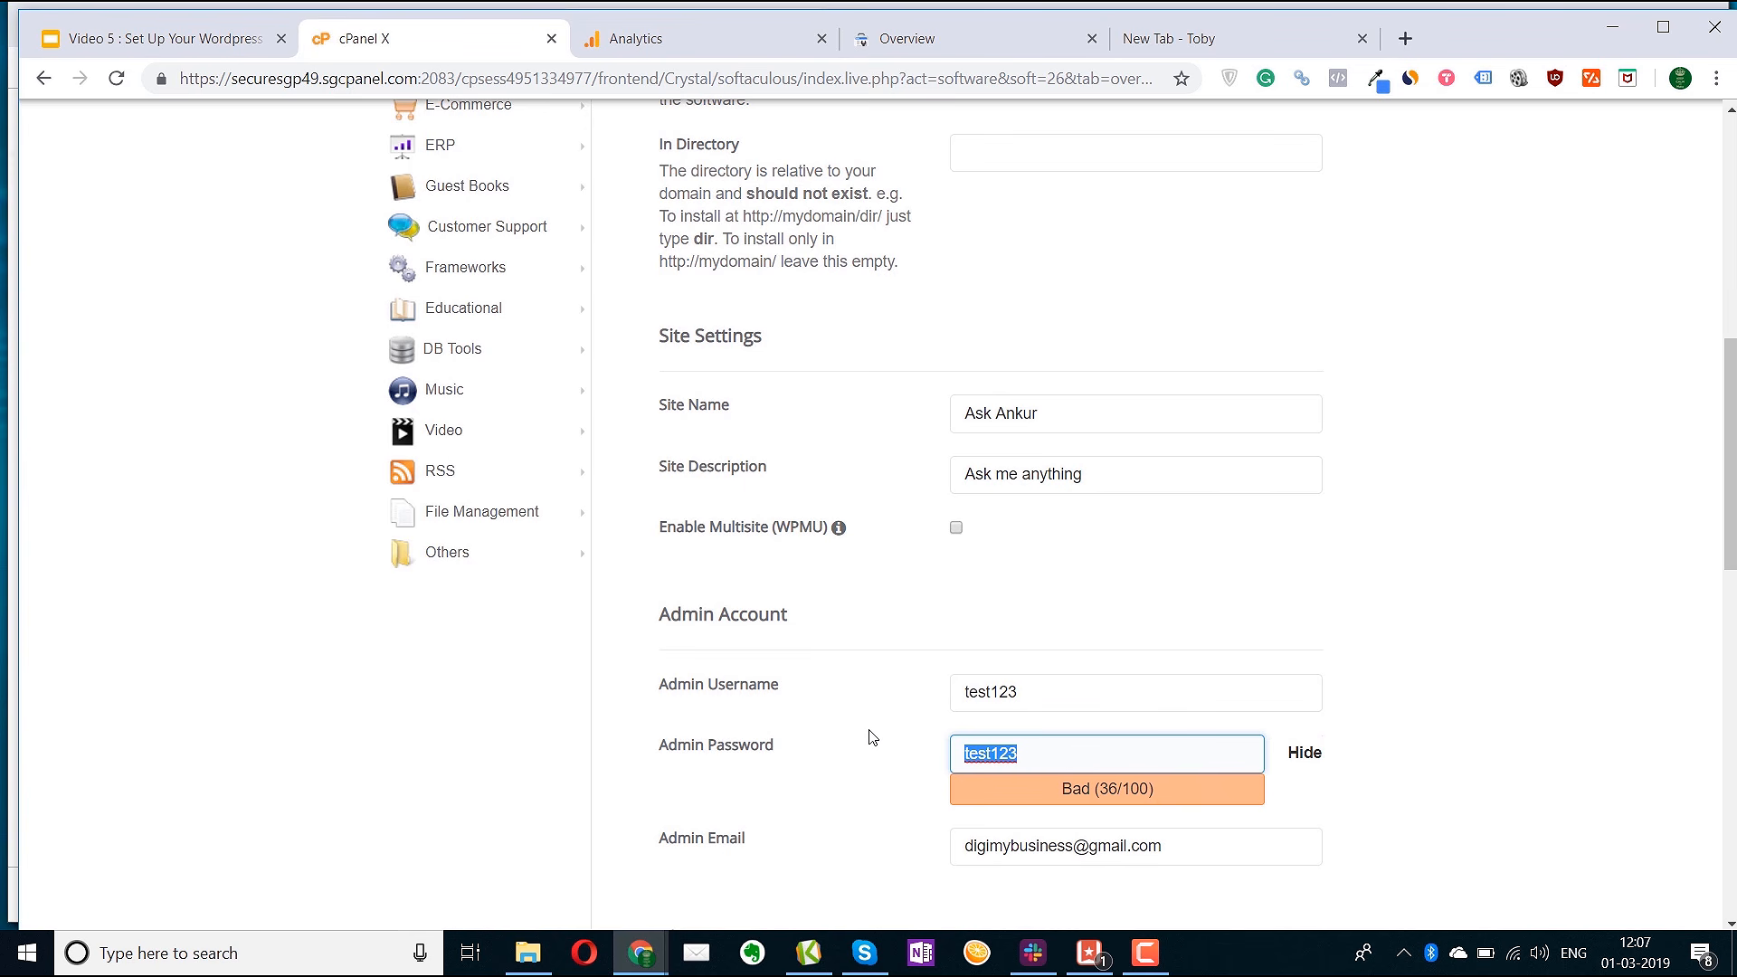
click(1307, 758)
click(1089, 739)
key(ctrl+a)
text(••••••••••)
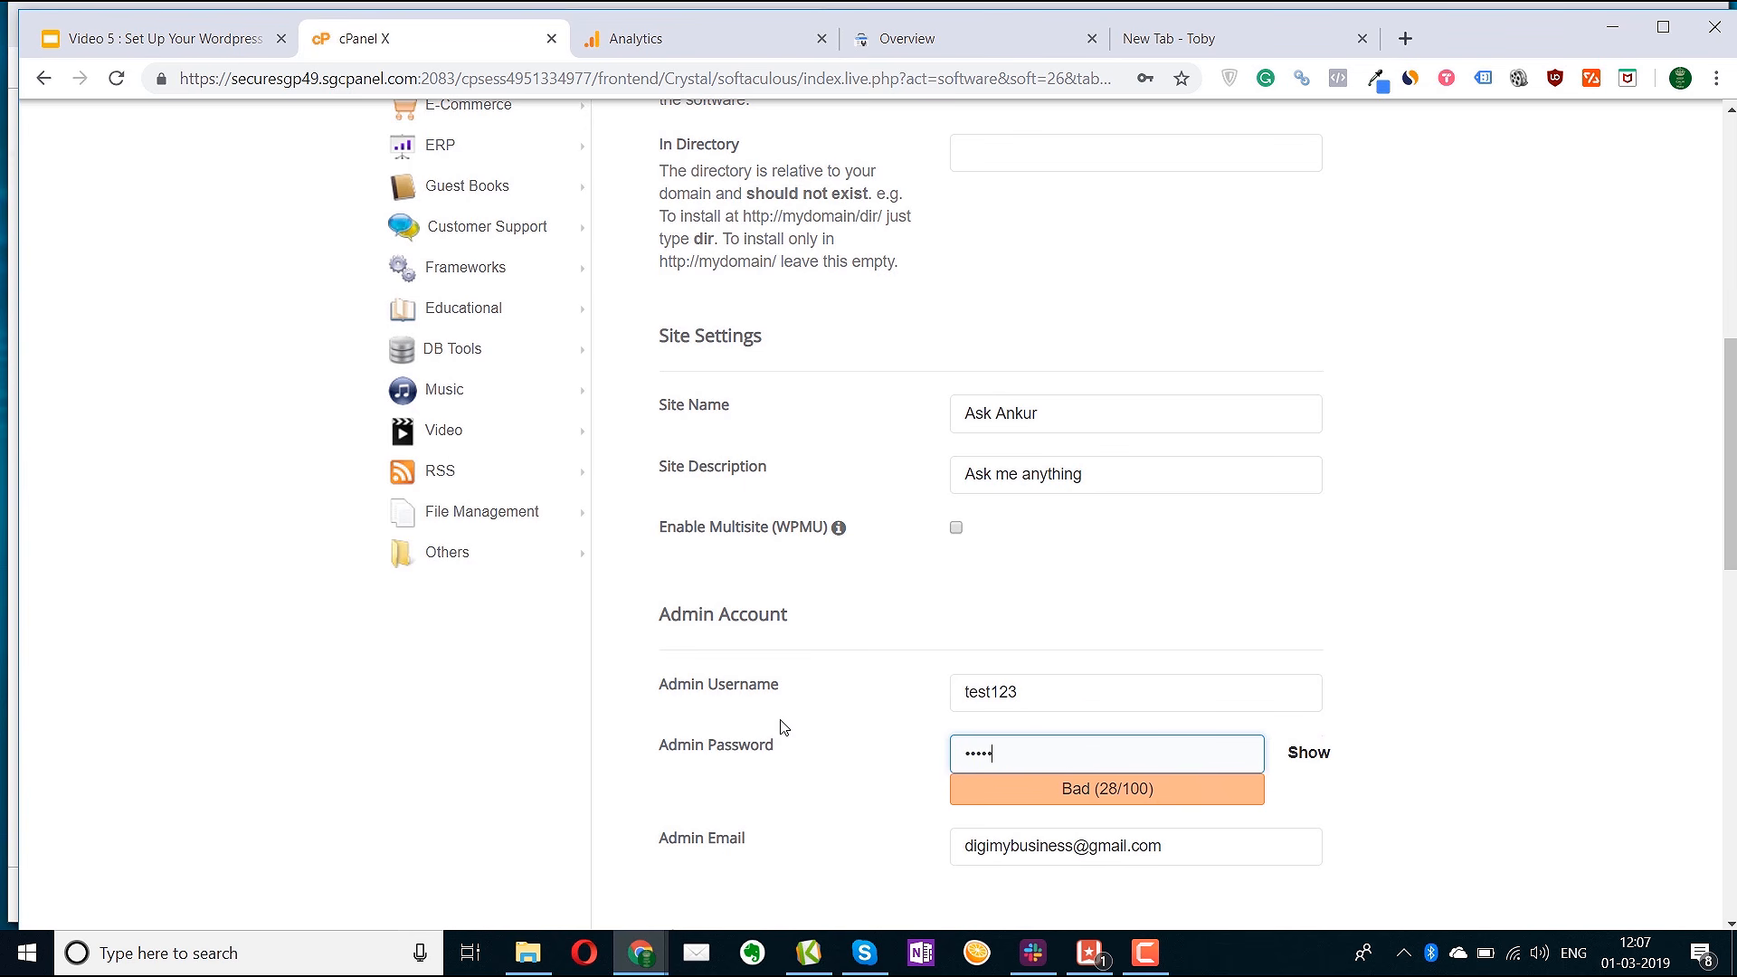
Run the WordPress install again and save the new login in the browser
scroll(984, 630, down, 15)
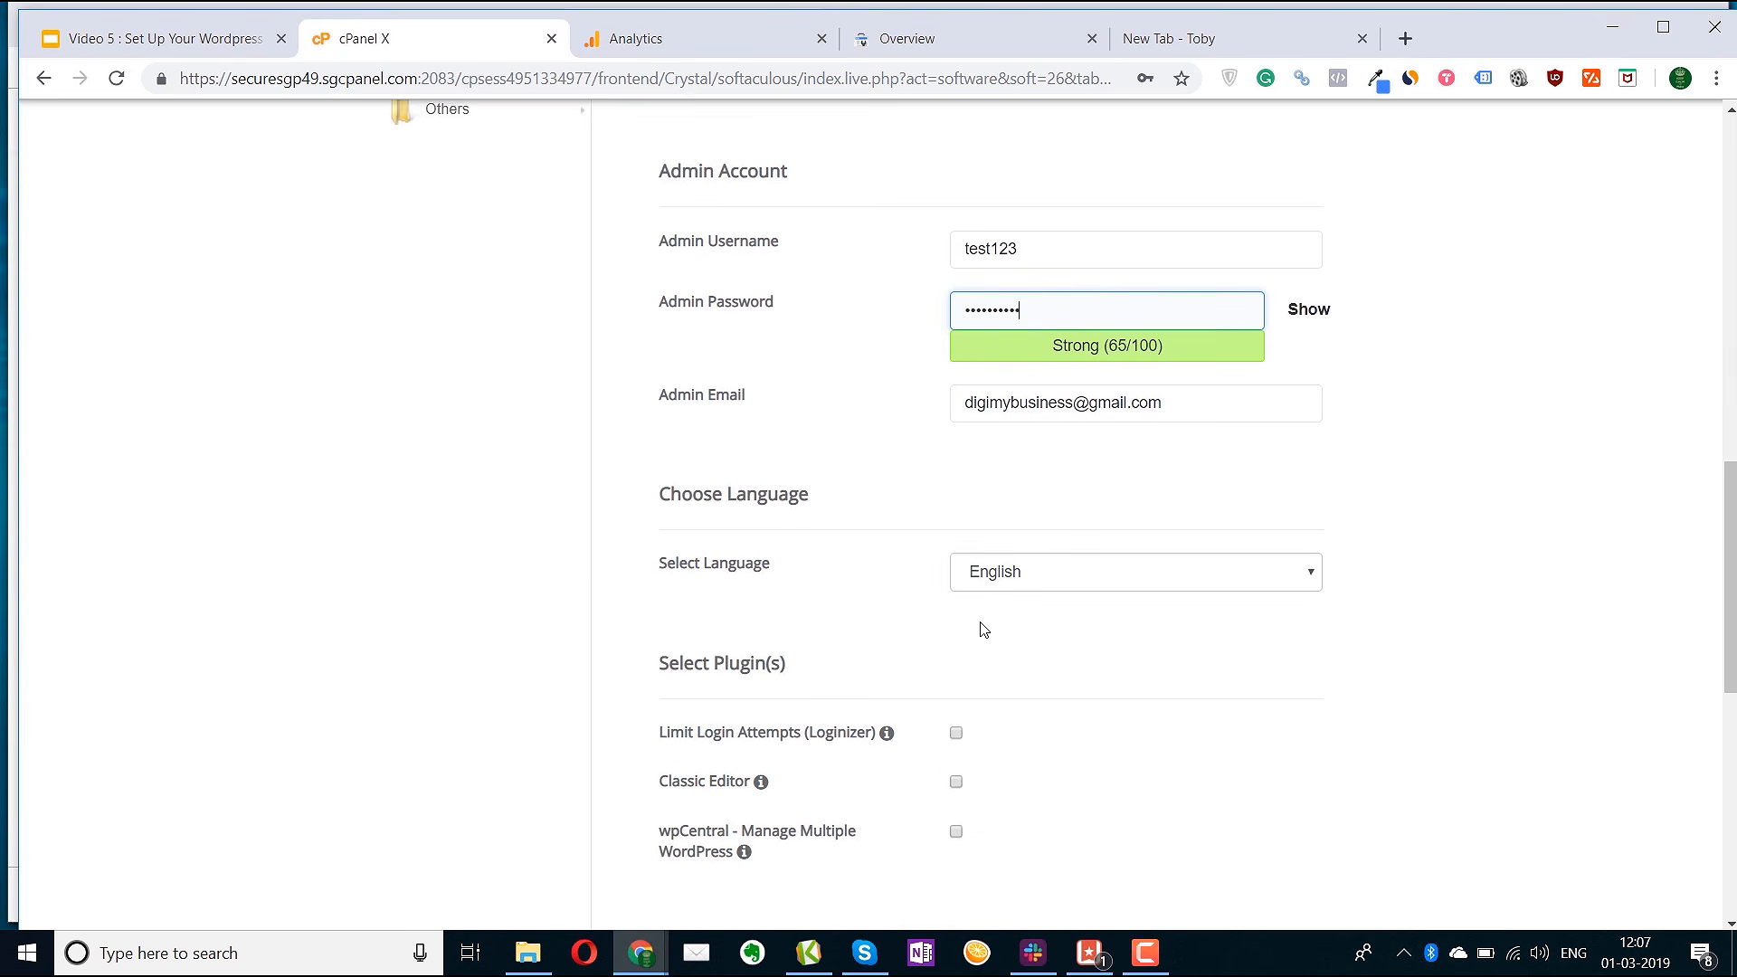
click(1005, 619)
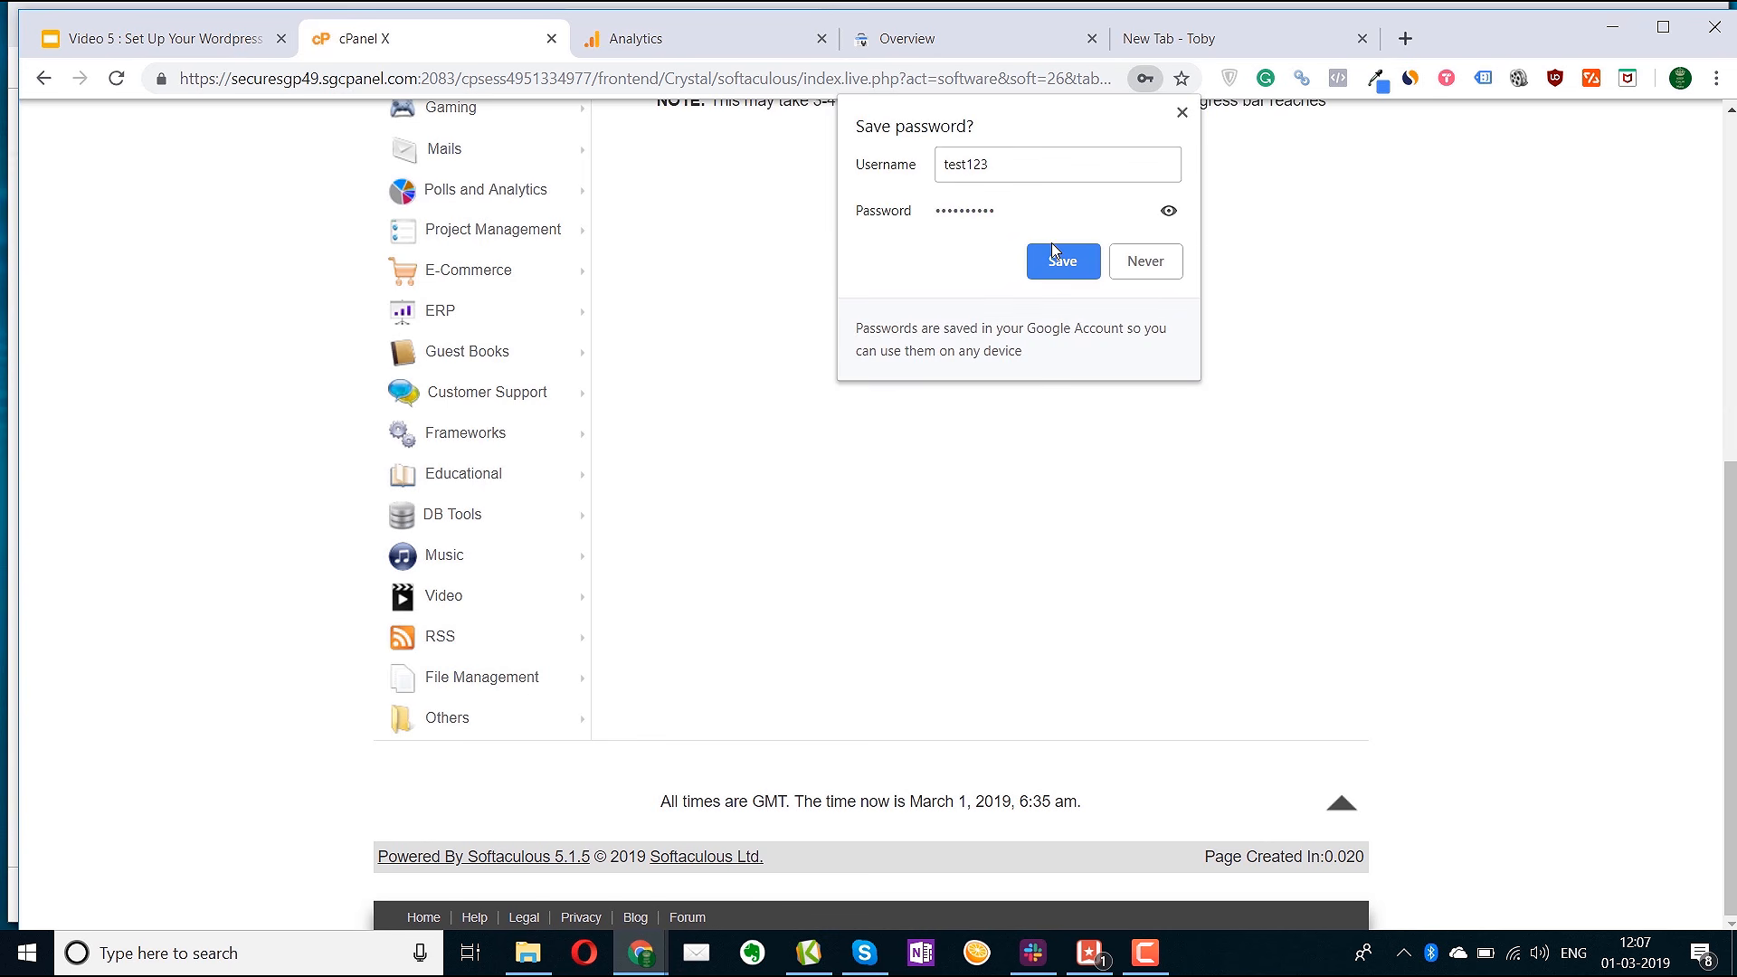
click(1063, 261)
Open askankur.in and its Administrative URL in new tabs, ending on the signed-in Dashboard
scroll(1037, 558, up, 7)
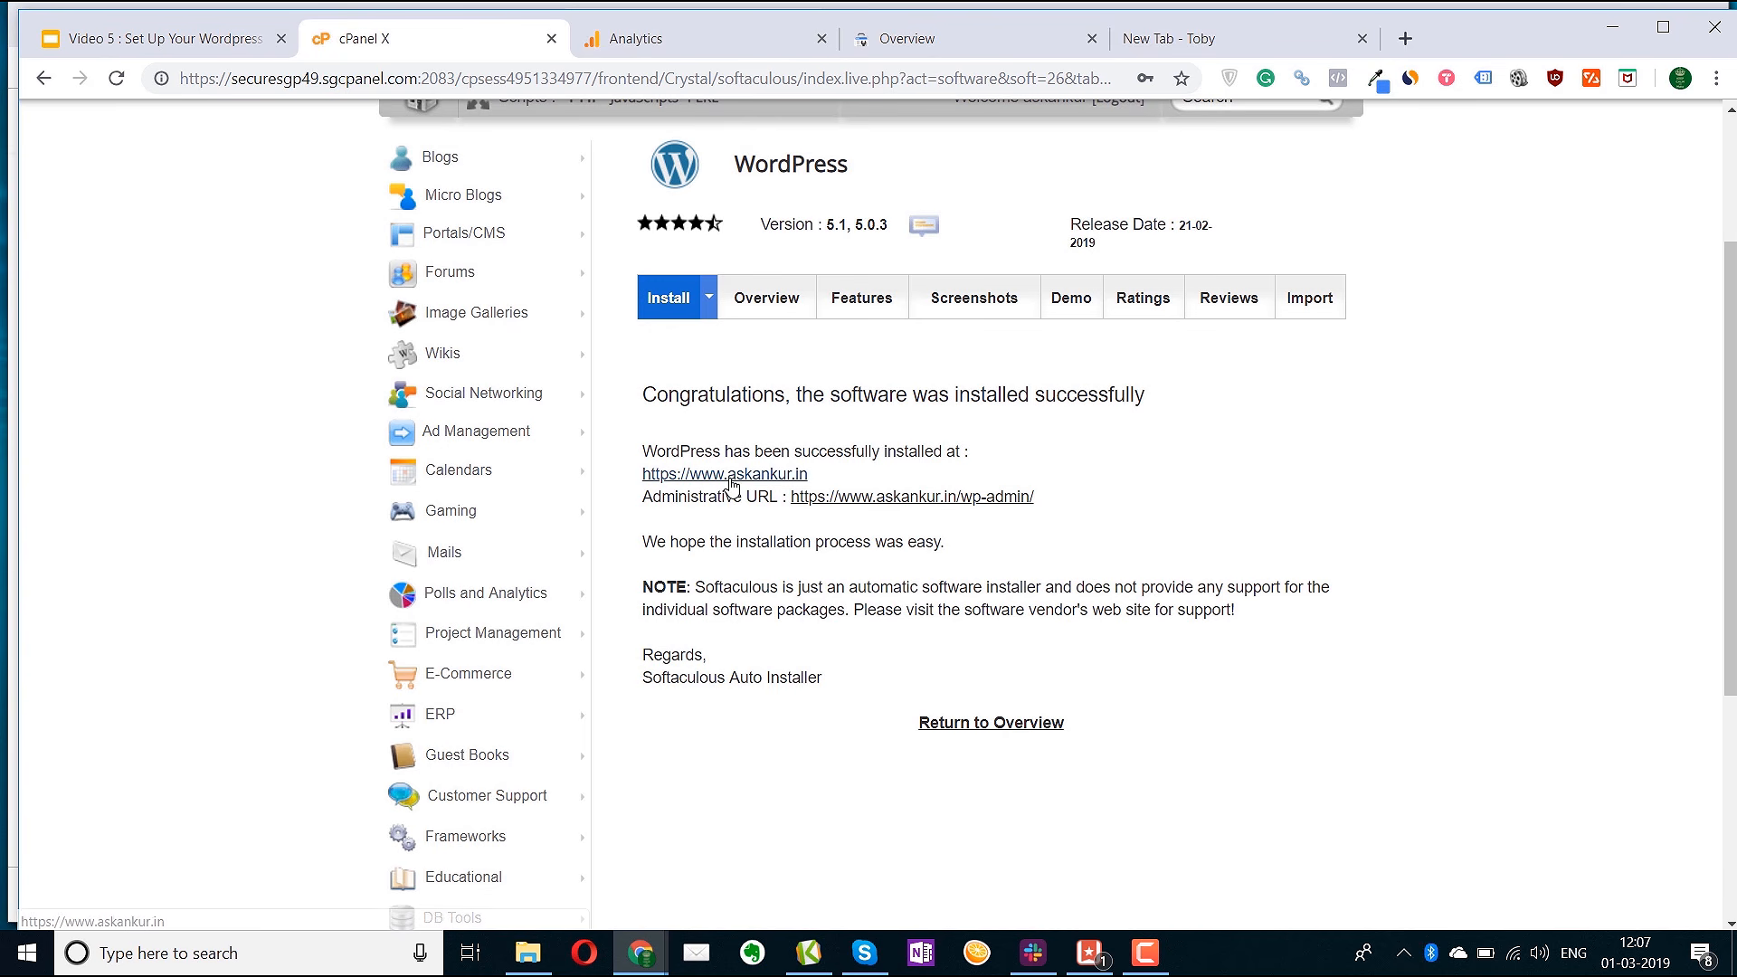
right_click(724, 476)
click(778, 490)
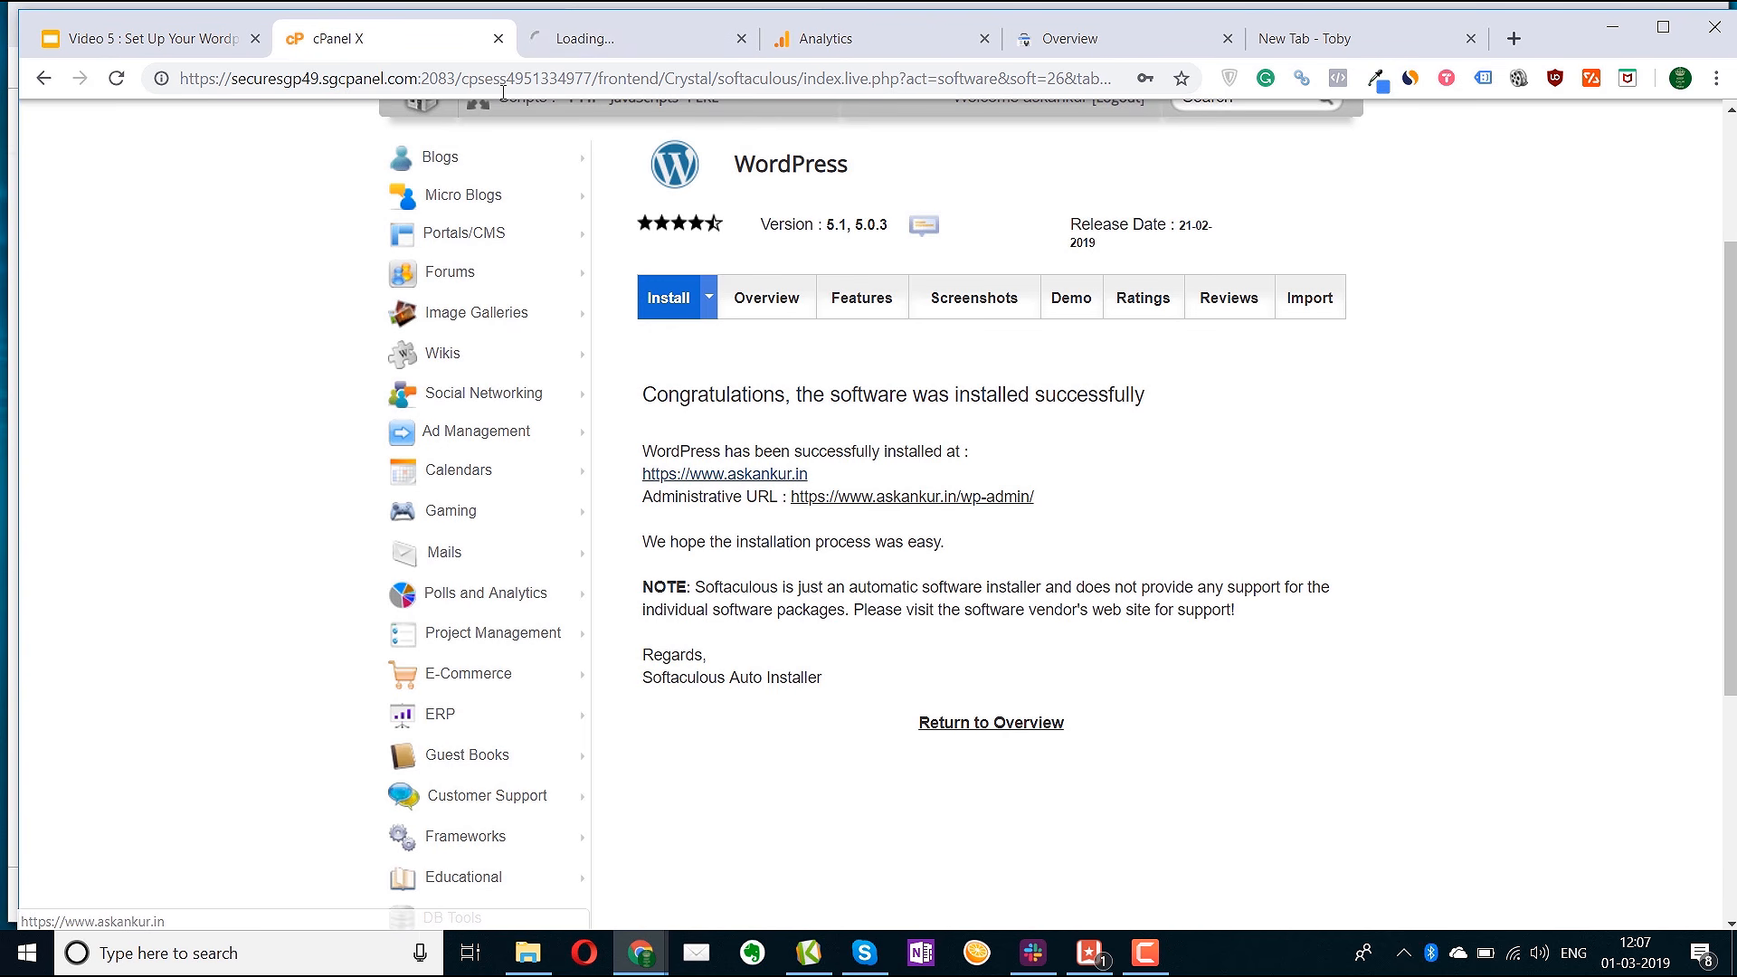
click(629, 38)
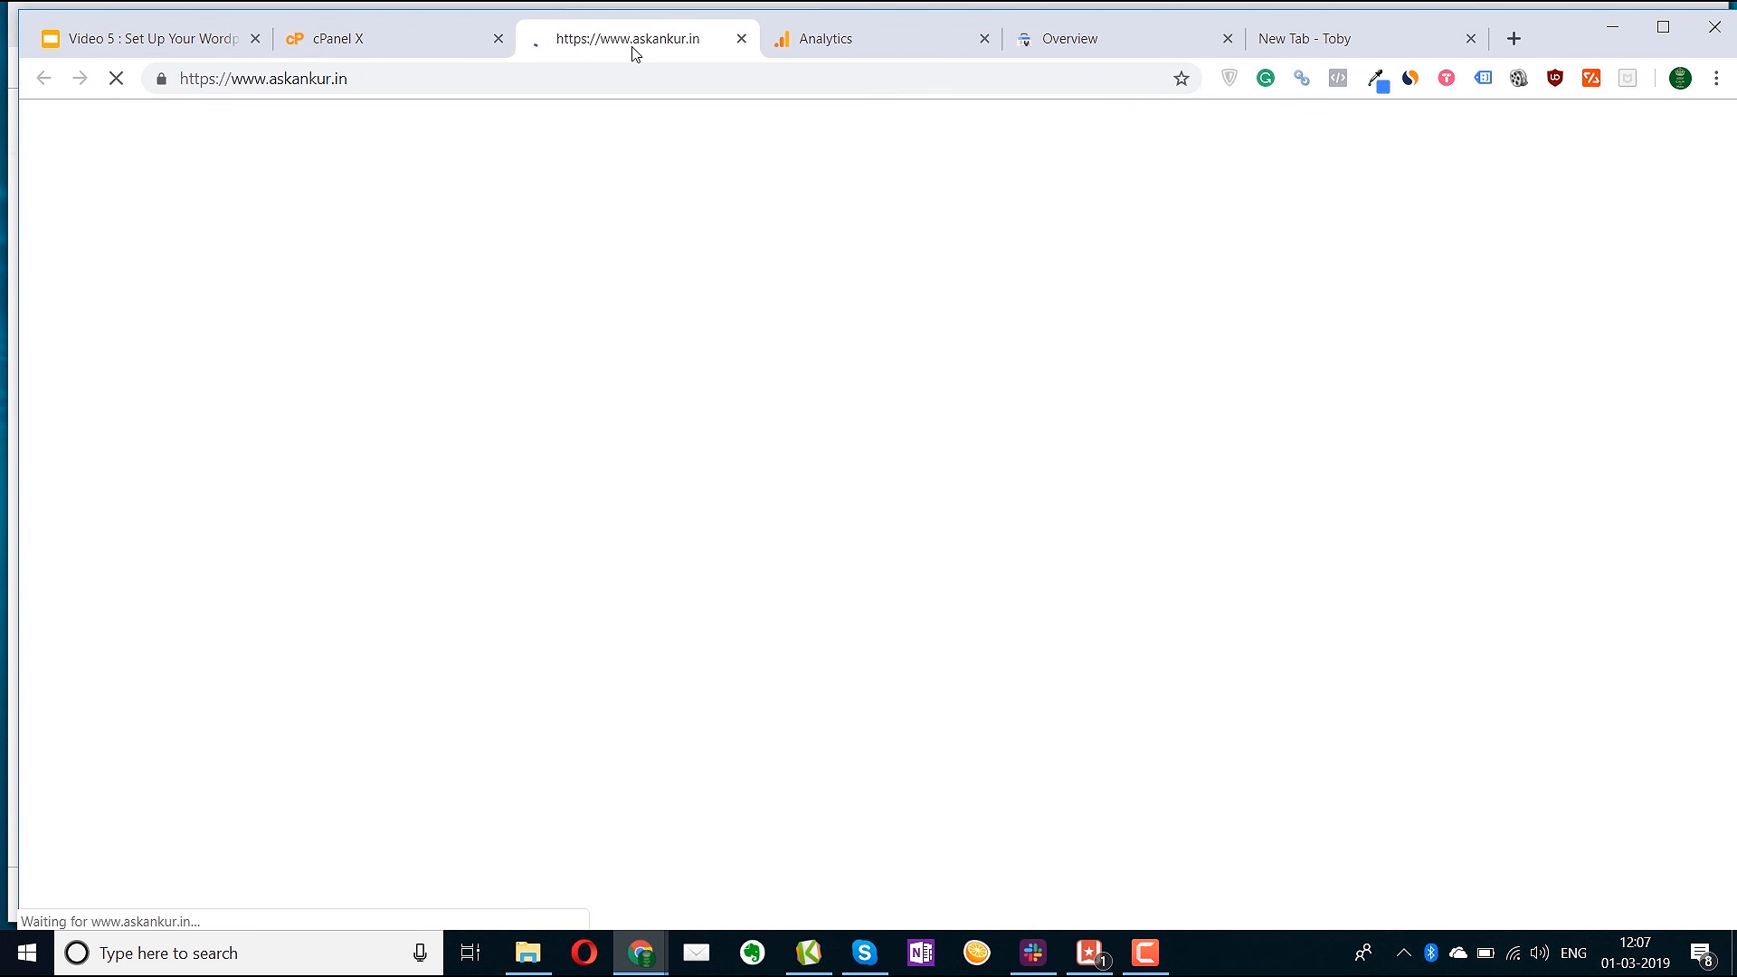
click(395, 45)
right_click(921, 507)
click(959, 516)
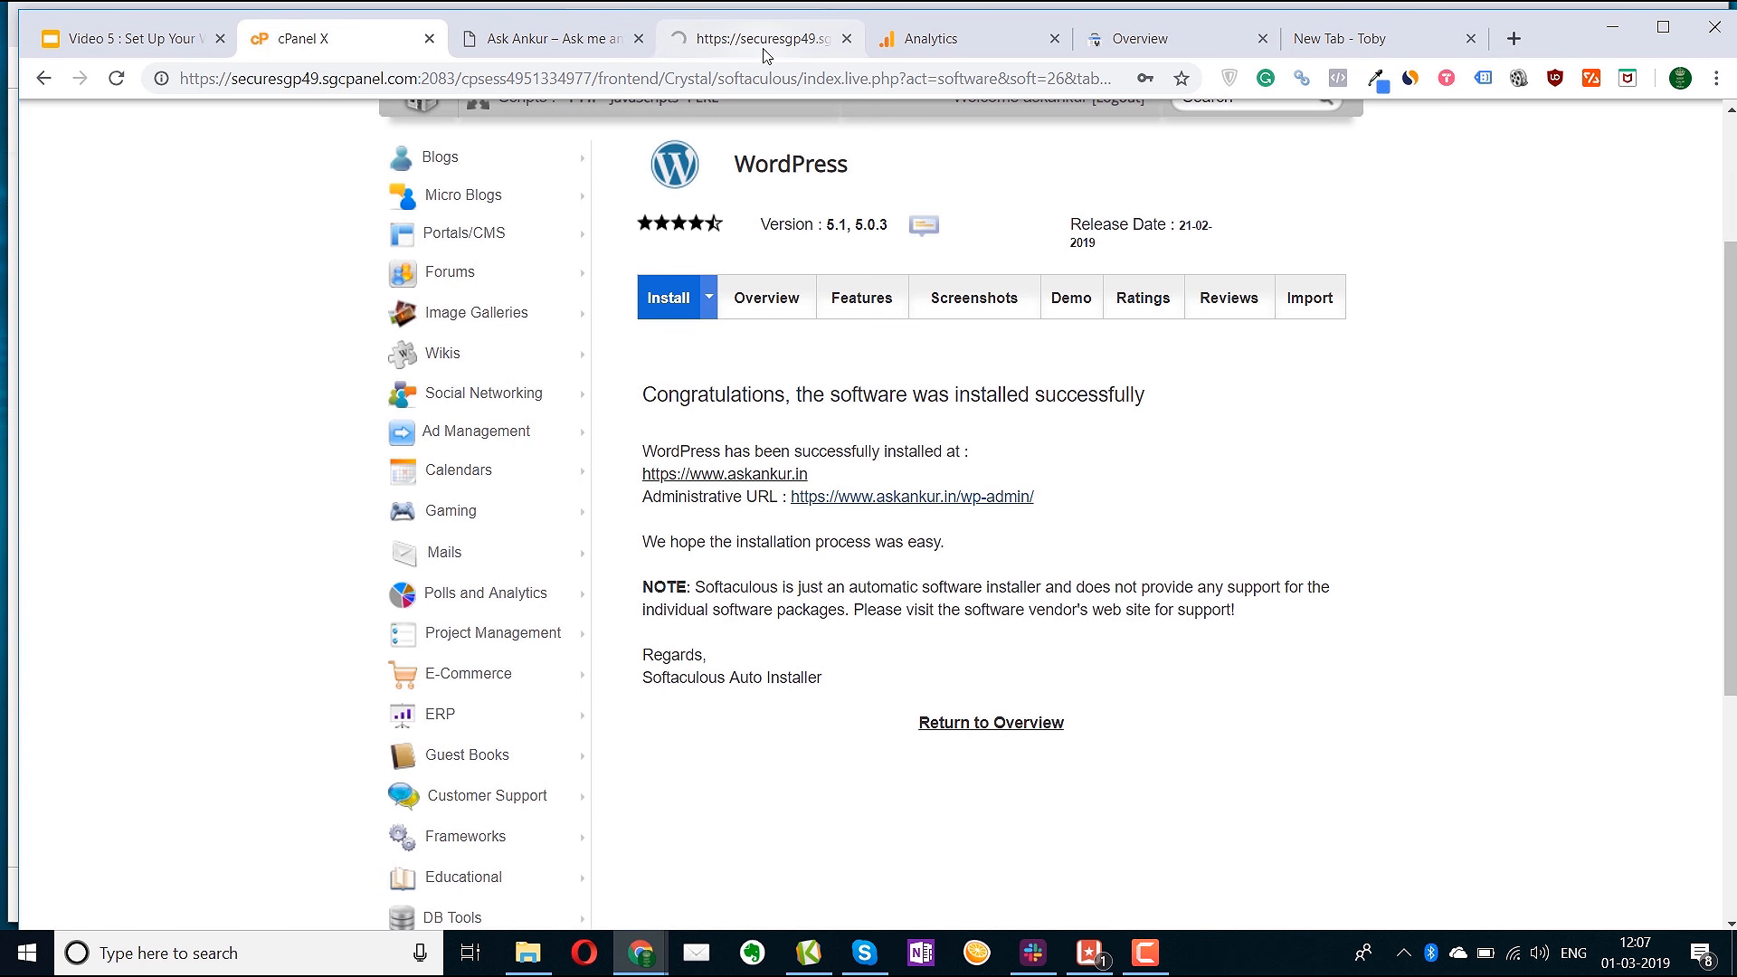
click(713, 41)
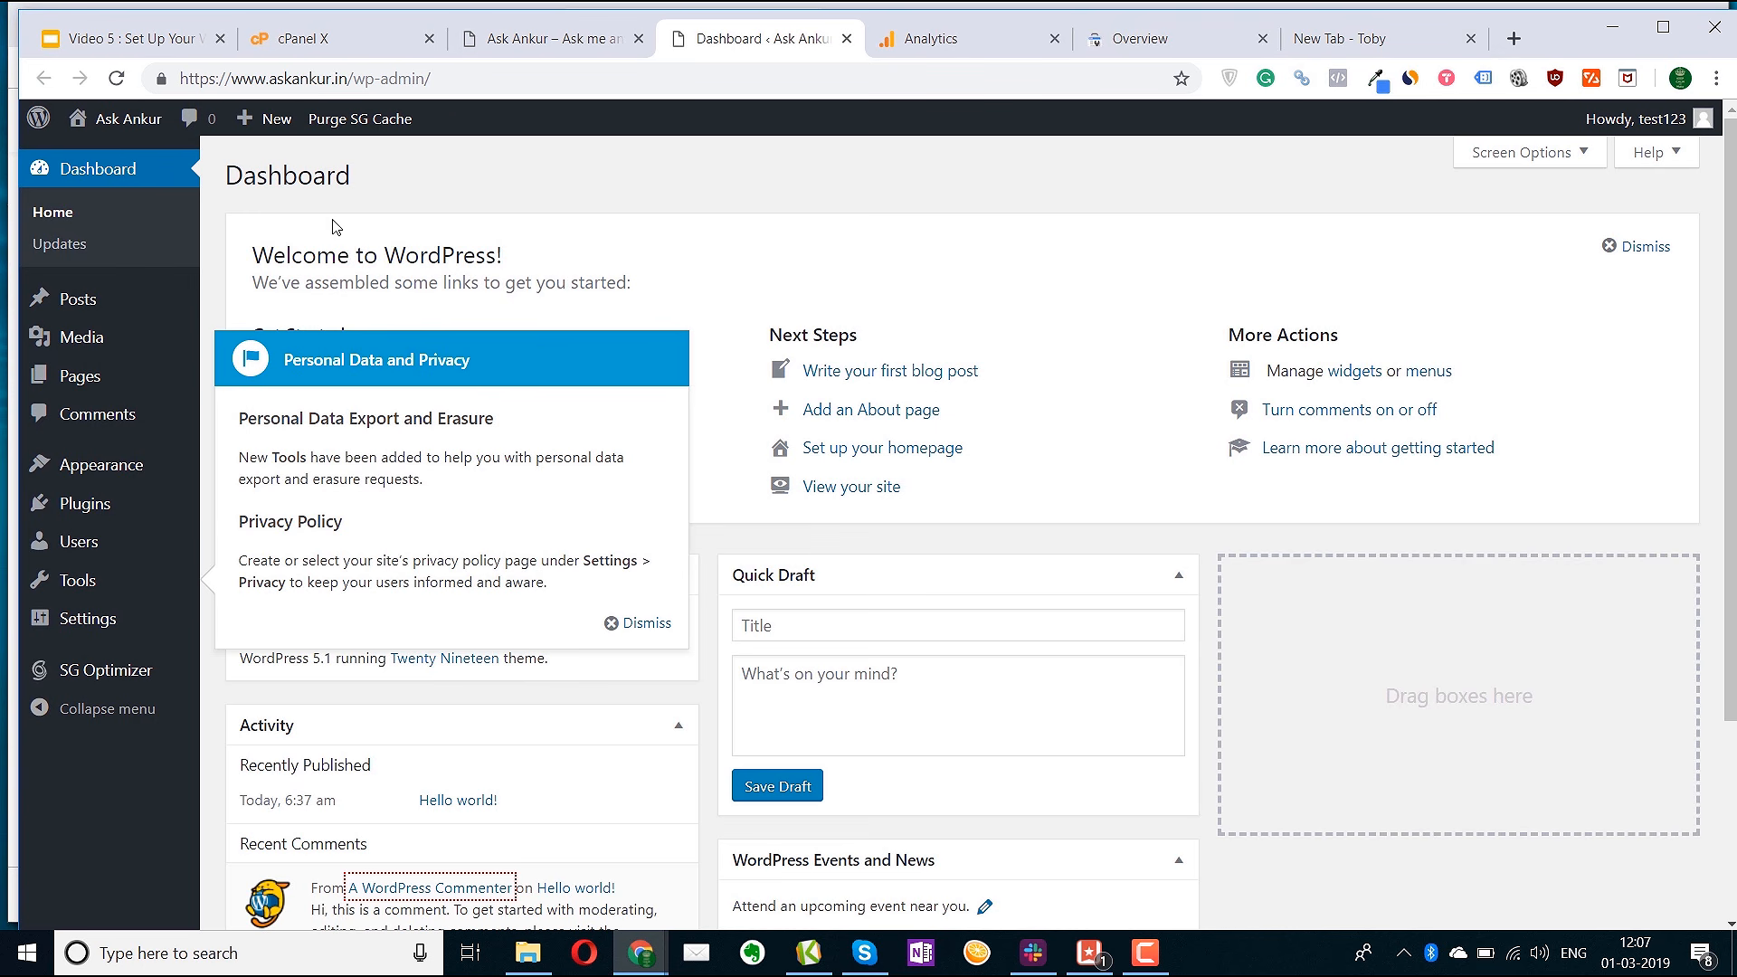
Dismiss the privacy notice and Welcome panel, and hide Quick Draft and WordPress Events and News
click(636, 624)
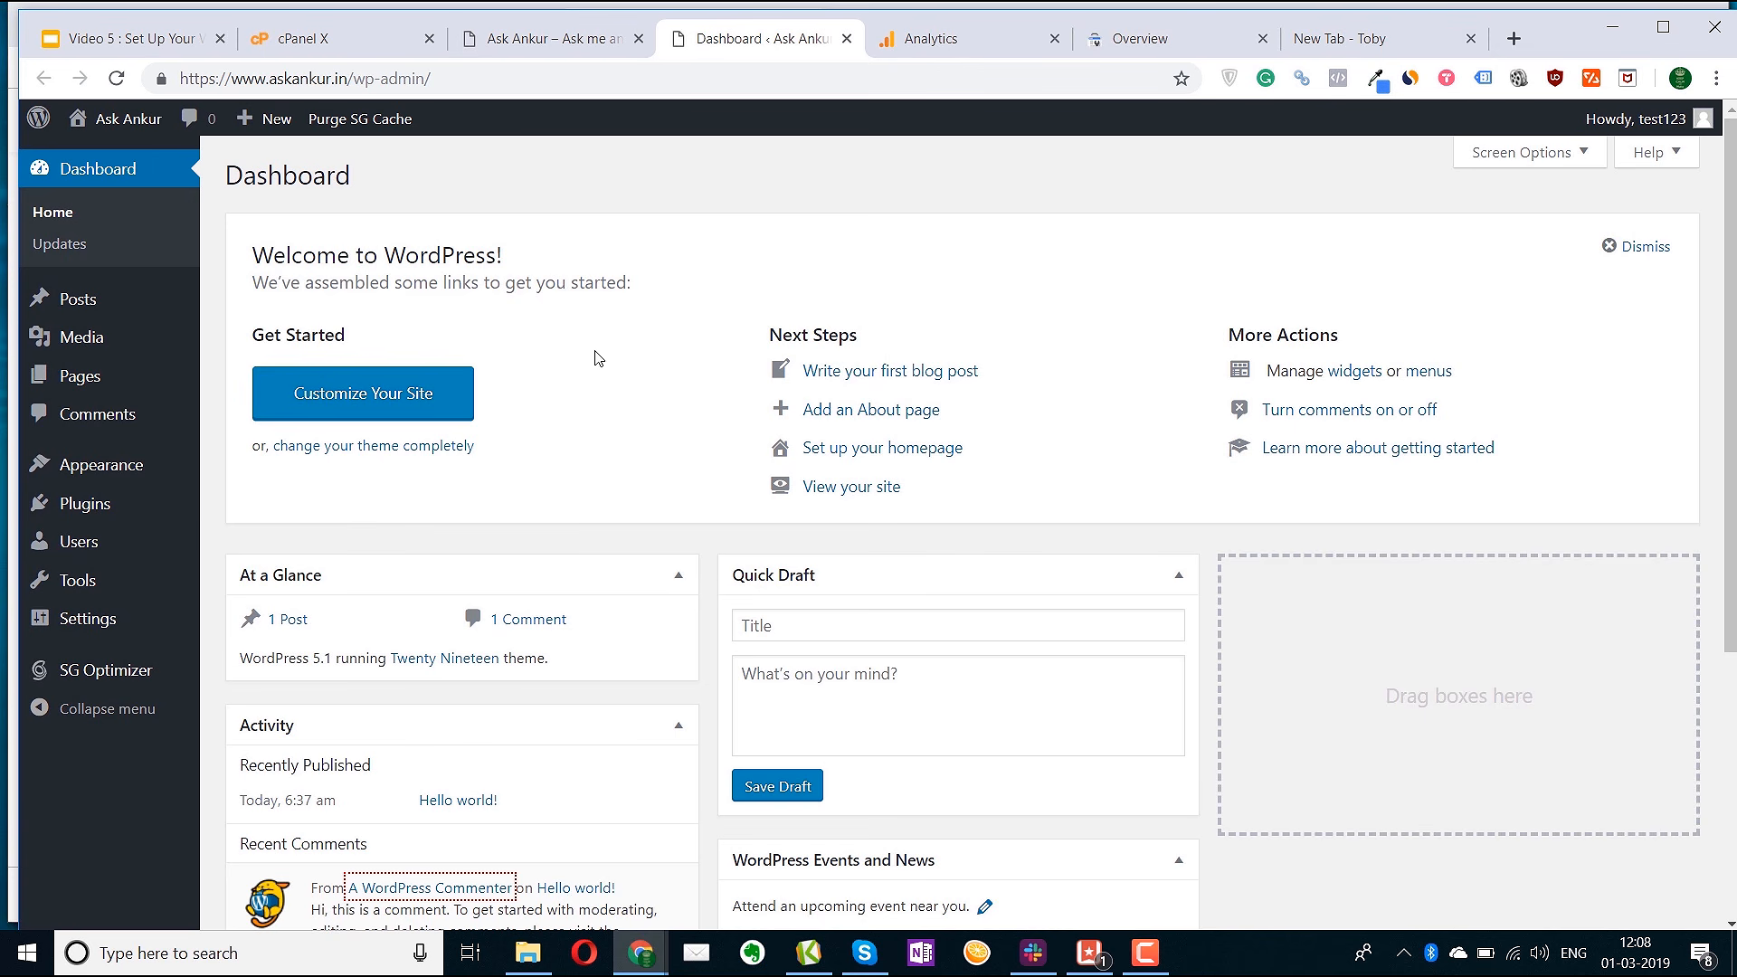
click(1652, 246)
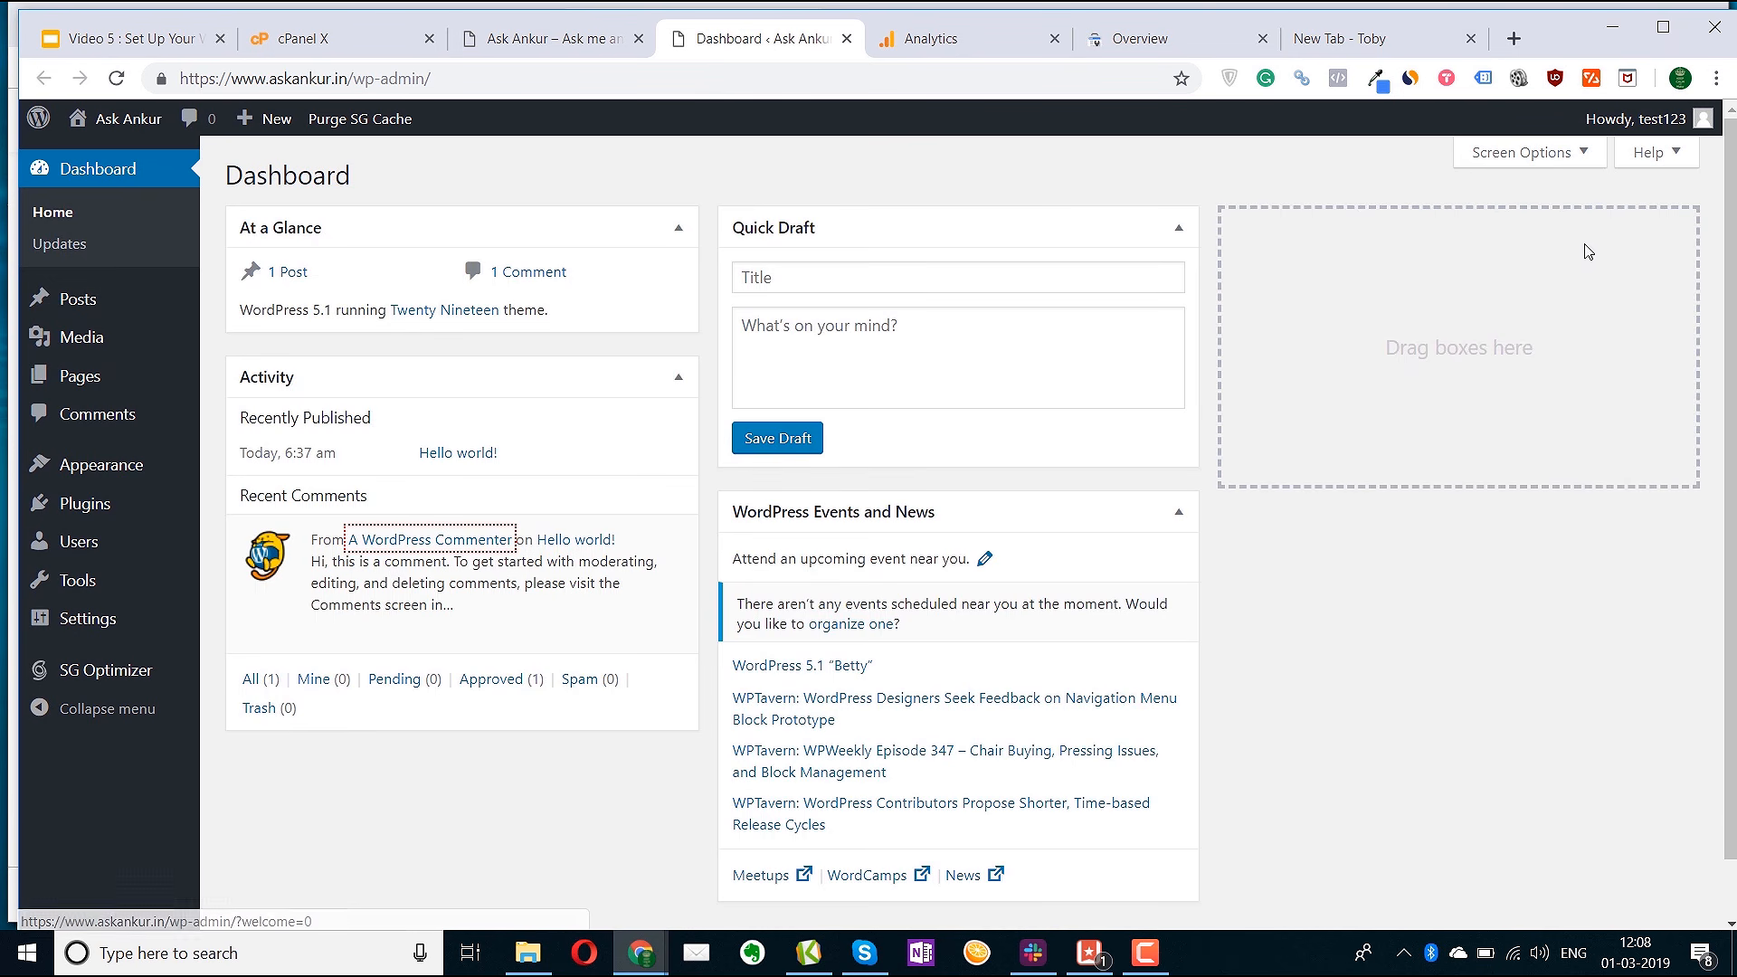
click(1520, 152)
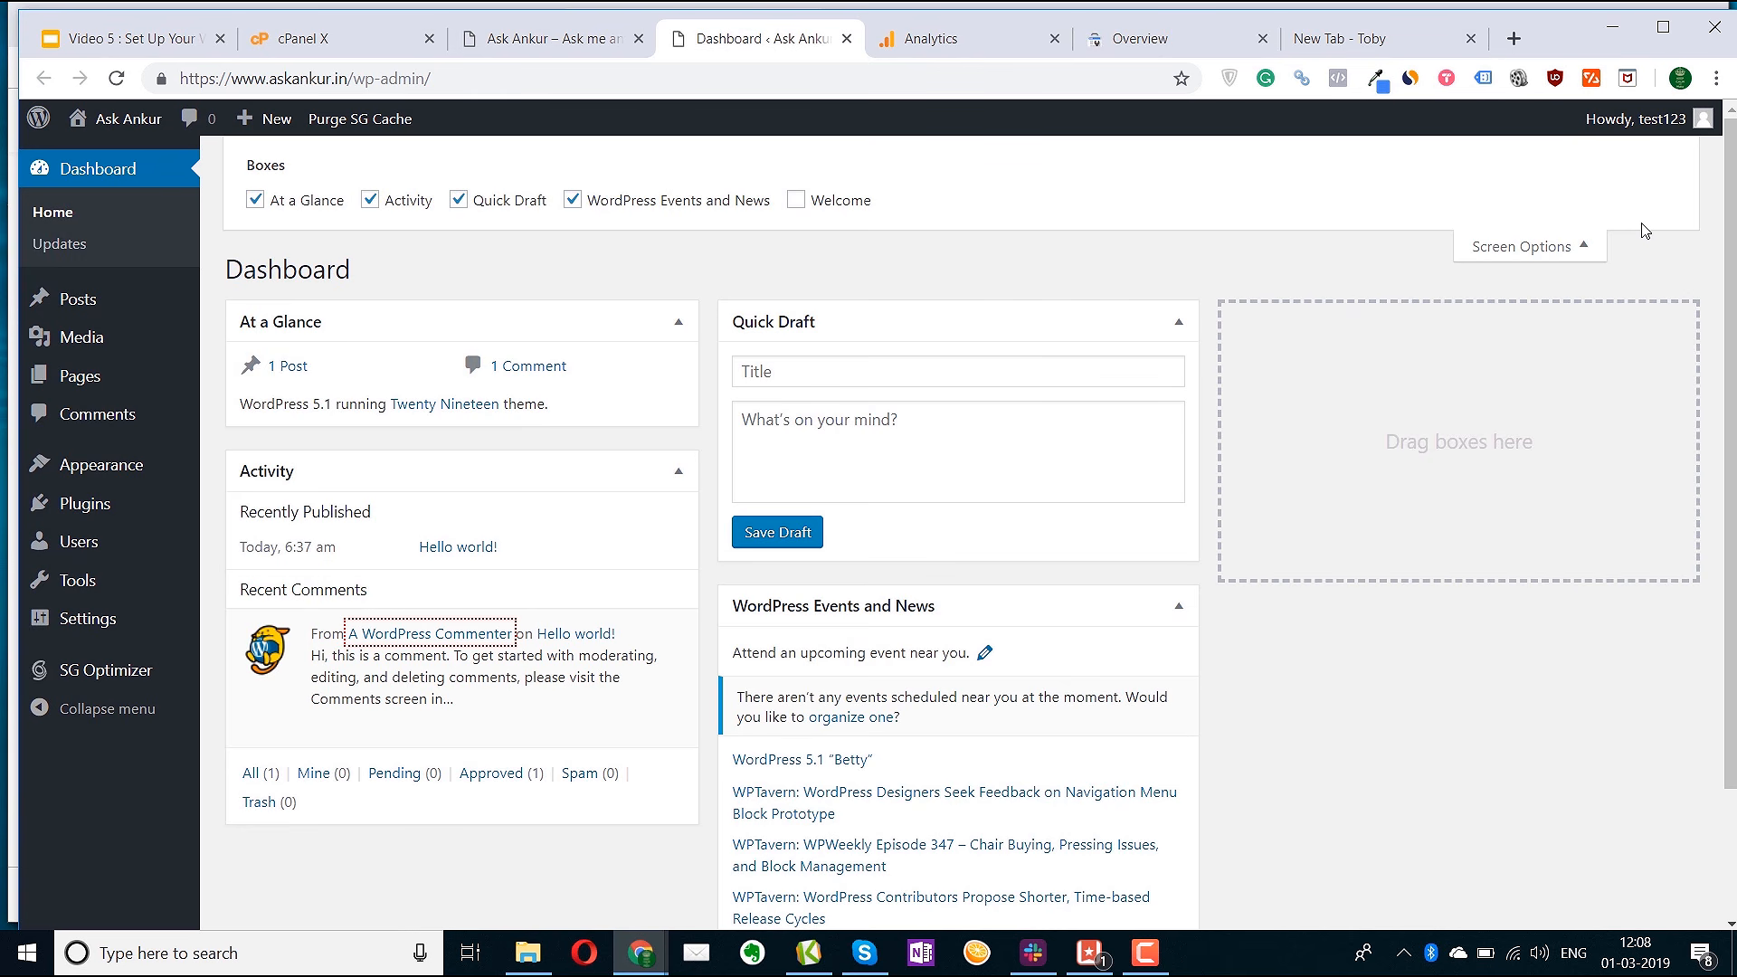
click(460, 205)
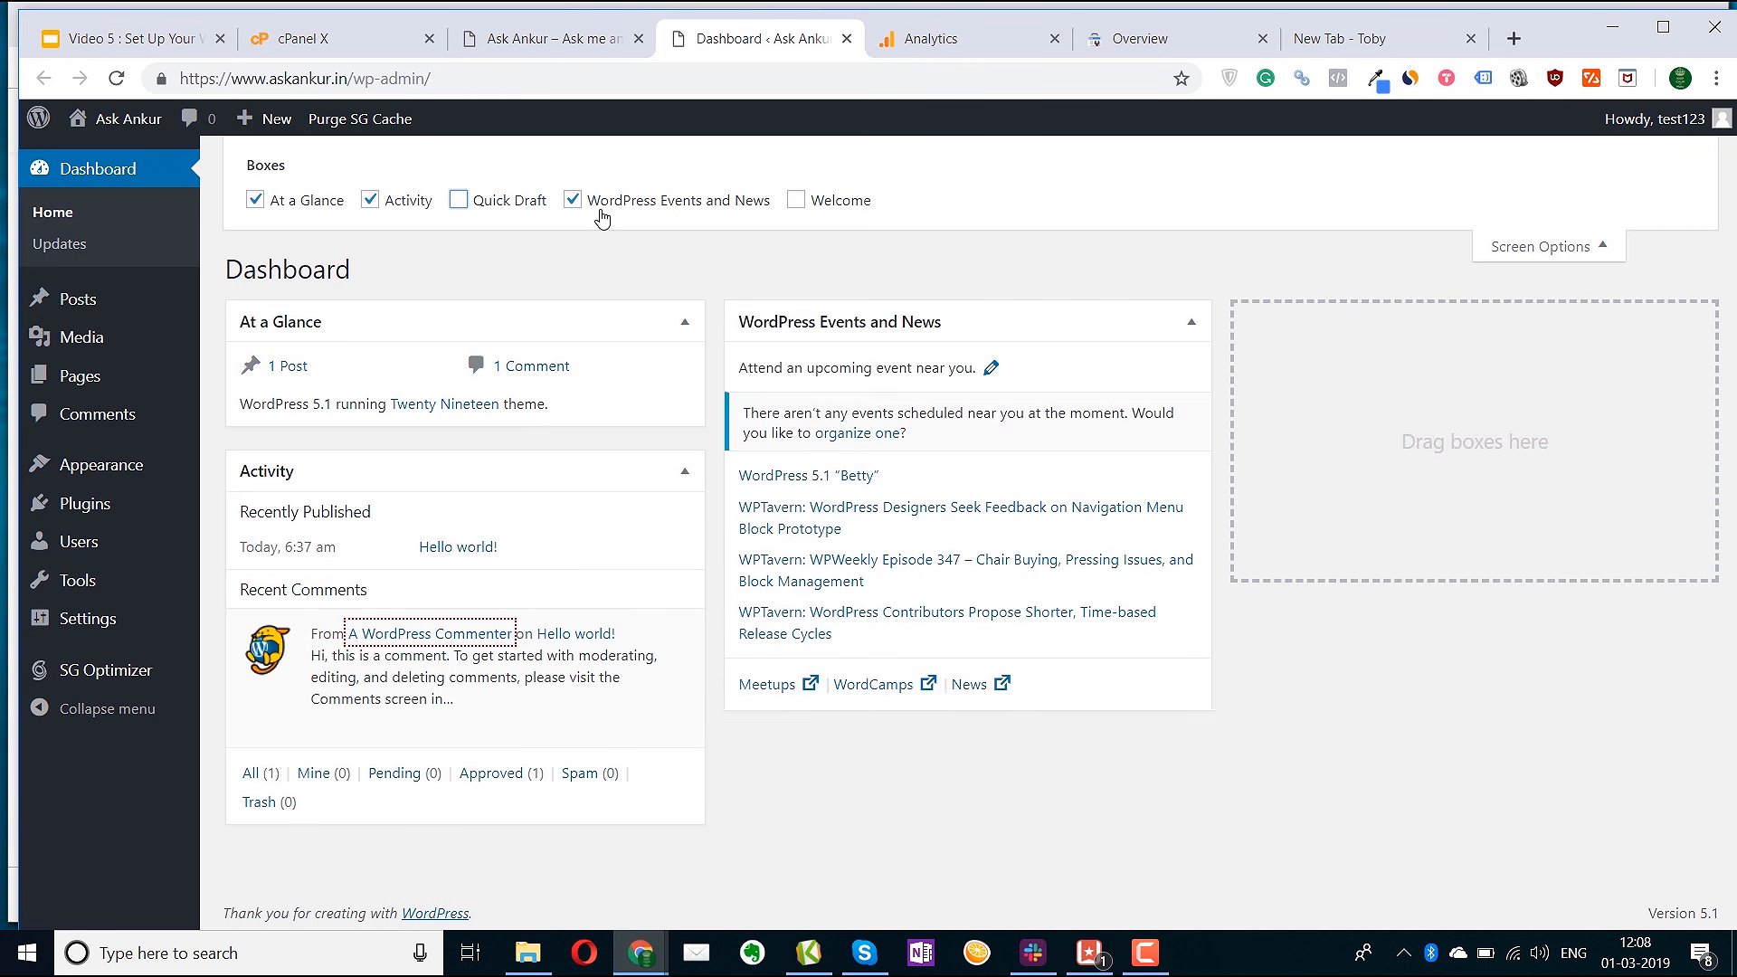
click(600, 210)
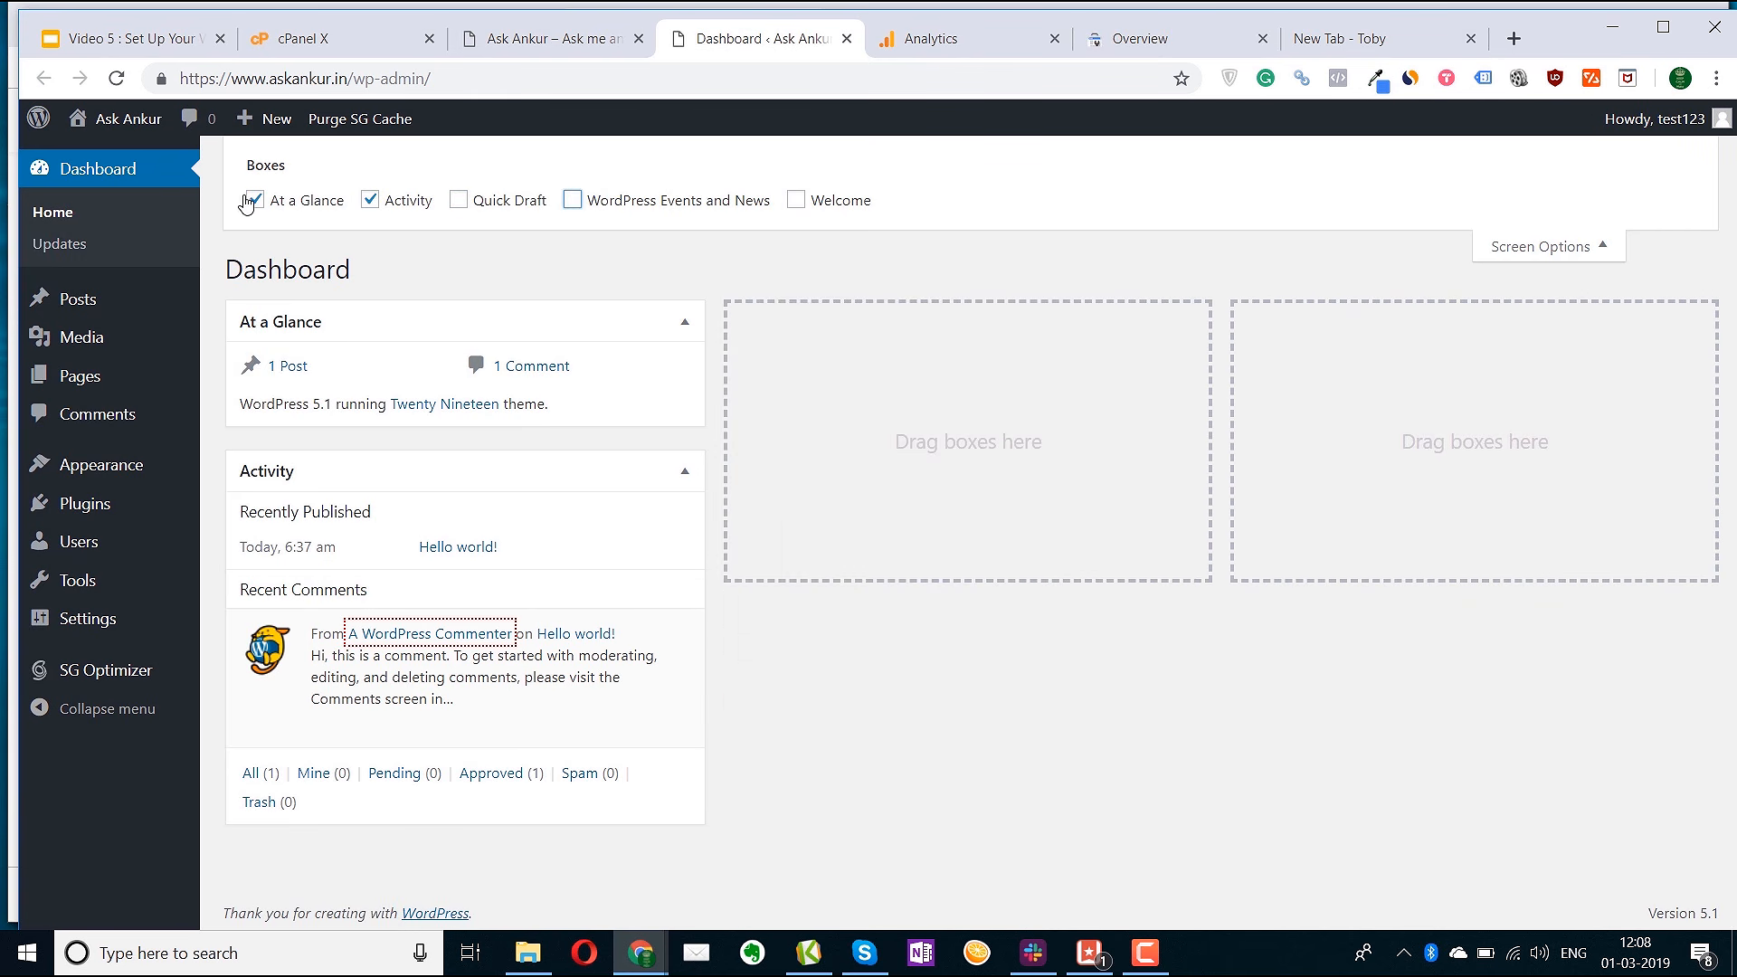
click(1588, 246)
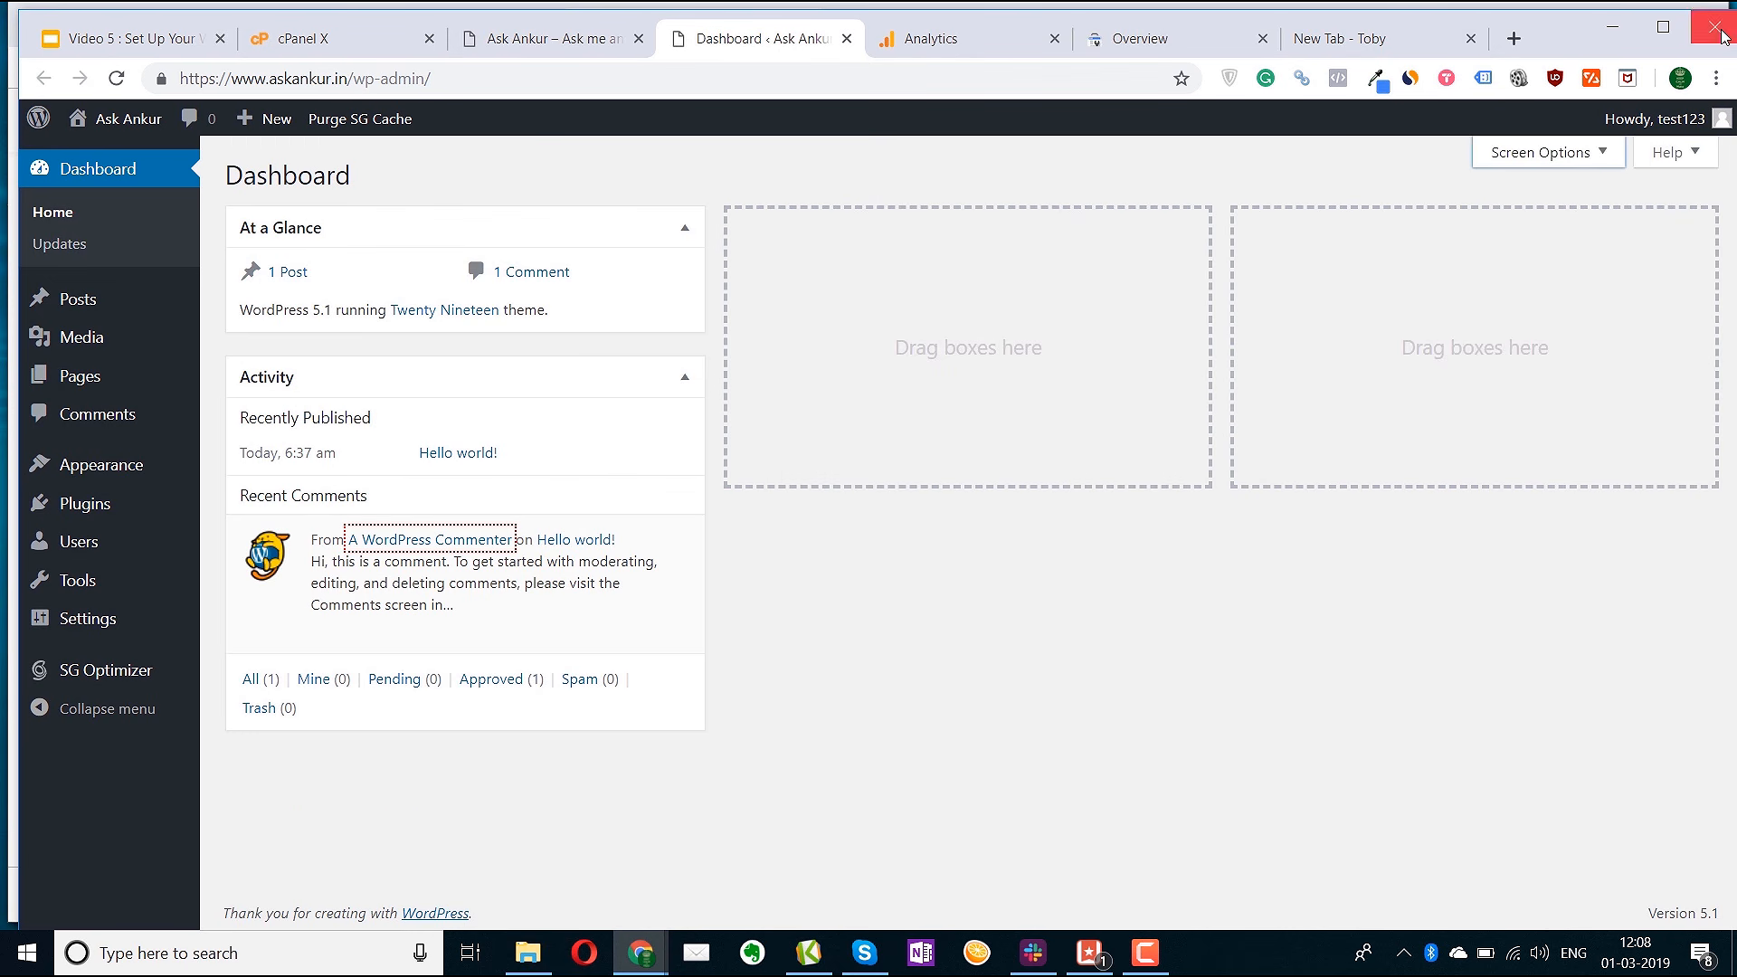
Zoom the browser to 80% and view the askankur.in front page
click(1717, 78)
click(1563, 294)
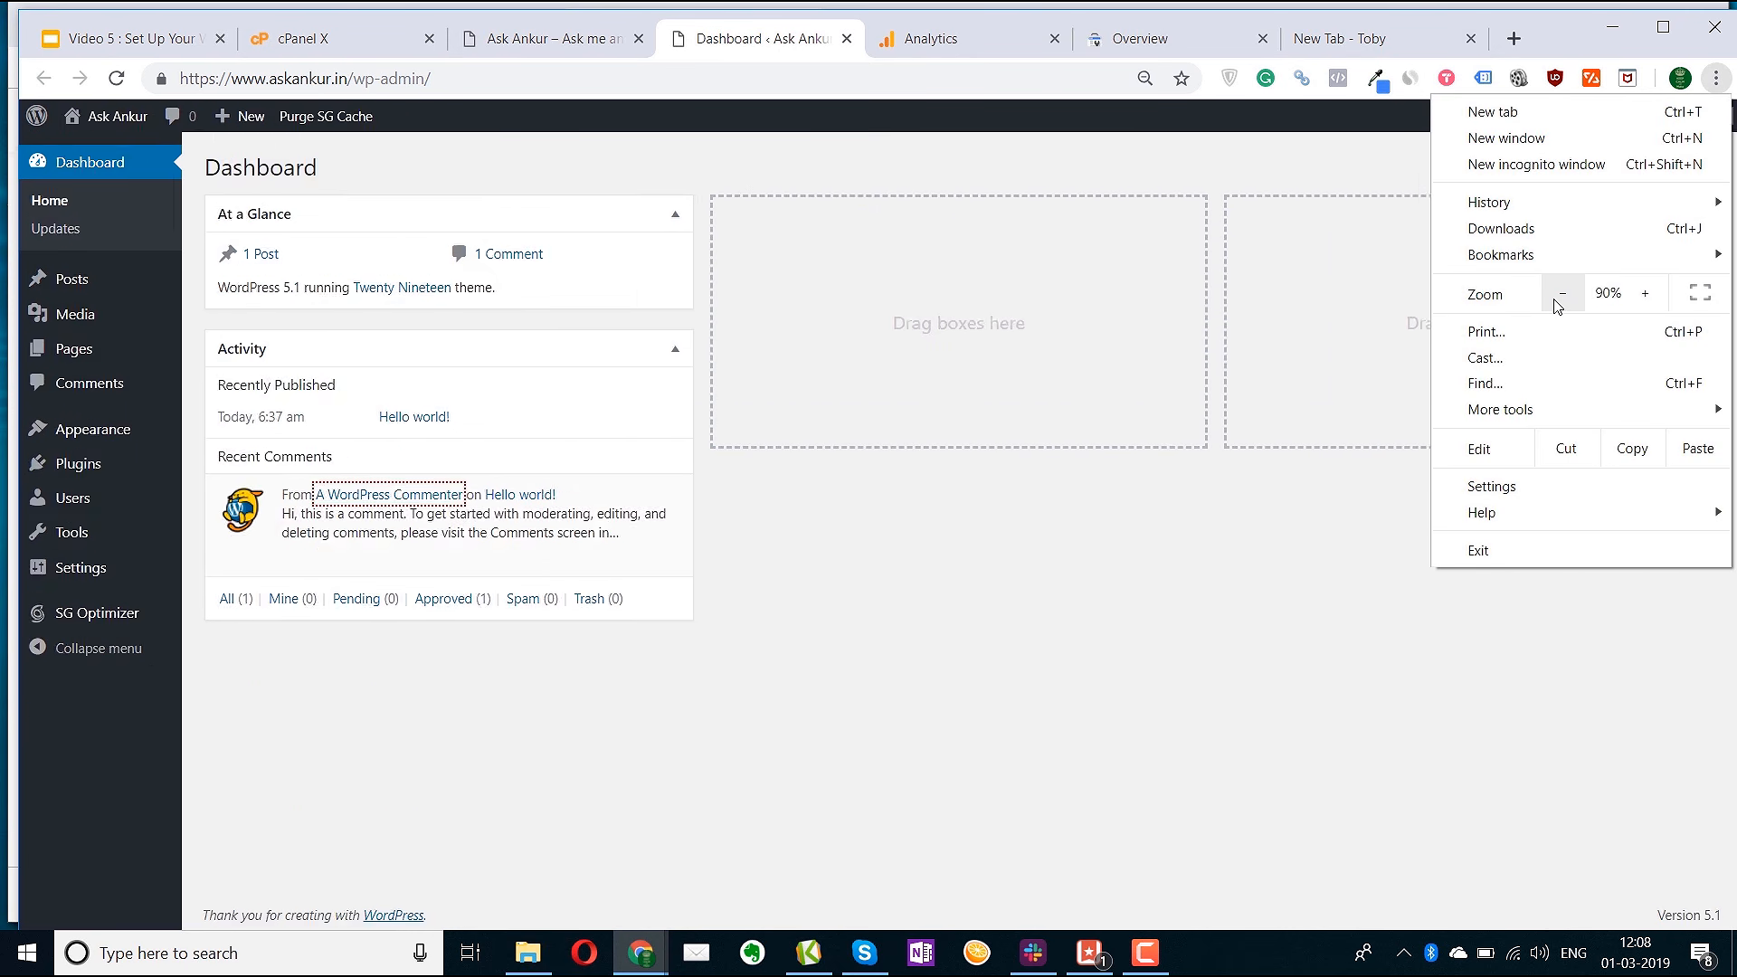
click(1558, 305)
click(694, 682)
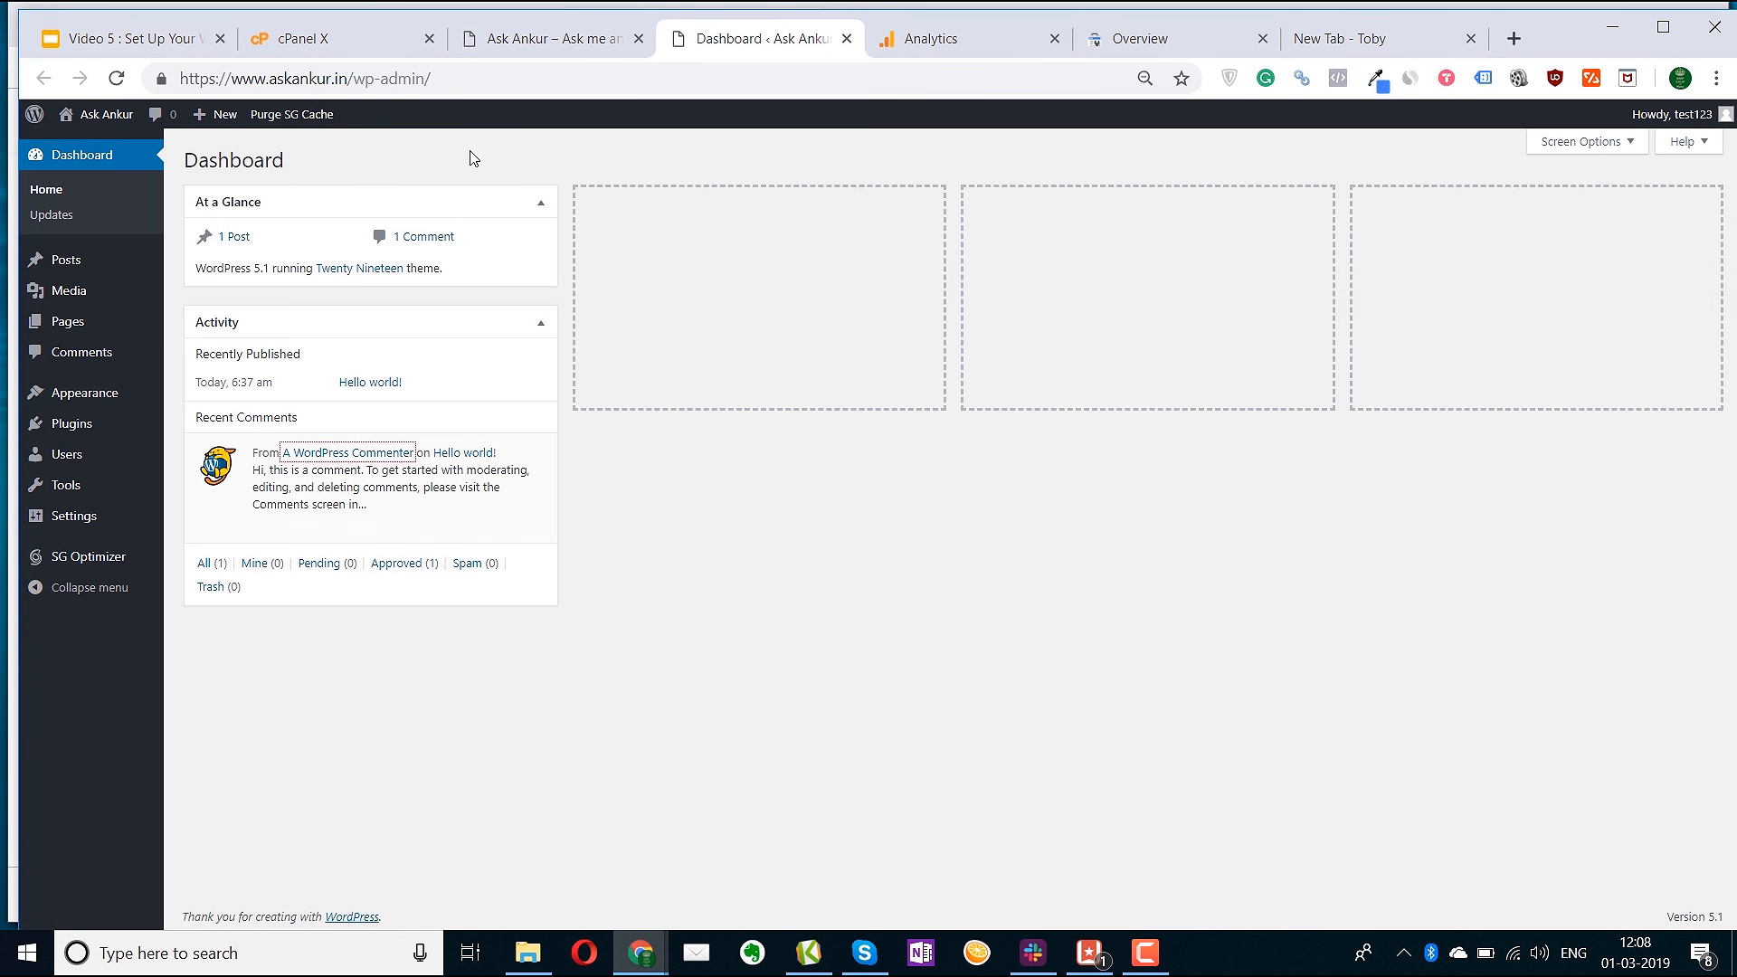
click(521, 53)
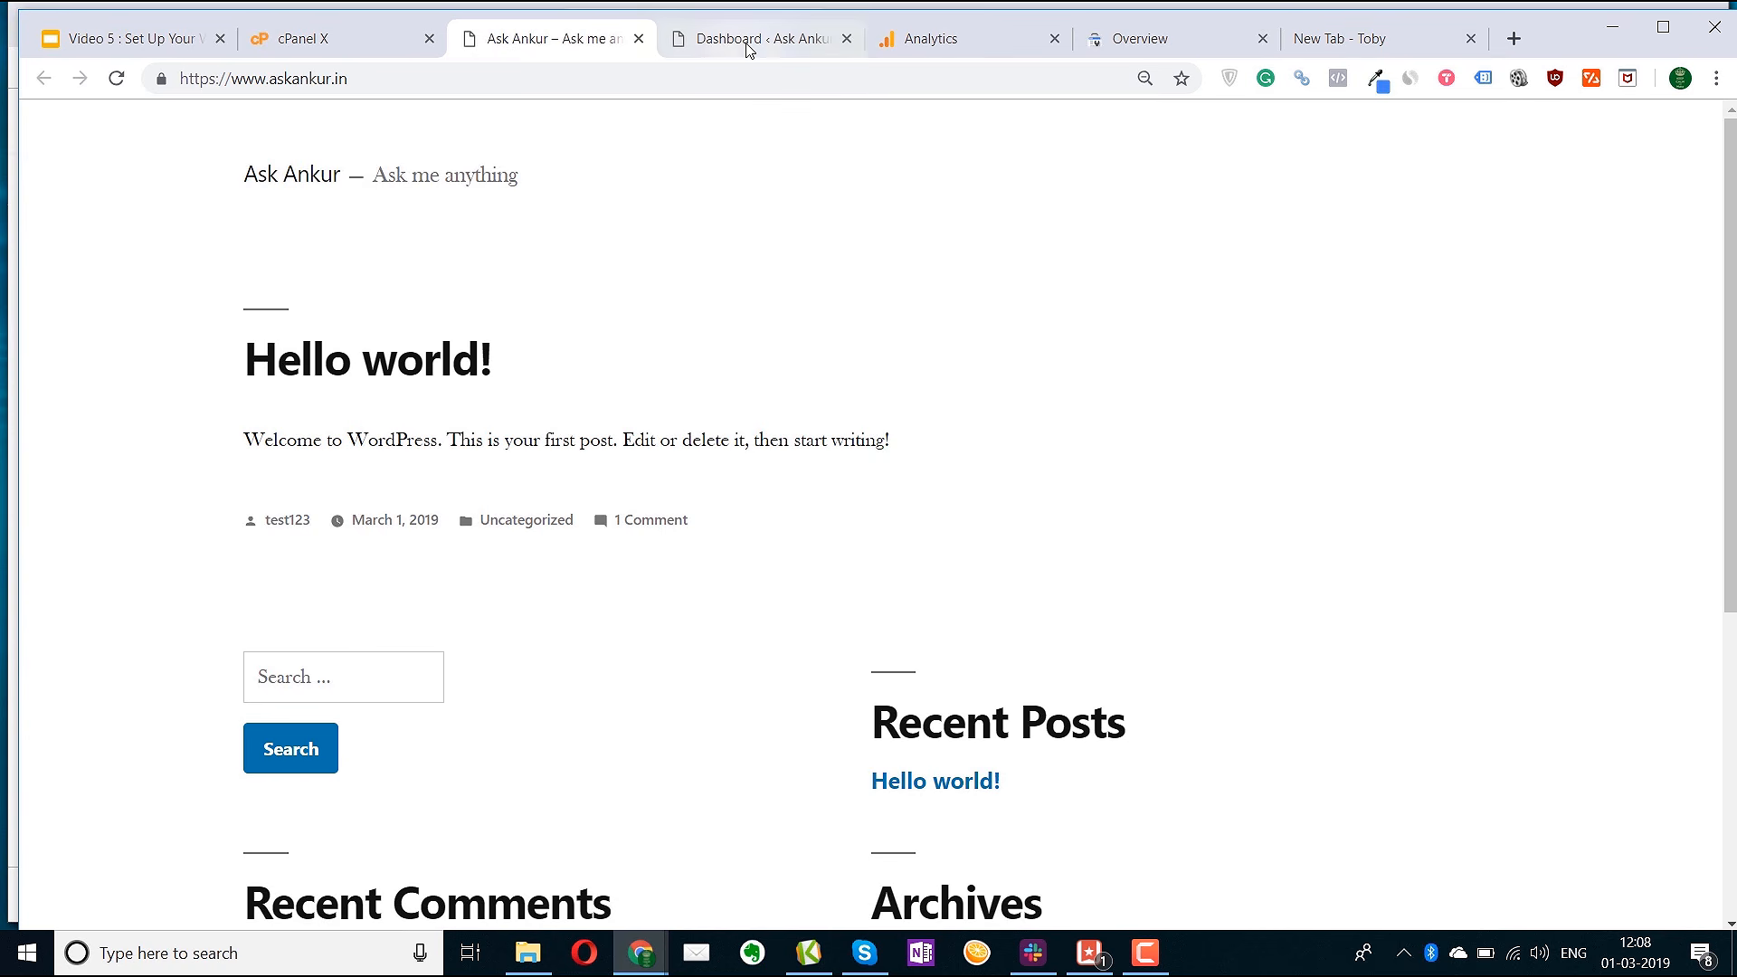
Drag the Dashboard's Activity box into the second column and browse the admin menus
click(719, 36)
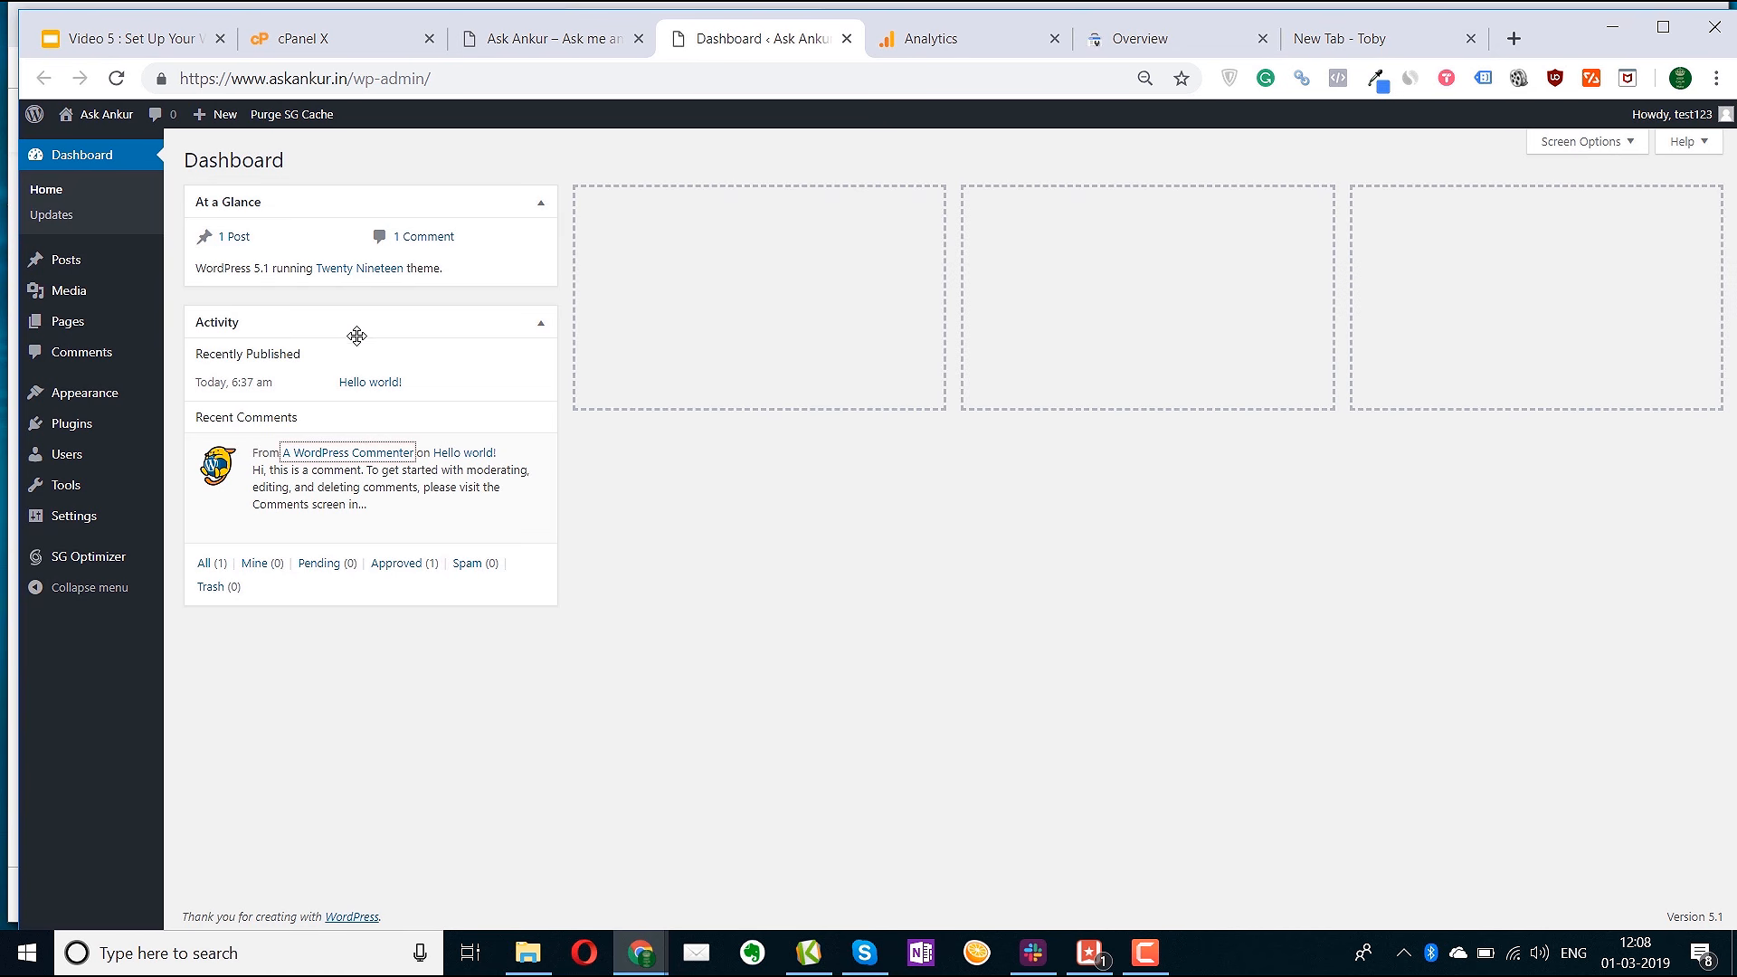
drag(359, 332, 774, 215)
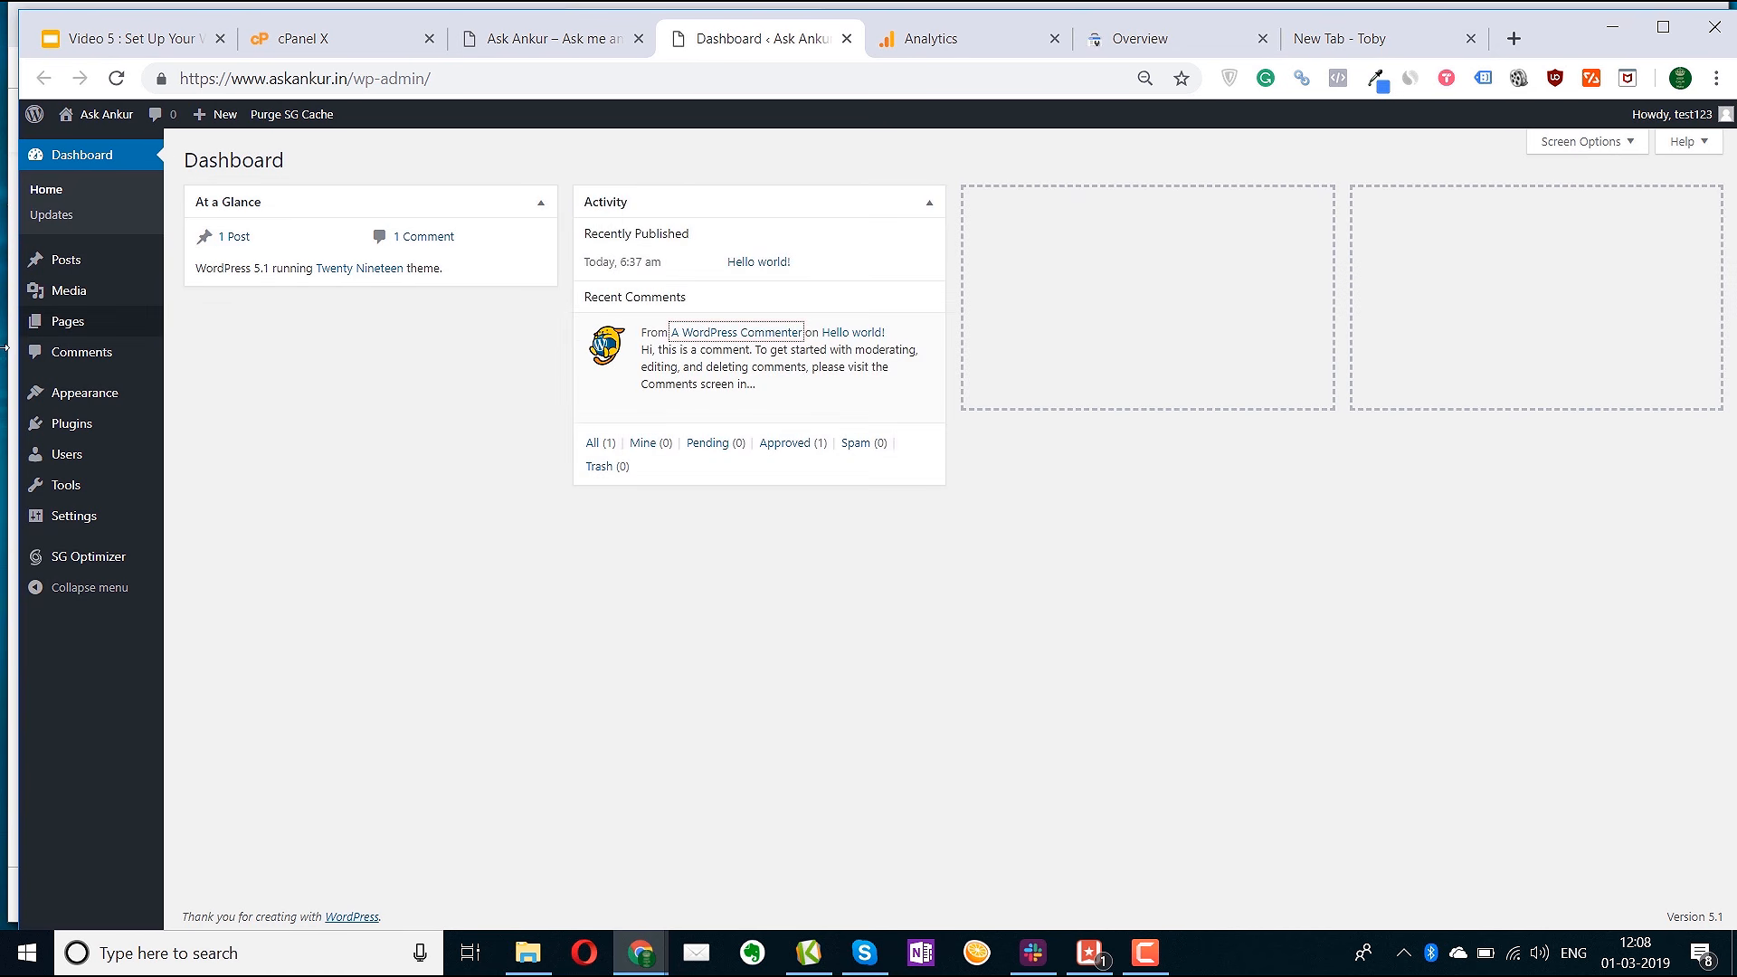
right_click(61, 219)
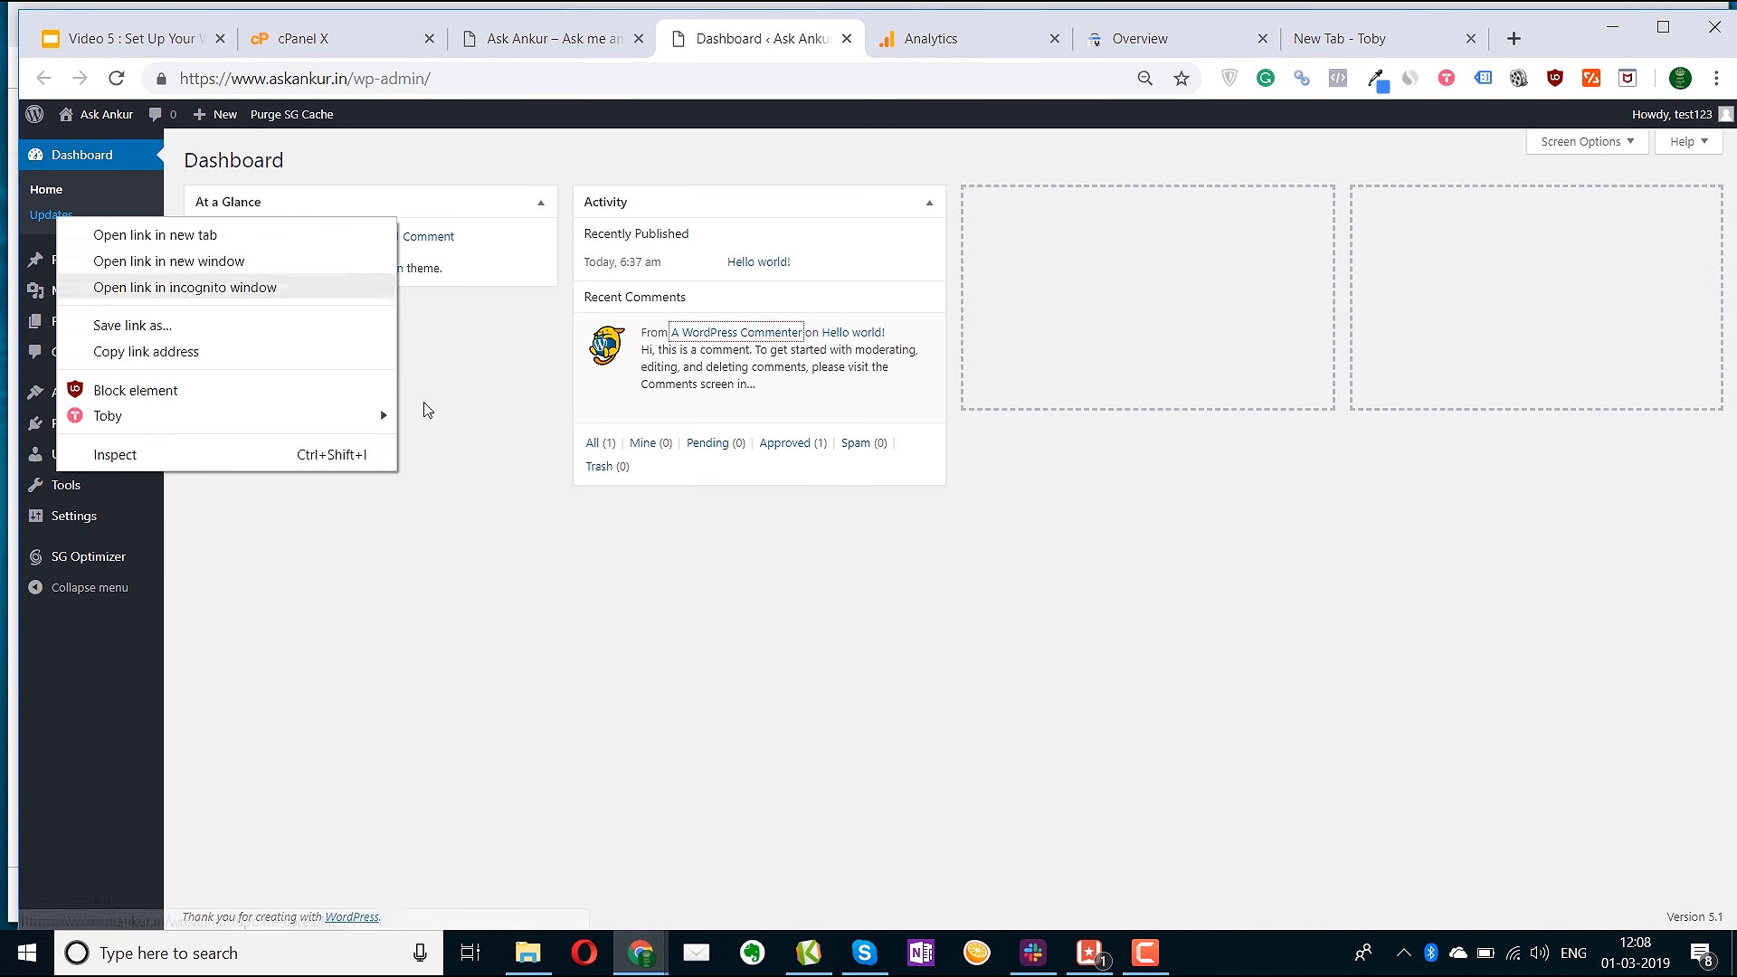
click(276, 482)
mouse_move(93, 272)
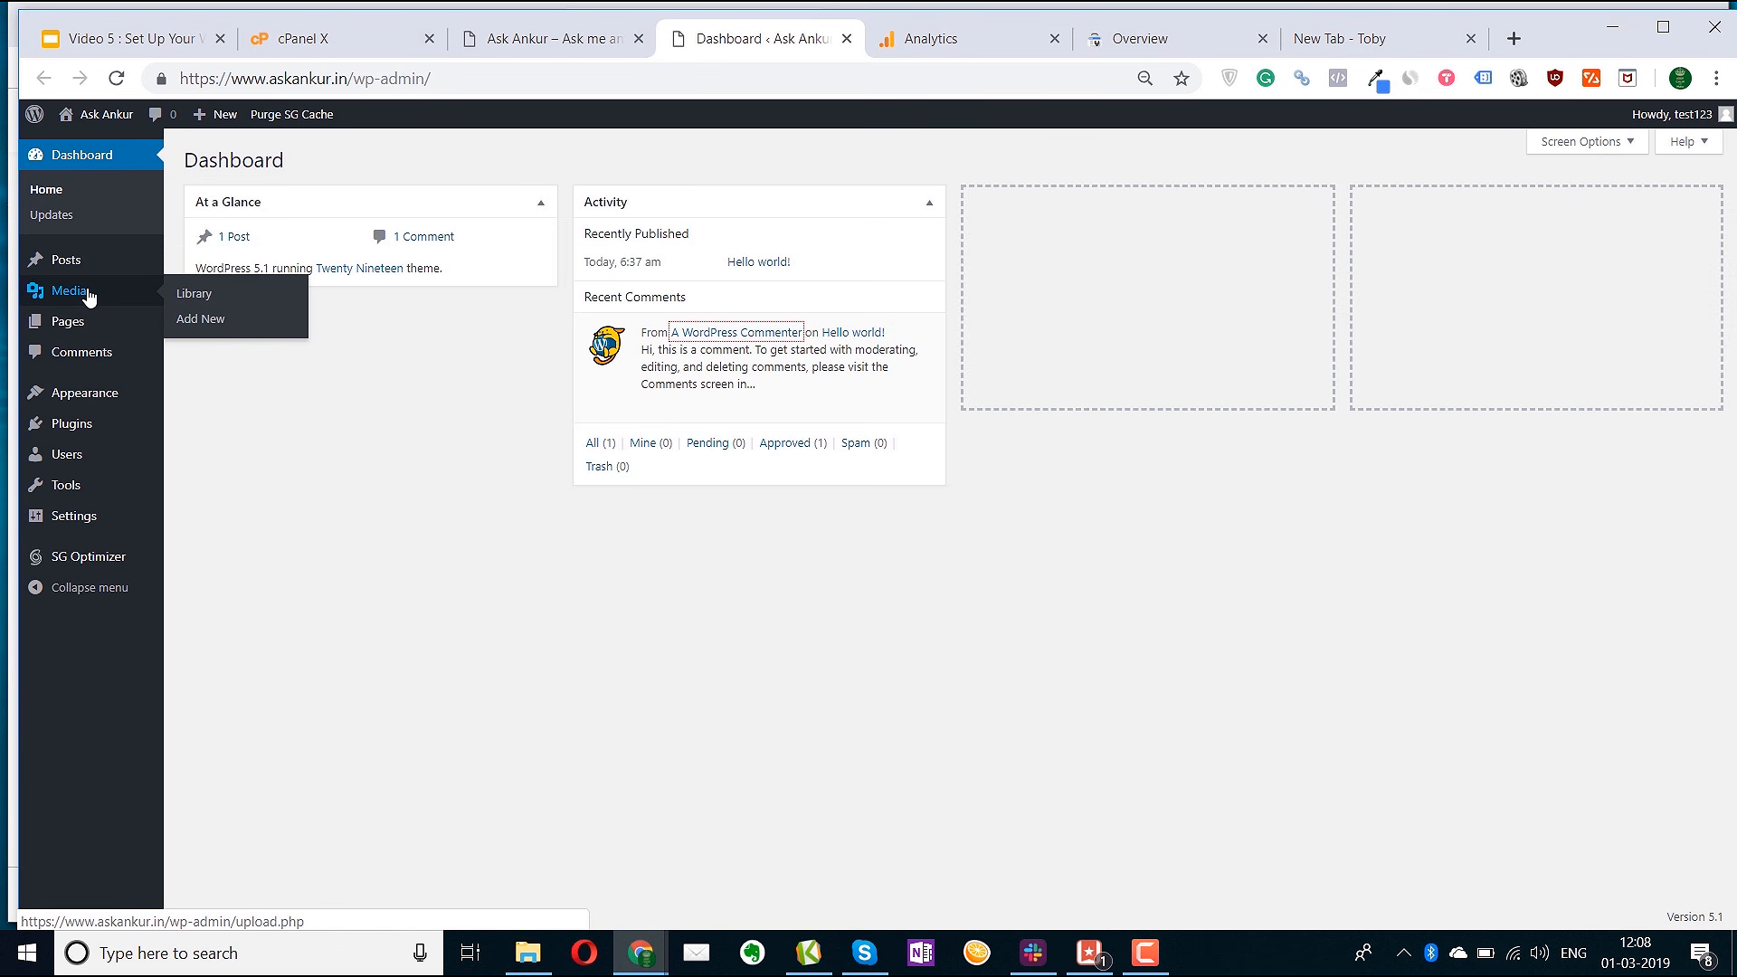
mouse_move(73, 342)
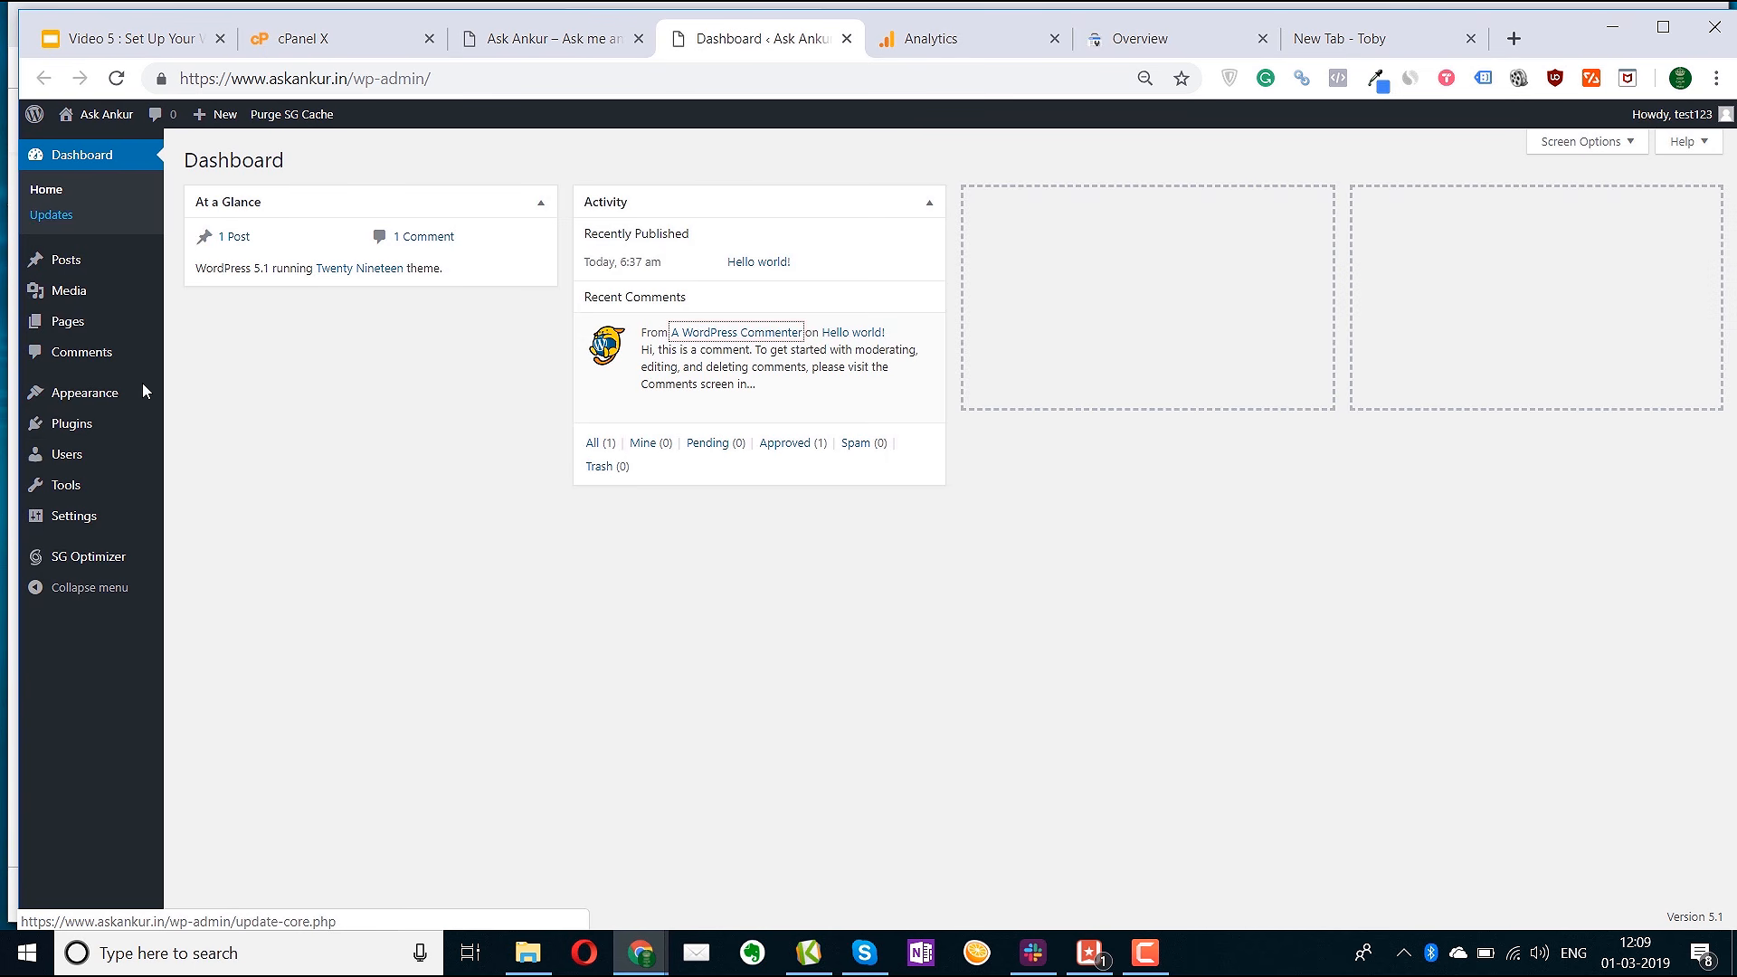
mouse_move(102, 405)
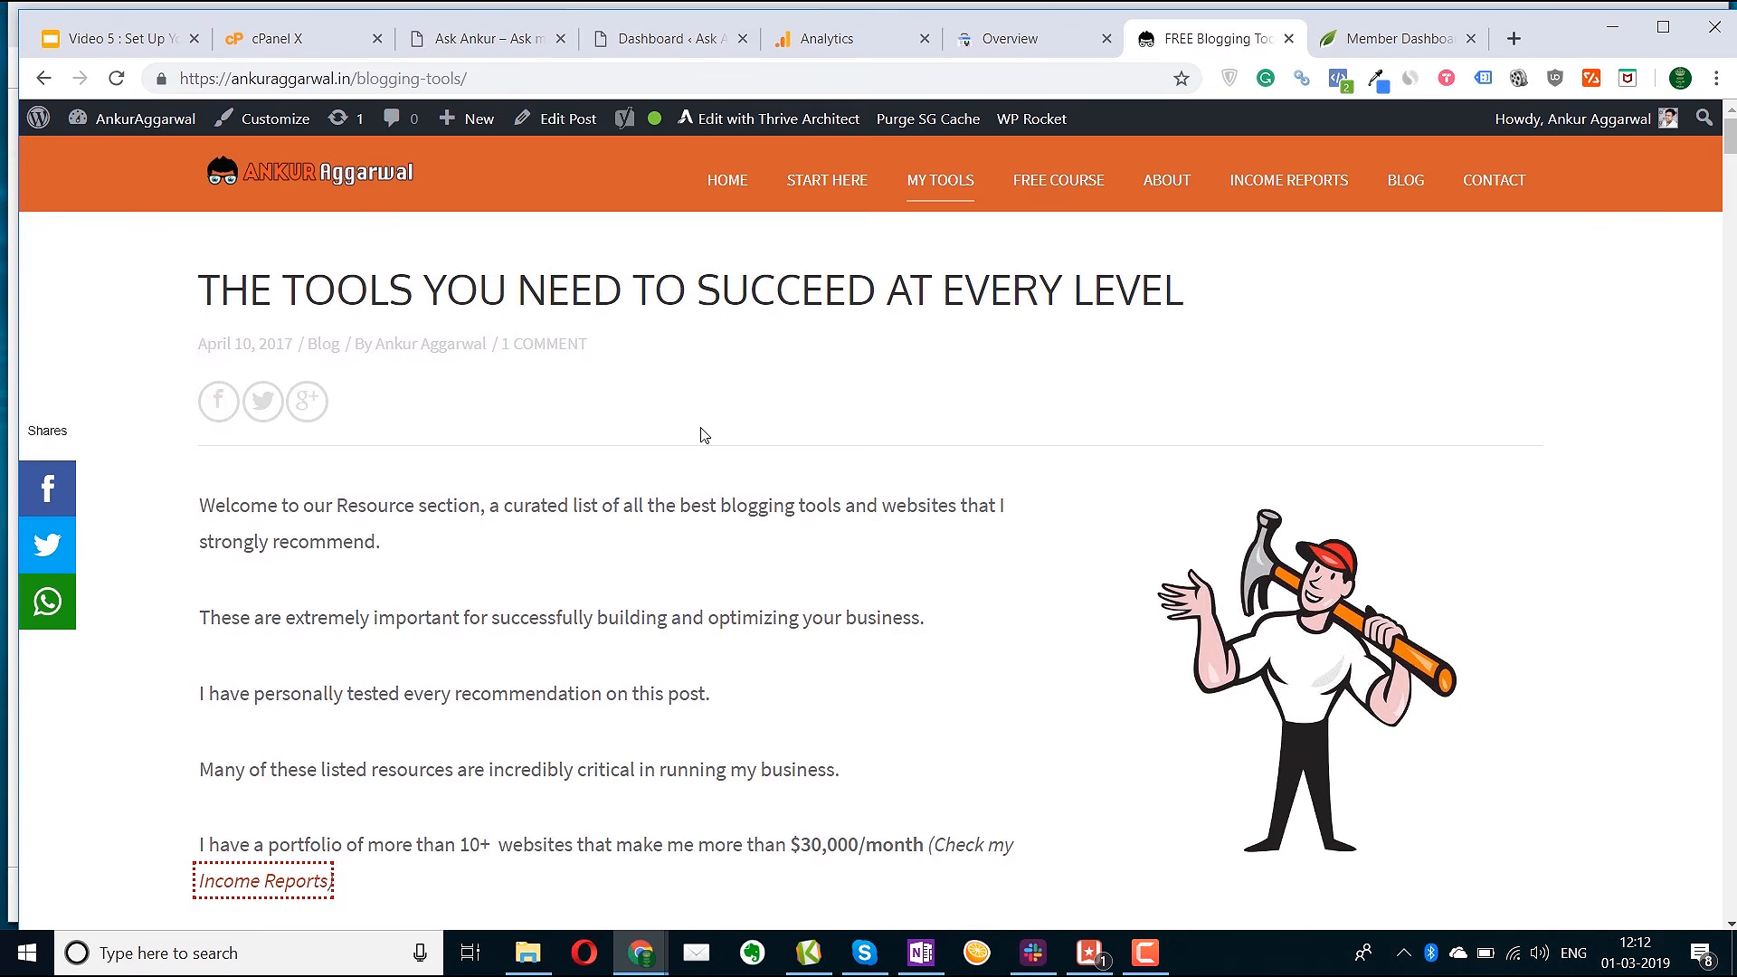
Open Visit Thrive Membership from the tools page in a new tab, then return to the blog
scroll(703, 435, down, 20)
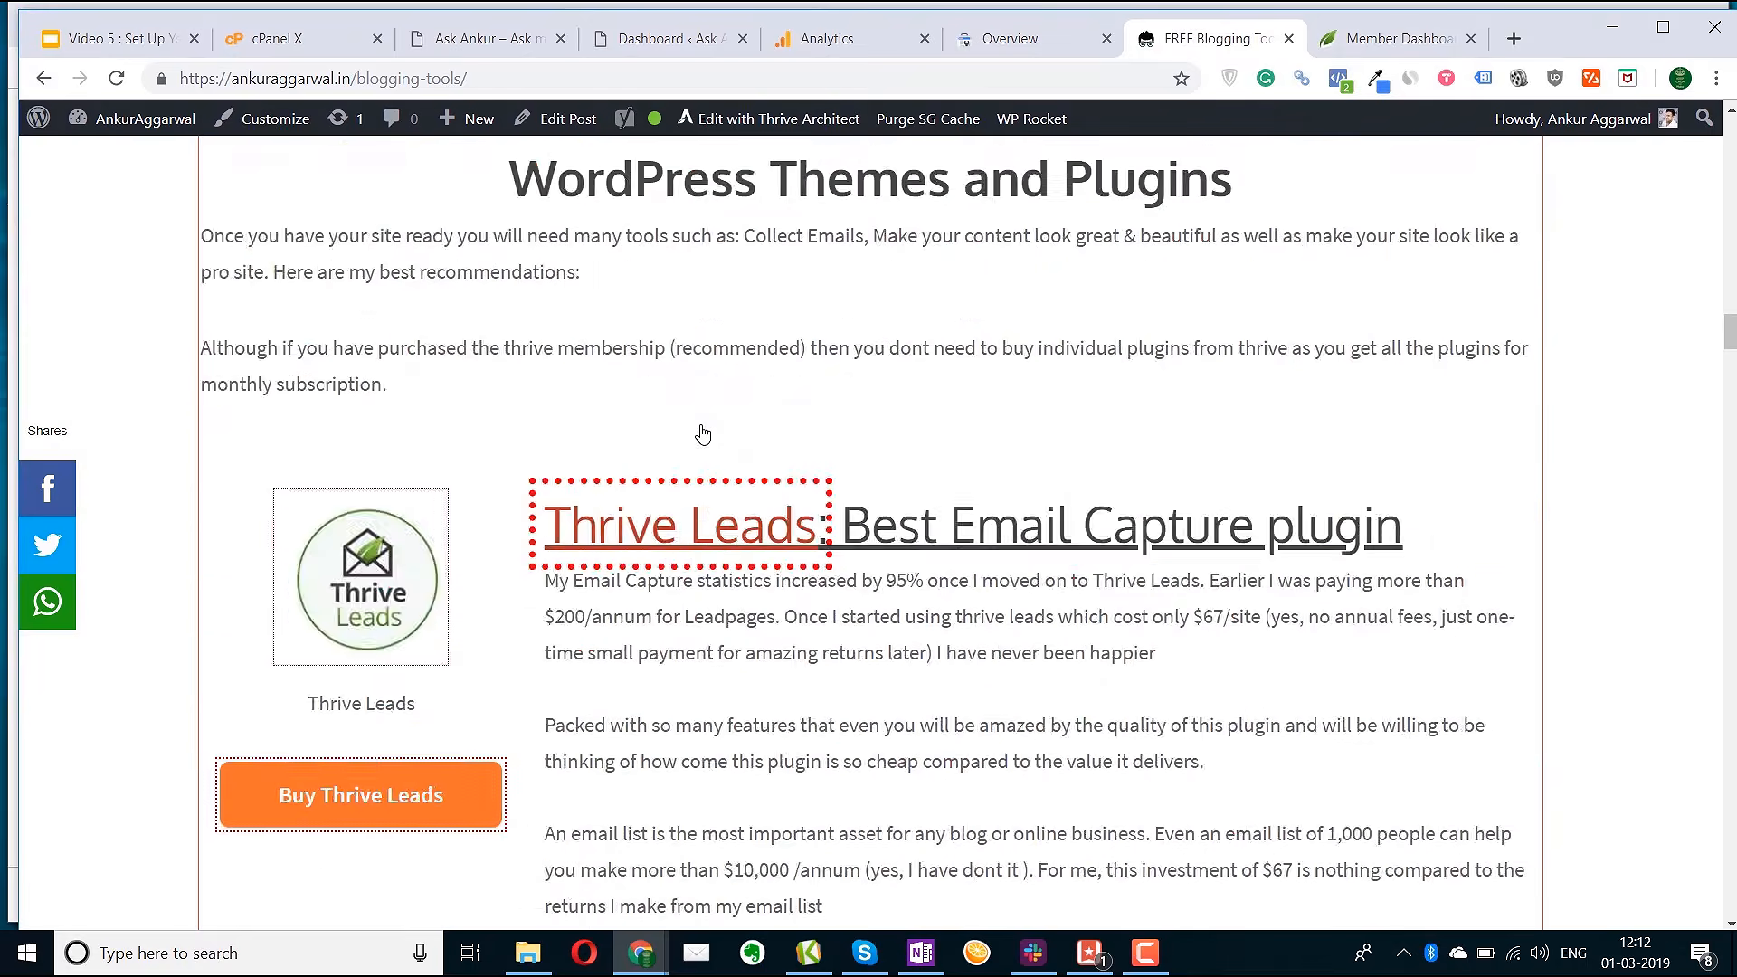
scroll(703, 435, down, 17)
scroll(703, 435, up, 16)
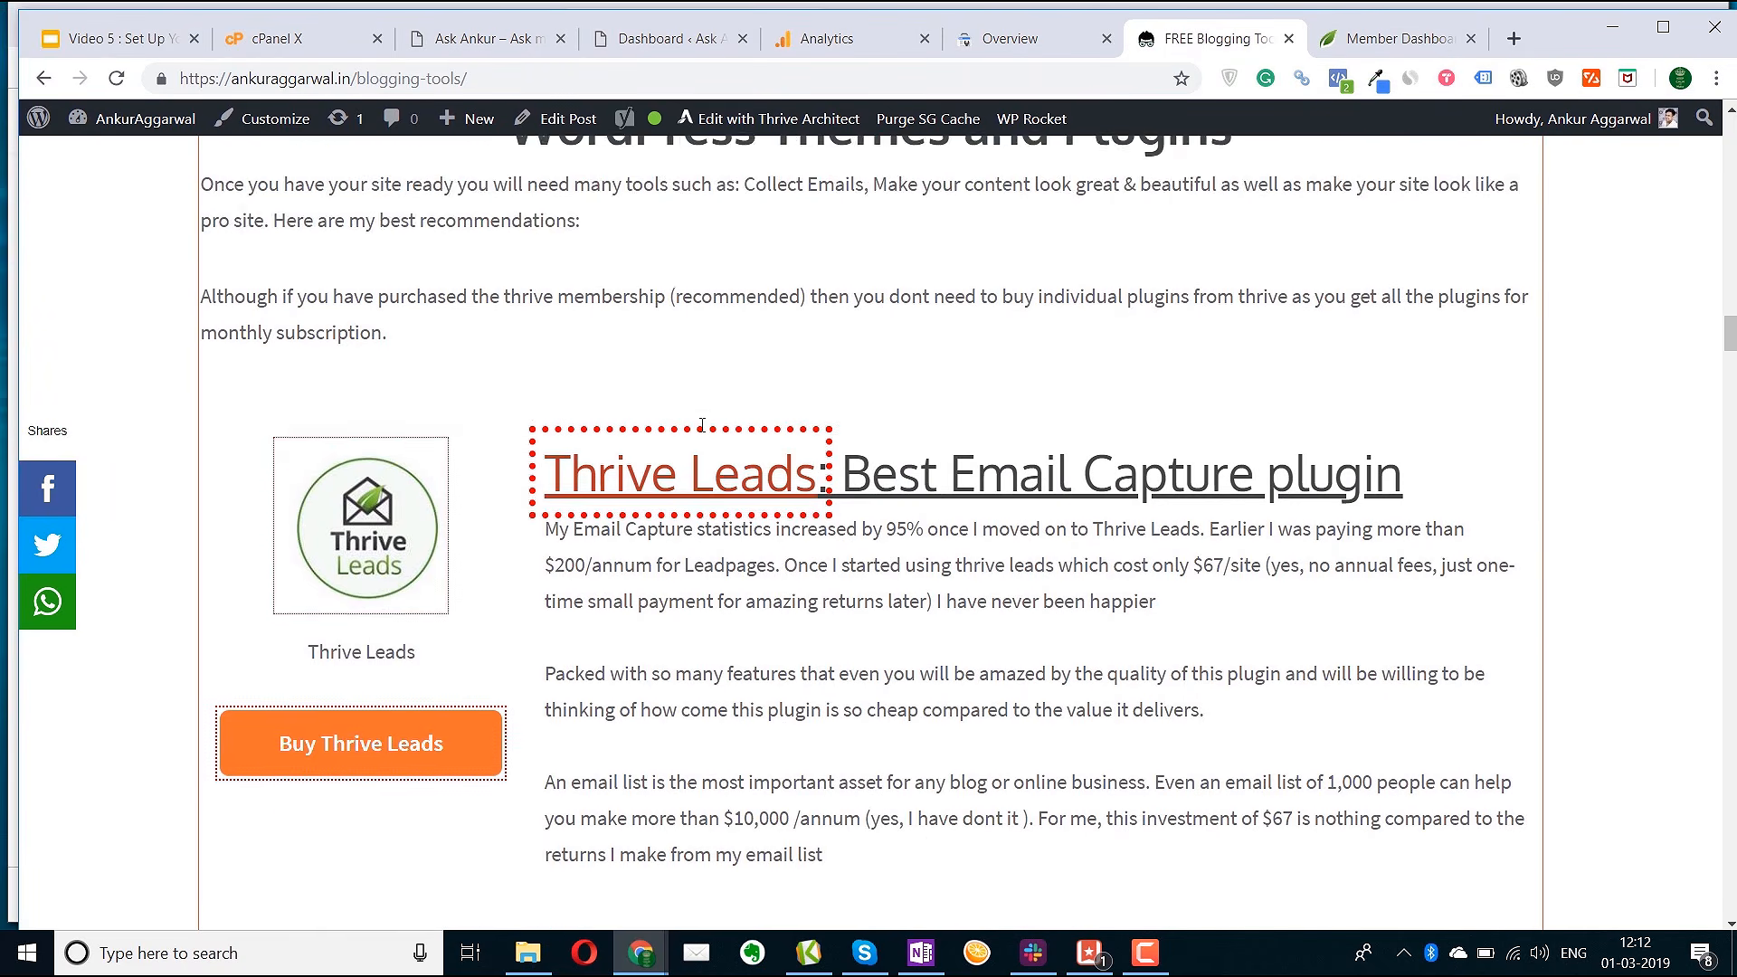
scroll(702, 426, down, 1)
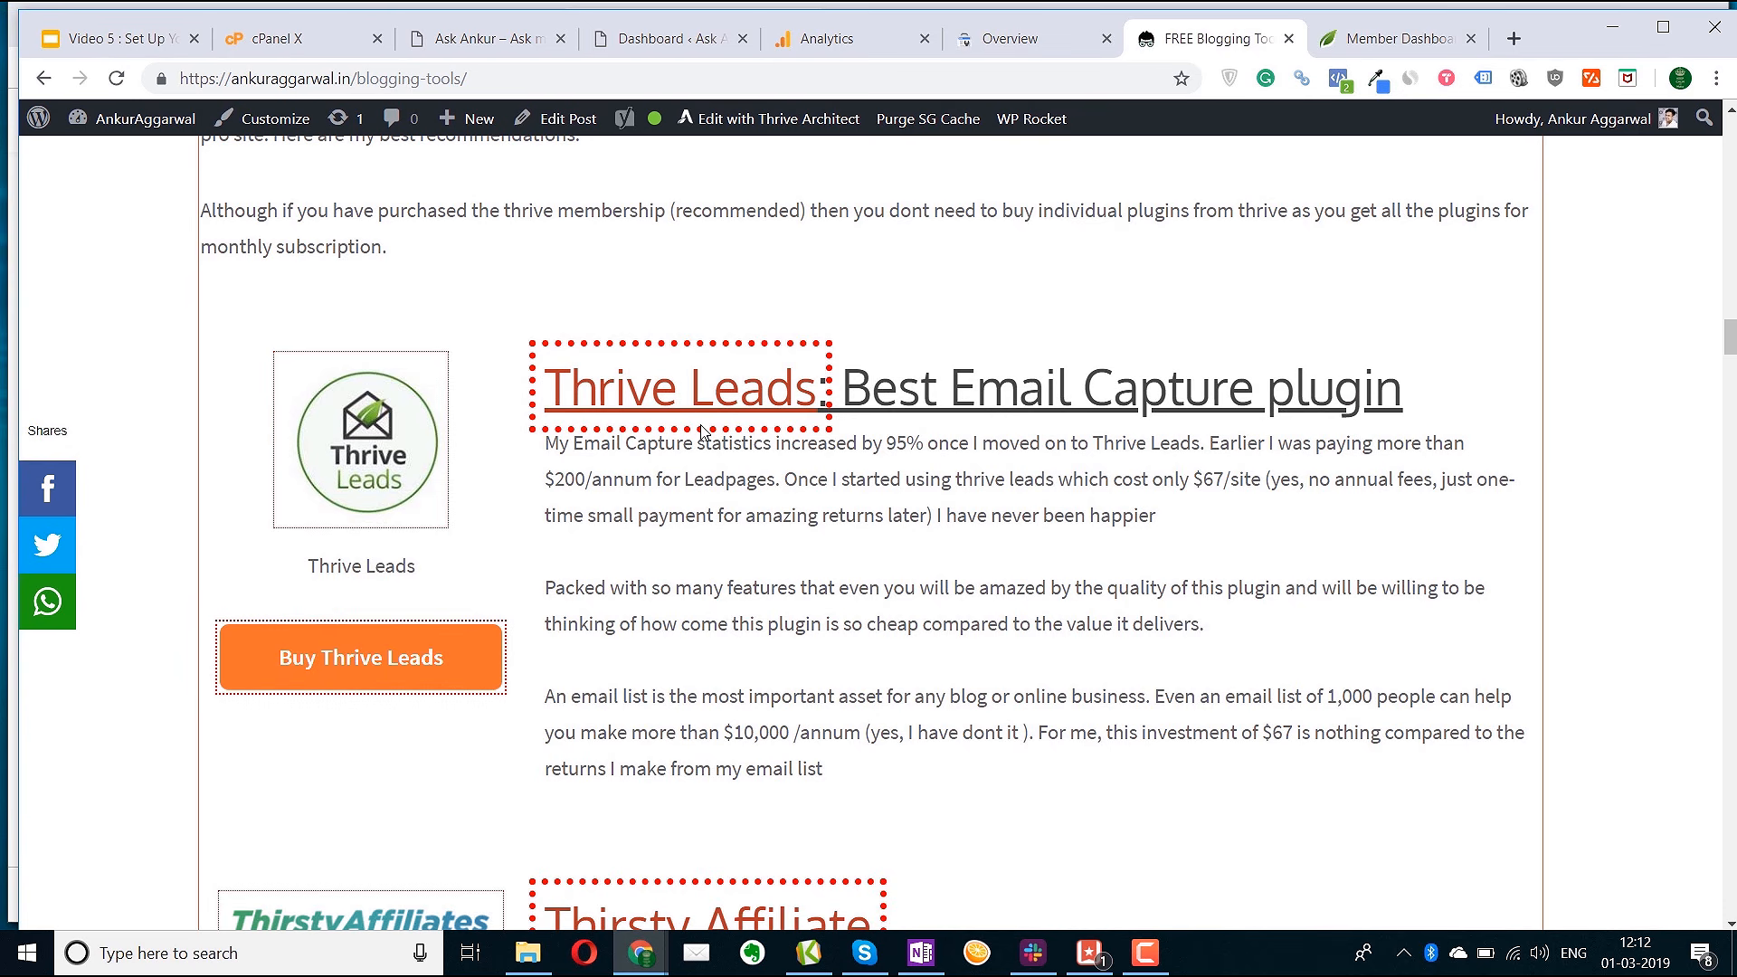
scroll(703, 431, up, 20)
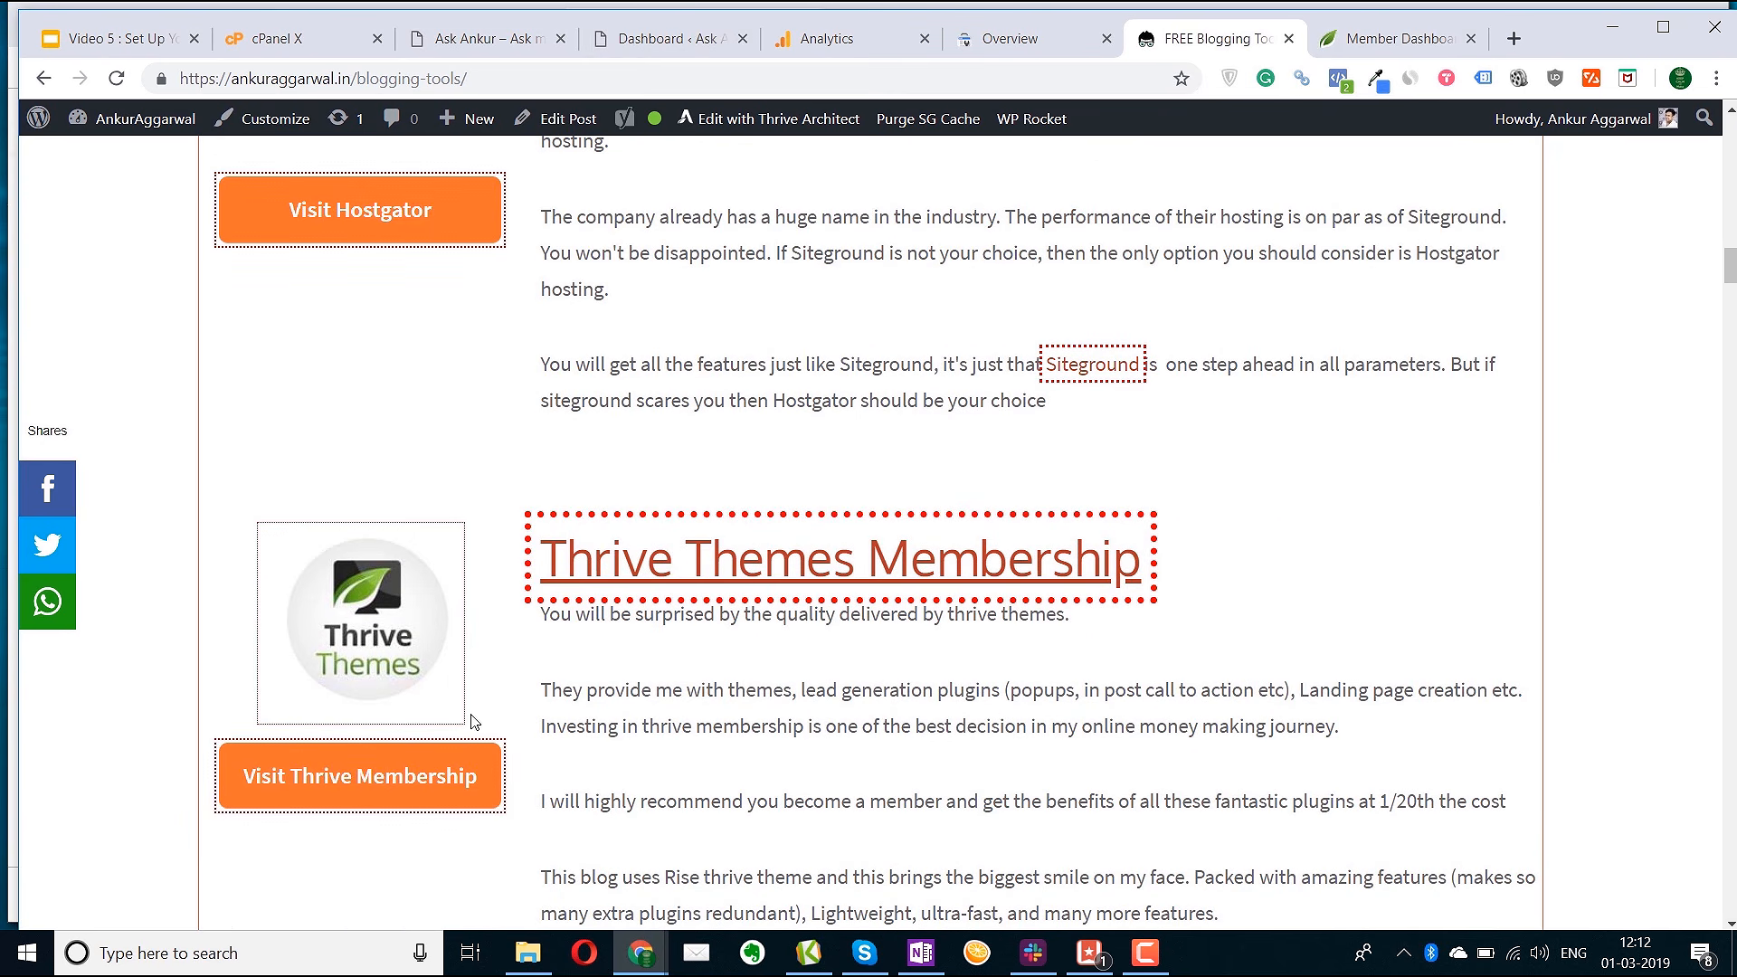
click(412, 776)
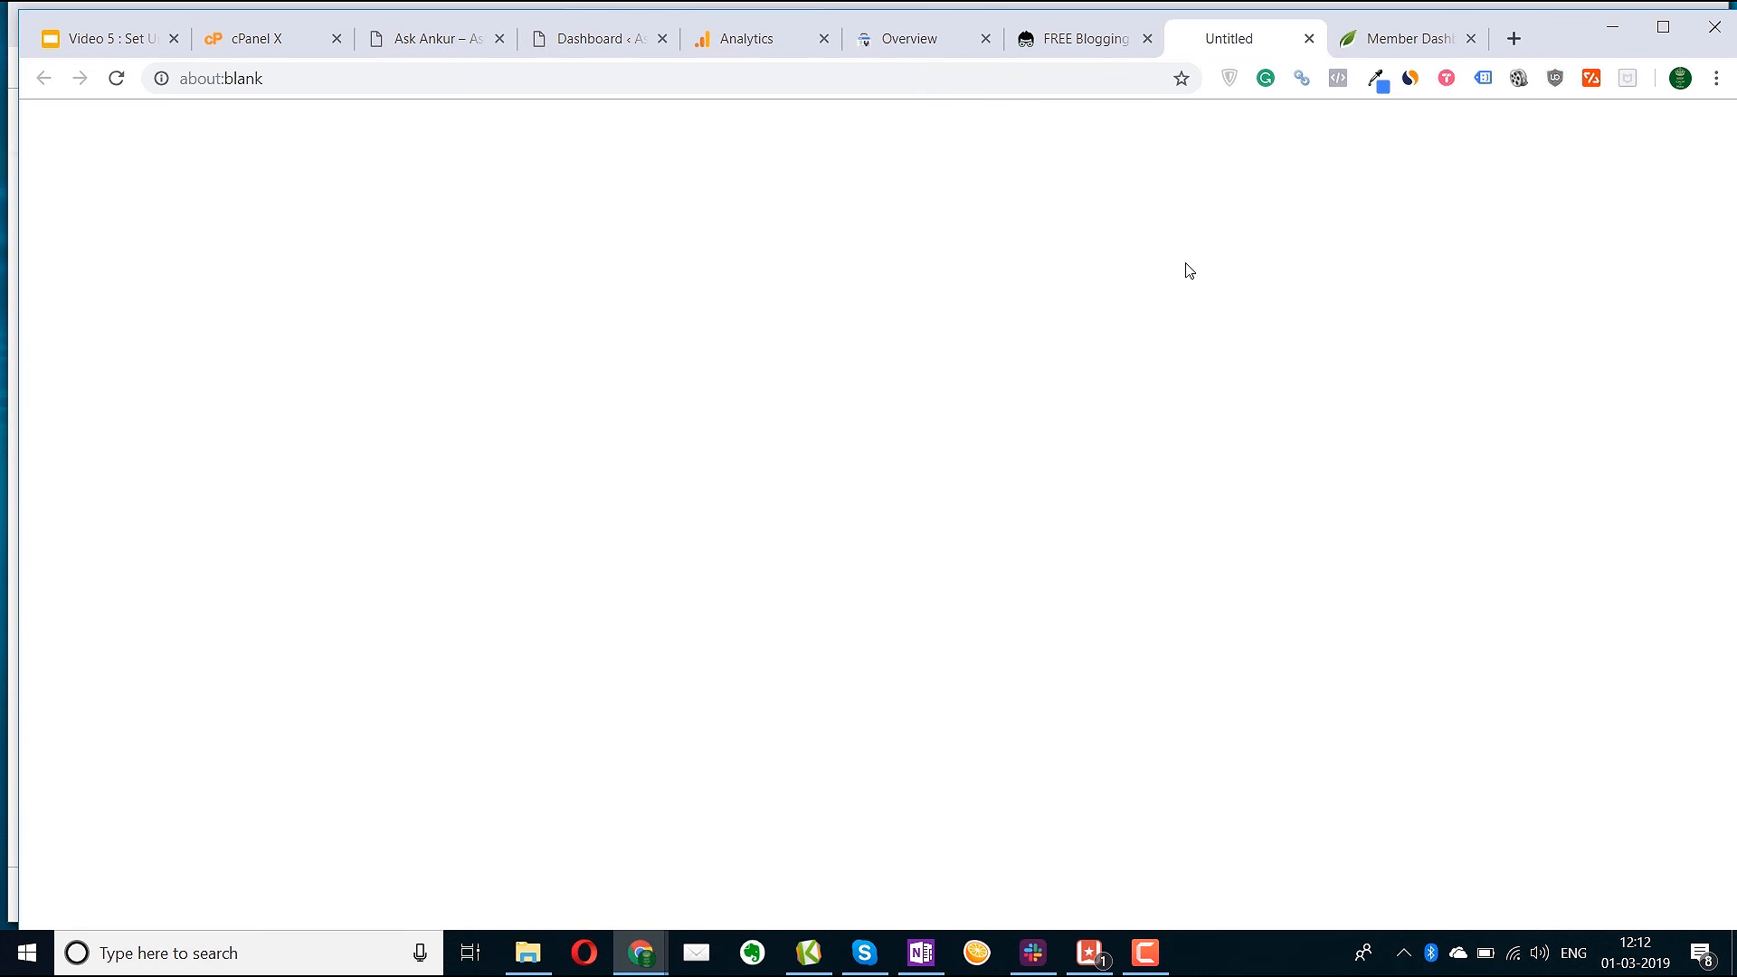
click(1093, 39)
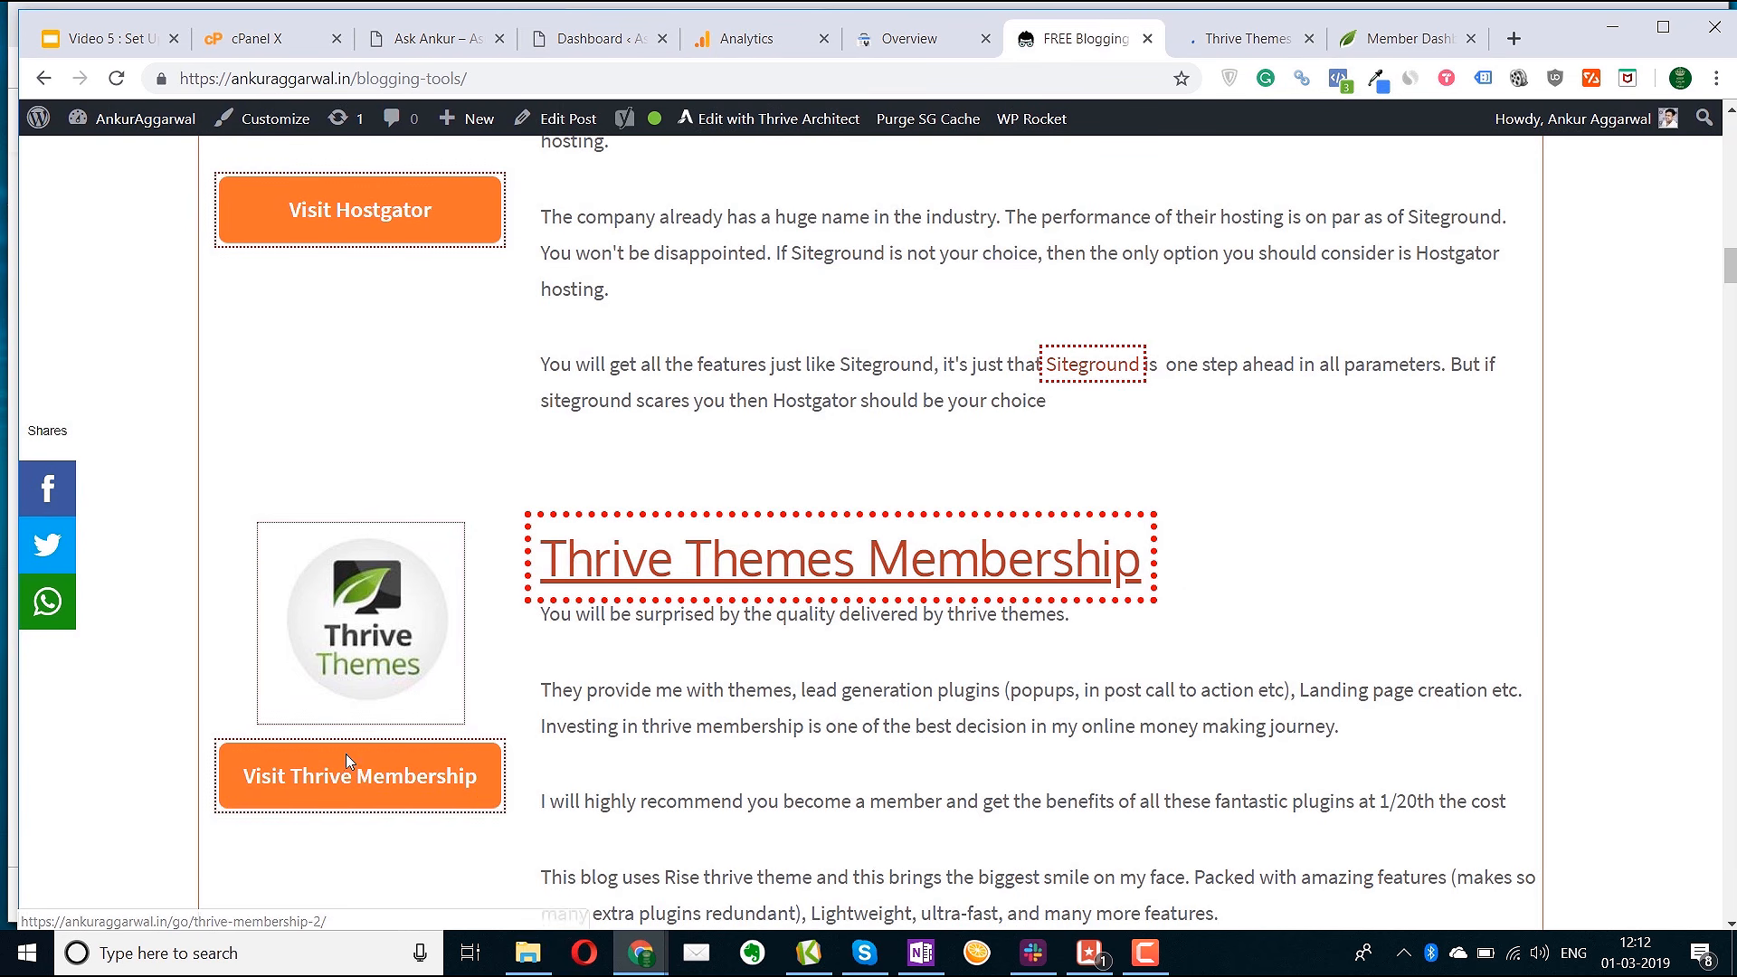
Browse the Thrive Themes product highlights, then show the Member Dashboard's Access Your Products page
click(1244, 39)
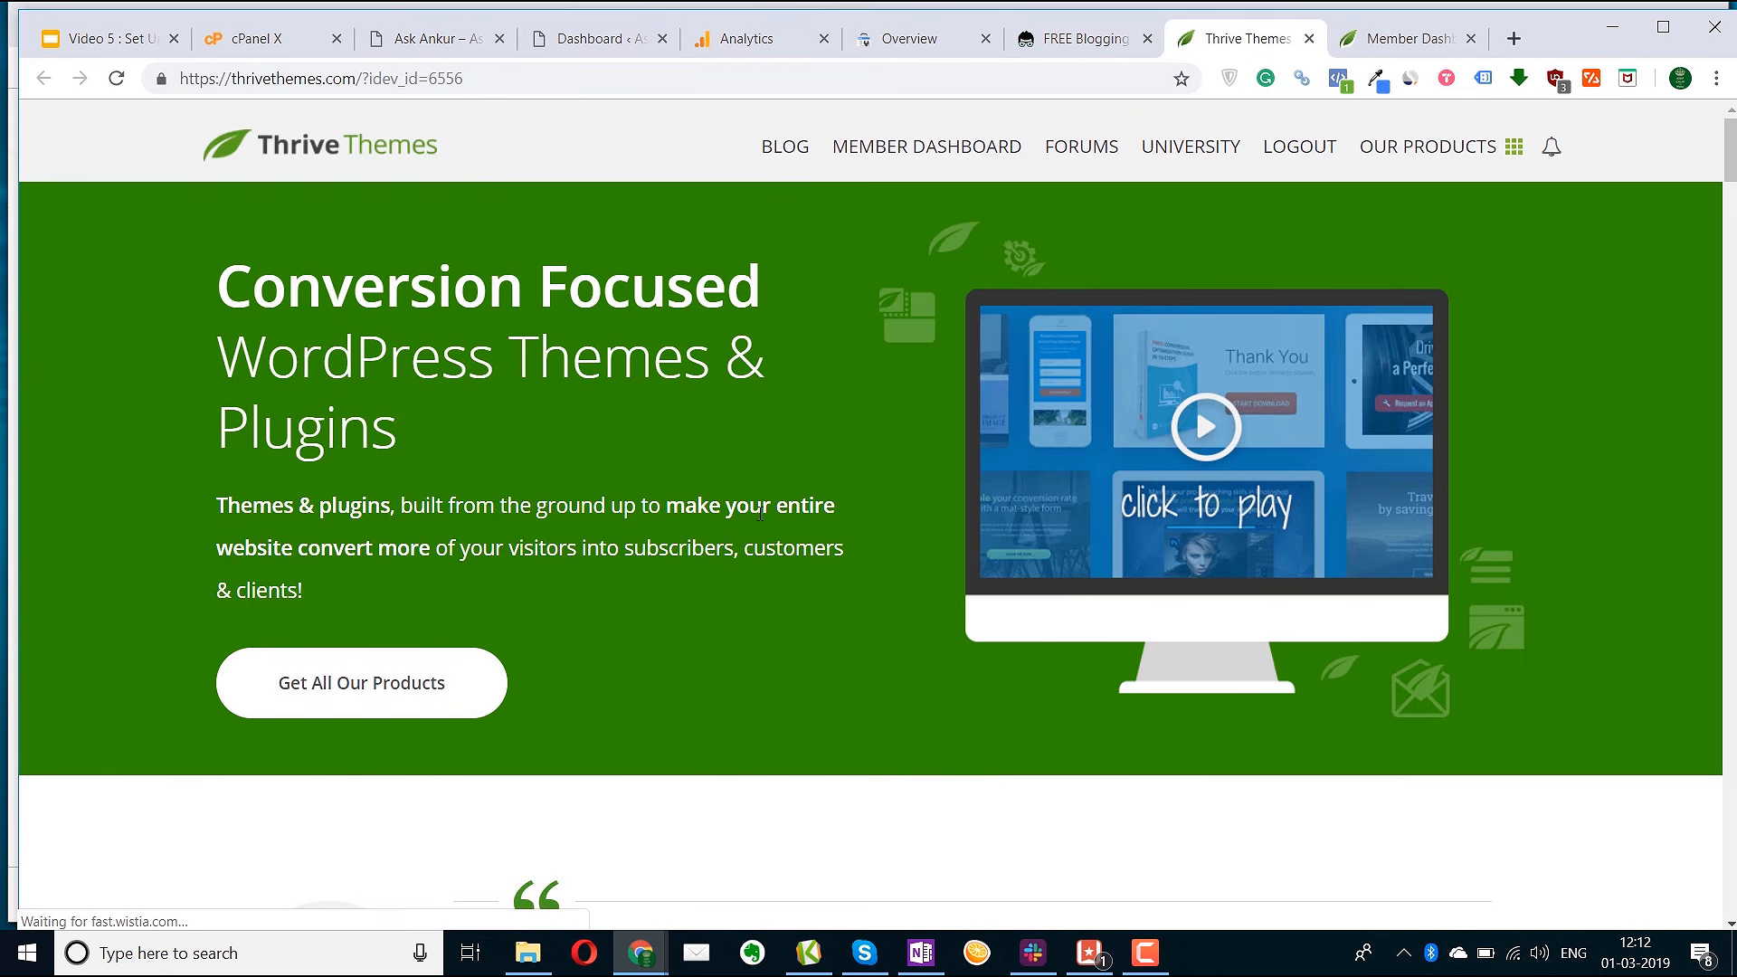
scroll(771, 513, down, 15)
scroll(771, 513, down, 20)
scroll(771, 513, up, 15)
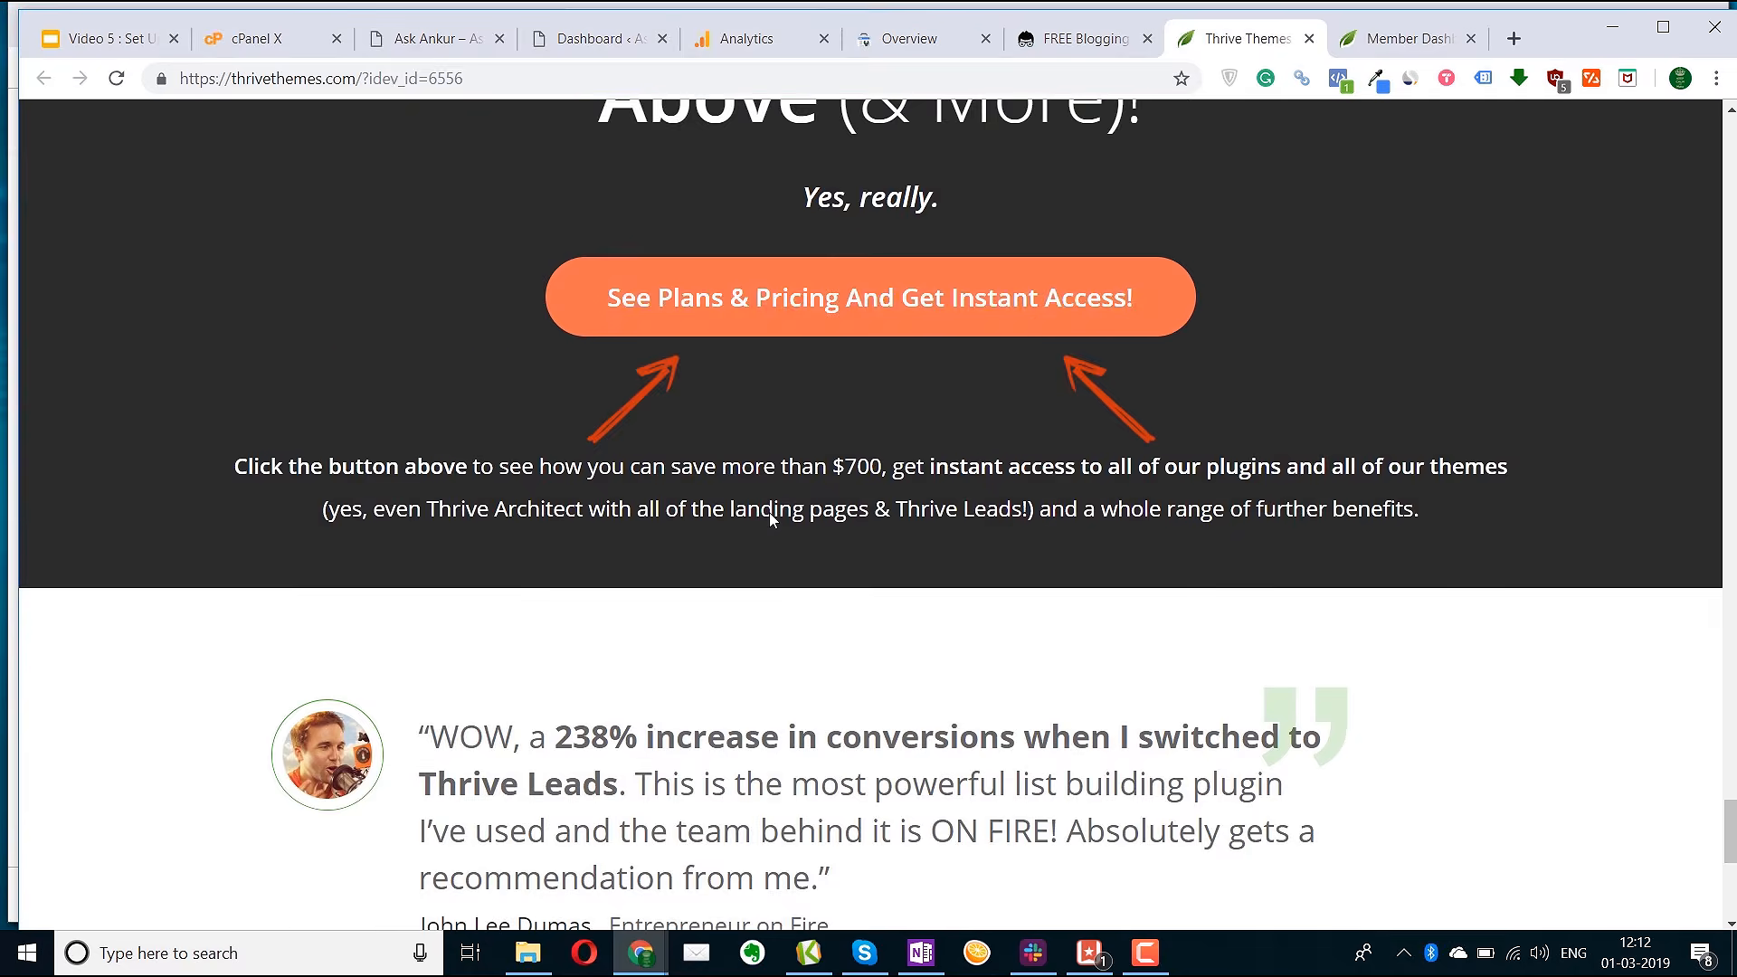
scroll(771, 513, up, 15)
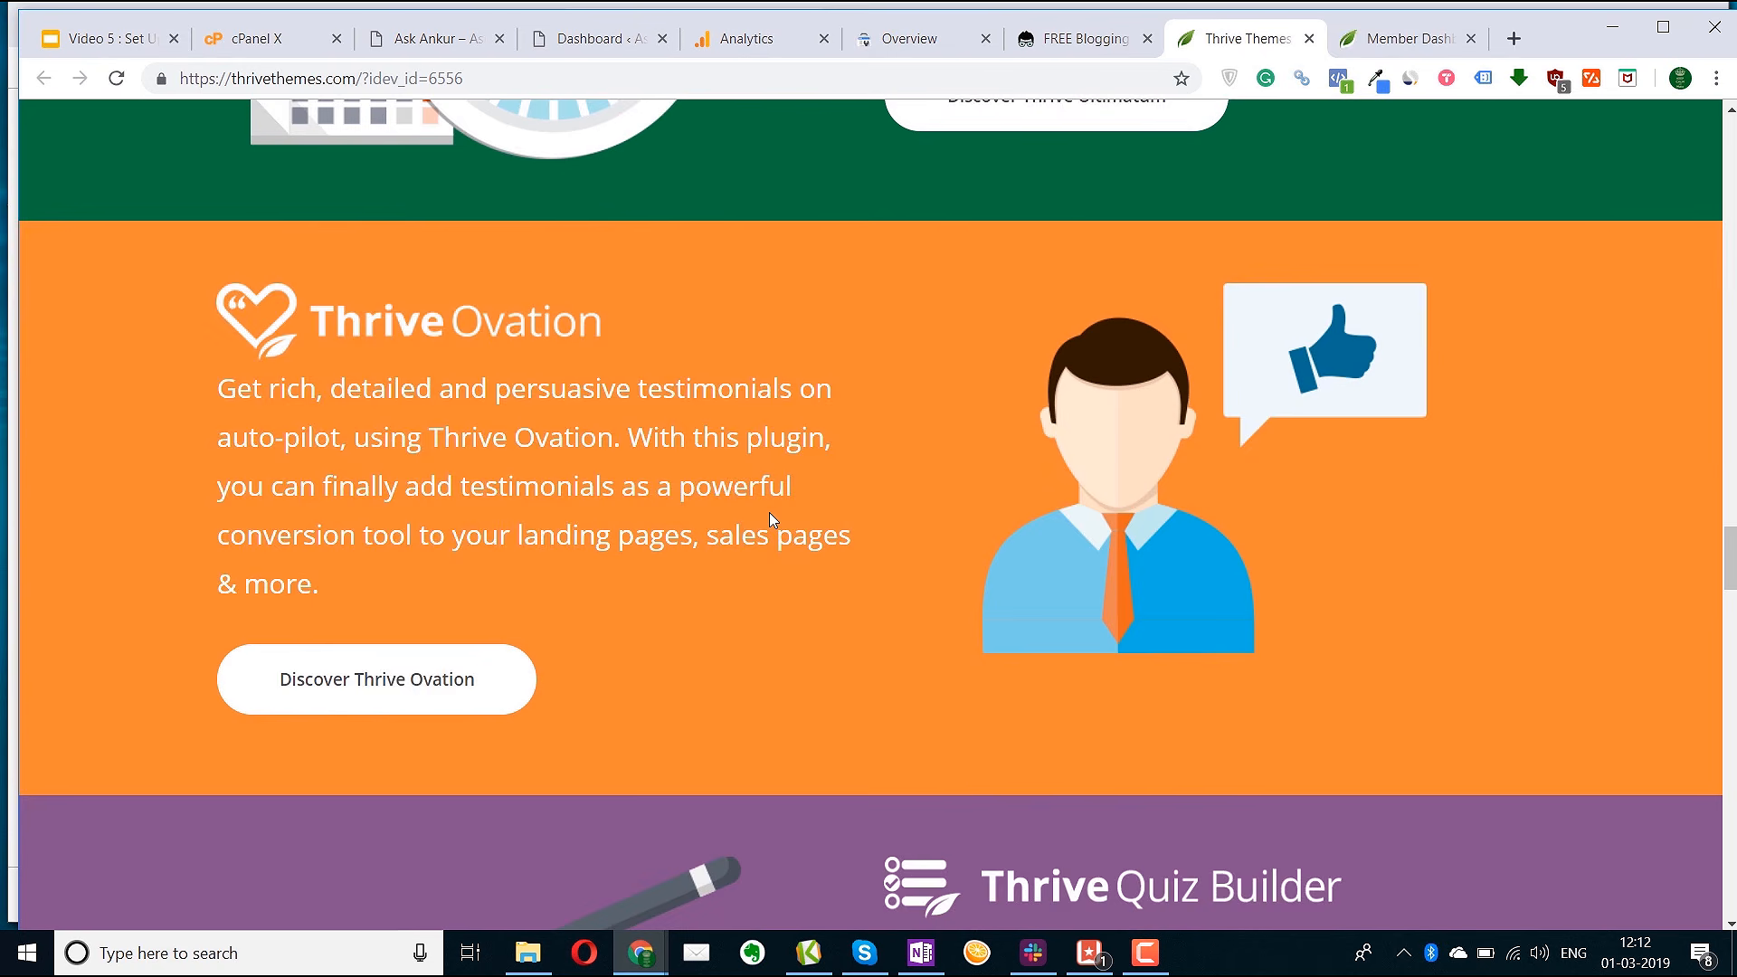
scroll(1335, 603, up, 15)
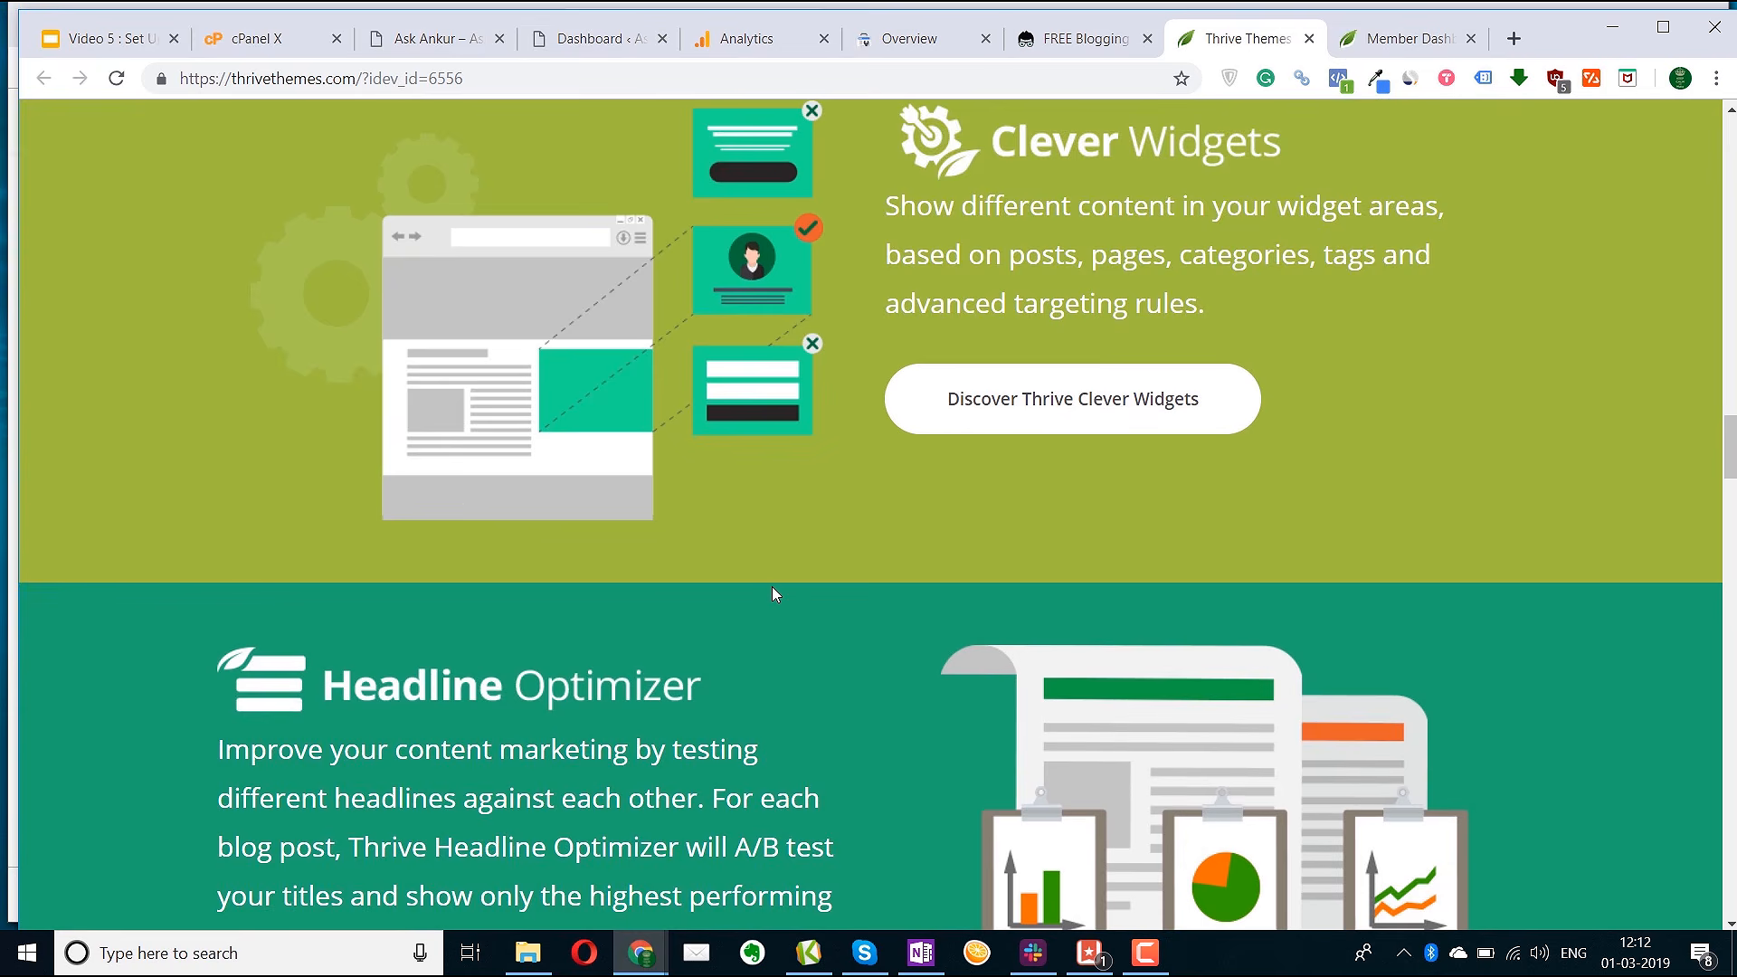
scroll(438, 543, up, 10)
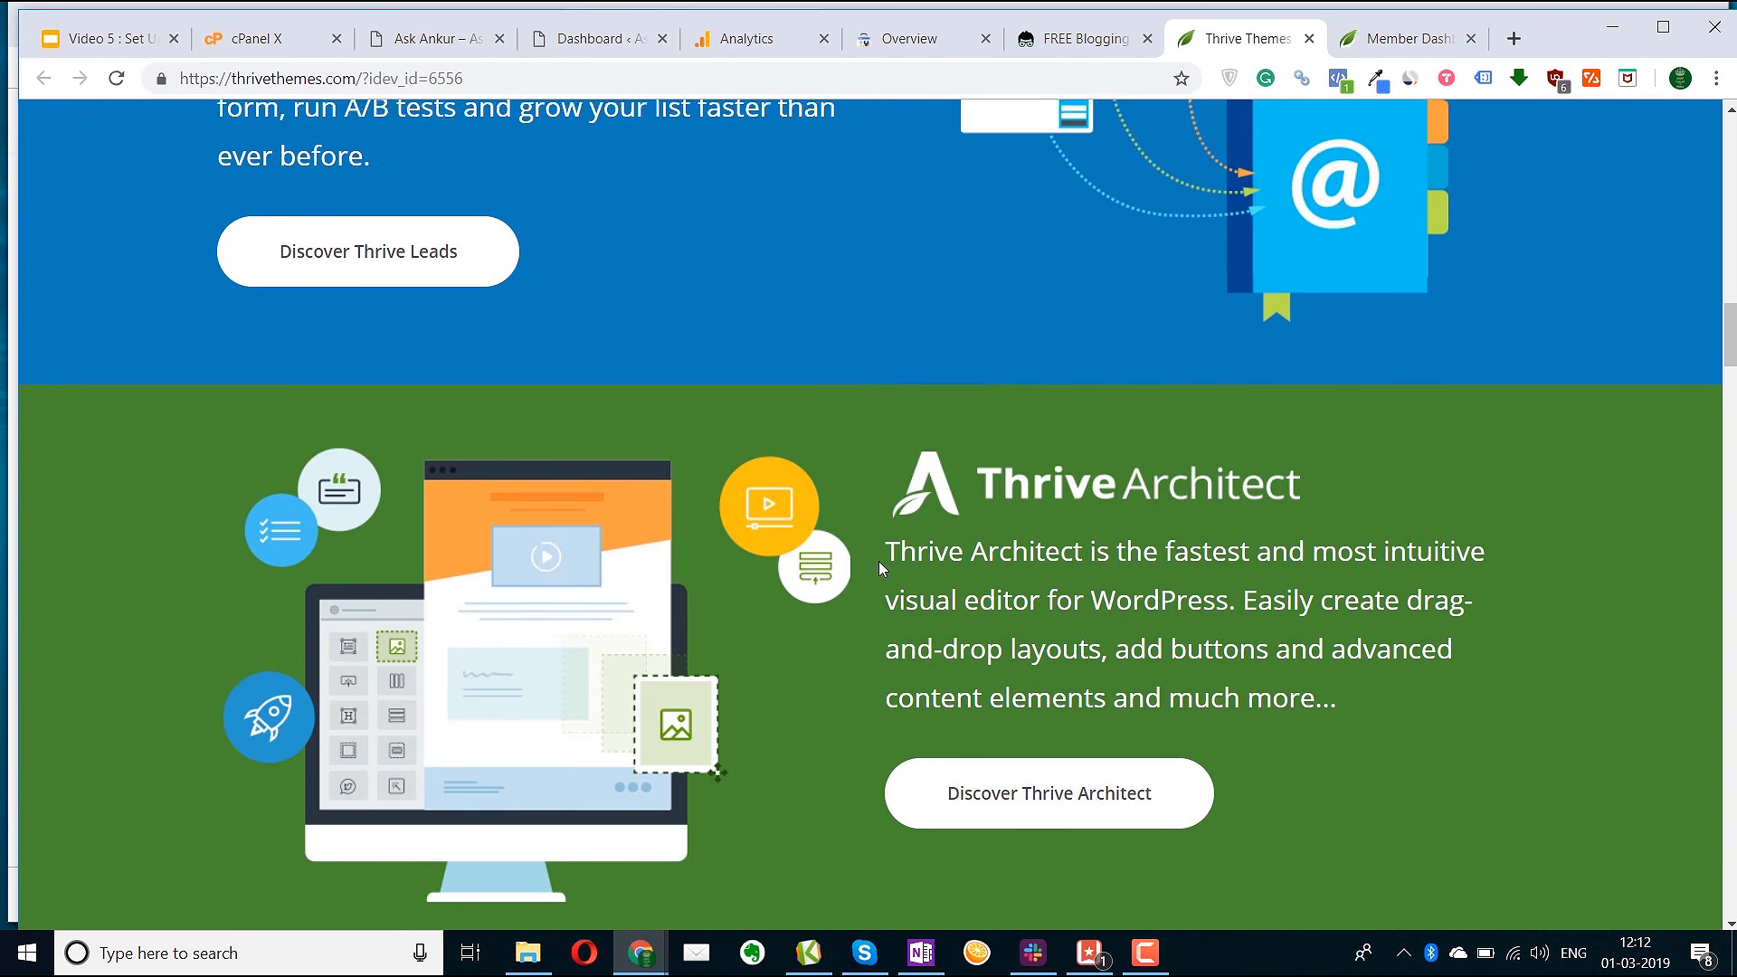
scroll(486, 511, down, 3)
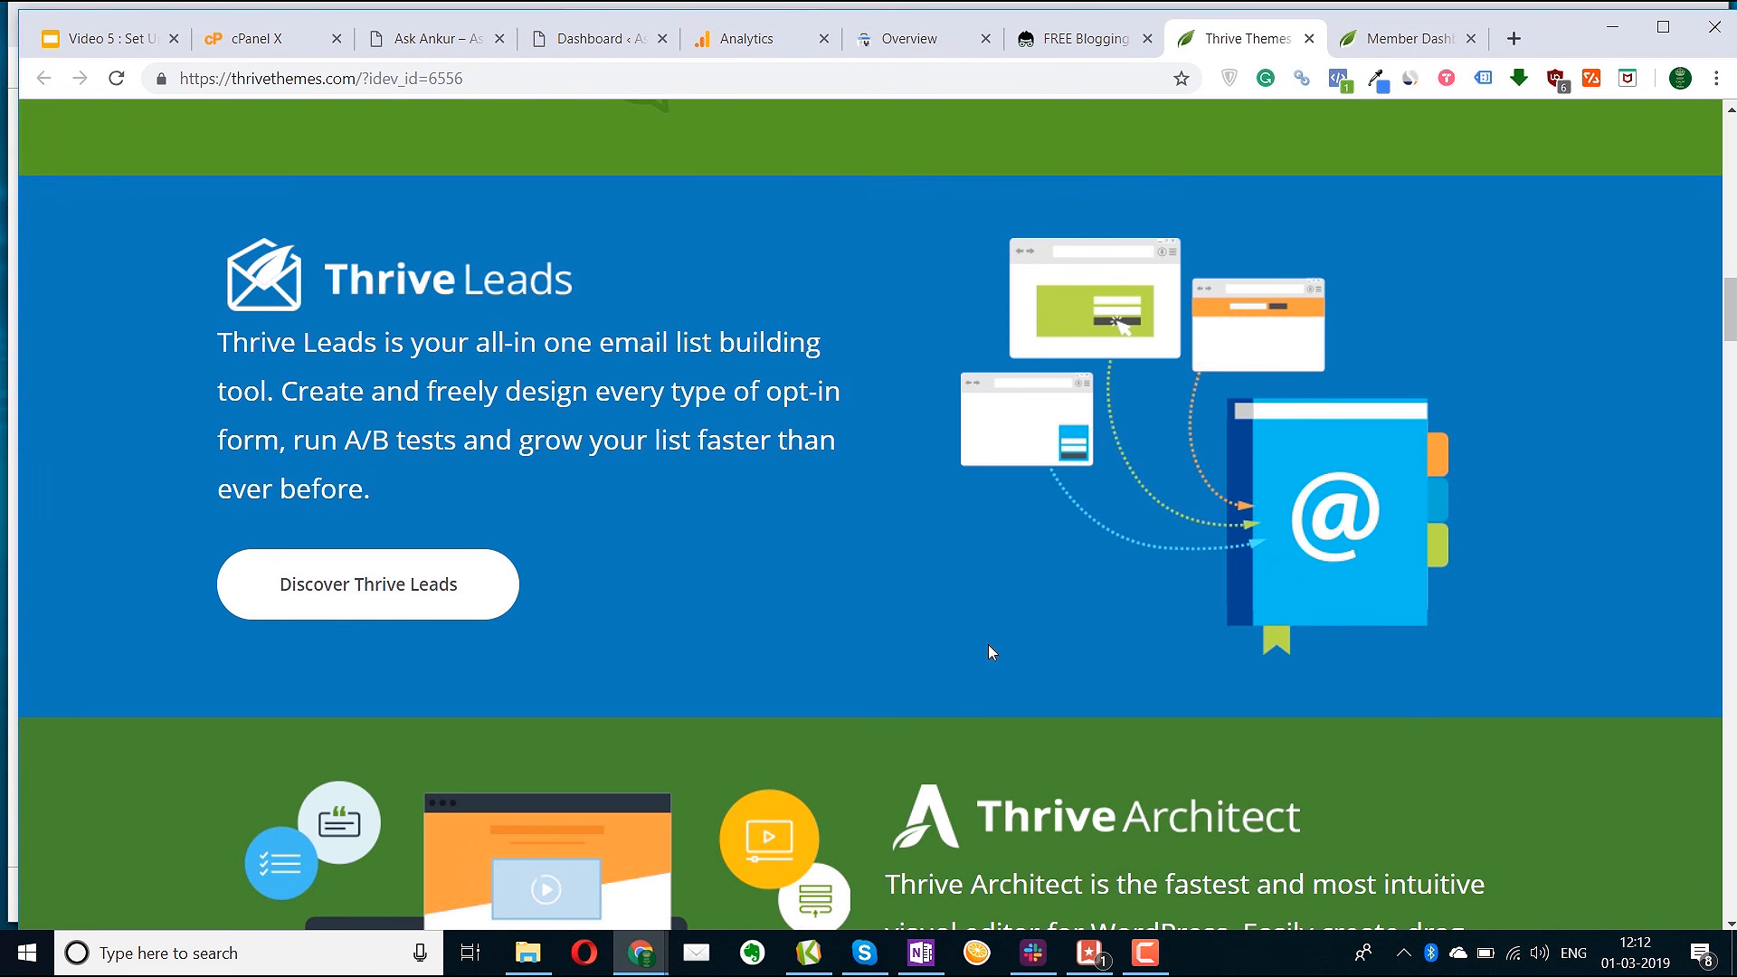
scroll(912, 847, up, 8)
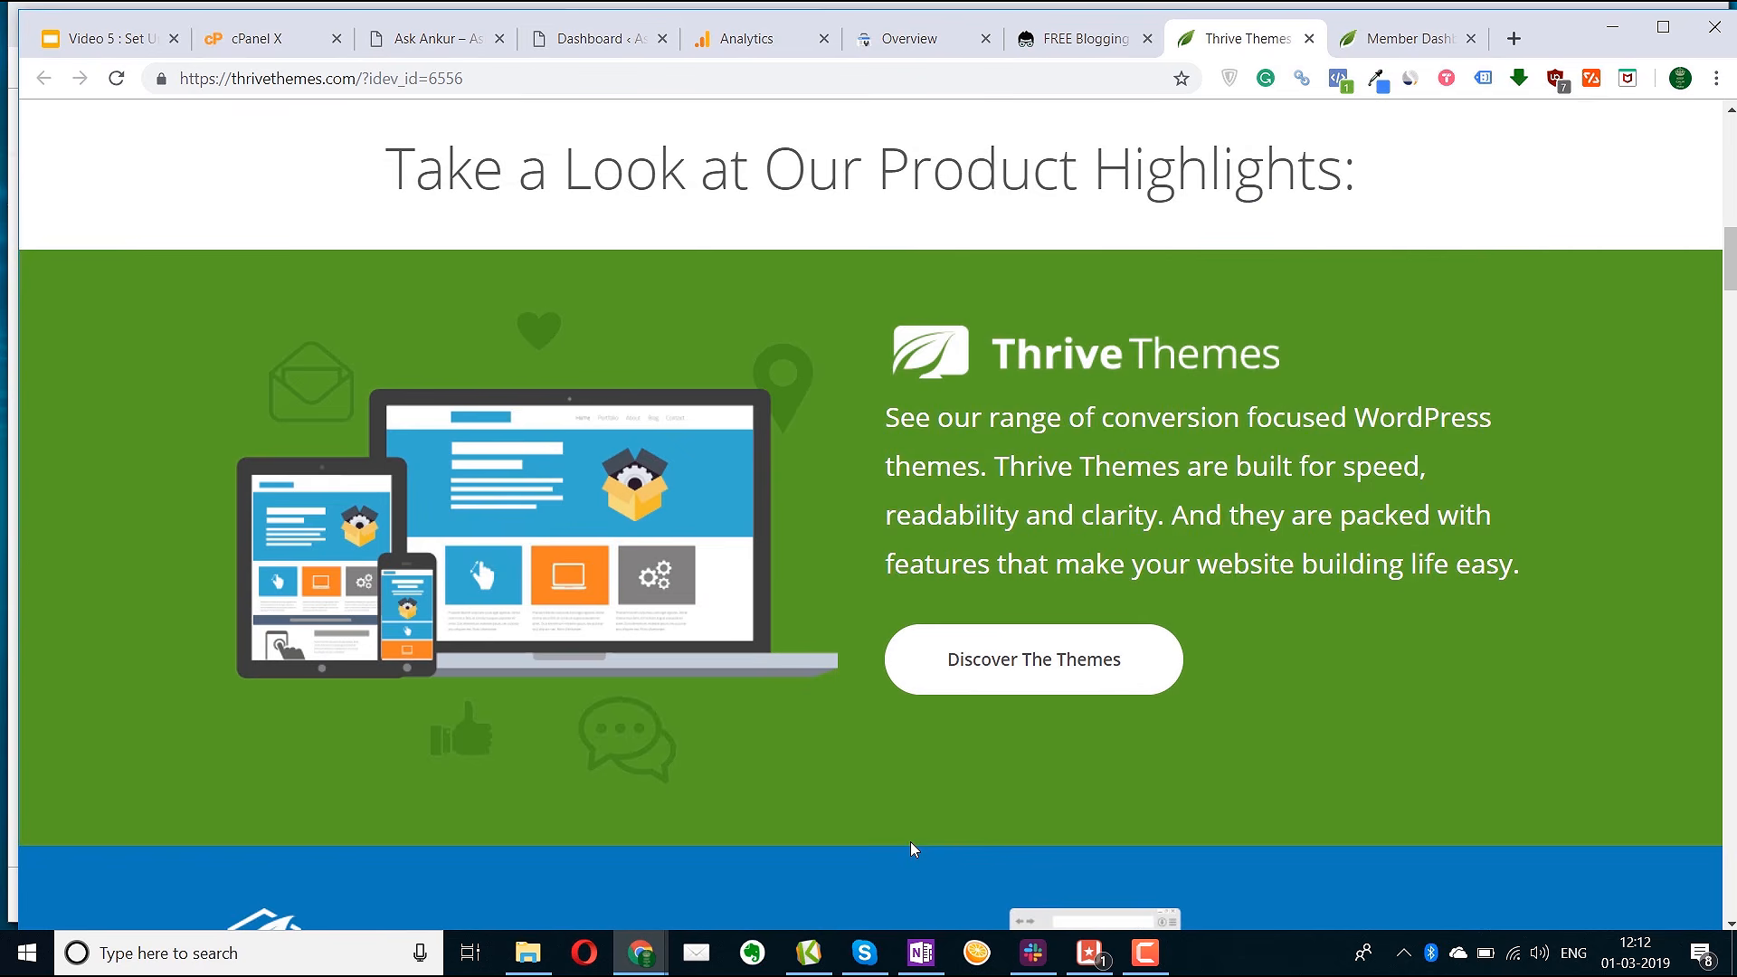
scroll(912, 847, up, 1)
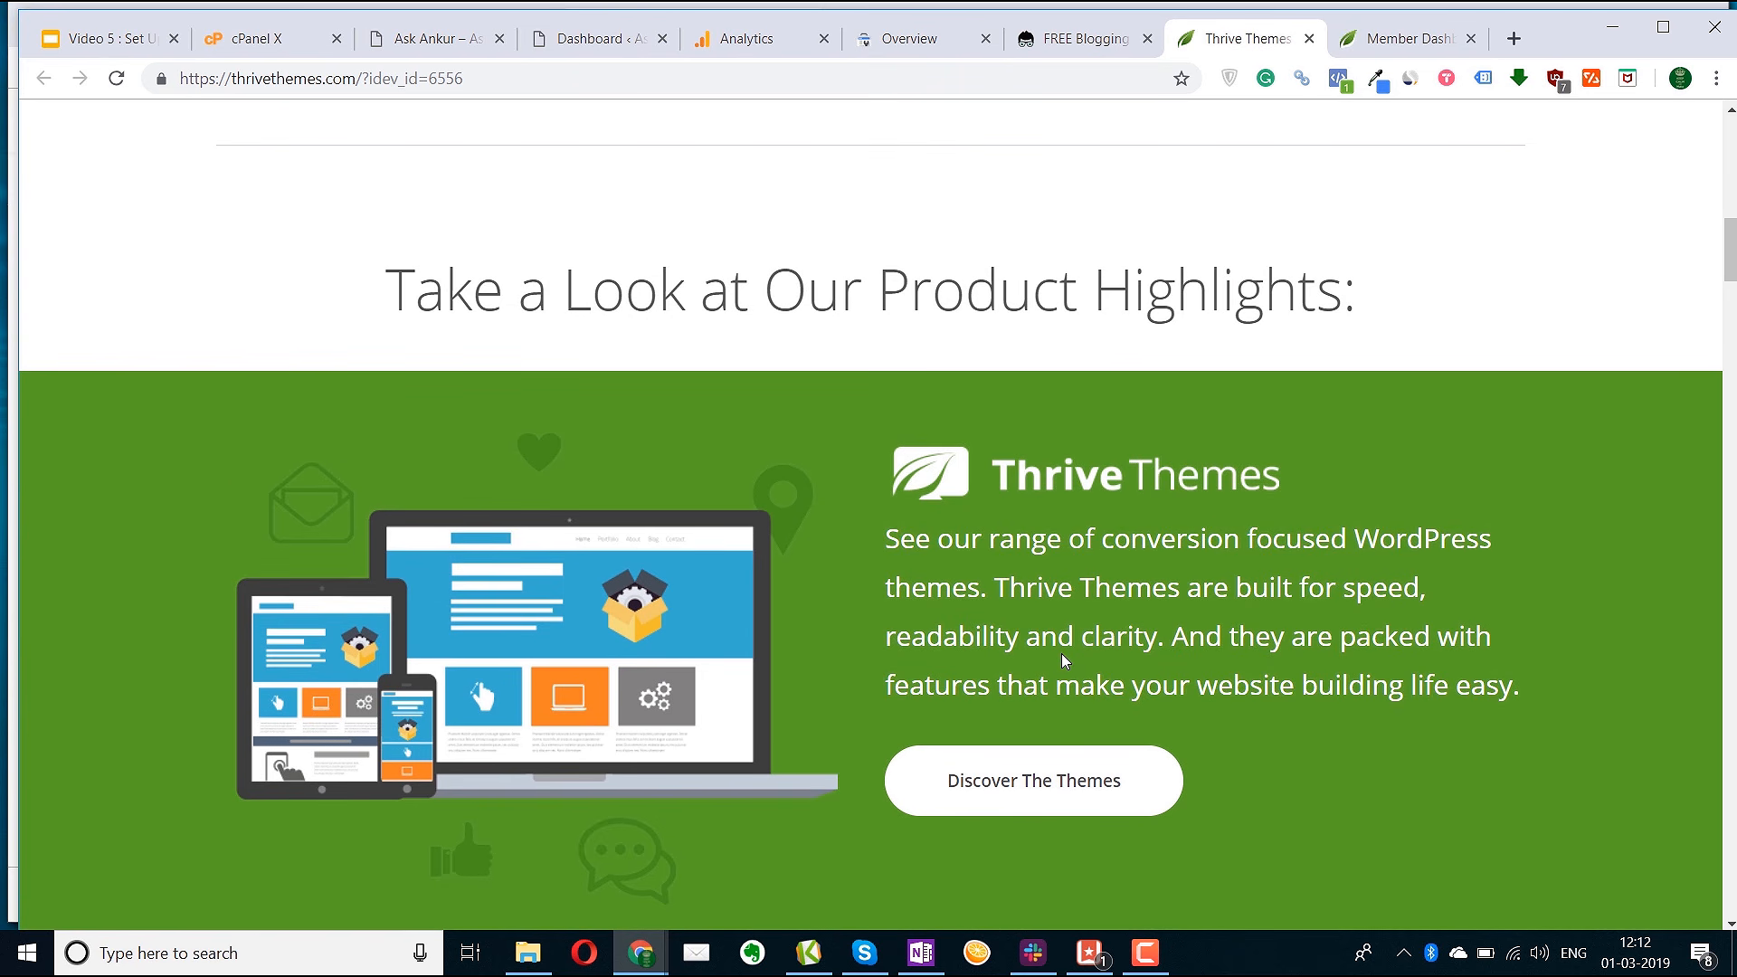
scroll(1055, 615, down, 10)
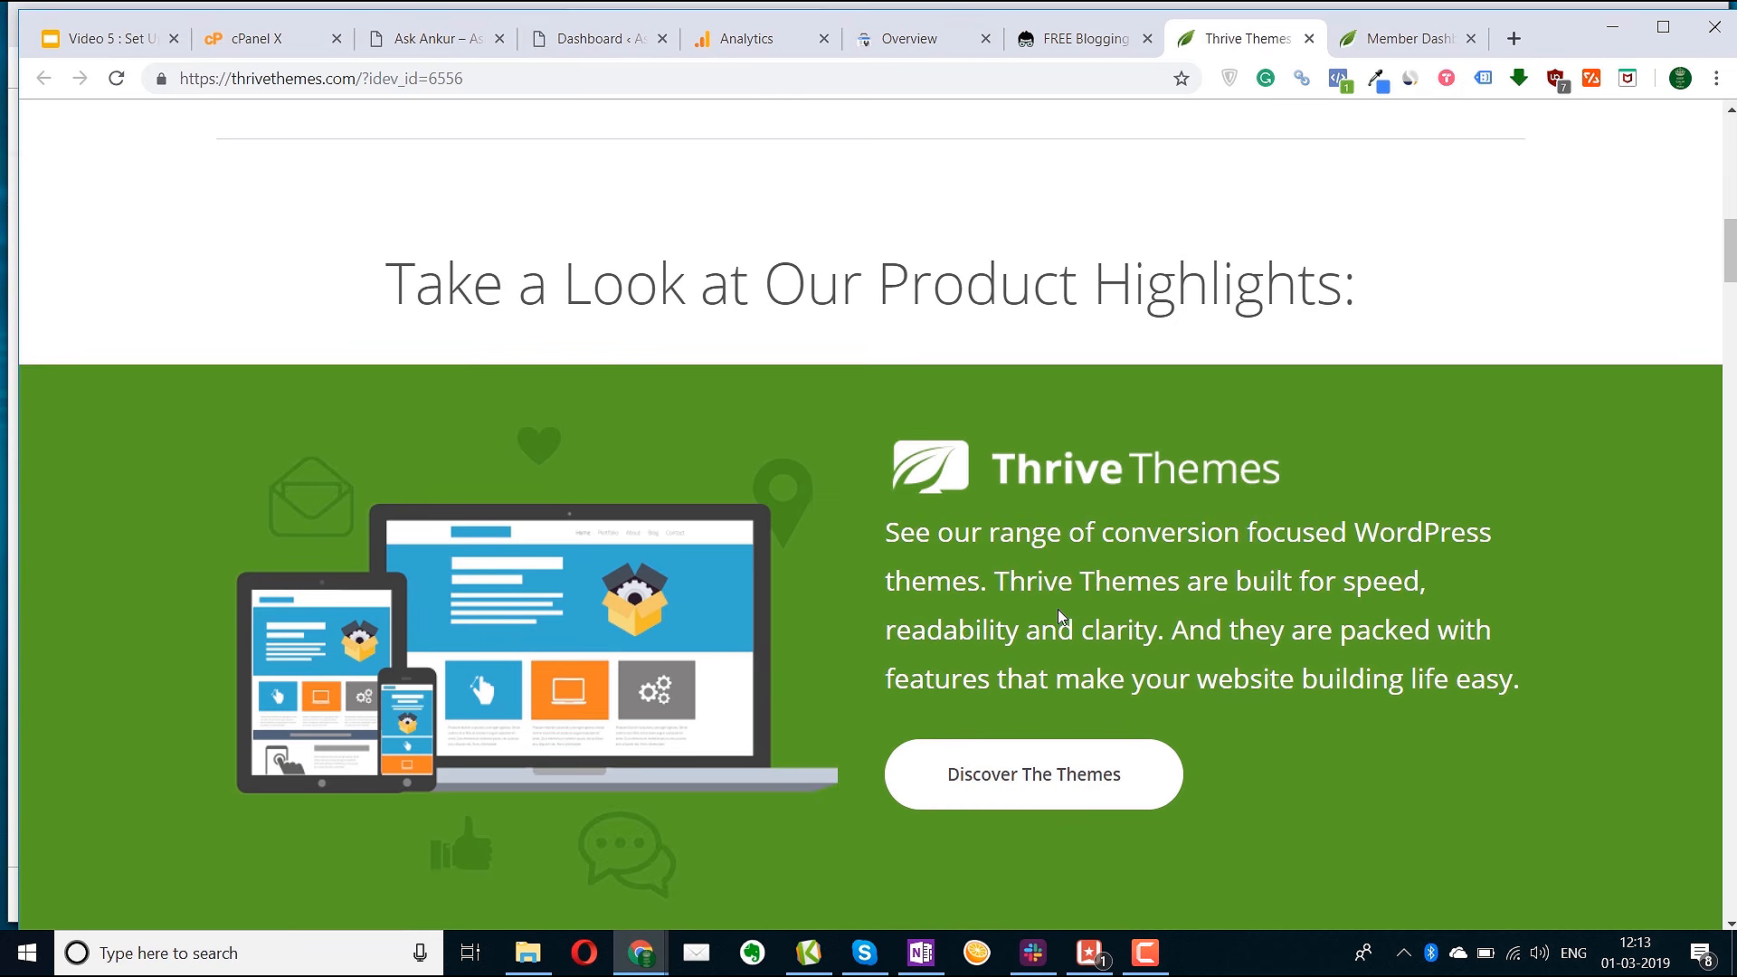
scroll(1063, 615, down, 15)
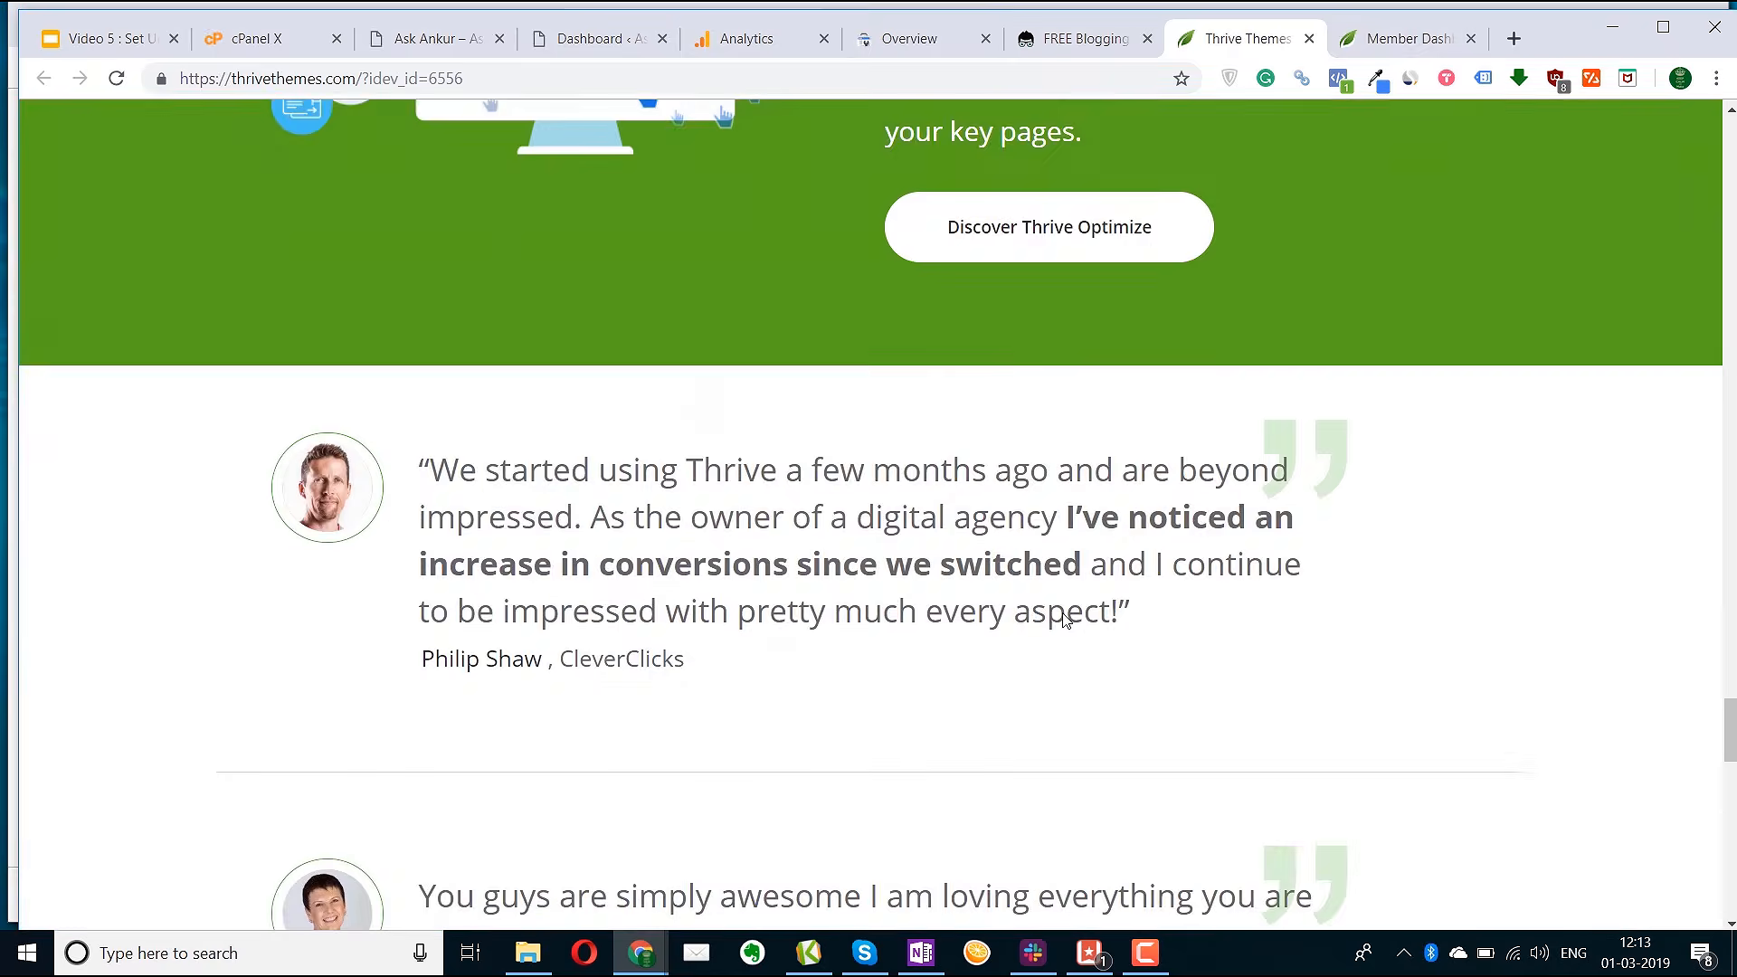
click(1375, 45)
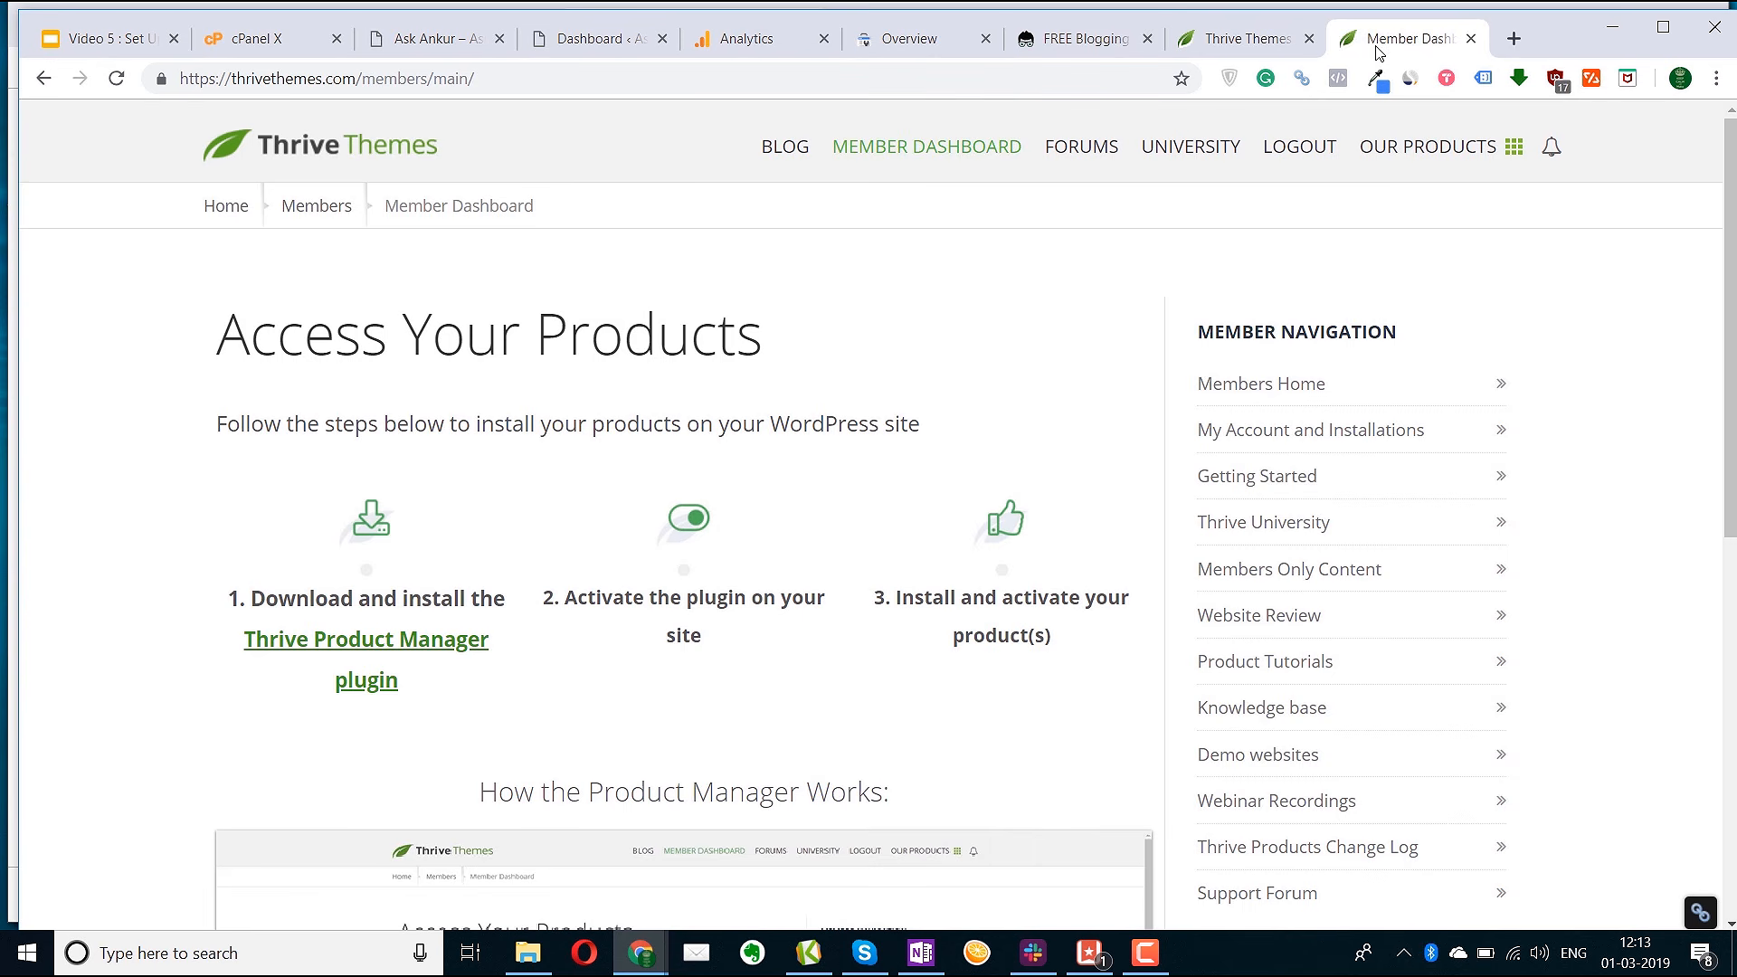
Open My Account and Installations from Member Navigation in a new tab and view it
middle_click(1350, 421)
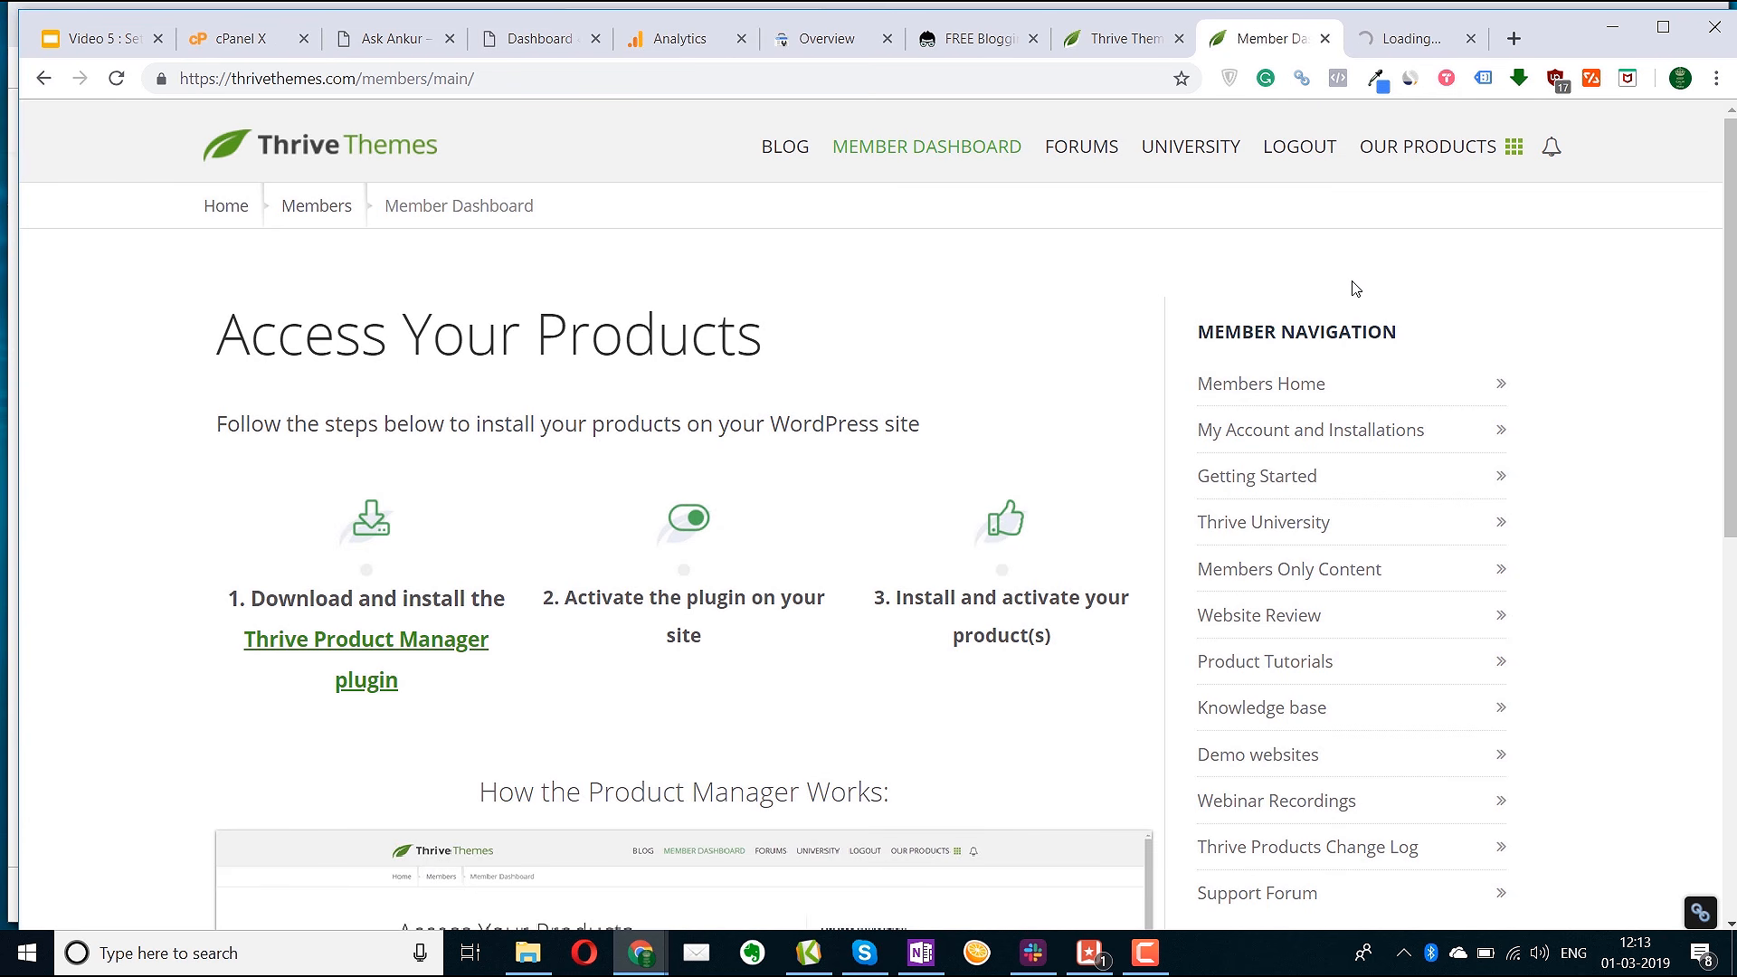
click(1409, 40)
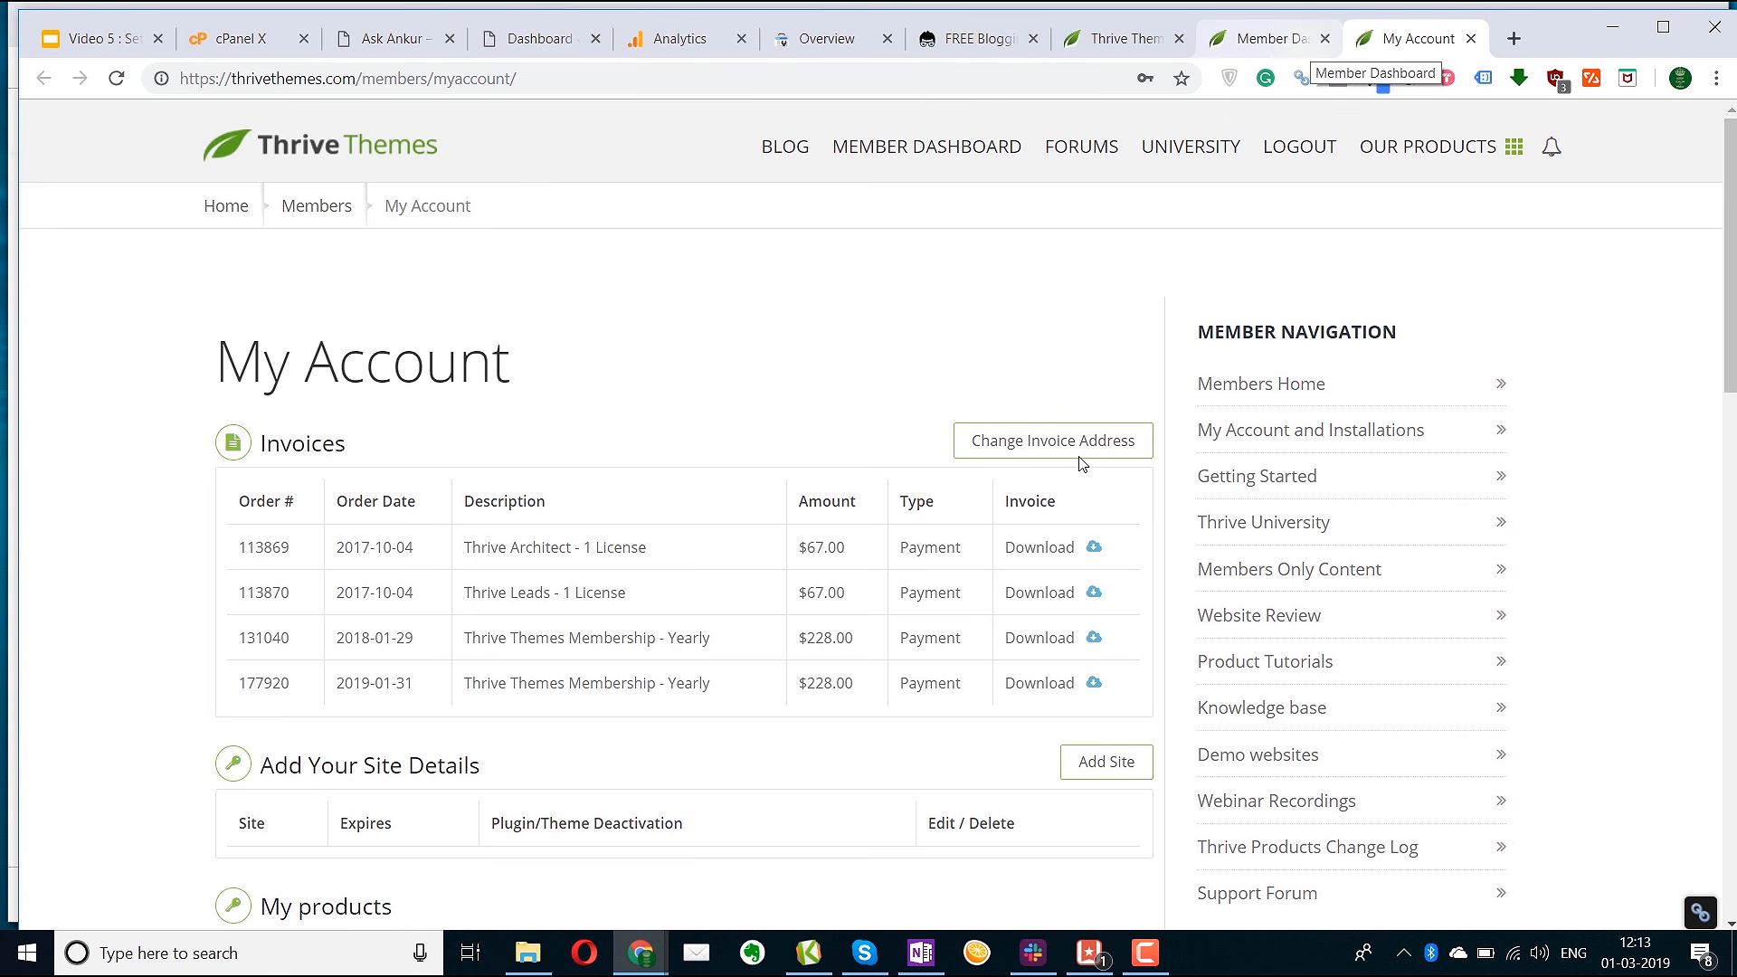
Scroll through the invoices and order history, including the $228.00 yearly Thrive Membership subscription
scroll(1056, 699, down, 3)
scroll(1057, 698, down, 8)
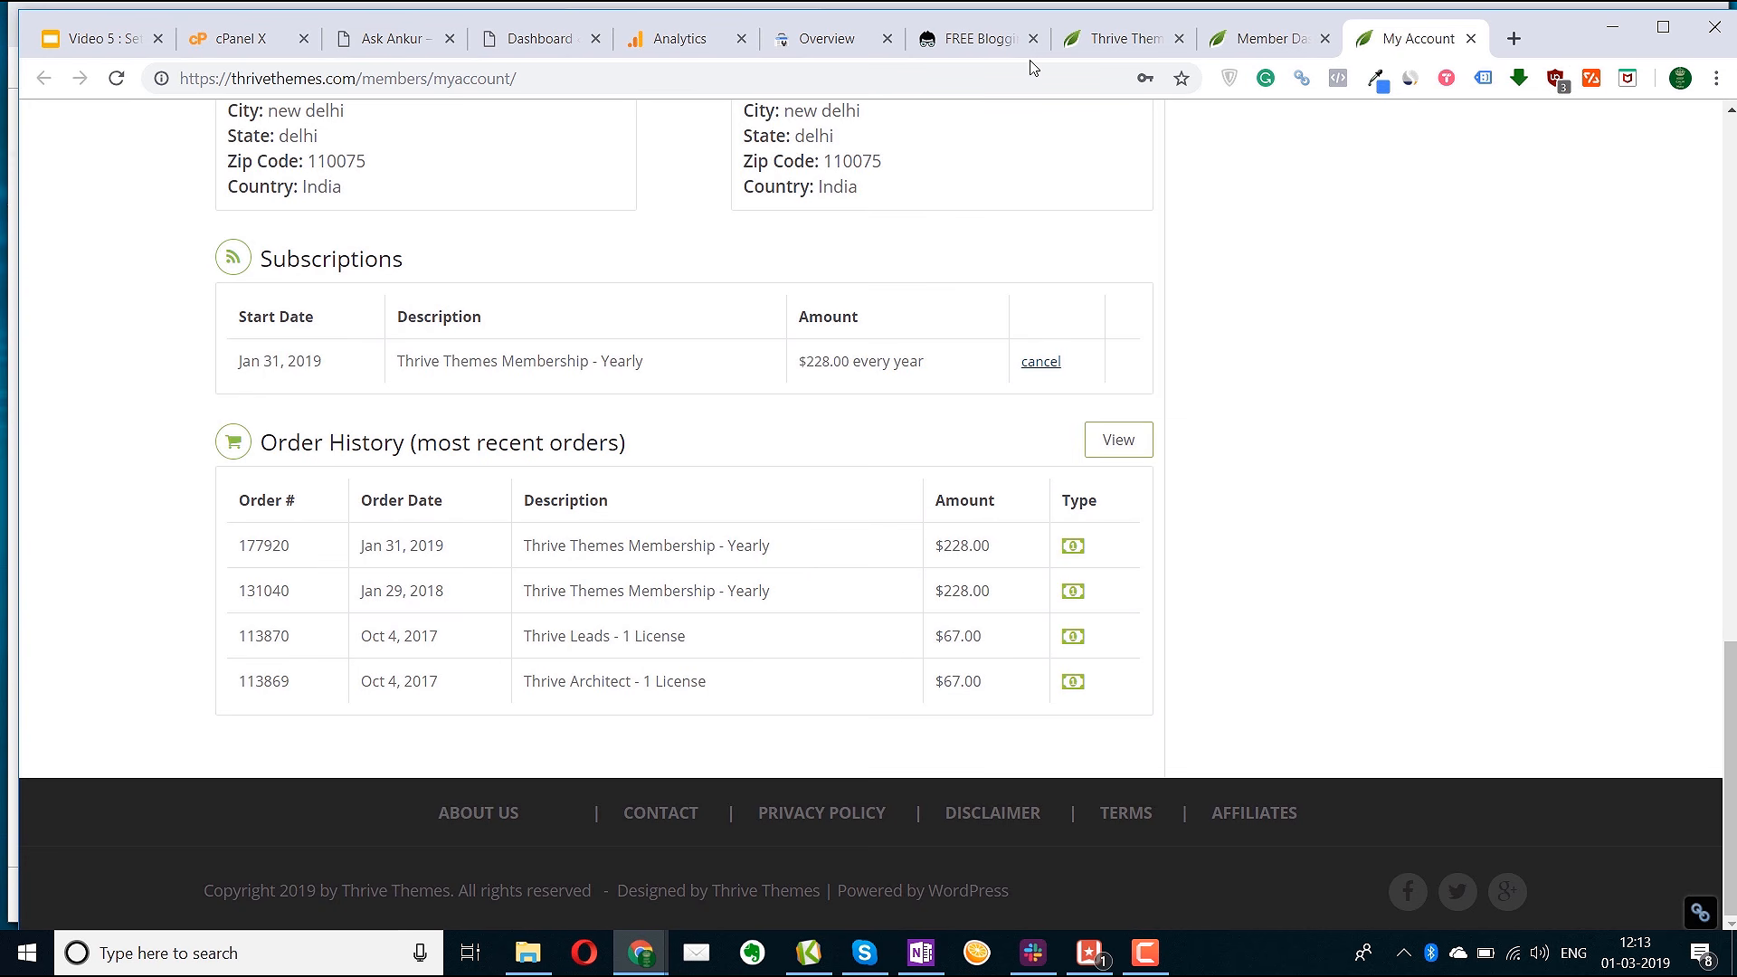
From the blog's blogging-tools post, load the Thrive Membership pricing page and scroll to Choose Your Plan
click(983, 50)
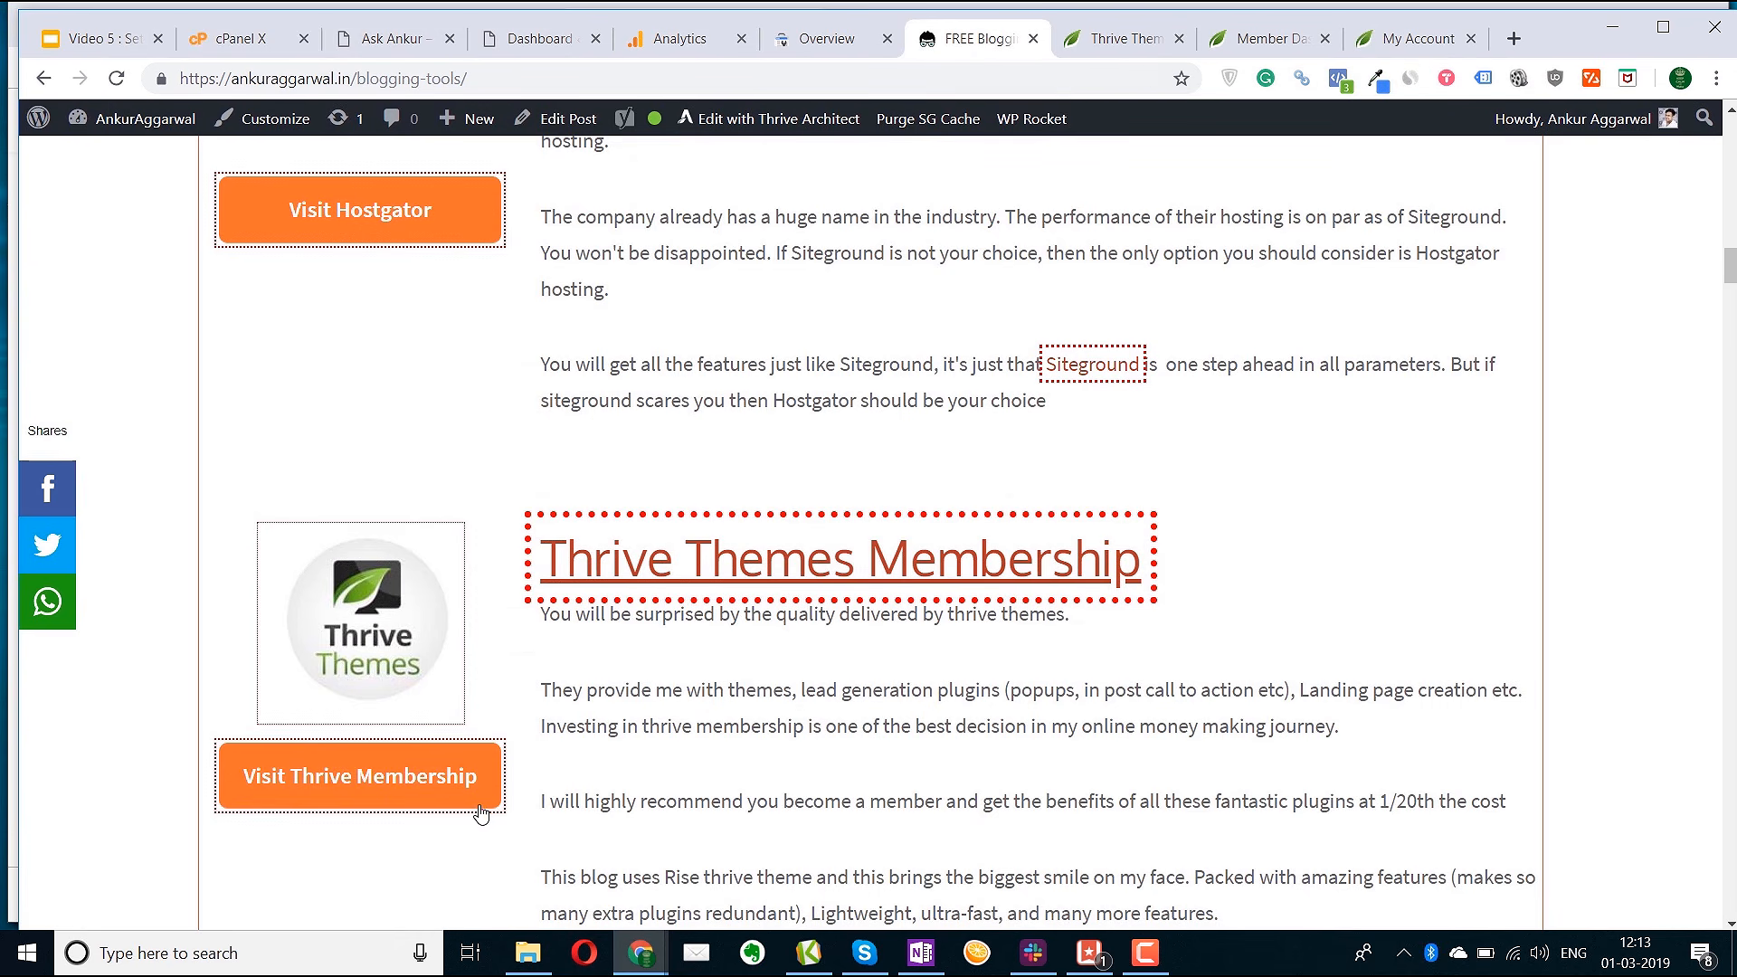
click(1095, 52)
click(778, 624)
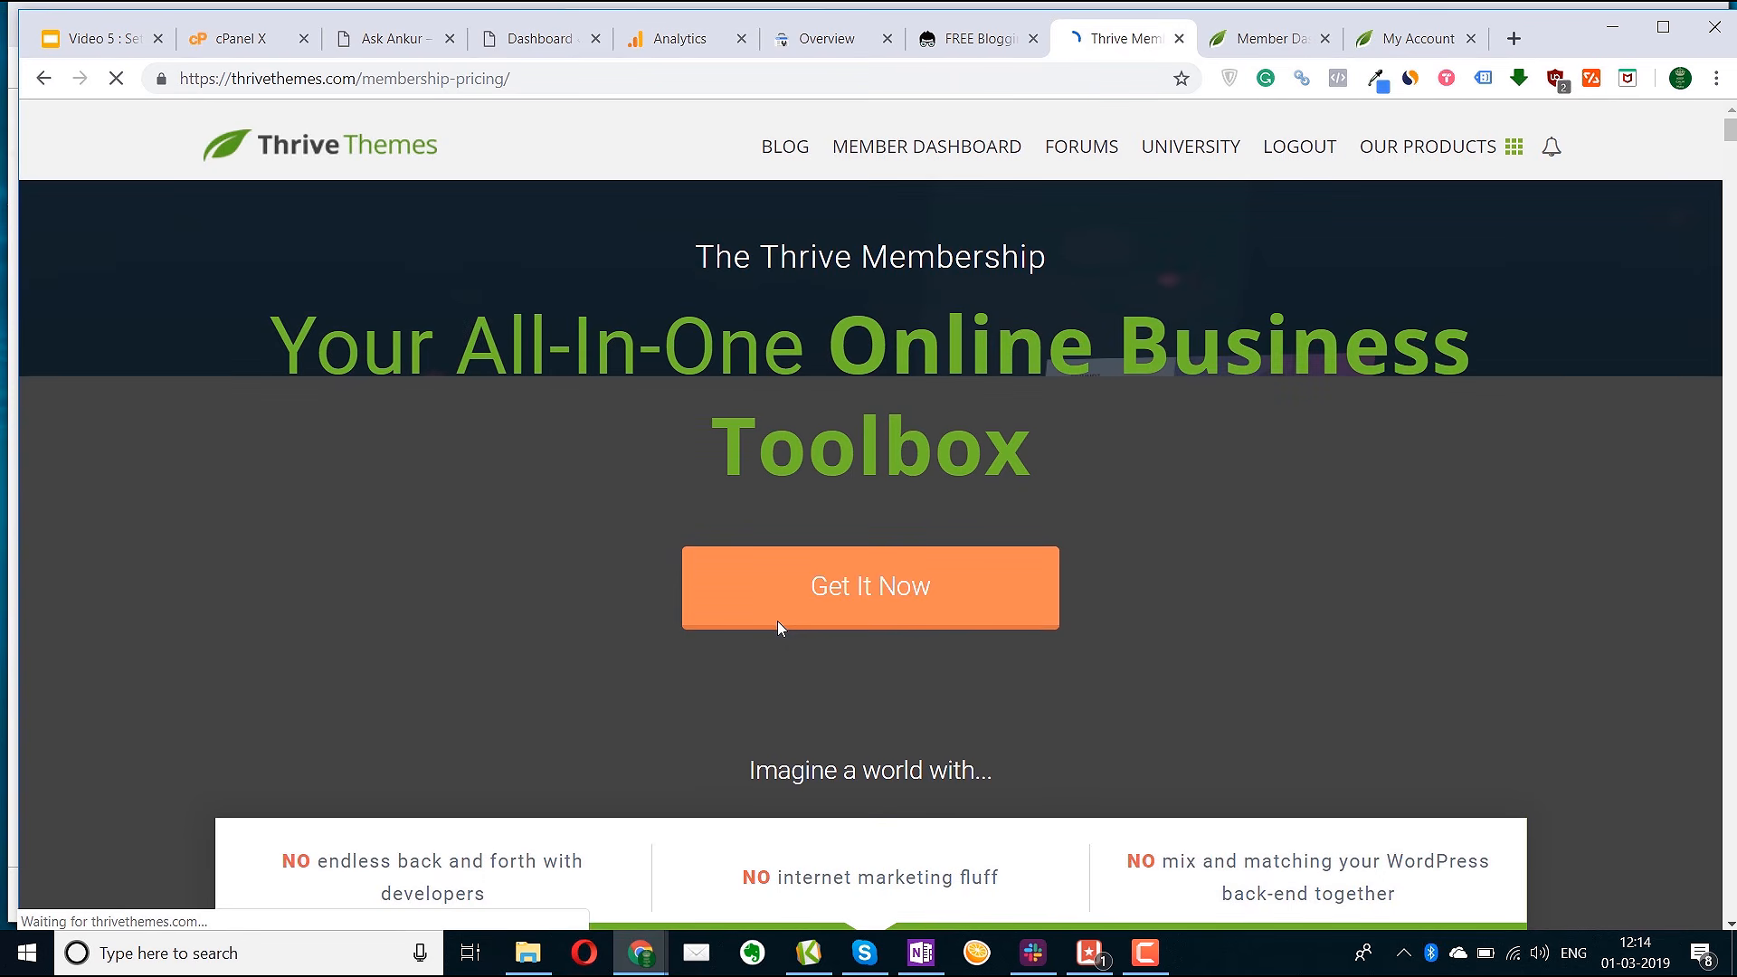
scroll(779, 624, down, 15)
scroll(780, 625, down, 20)
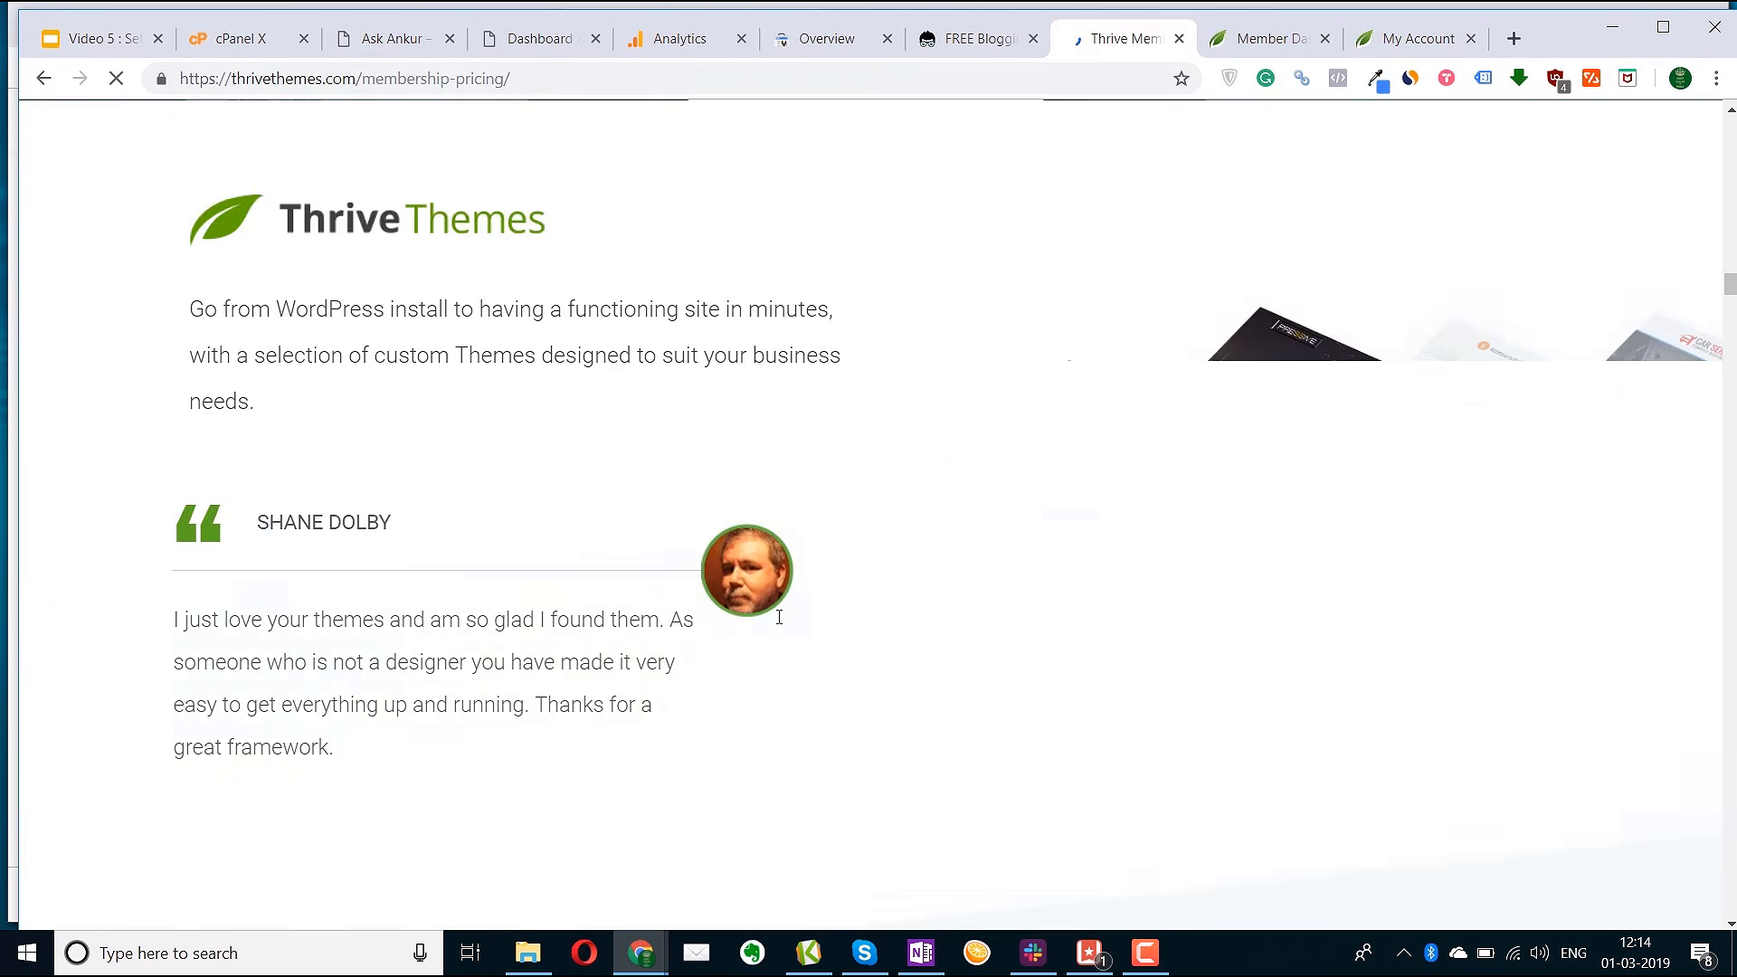
scroll(776, 610, down, 20)
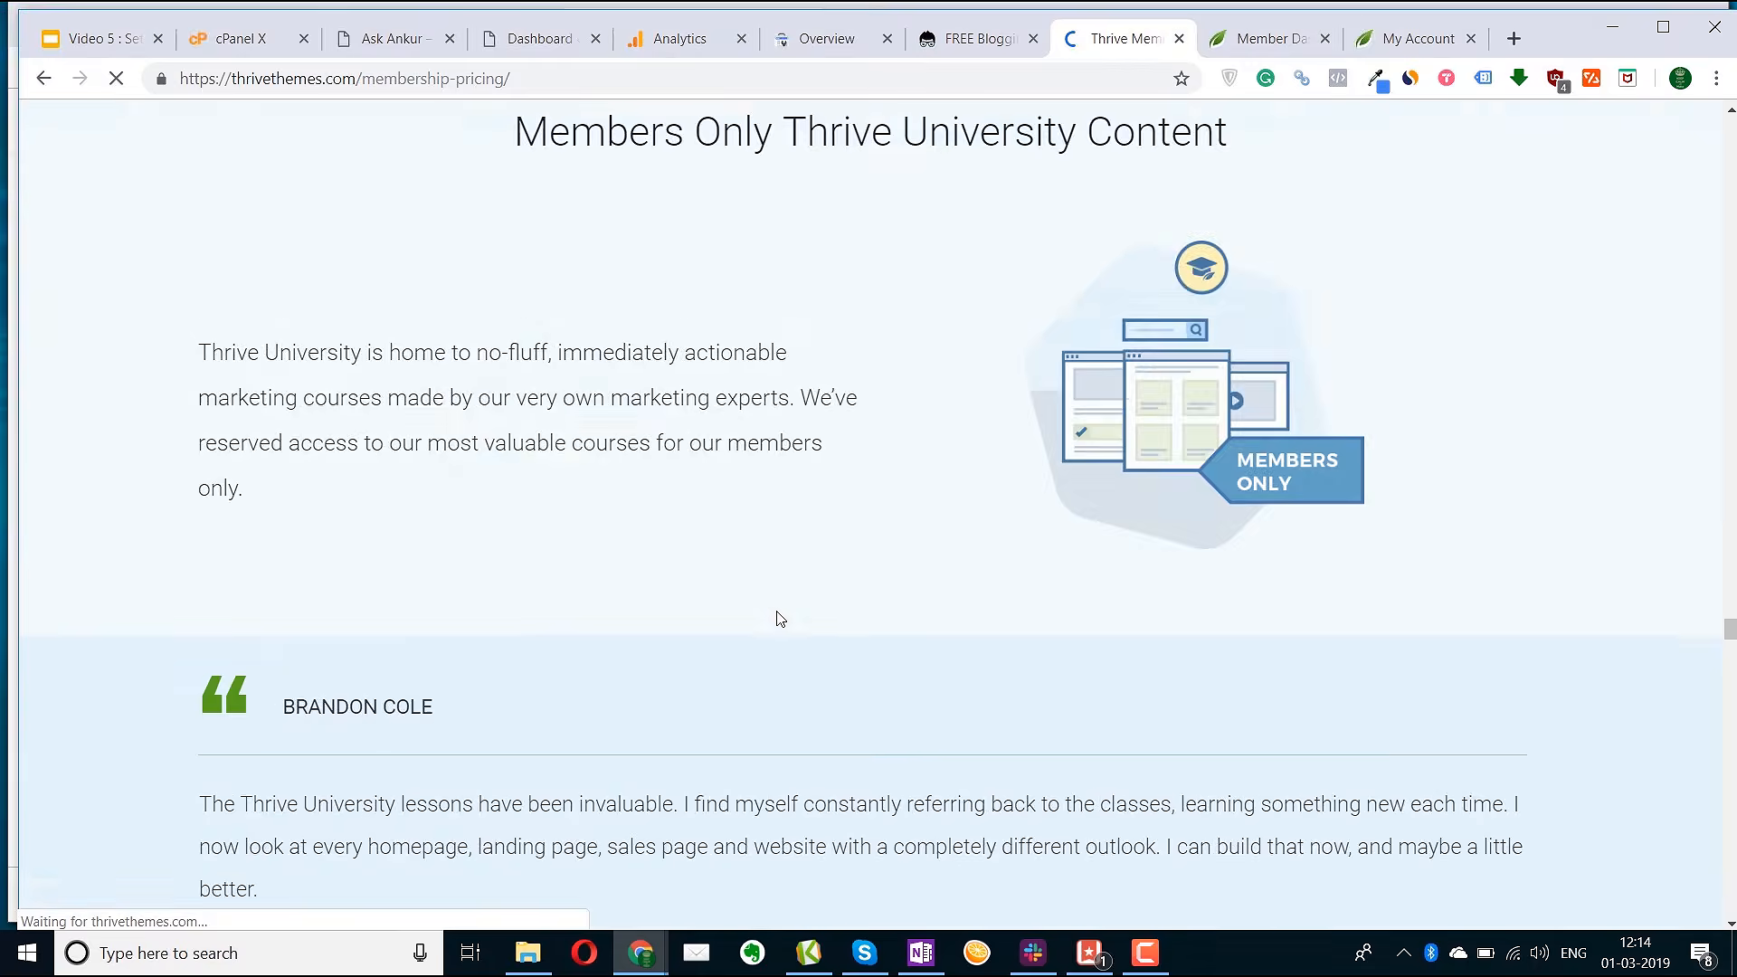
scroll(778, 612, up, 8)
scroll(778, 612, down, 15)
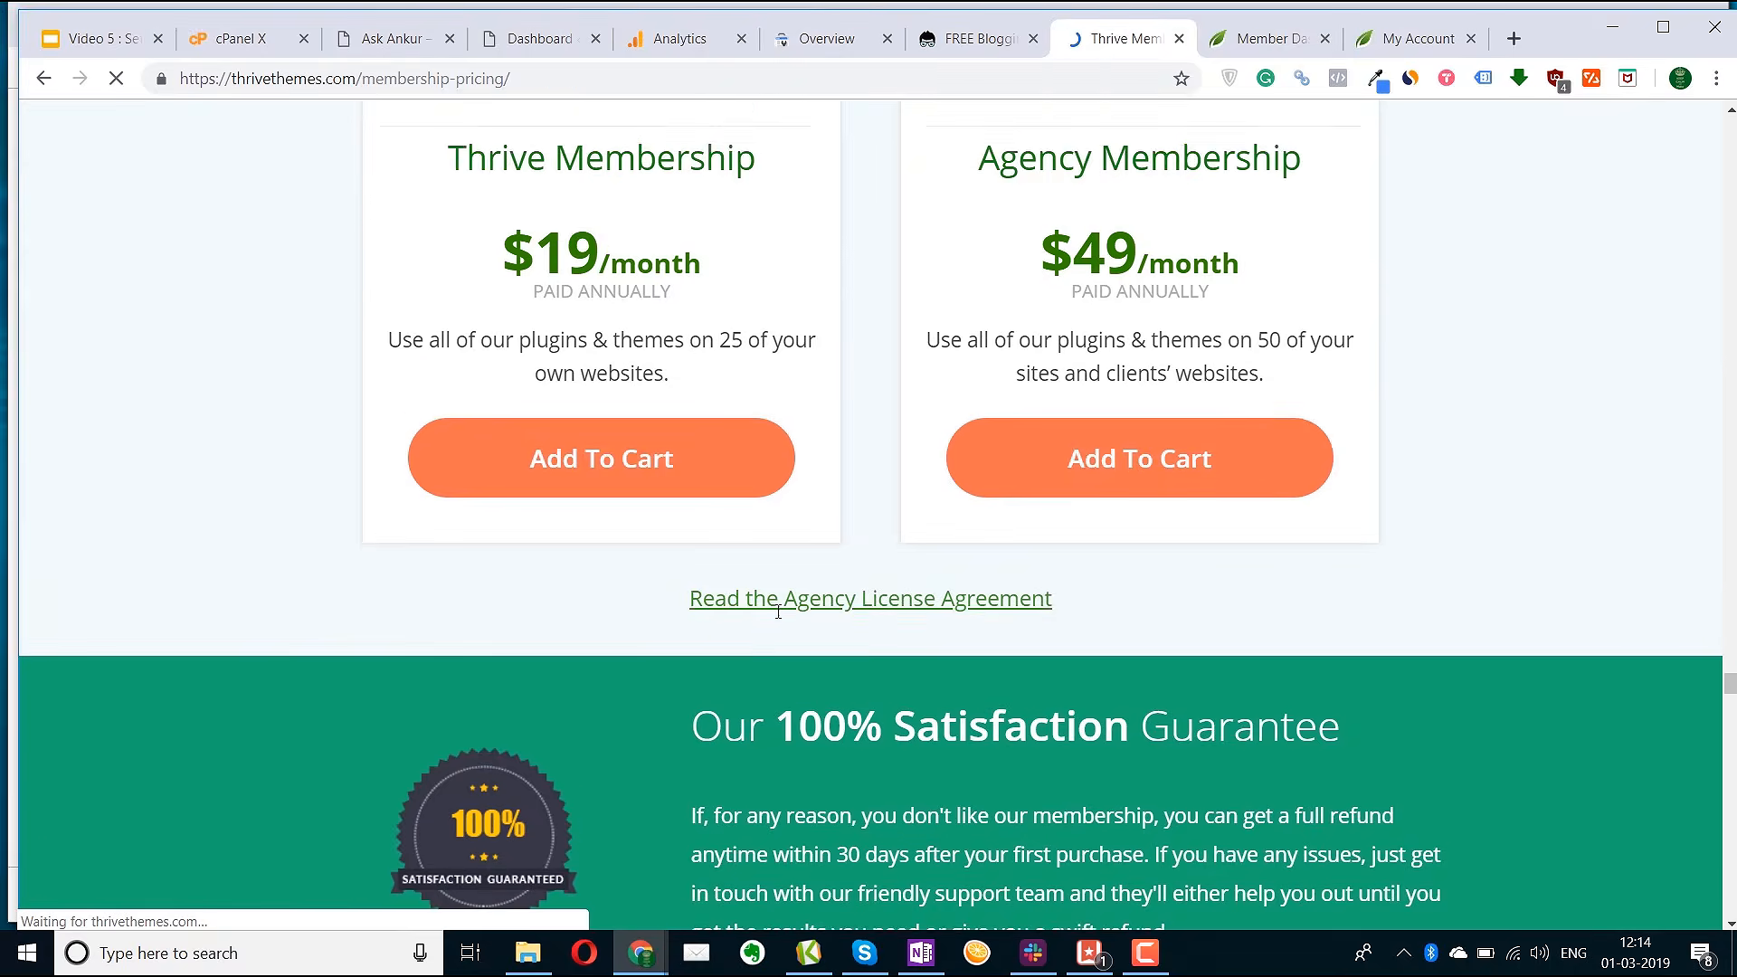
scroll(775, 612, up, 7)
scroll(818, 566, down, 3)
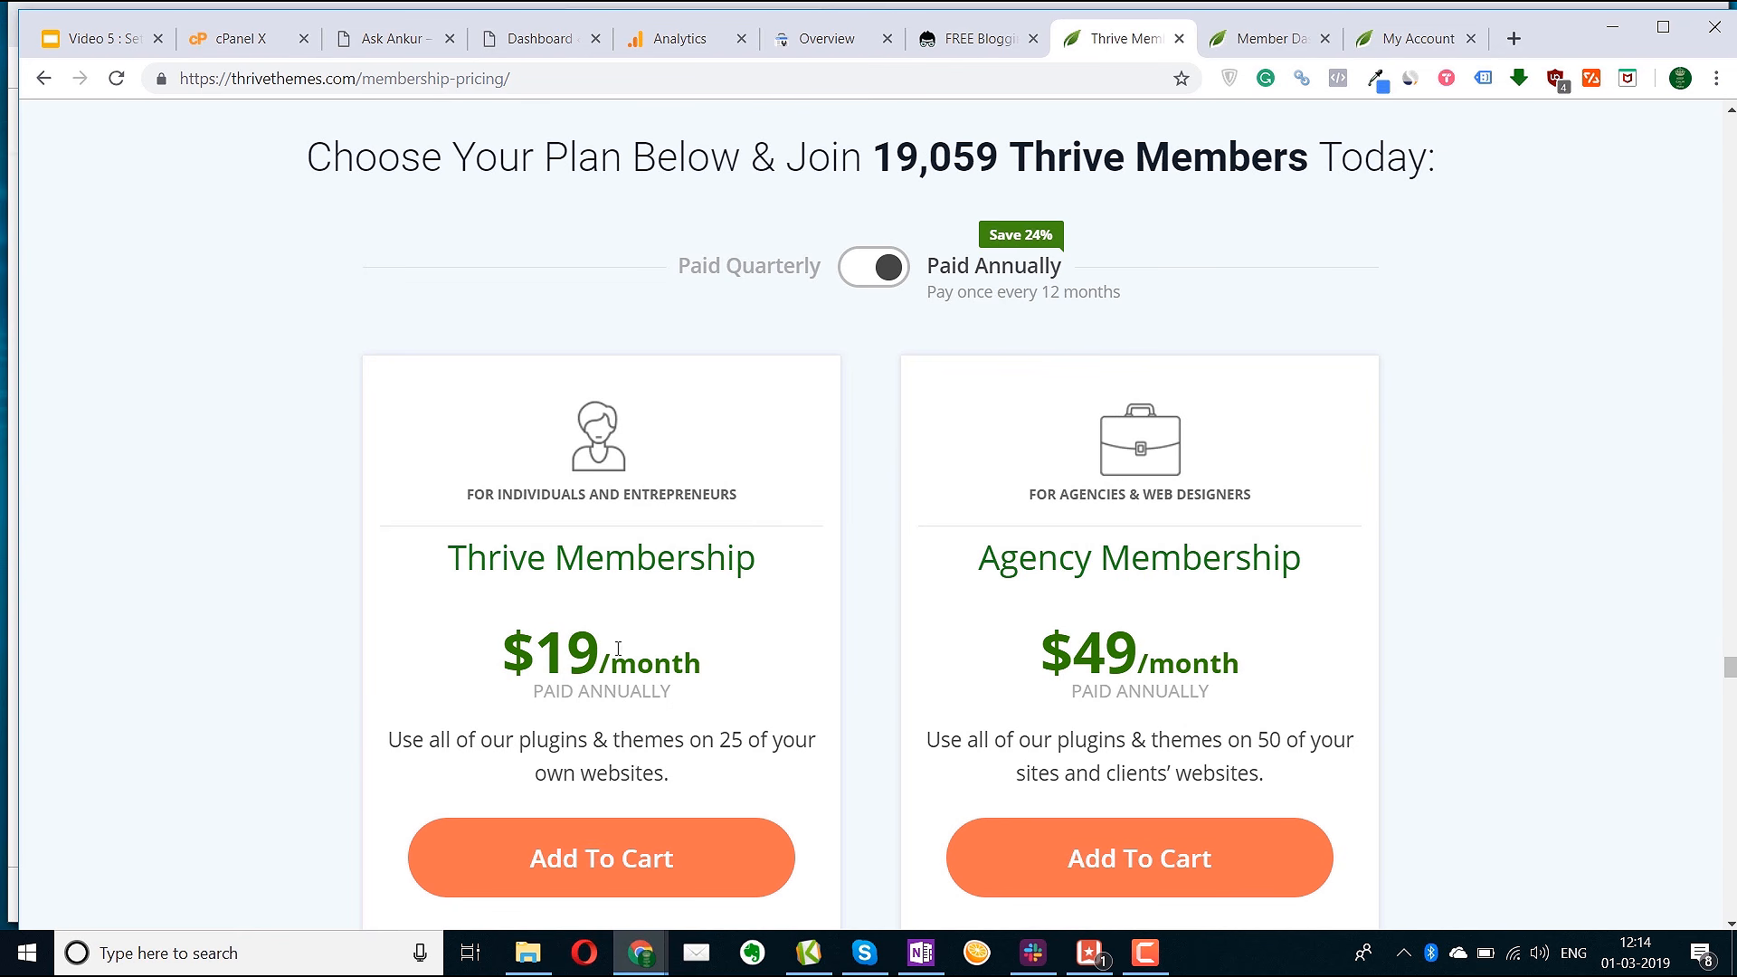
Compare quarterly against annual plan prices, then return to the Member Dashboard
click(854, 276)
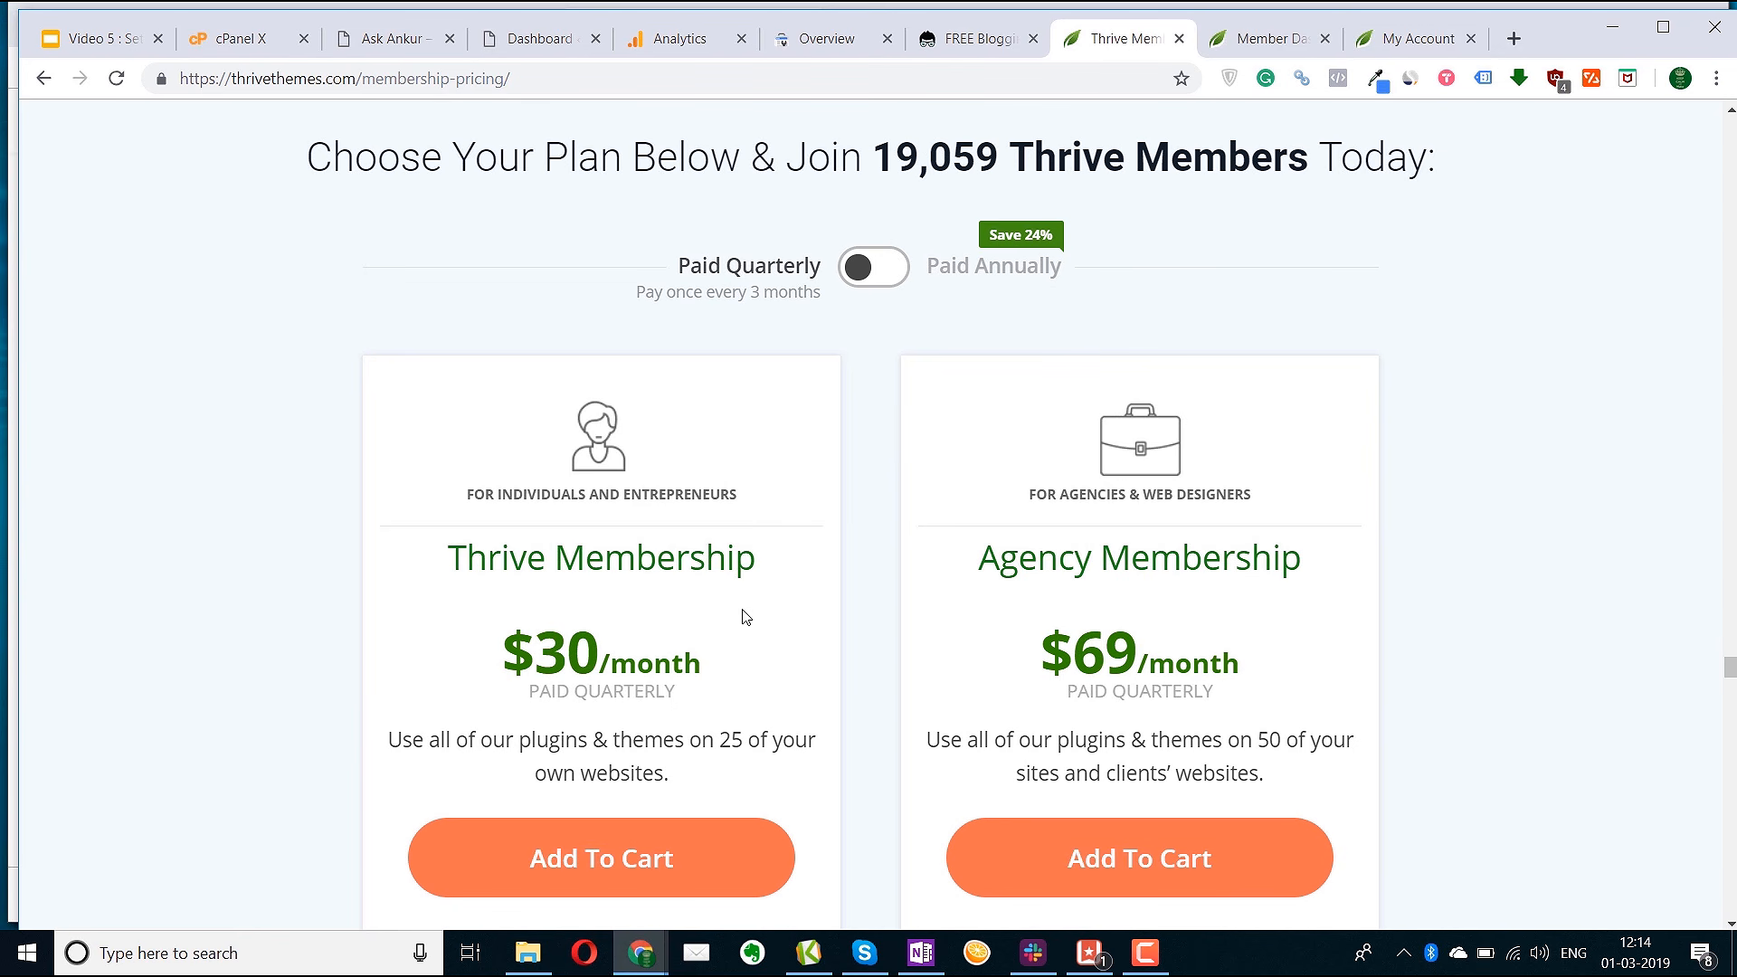
click(884, 273)
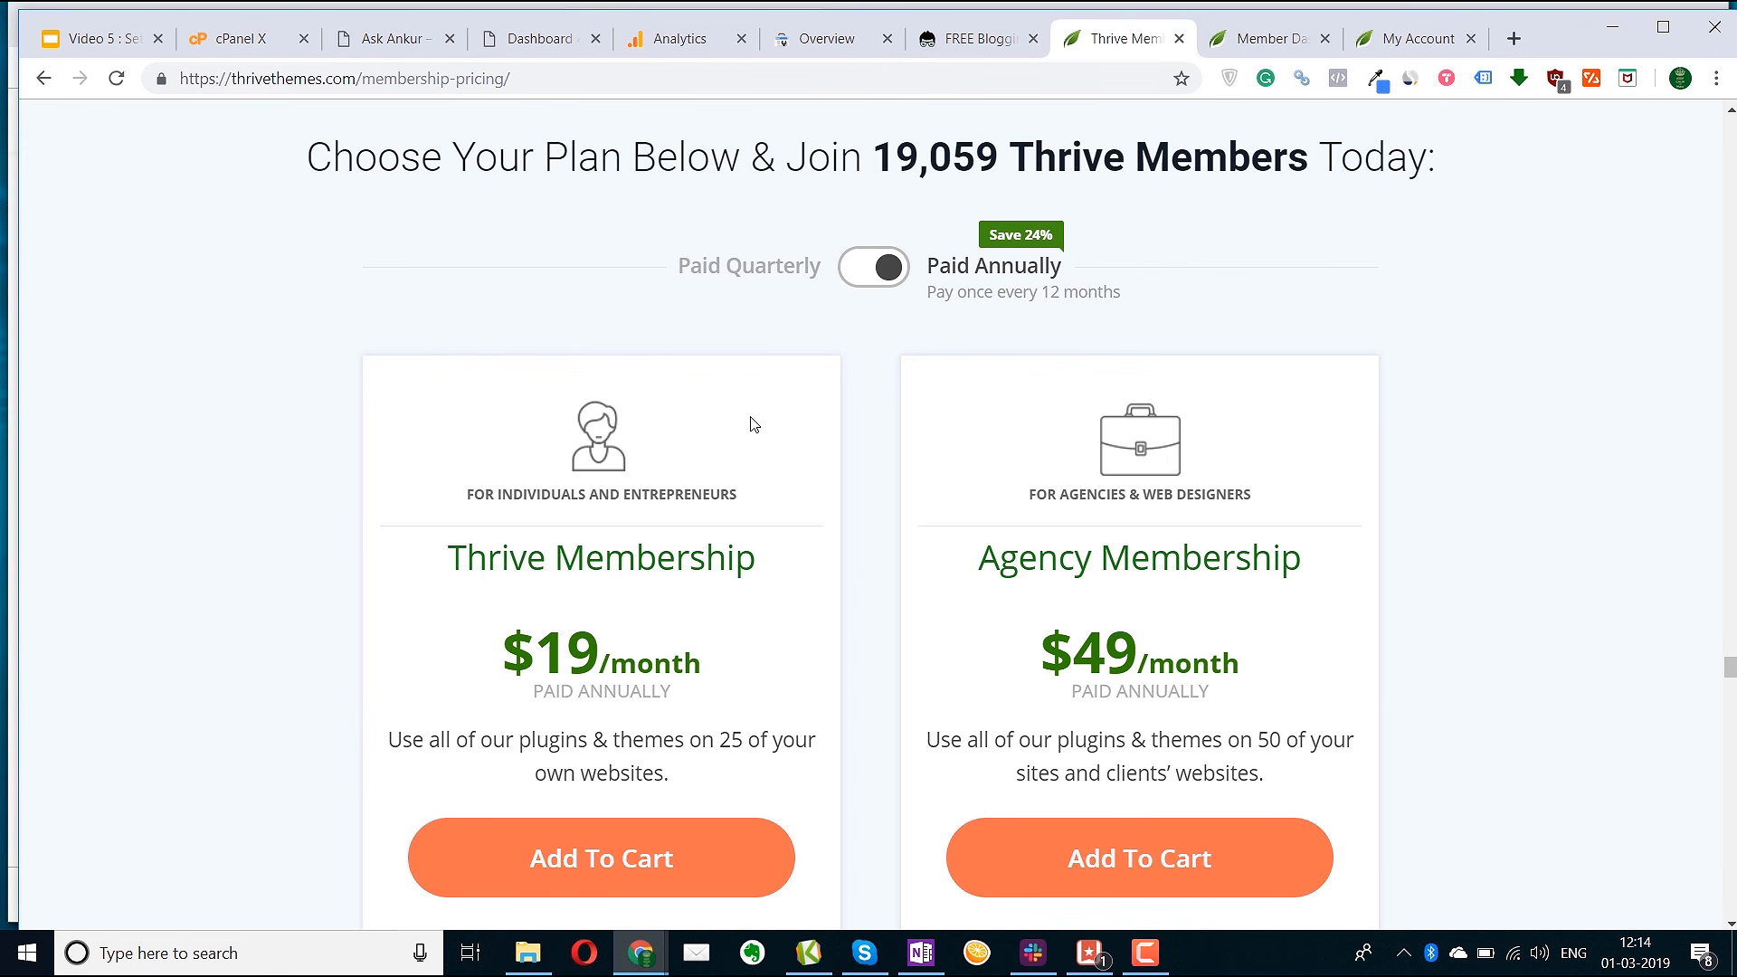
click(1281, 40)
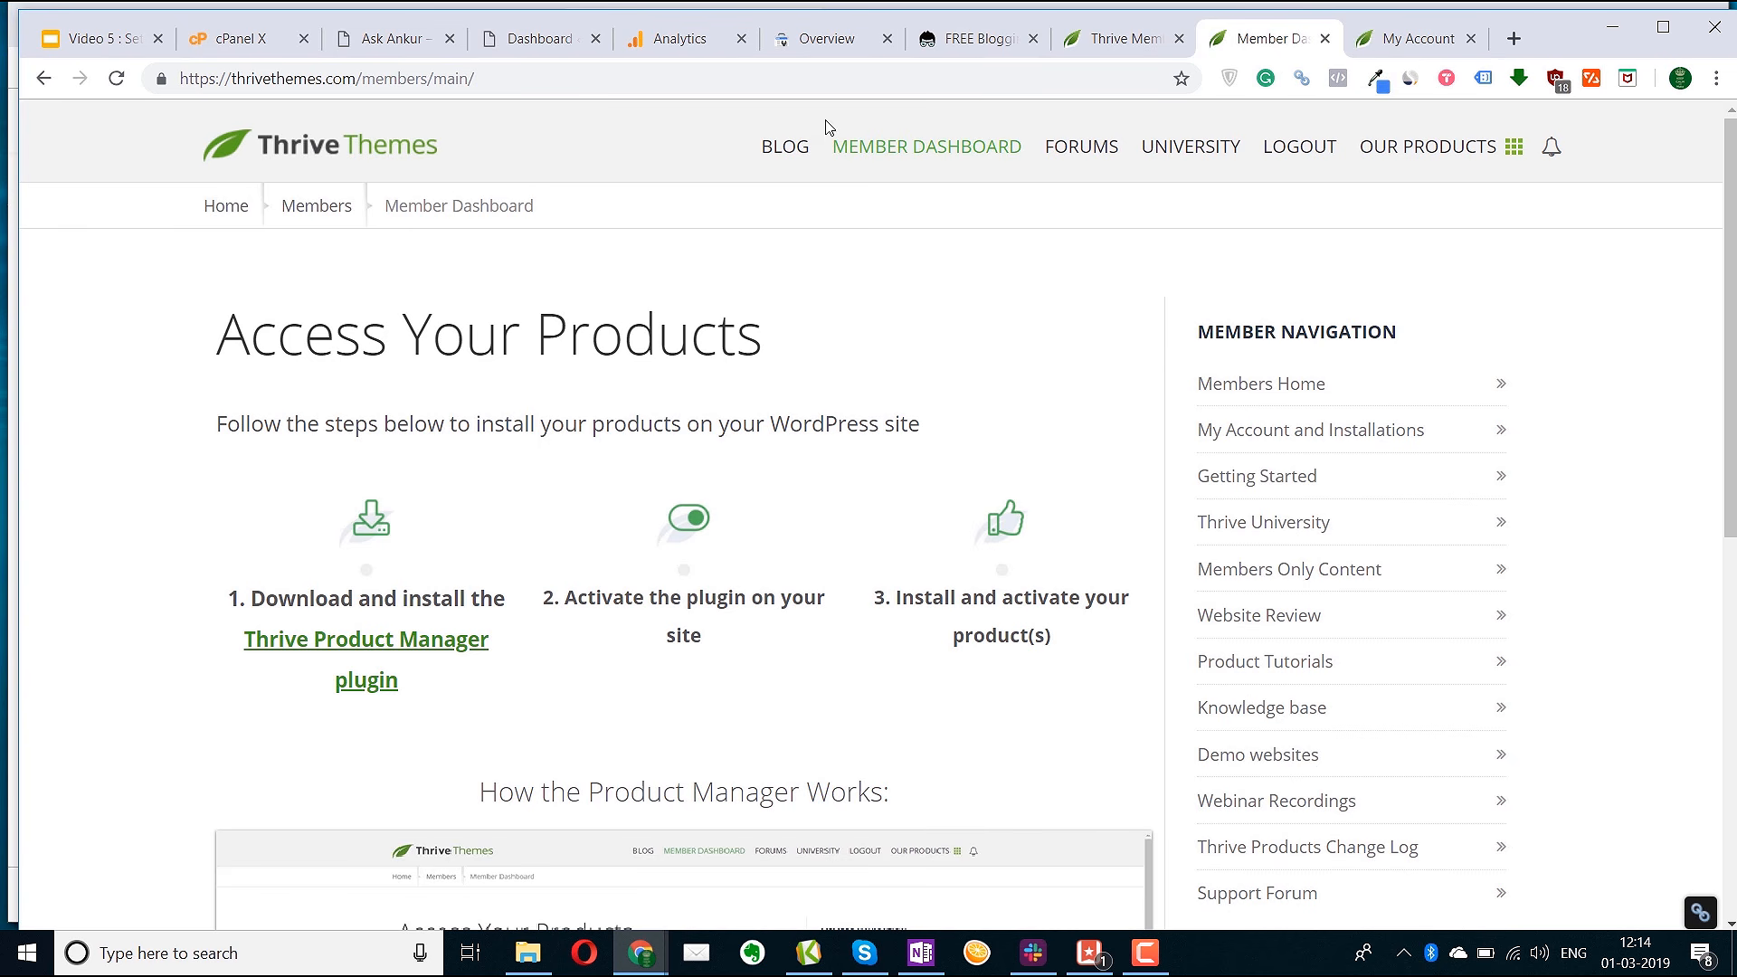
Download the Thrive Product Manager plugin zip and go to WordPress's Add New plugins page
click(360, 647)
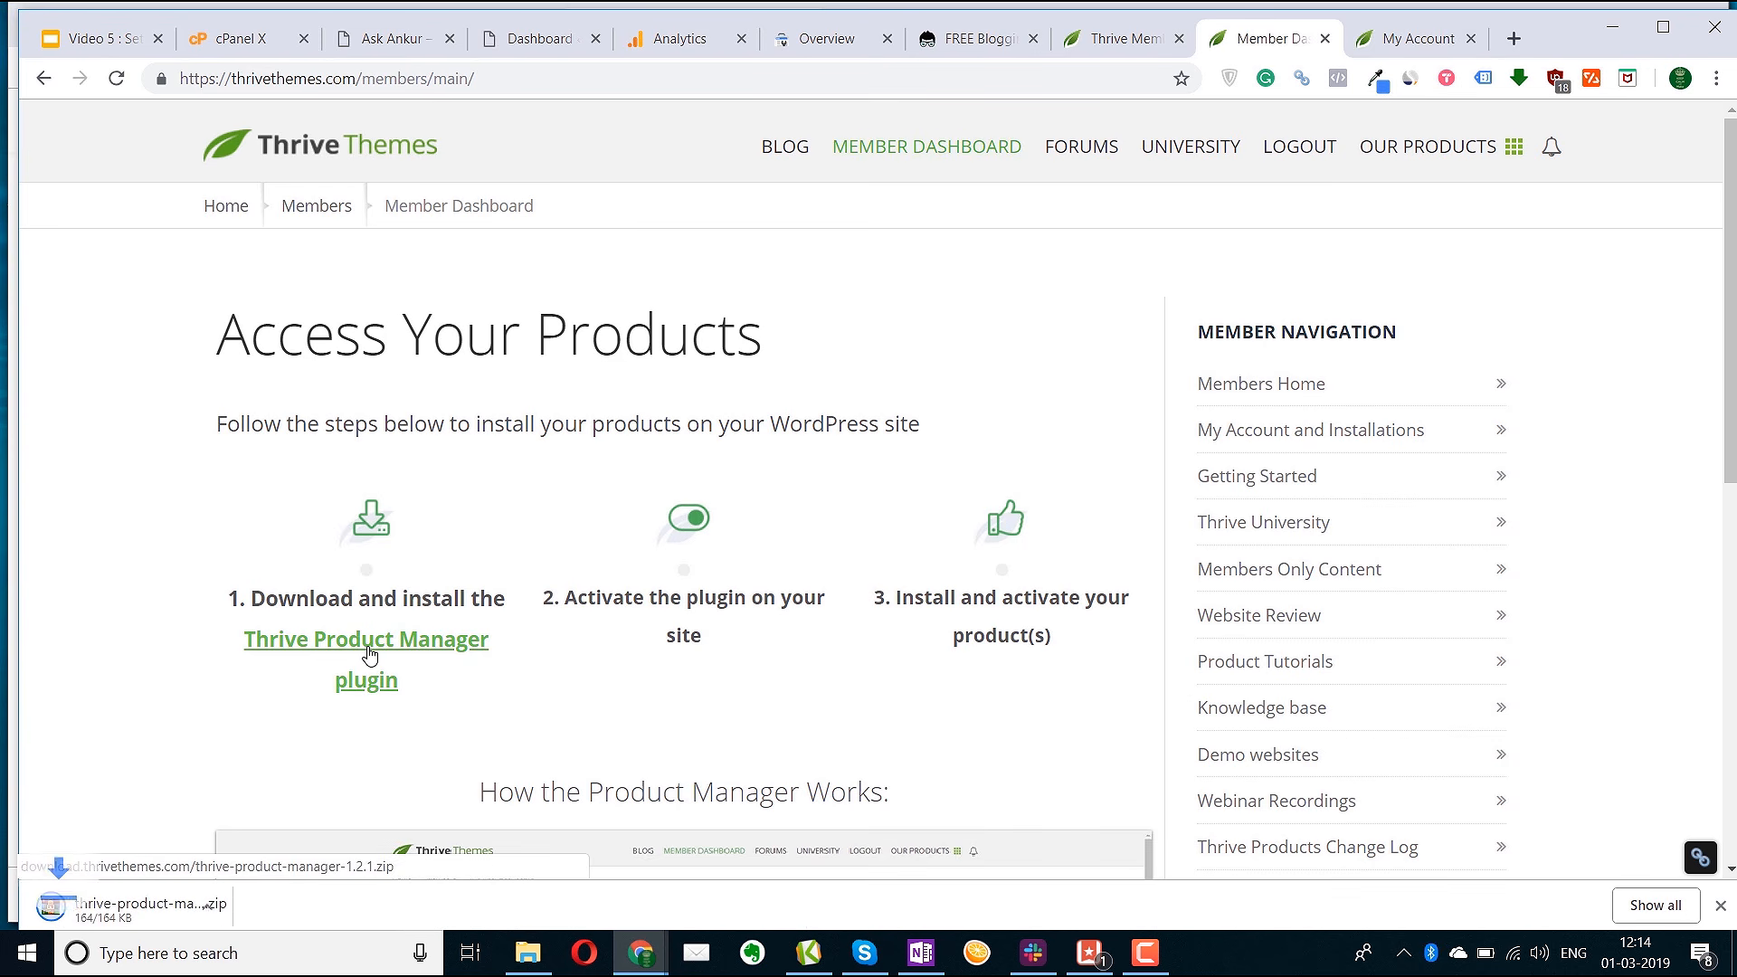
click(497, 40)
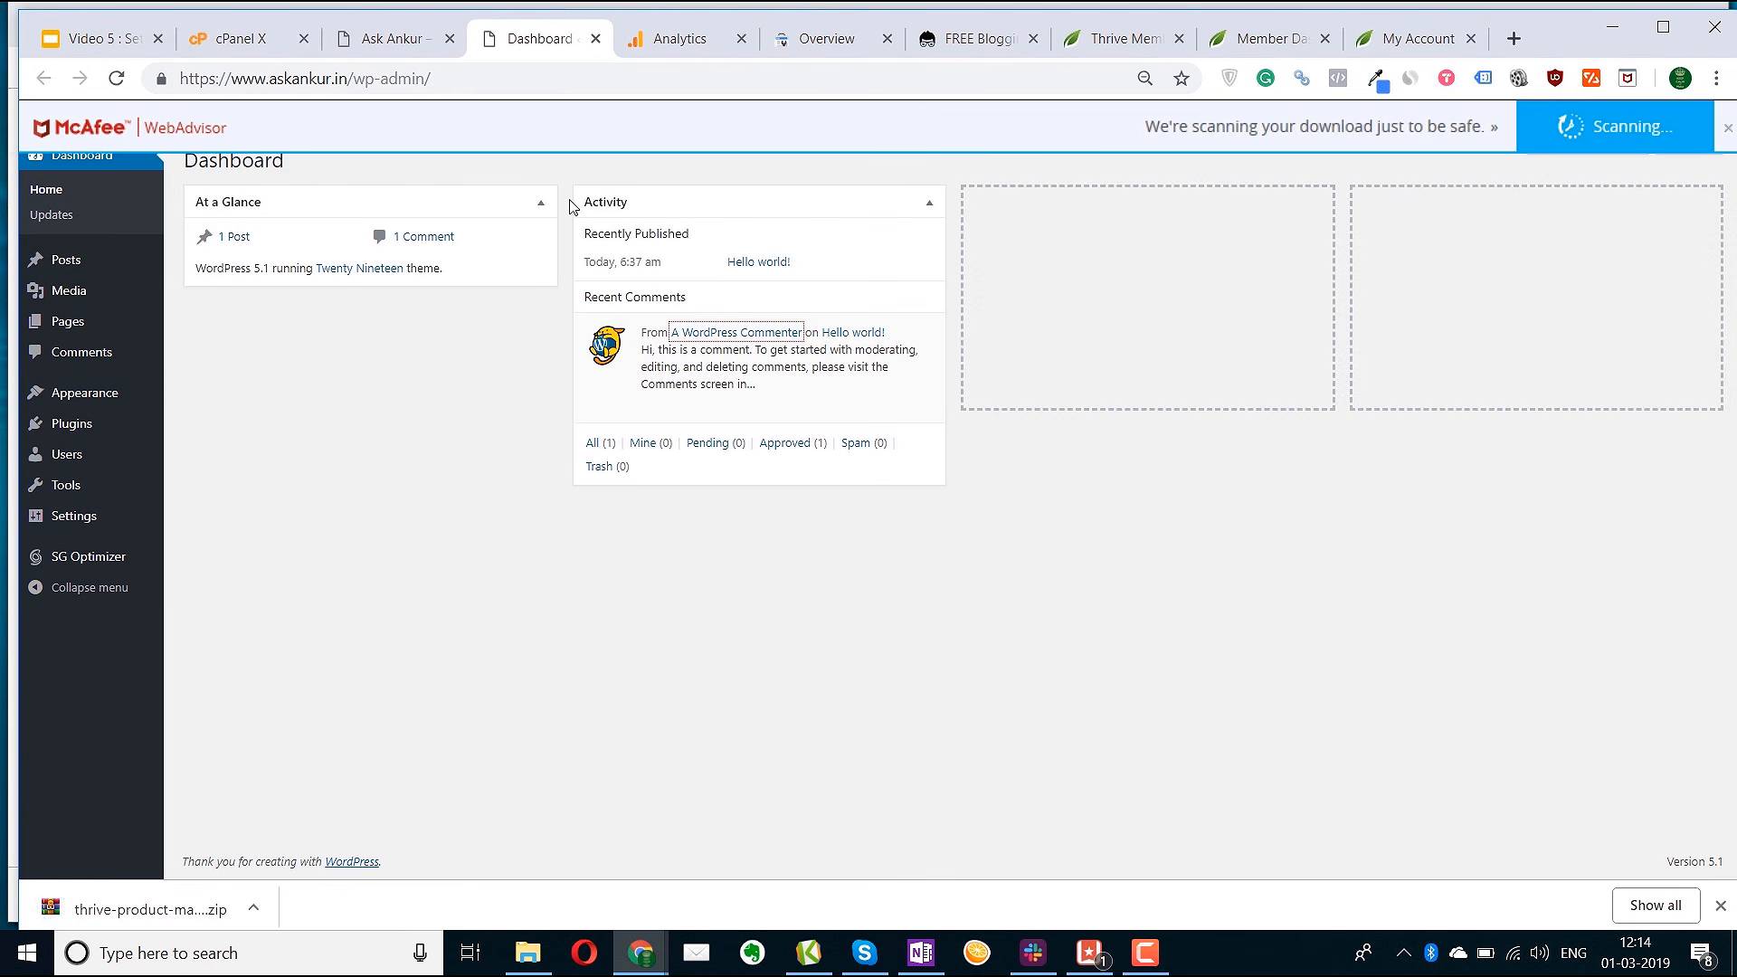
click(1721, 133)
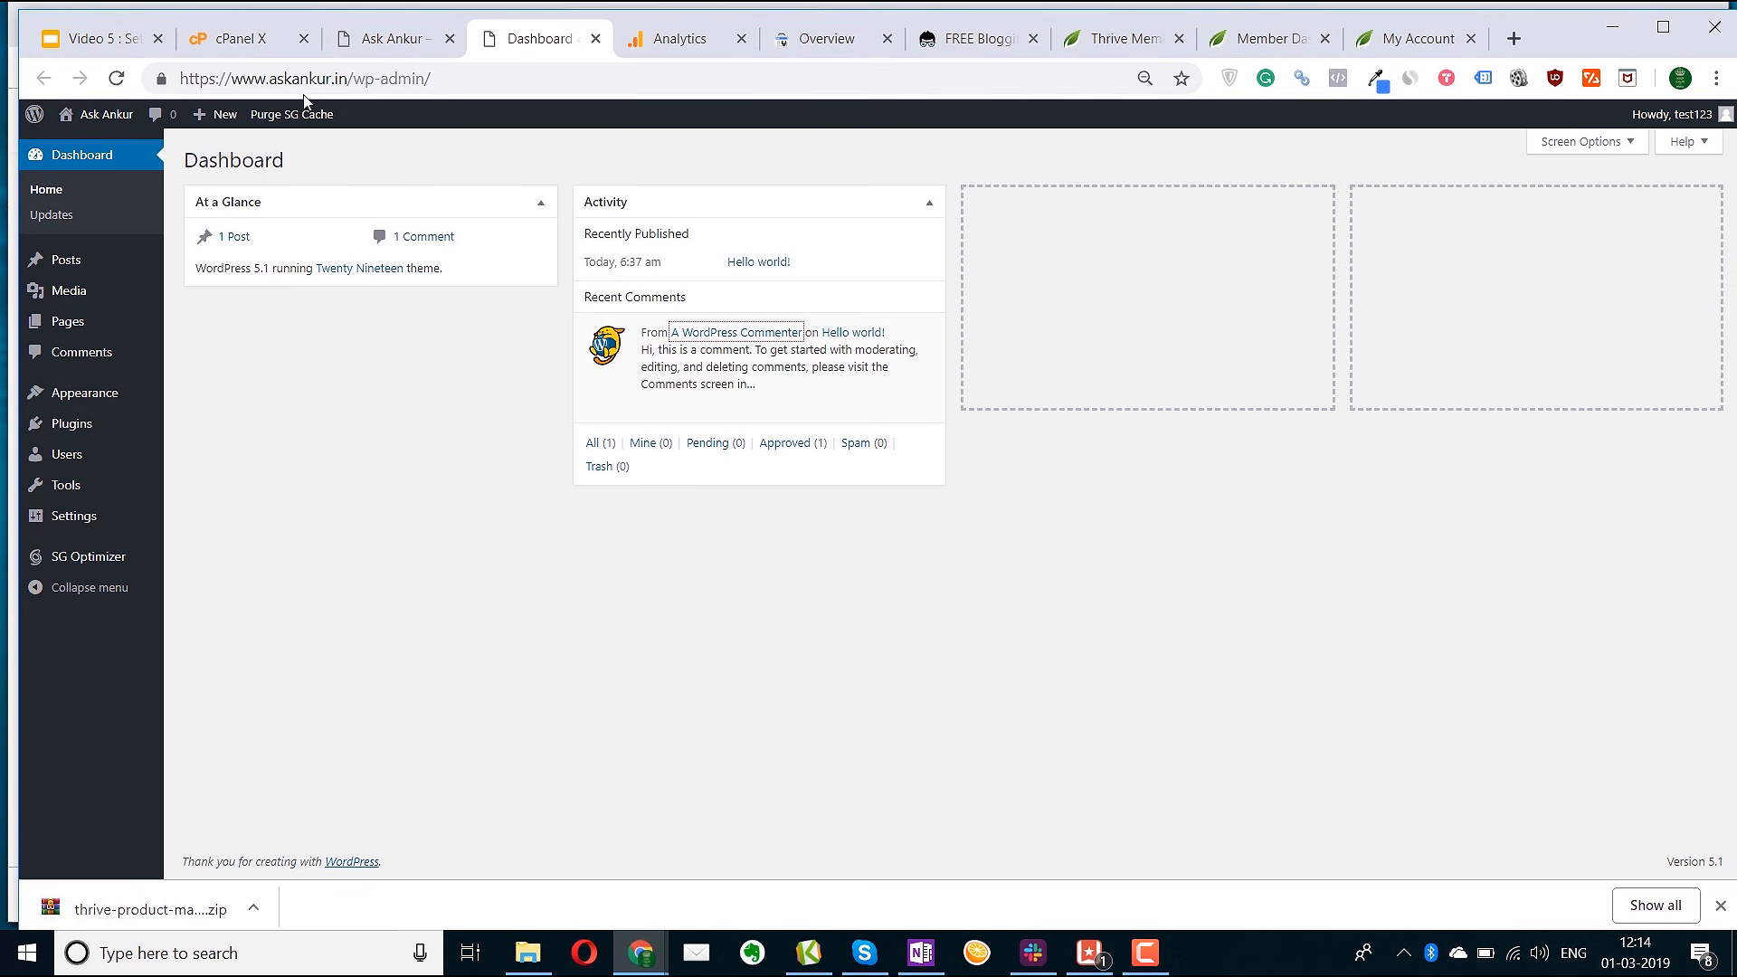
mouse_move(78, 425)
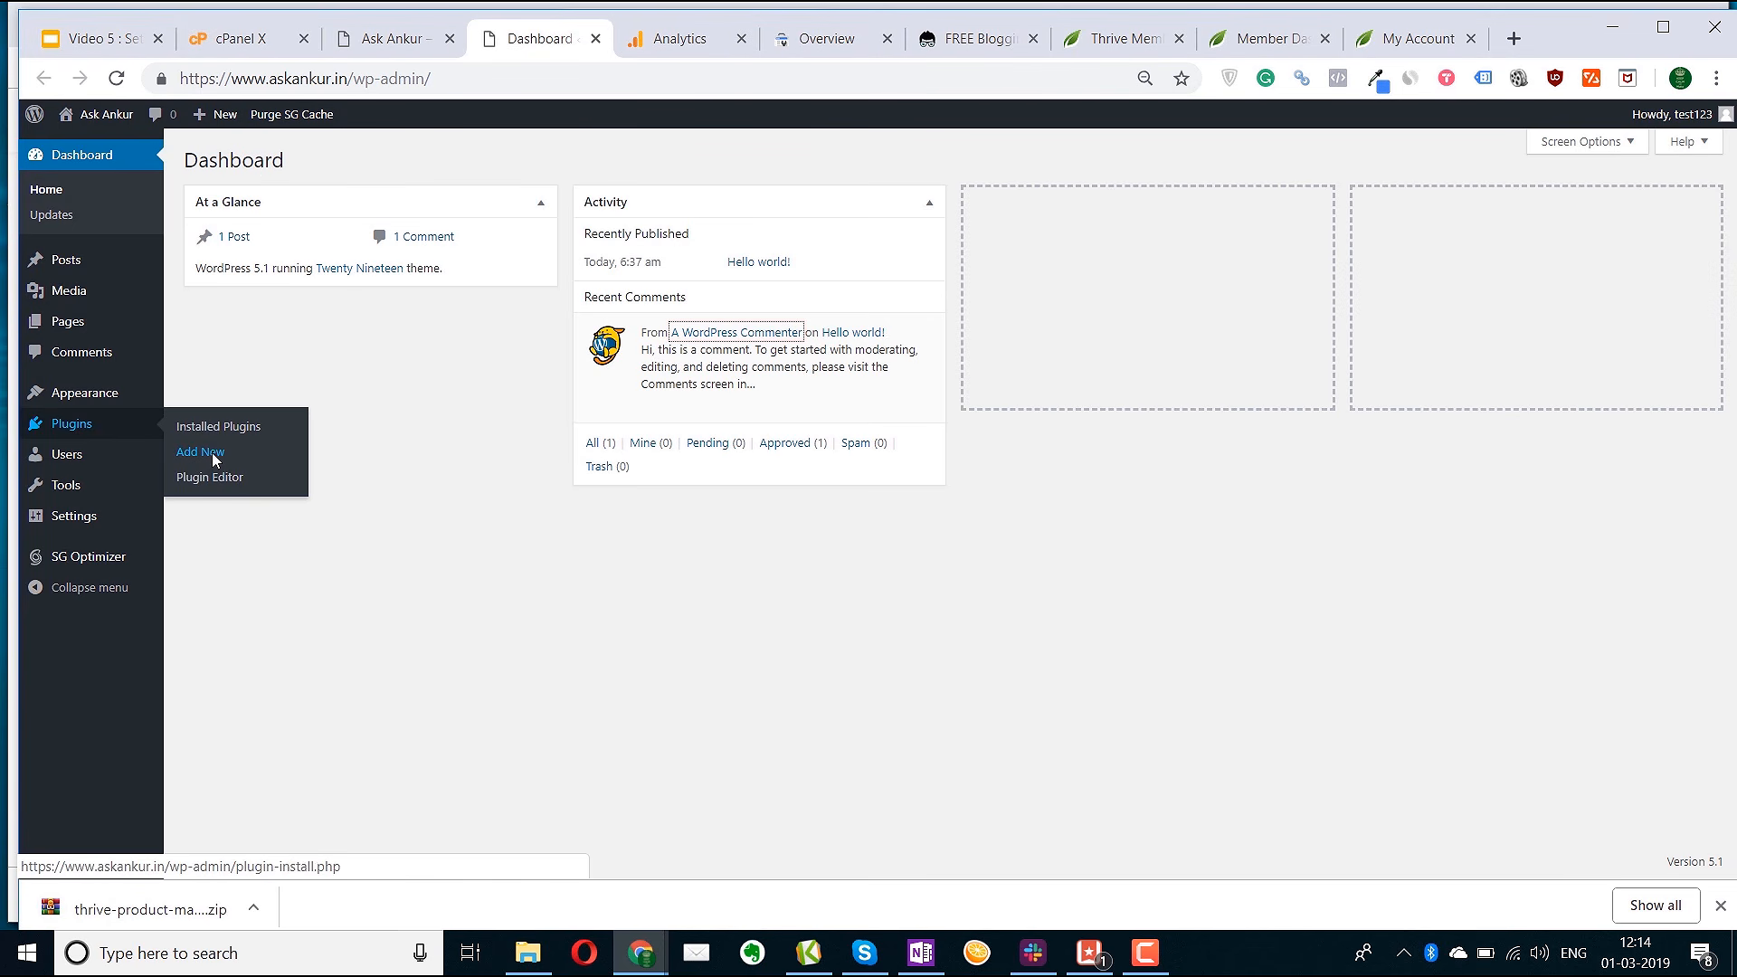
click(200, 451)
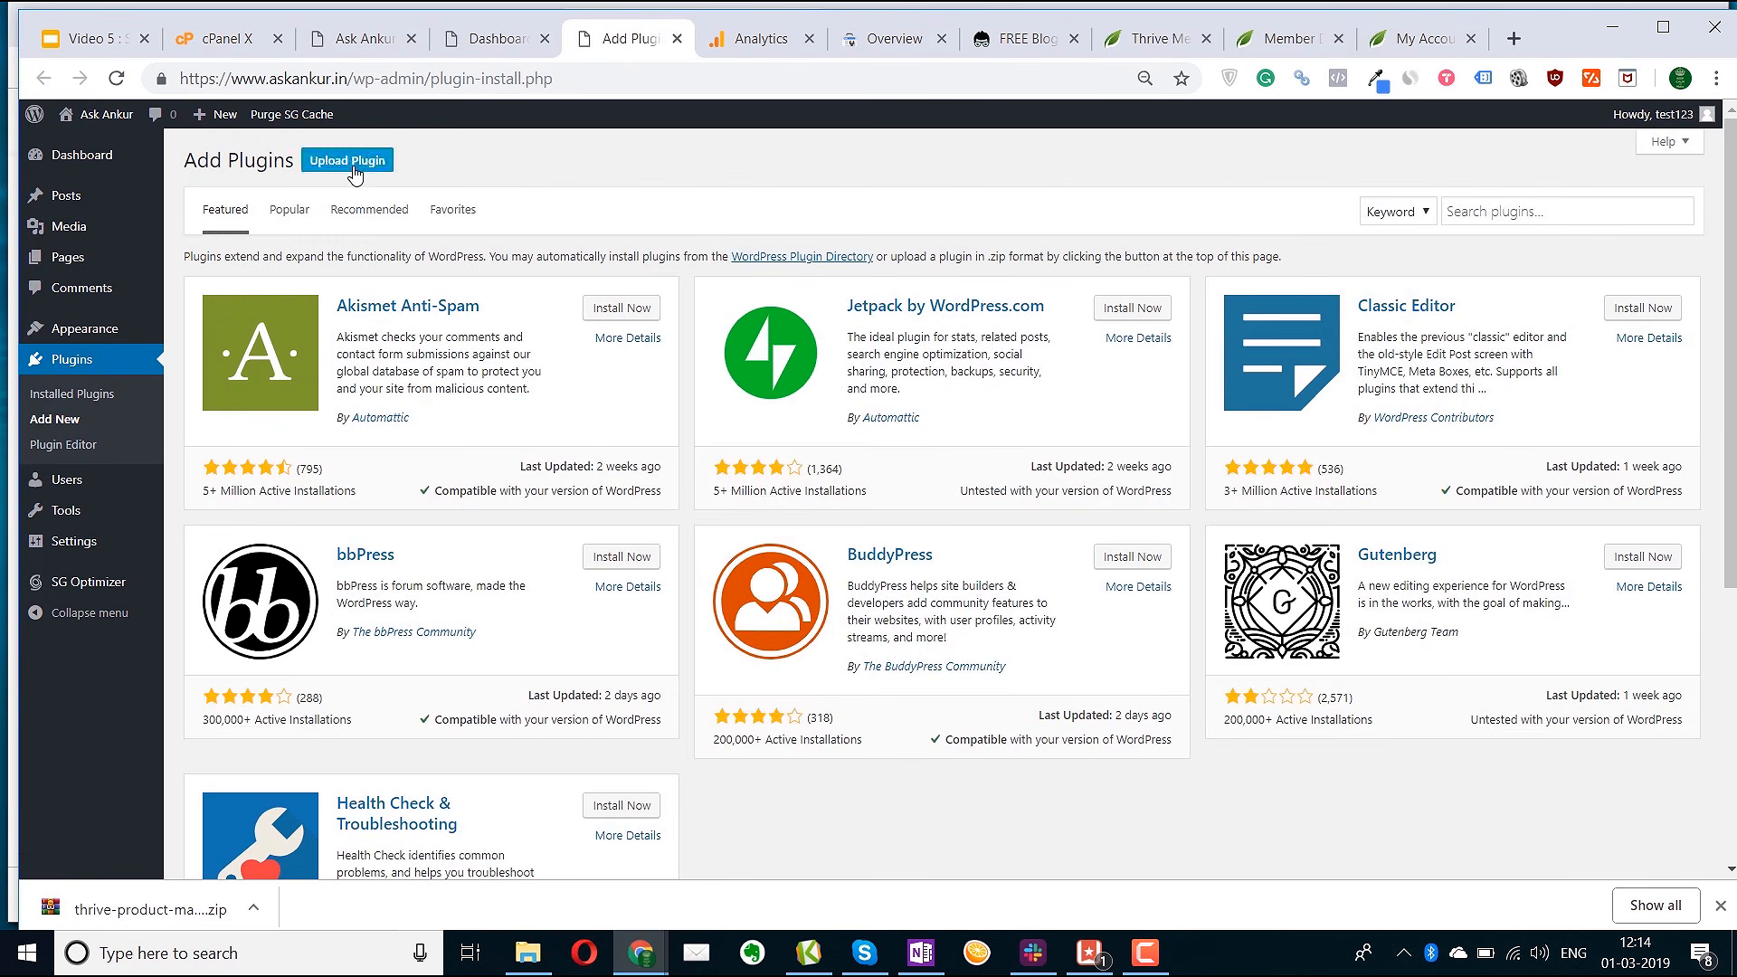
Upload the Thrive Product Manager zip, install it and activate it
click(347, 161)
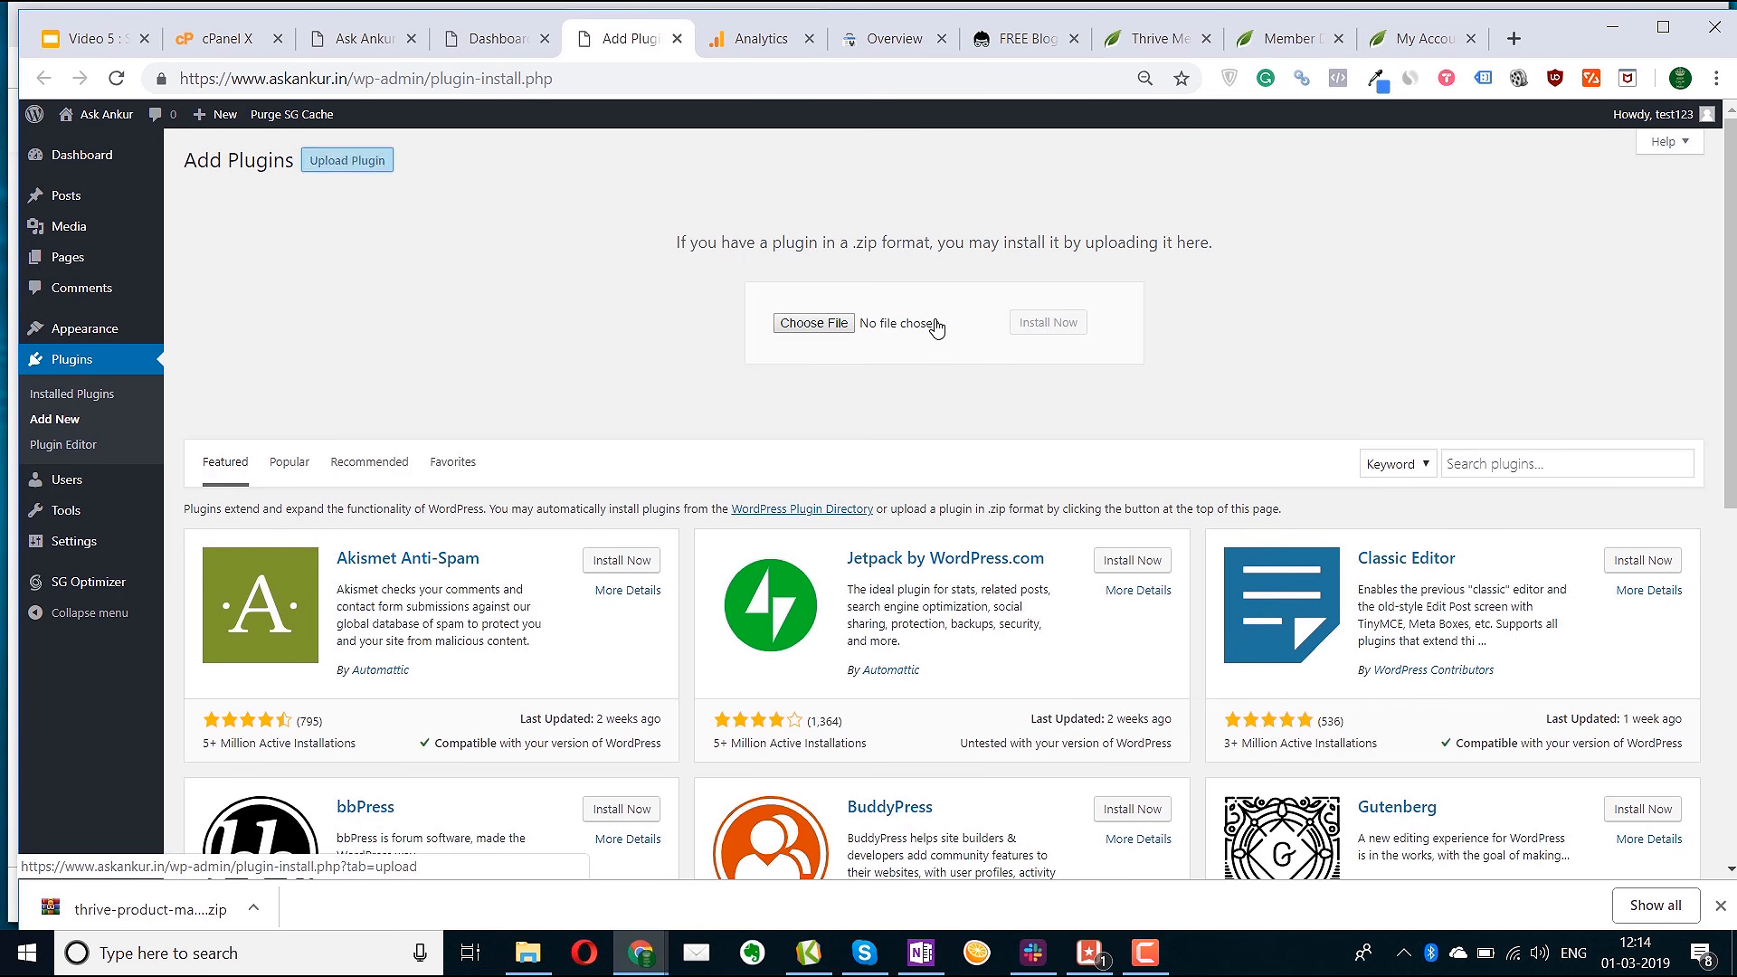
click(817, 323)
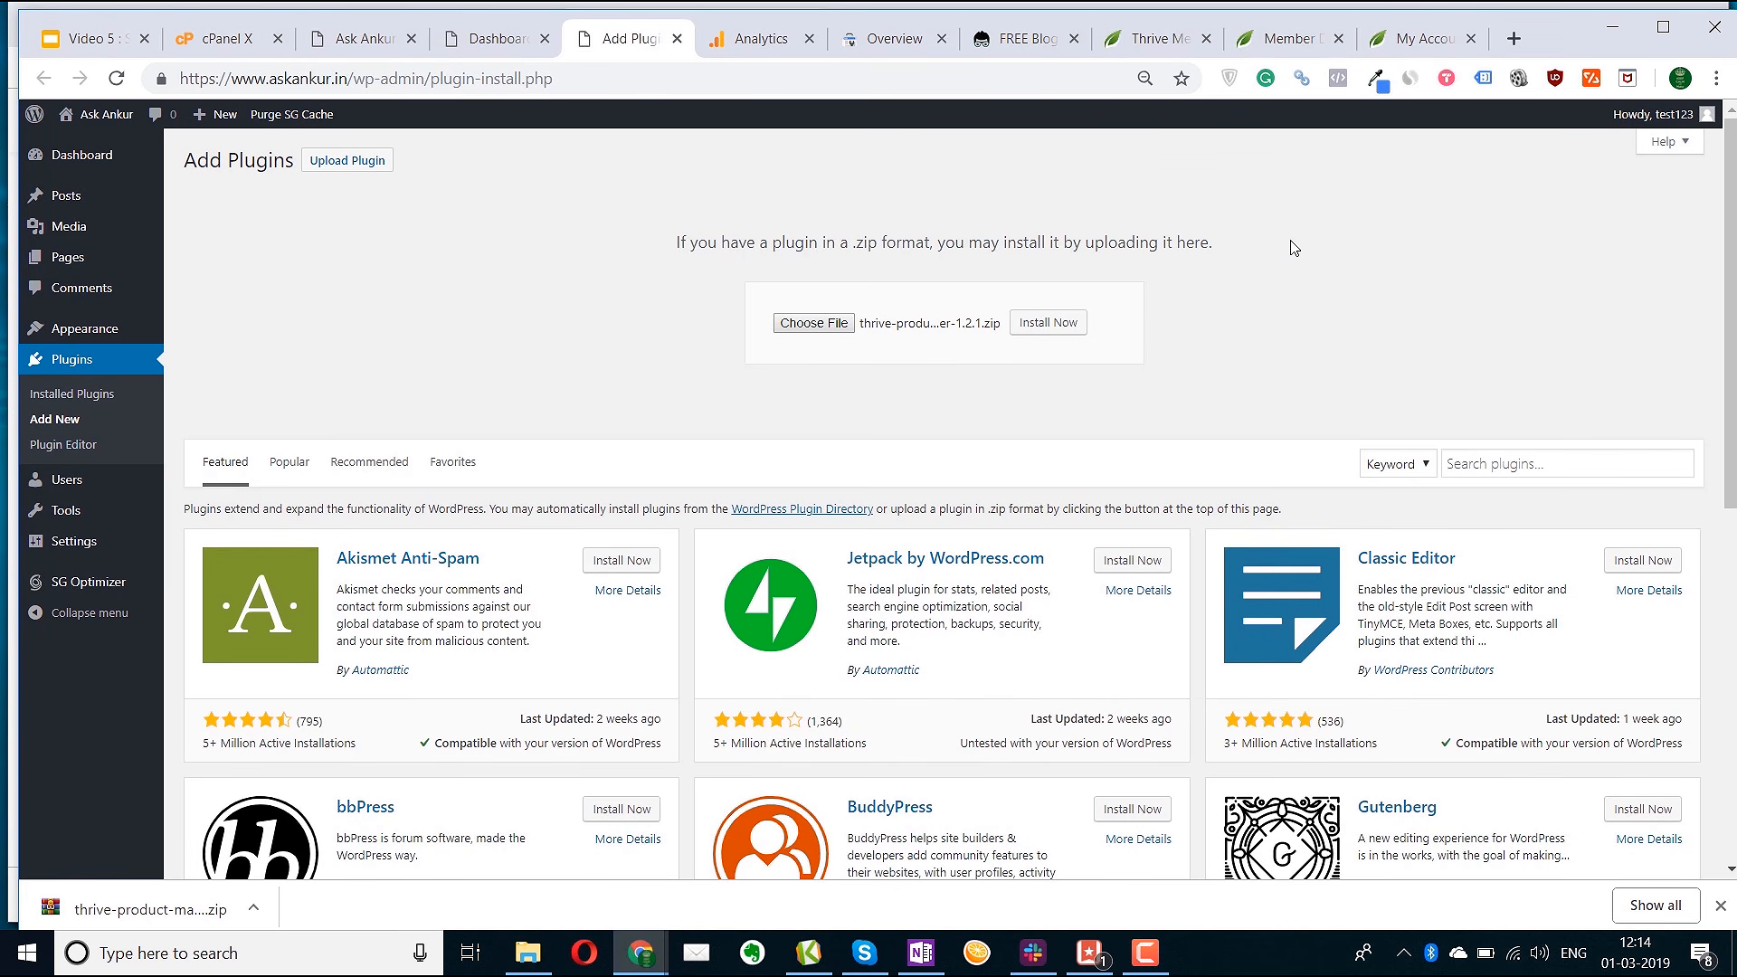
click(1066, 323)
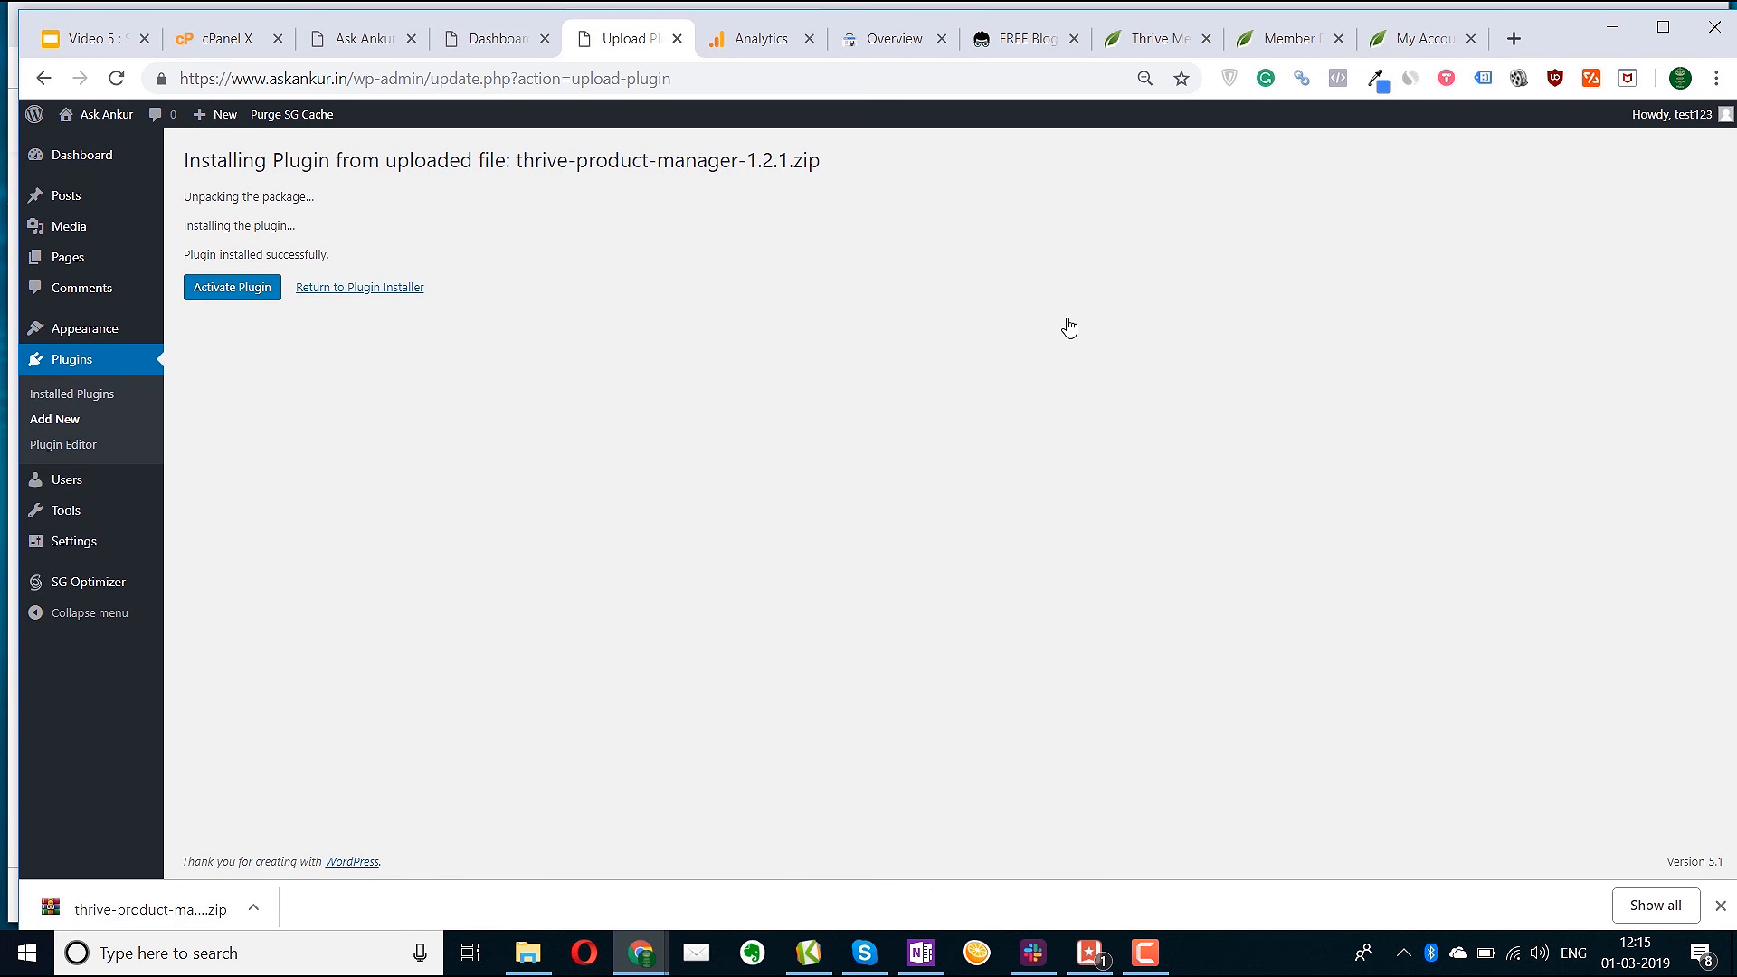
click(223, 297)
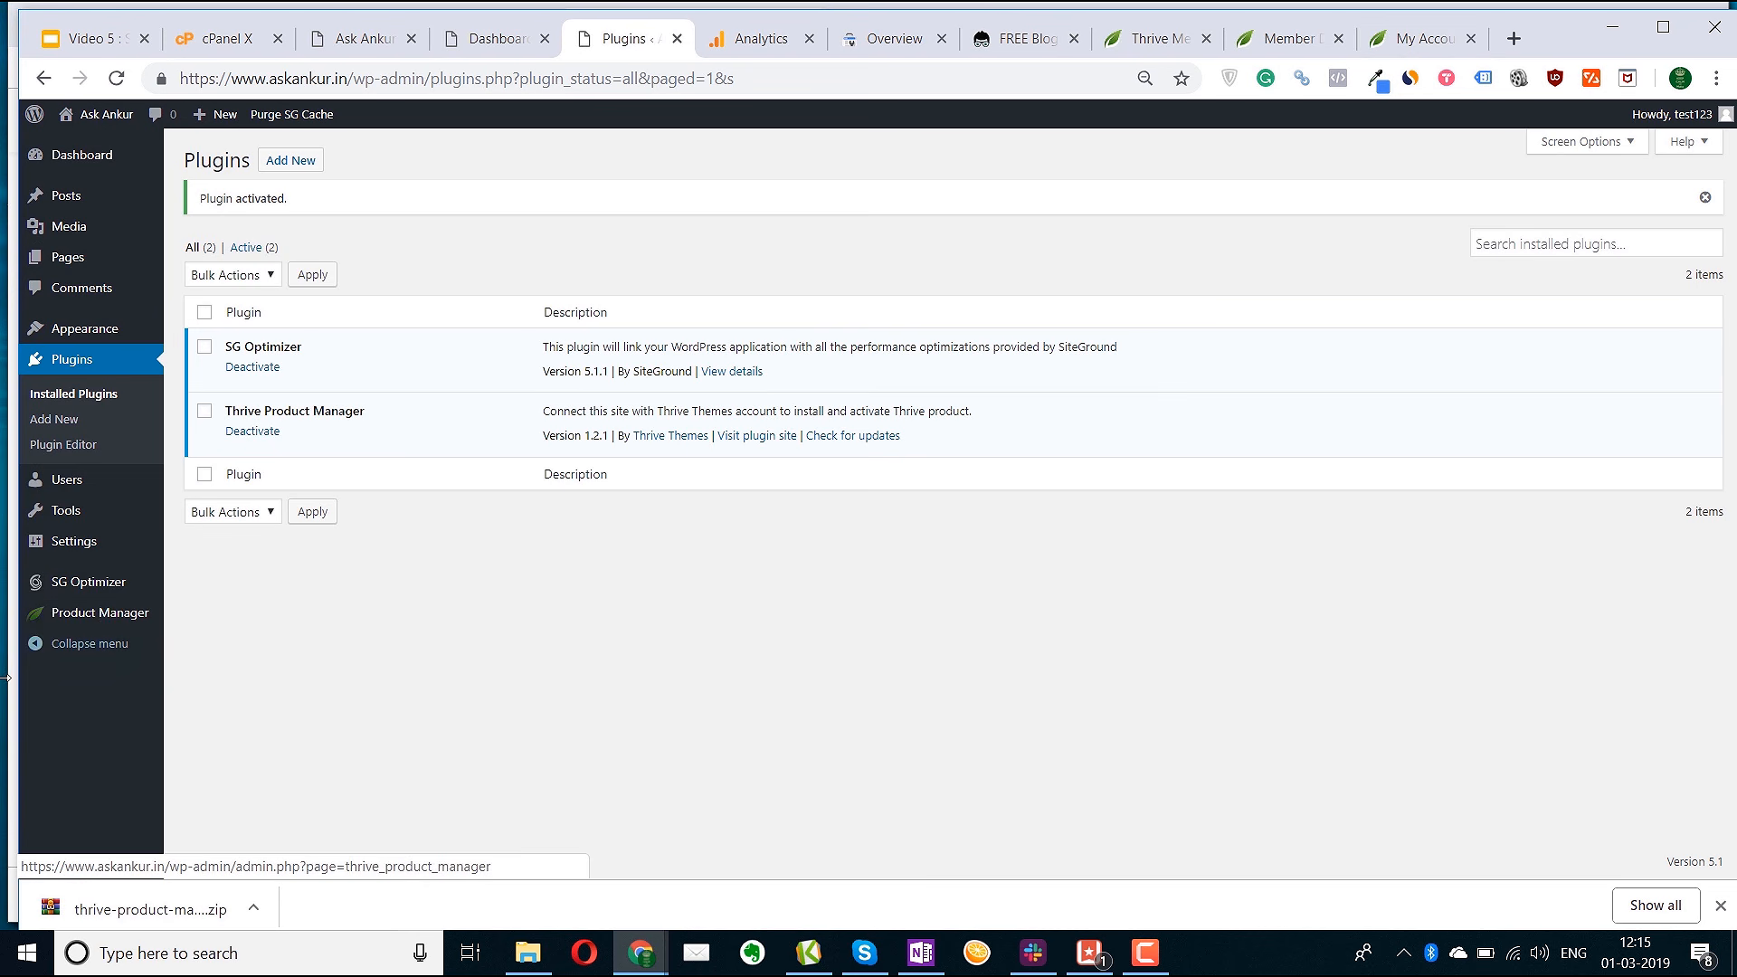
Log Product Manager into the Thrive Themes account and select Thrive Leads, Thrive Architect and Rise
click(101, 616)
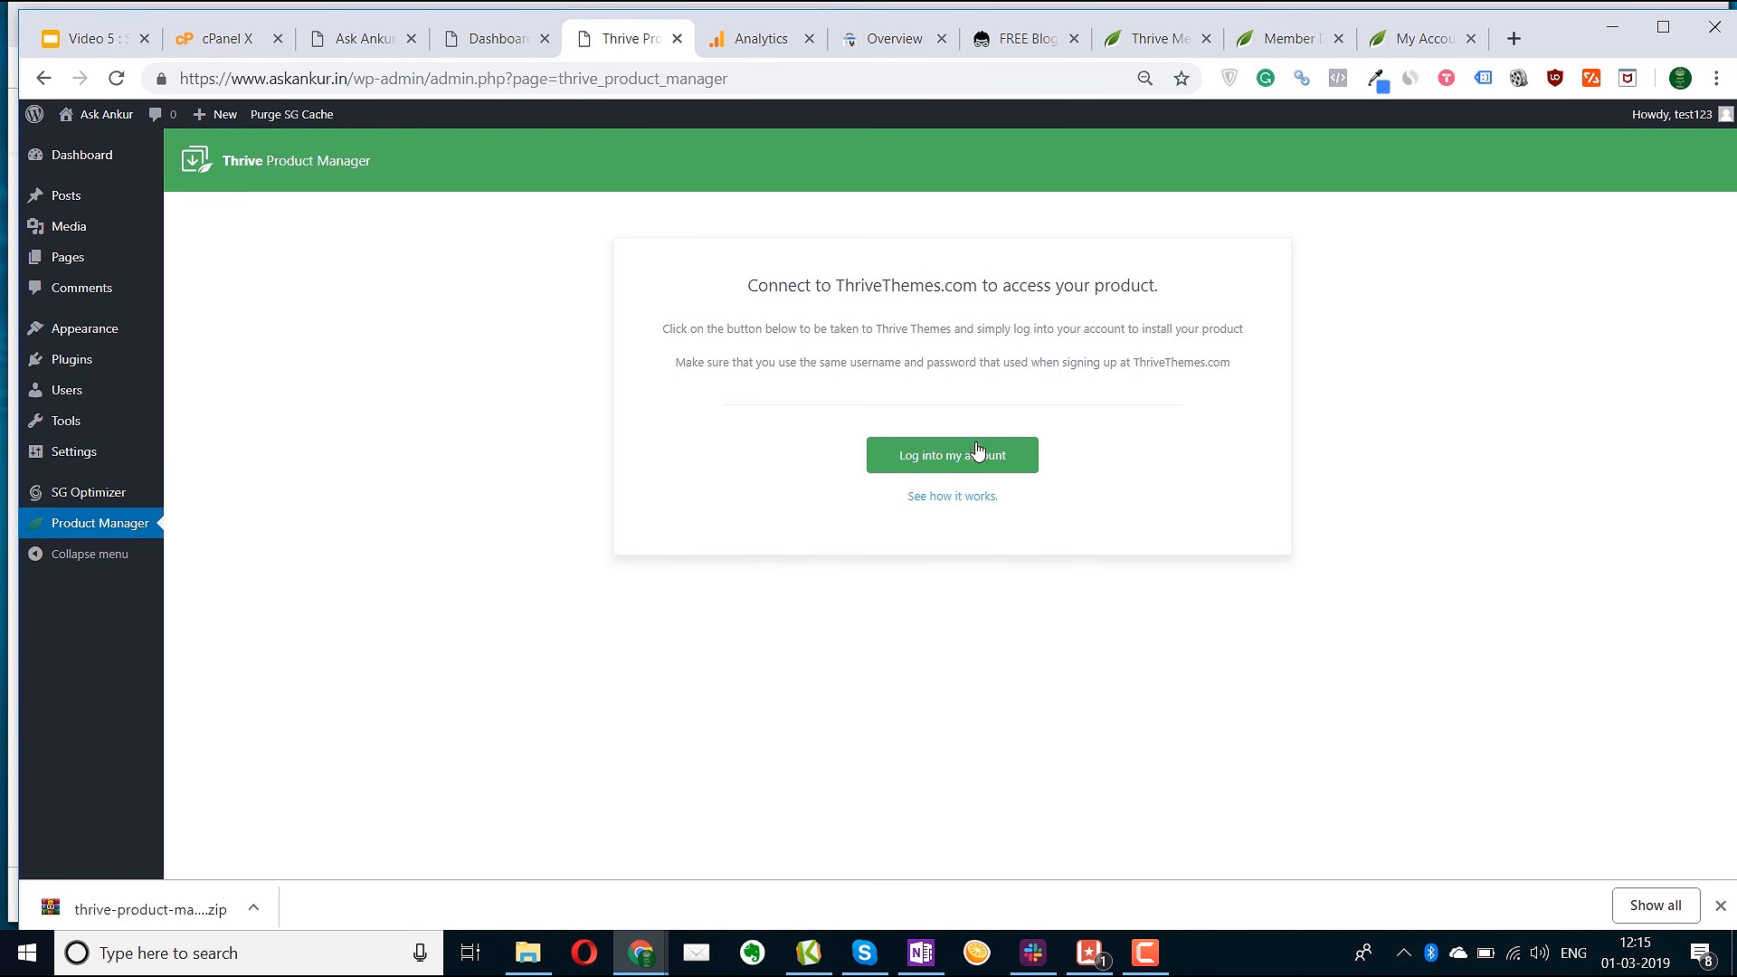
click(927, 462)
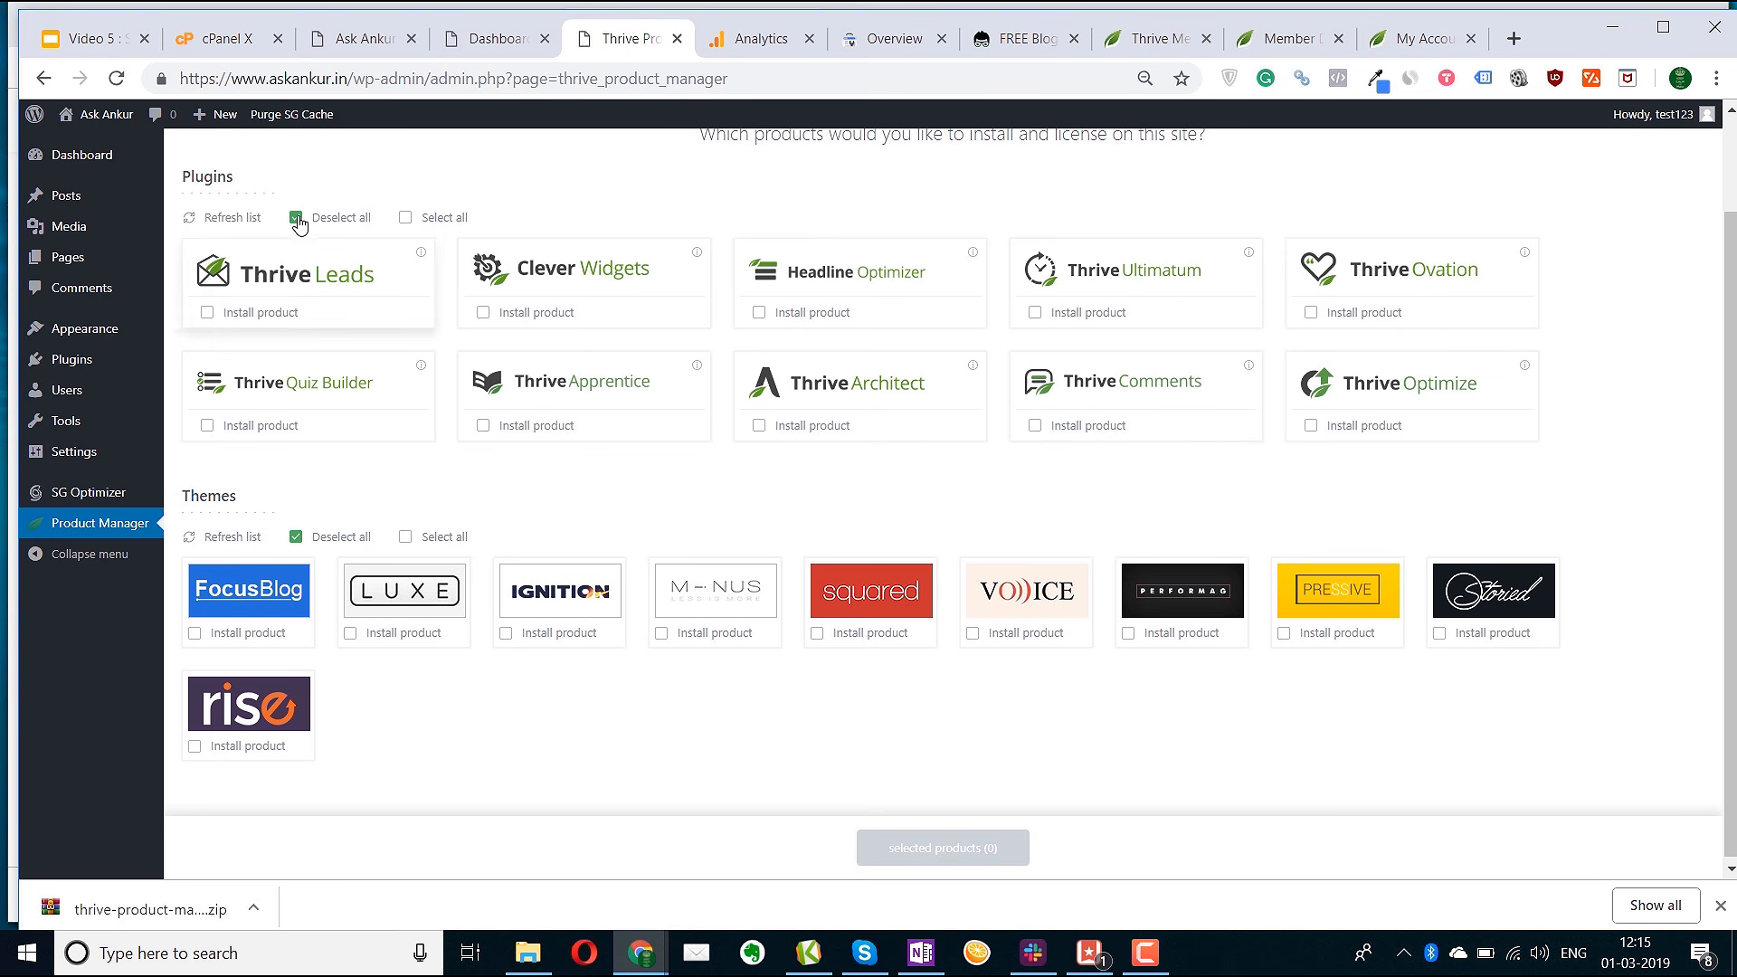
click(209, 314)
click(759, 427)
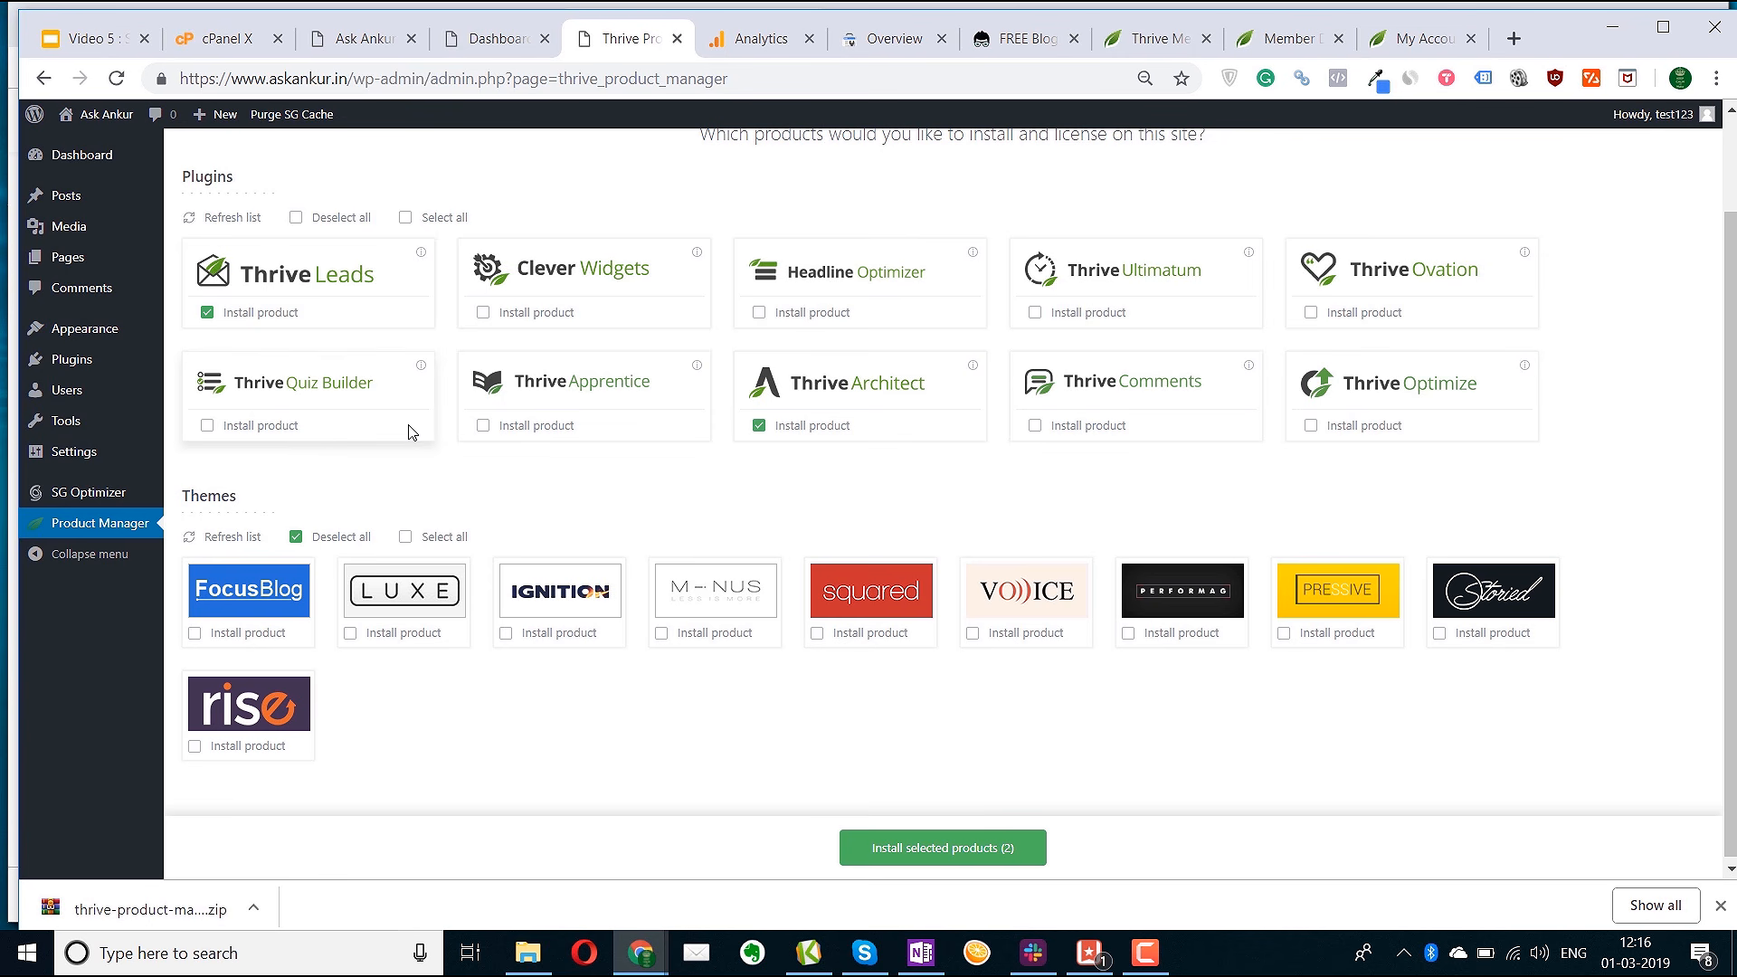
click(214, 753)
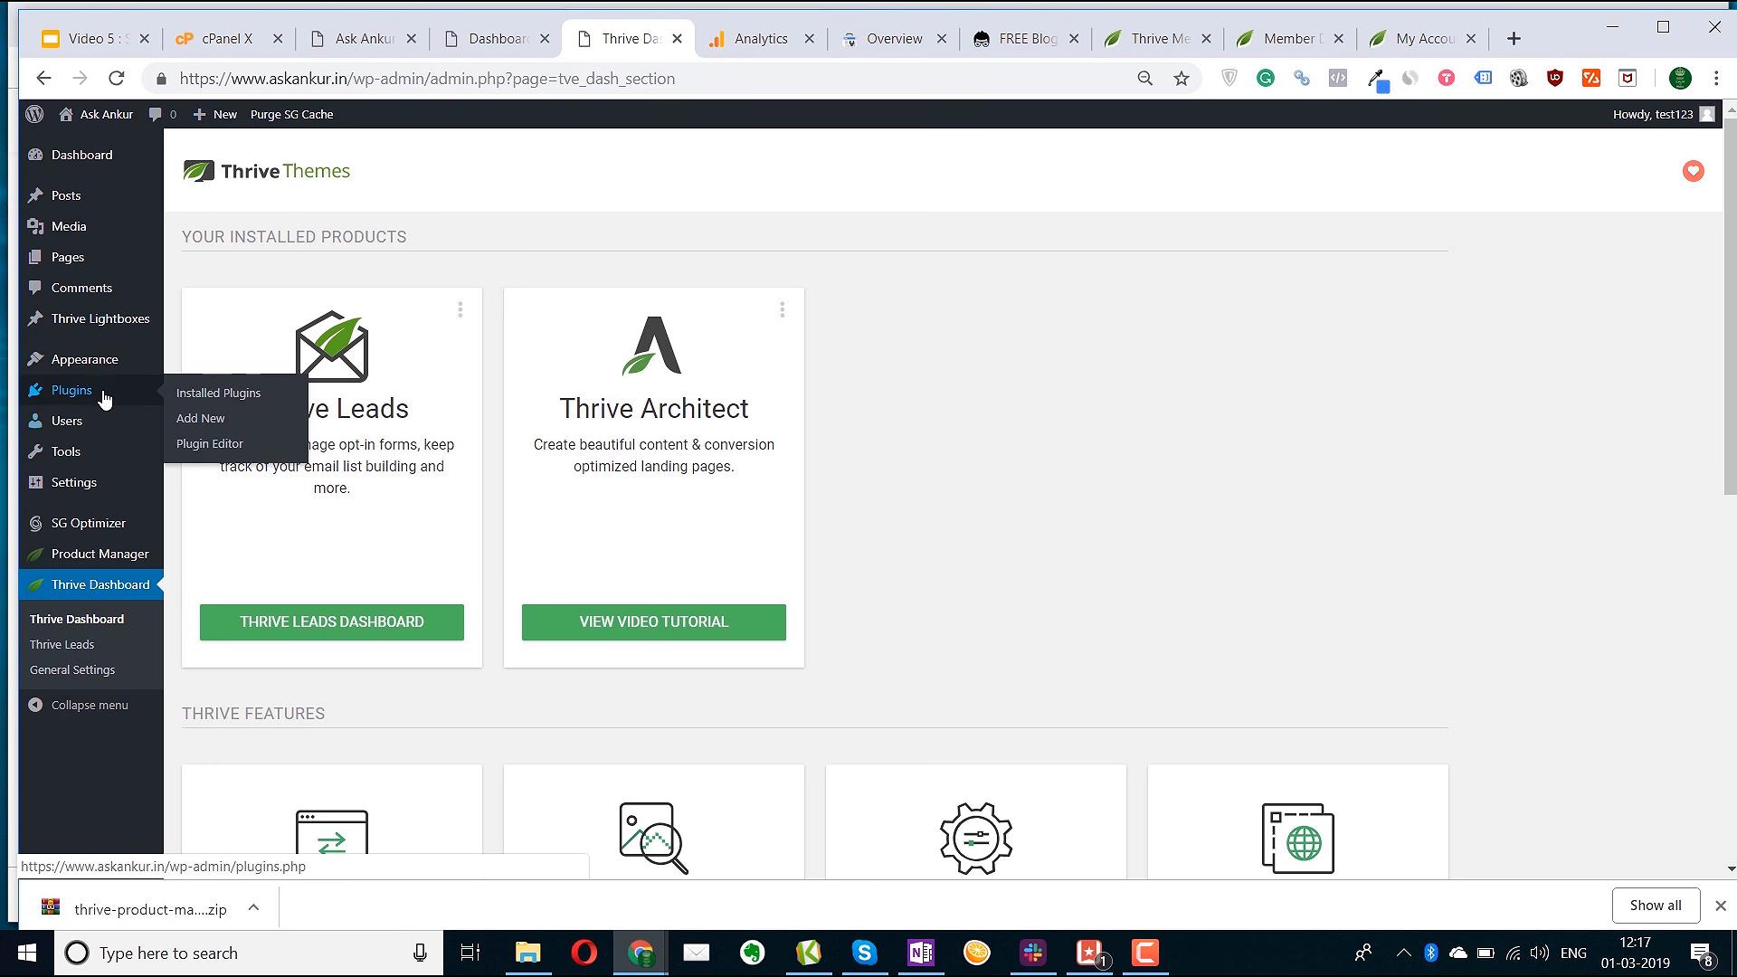
mouse_move(117, 366)
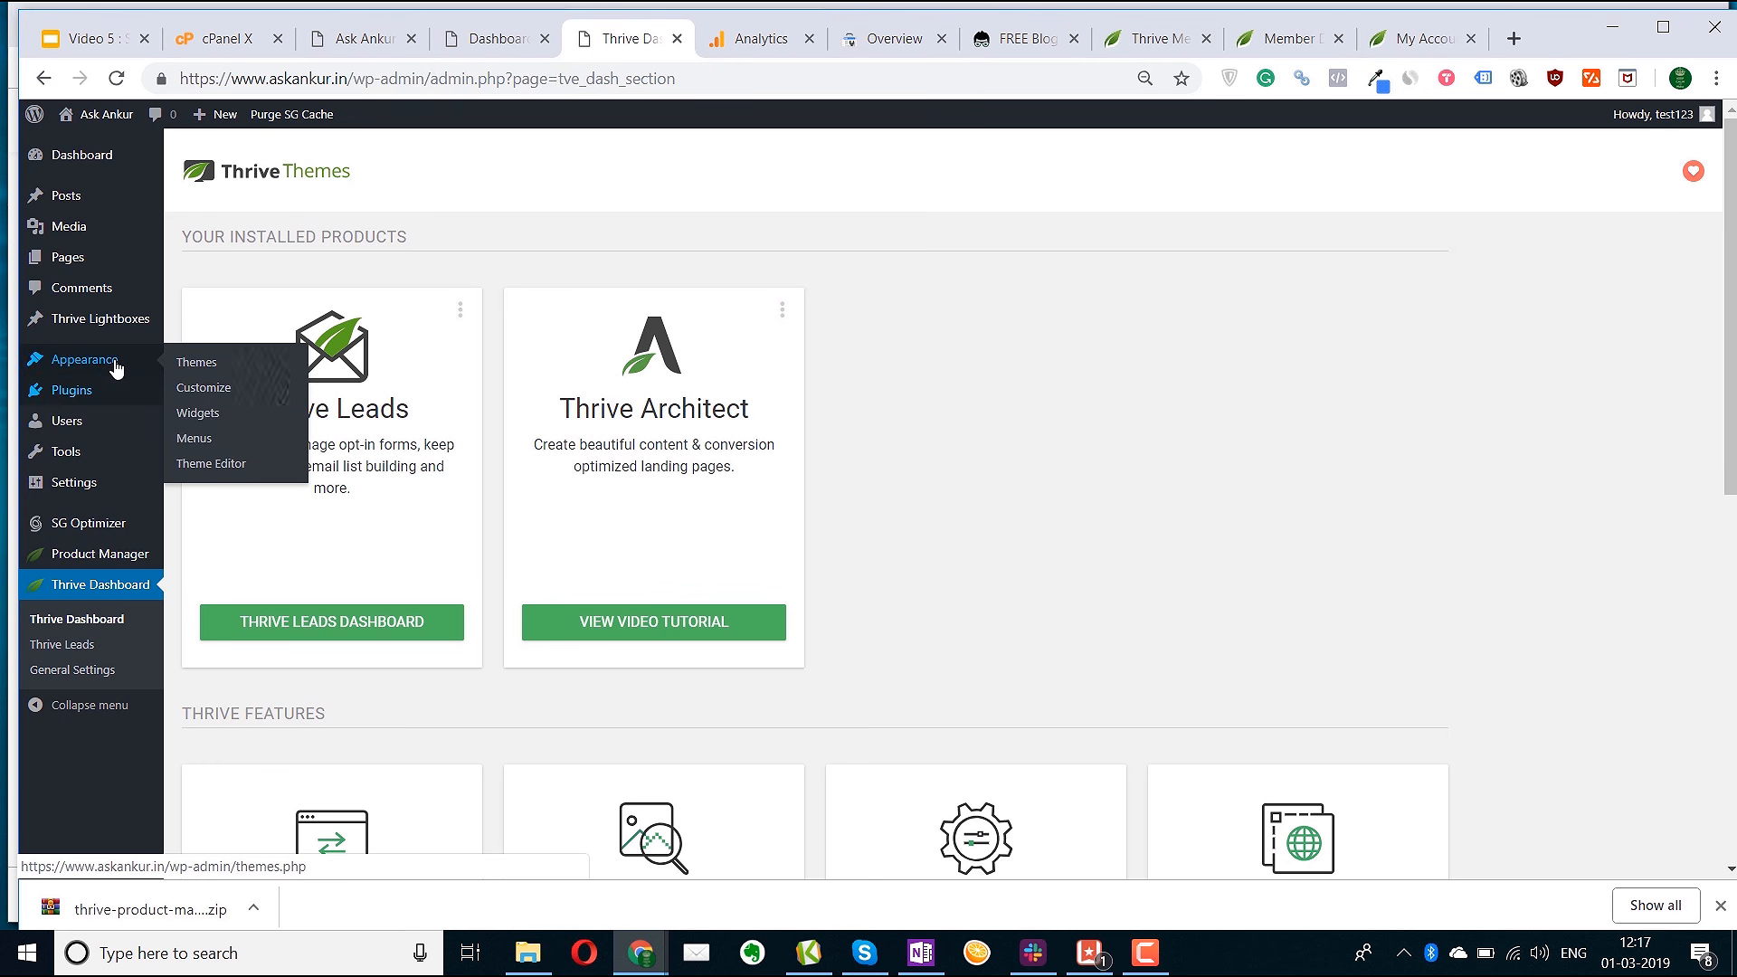
click(206, 367)
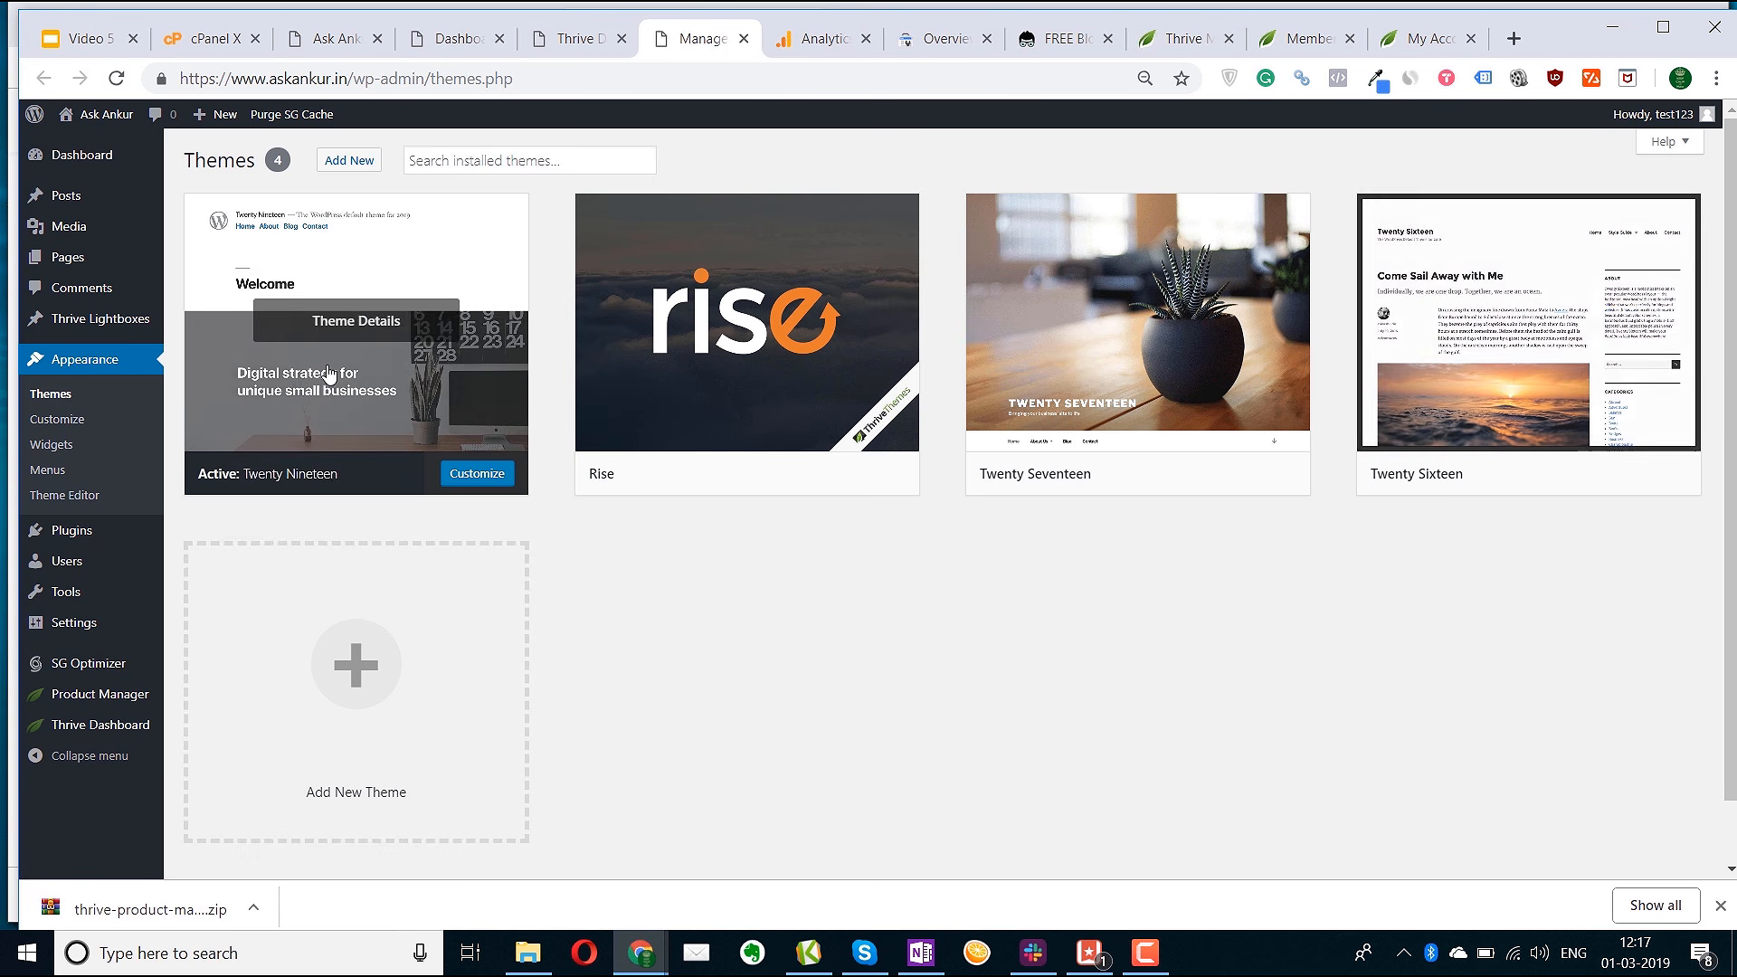
click(1071, 41)
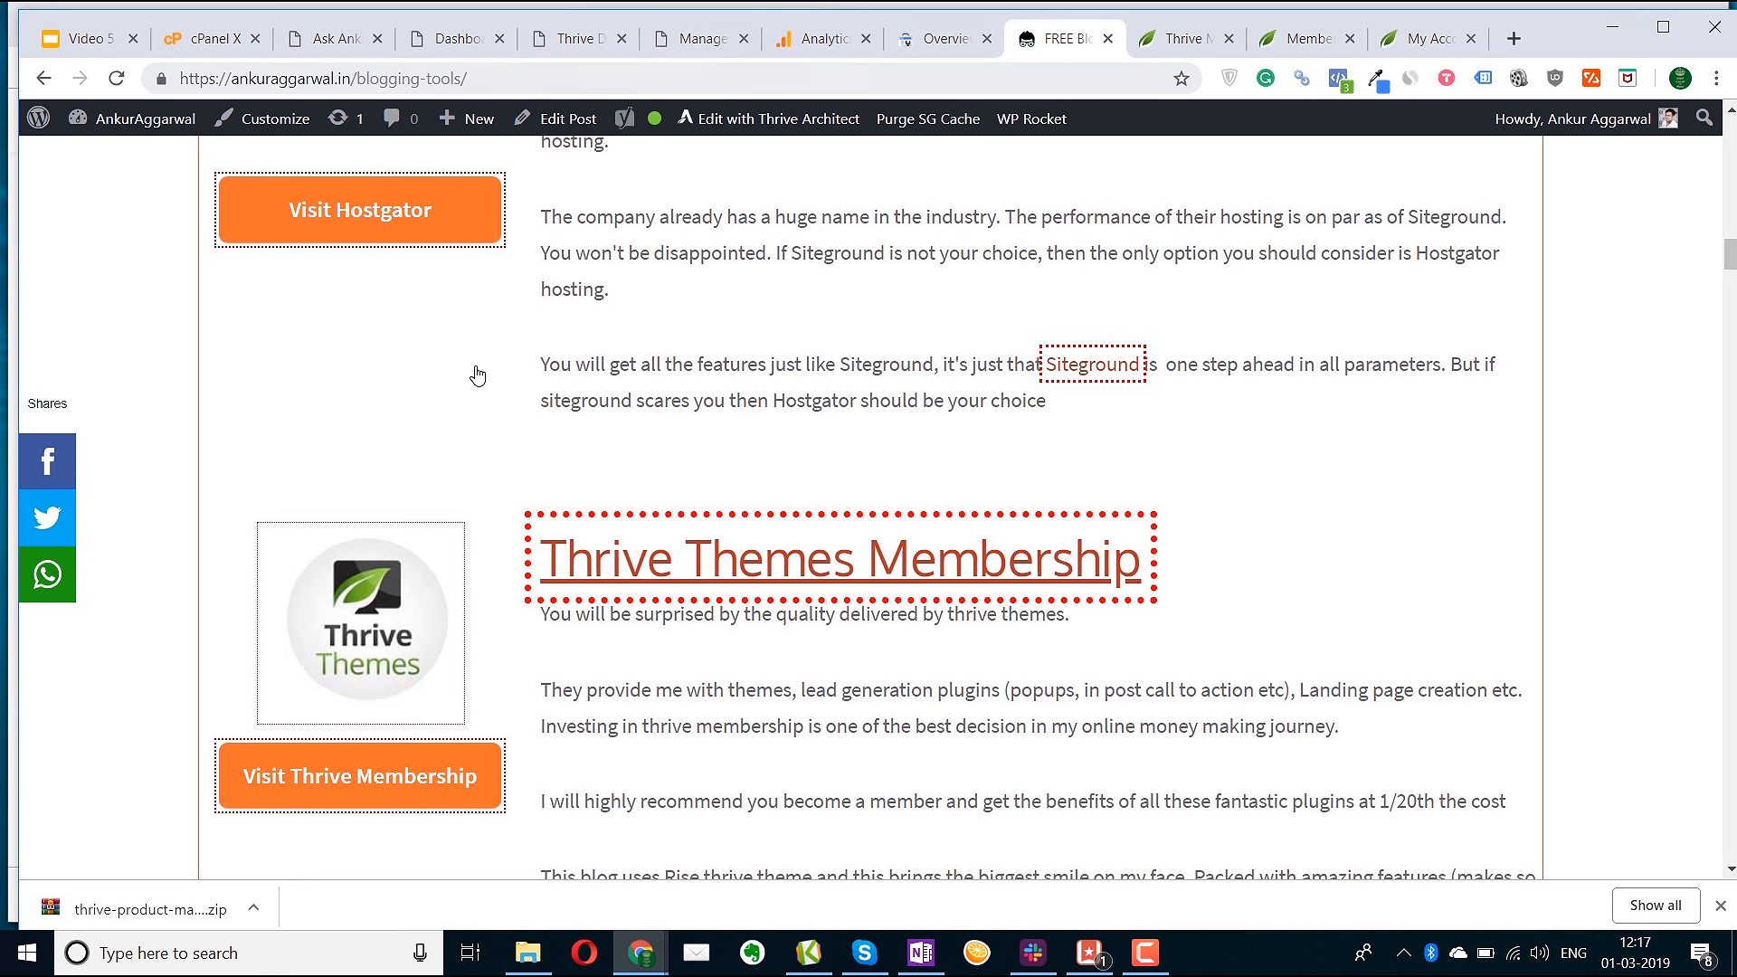
scroll(330, 788, down, 1)
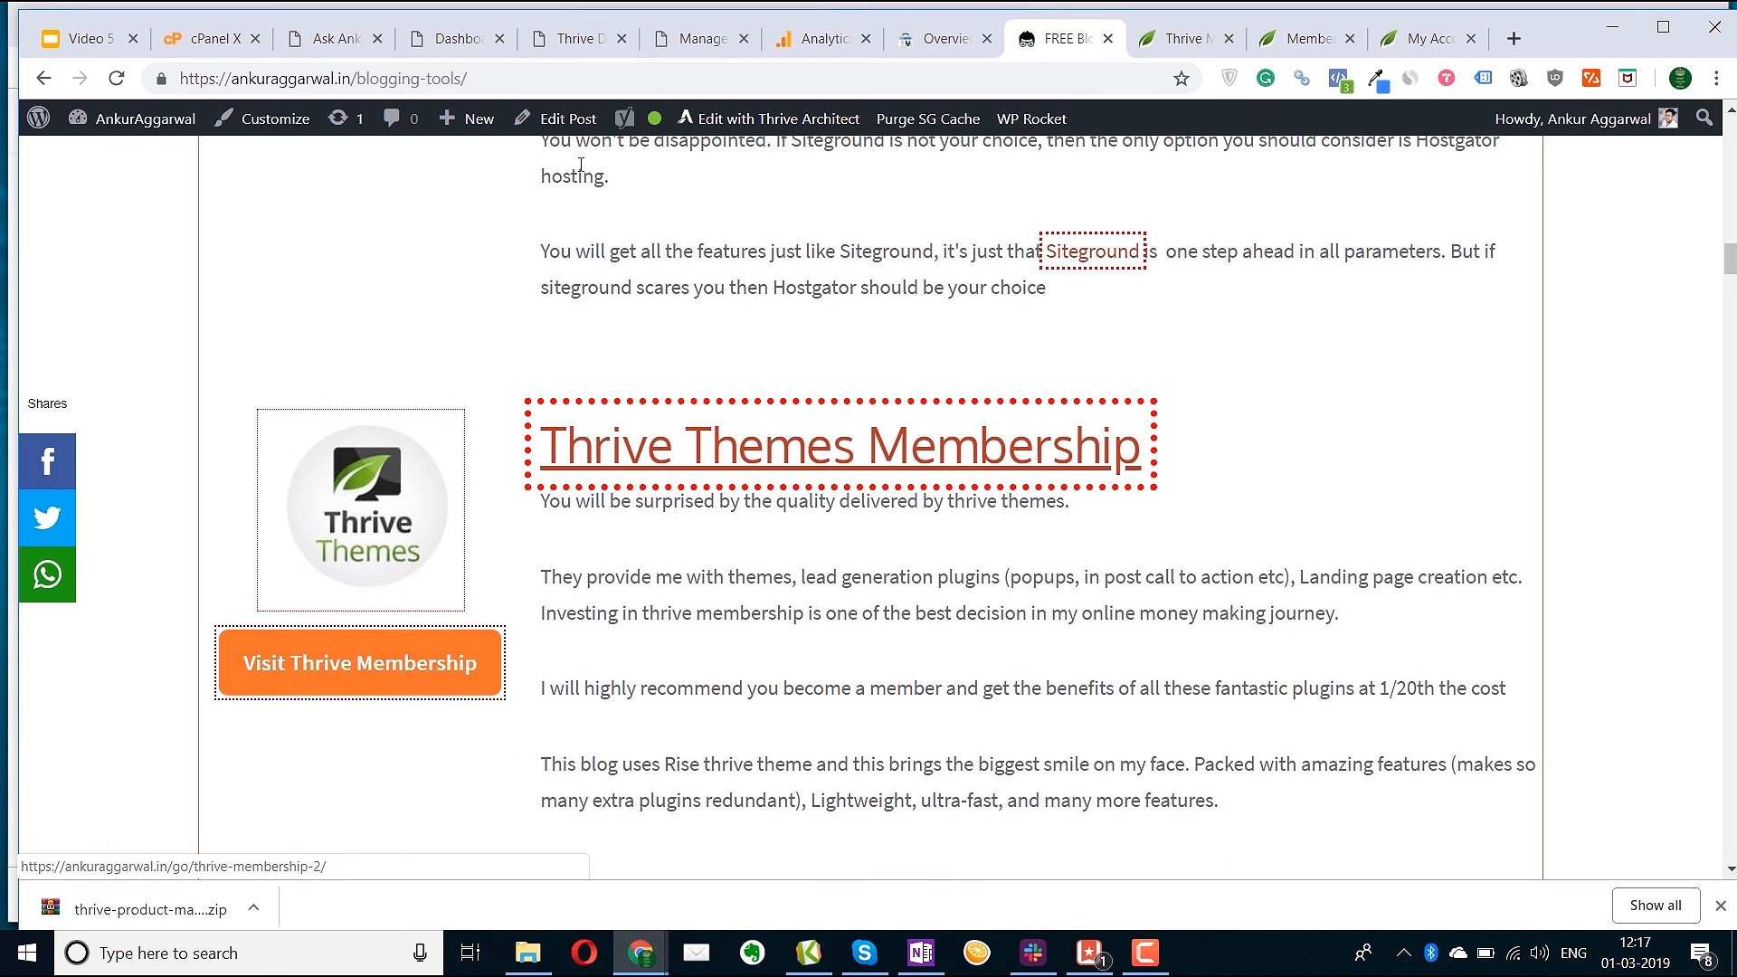
click(572, 39)
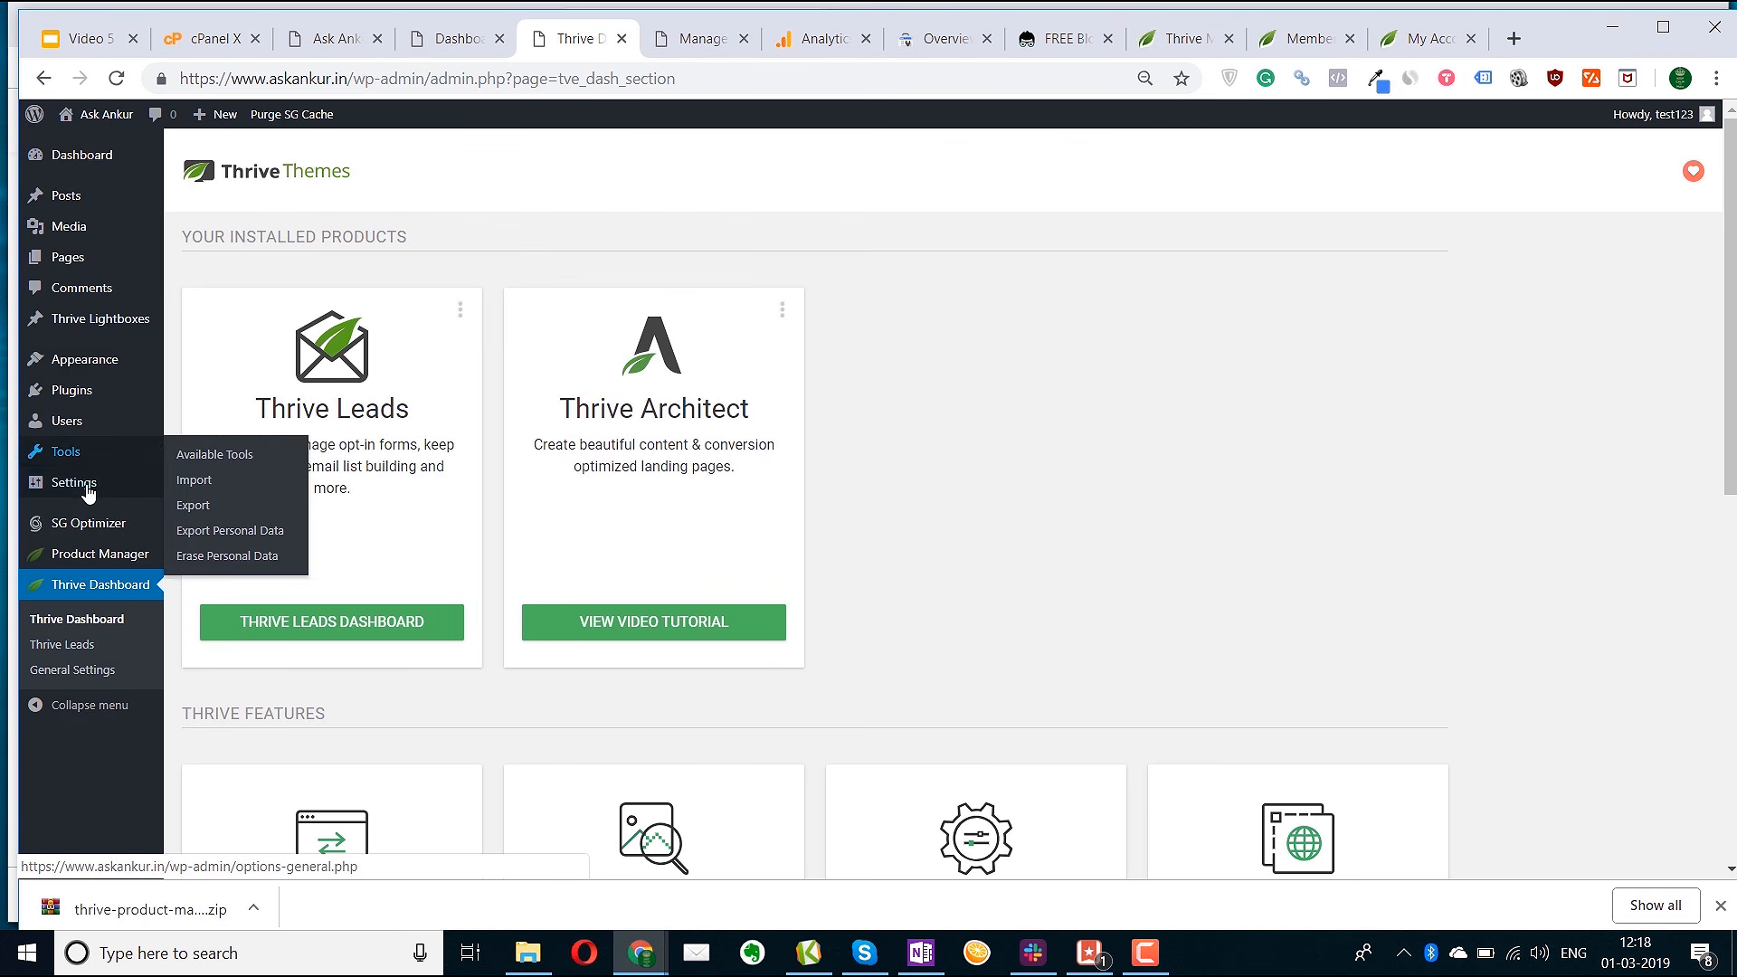
Open General Settings and select the Site Title and Tagline text to review them
click(217, 488)
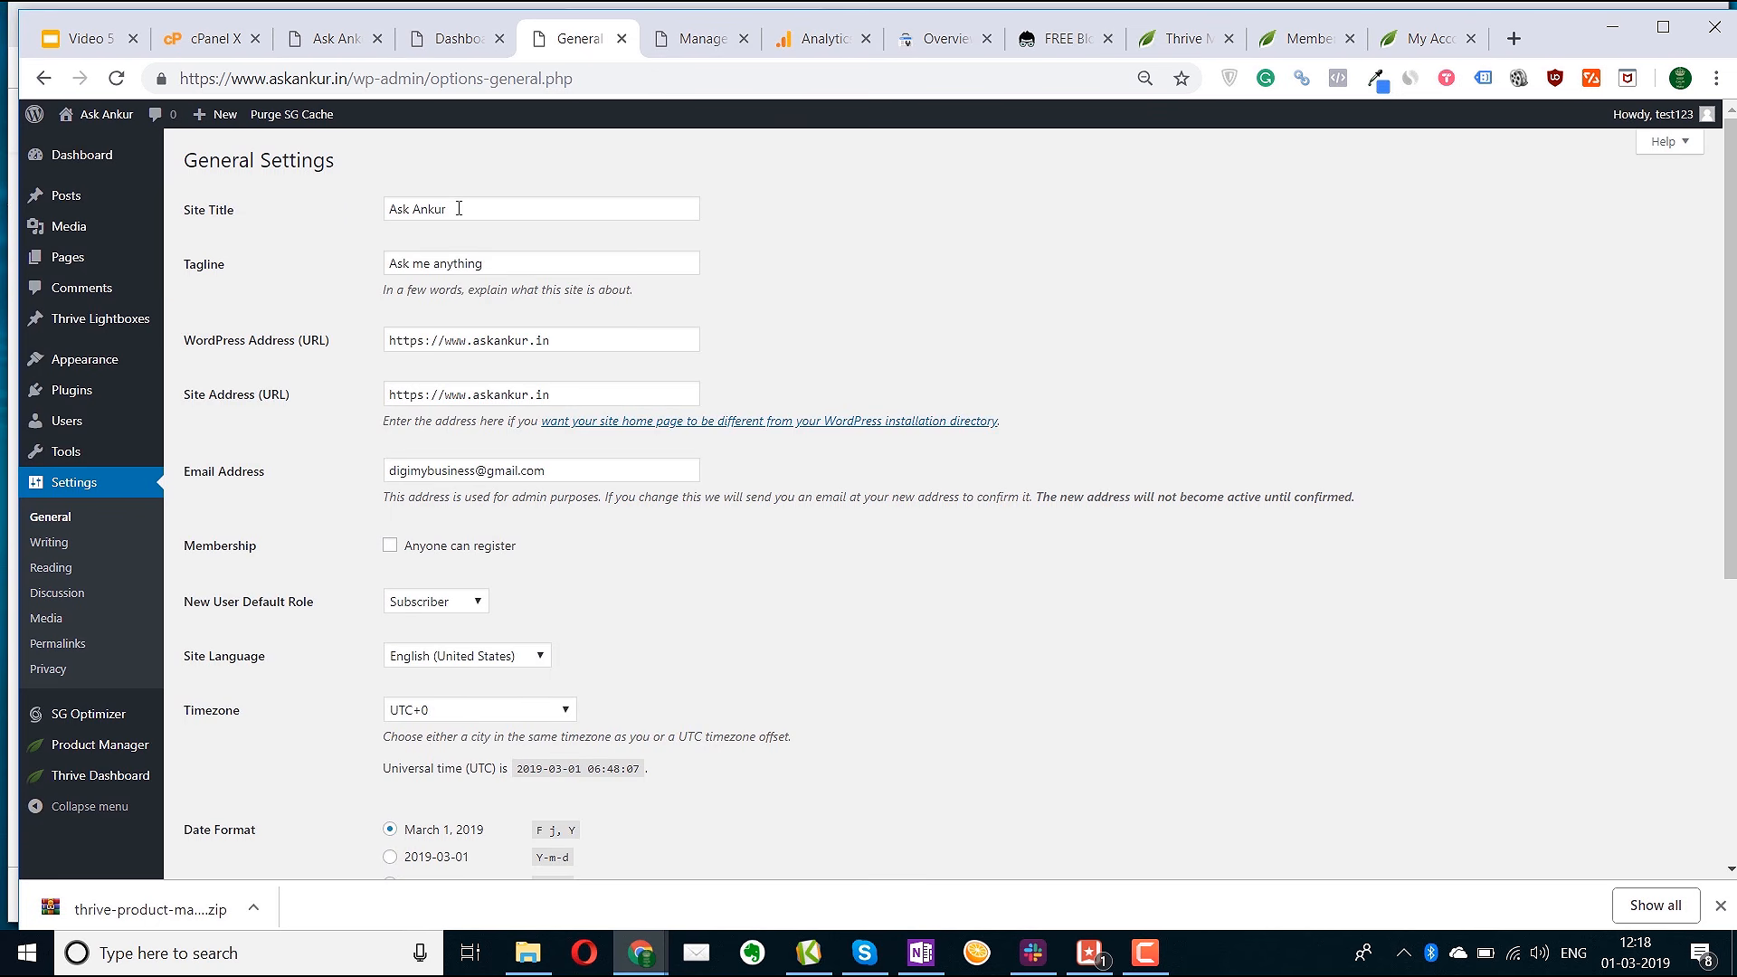
drag(459, 209, 353, 214)
drag(501, 262, 341, 259)
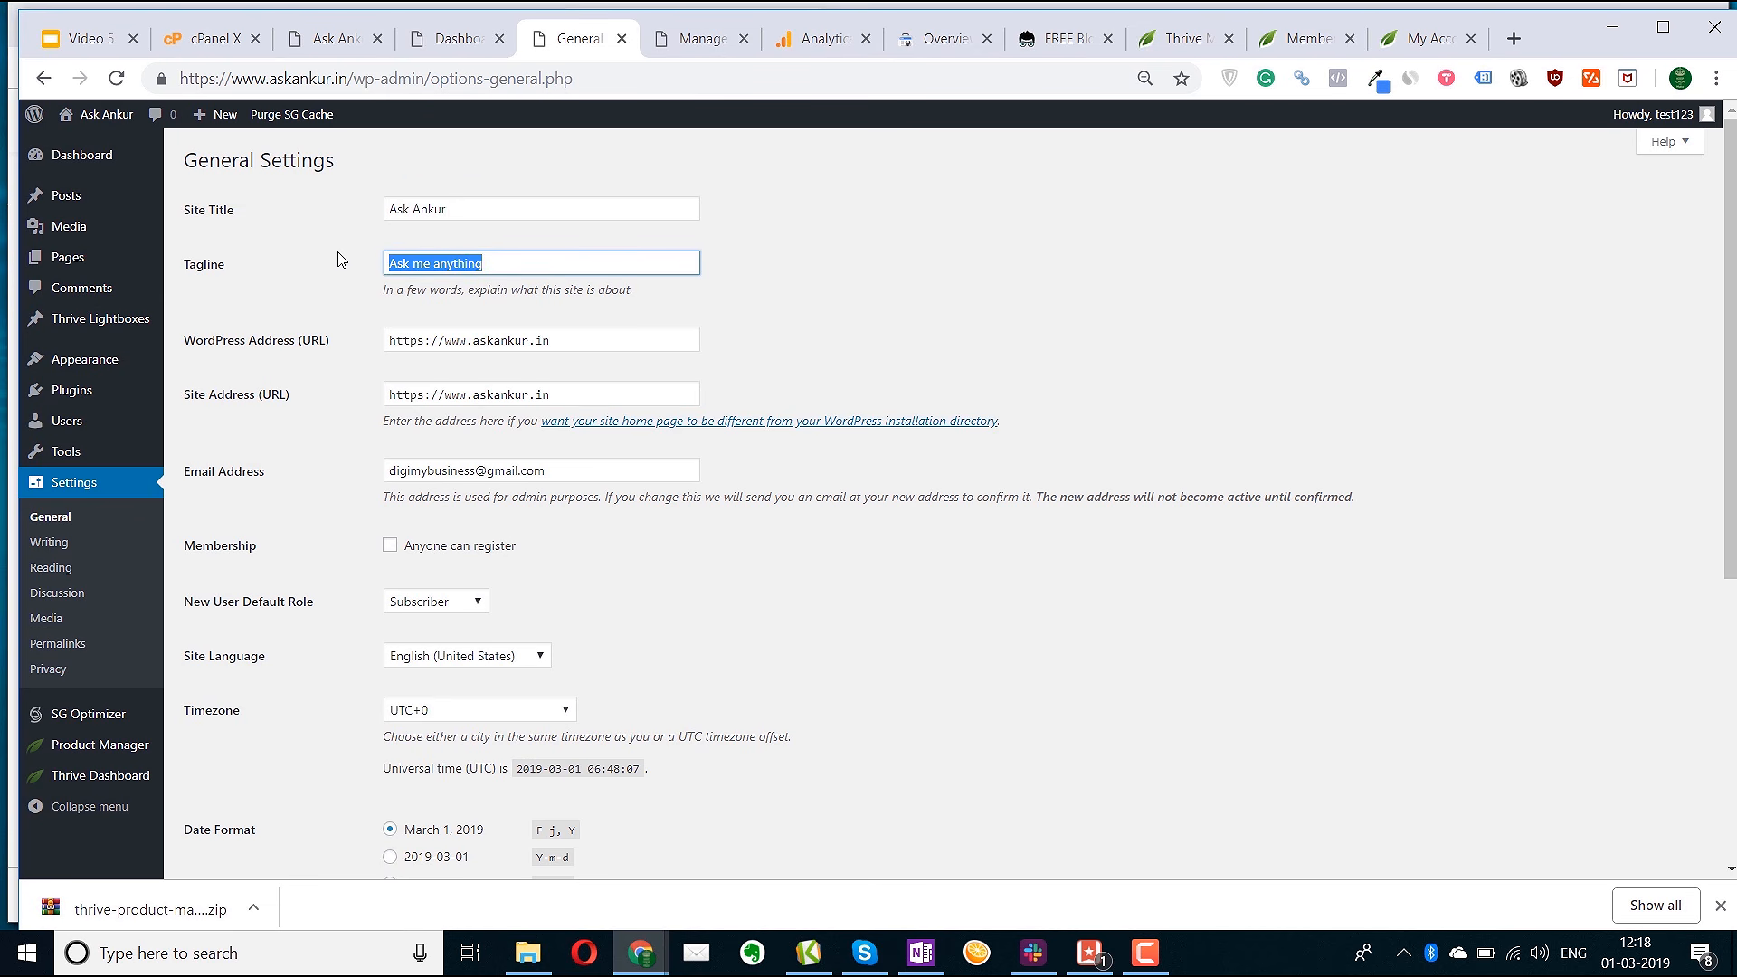
drag(466, 213, 367, 211)
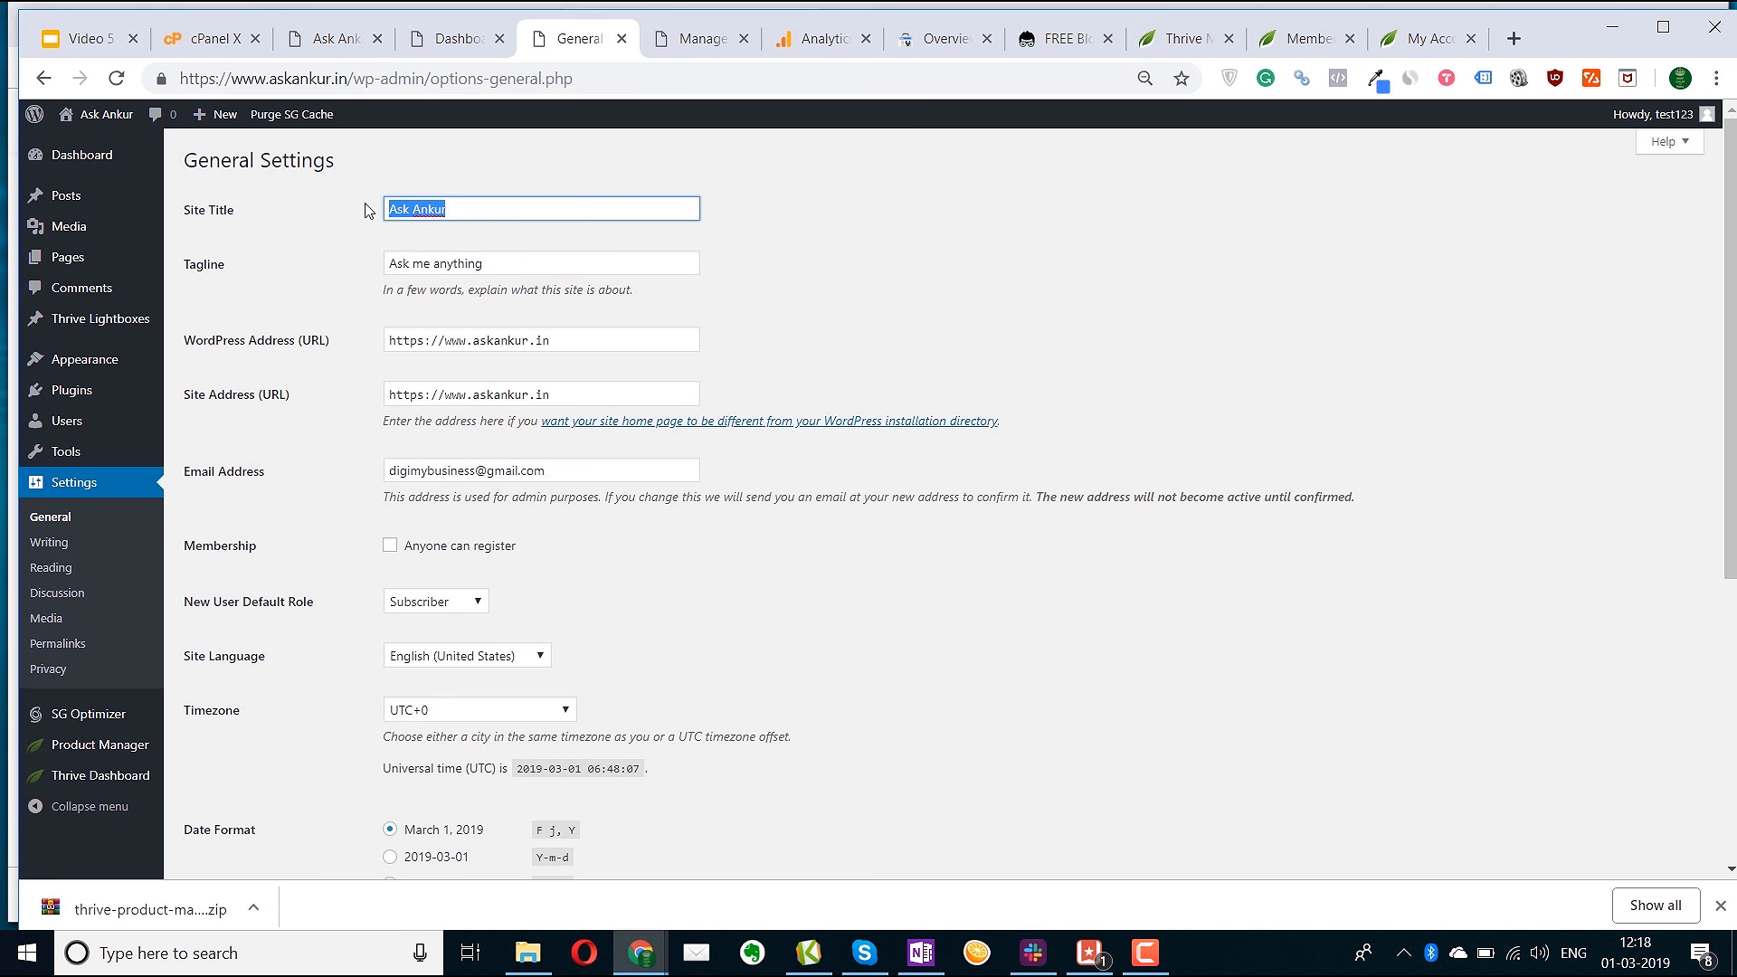
drag(472, 263, 344, 252)
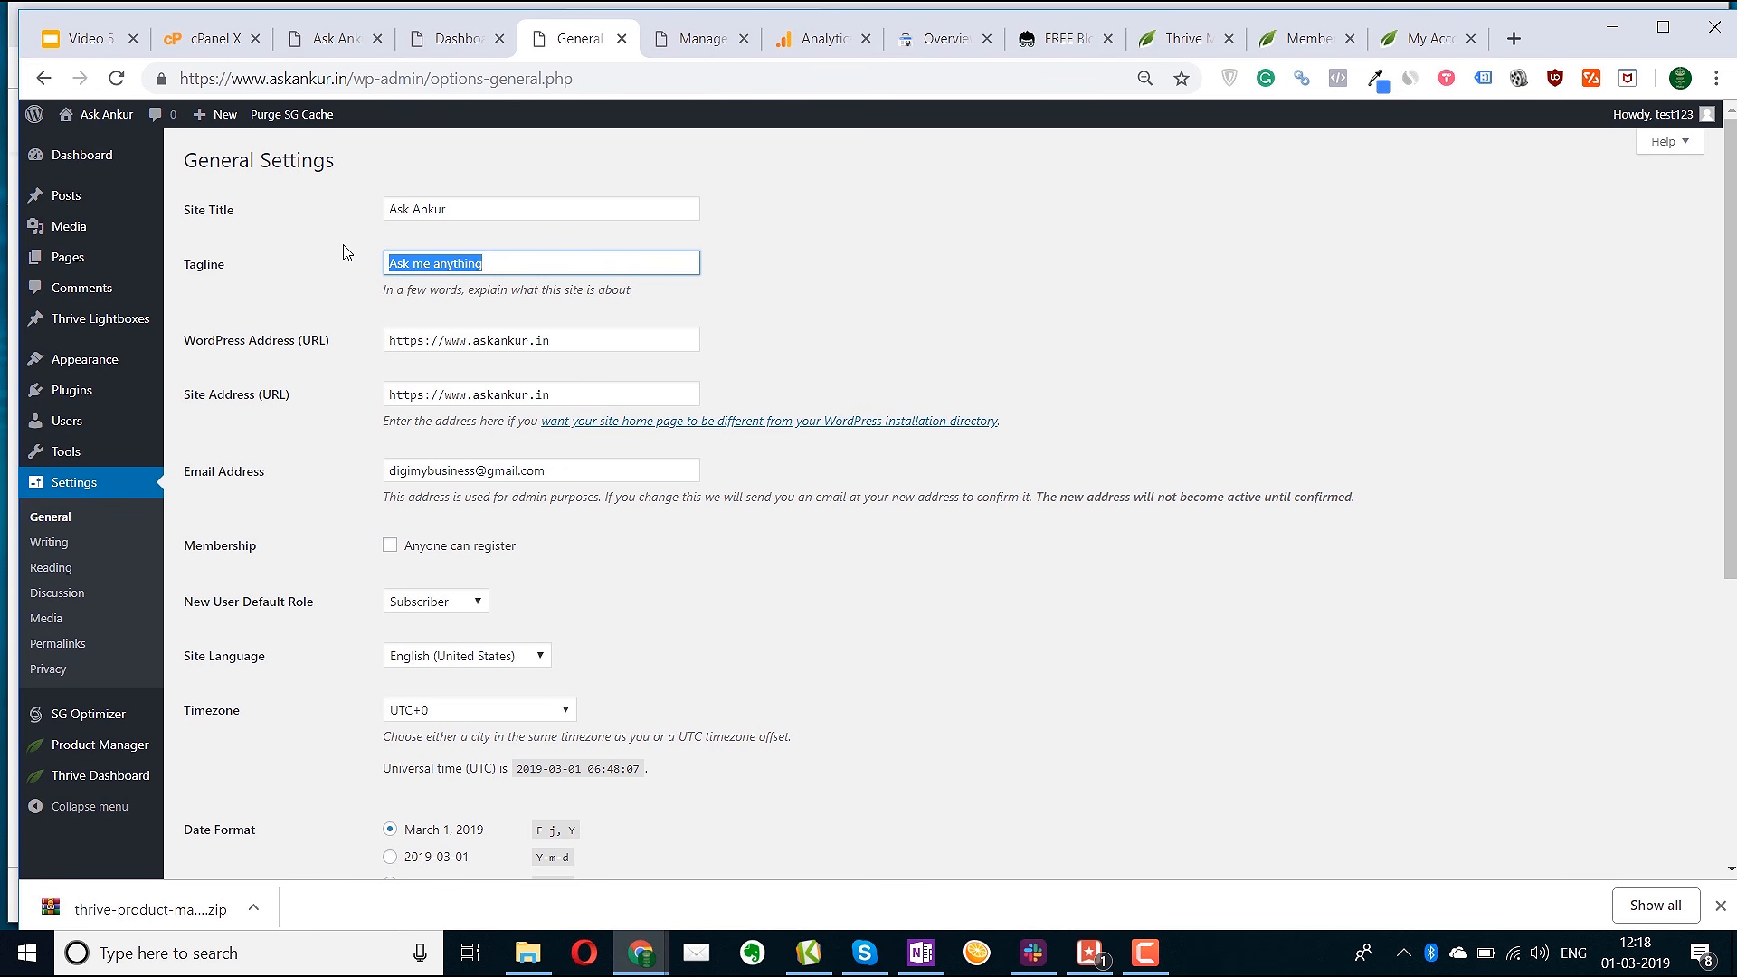
click(505, 266)
drag(506, 266, 343, 260)
click(573, 259)
Scroll through the remaining general settings and go to the Writing Settings page
scroll(369, 396, down, 2)
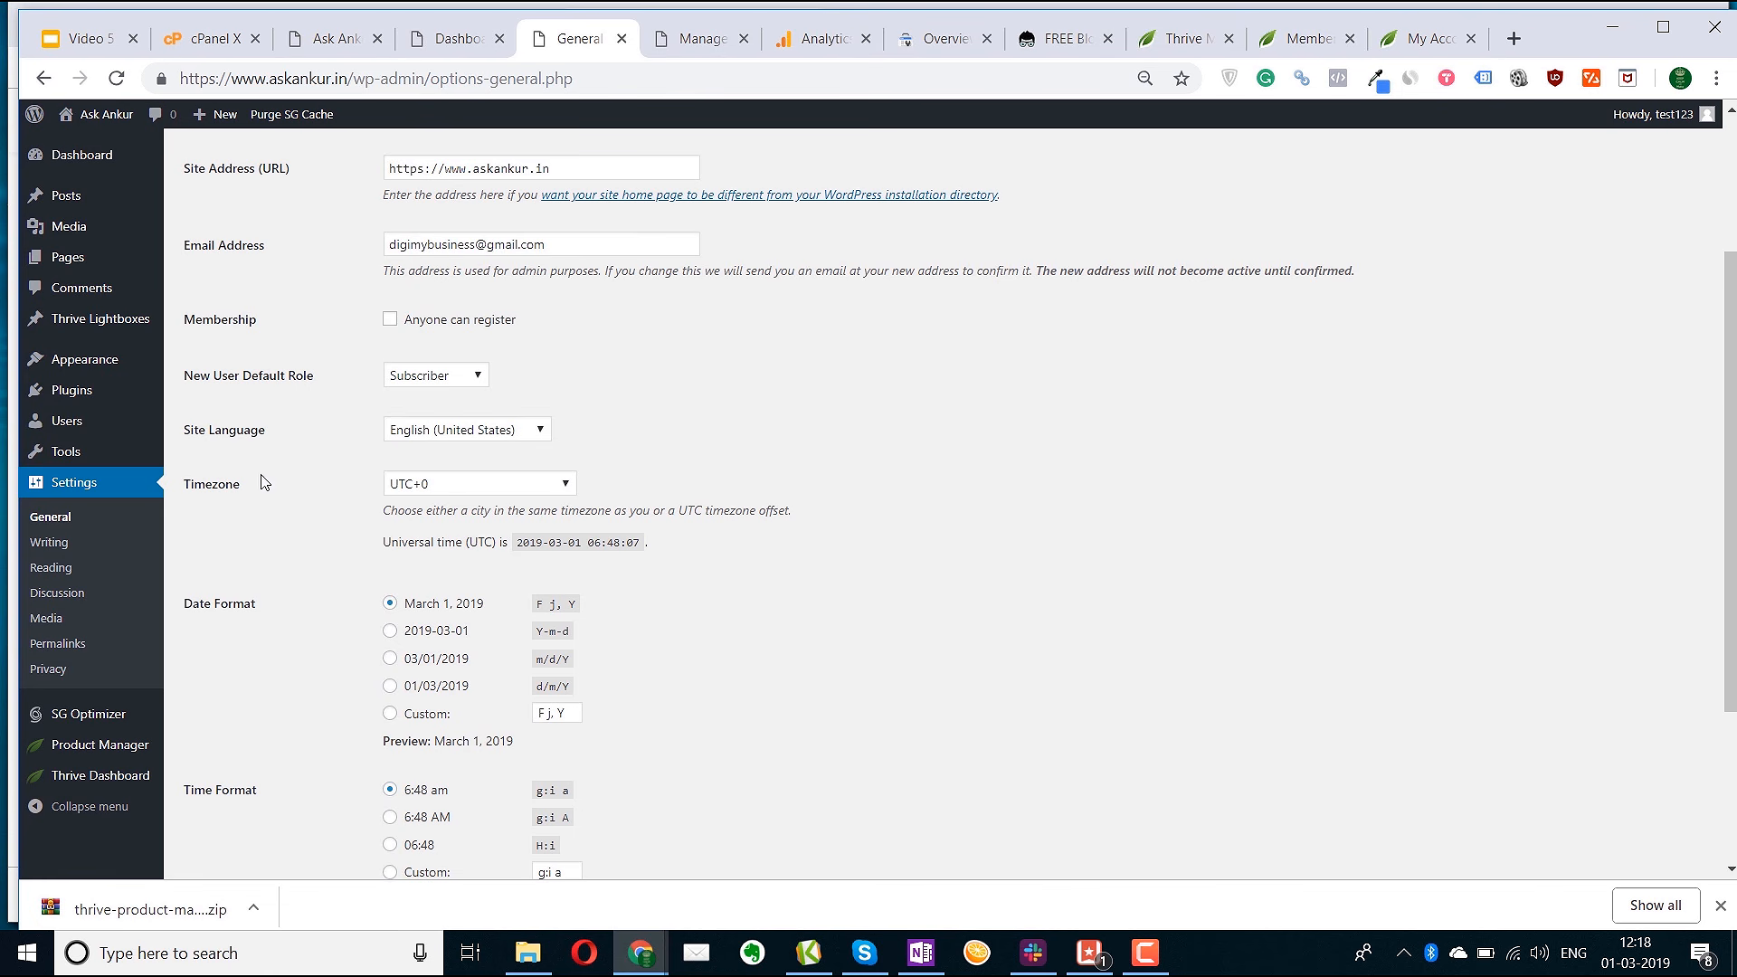
scroll(535, 659, up, 2)
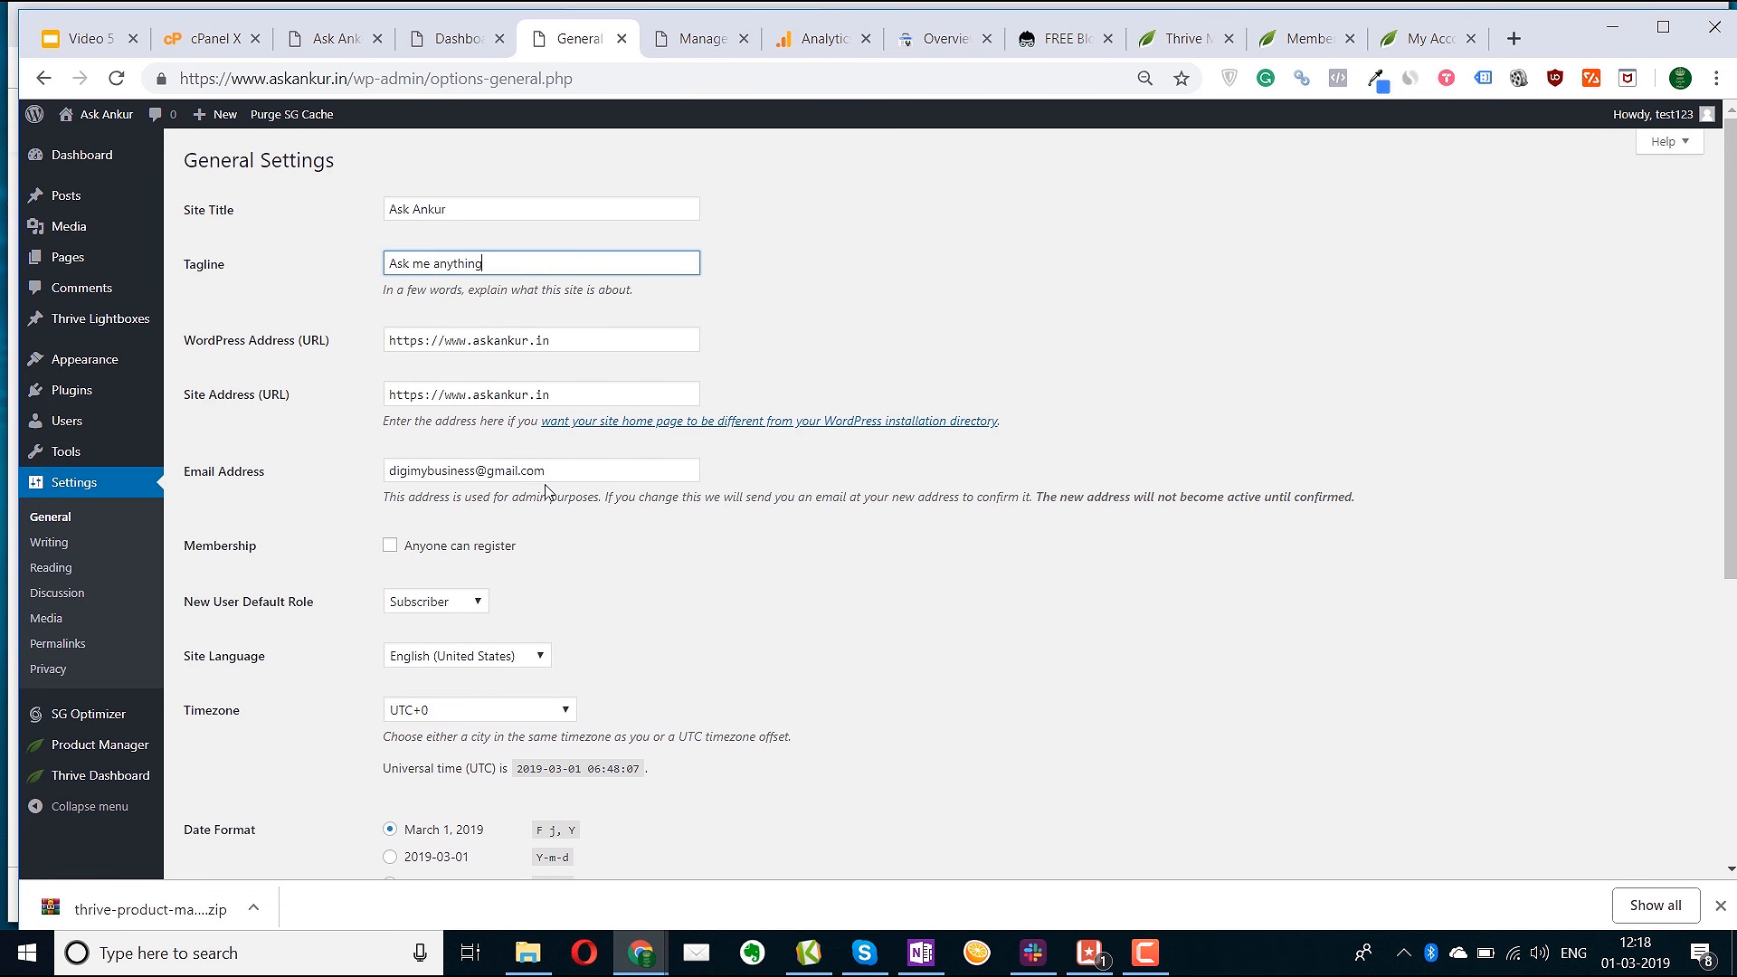
scroll(545, 507, down, 5)
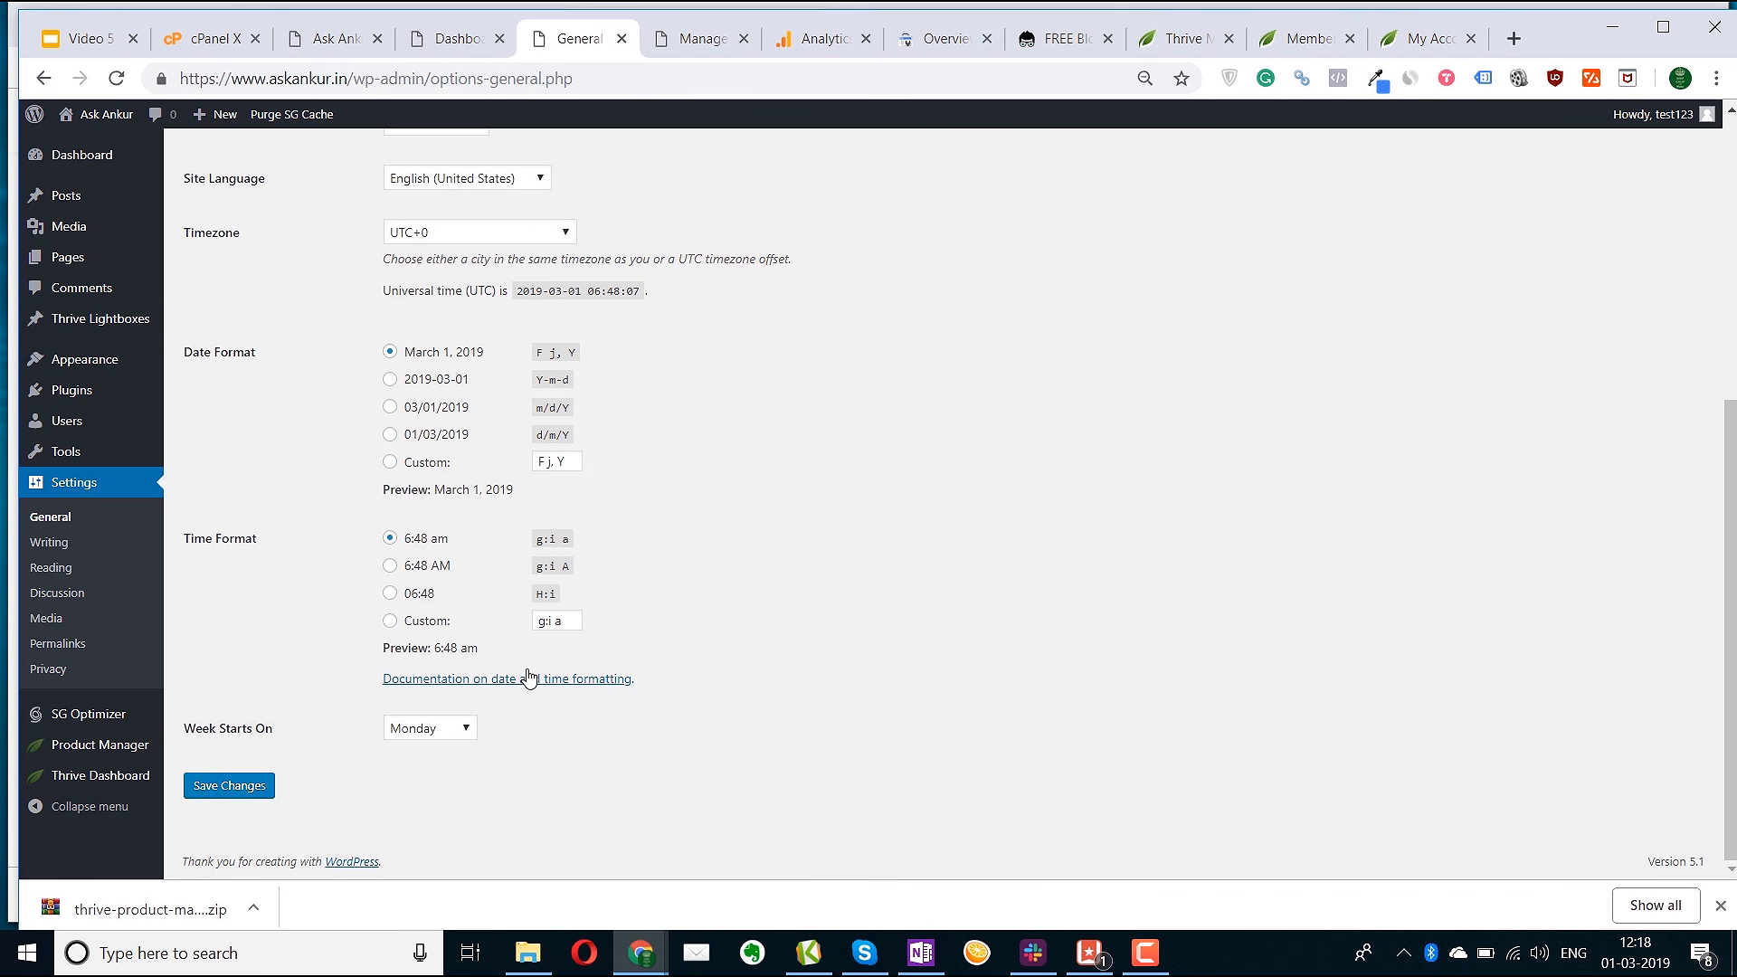
scroll(554, 656, up, 5)
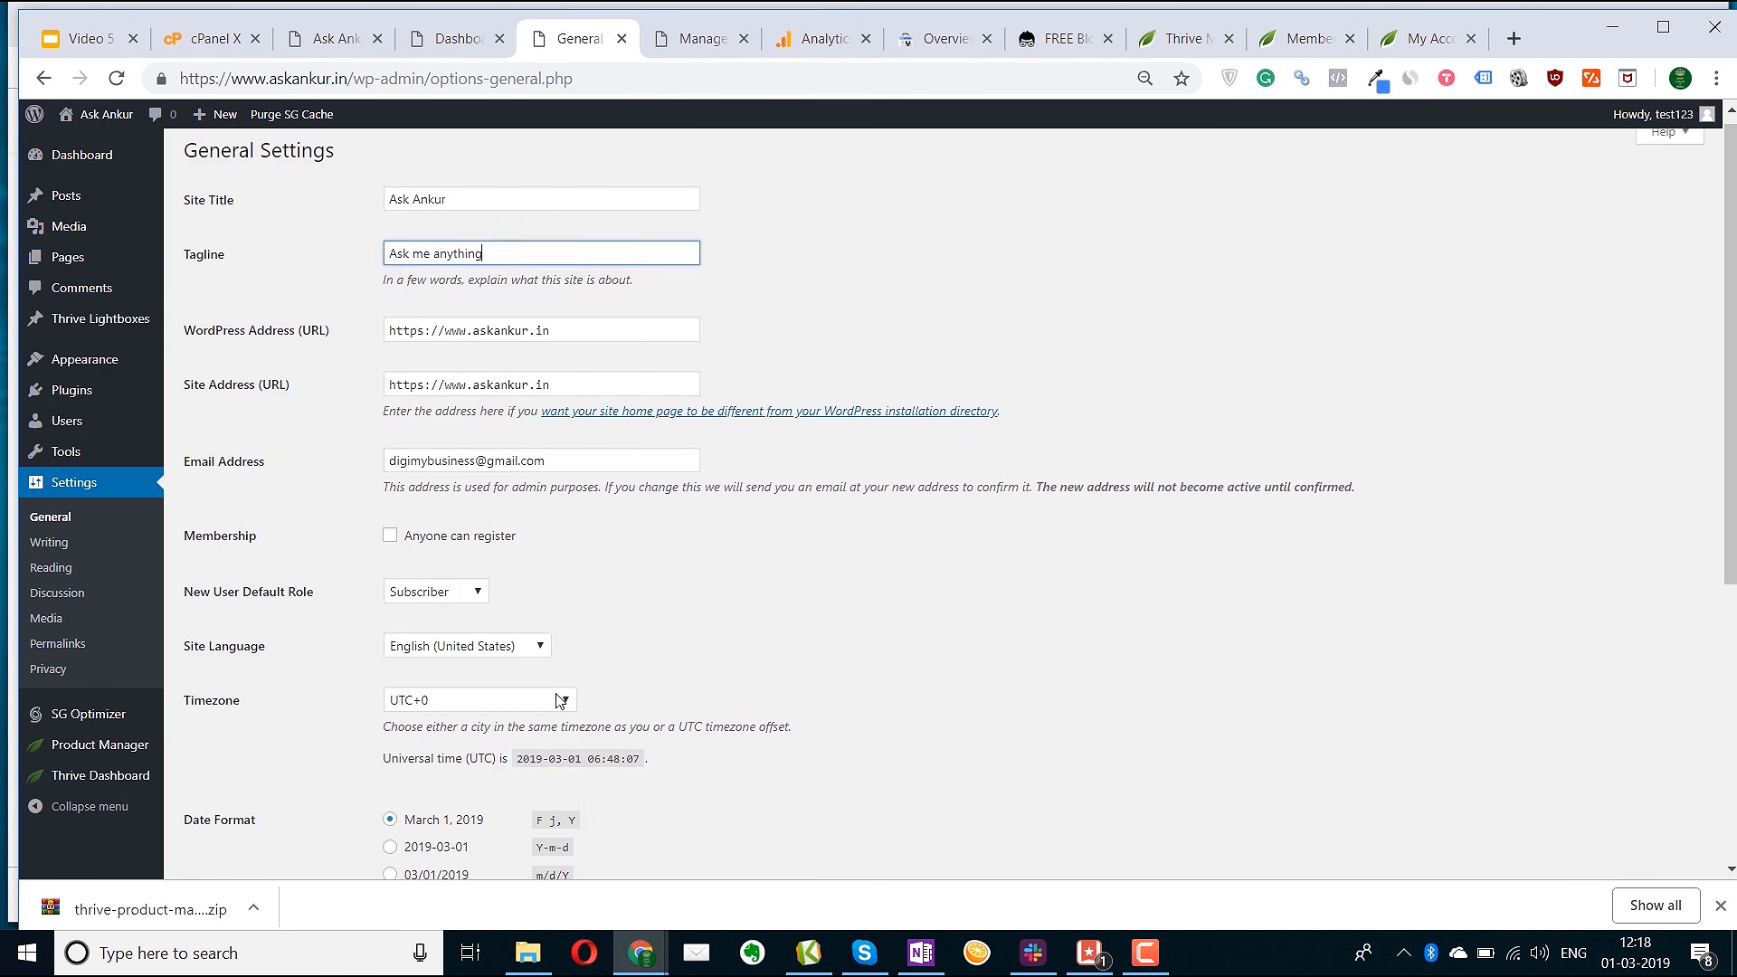
scroll(559, 699, down, 2)
click(48, 543)
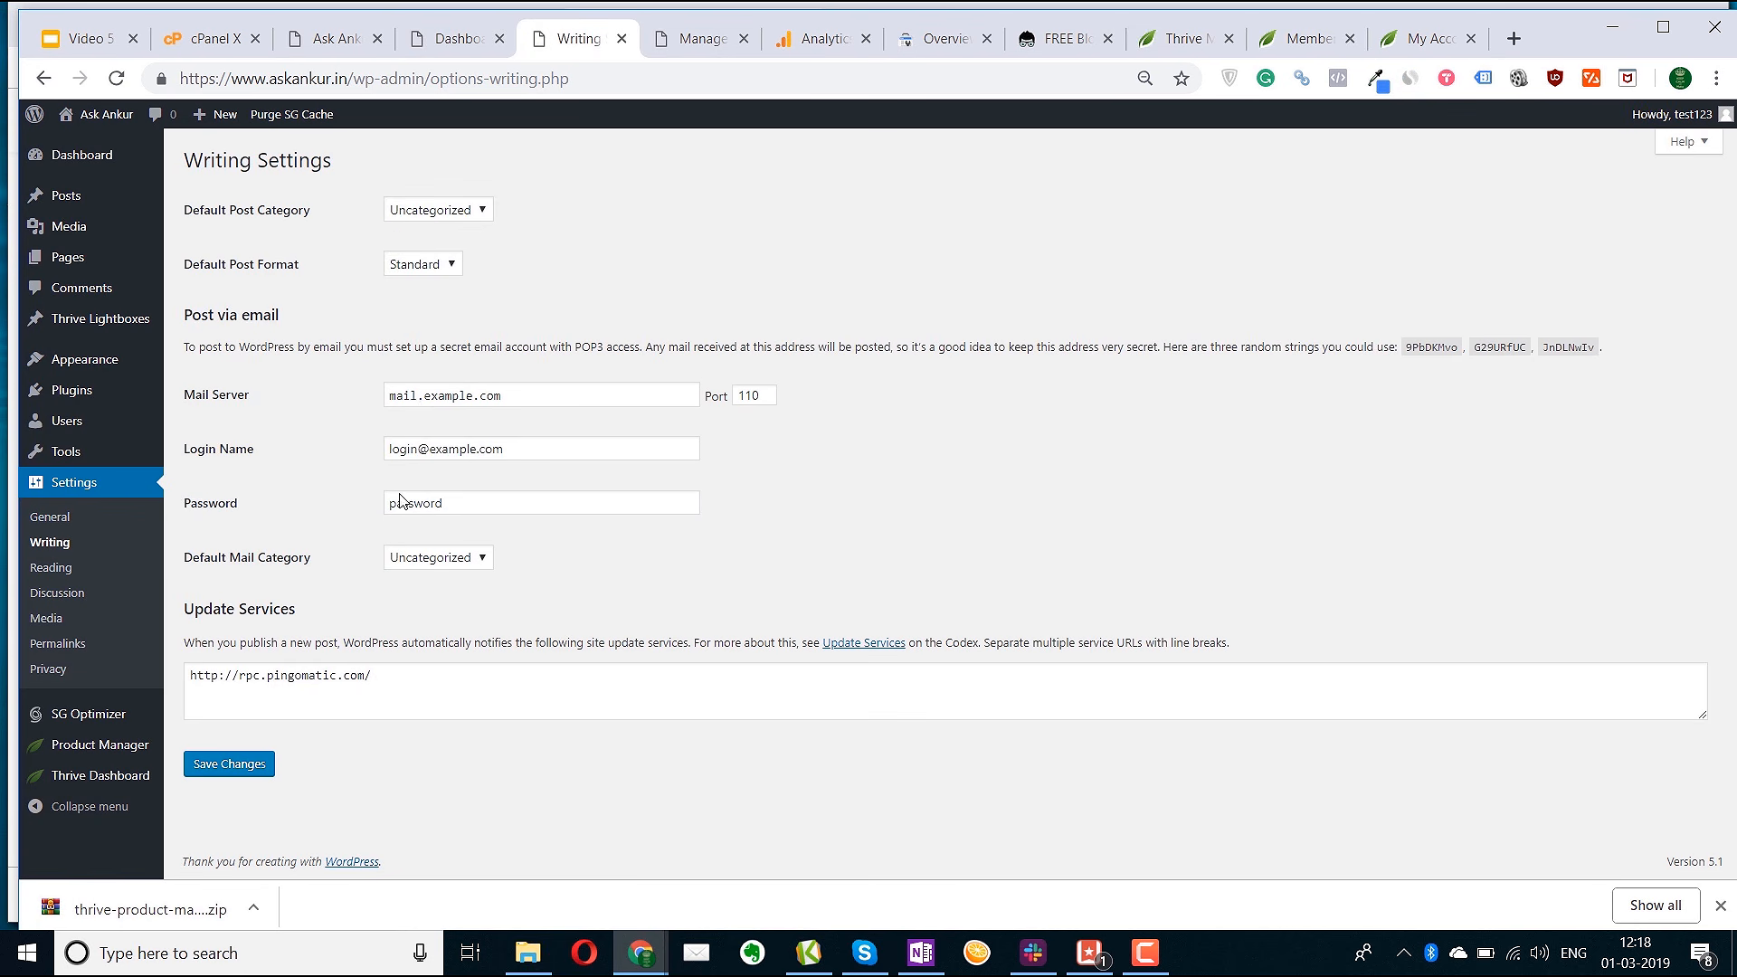
Review the Reading Settings, then show Permalink Settings with Day and name currently selected
click(64, 573)
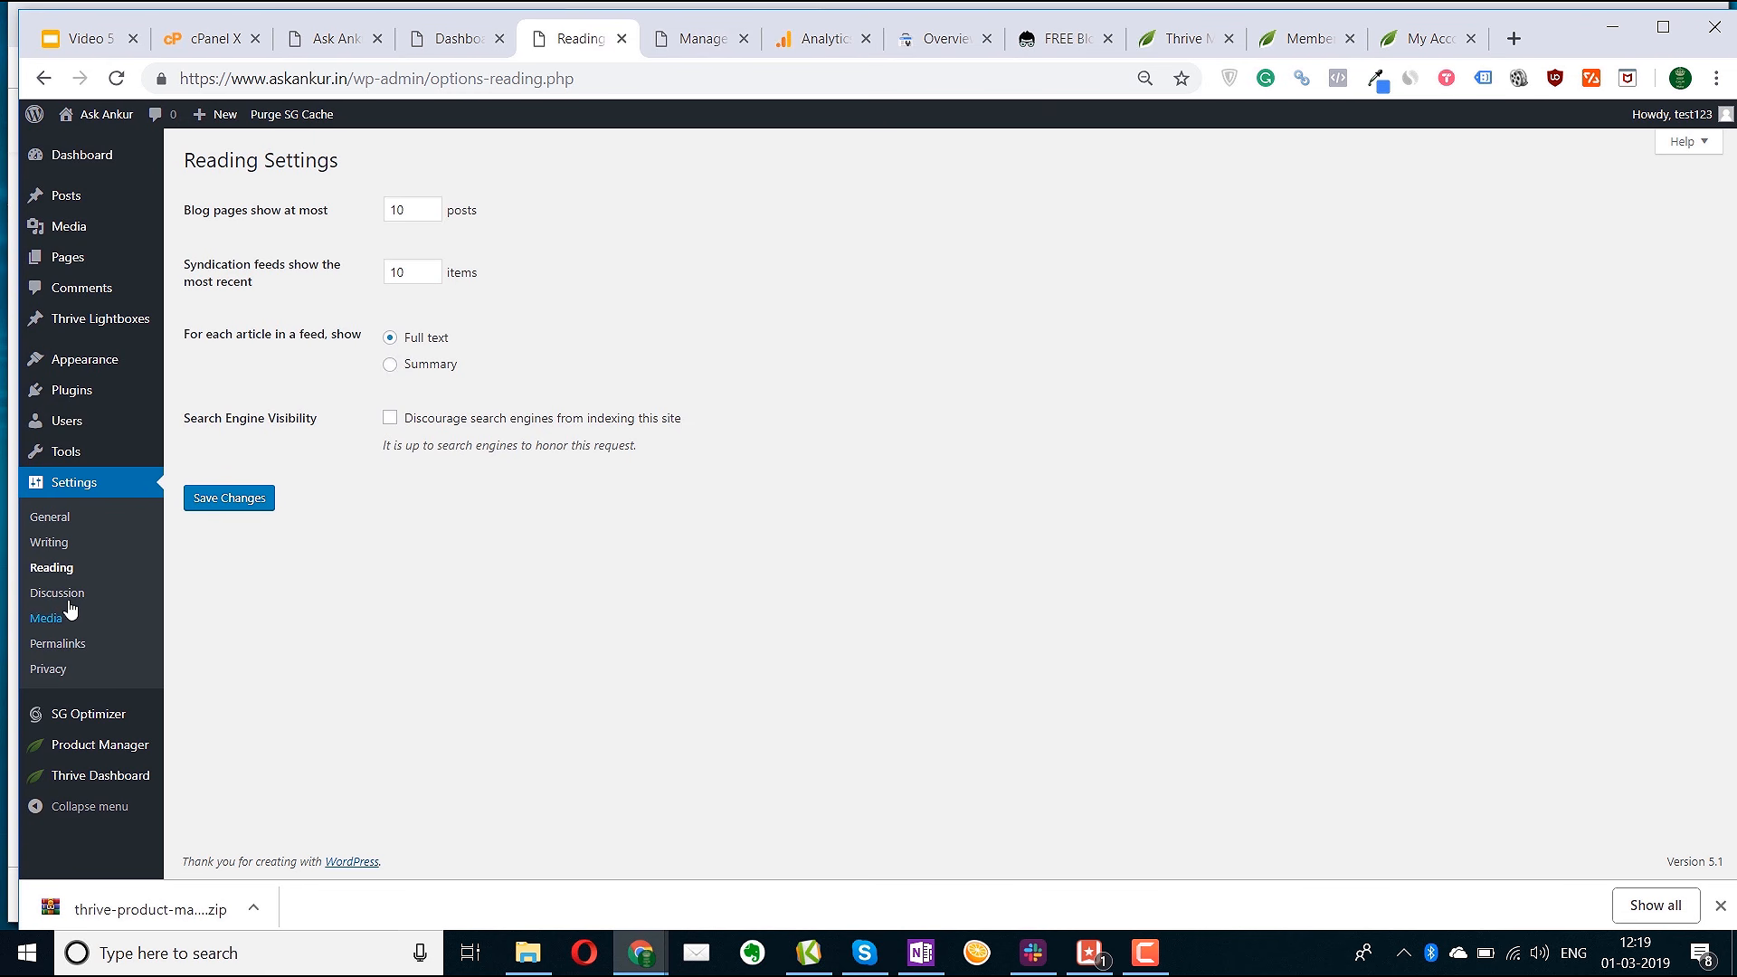
click(71, 645)
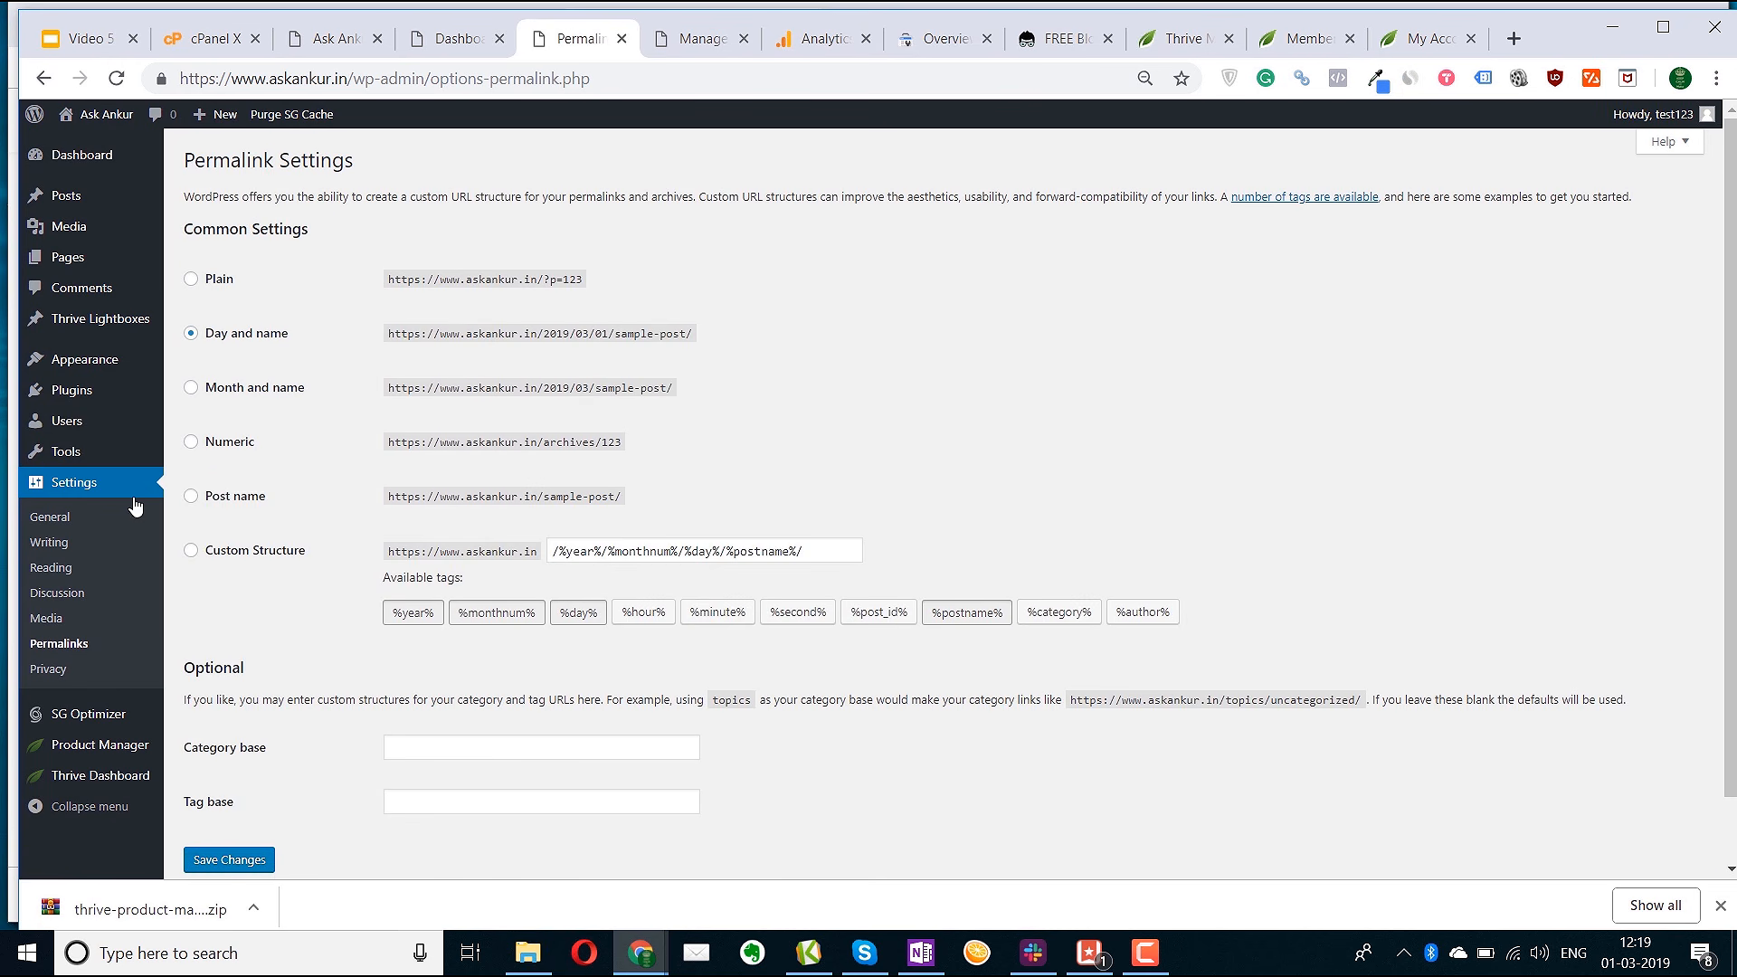
Save Post name as the permalink structure and open Installed Plugins in a new tab
click(191, 497)
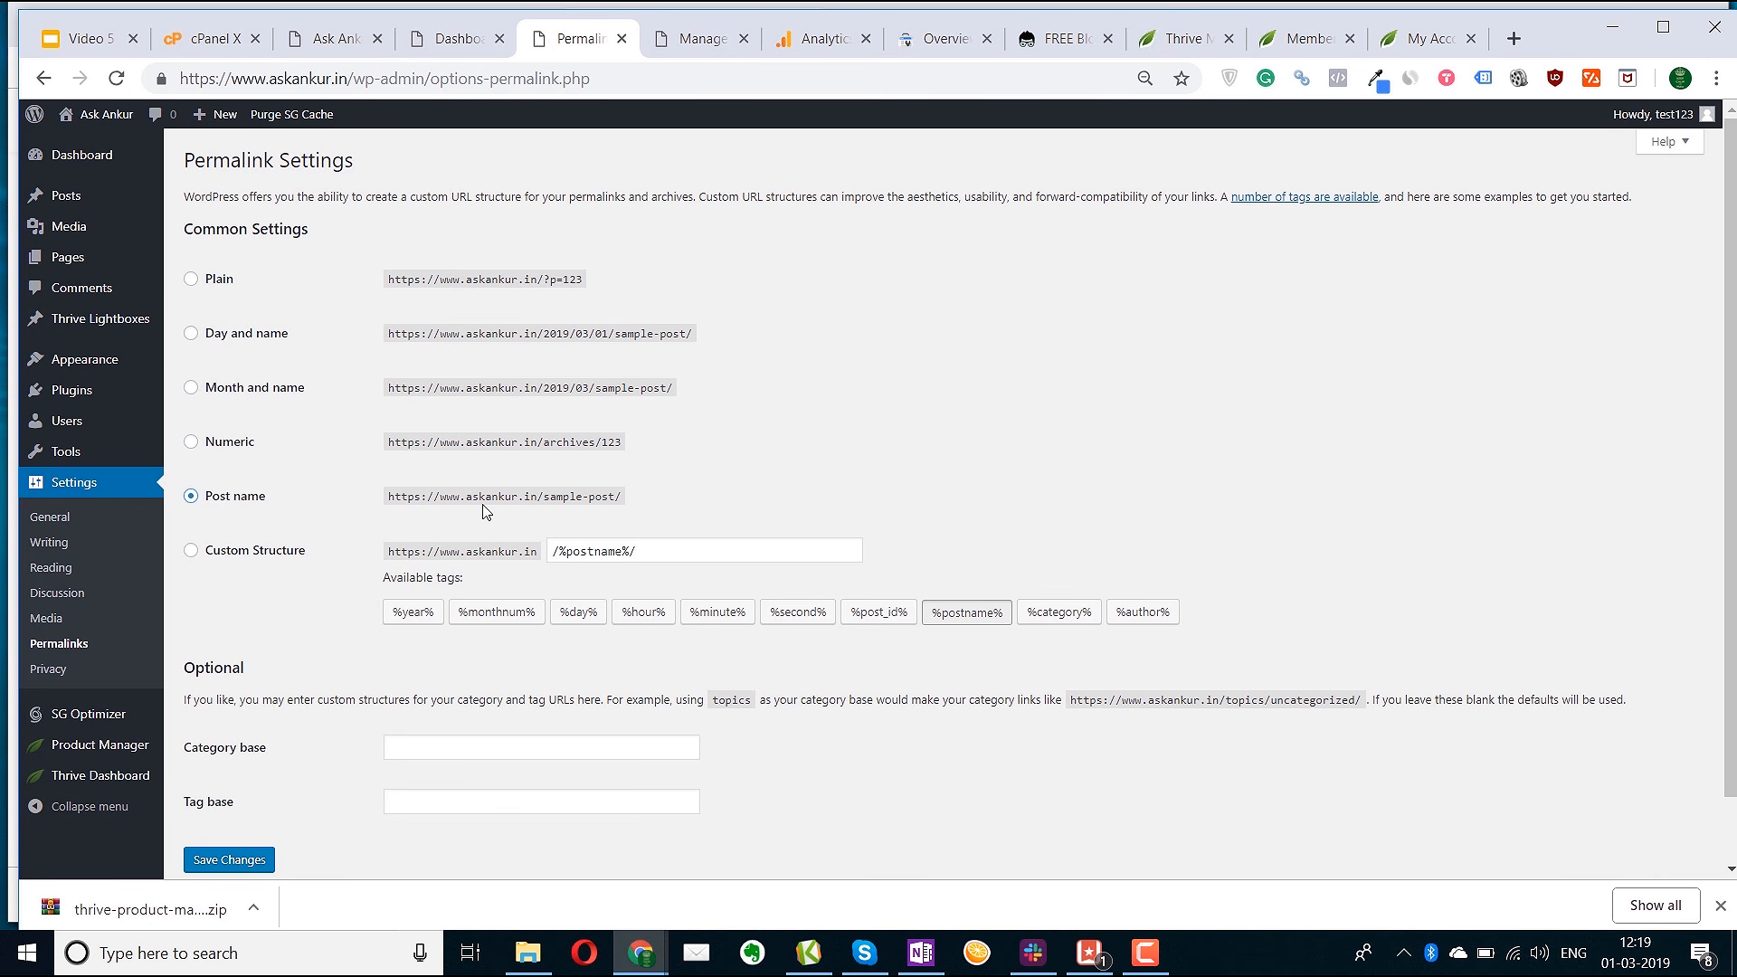
click(231, 866)
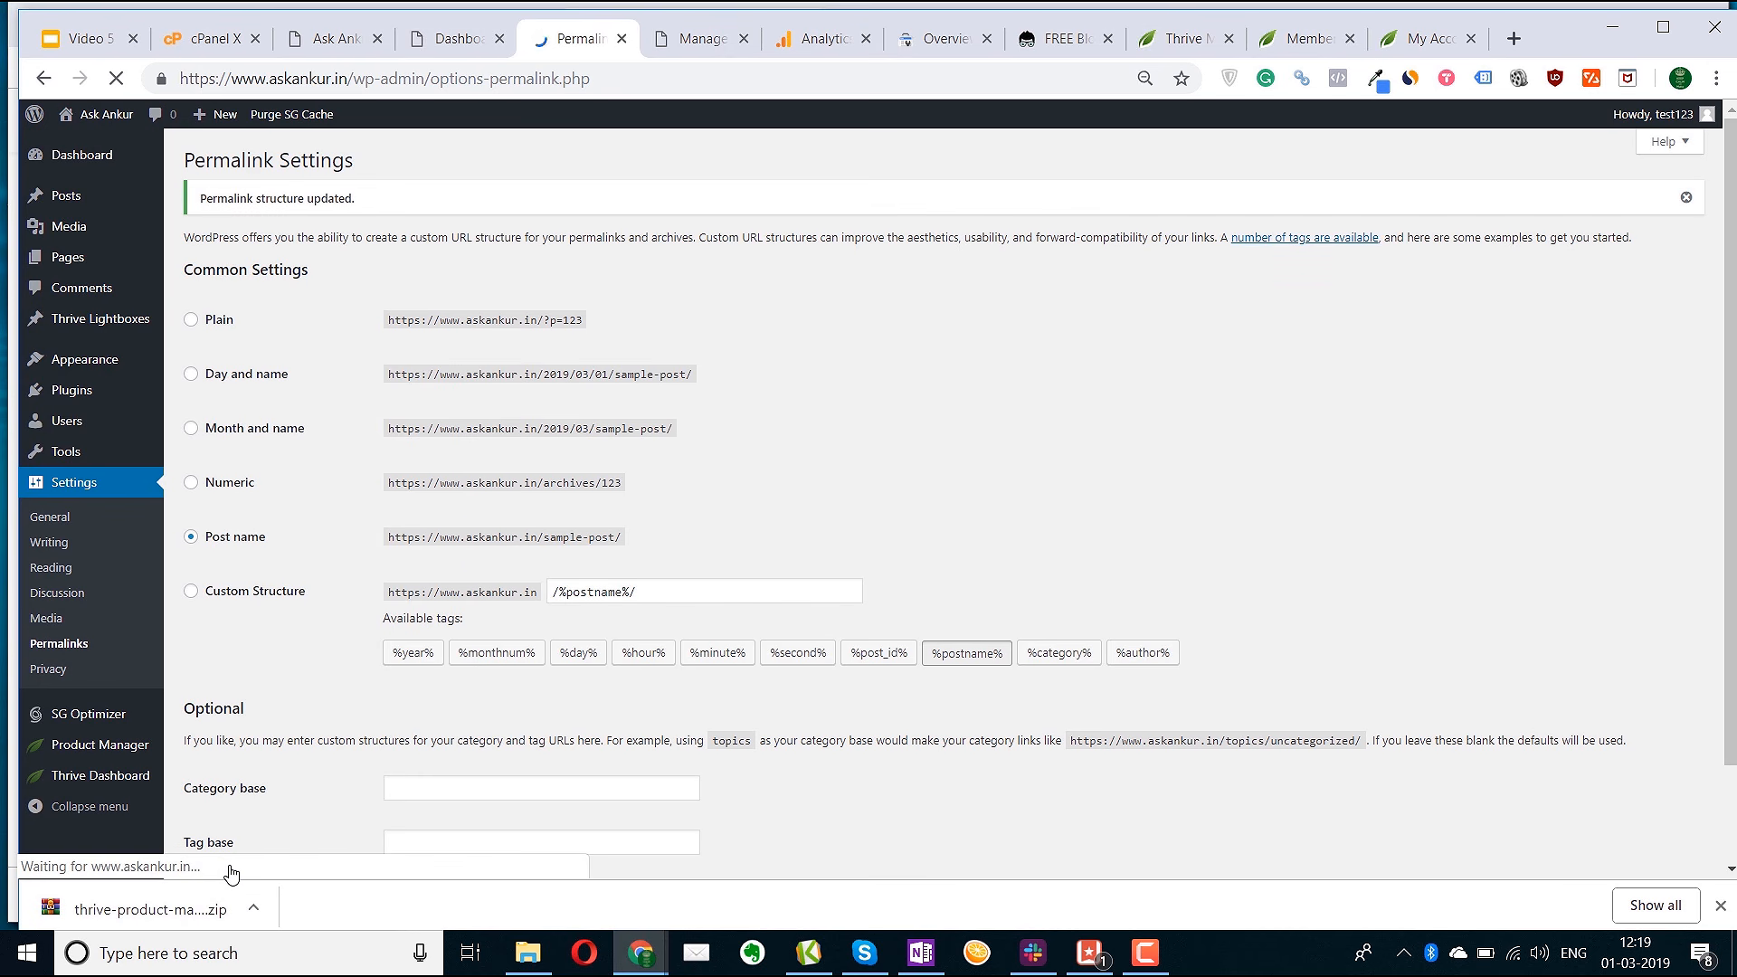
mouse_move(145, 399)
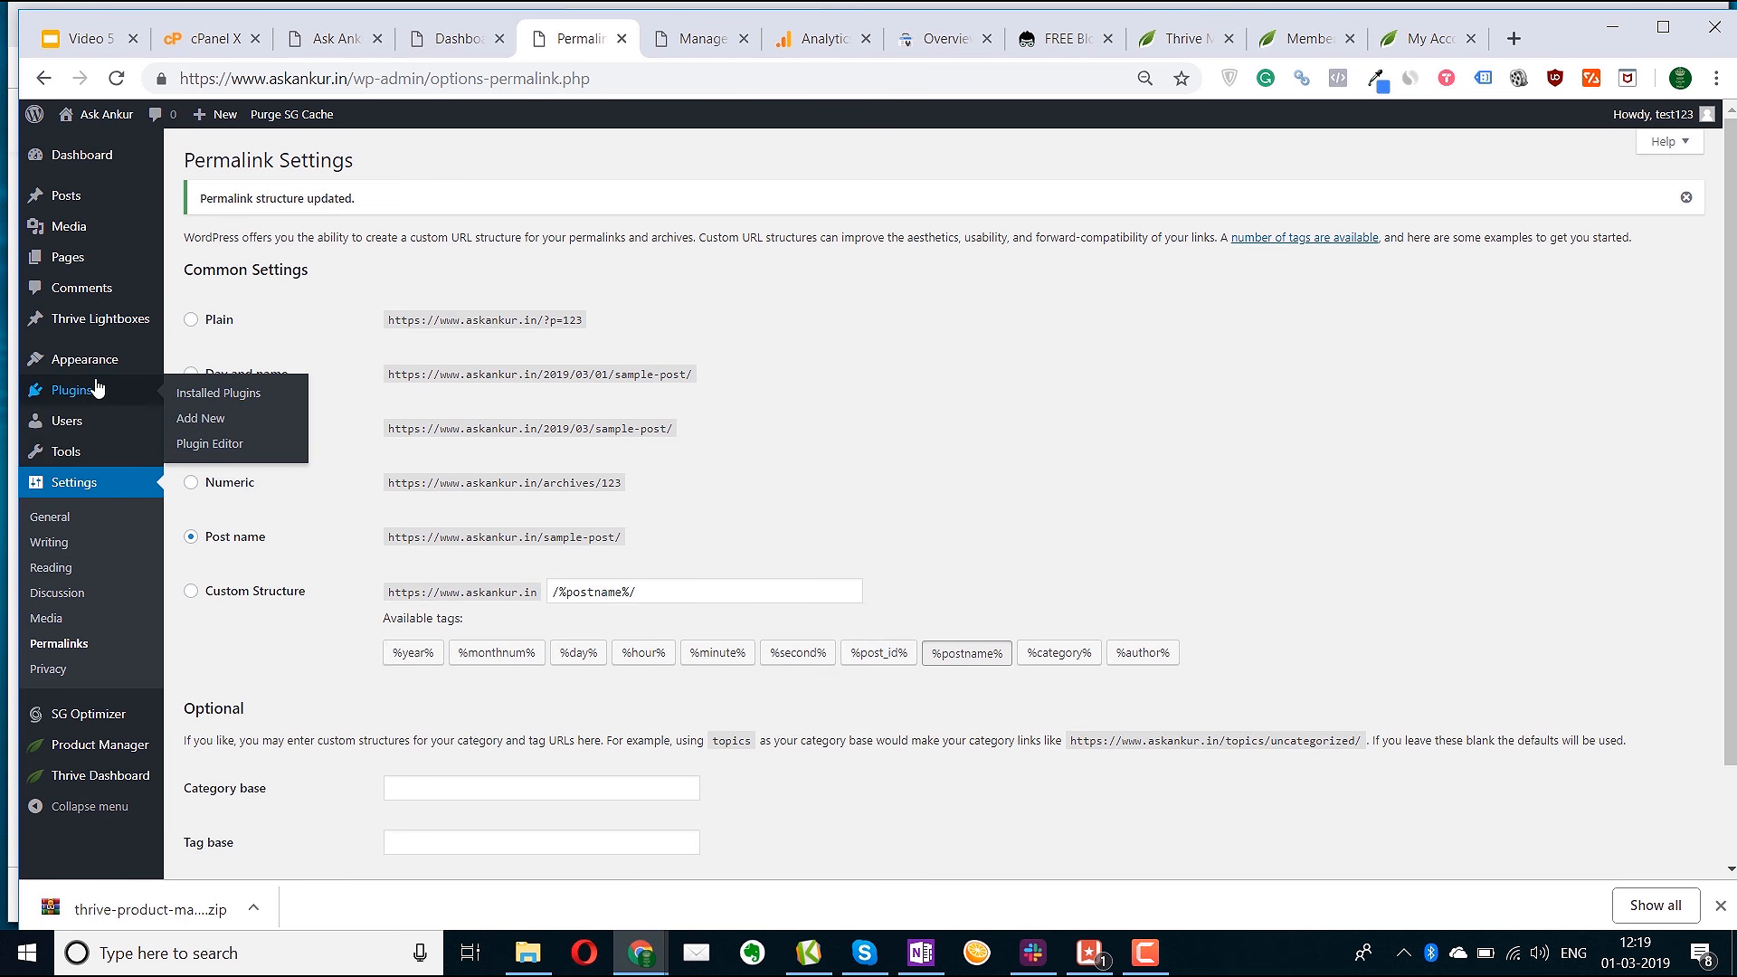
right_click(202, 395)
click(259, 413)
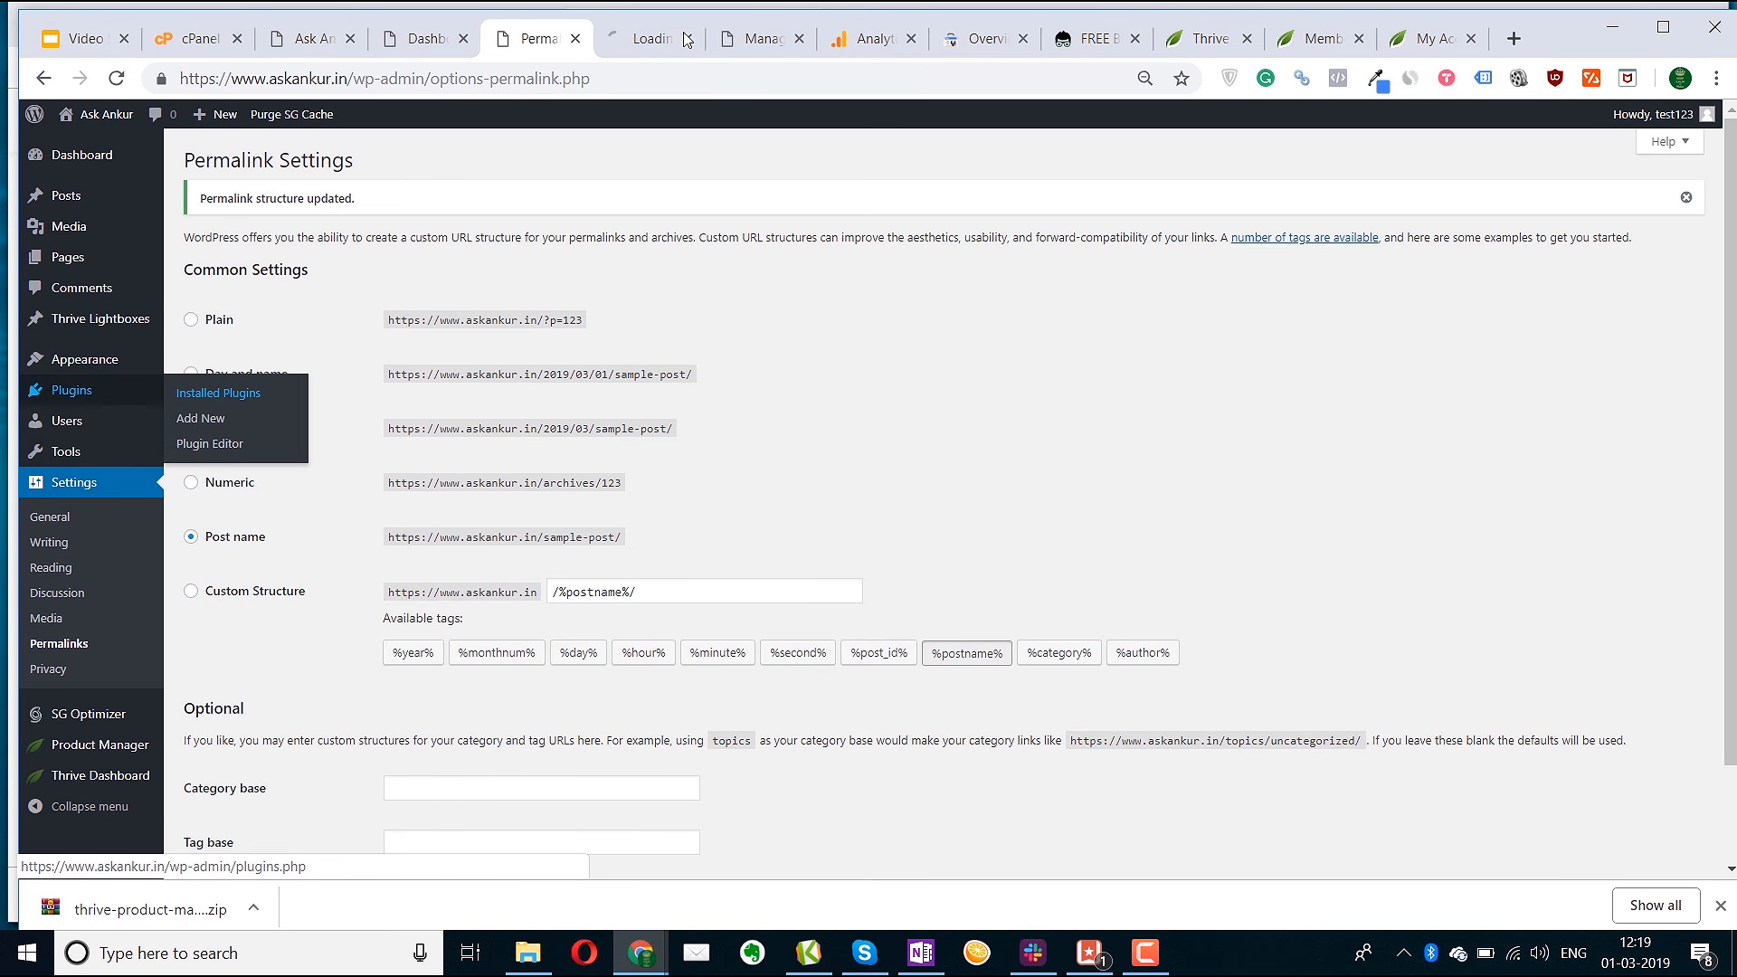
In the new Installed Plugins tab, highlight the SG Optimizer plugin name several times
click(640, 45)
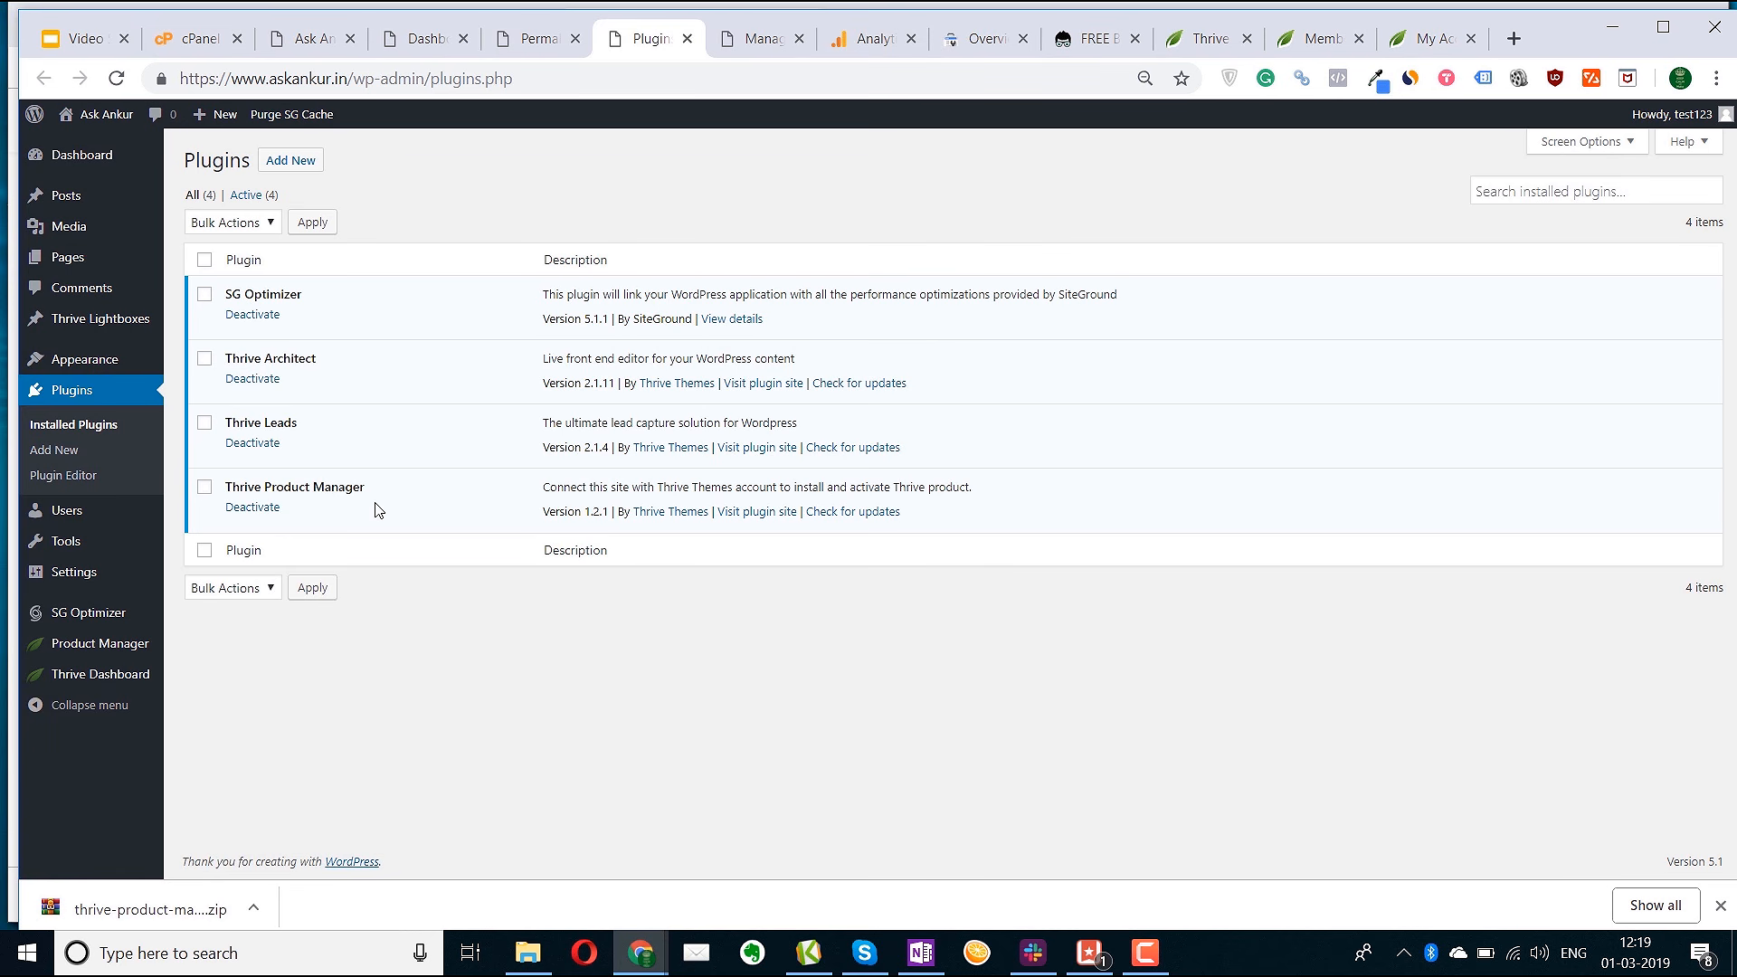
drag(281, 294, 223, 296)
click(270, 291)
click(269, 291)
drag(306, 296, 232, 294)
click(277, 294)
drag(312, 297, 228, 294)
click(266, 294)
Open four extra Add Plugins pages in new tabs and move to the next one
middle_click(306, 167)
right_click(306, 165)
click(351, 179)
right_click(296, 162)
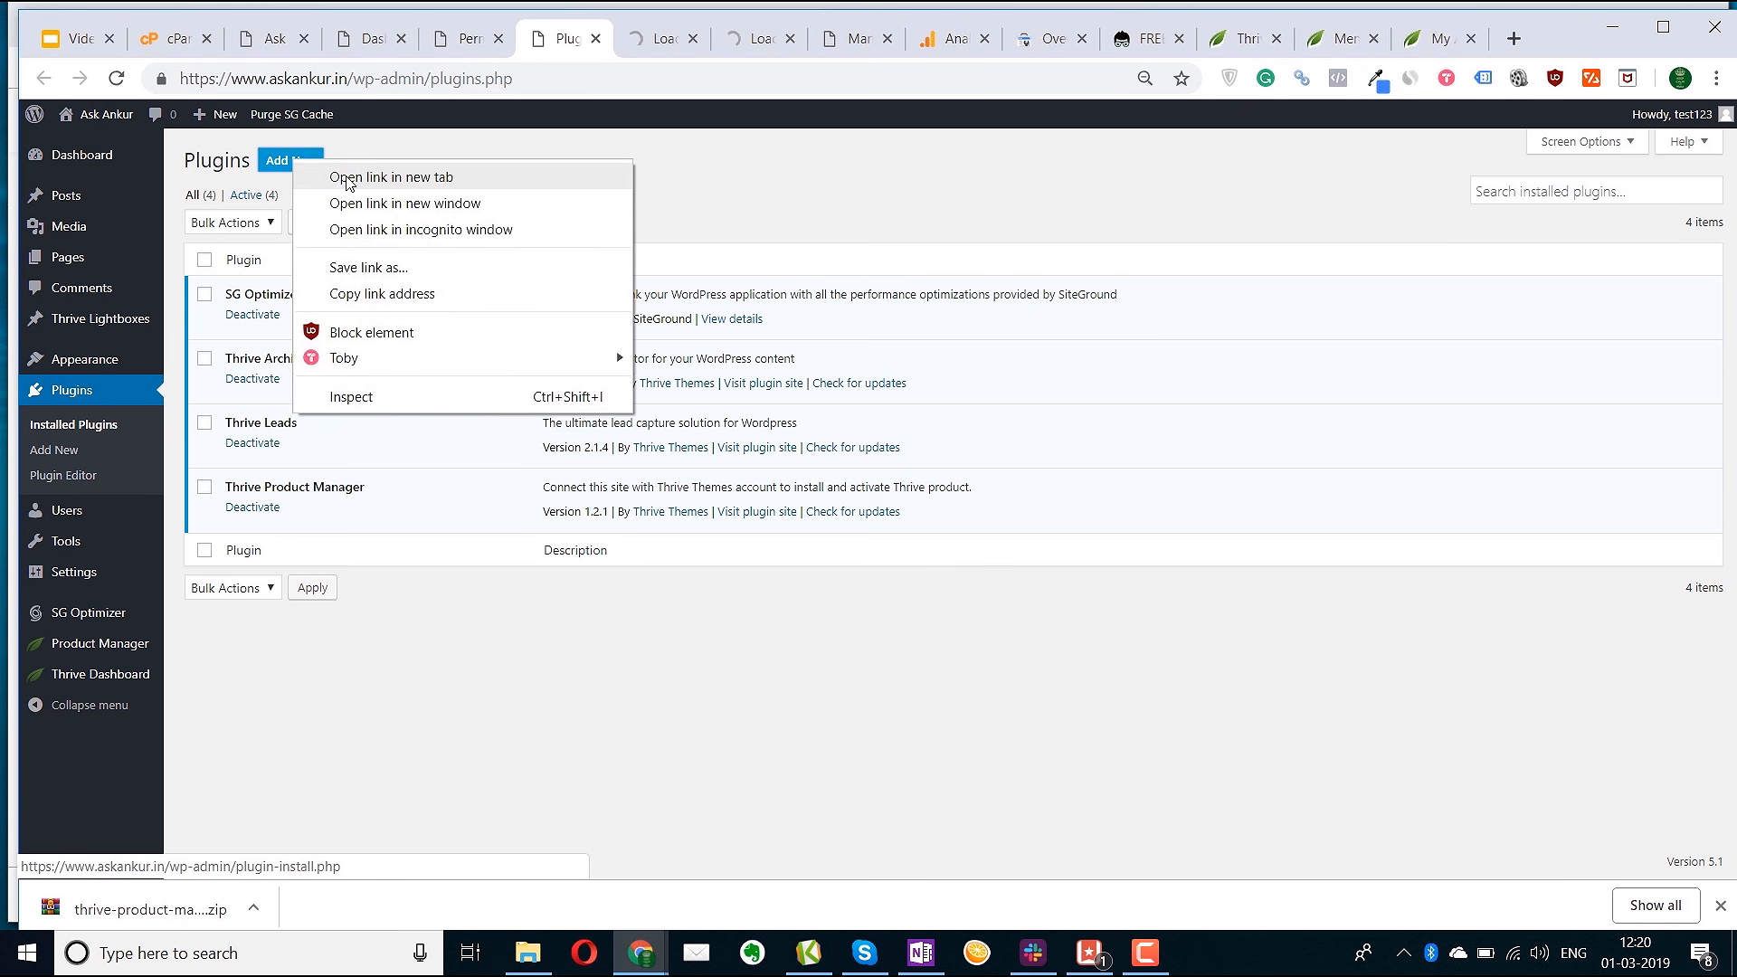
click(348, 177)
right_click(288, 166)
click(342, 178)
key(ctrl+Tab)
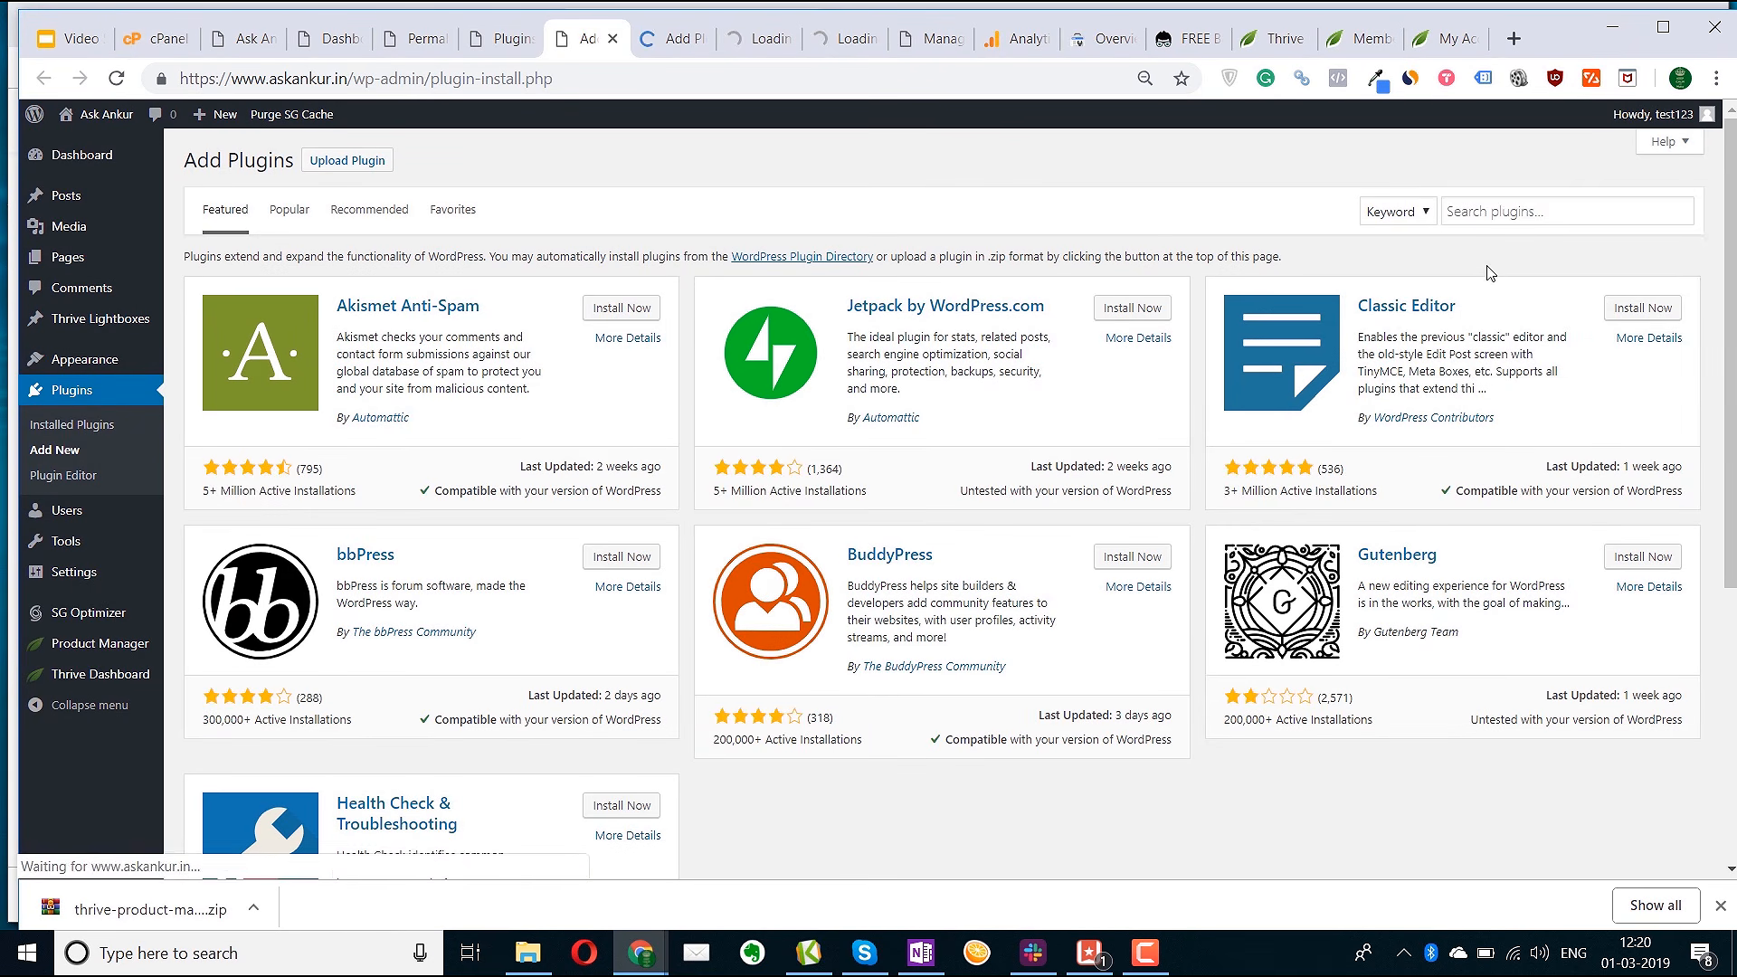
Search plugins for 'contact', then install and activate Contact Form 7
click(1503, 212)
text(contact)
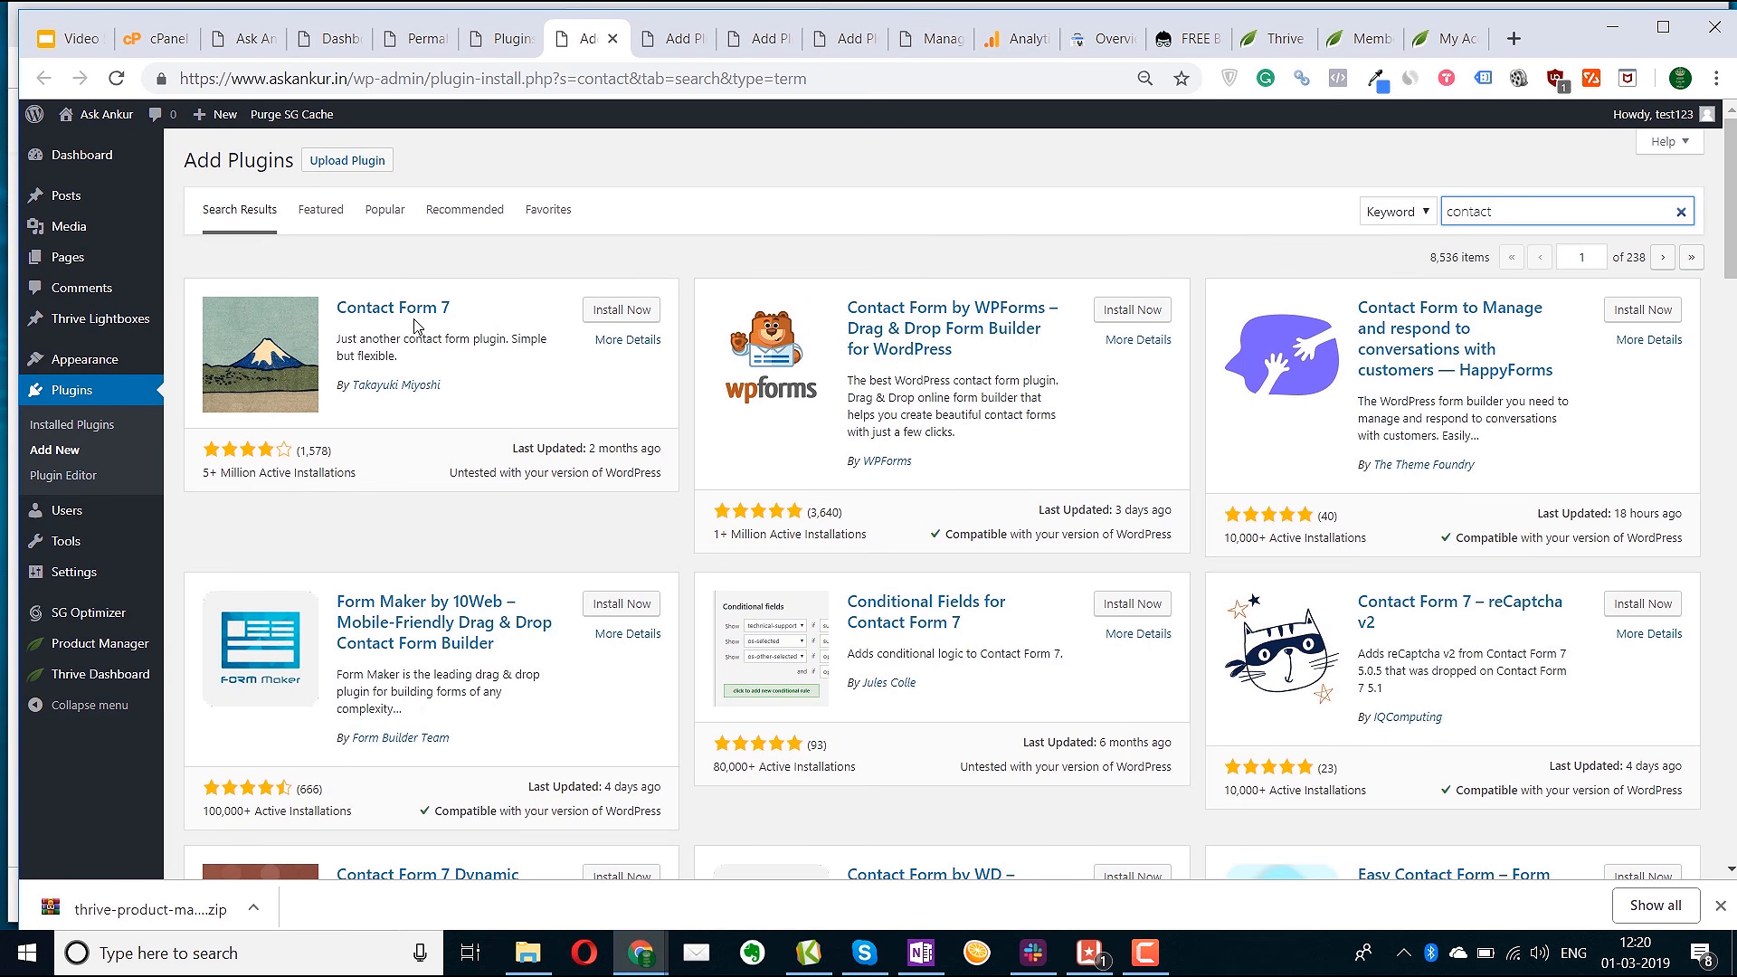
click(619, 311)
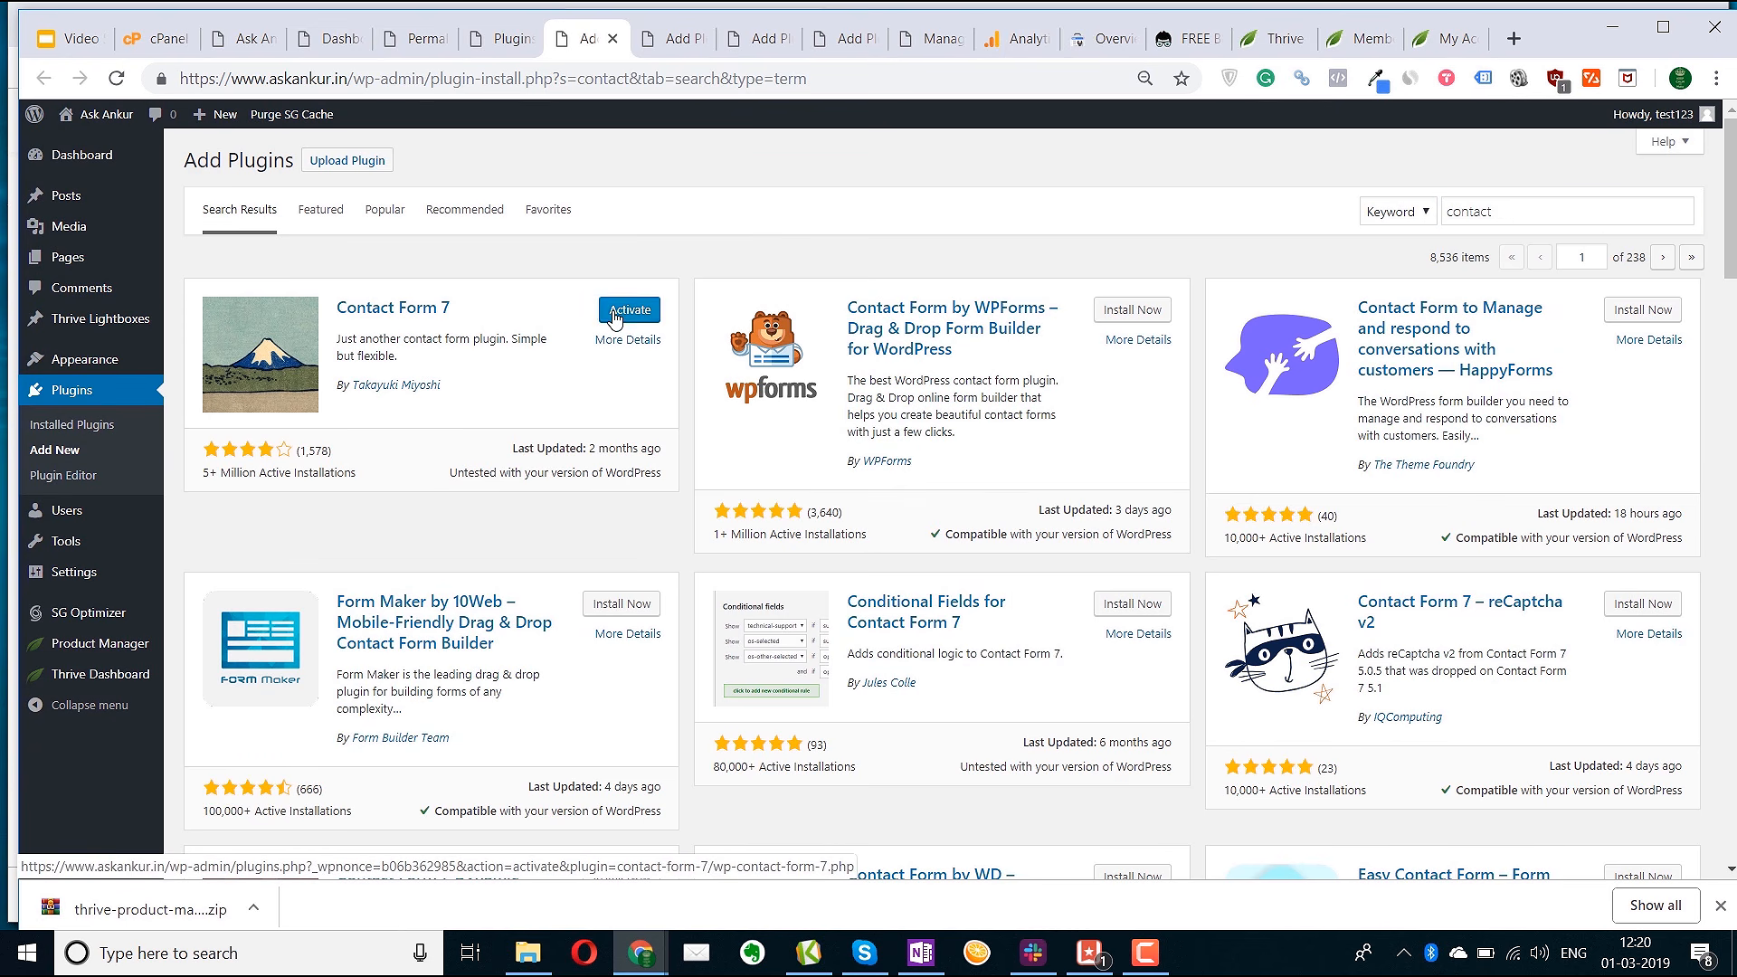
click(612, 312)
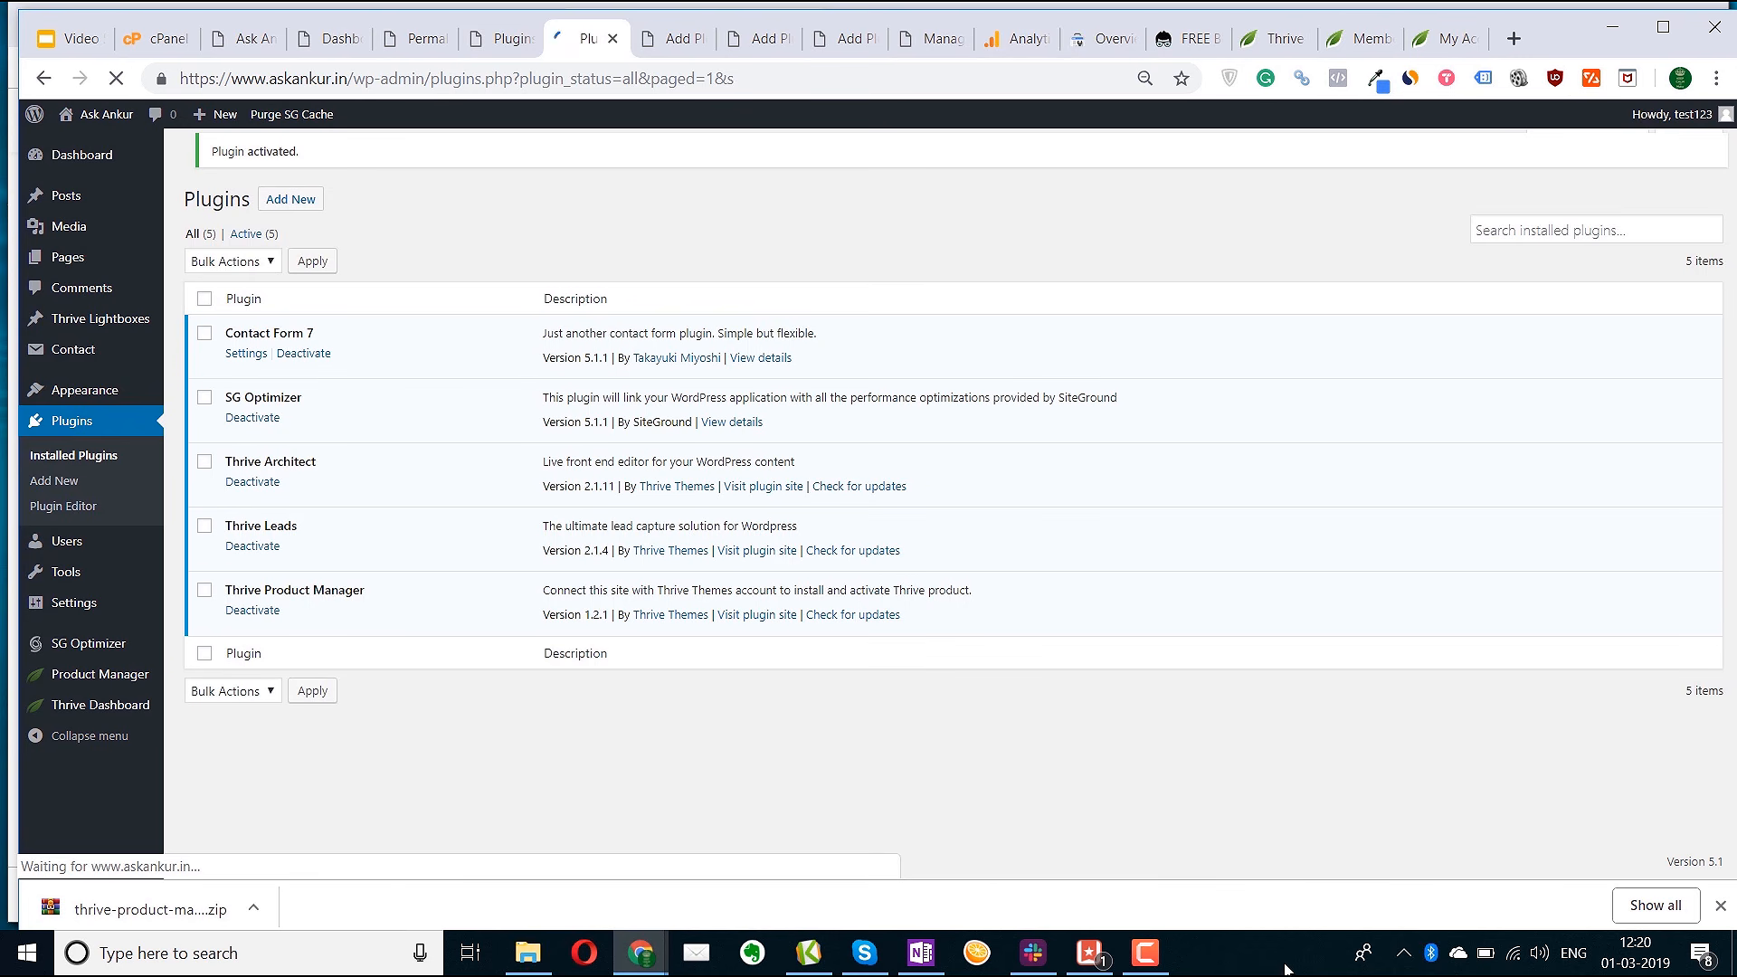
Search plugins for 'limit login attempt', then install and activate Limit Login Attempts Reloaded 2.7.3
click(673, 43)
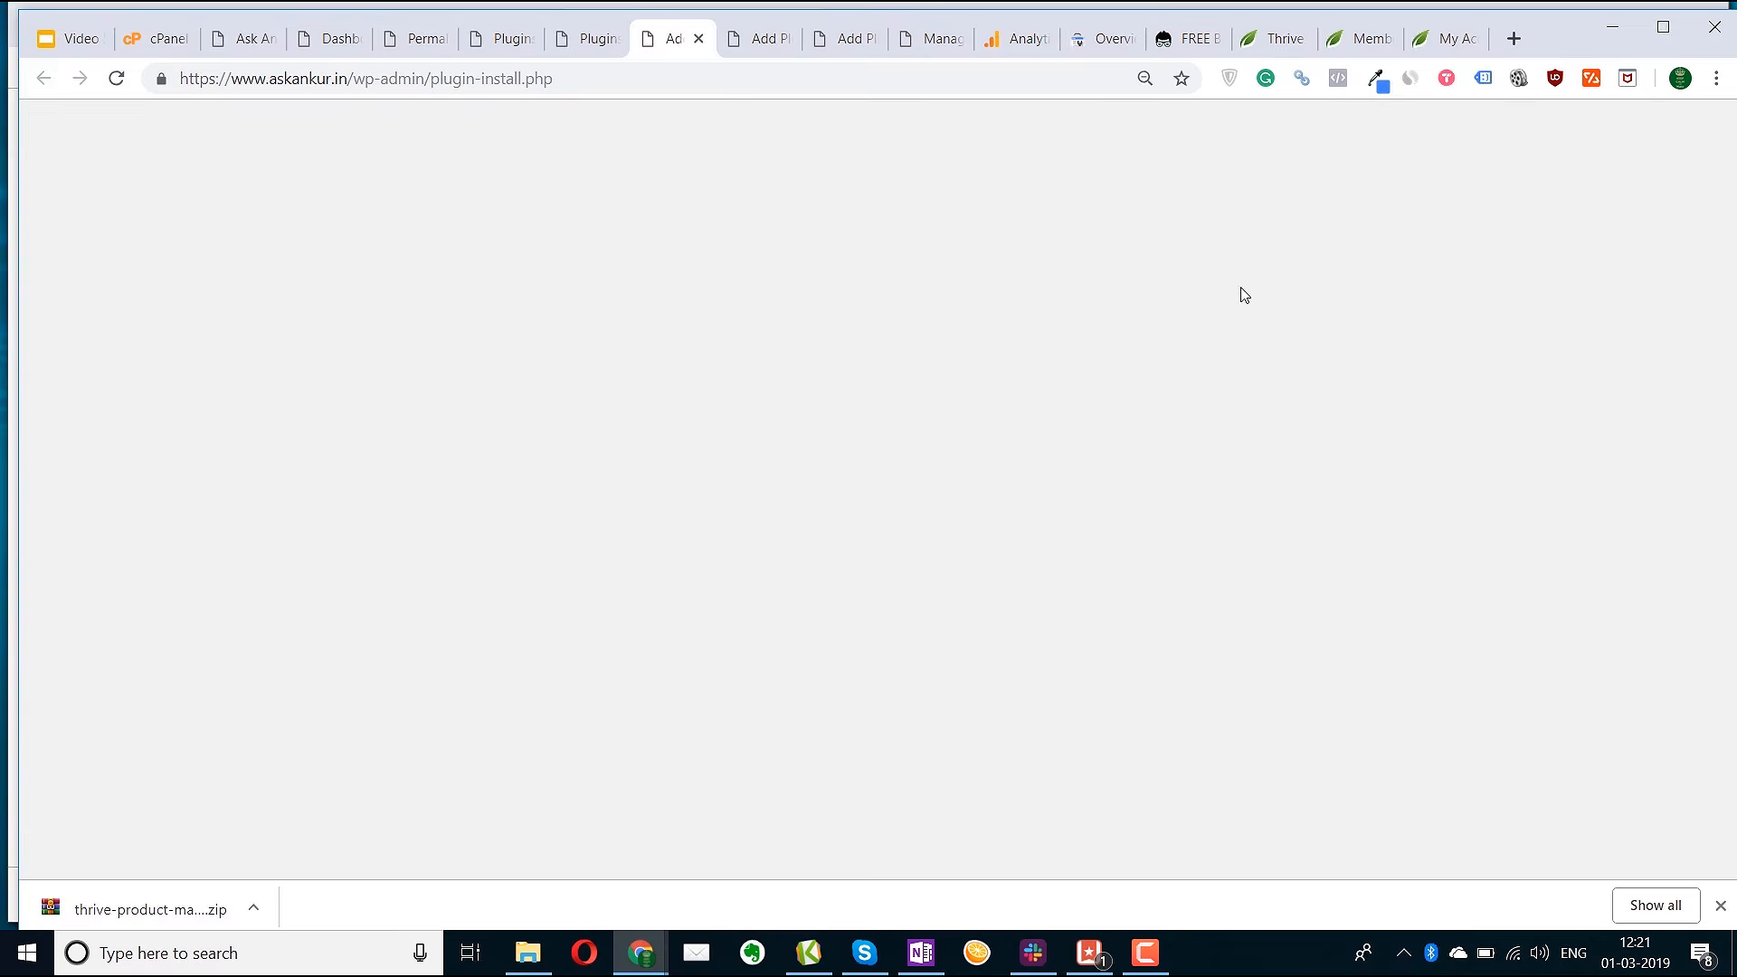
click(1485, 214)
text(limit log)
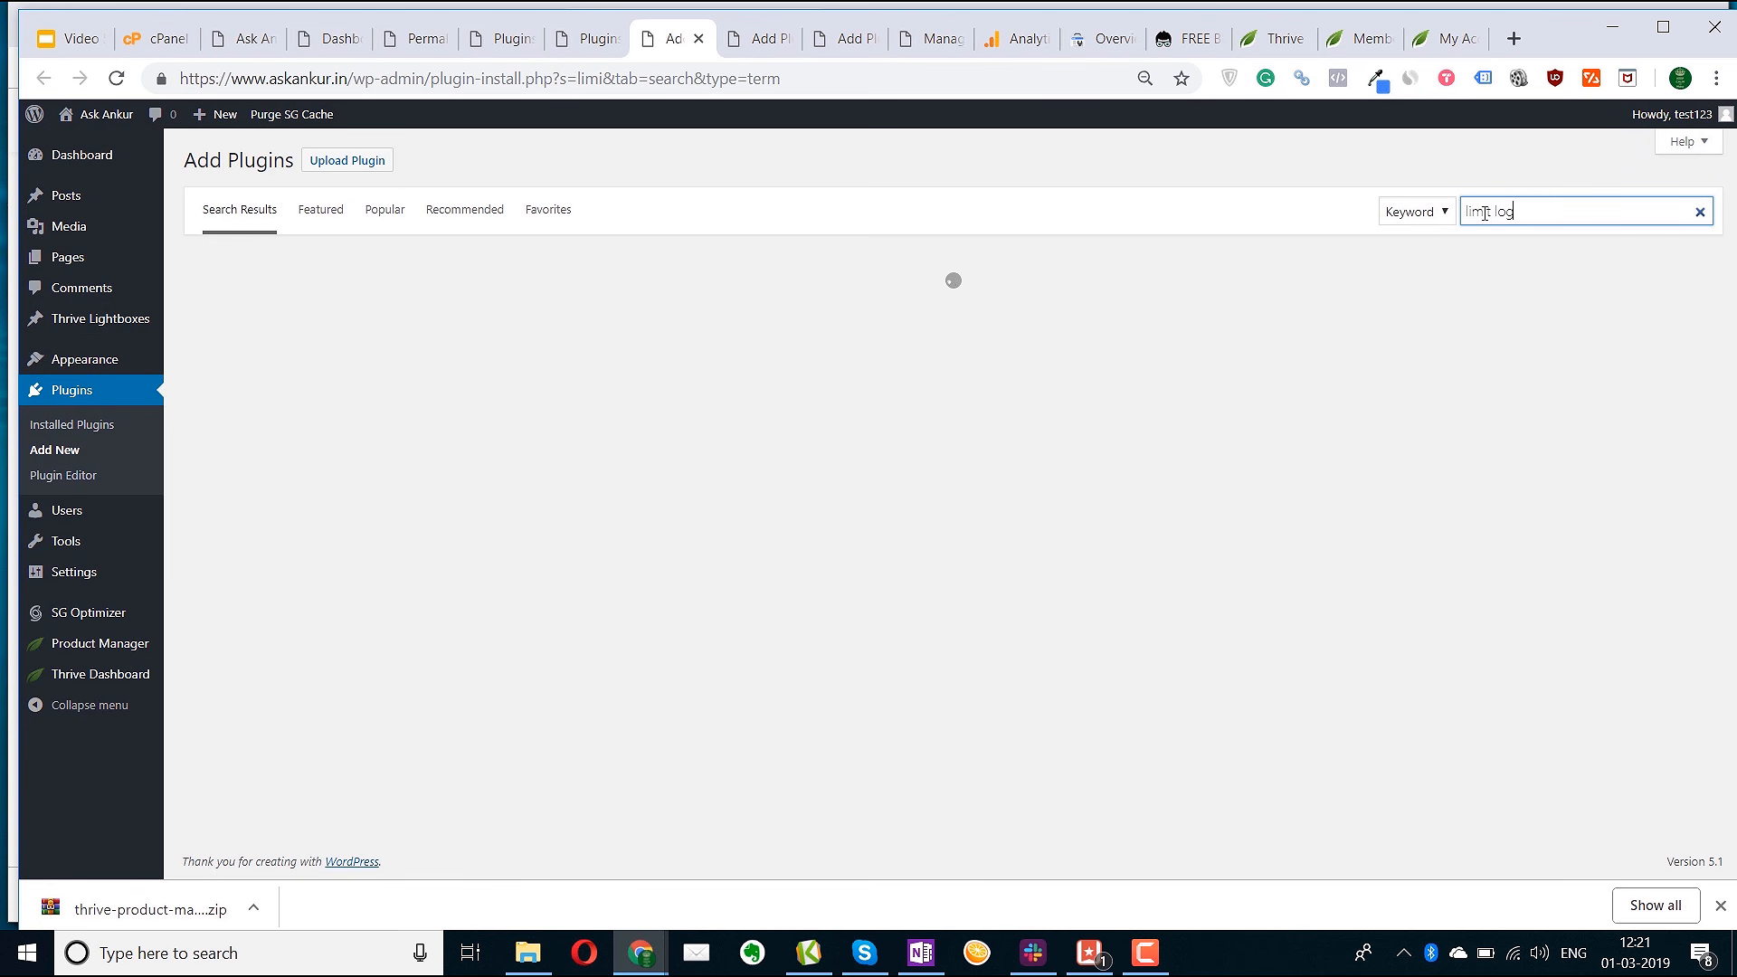
text(in attempt)
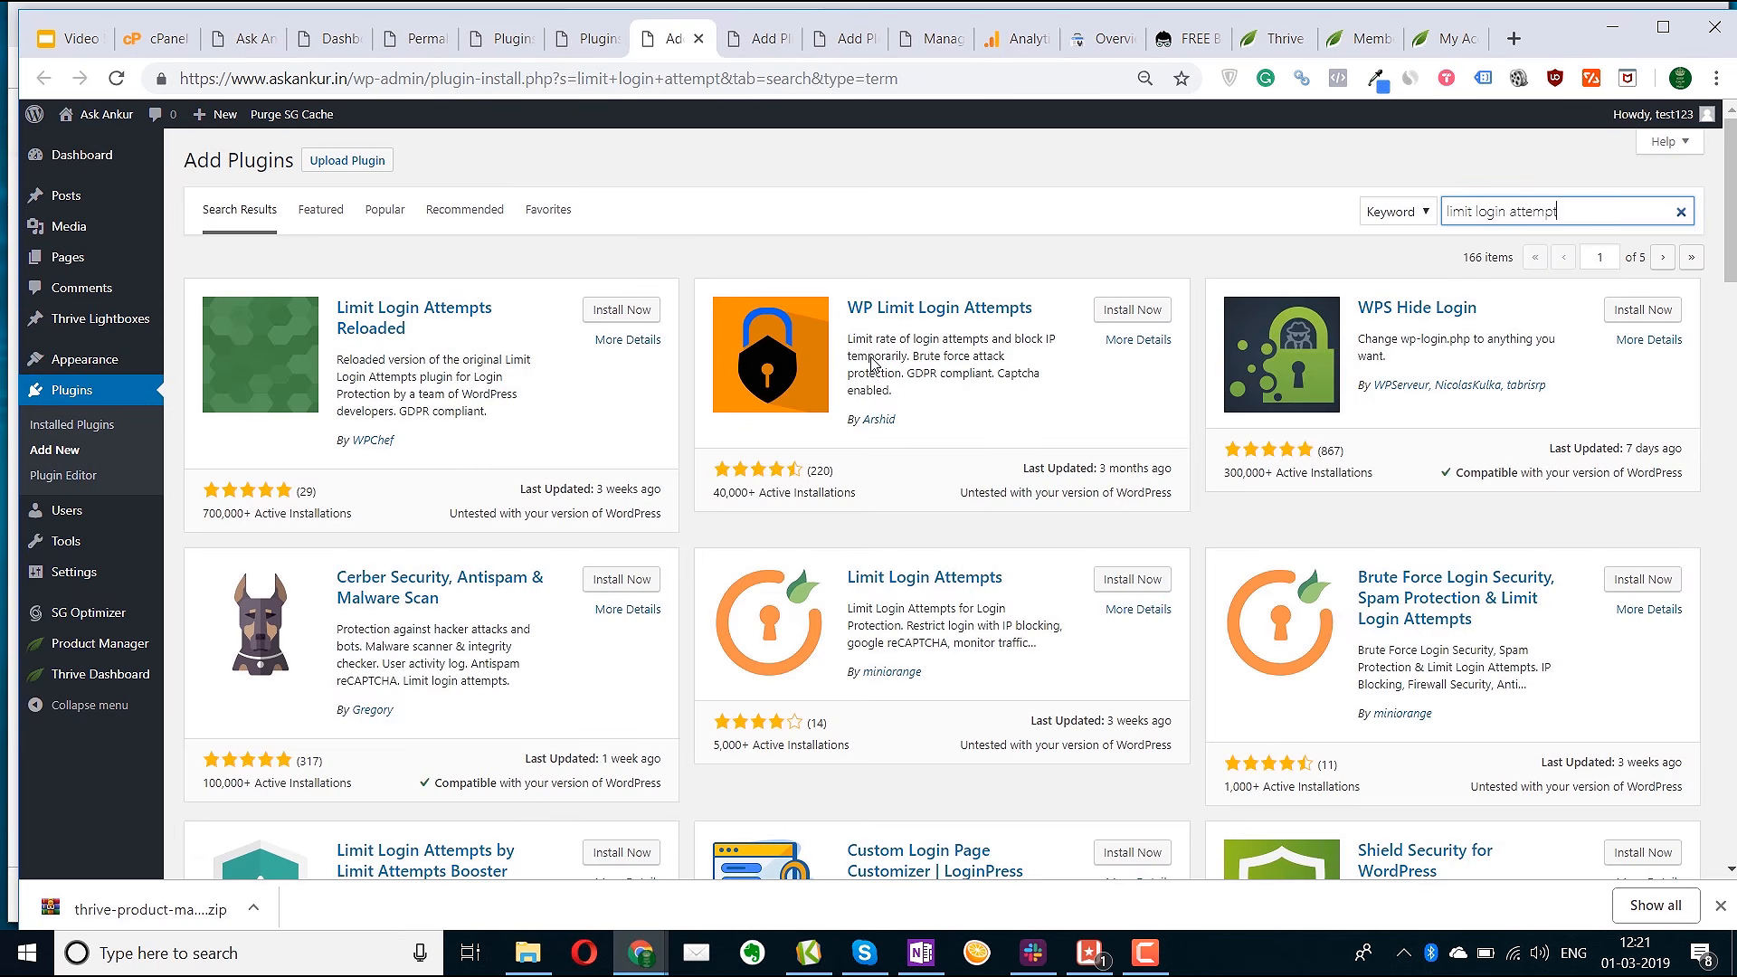
click(625, 312)
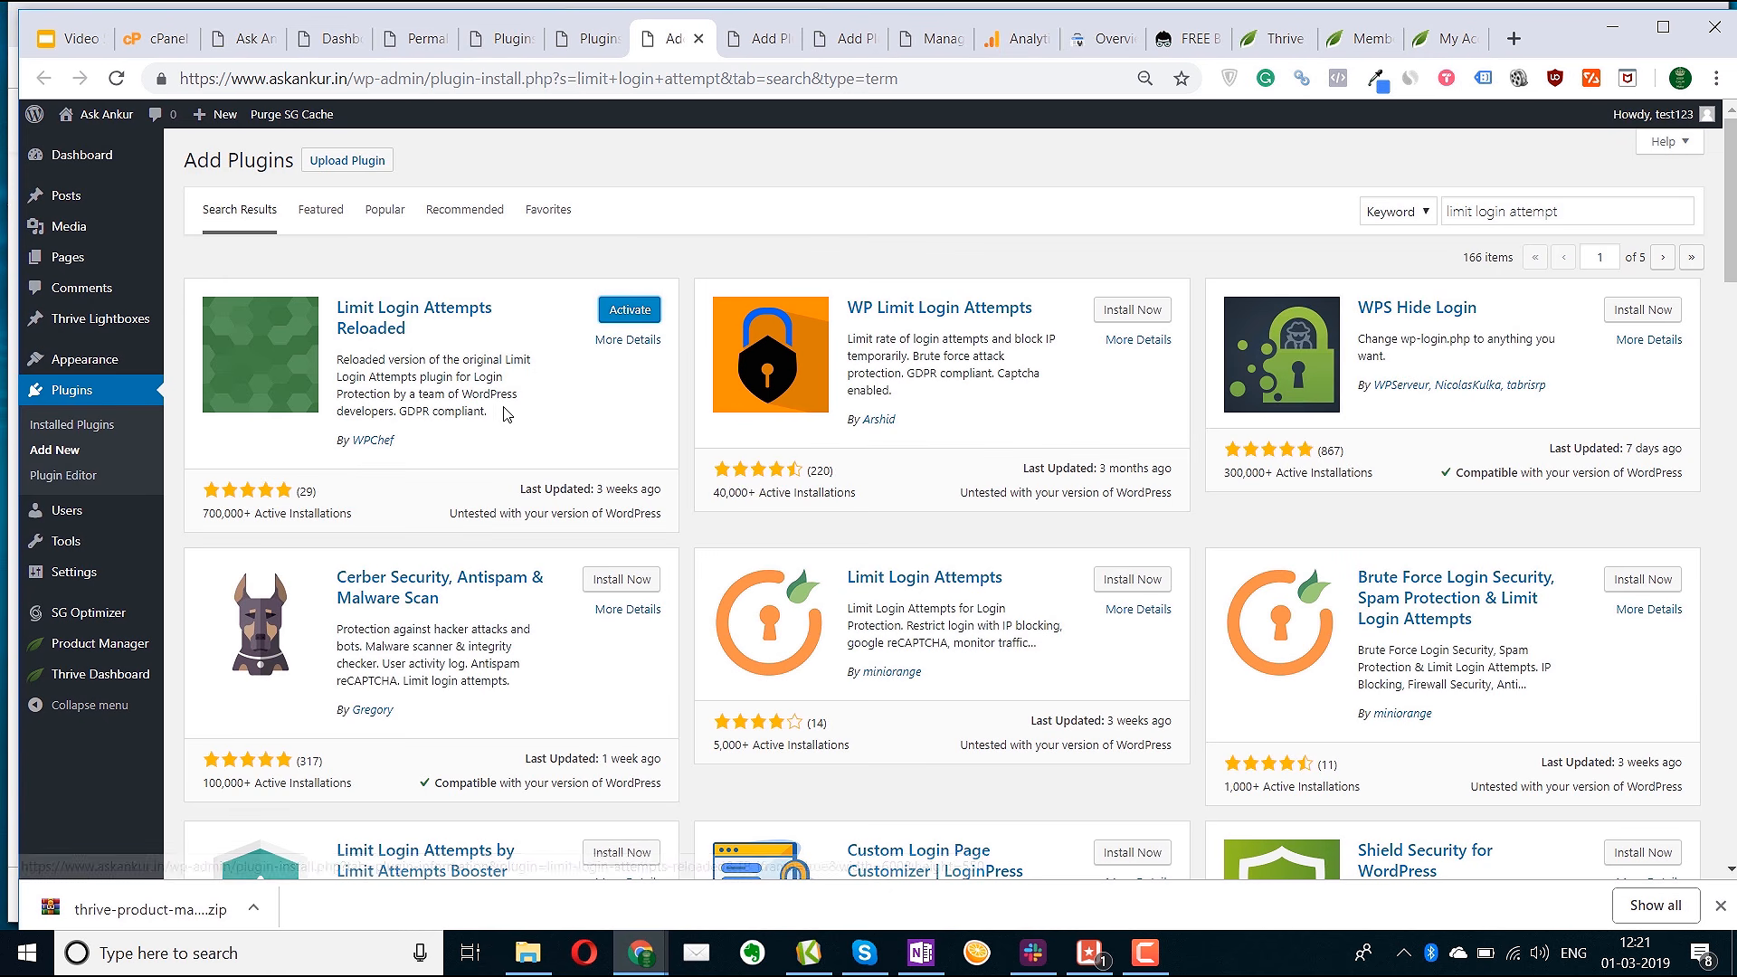
click(637, 310)
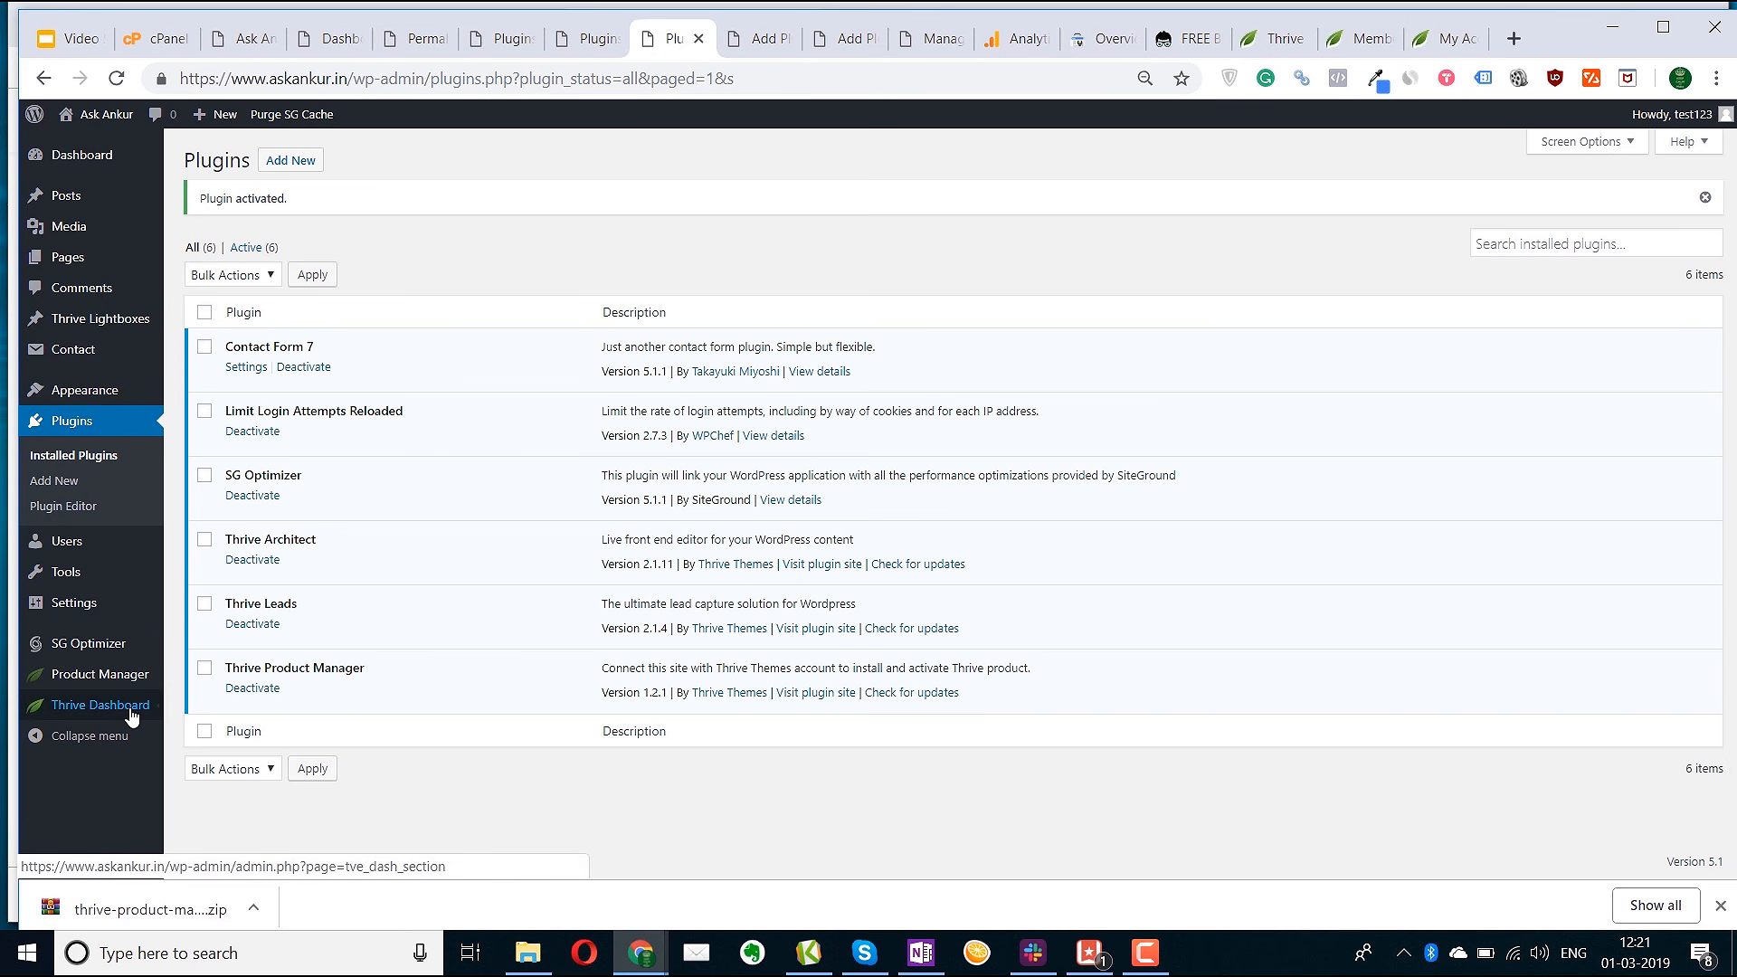
mouse_move(132, 715)
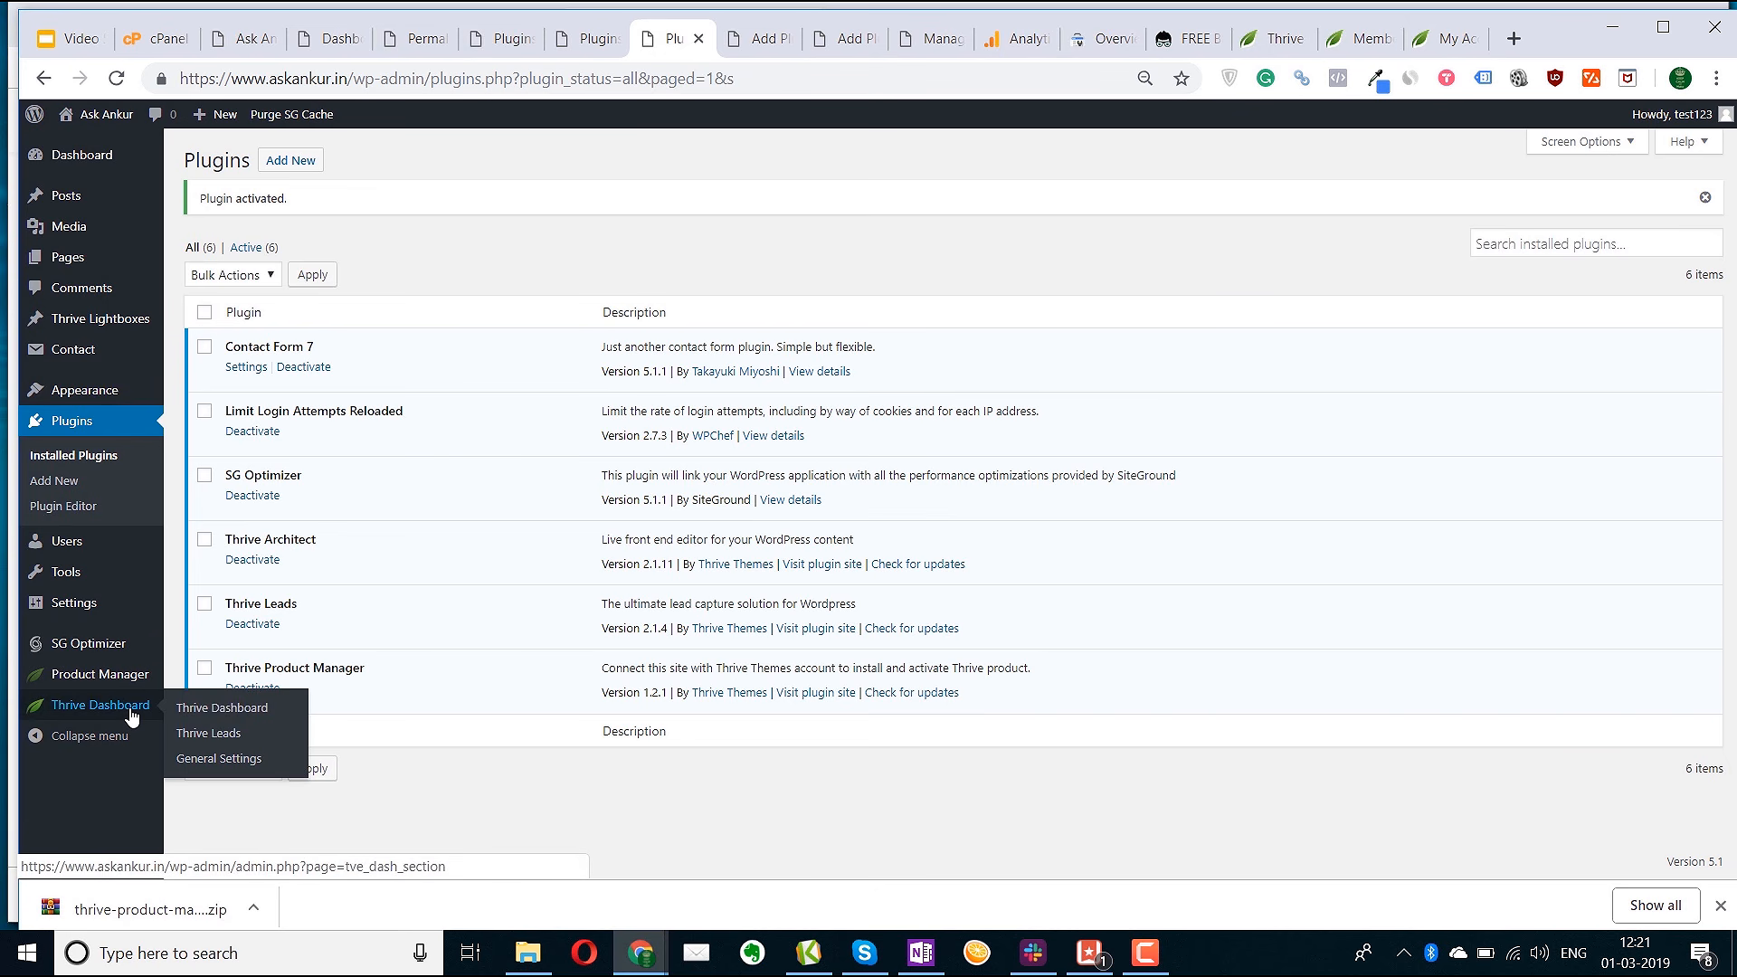
Open the Thrive Dashboard, glance at its General Settings, and return to the overview
click(228, 714)
scroll(370, 697, down, 2)
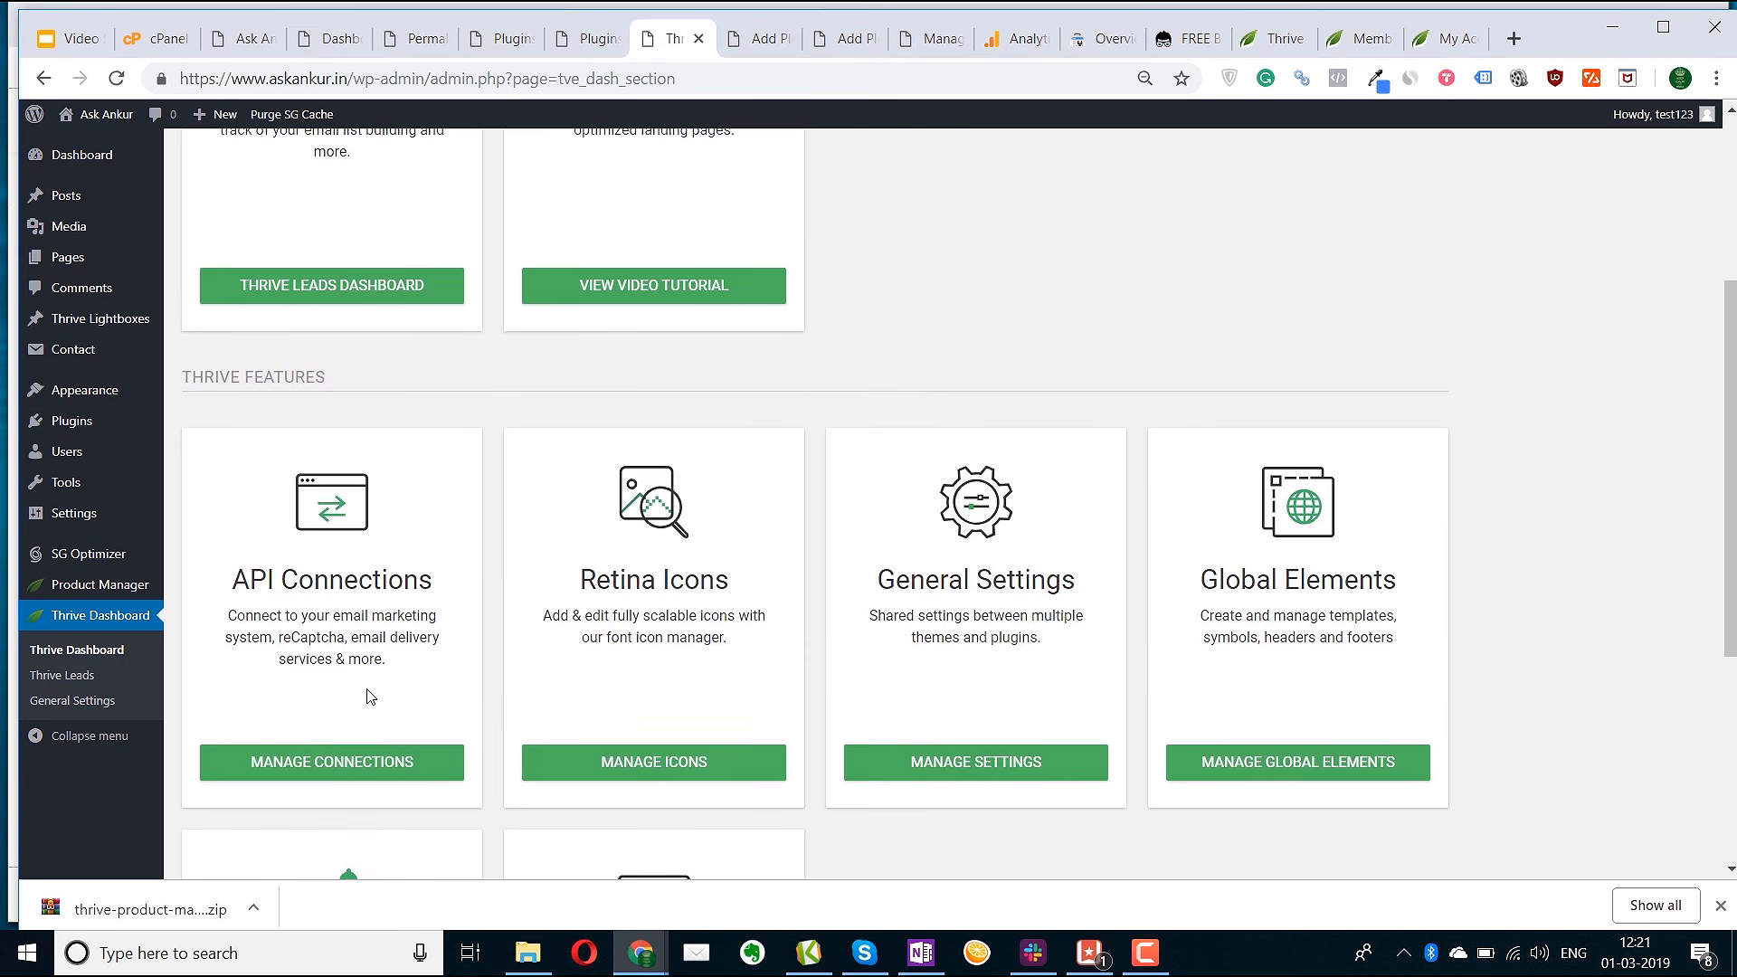
scroll(711, 727, down, 3)
scroll(710, 727, up, 2)
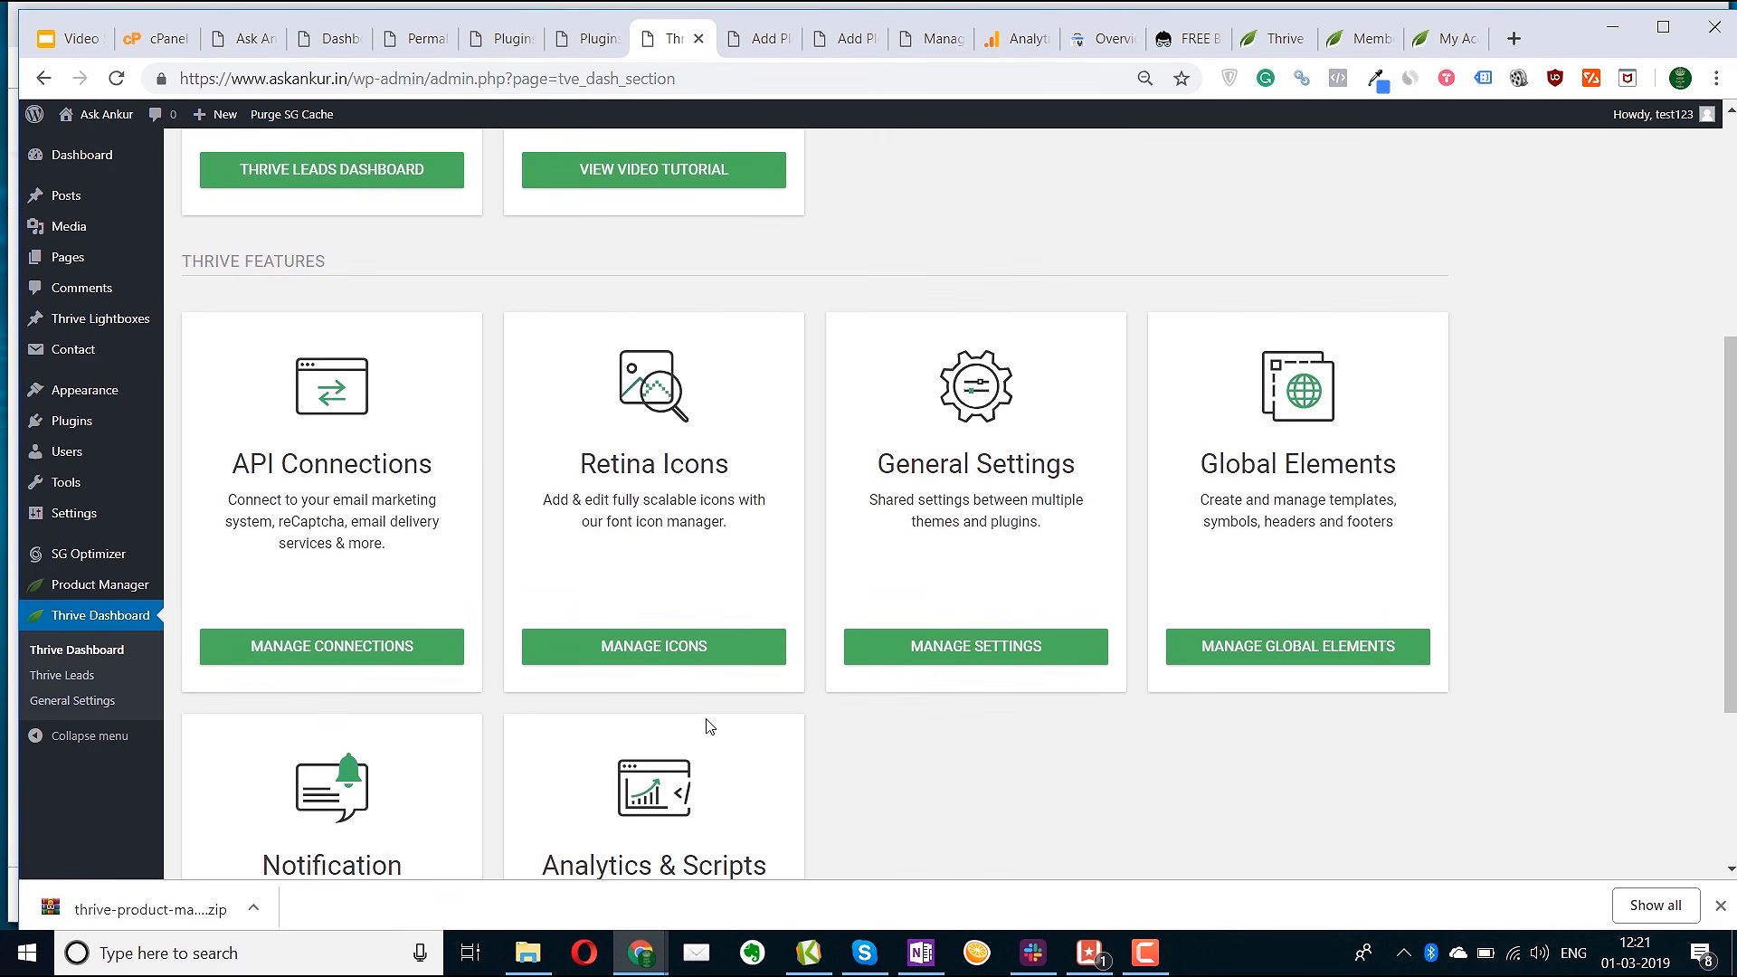
click(950, 655)
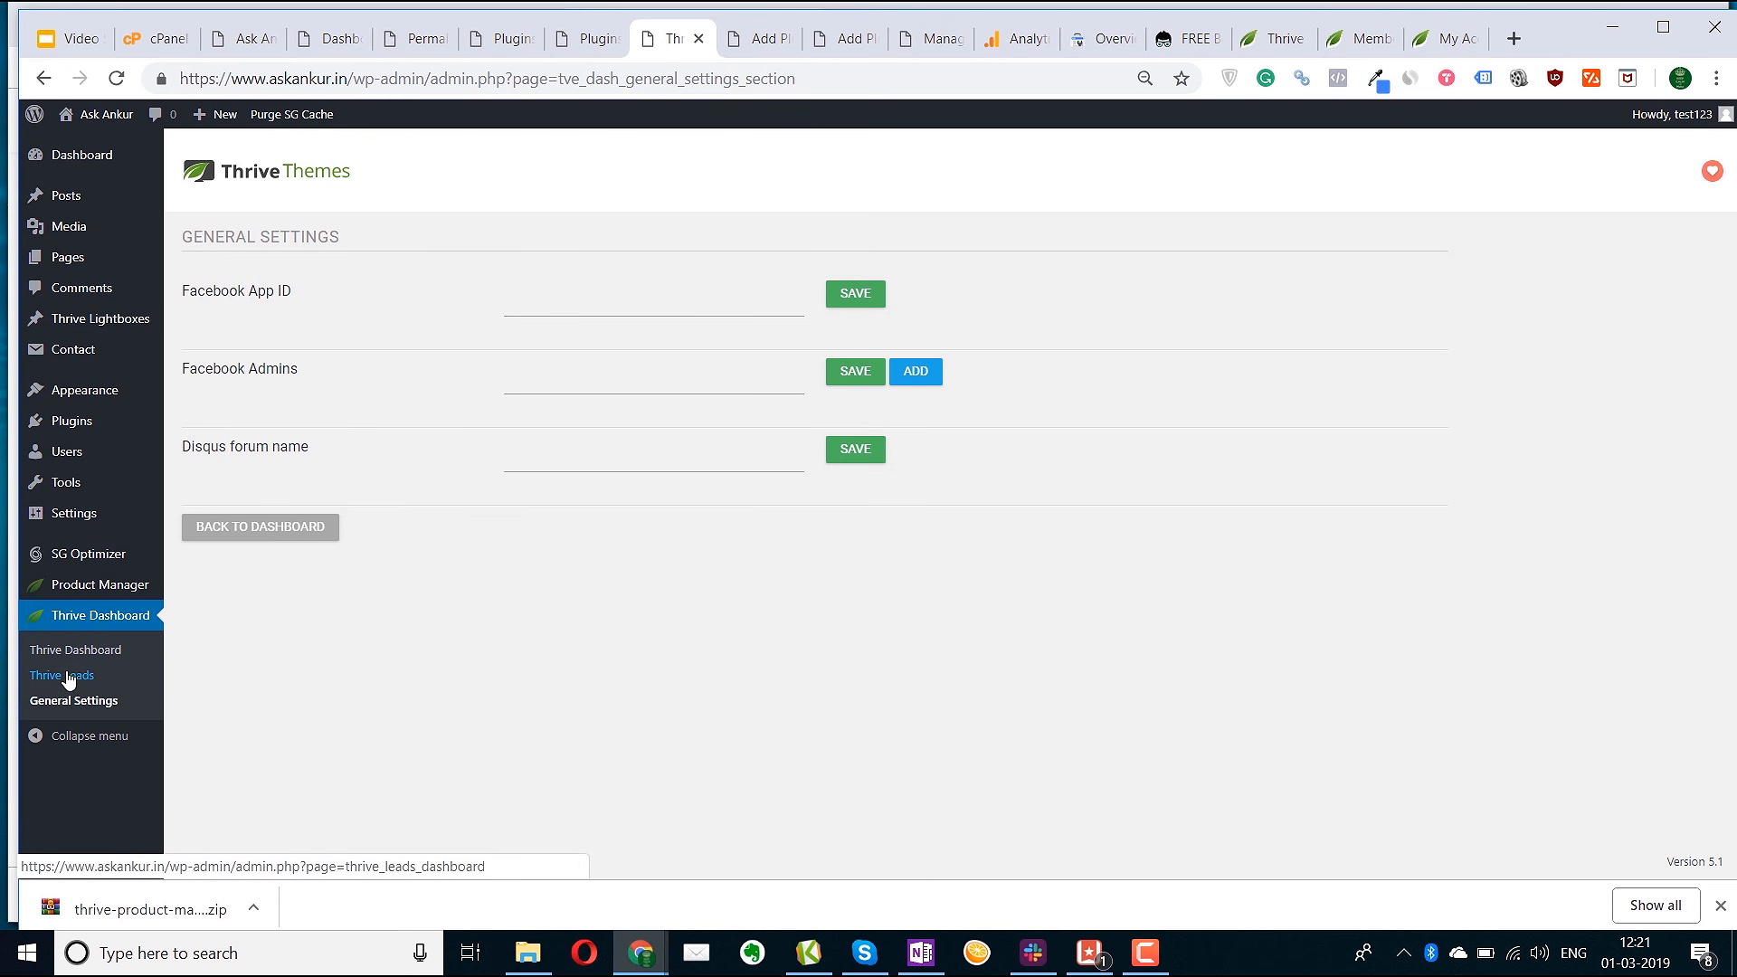
click(88, 653)
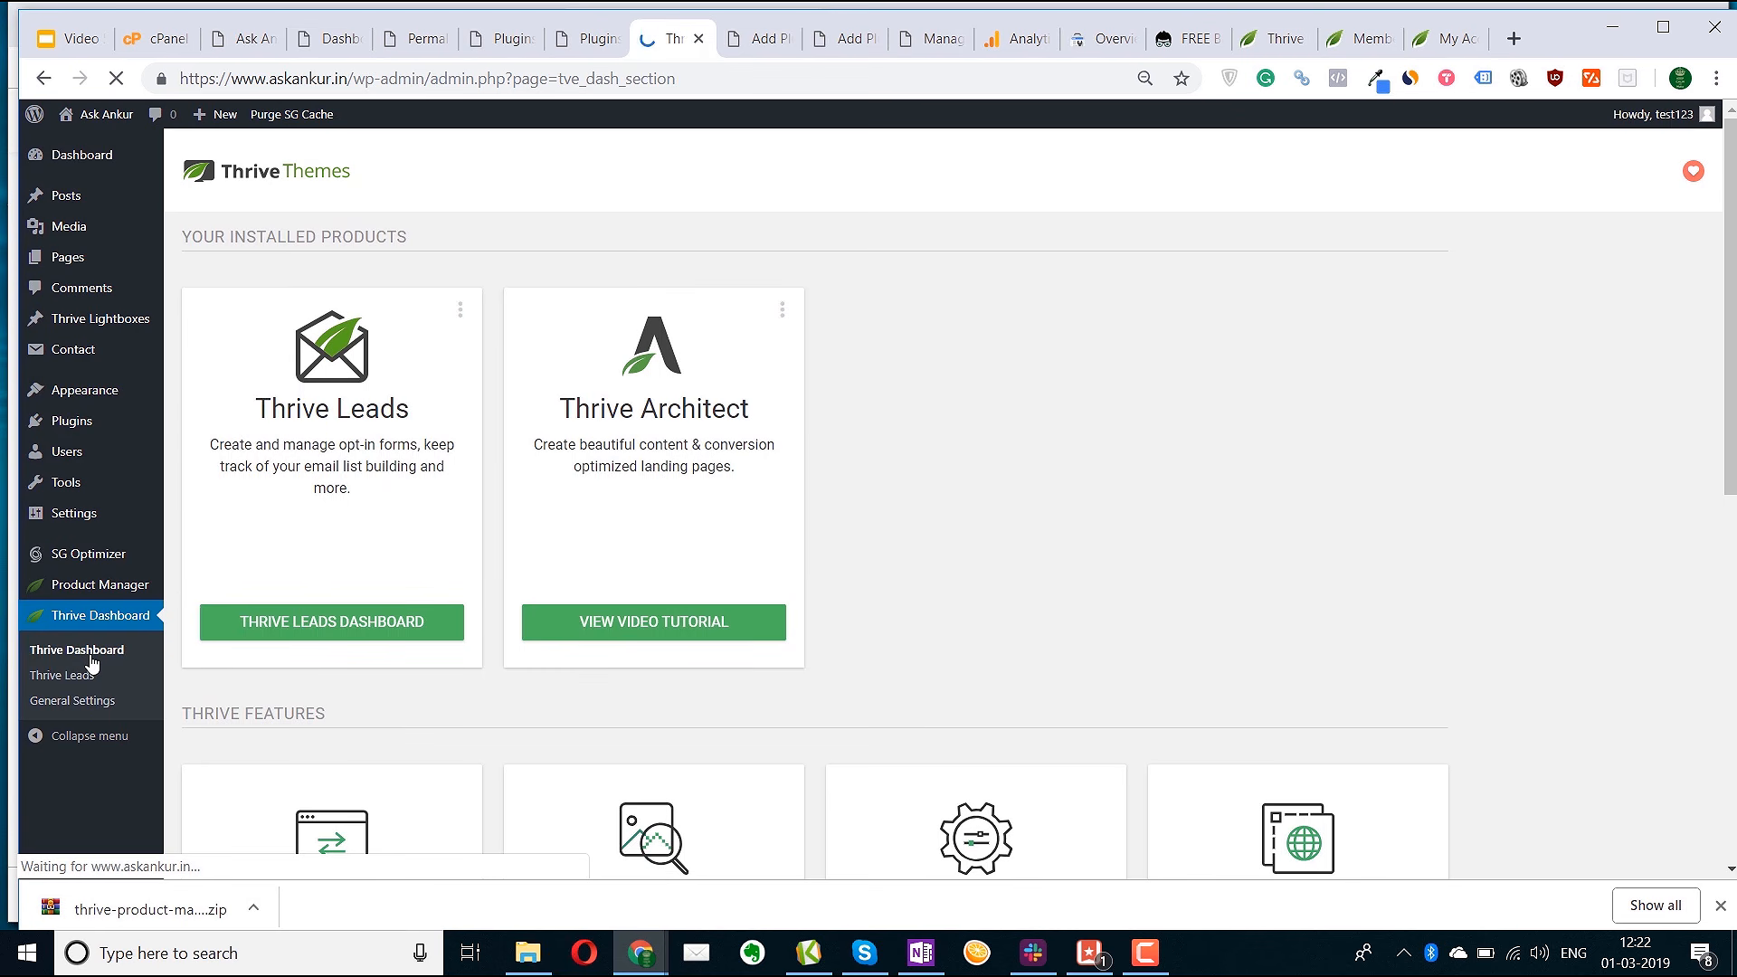
Bring up the link menu for Appearance > Themes in the sidebar
scroll(961, 644, down, 3)
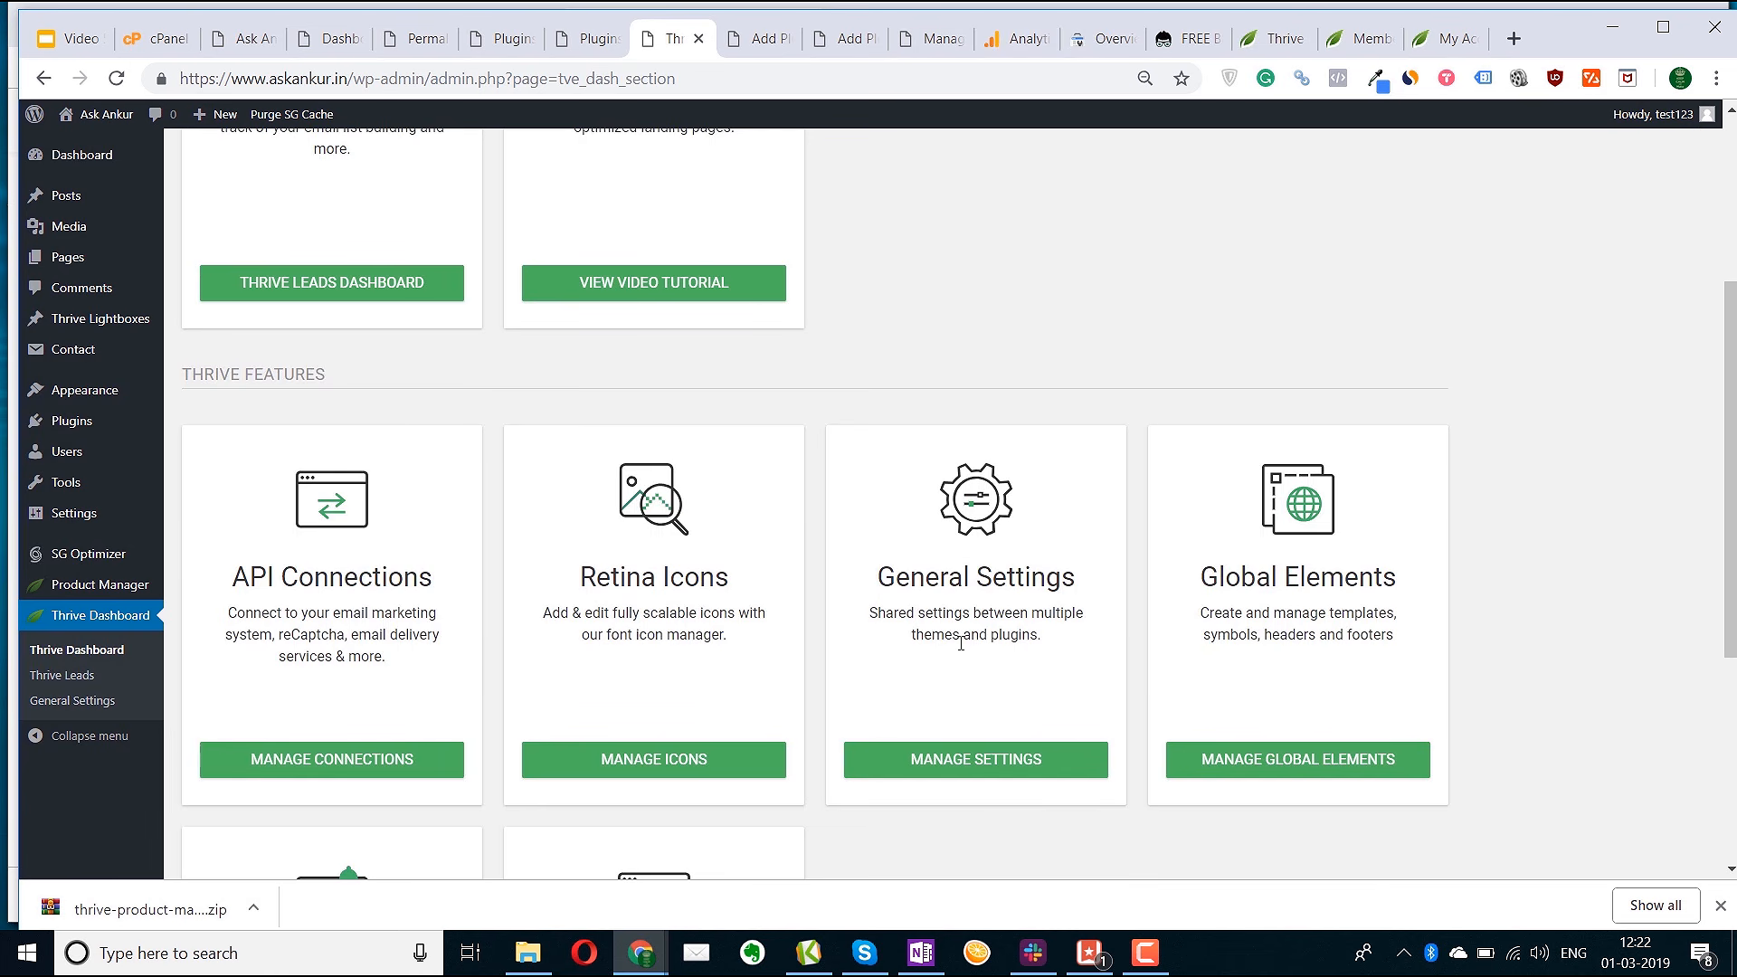
scroll(959, 643, down, 3)
mouse_move(123, 389)
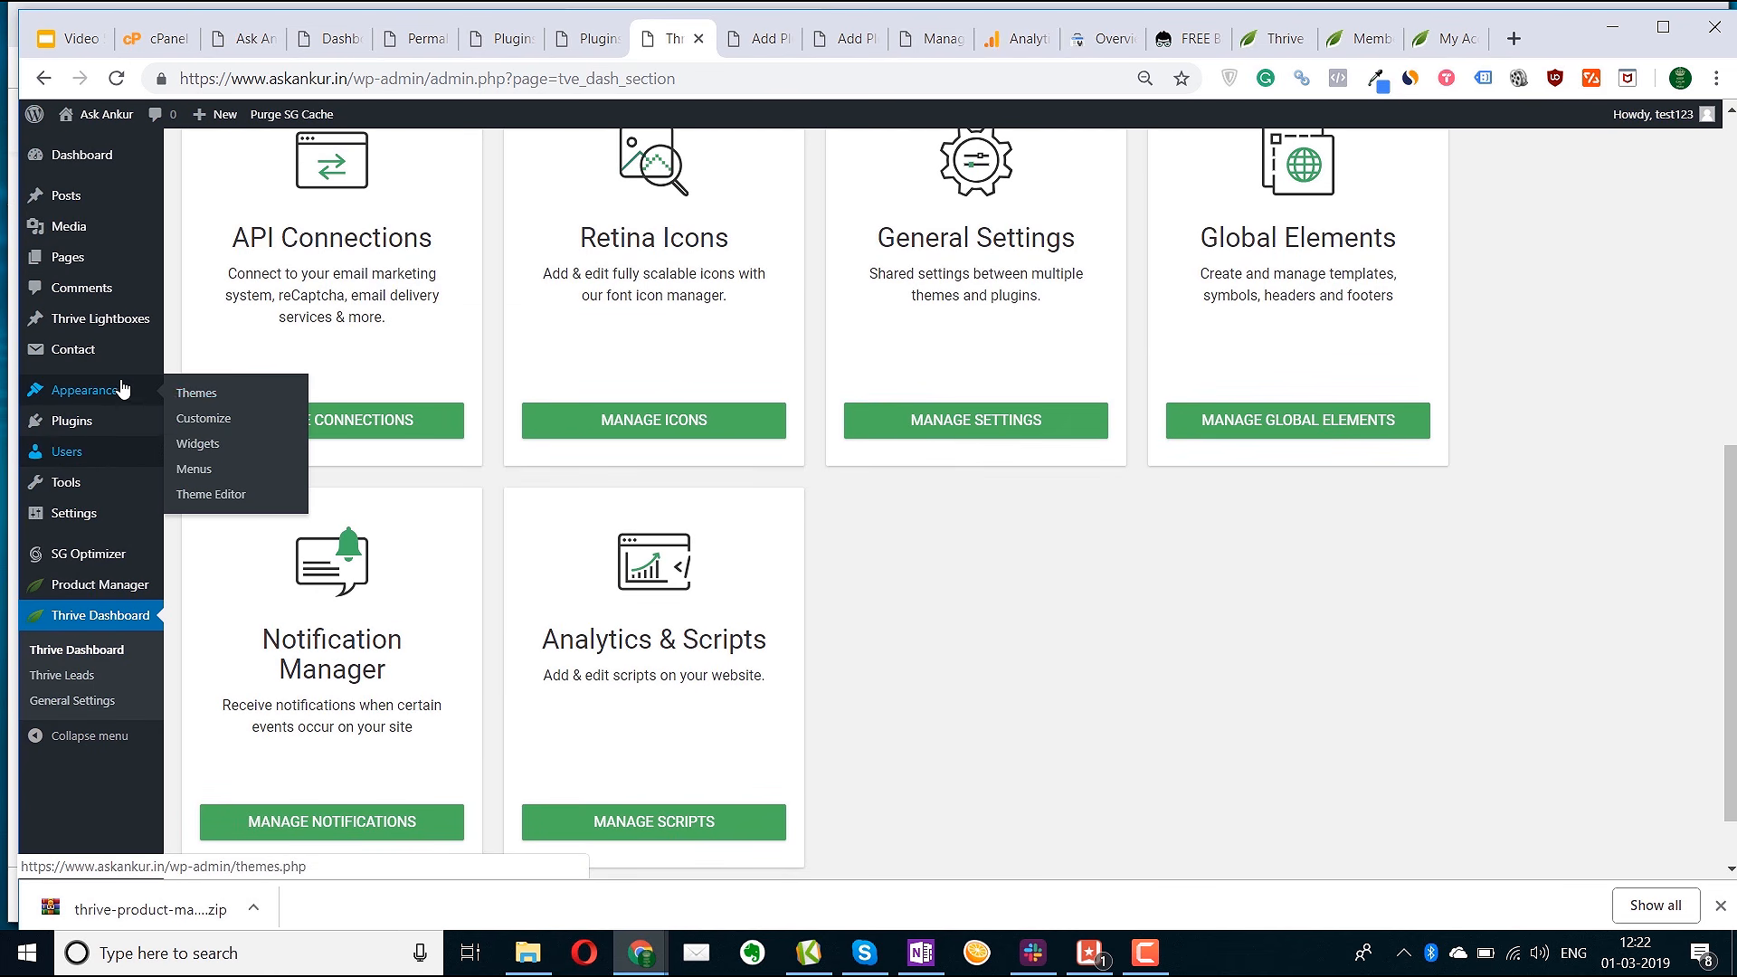
right_click(202, 401)
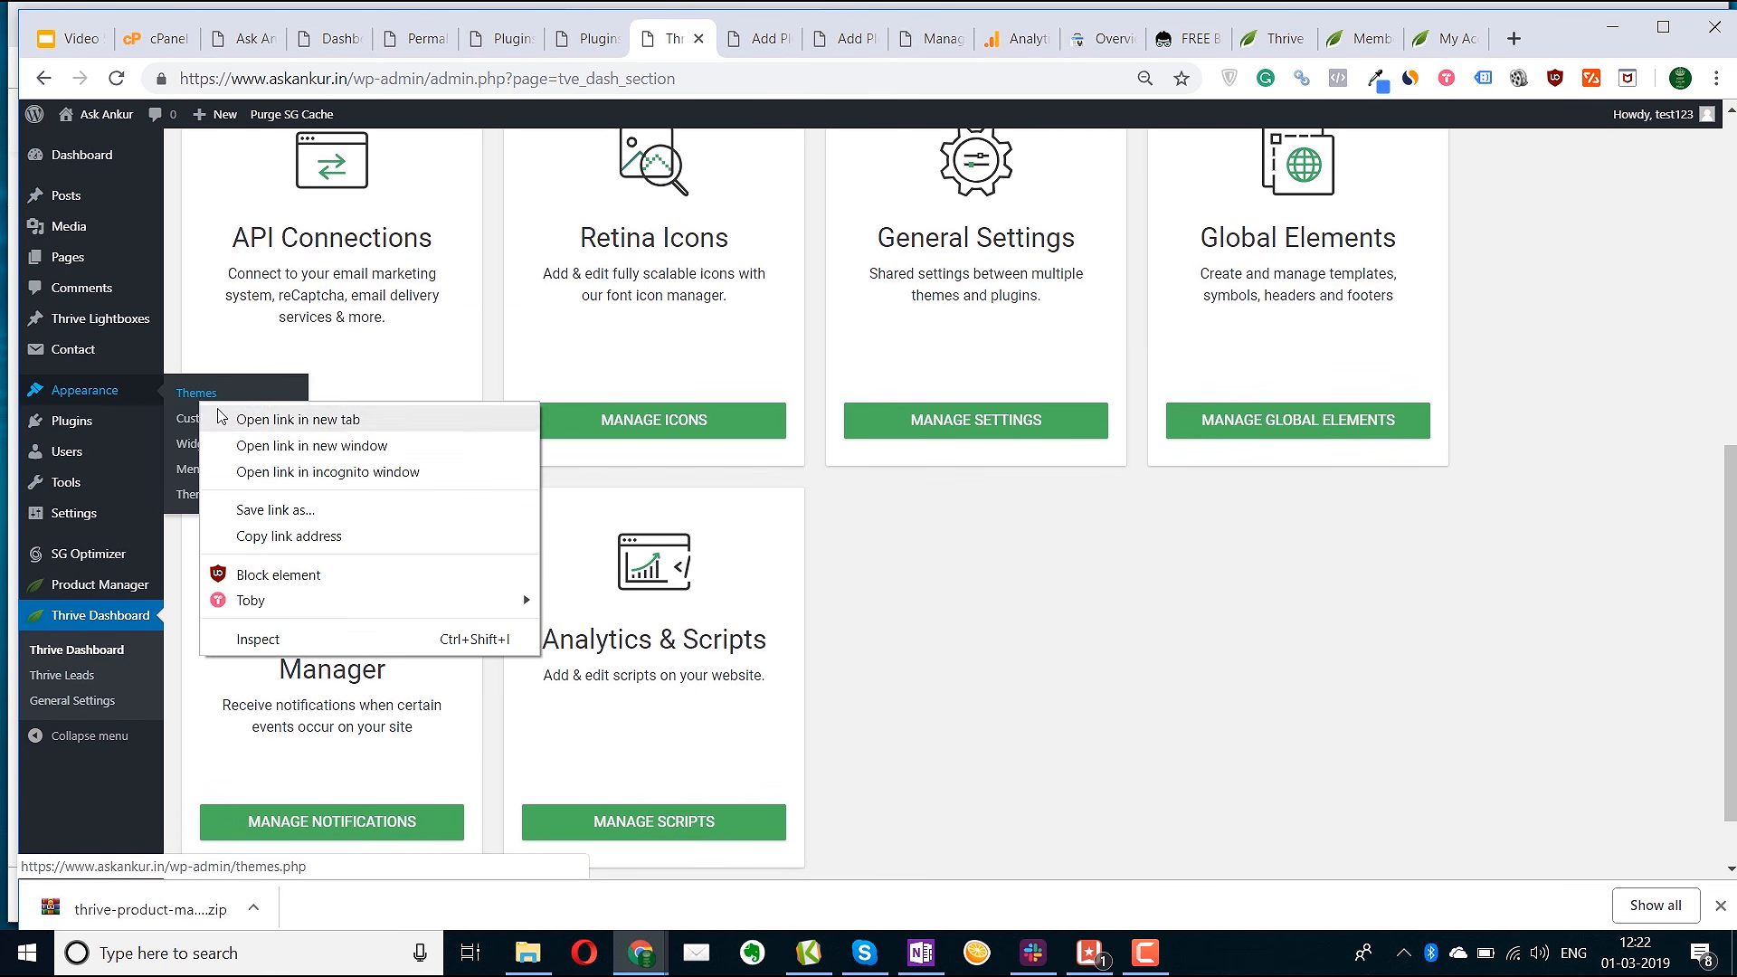
Open the Themes page in a new tab and activate the Rise theme
click(221, 415)
click(708, 45)
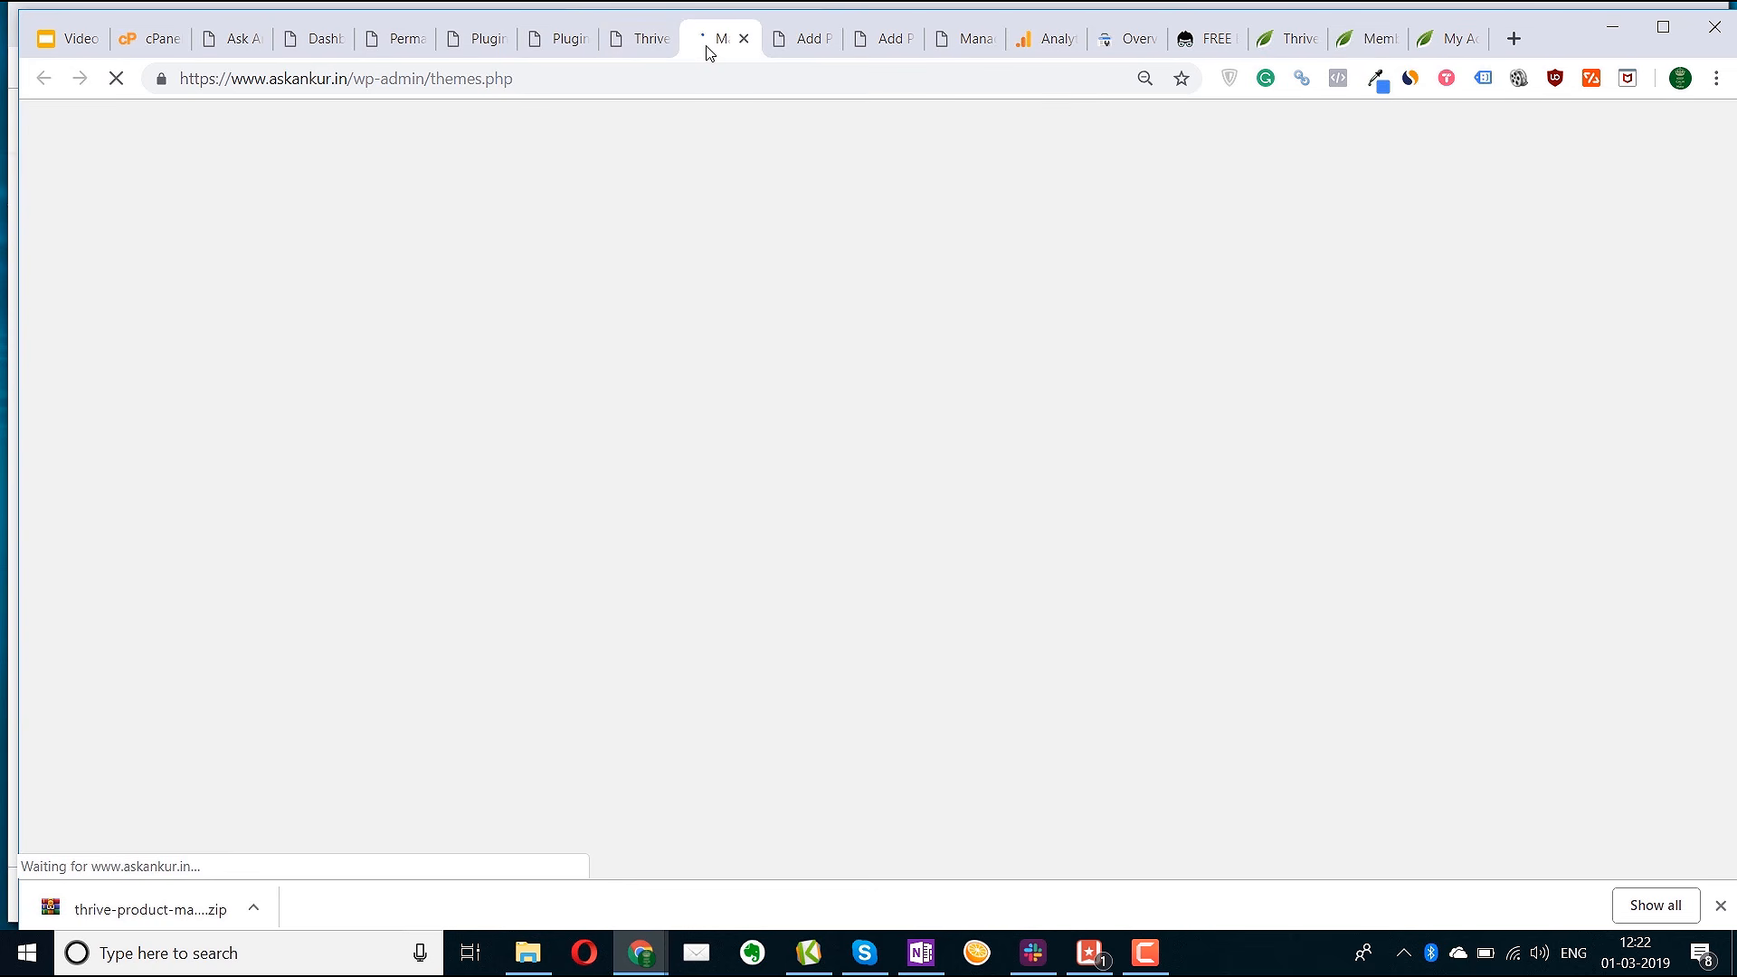
mouse_move(660, 294)
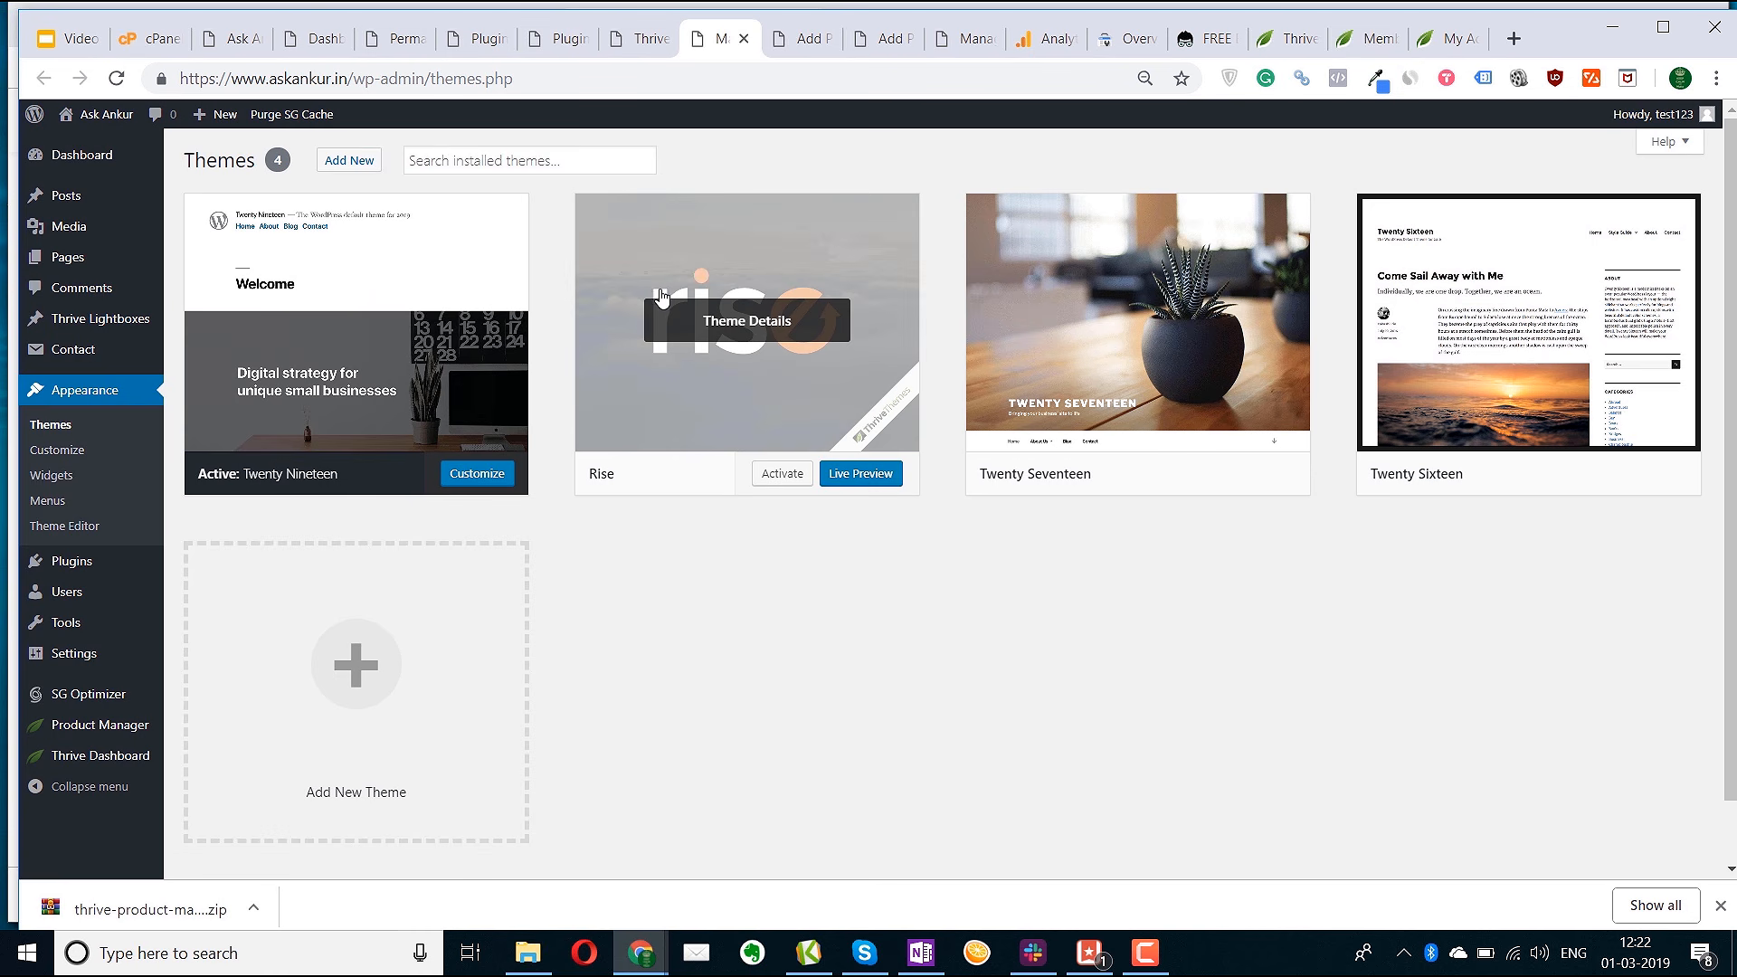
click(779, 476)
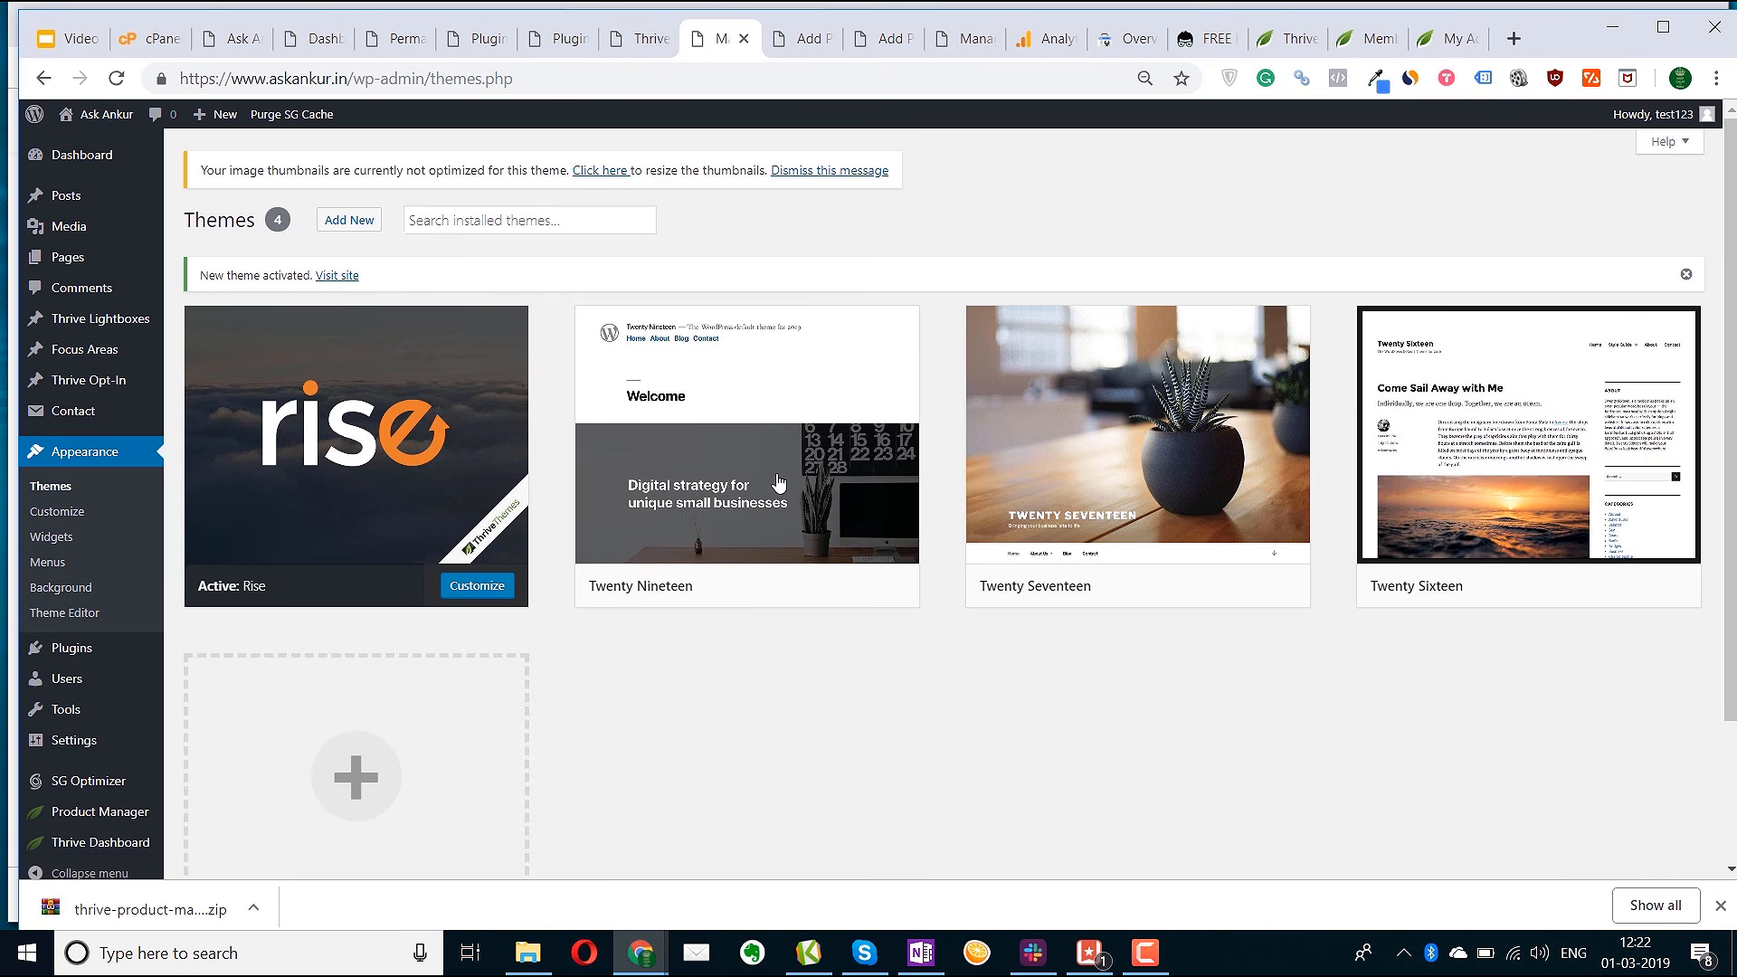
Check the live site with Rise in a new tab, then return to the Themes page
right_click(337, 275)
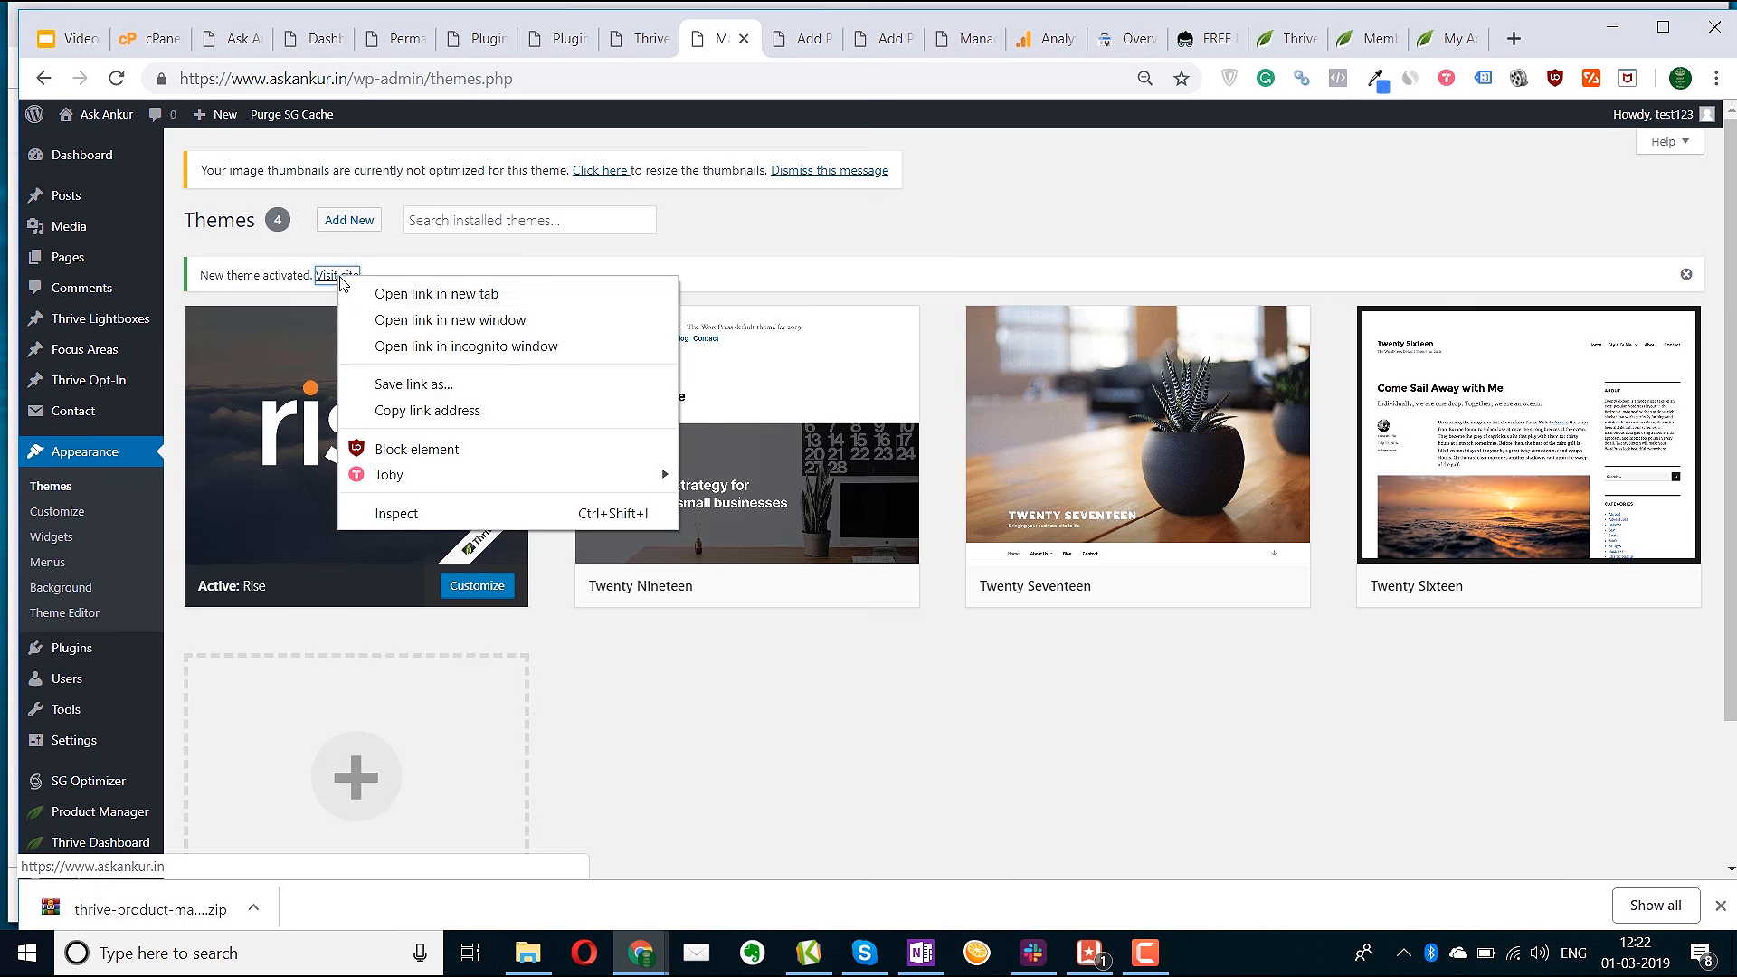
click(425, 291)
click(785, 38)
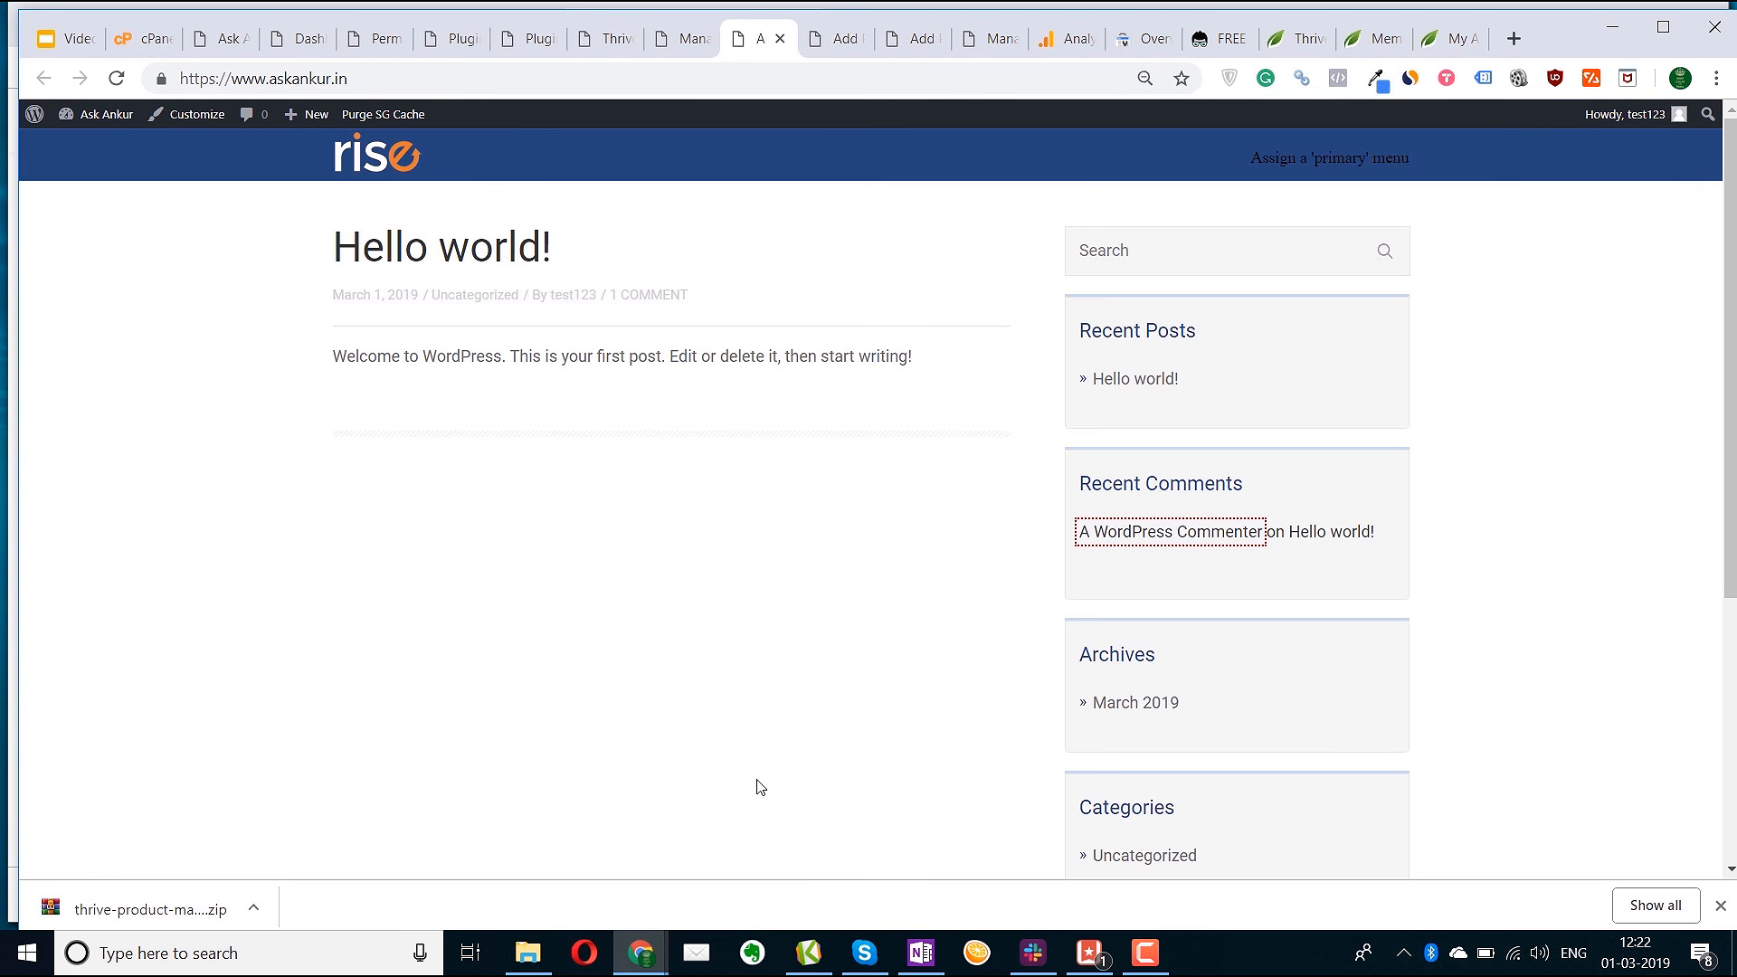
scroll(760, 786, down, 5)
scroll(760, 787, up, 5)
click(677, 41)
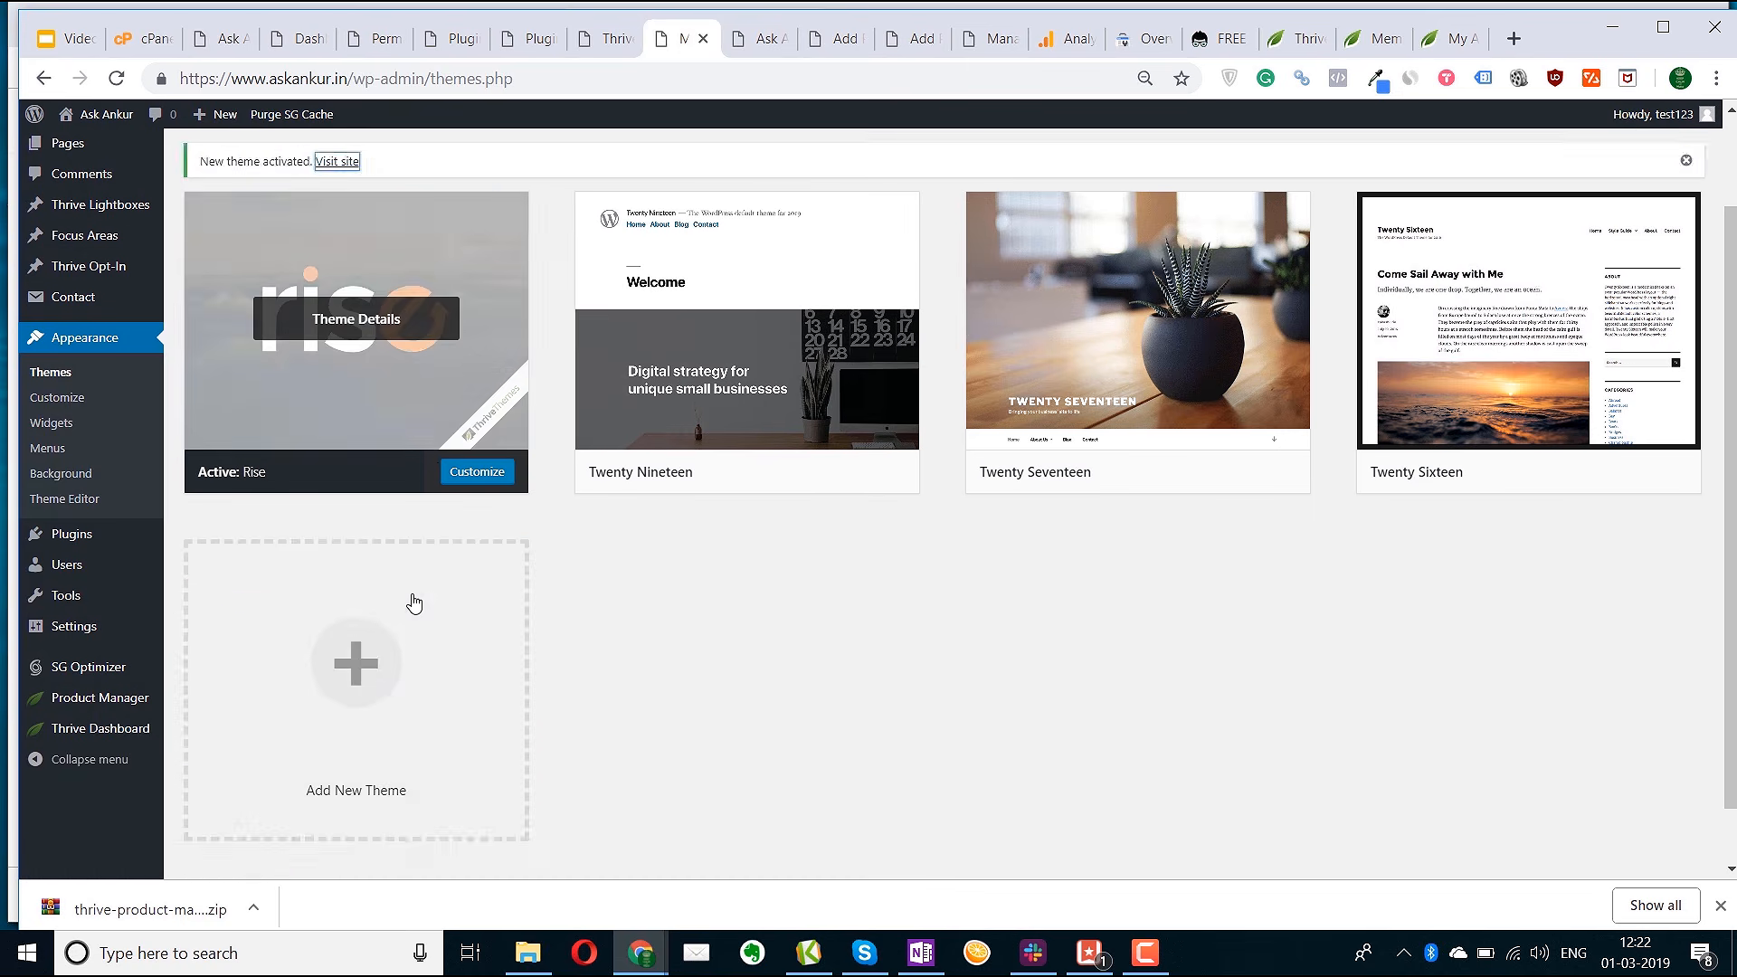
scroll(414, 603, down, 1)
Open the Rise theme options and compare them with the live site's footer copyright
mouse_move(120, 674)
click(221, 748)
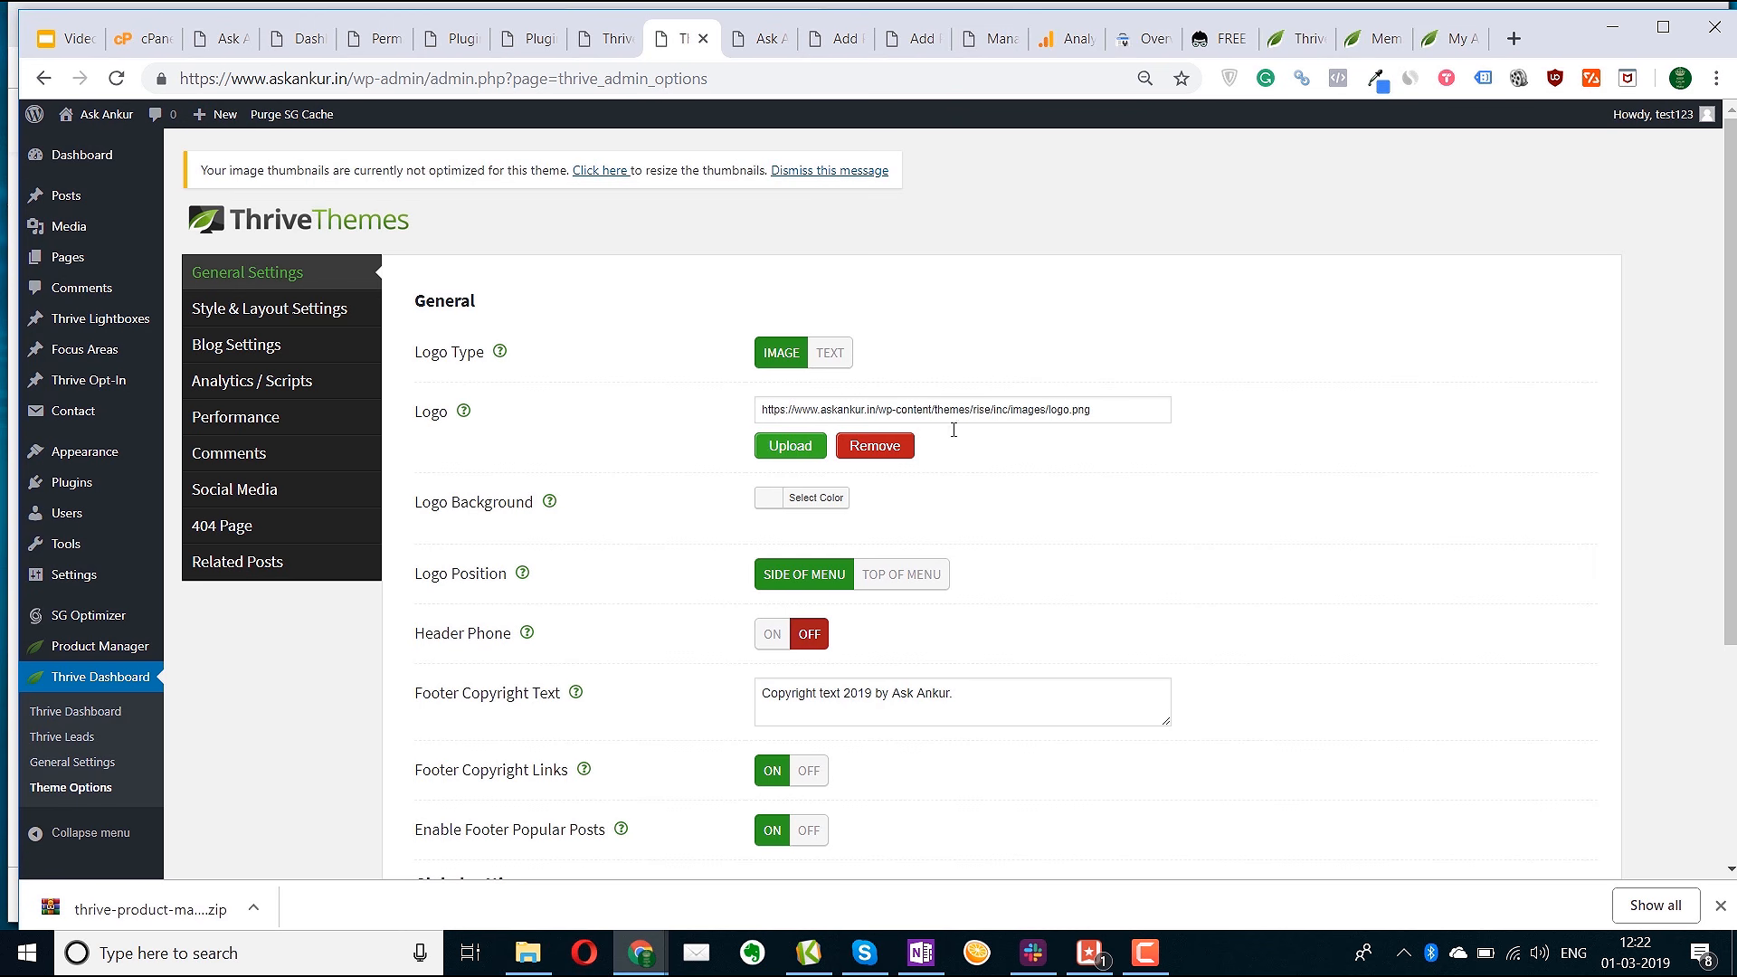
drag(1128, 410, 789, 409)
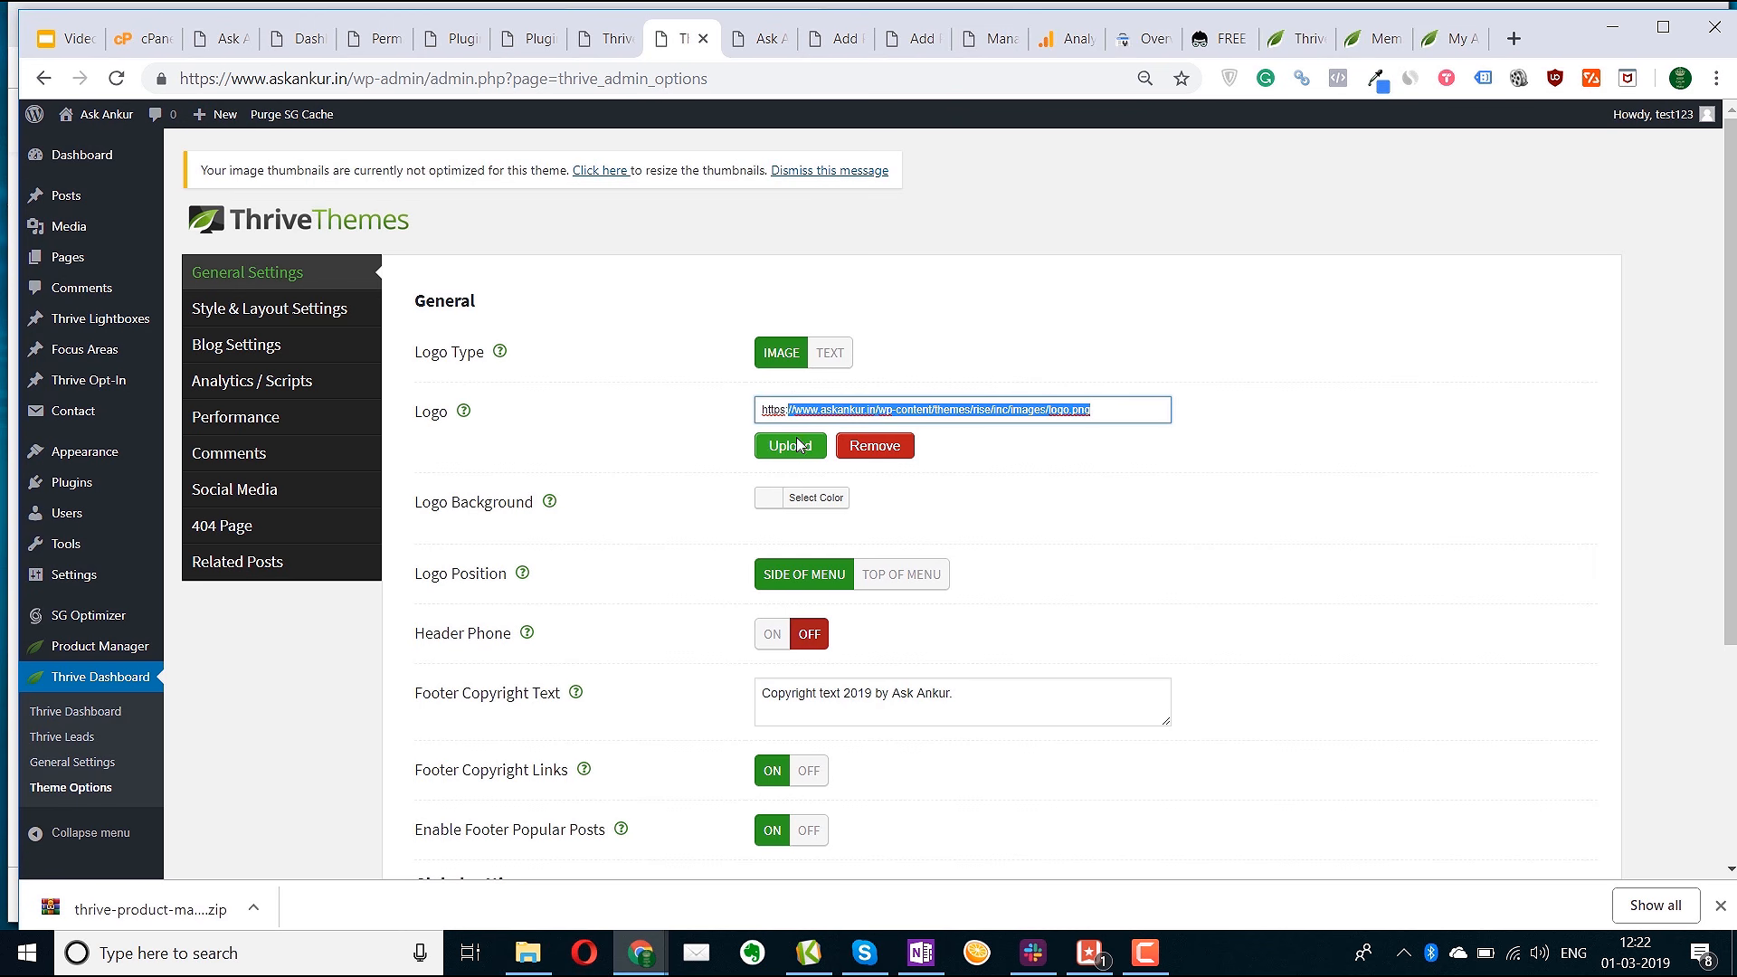
click(604, 34)
click(762, 38)
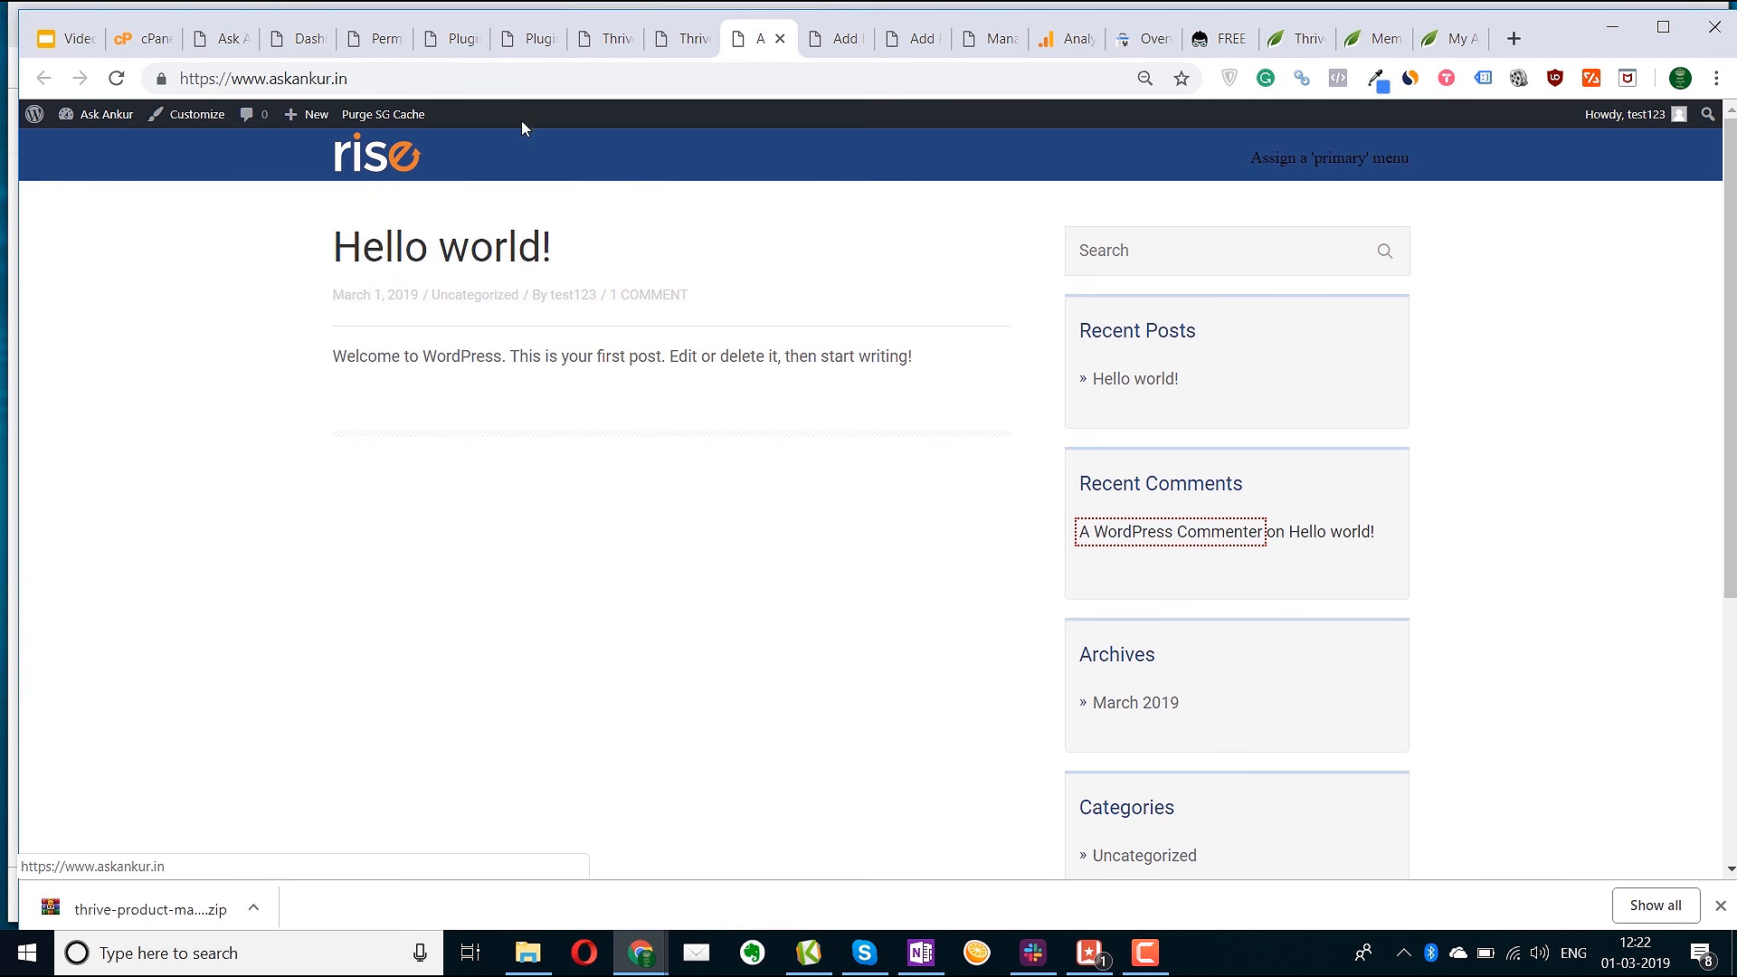
click(676, 41)
click(1003, 410)
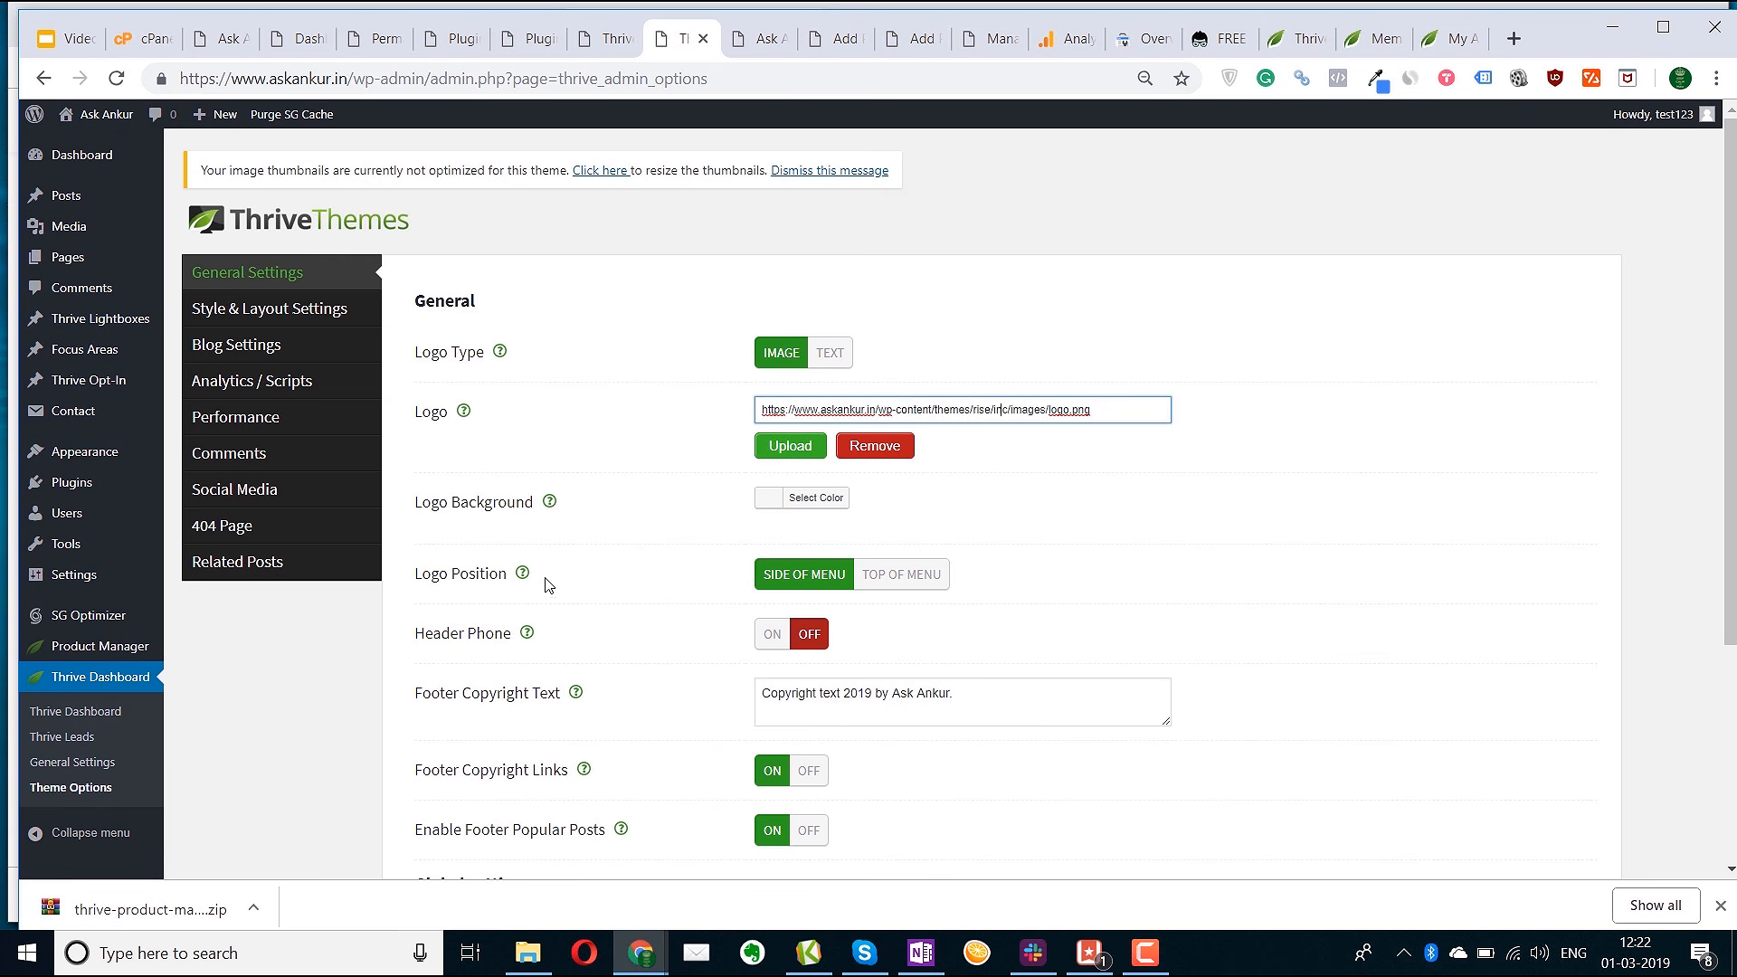
scroll(866, 632, down, 4)
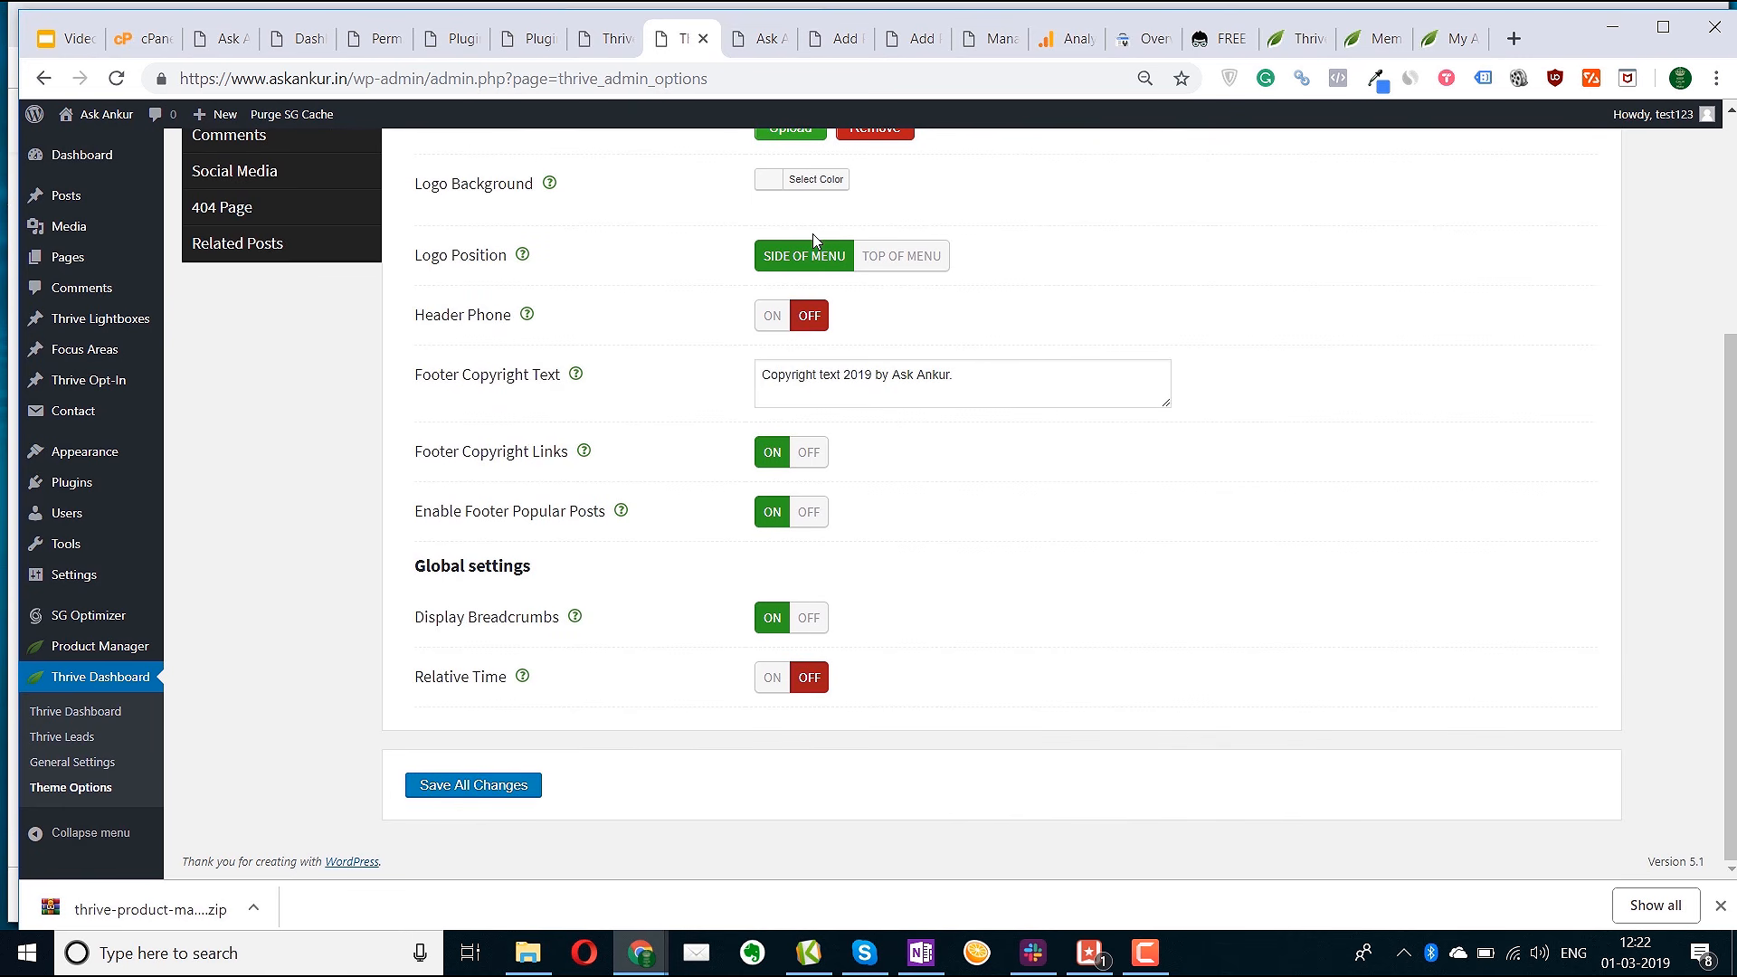
click(733, 37)
scroll(769, 548, down, 5)
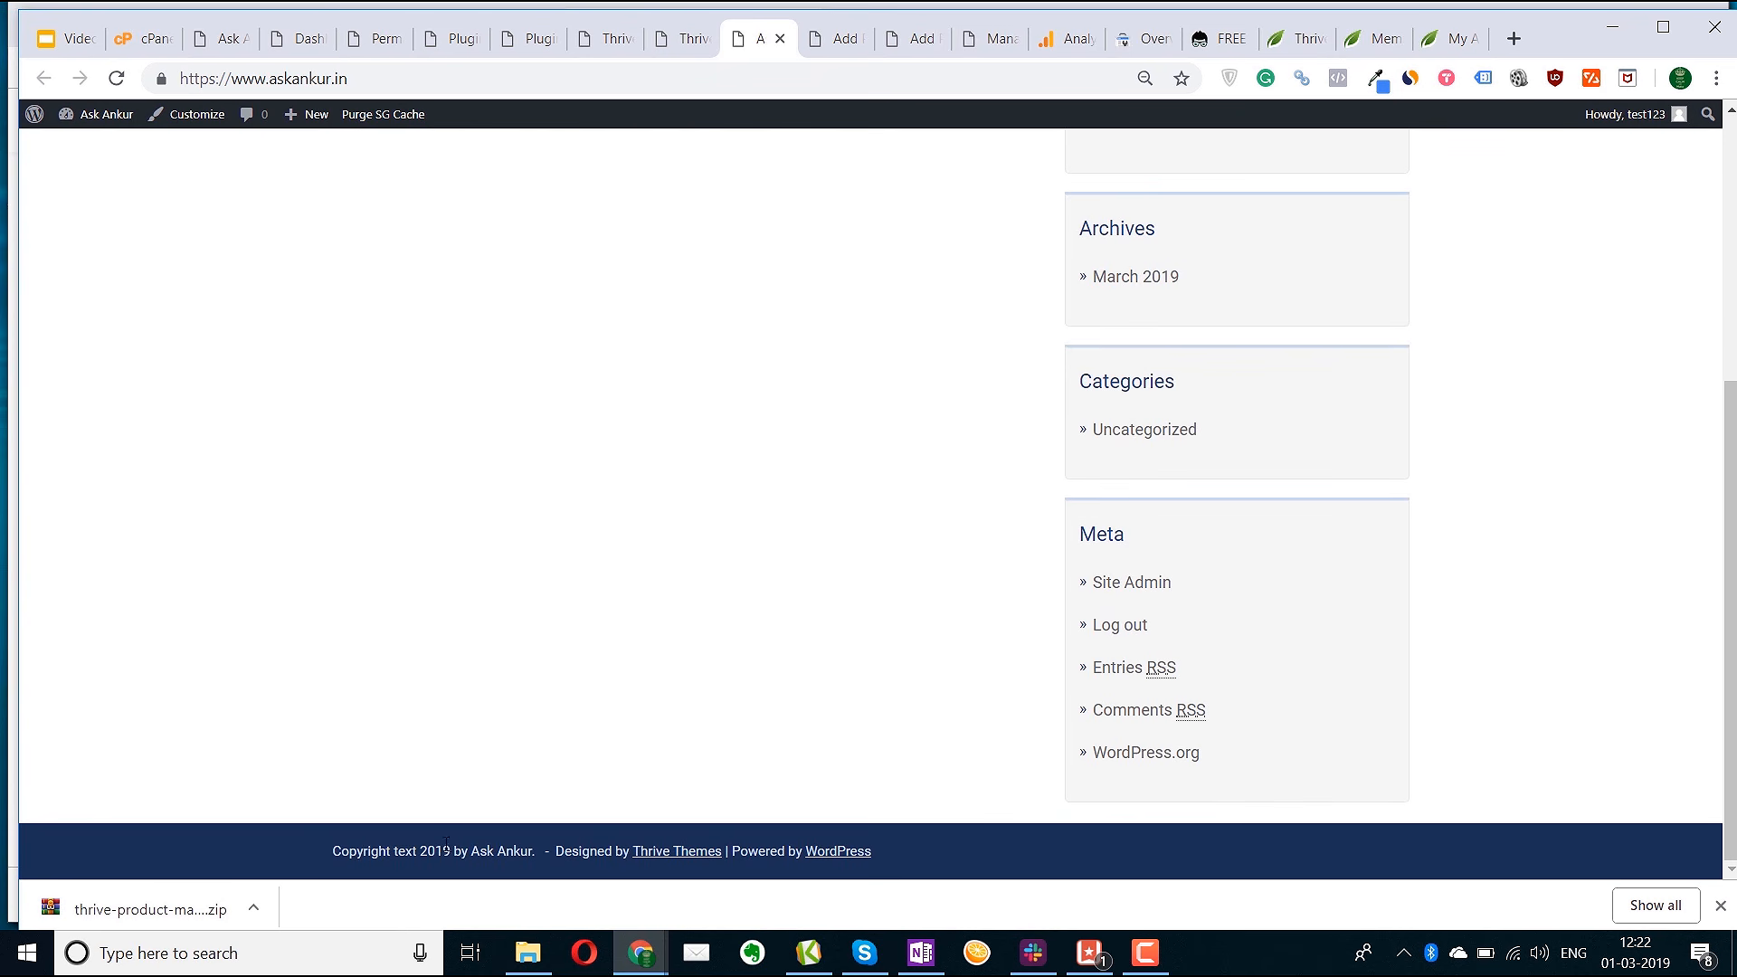
click(669, 44)
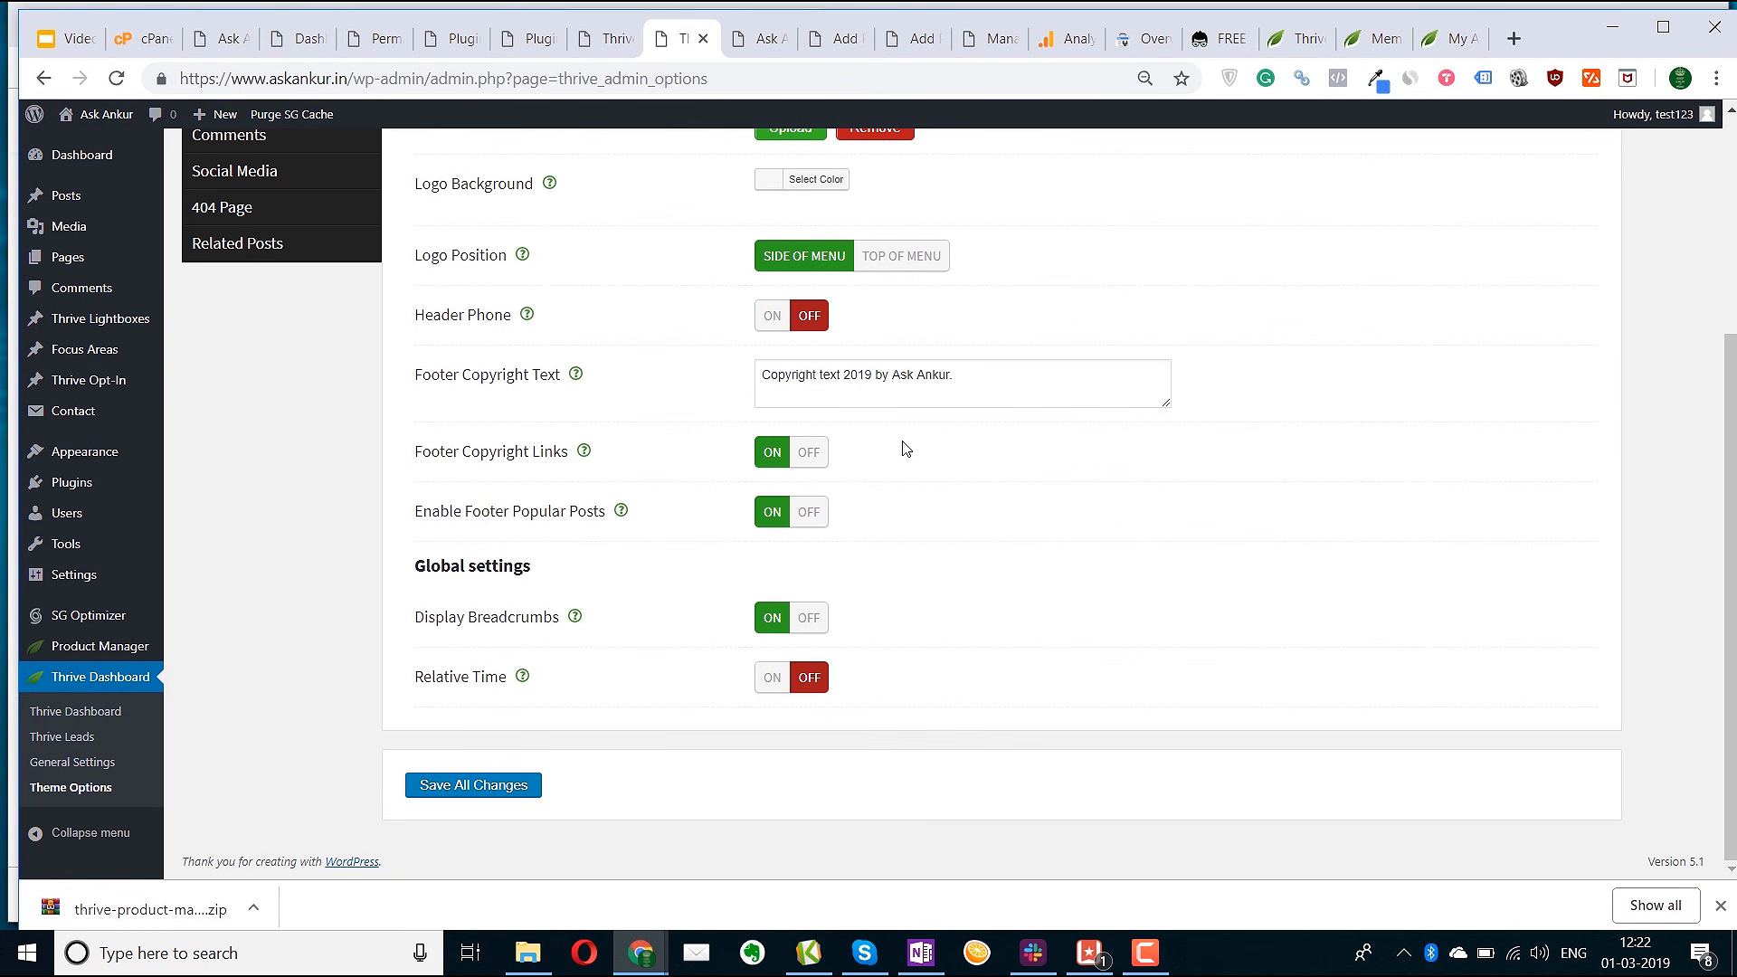
click(760, 38)
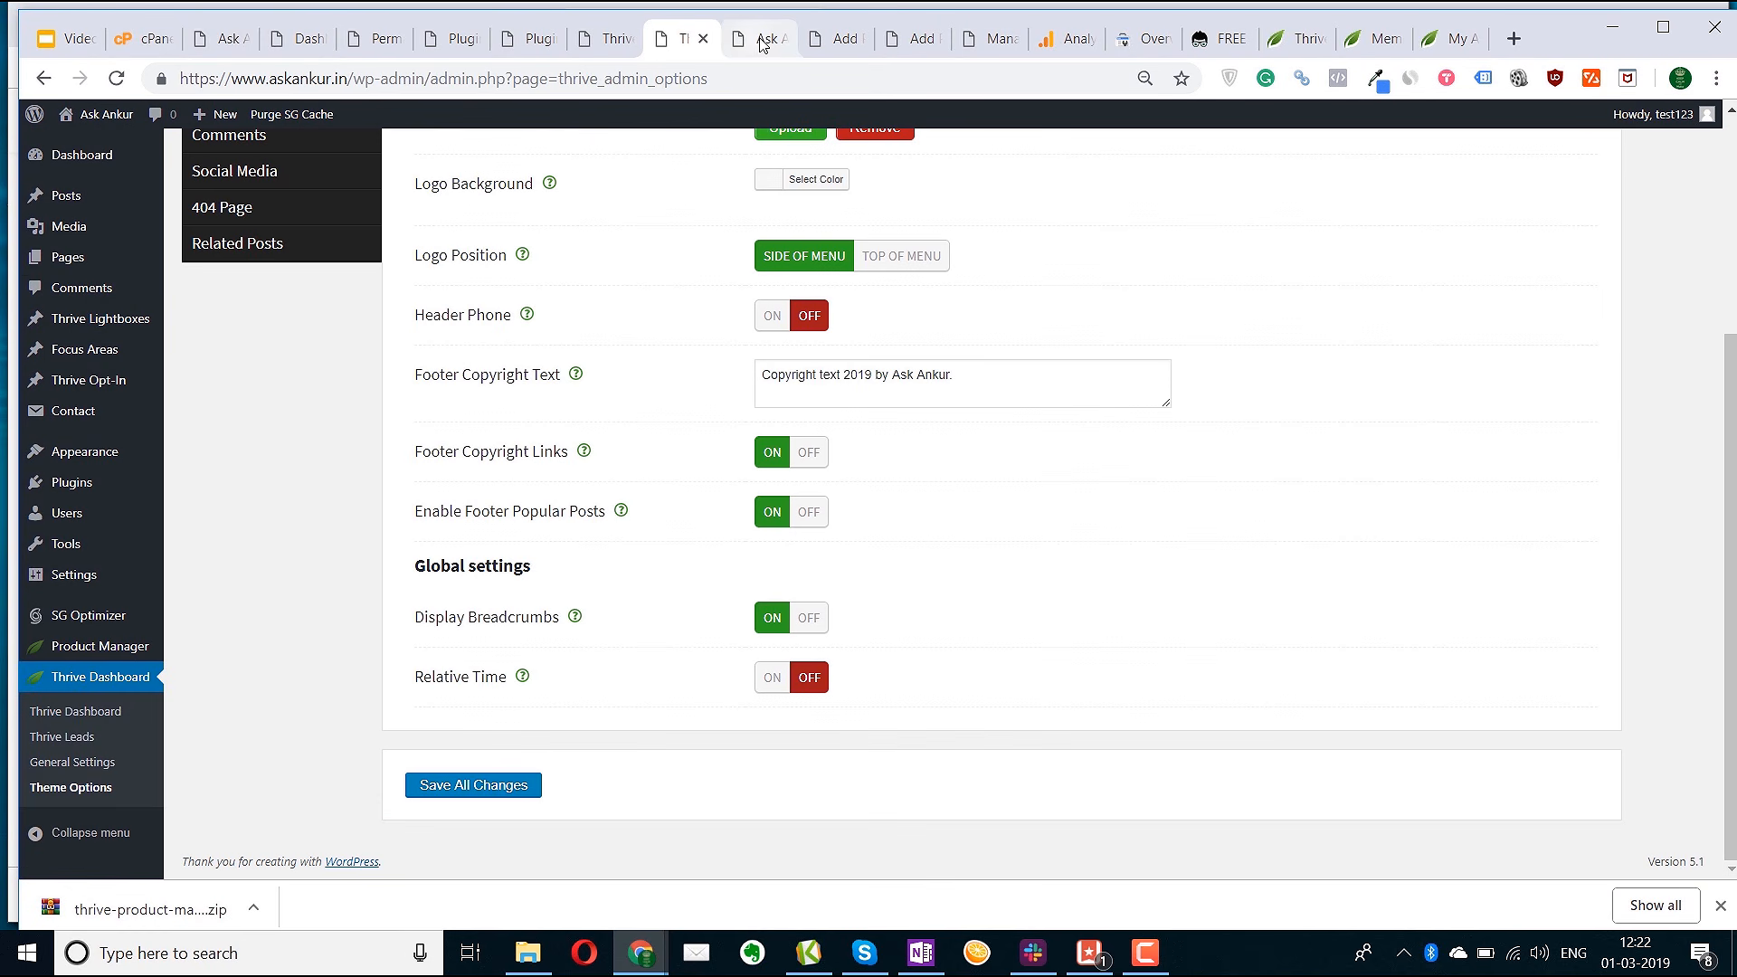
click(689, 40)
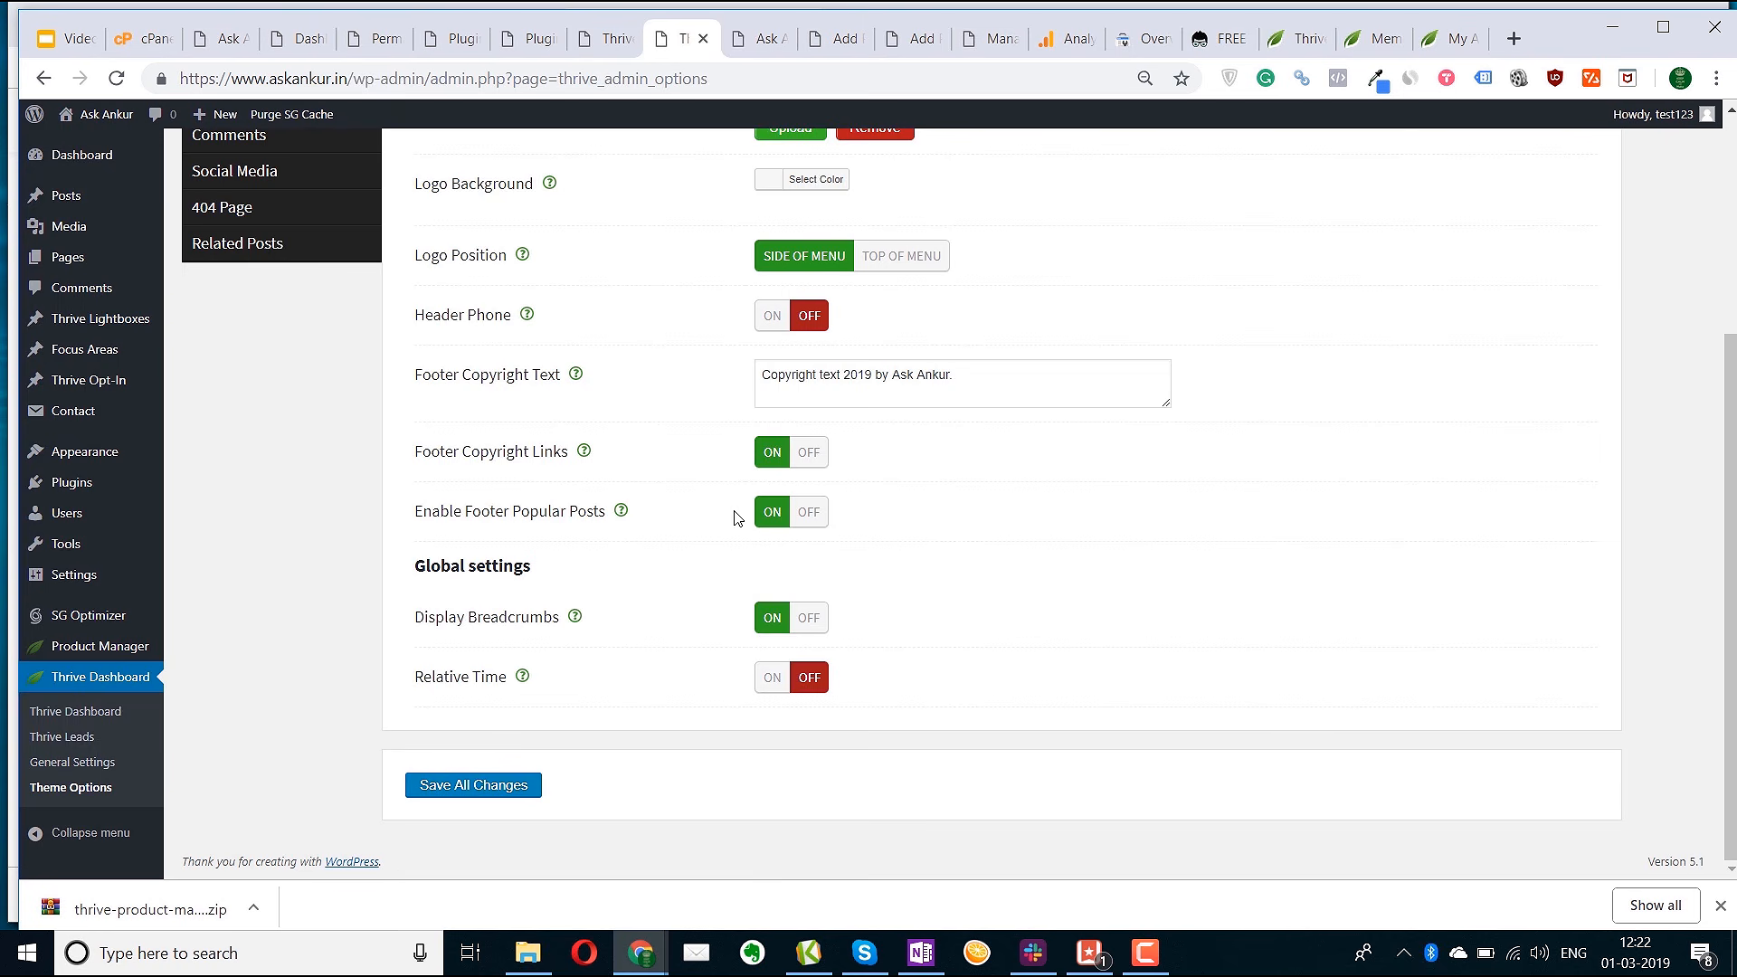
Turn off Footer Copyright Links and Footer Popular Posts, save all changes, and reload the site
click(810, 453)
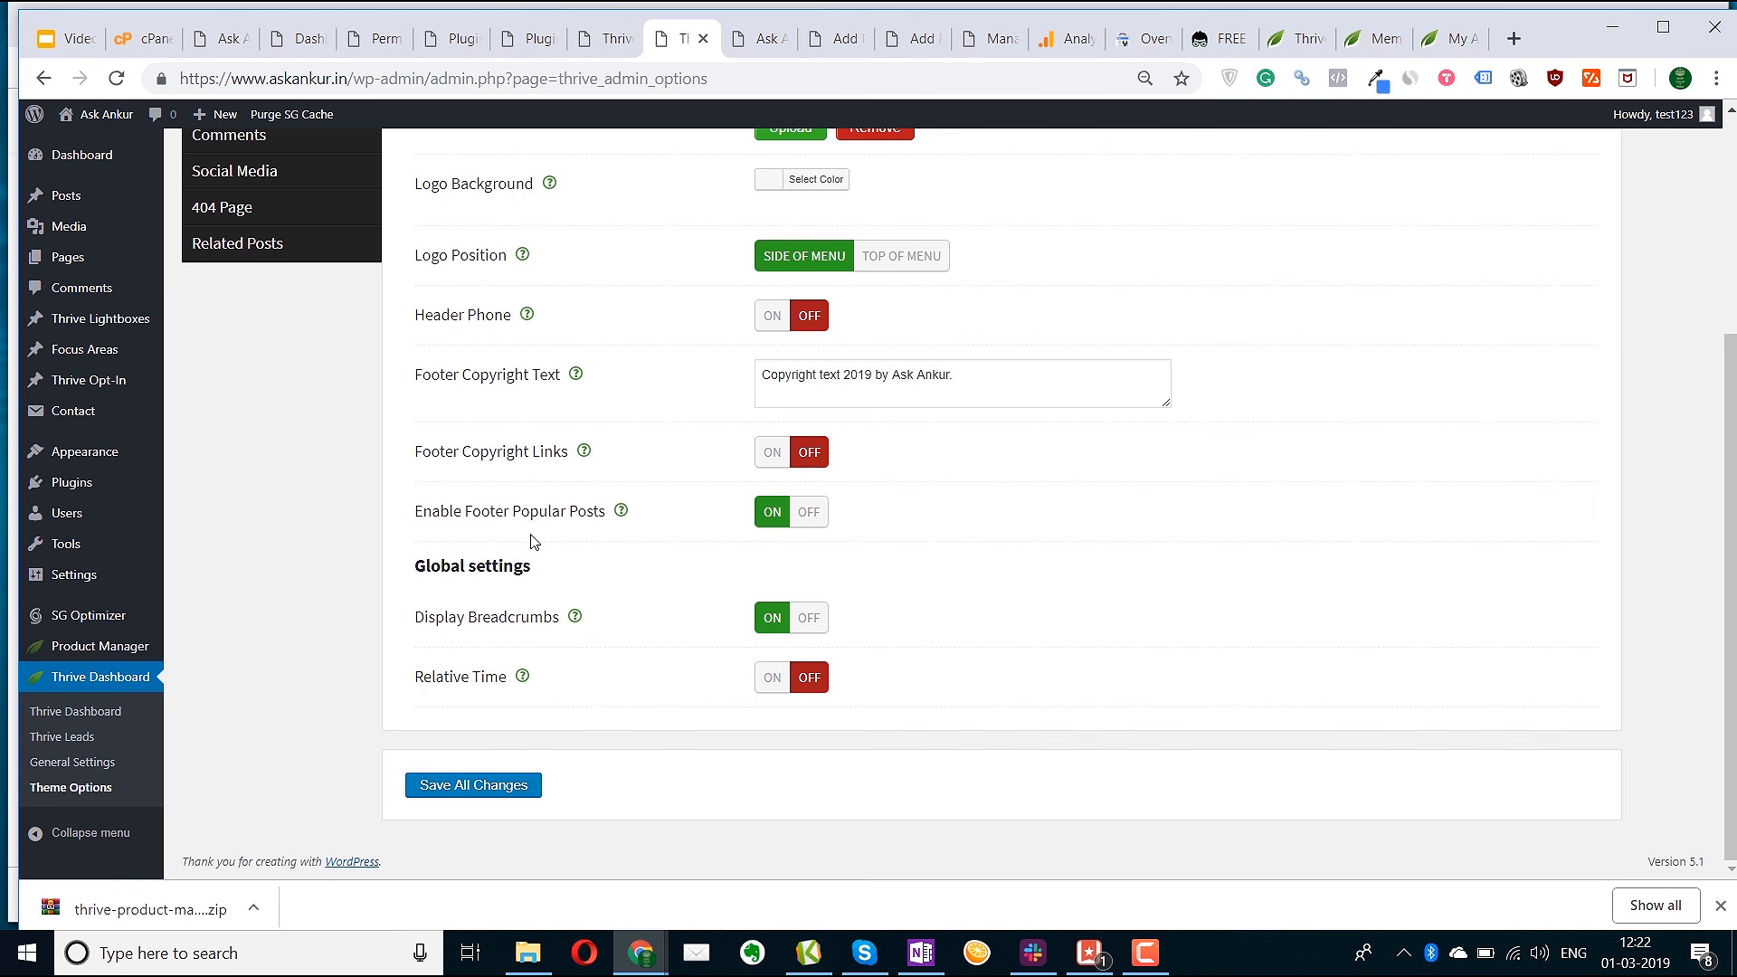
click(808, 512)
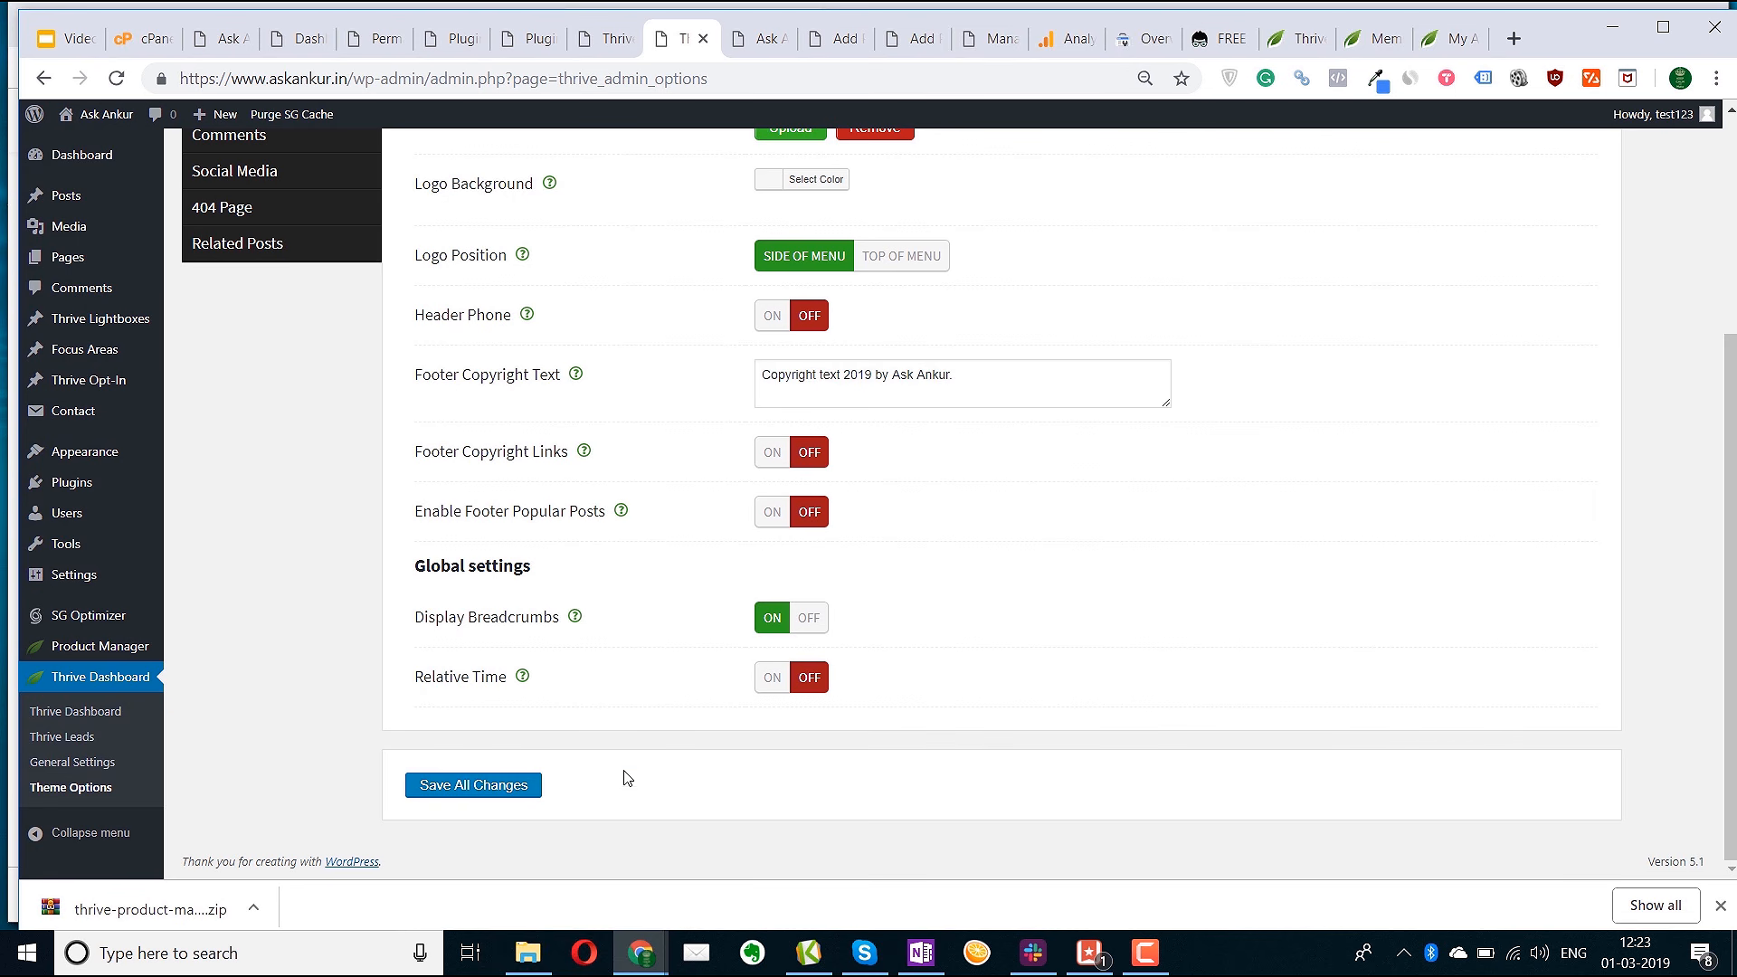
click(470, 792)
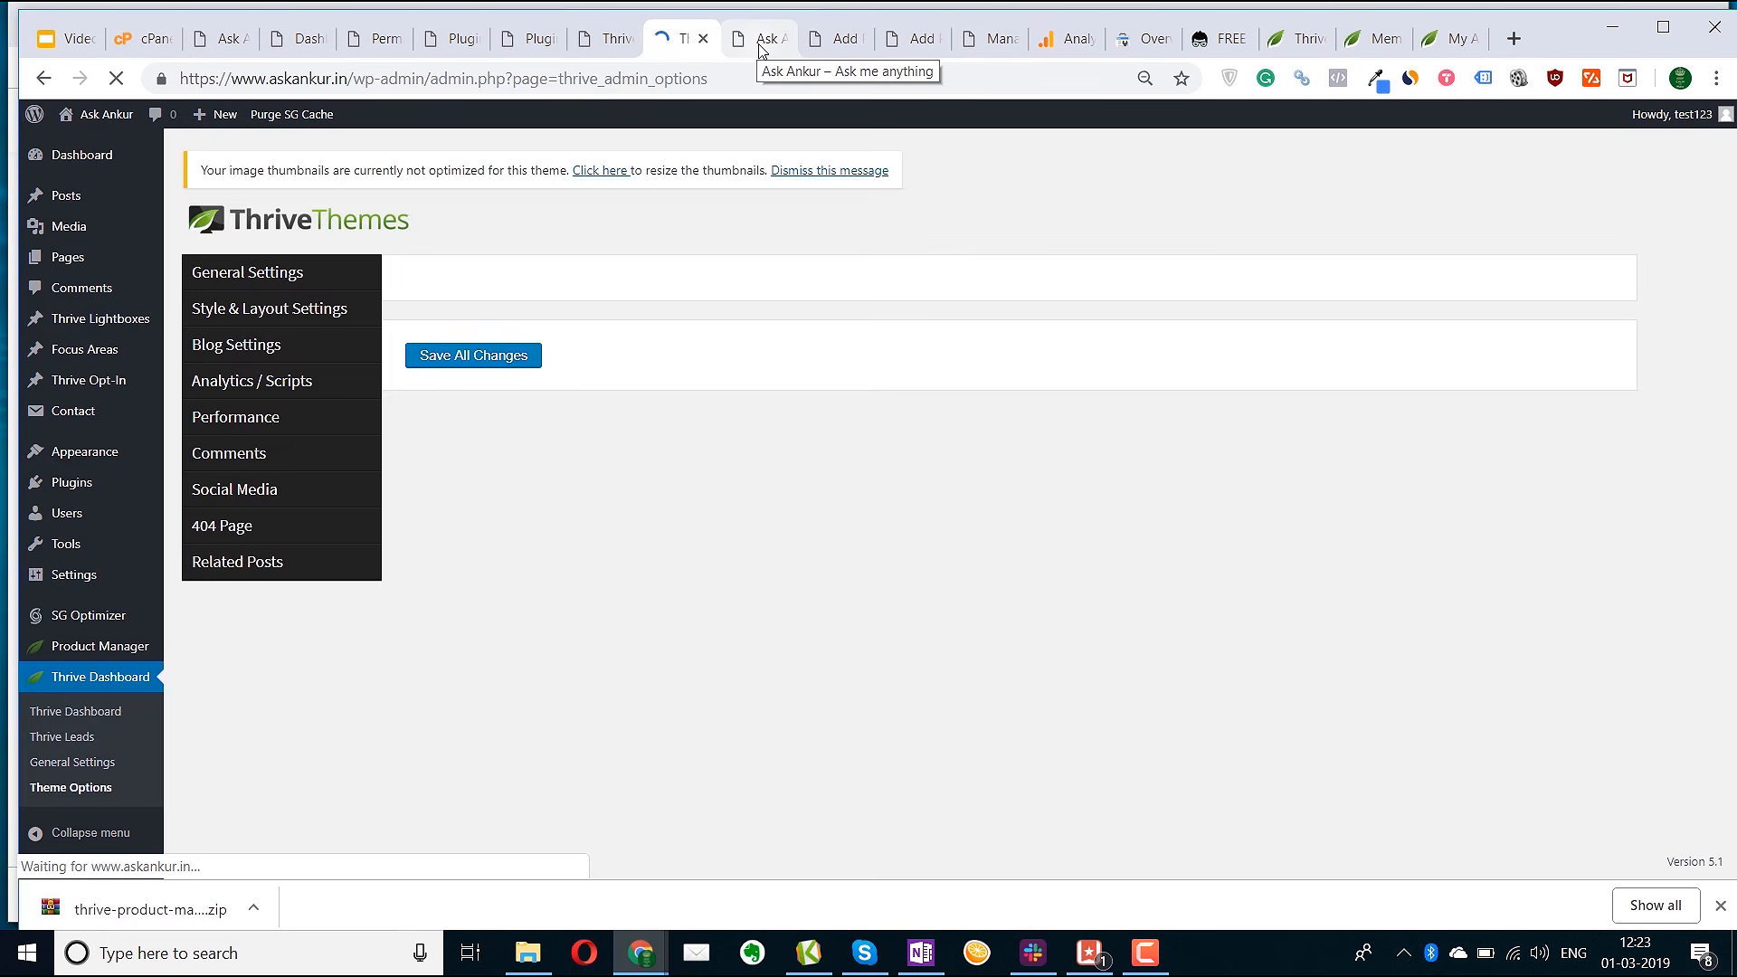
click(760, 41)
key(F5)
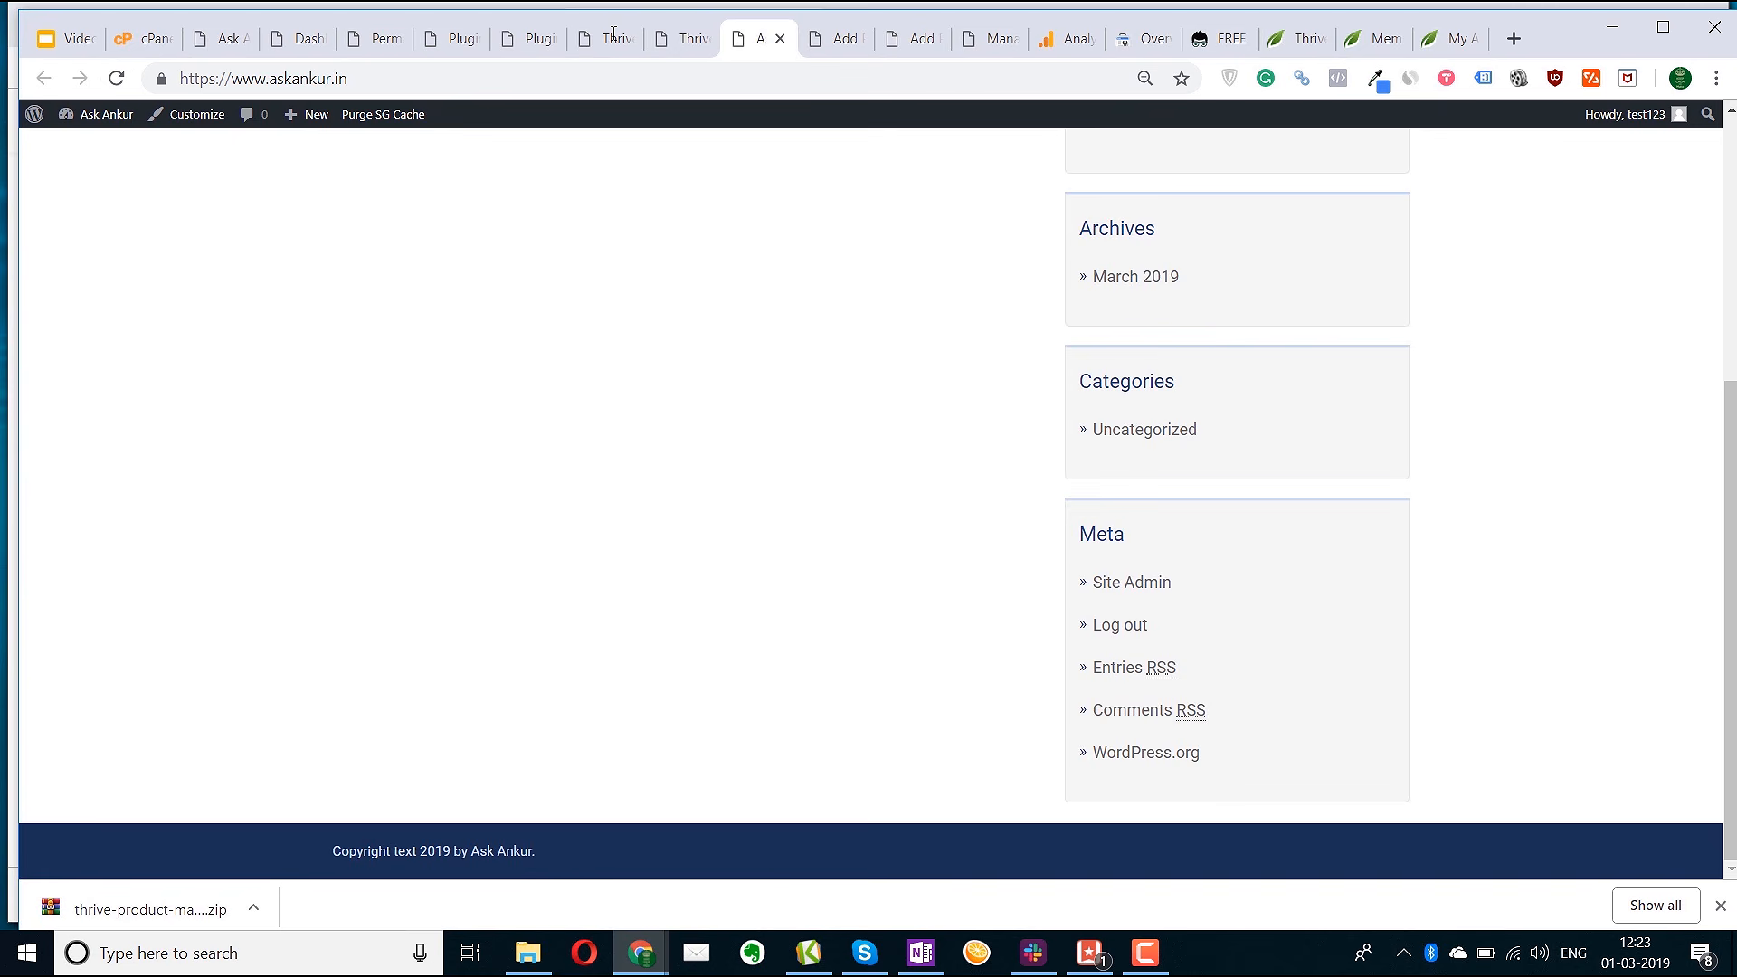
Under Style & Layout Settings, pick the Purple colour scheme and Full Width default post layout
click(680, 38)
click(258, 312)
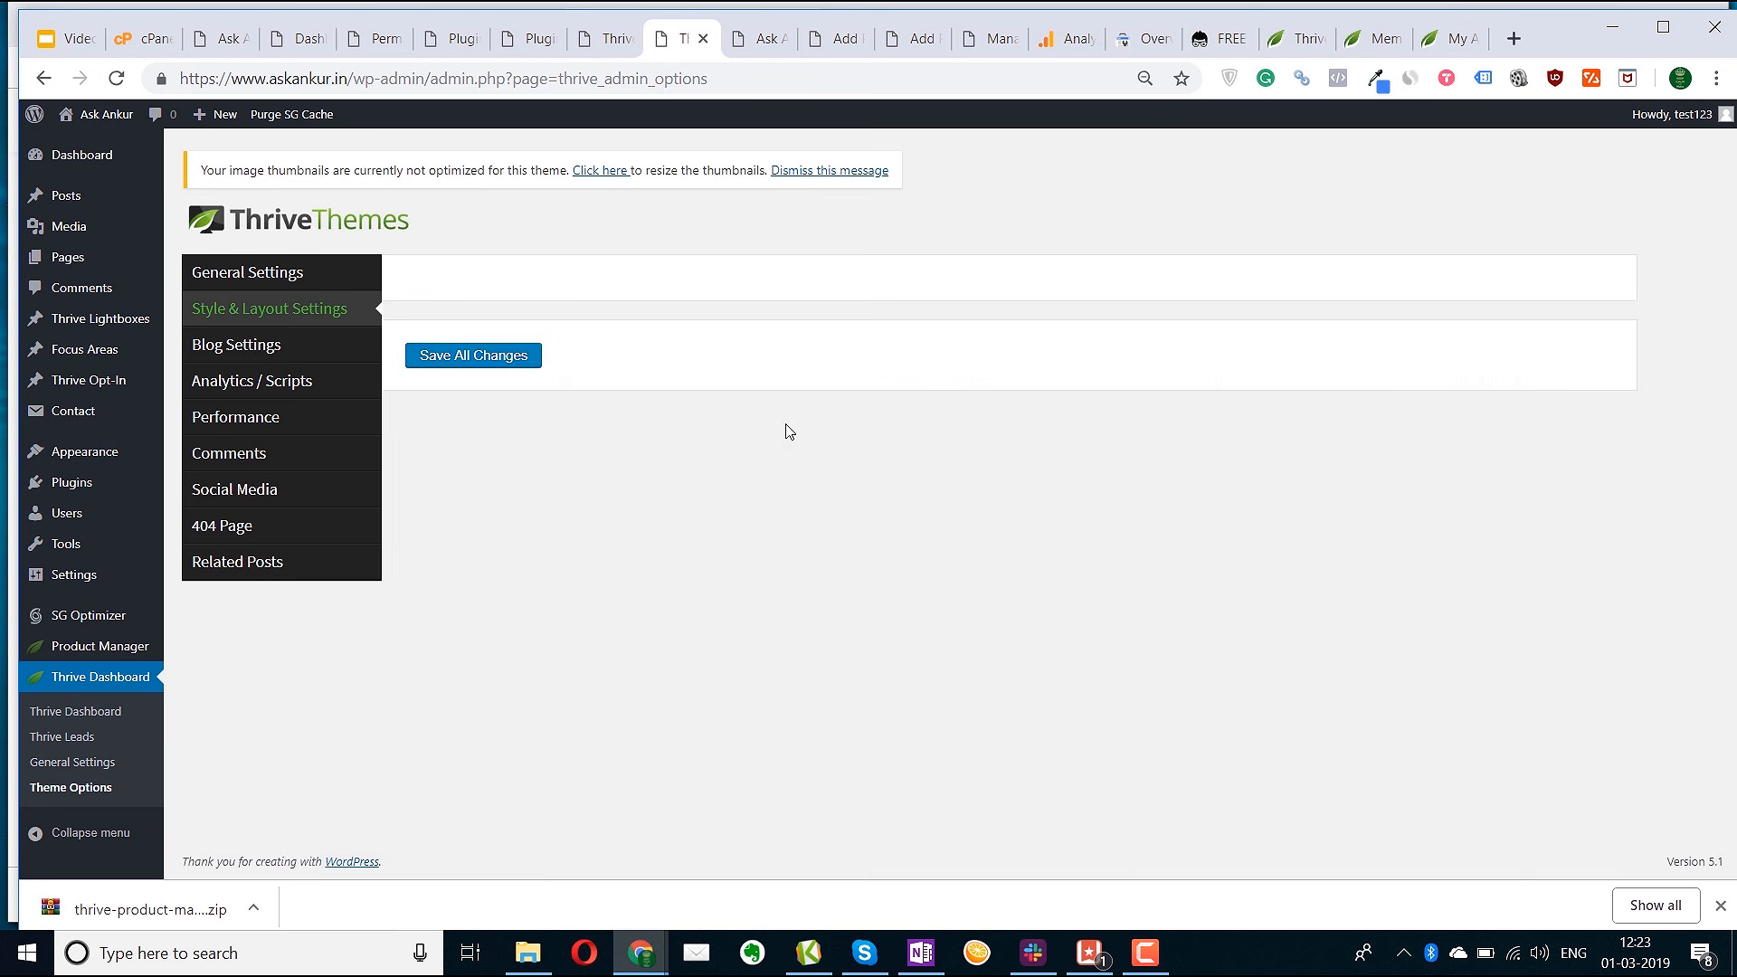
click(810, 358)
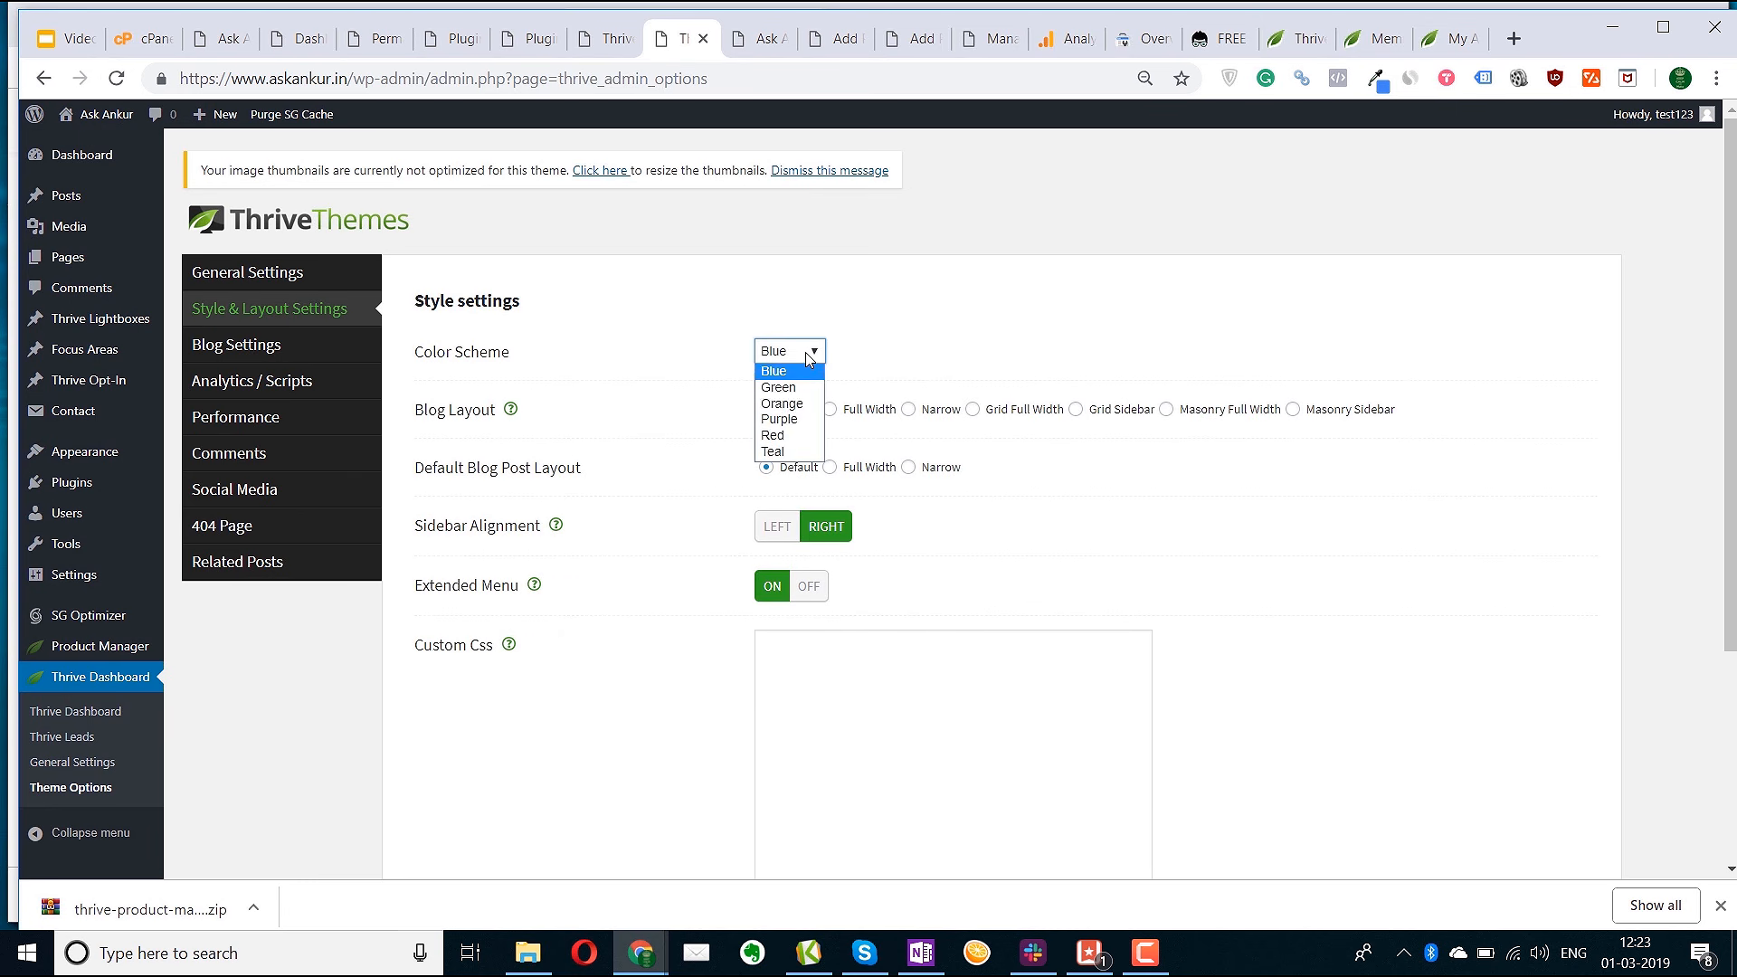
click(785, 419)
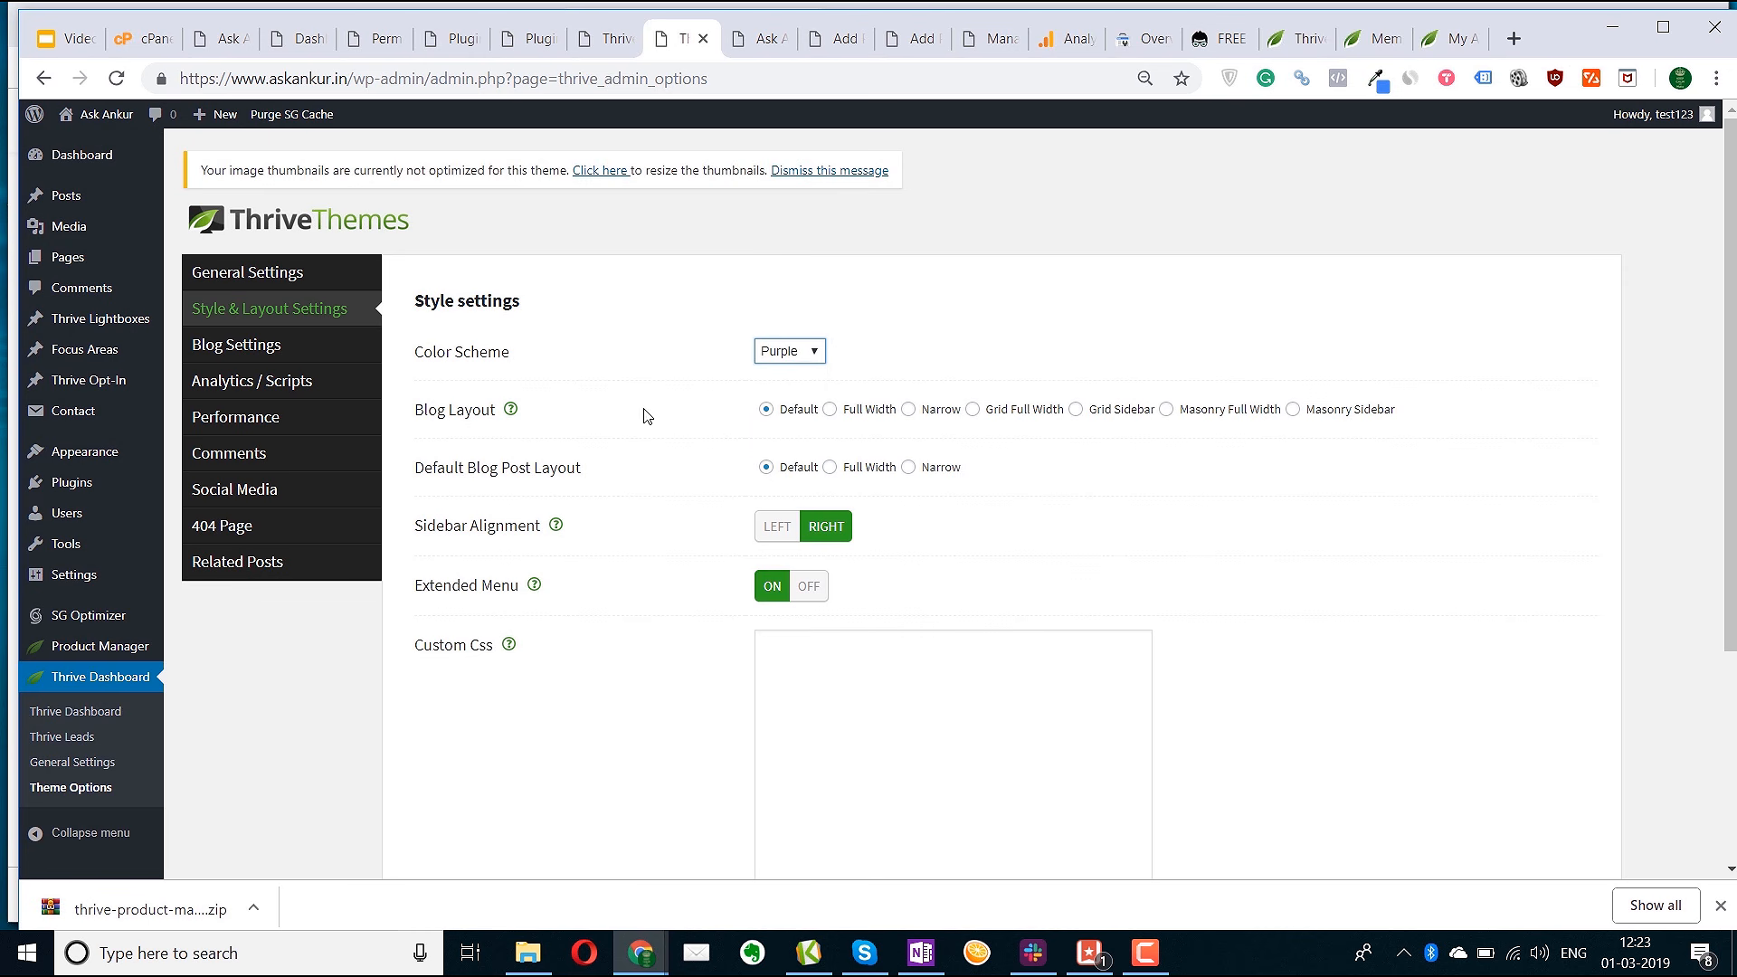
scroll(786, 676, down, 1)
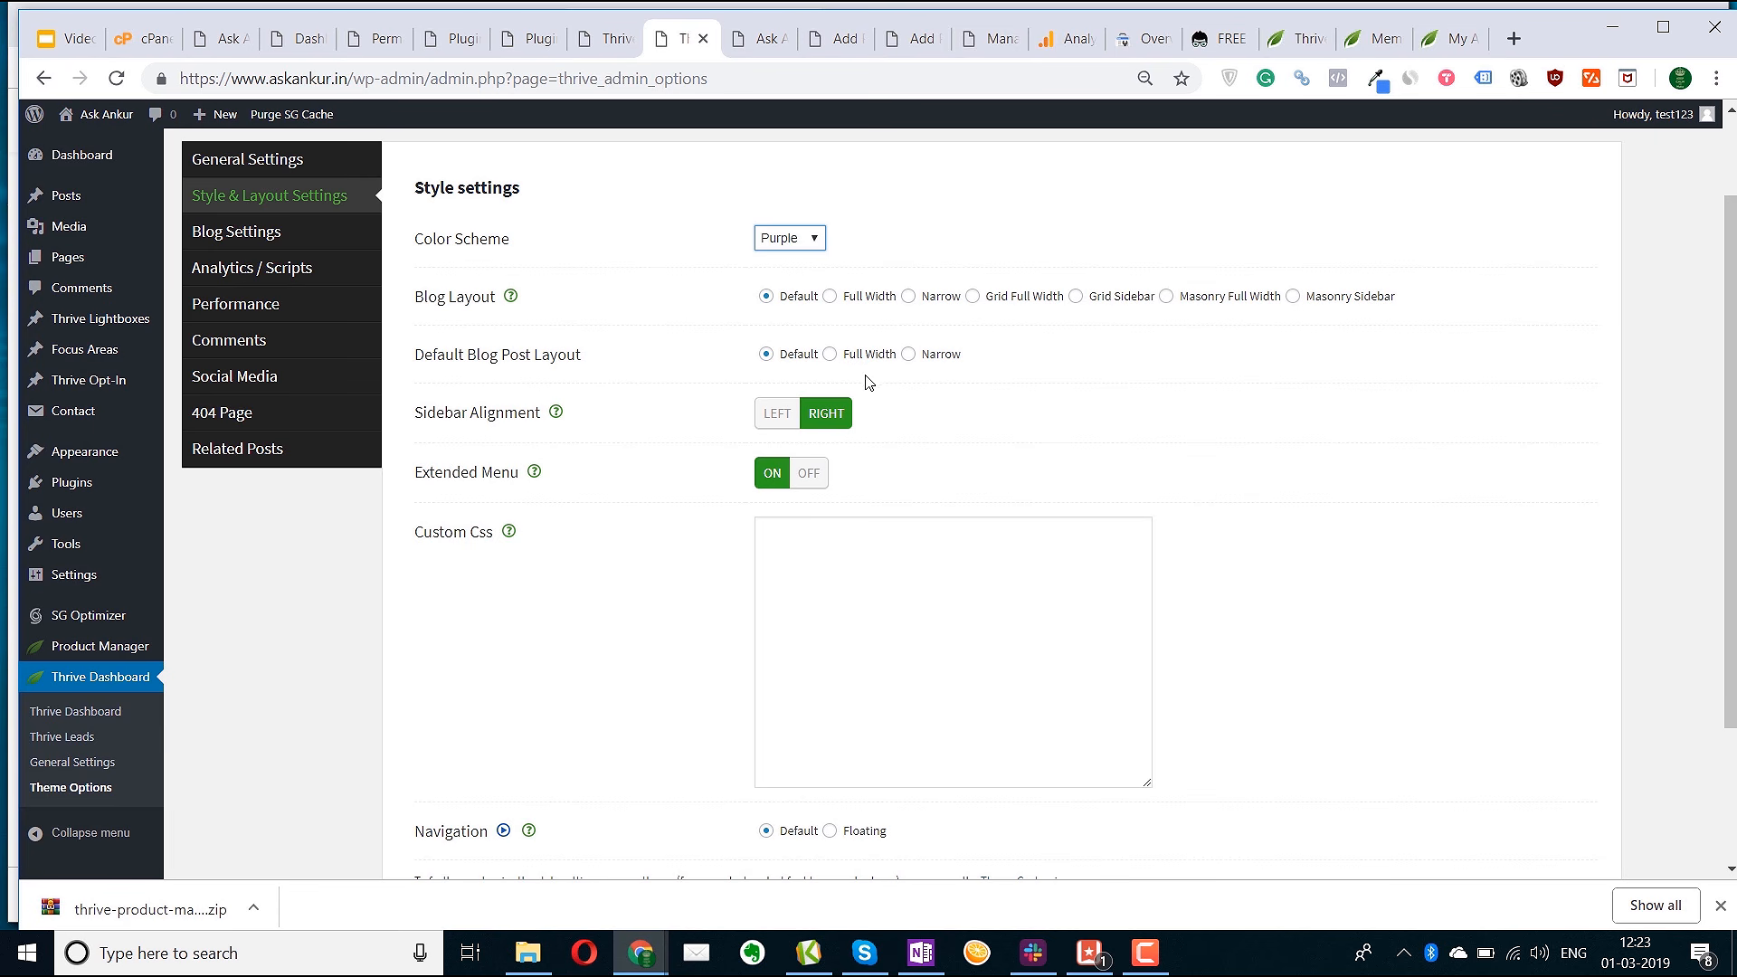
click(831, 356)
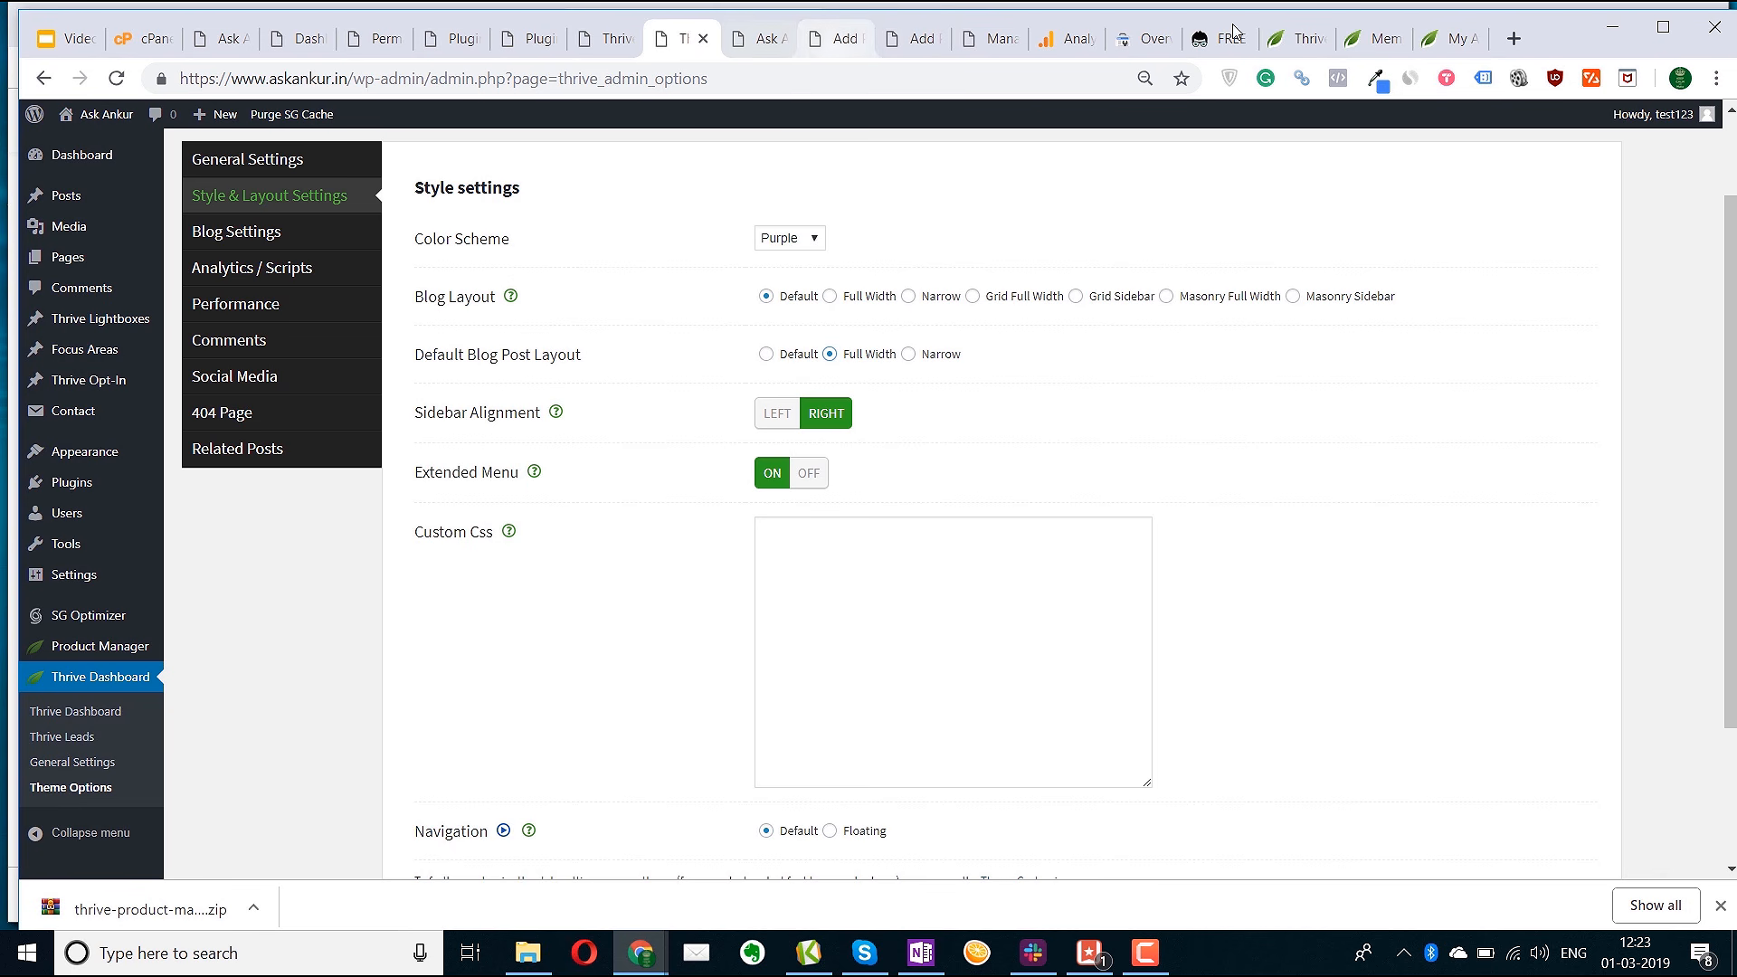
Load ankuraggarwal.in in a new tab by typing 'ankur', then go to its Blog page
click(1516, 37)
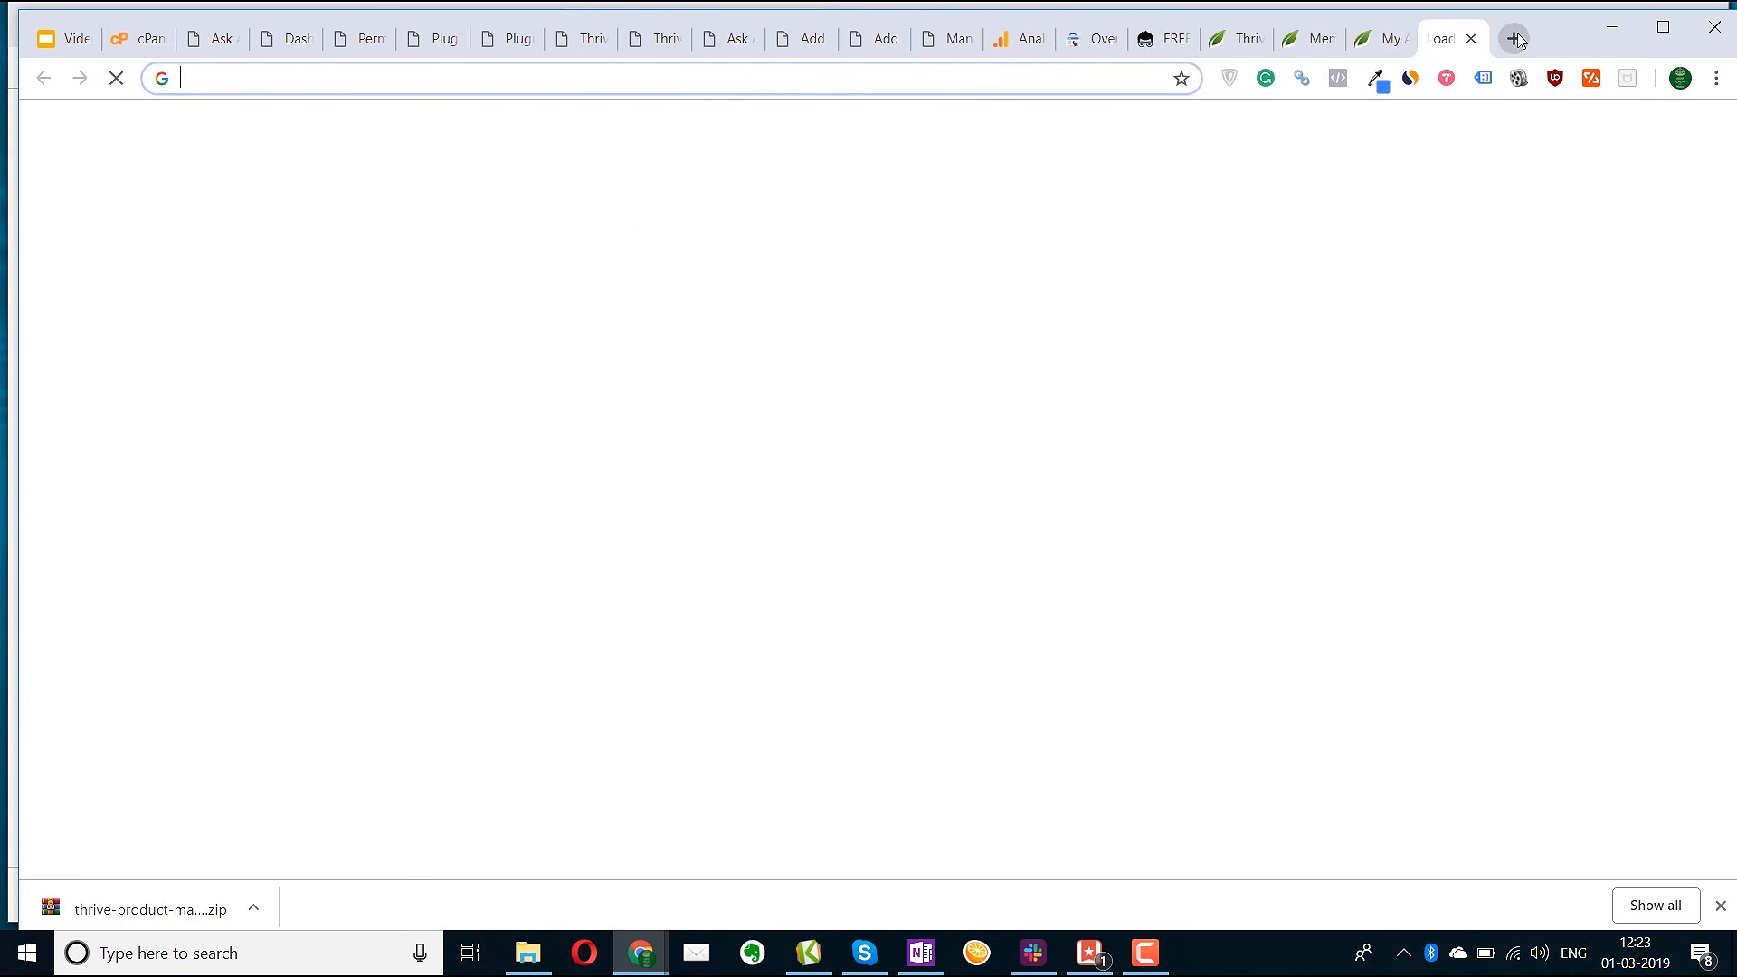
text(ankur)
key(Return)
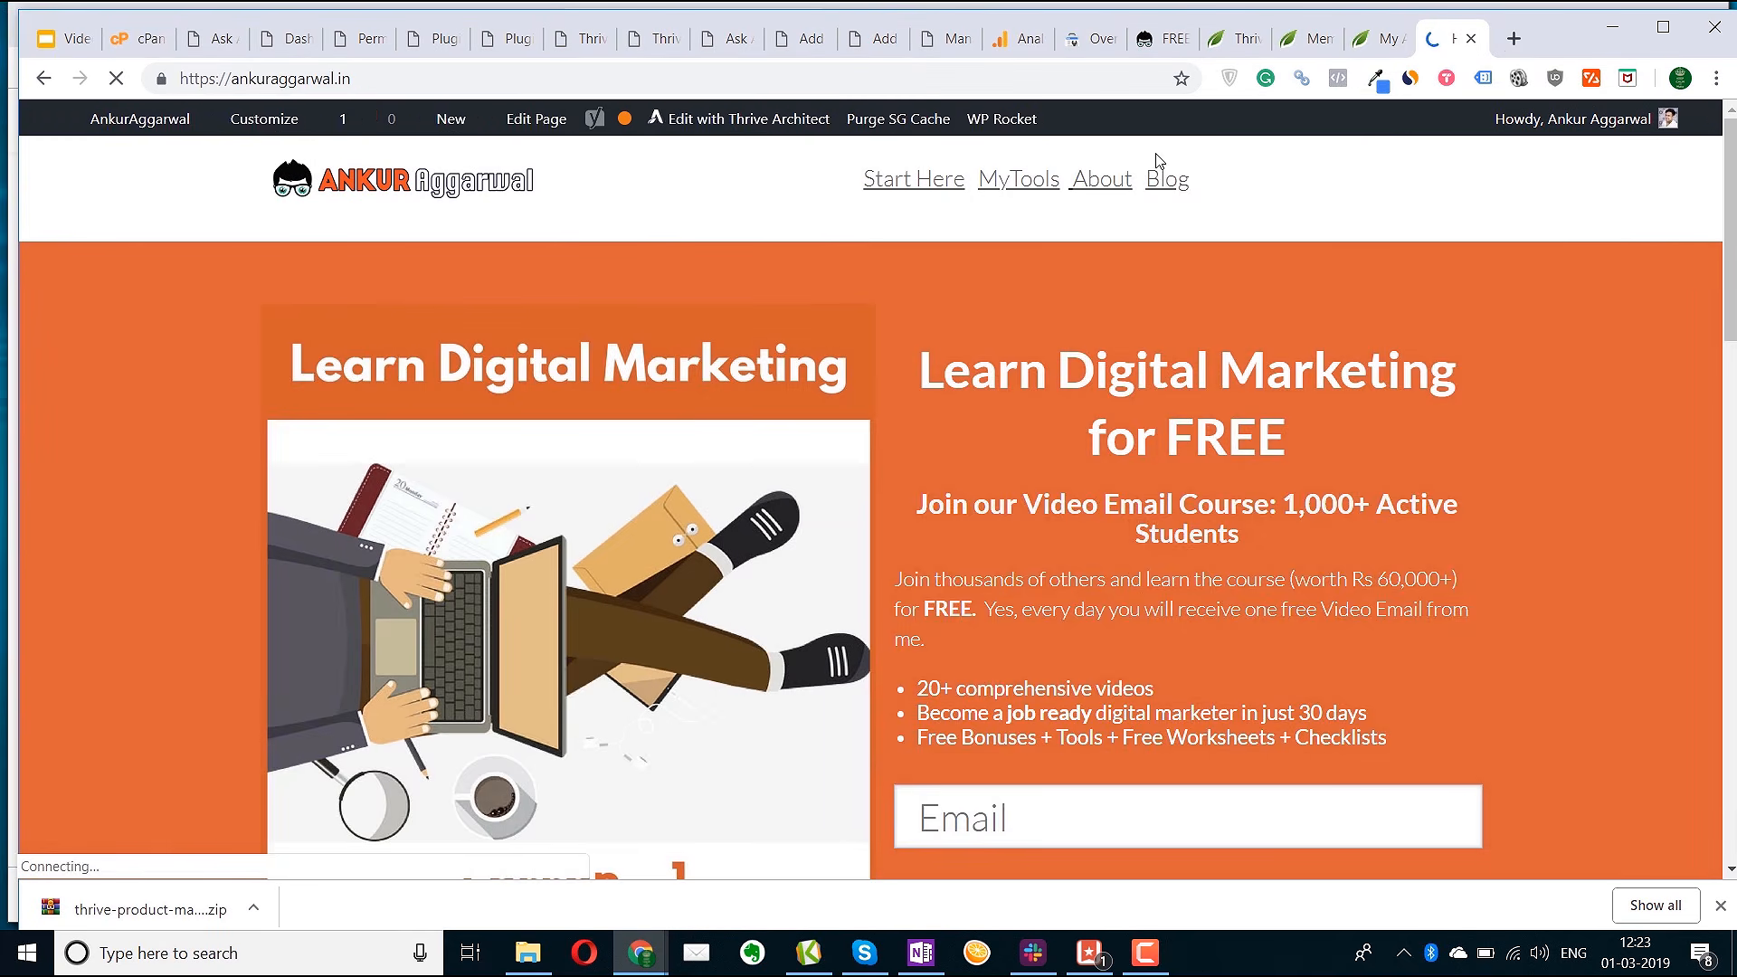
click(1161, 180)
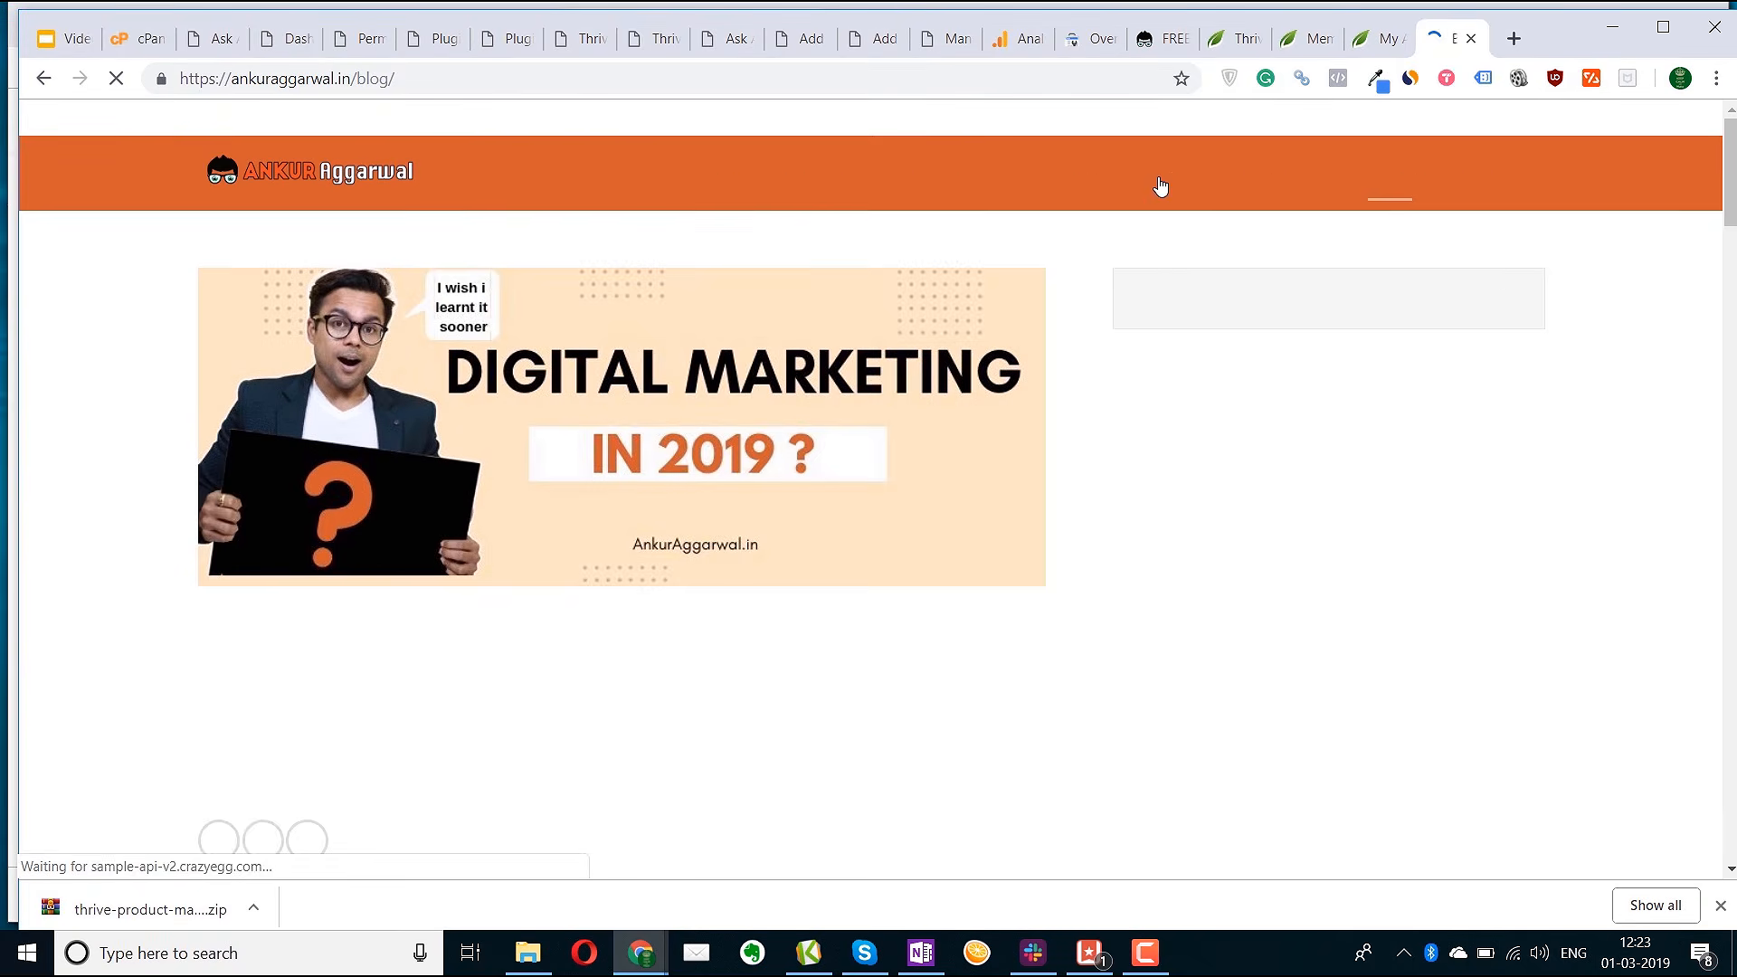
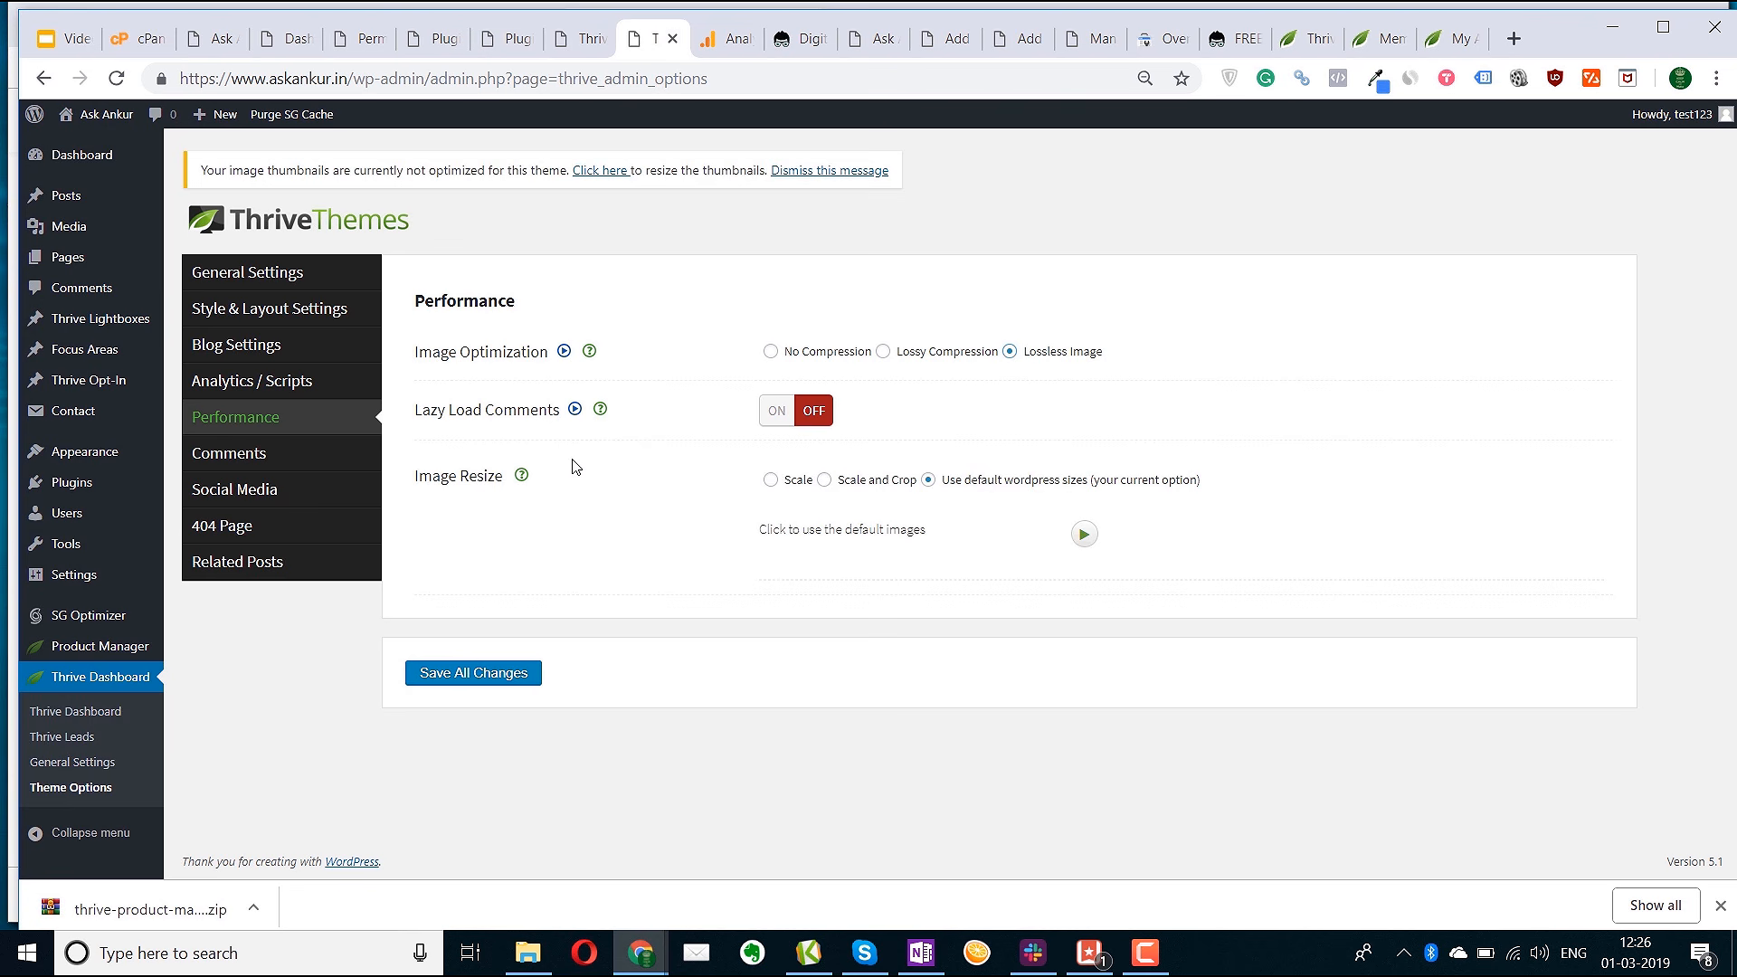
Turn Lazy Load Comments on, save the performance settings, and view the Comments settings
click(777, 422)
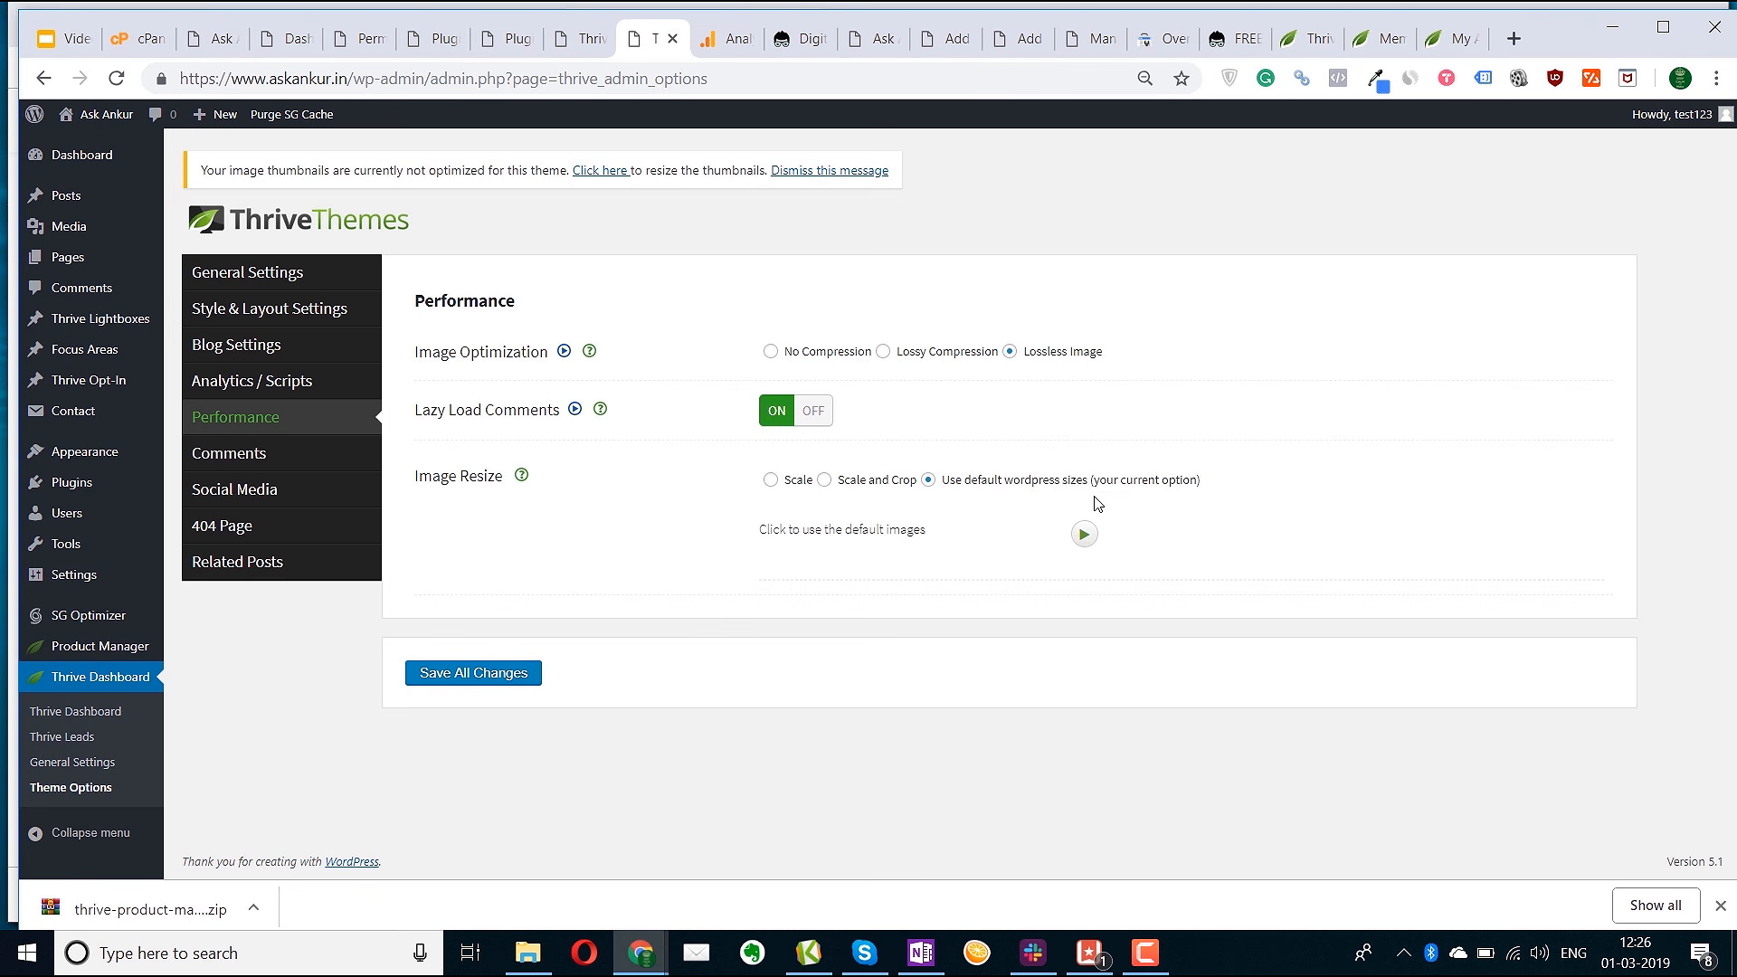
click(464, 674)
click(311, 455)
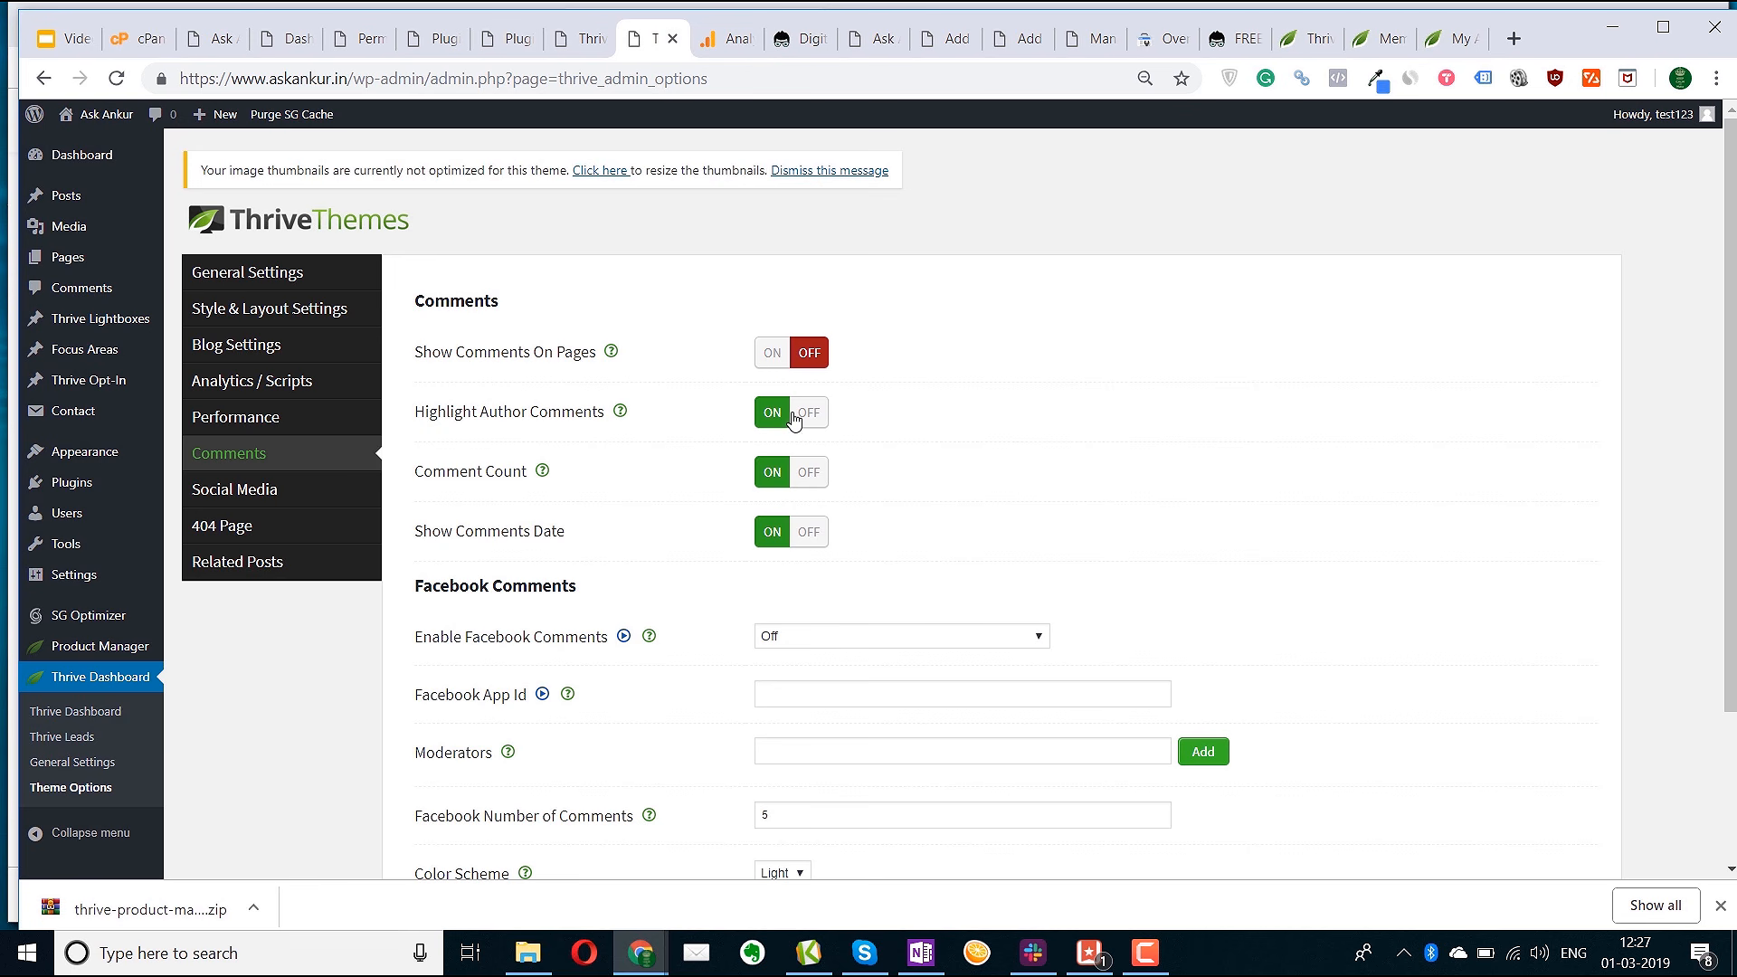
Check the Enable Facebook Comments choices and leave it Off
scroll(633, 525, down, 3)
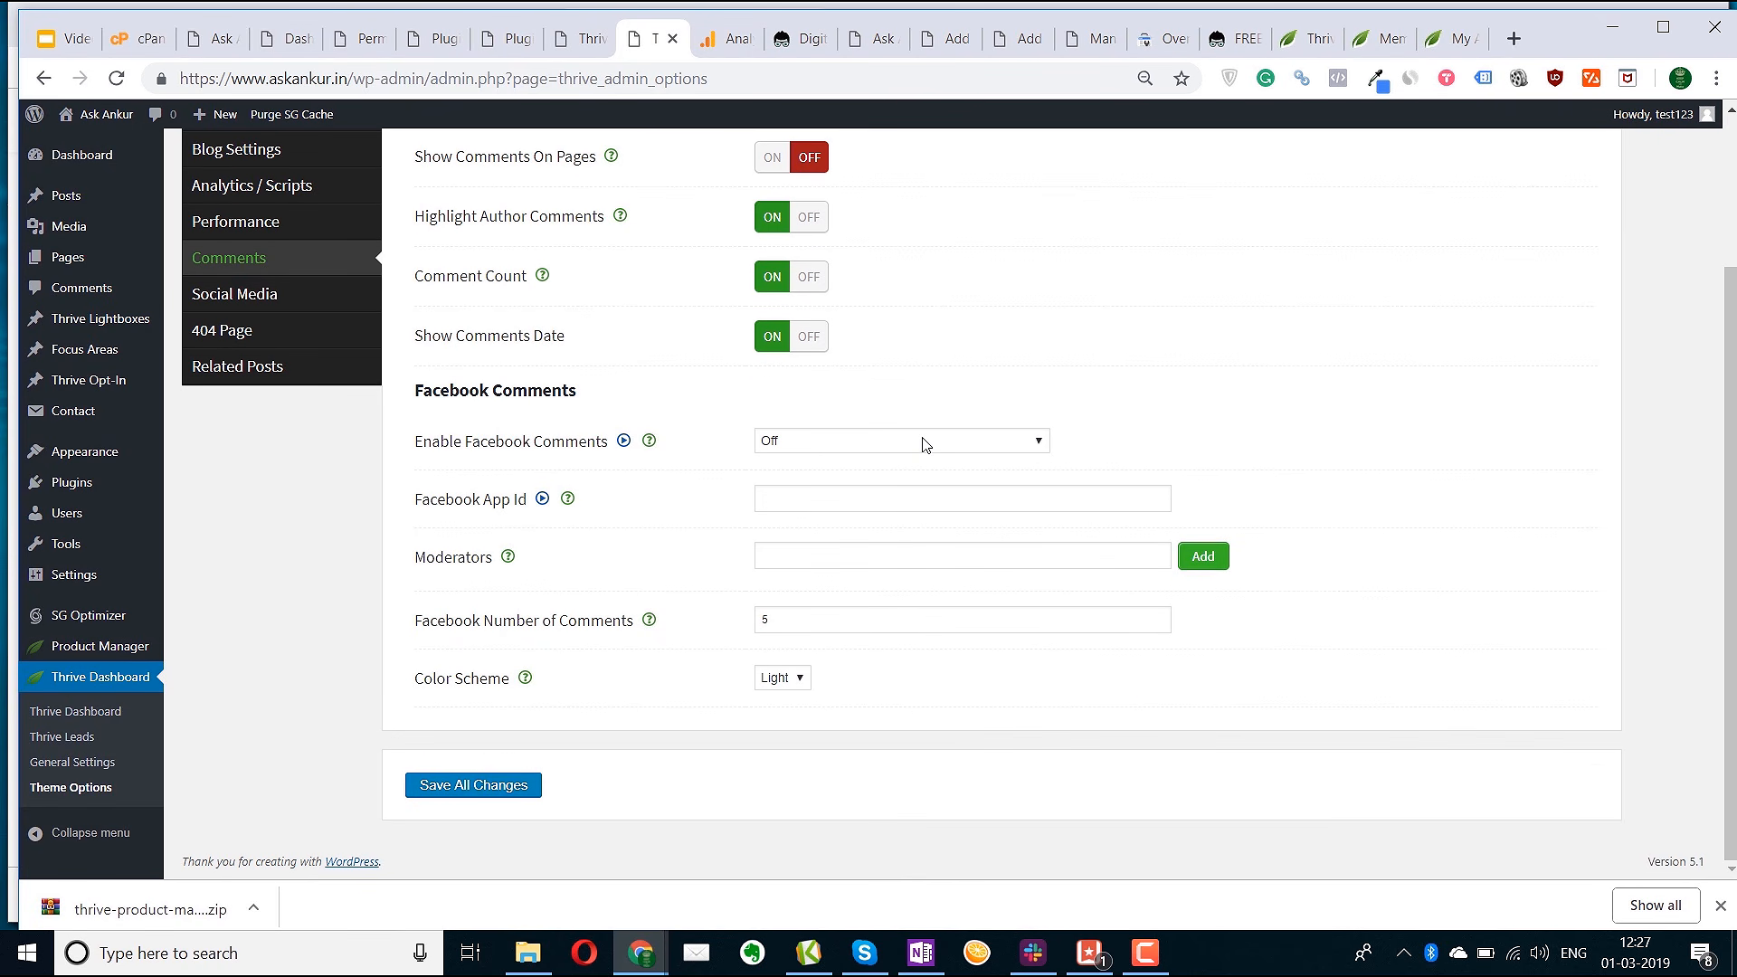
click(922, 443)
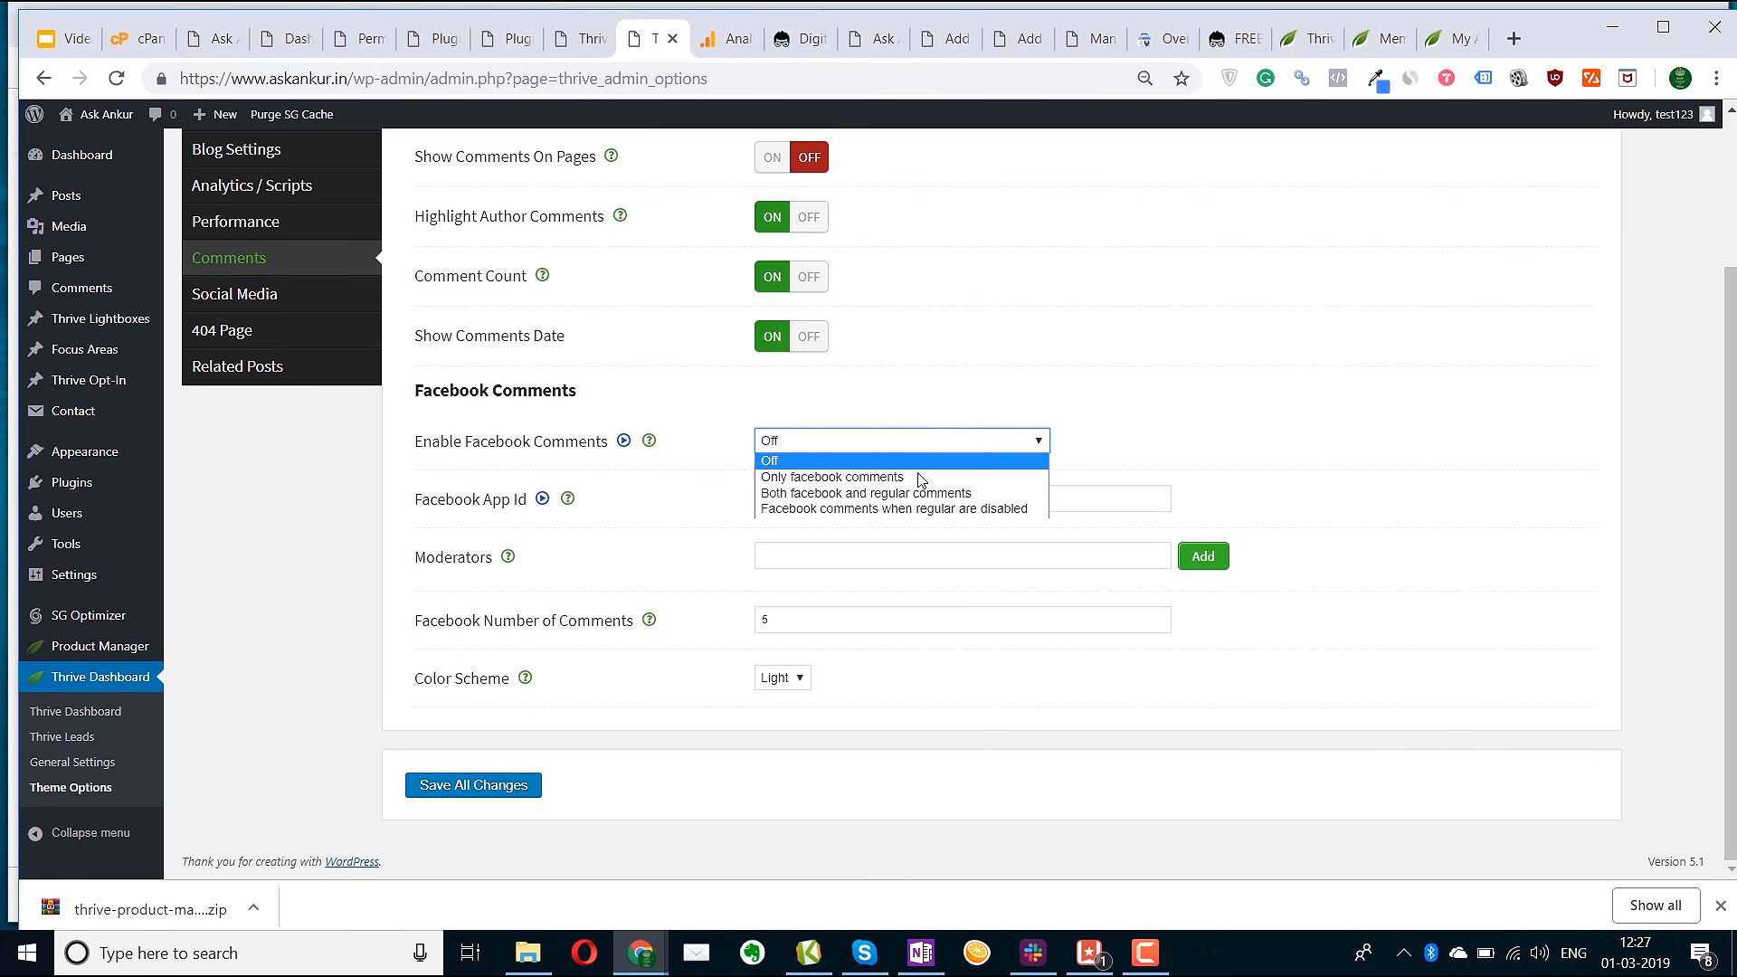
click(473, 538)
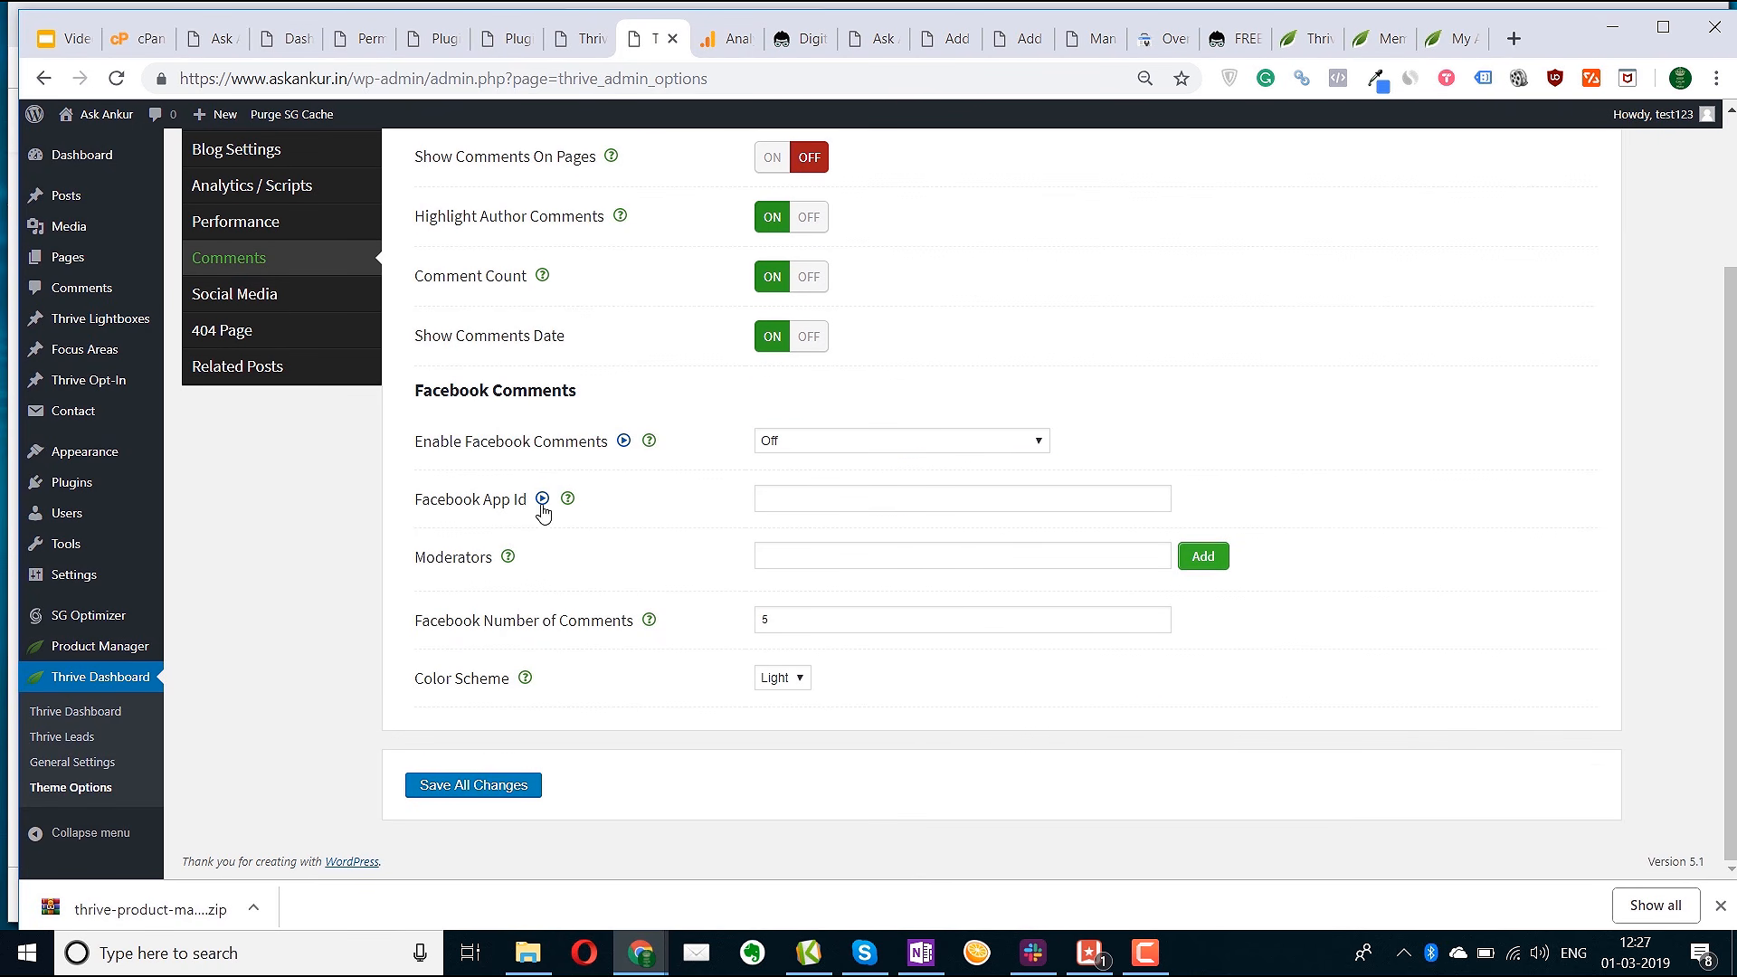
mouse_move(570, 505)
scroll(543, 579, up, 3)
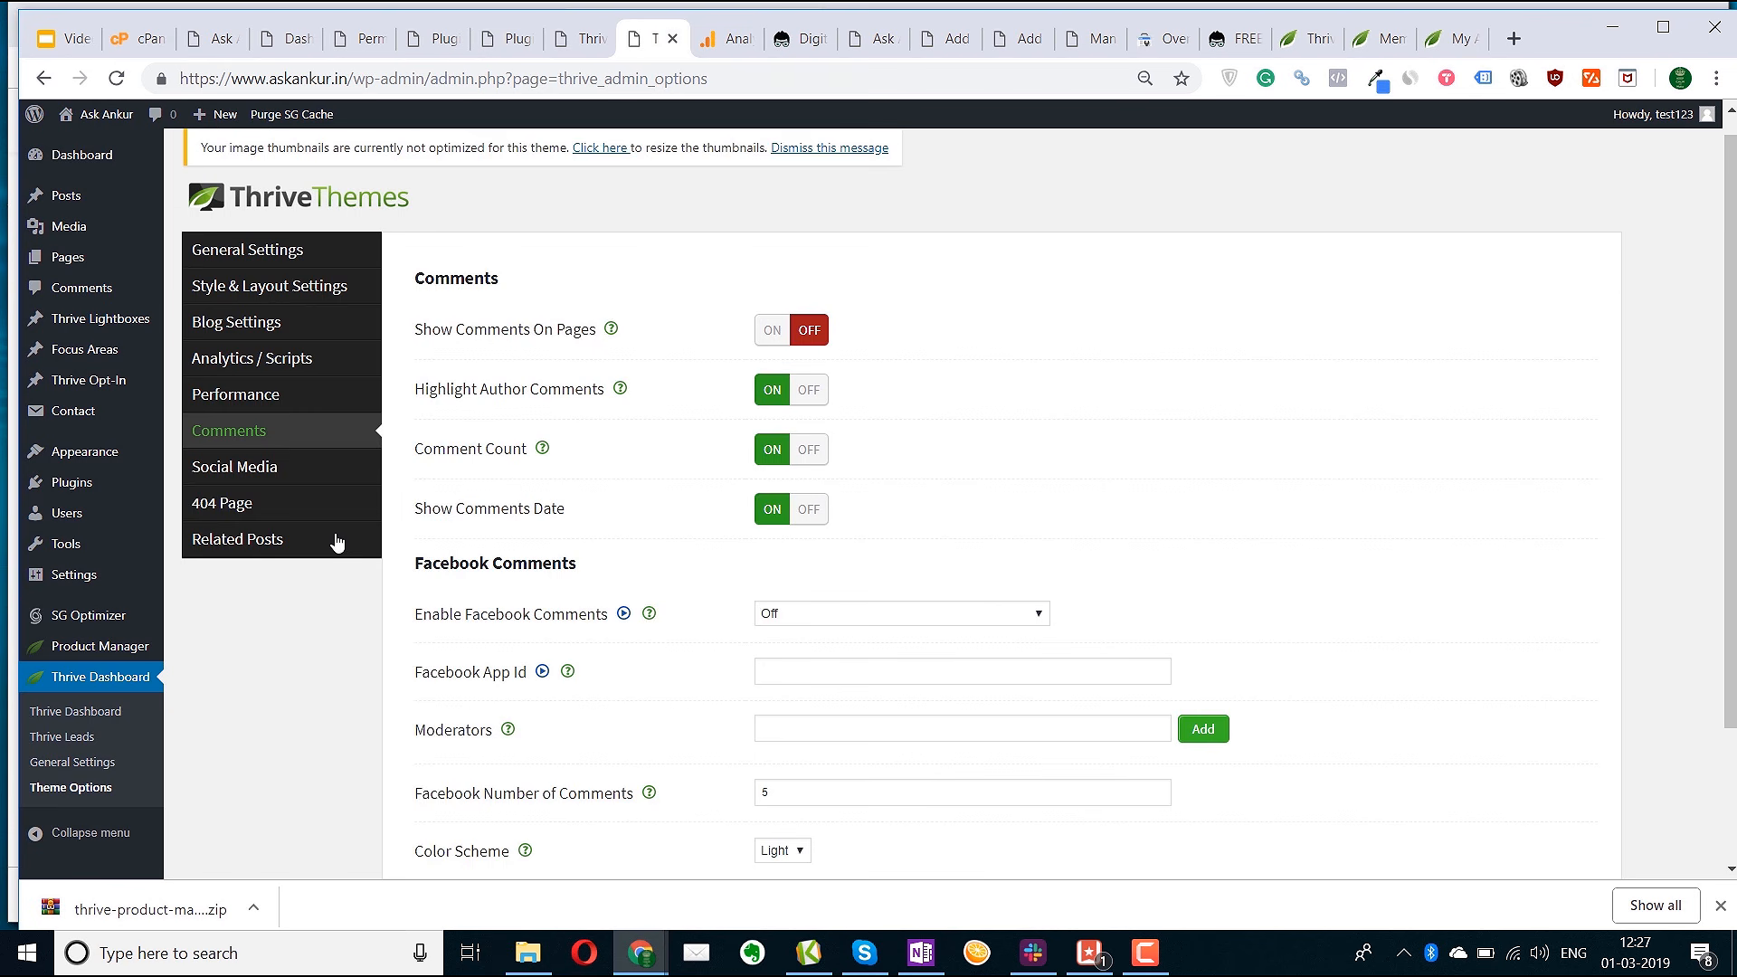
Review the Social Media settings, leaving every share button off
click(276, 493)
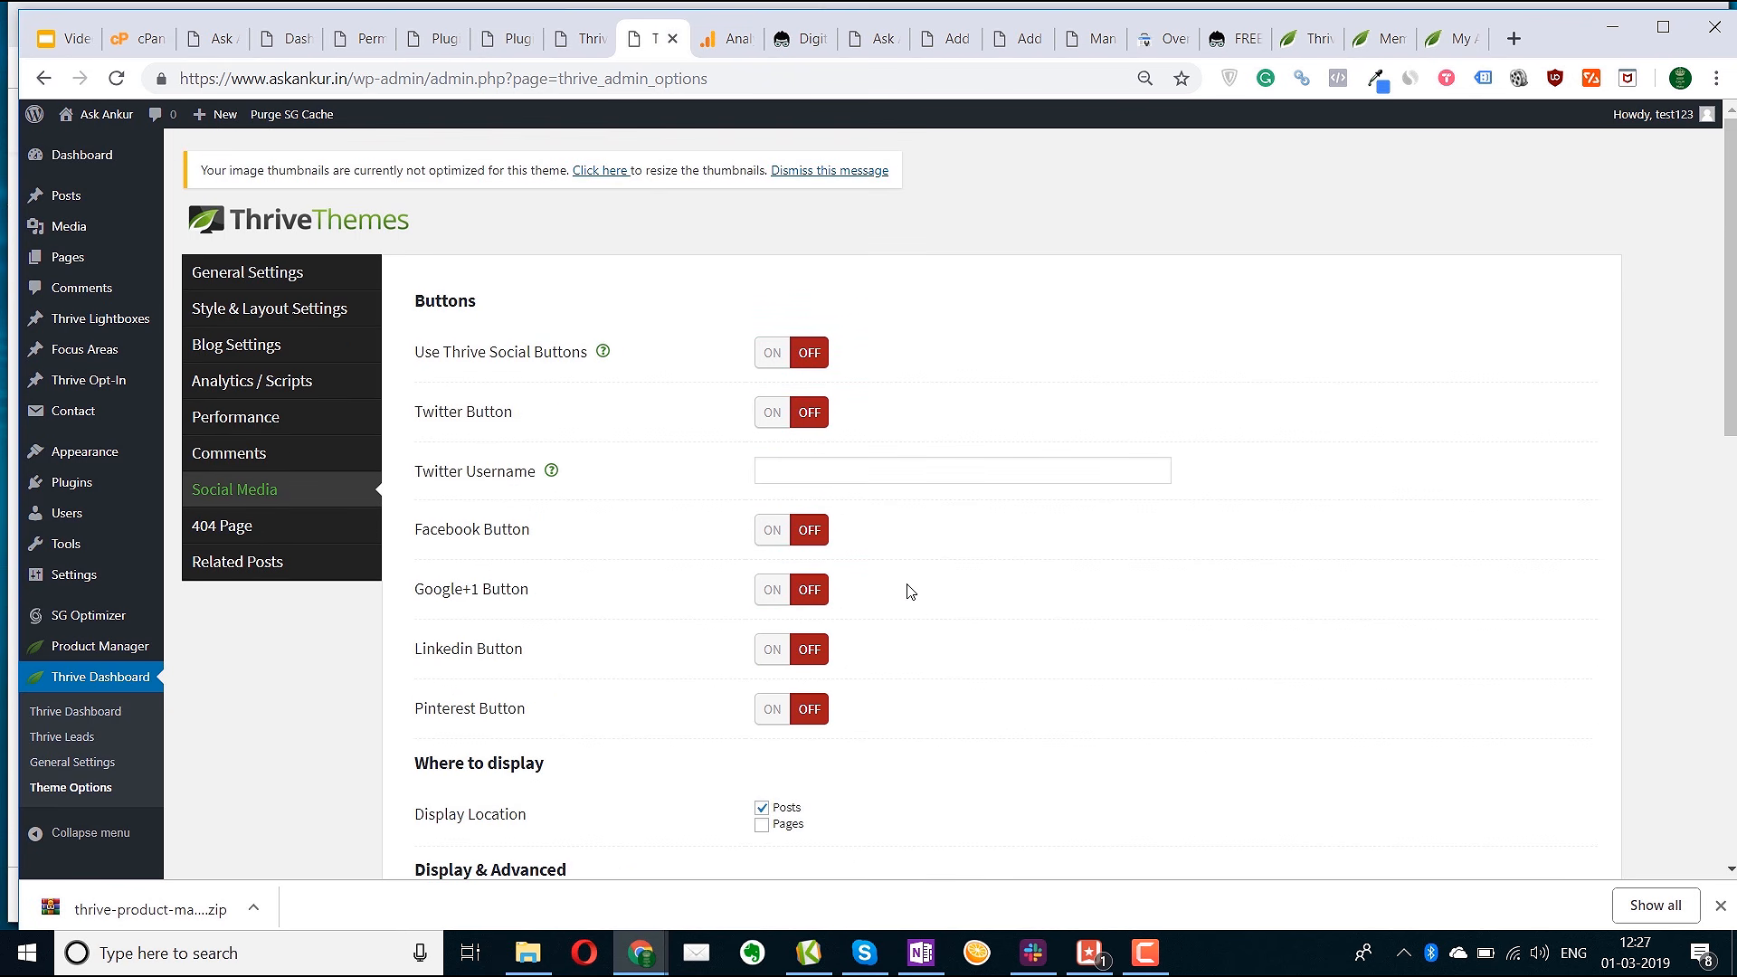
click(799, 463)
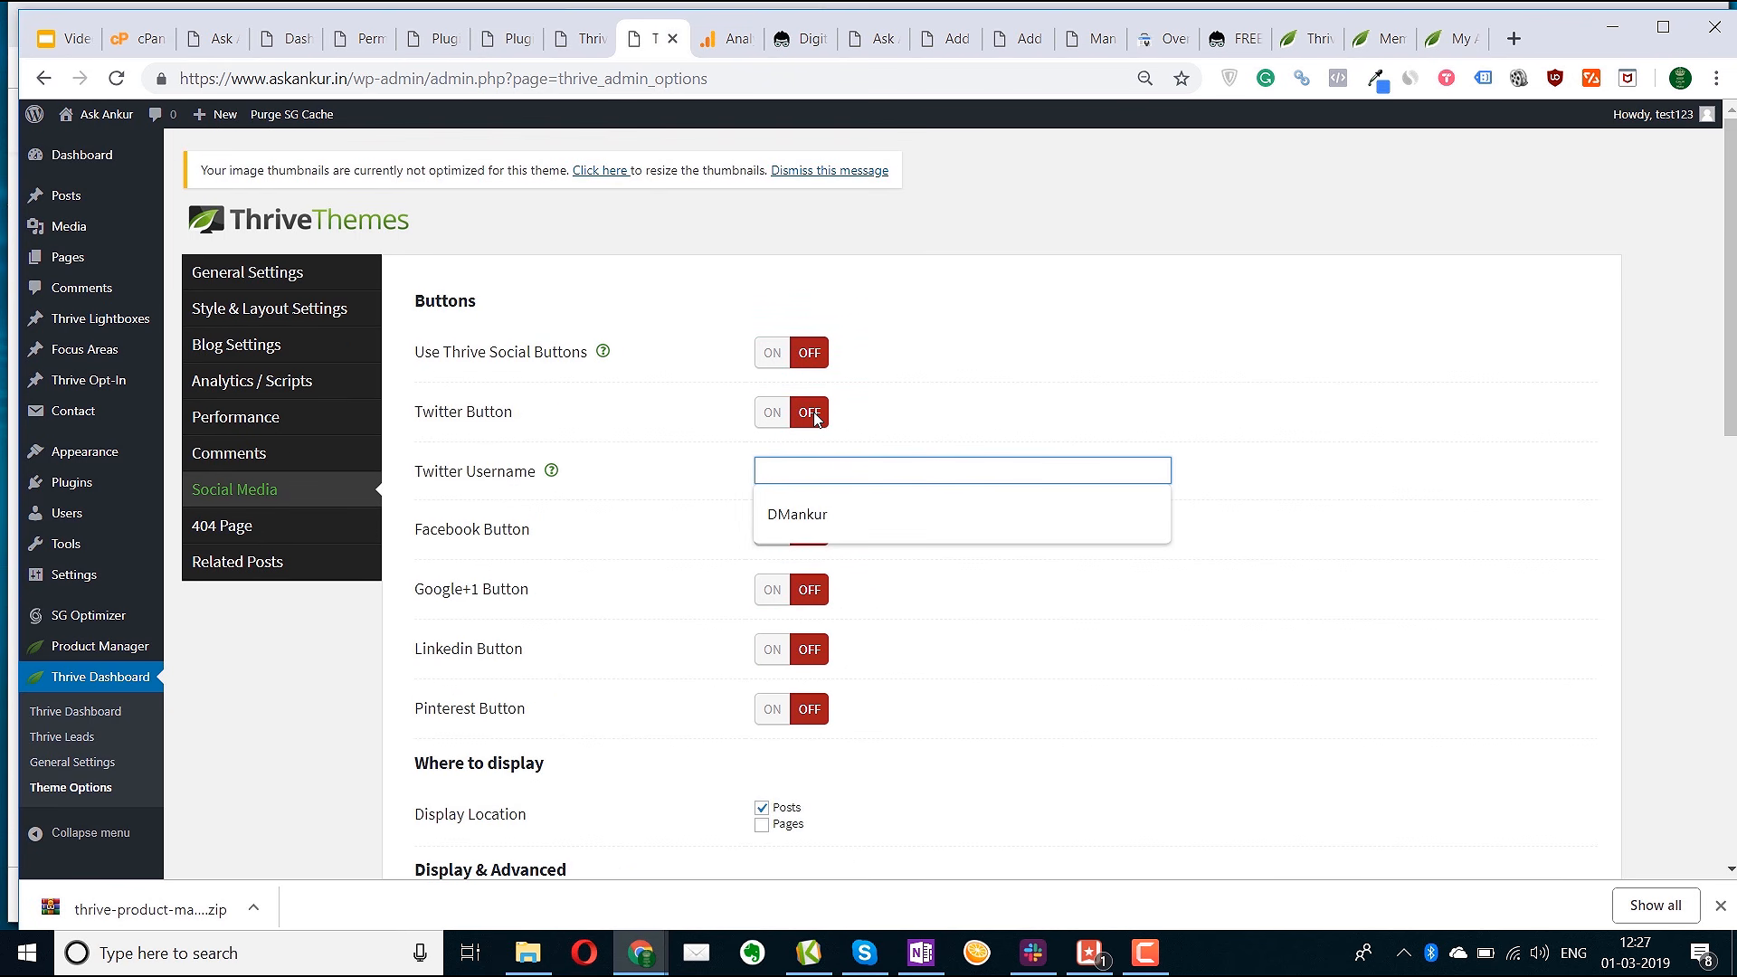
click(814, 418)
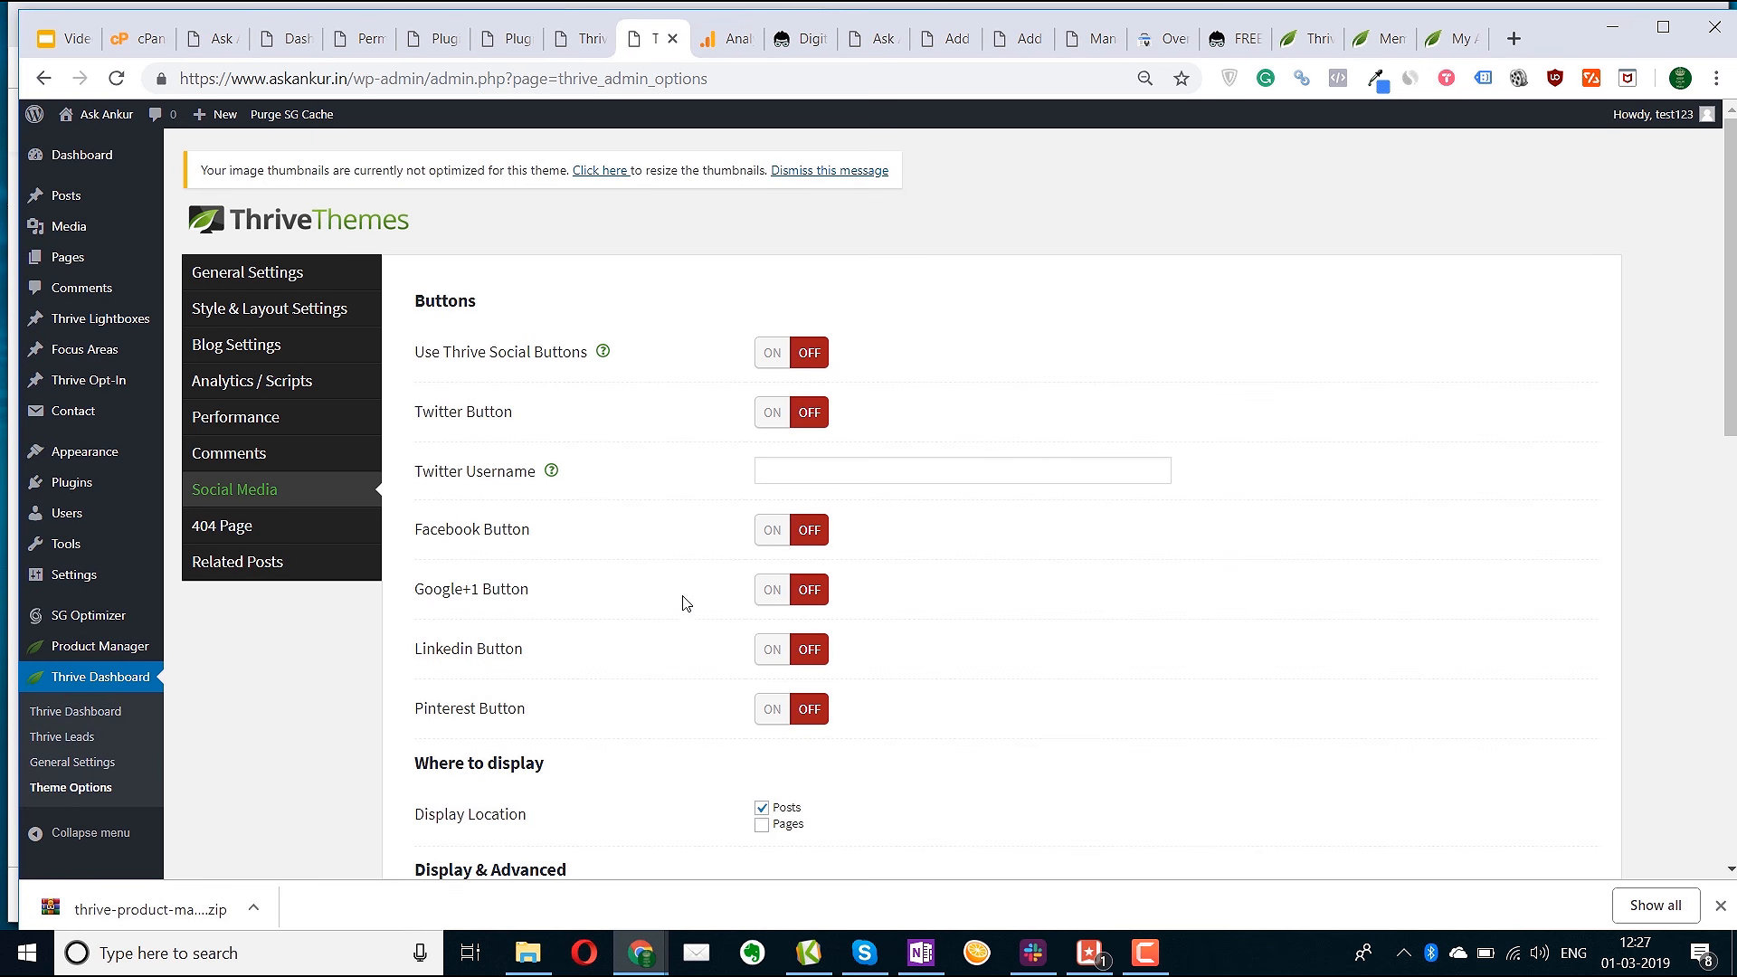
scroll(772, 753, down, 2)
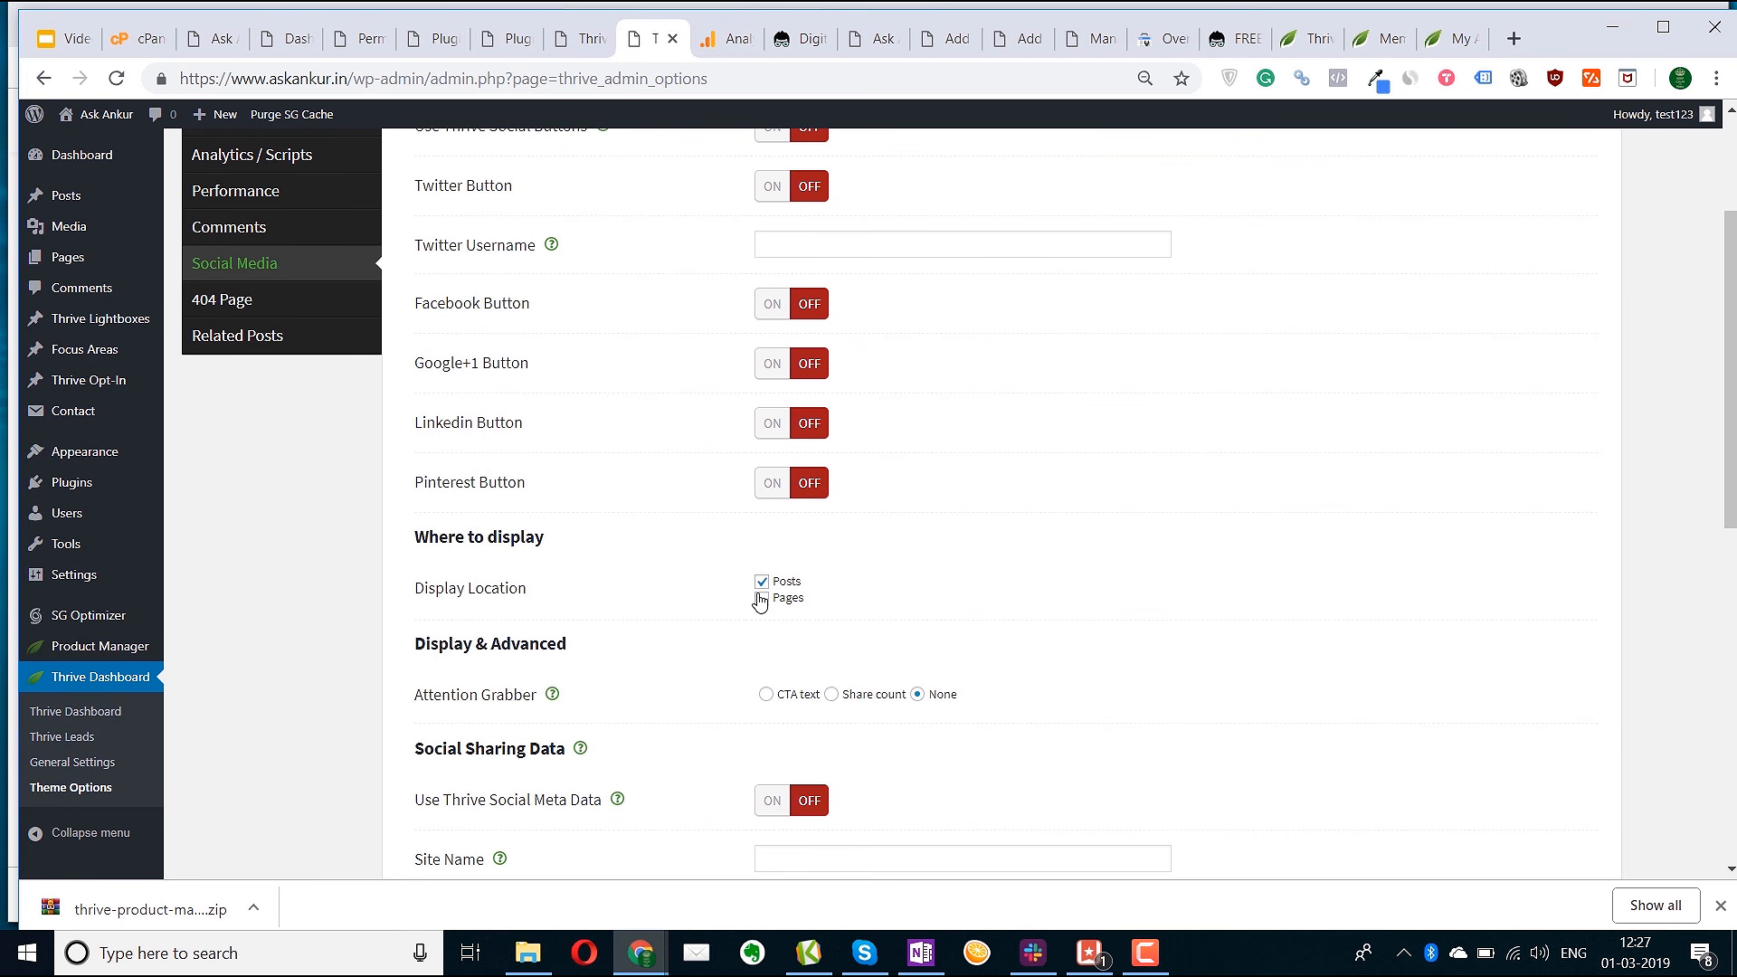
scroll(787, 595, down, 5)
scroll(789, 602, down, 3)
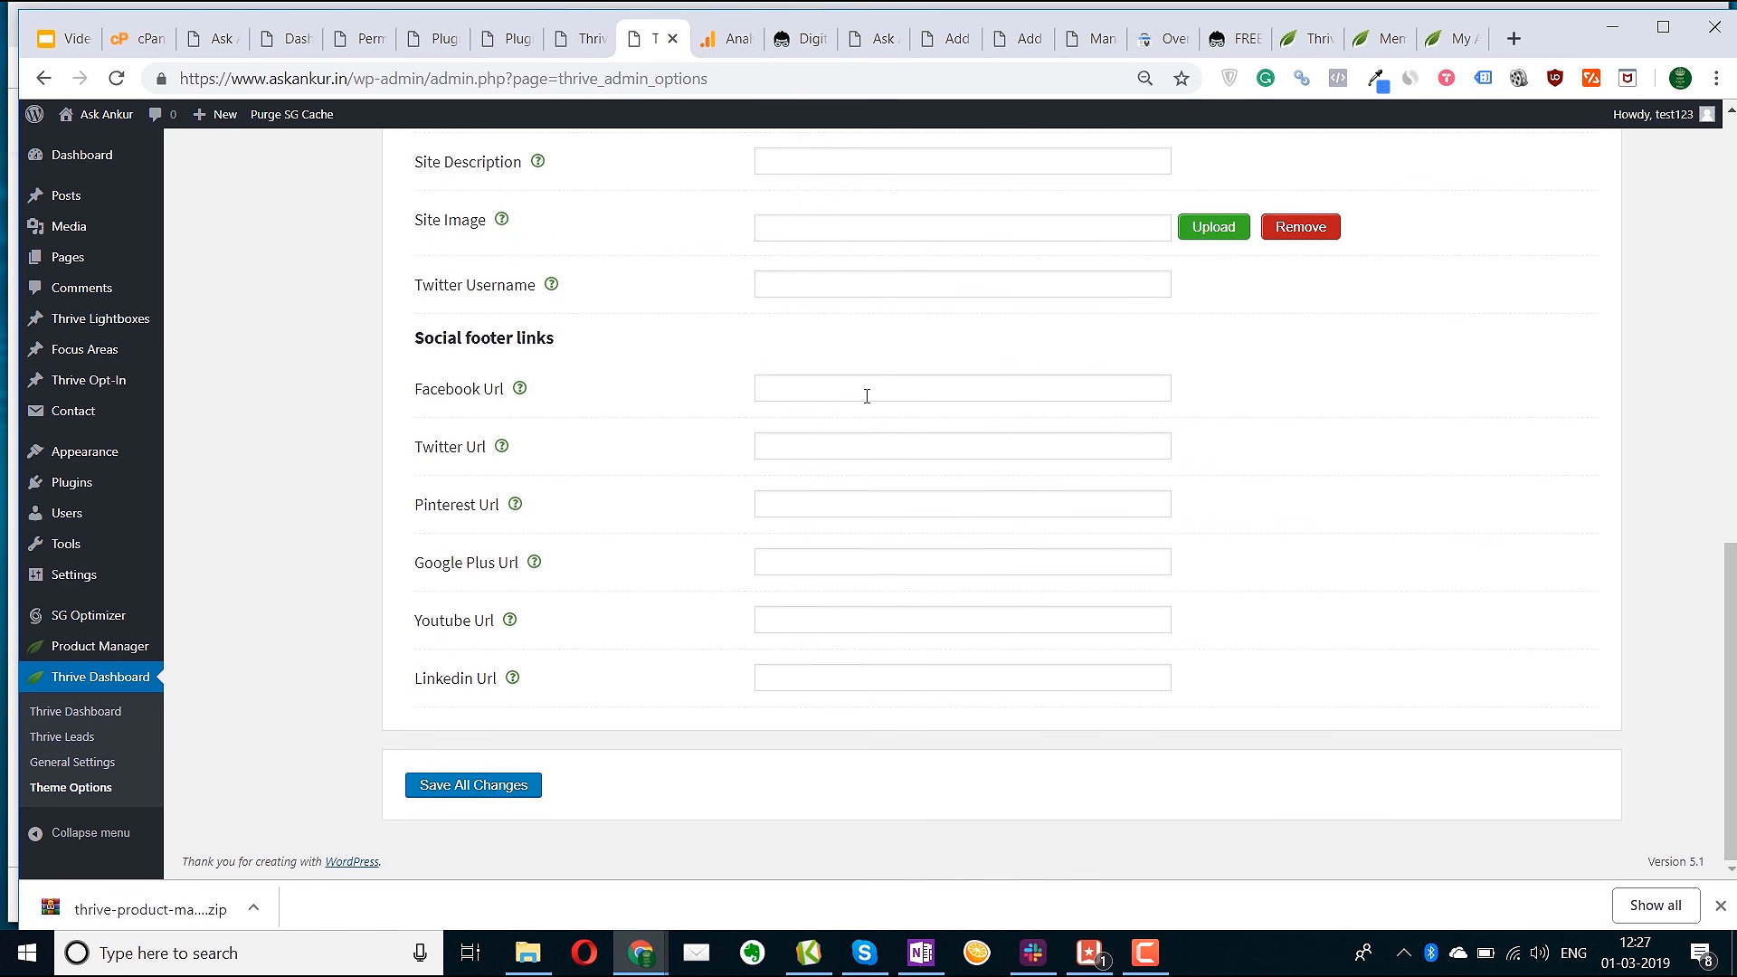
scroll(859, 597, up, 2)
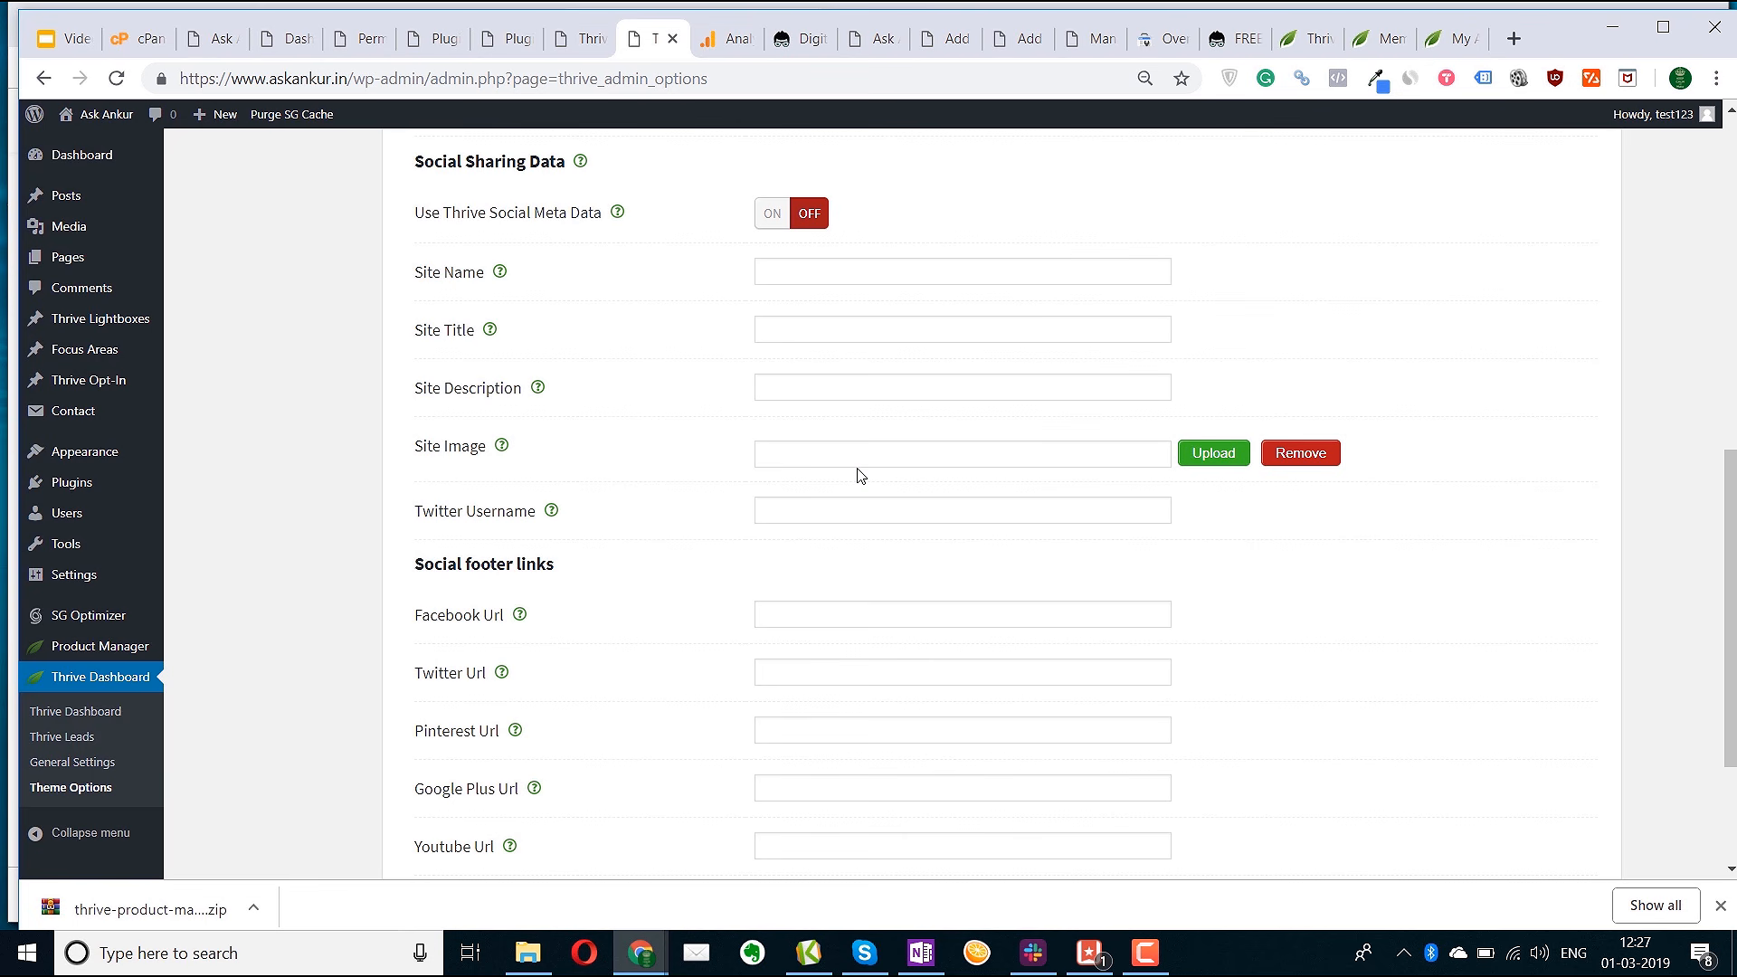
scroll(867, 543, up, 5)
scroll(869, 543, down, 7)
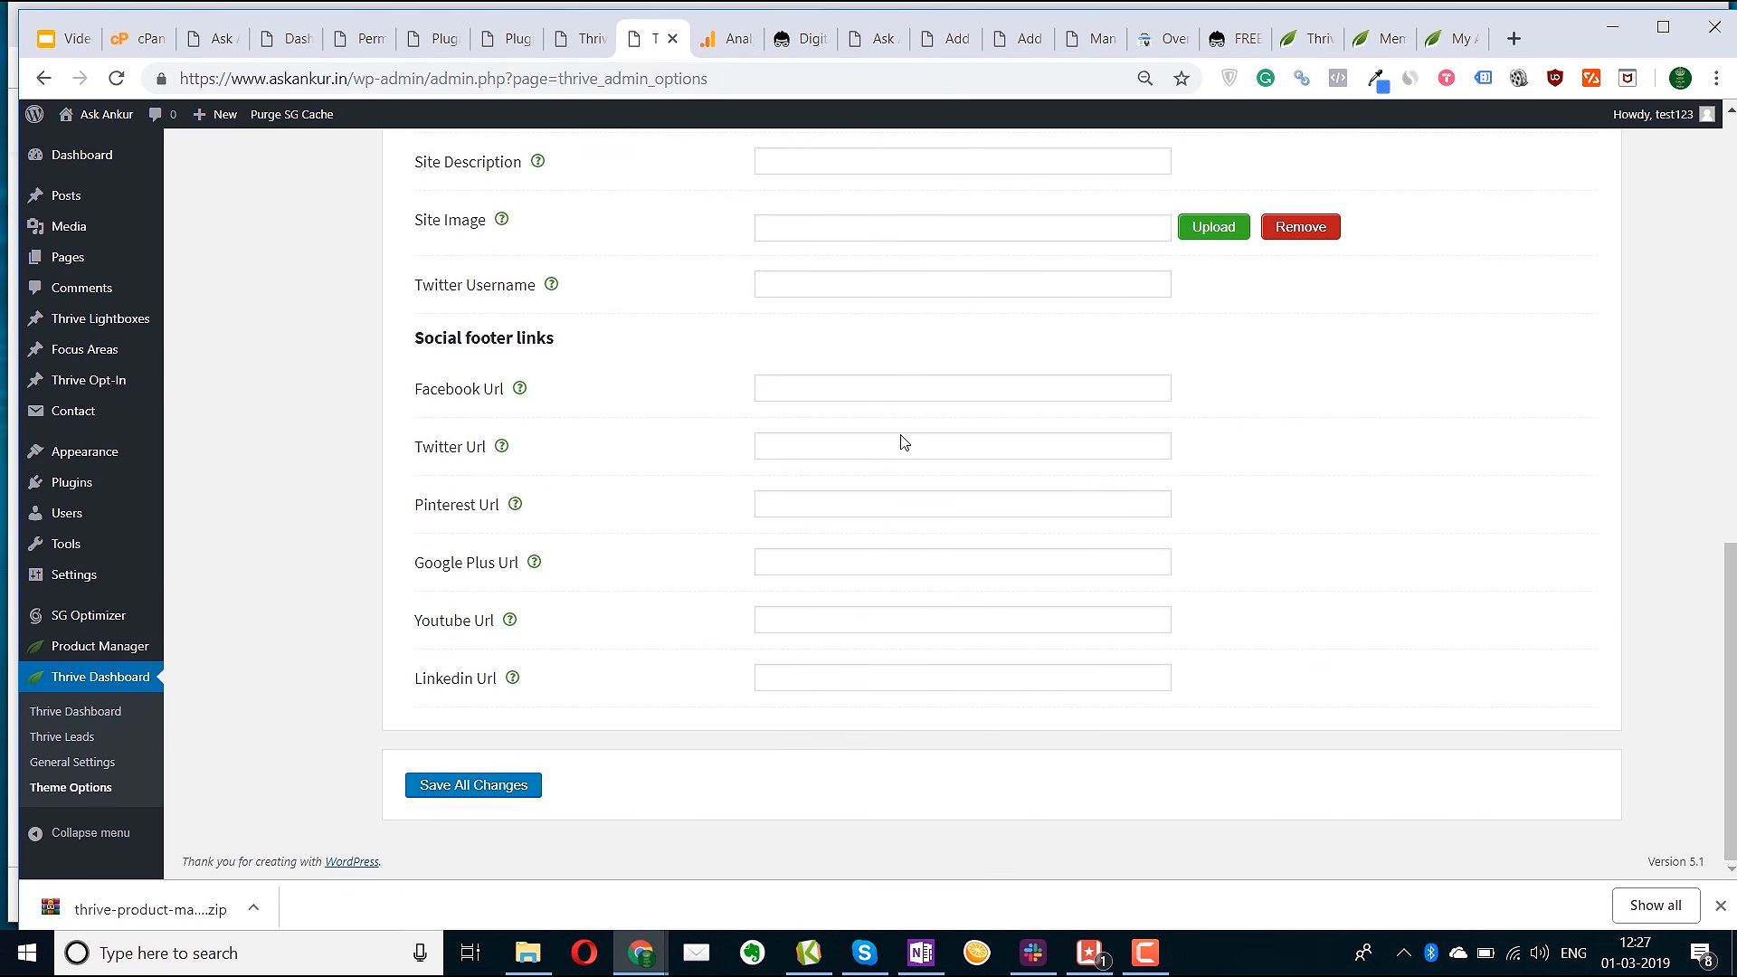
scroll(832, 576, up, 12)
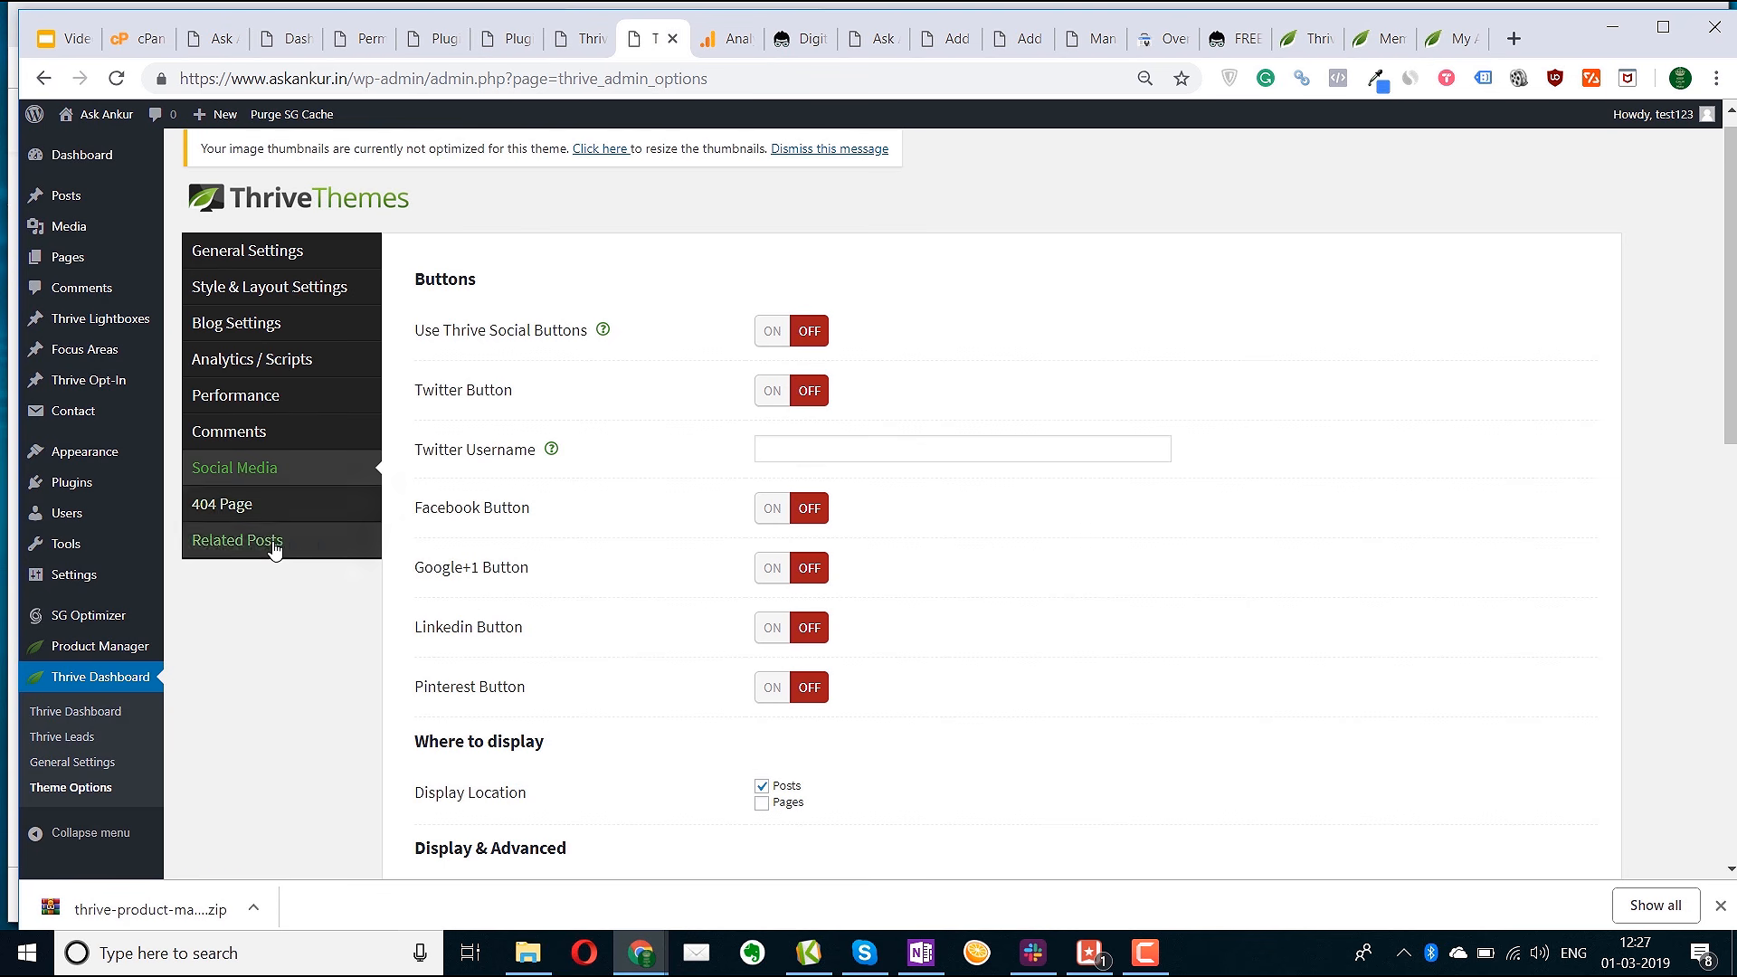
Turn on the Related Posts box showing 4 posts, enable the advanced feature, and save
click(270, 543)
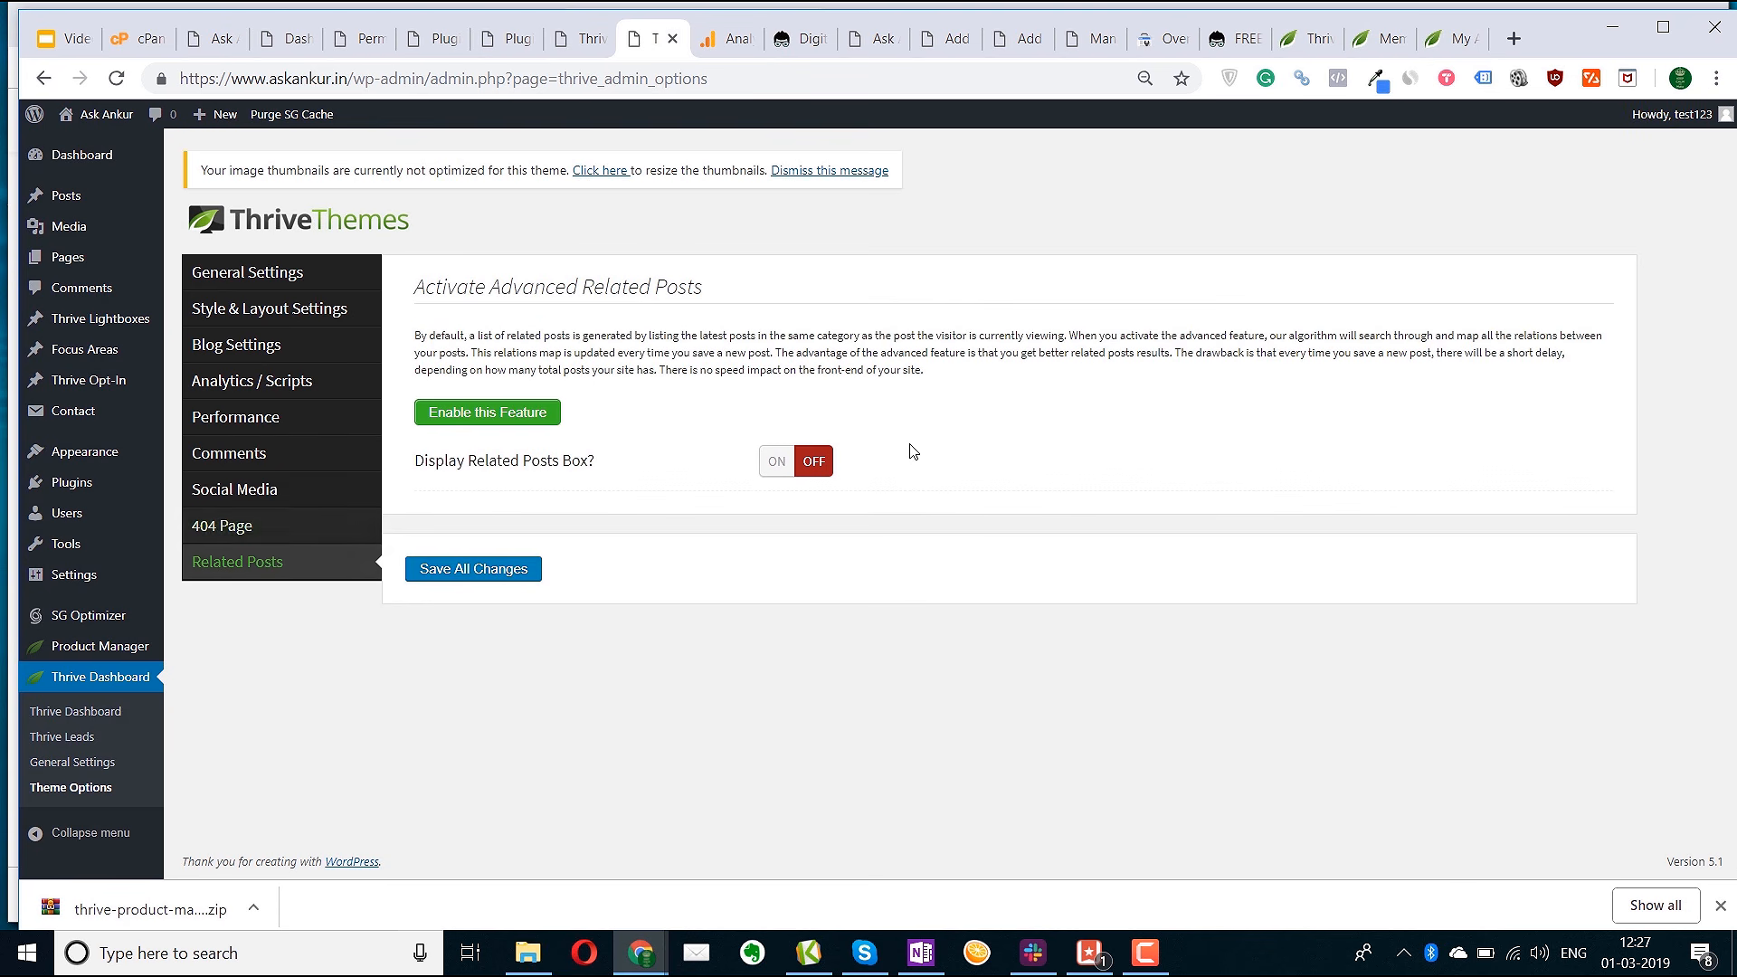
click(777, 463)
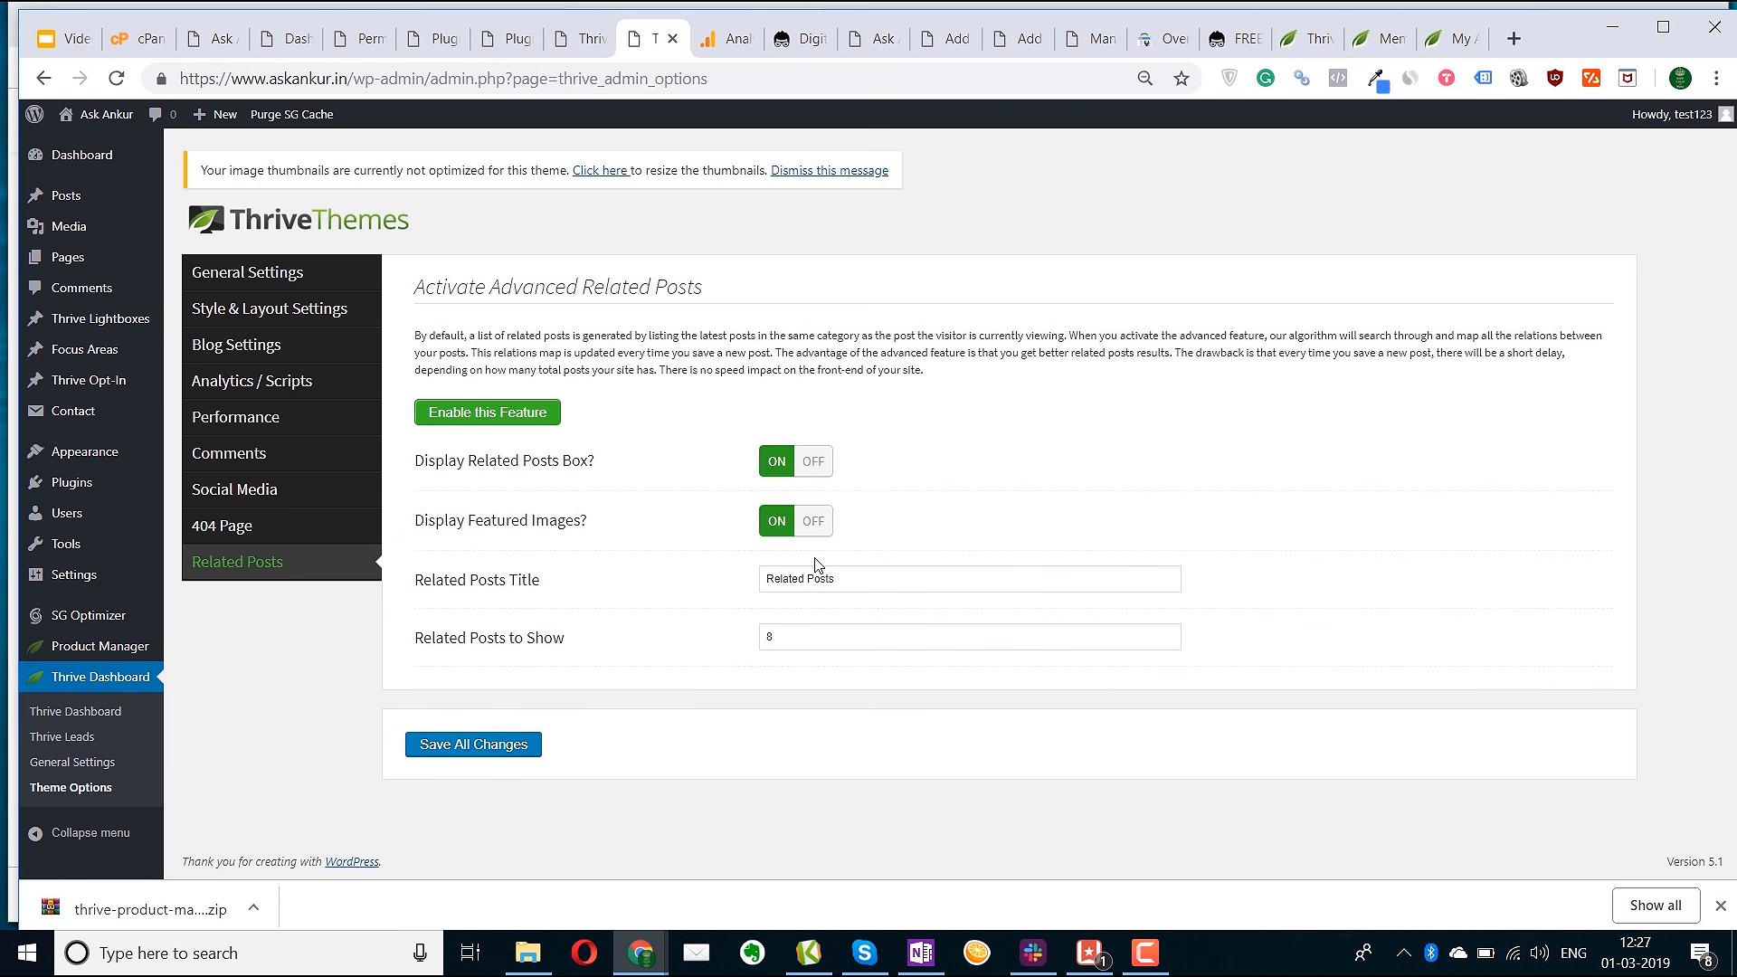
click(767, 642)
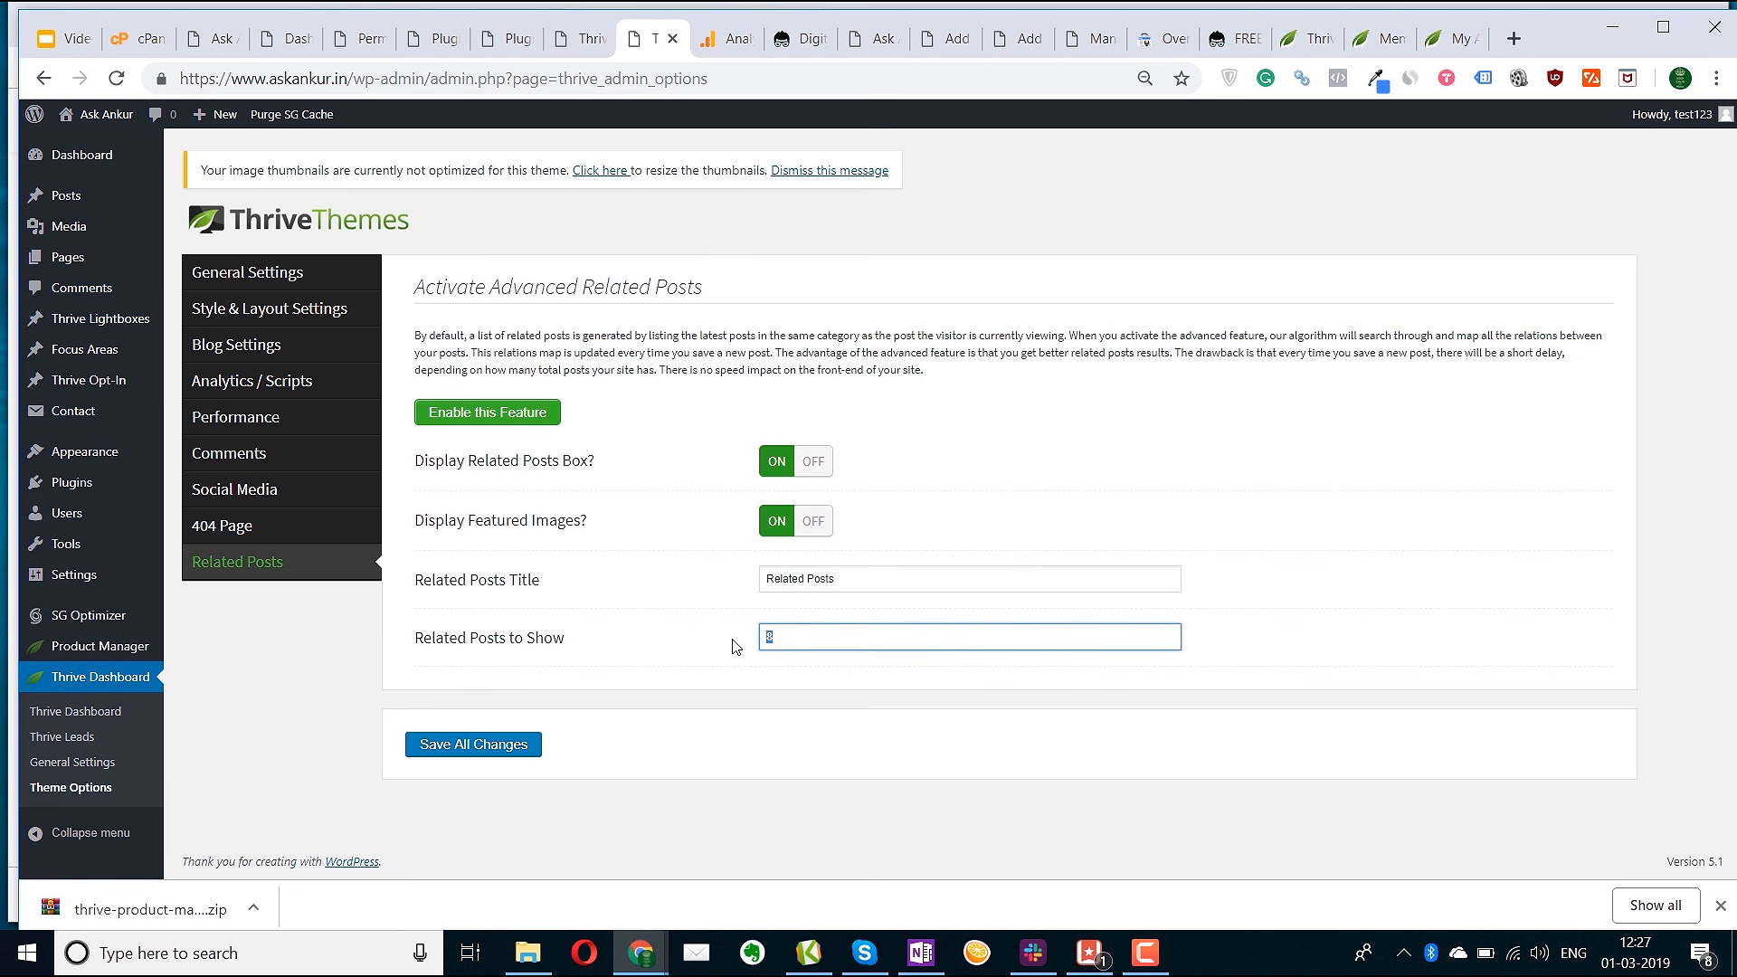
text(4)
click(506, 751)
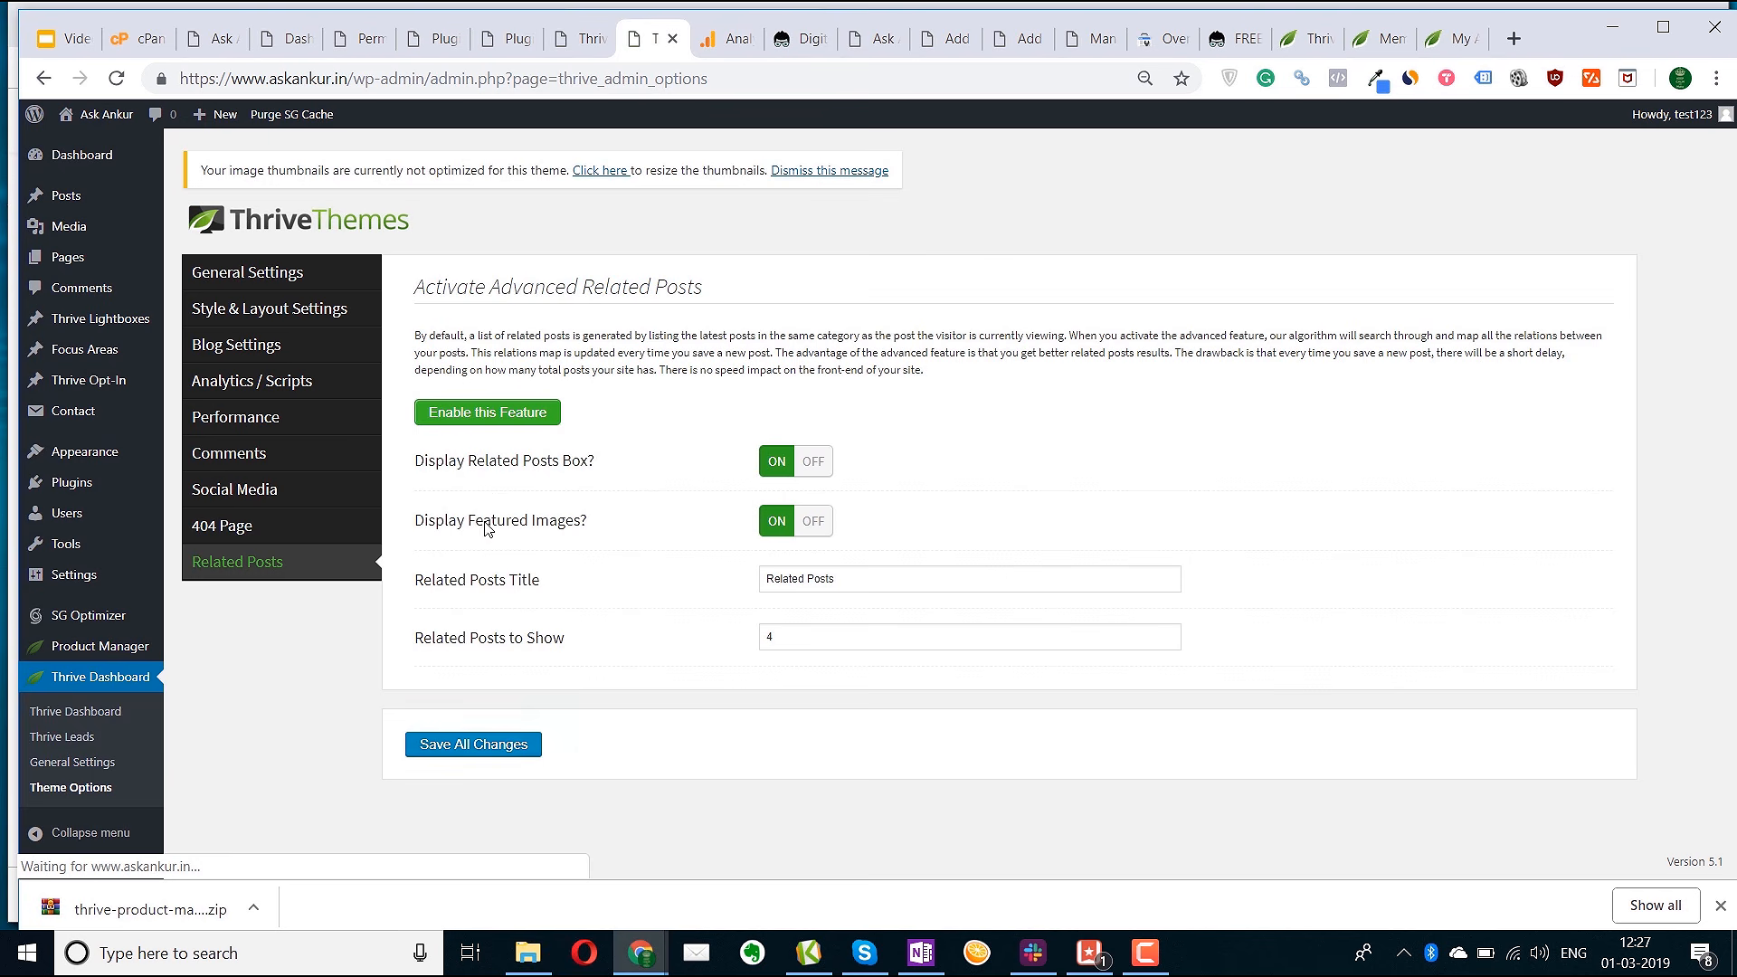
click(493, 412)
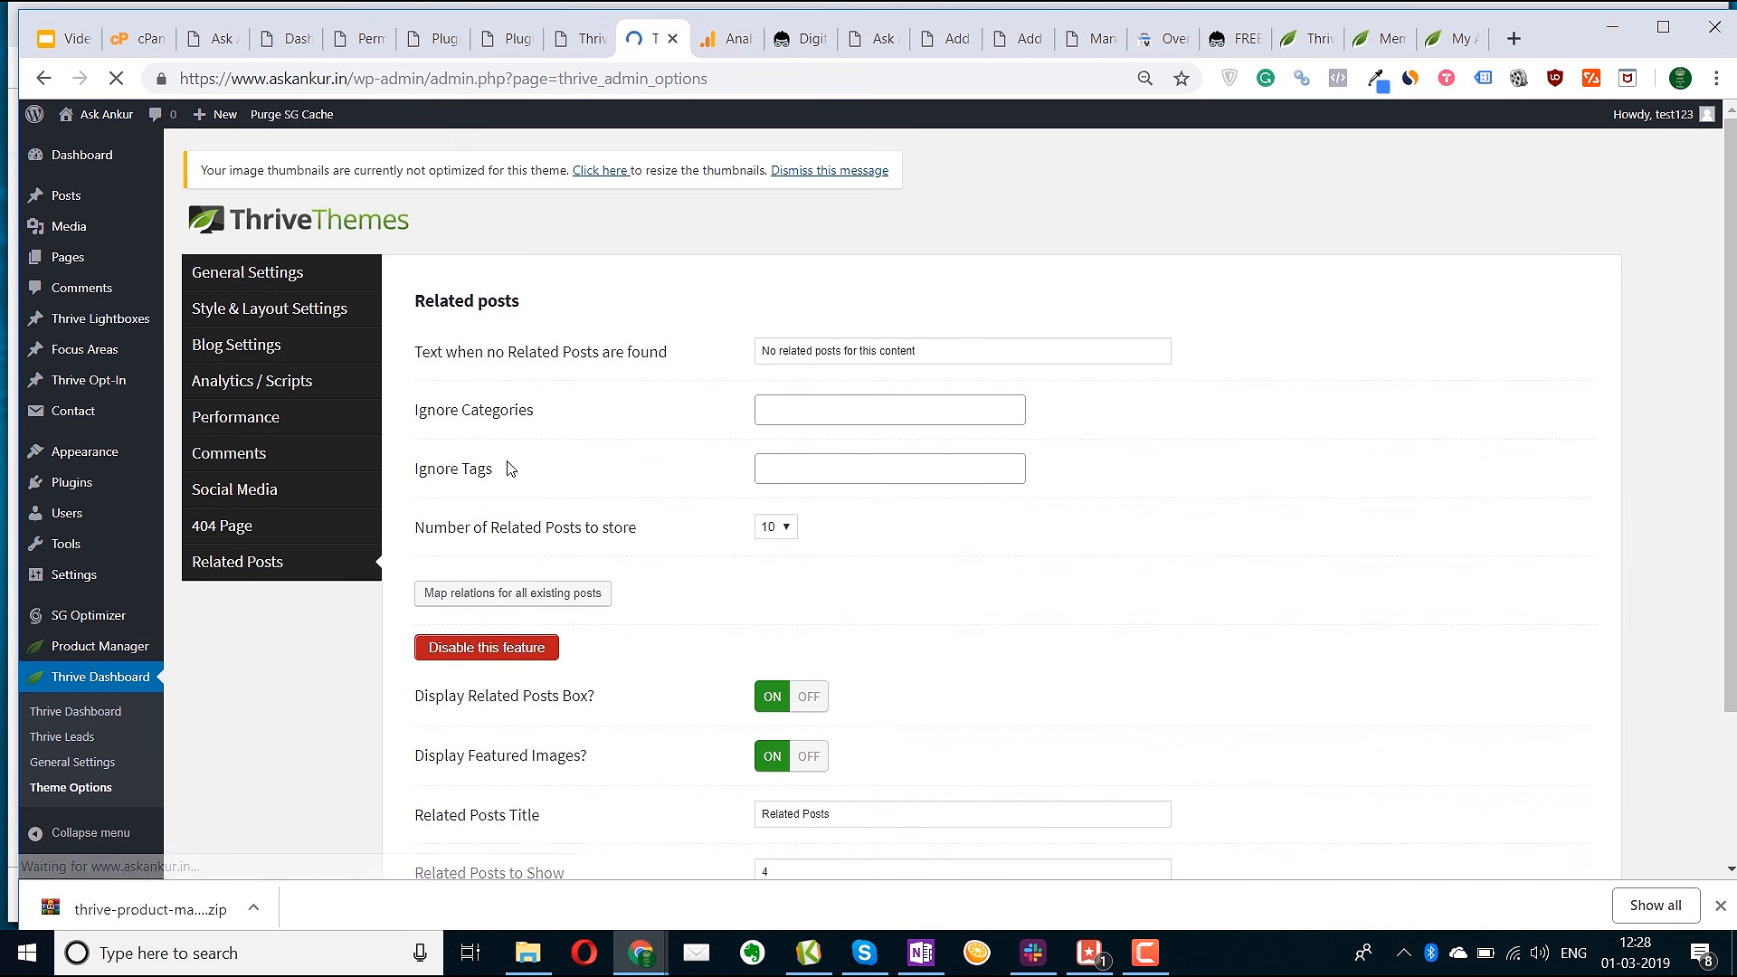
scroll(516, 784, down, 3)
click(493, 787)
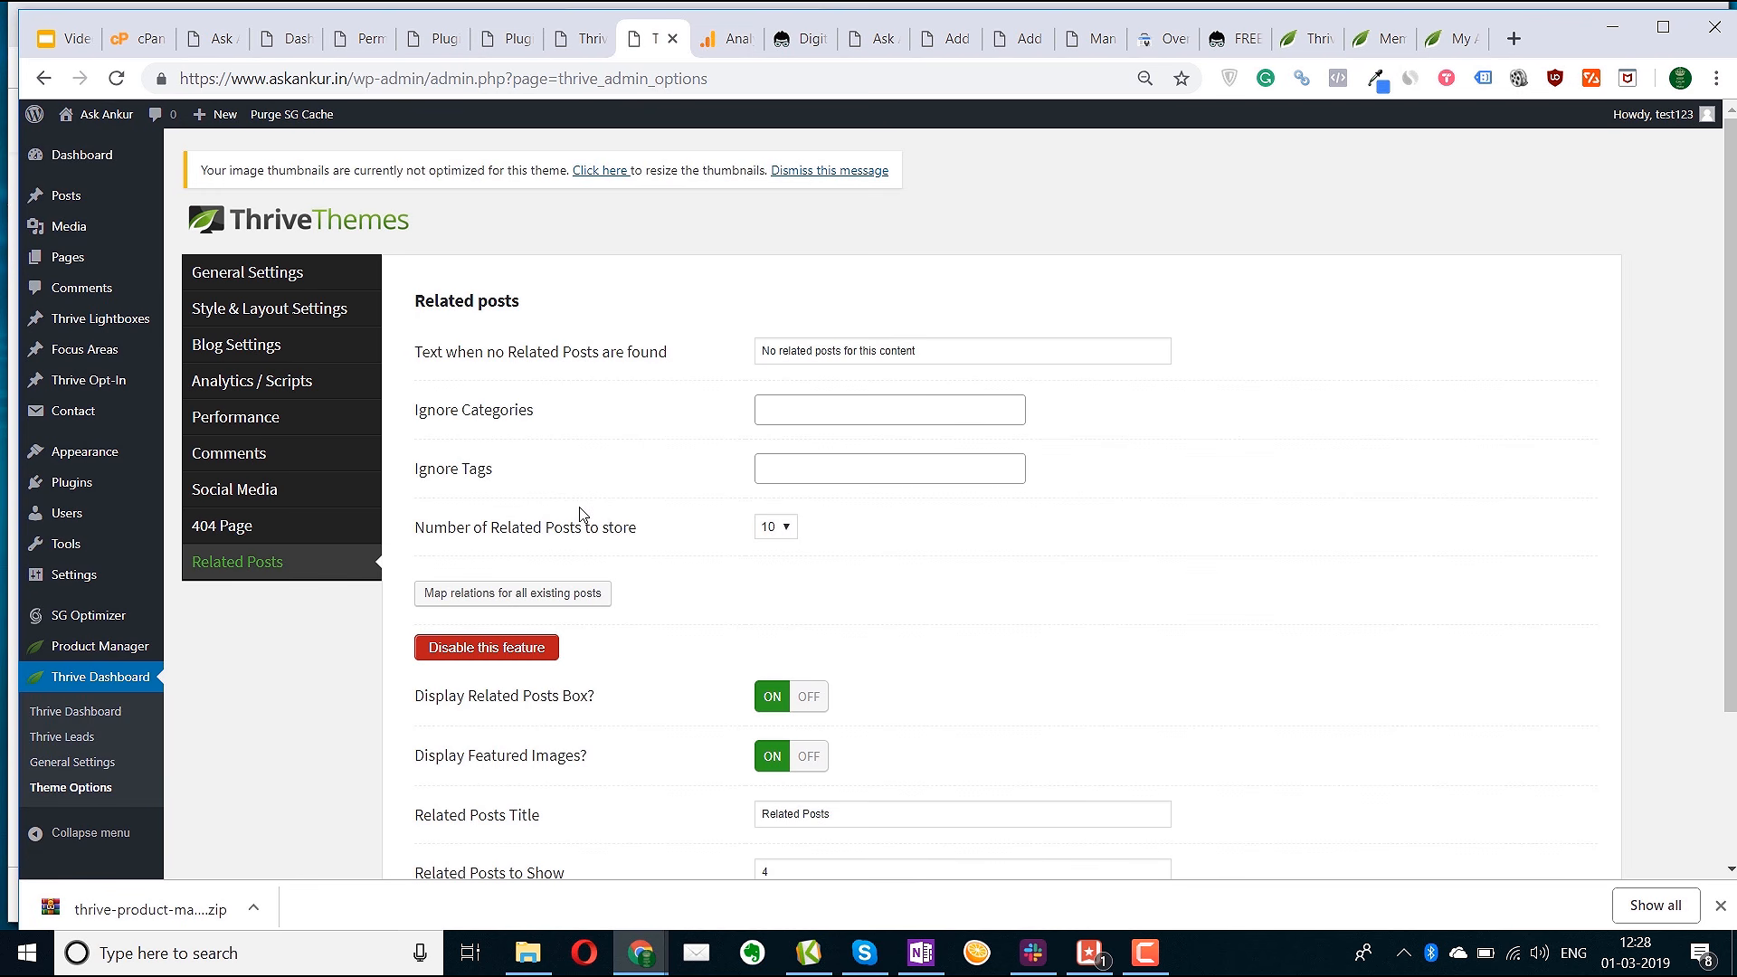
Browse the Customizer's Site Identity, Fonts and Background Image panels in a new tab, then close it
mouse_move(98, 461)
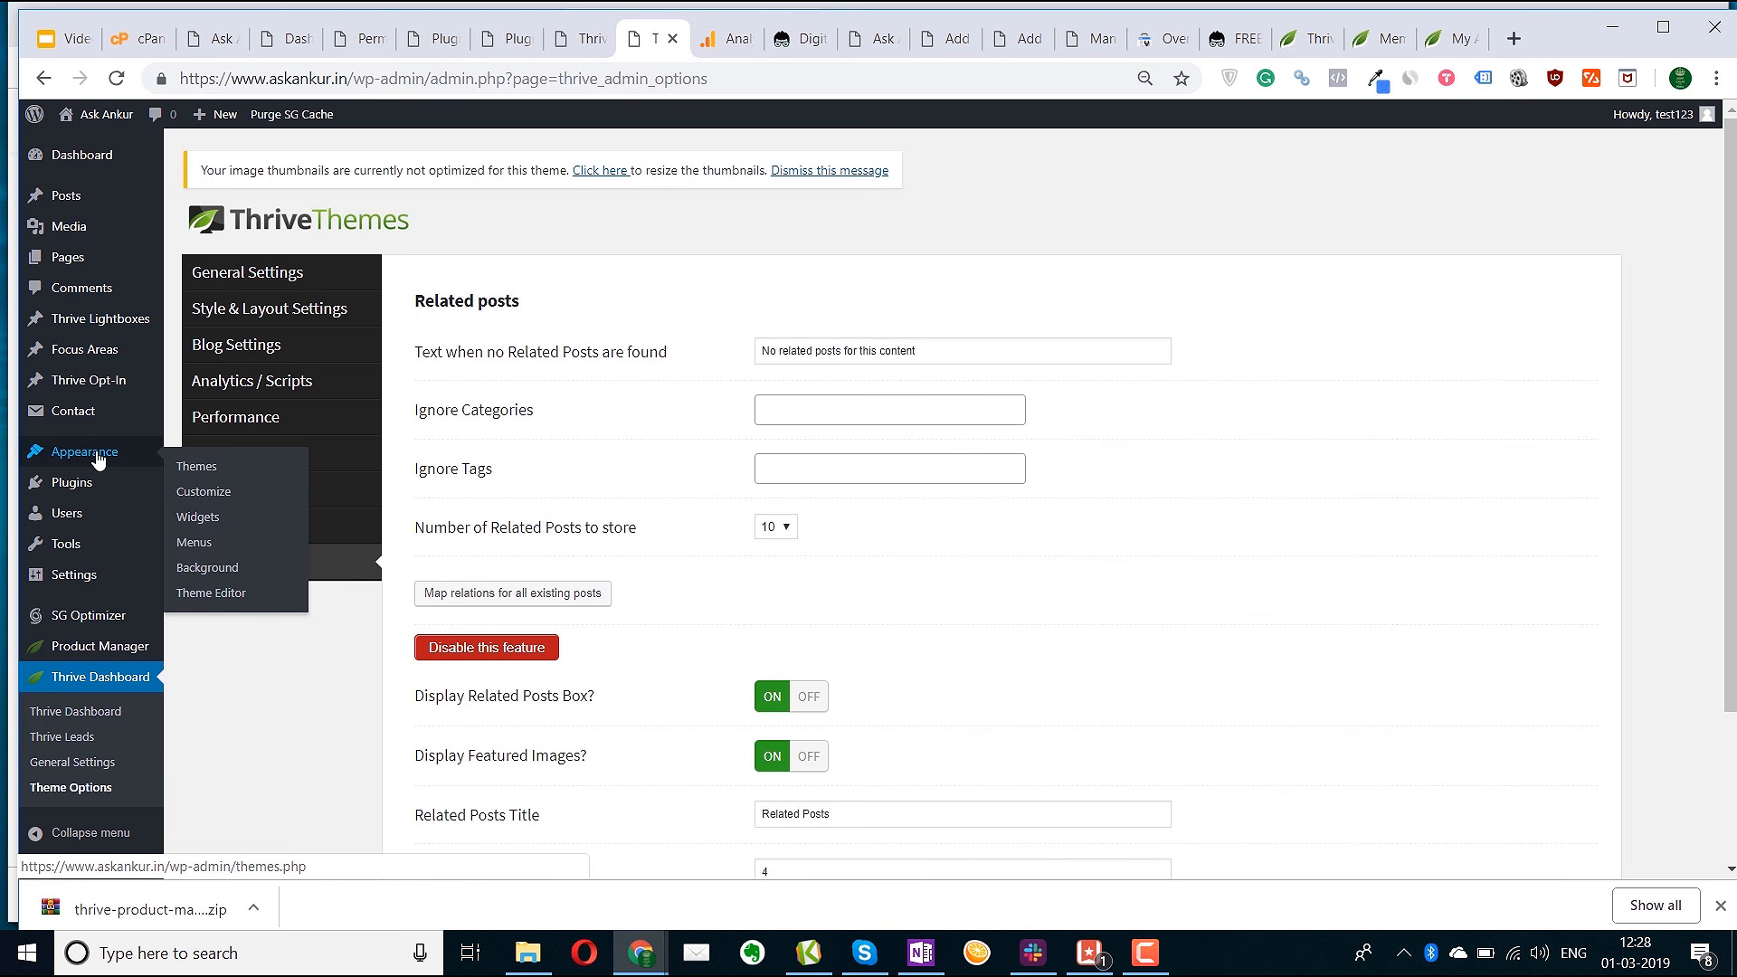
right_click(186, 491)
click(221, 509)
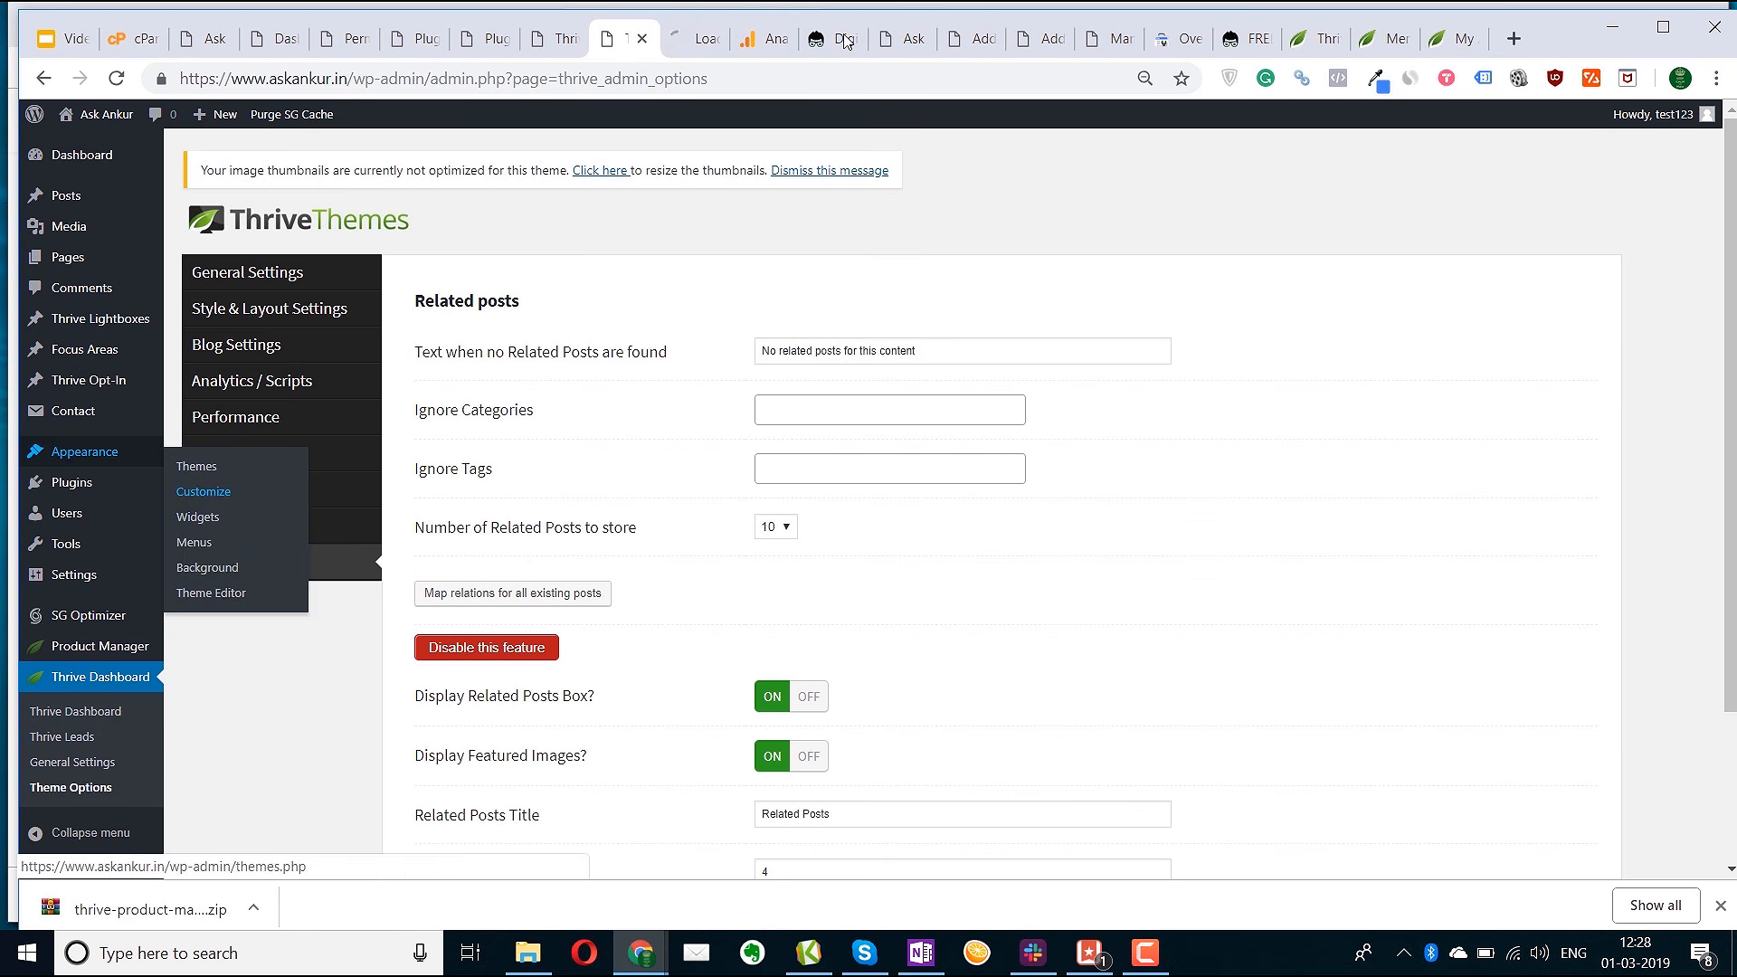
click(682, 43)
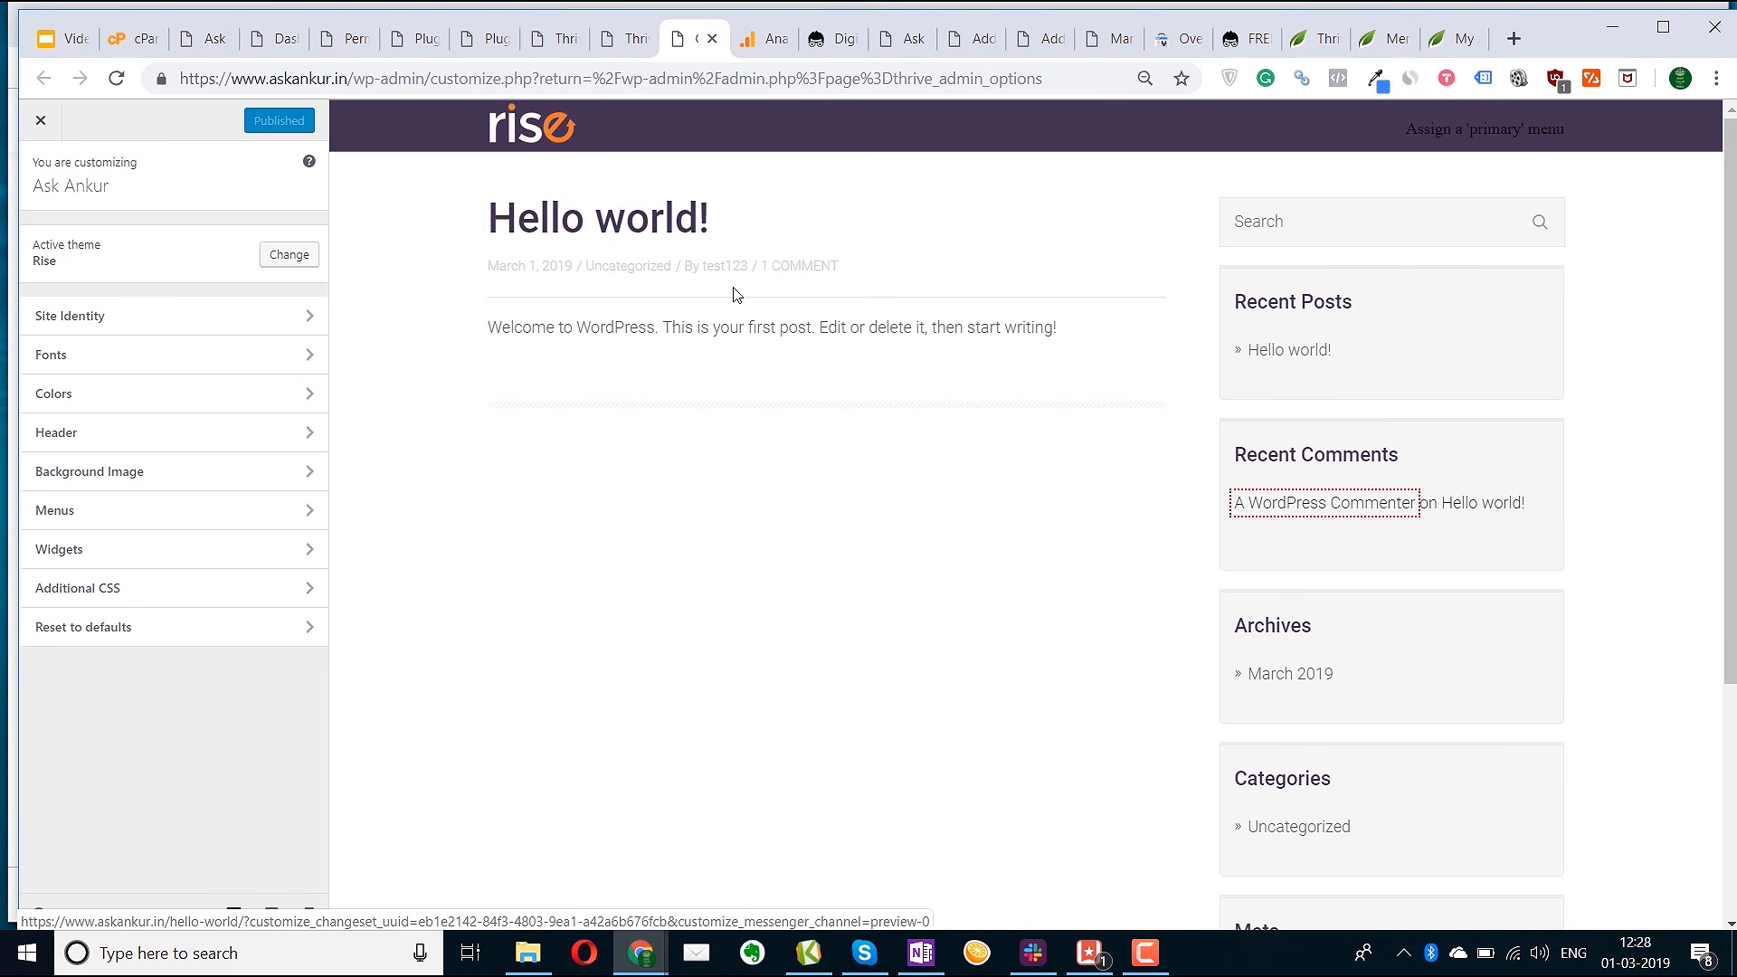
click(214, 324)
click(38, 170)
click(146, 360)
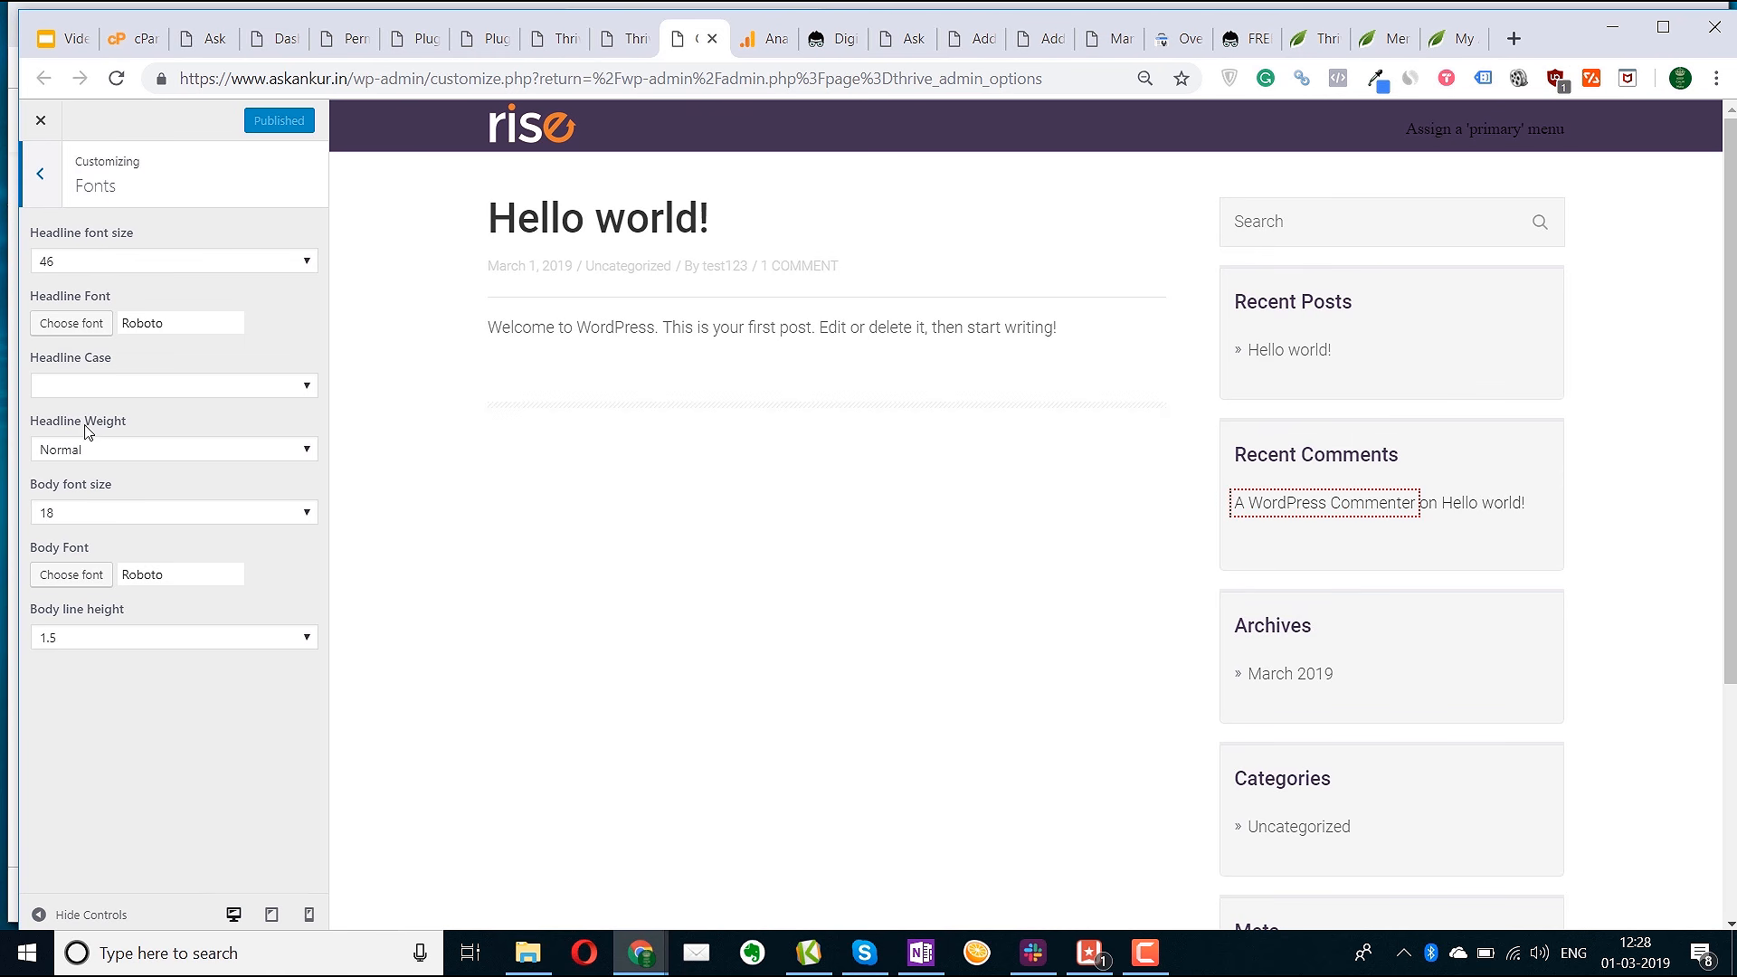
click(51, 181)
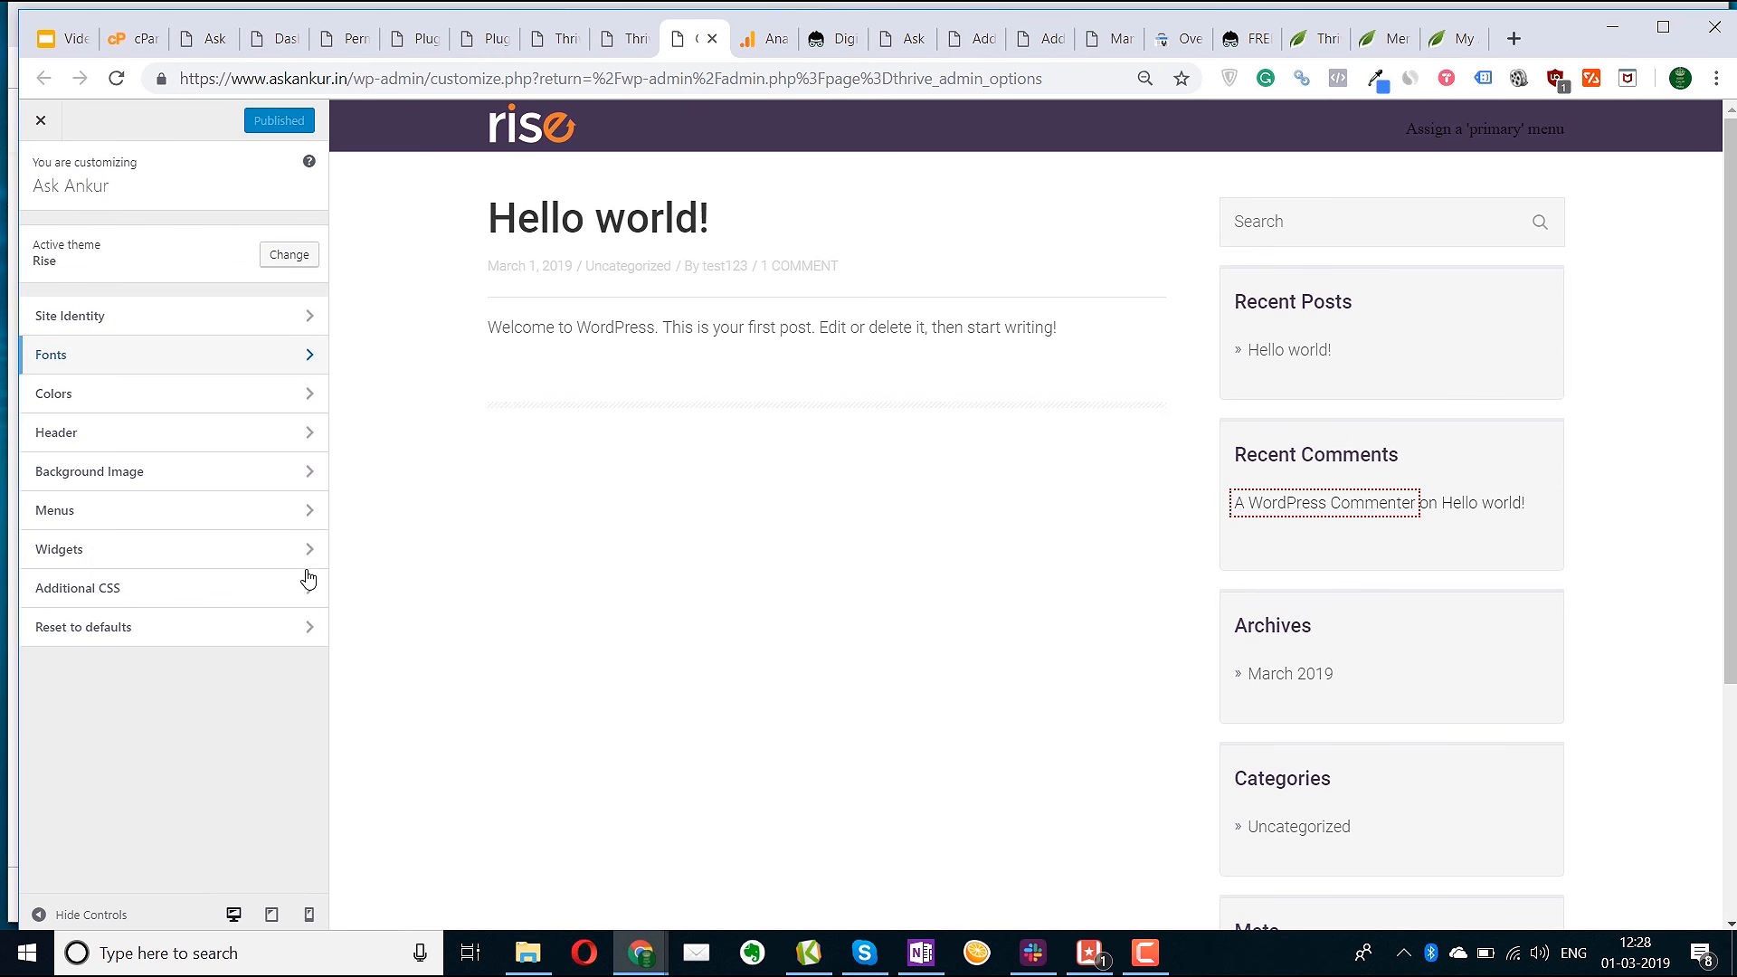
click(127, 475)
click(52, 183)
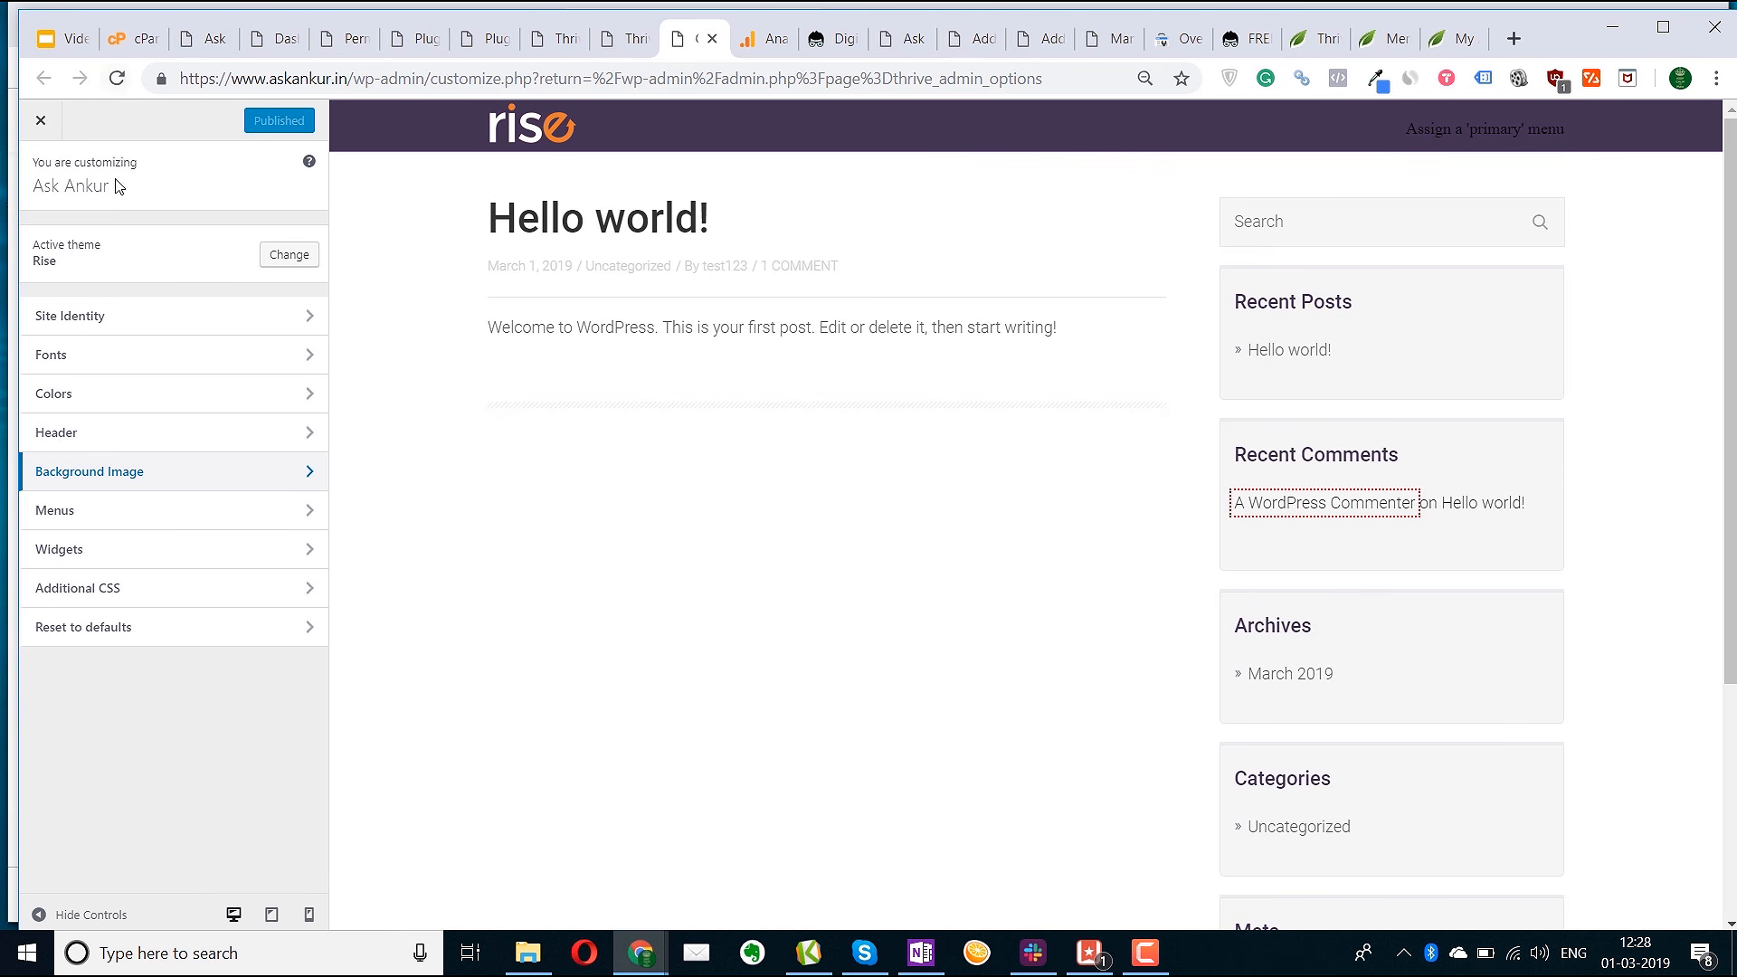
click(40, 134)
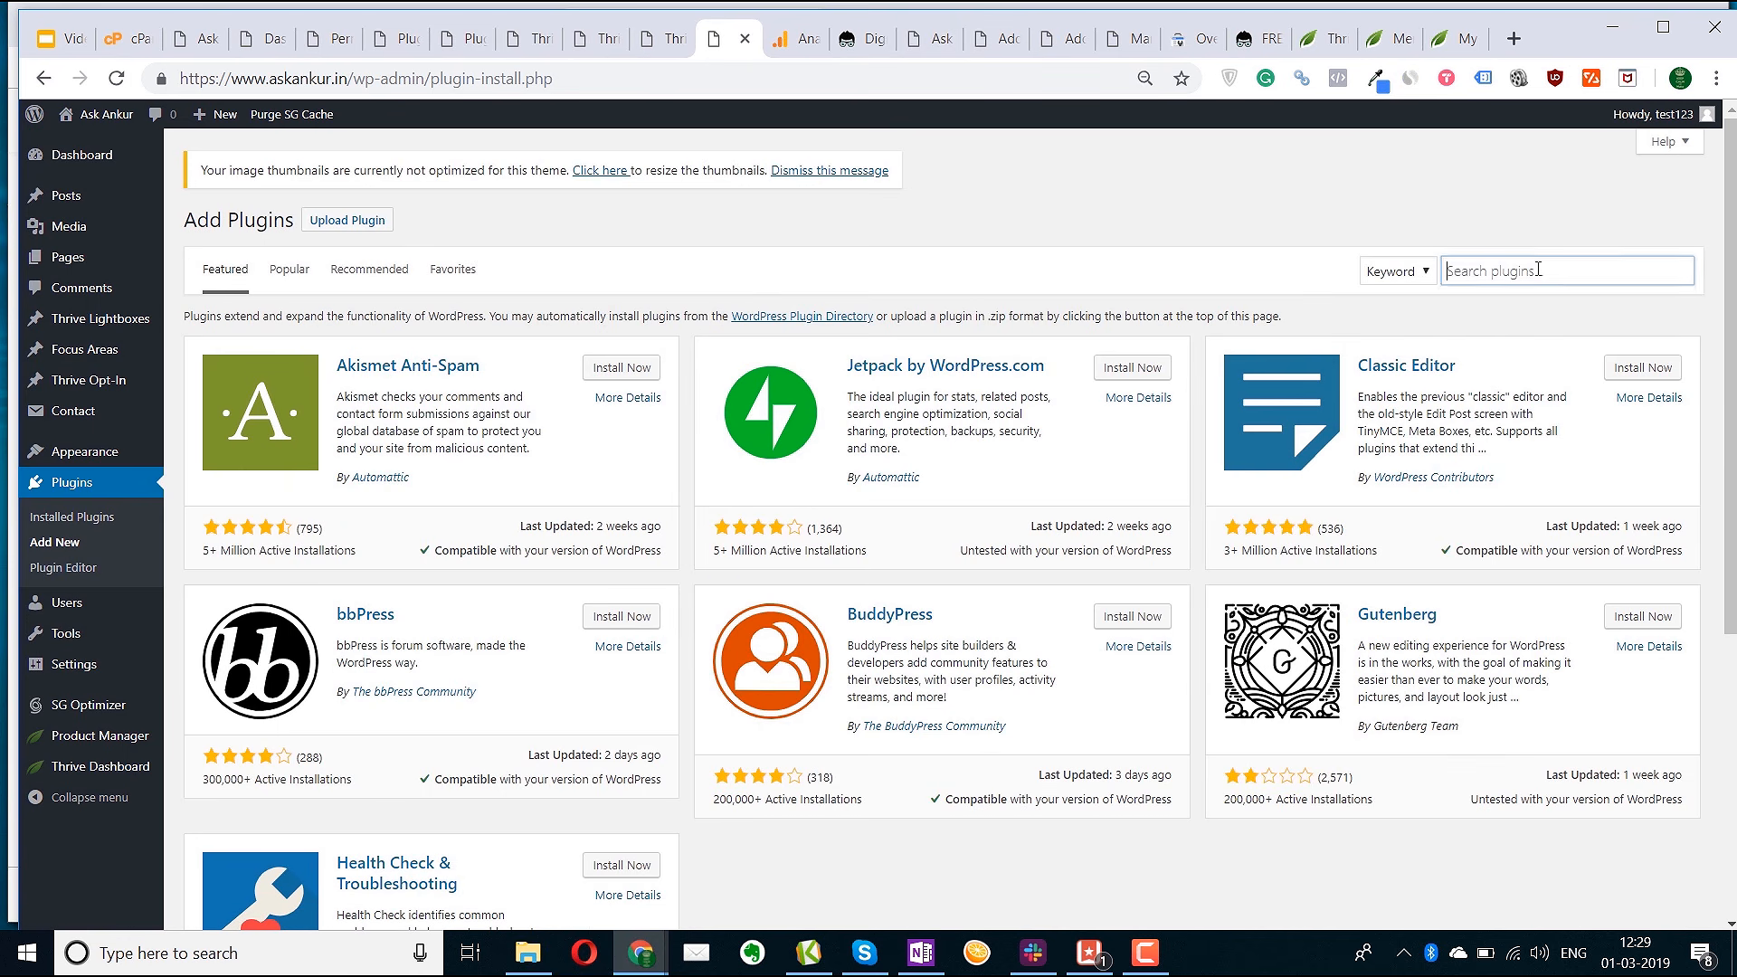
Search for Yoast SEO, then install and activate it
click(1538, 269)
text(yoast seo)
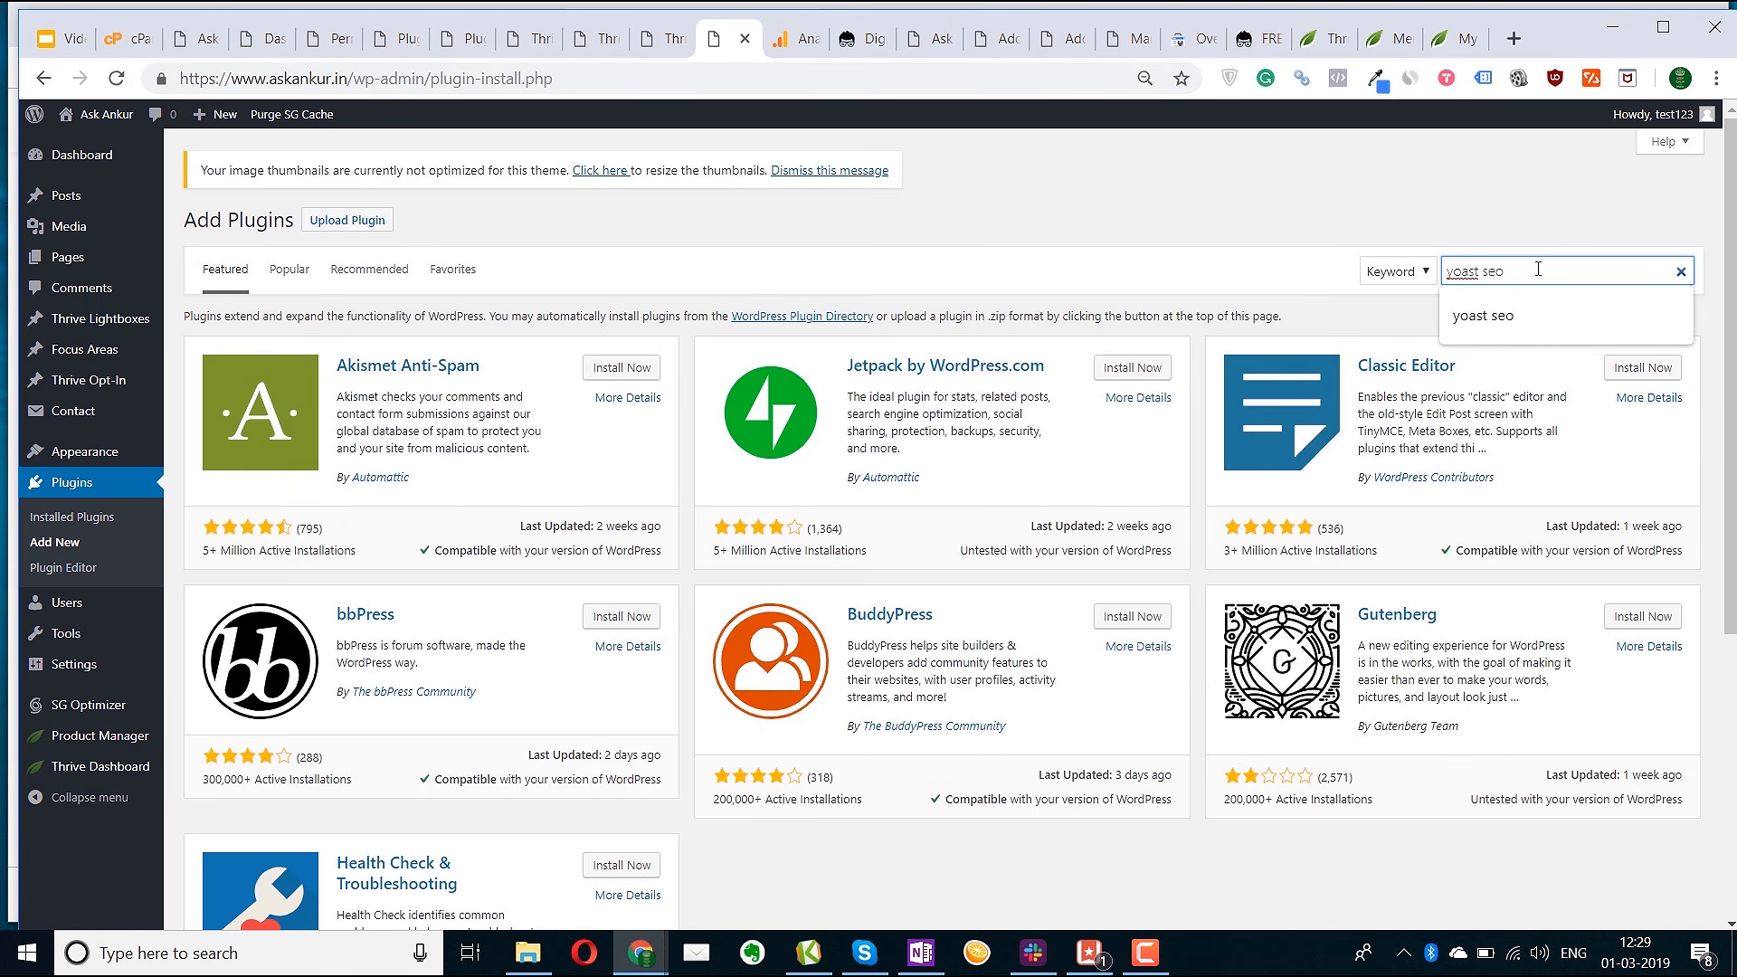
key(Return)
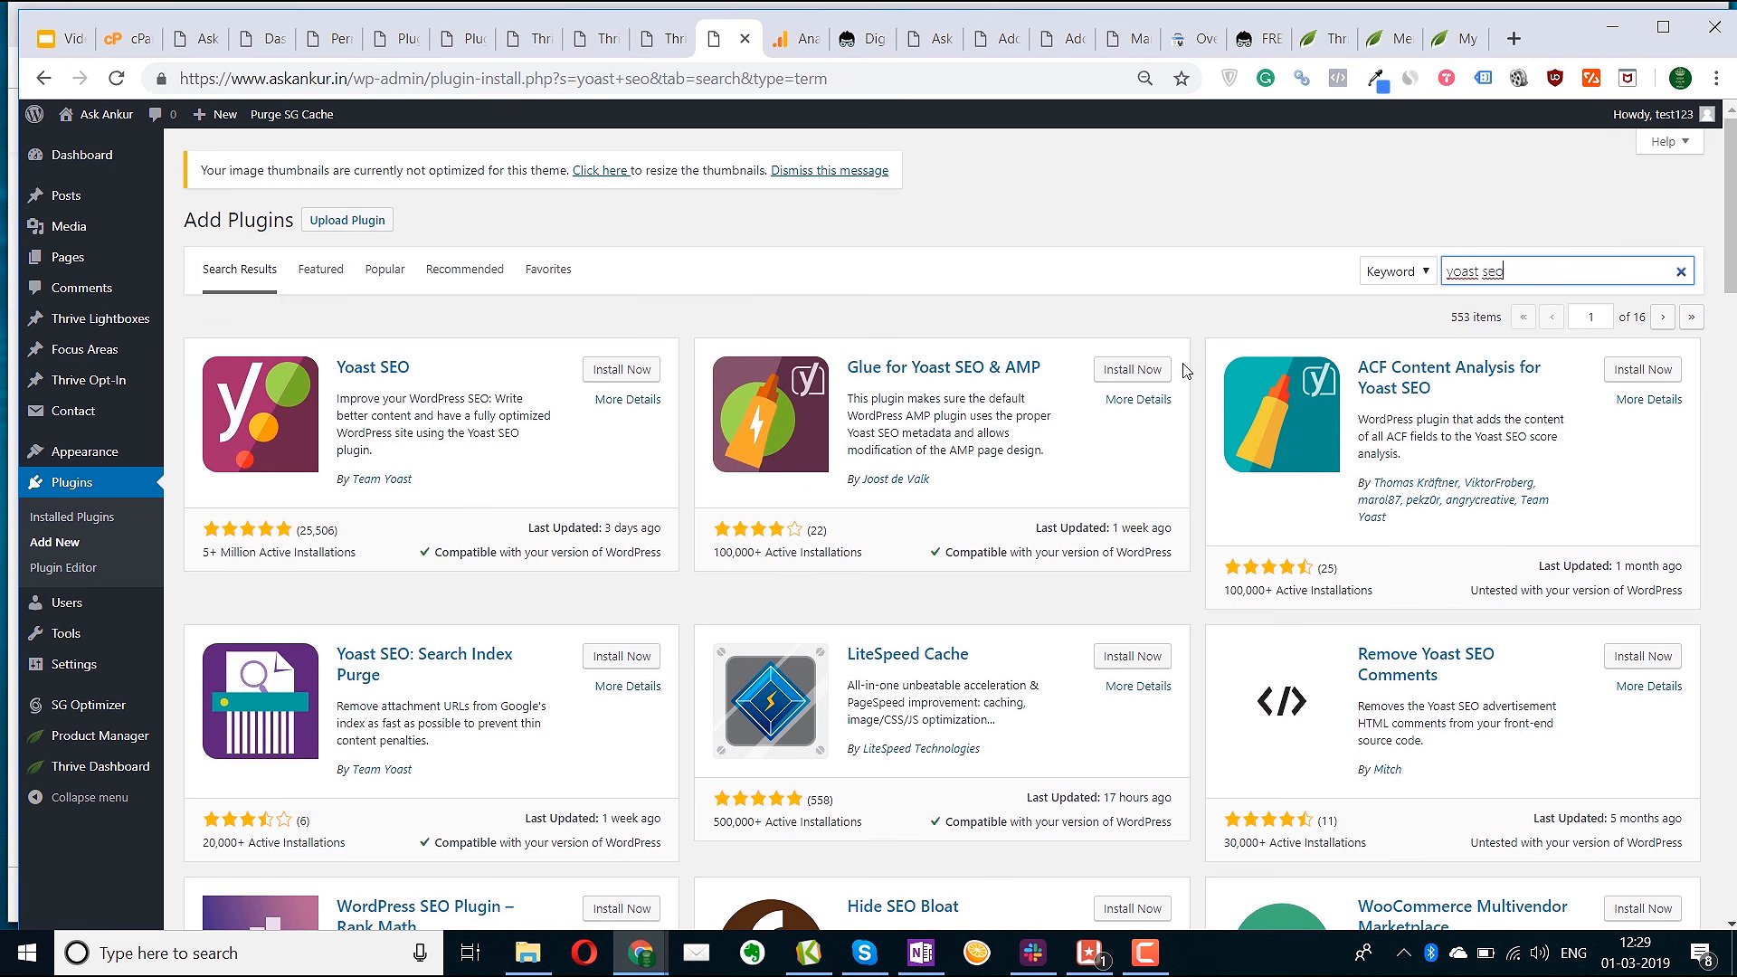
click(626, 371)
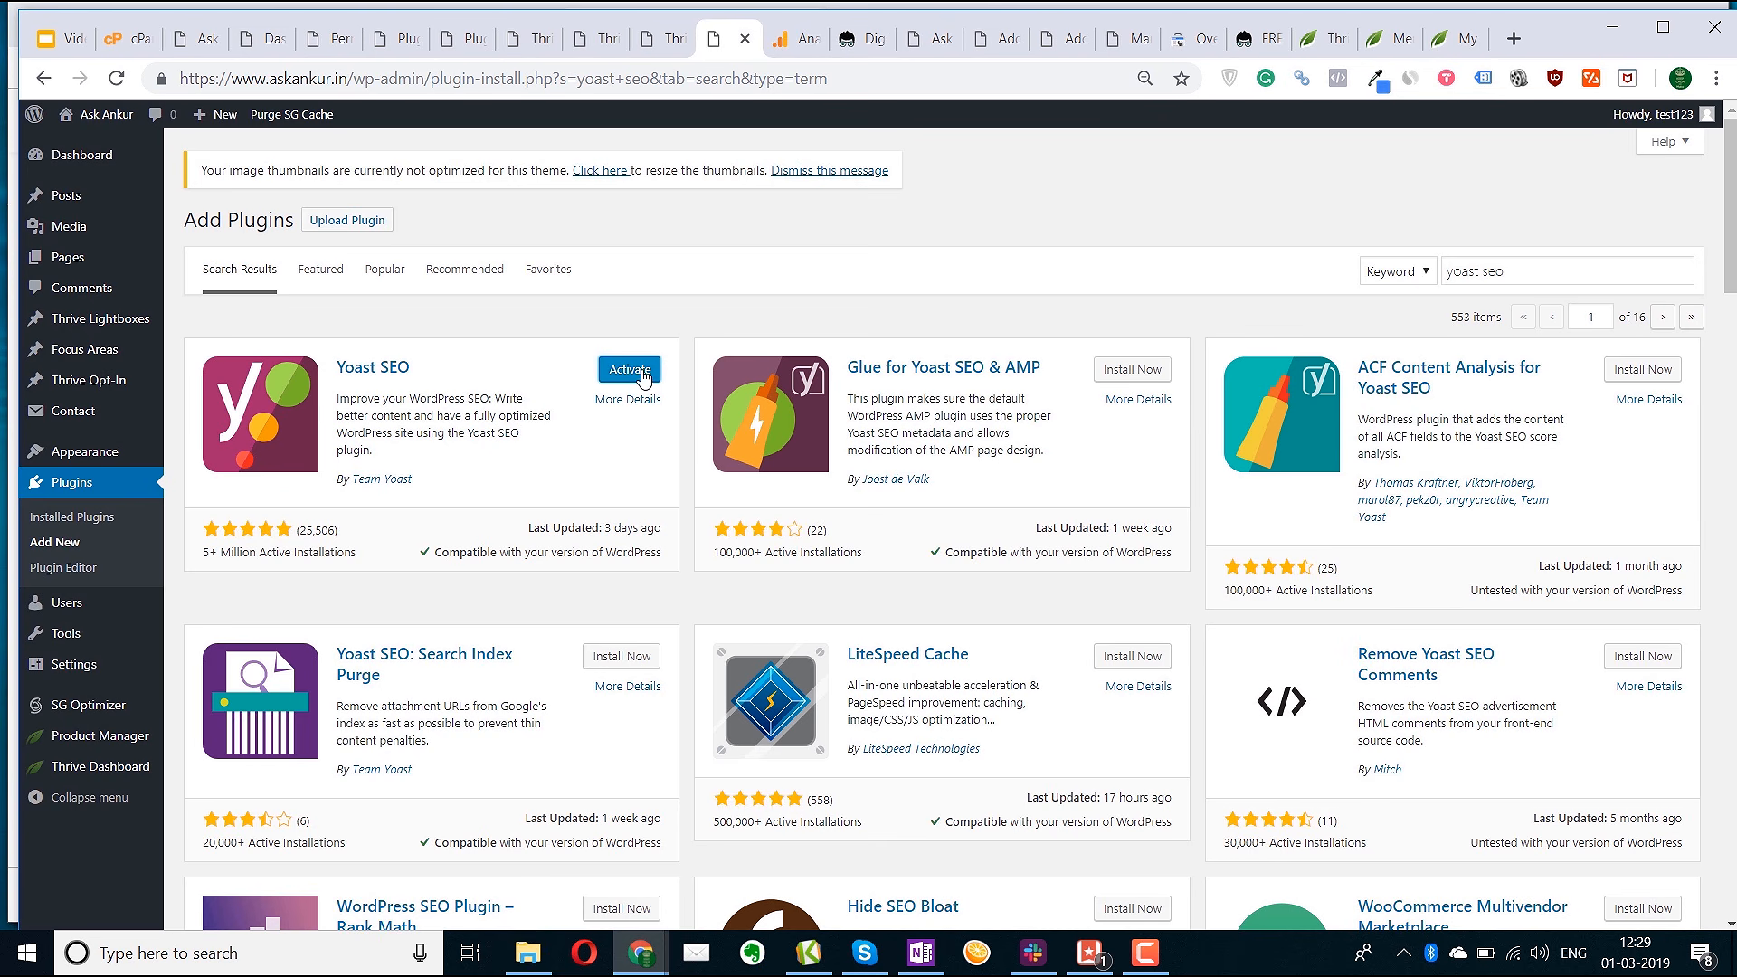
click(637, 378)
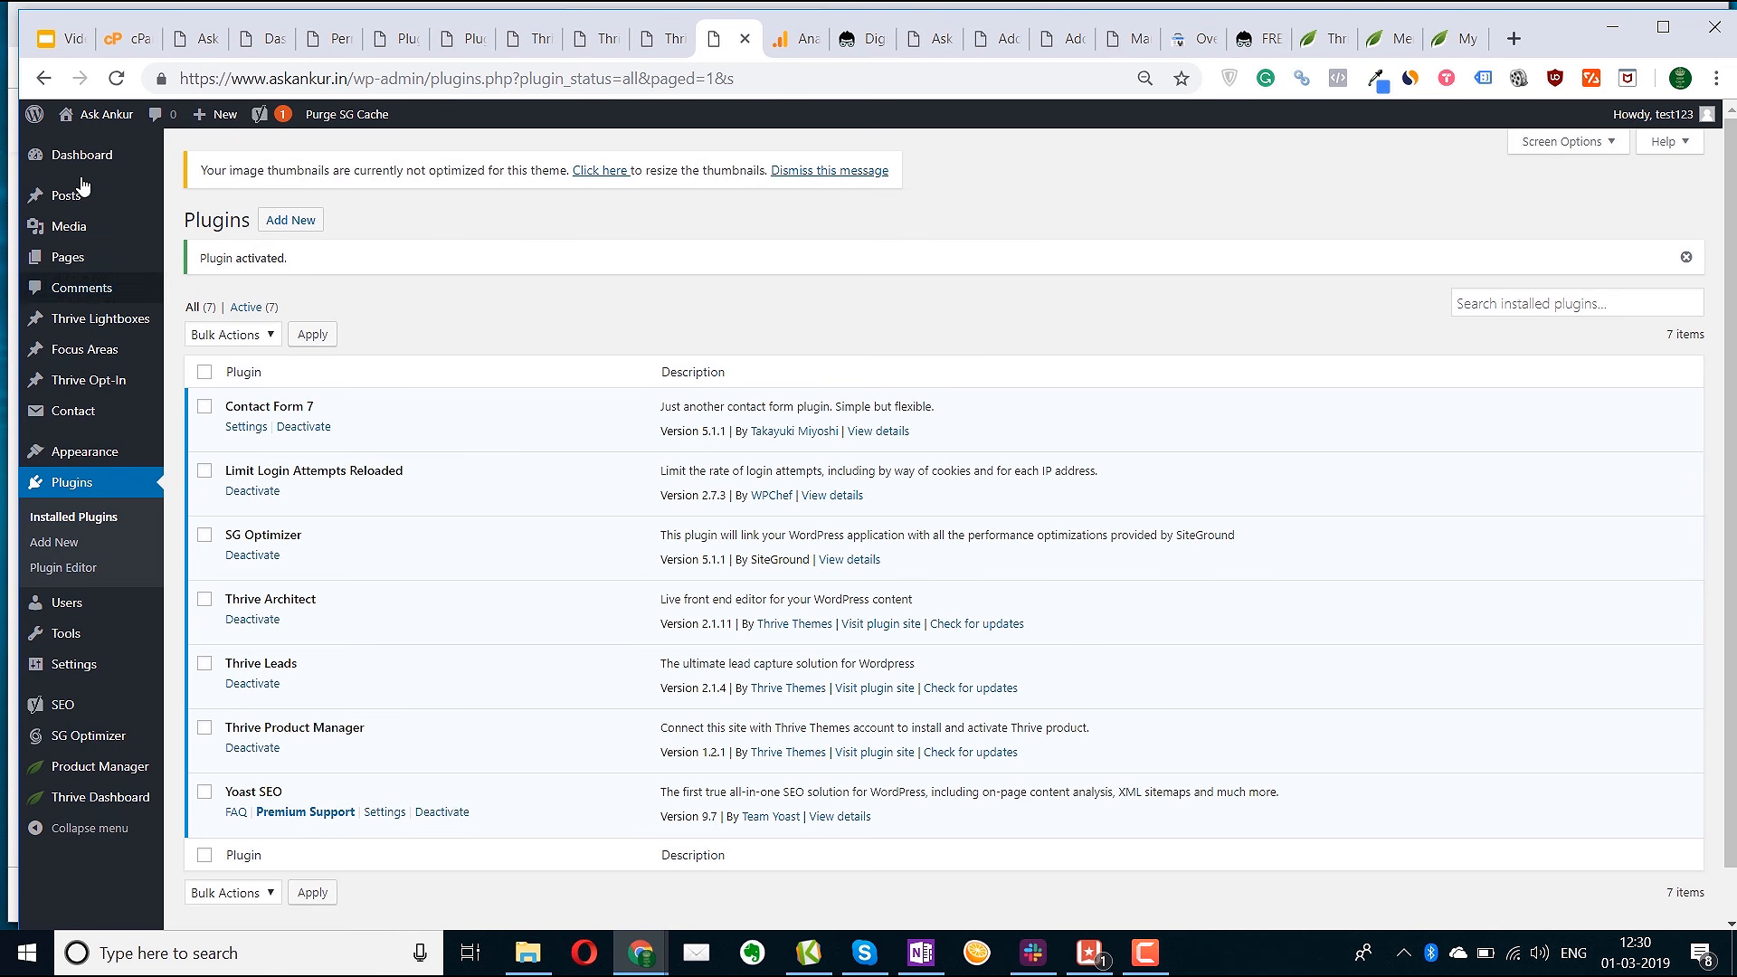
Bring up the link options for the Appearance > Menus page
mouse_move(86, 193)
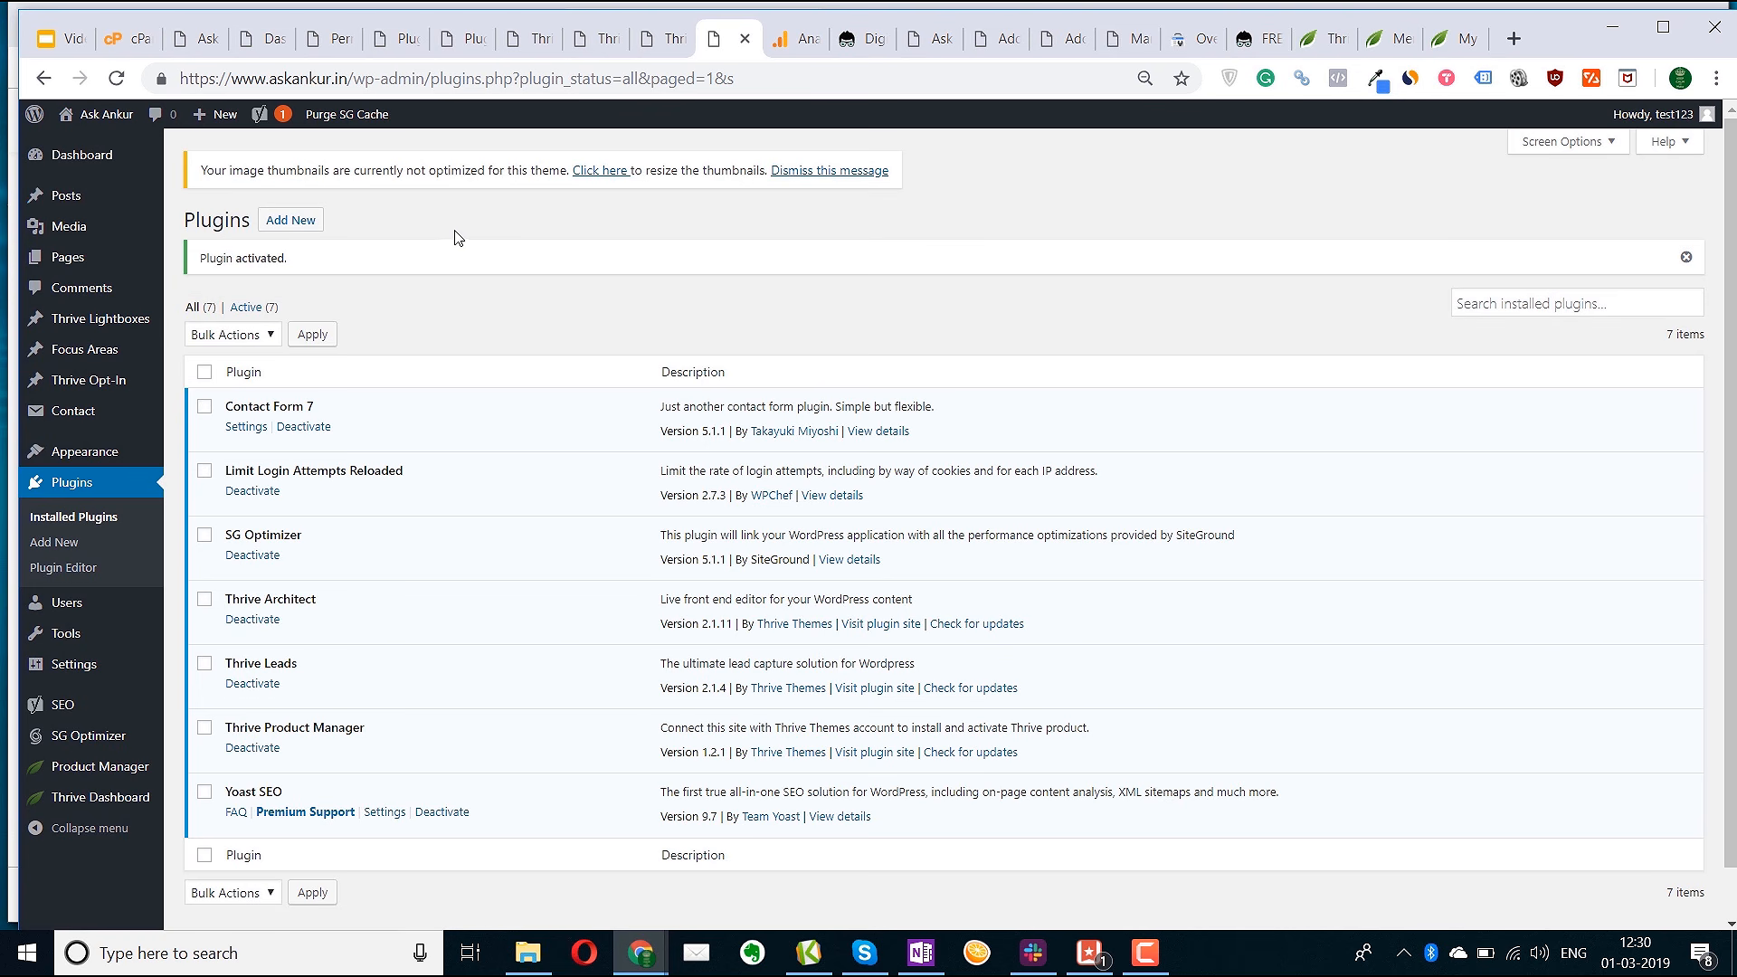
mouse_move(110, 259)
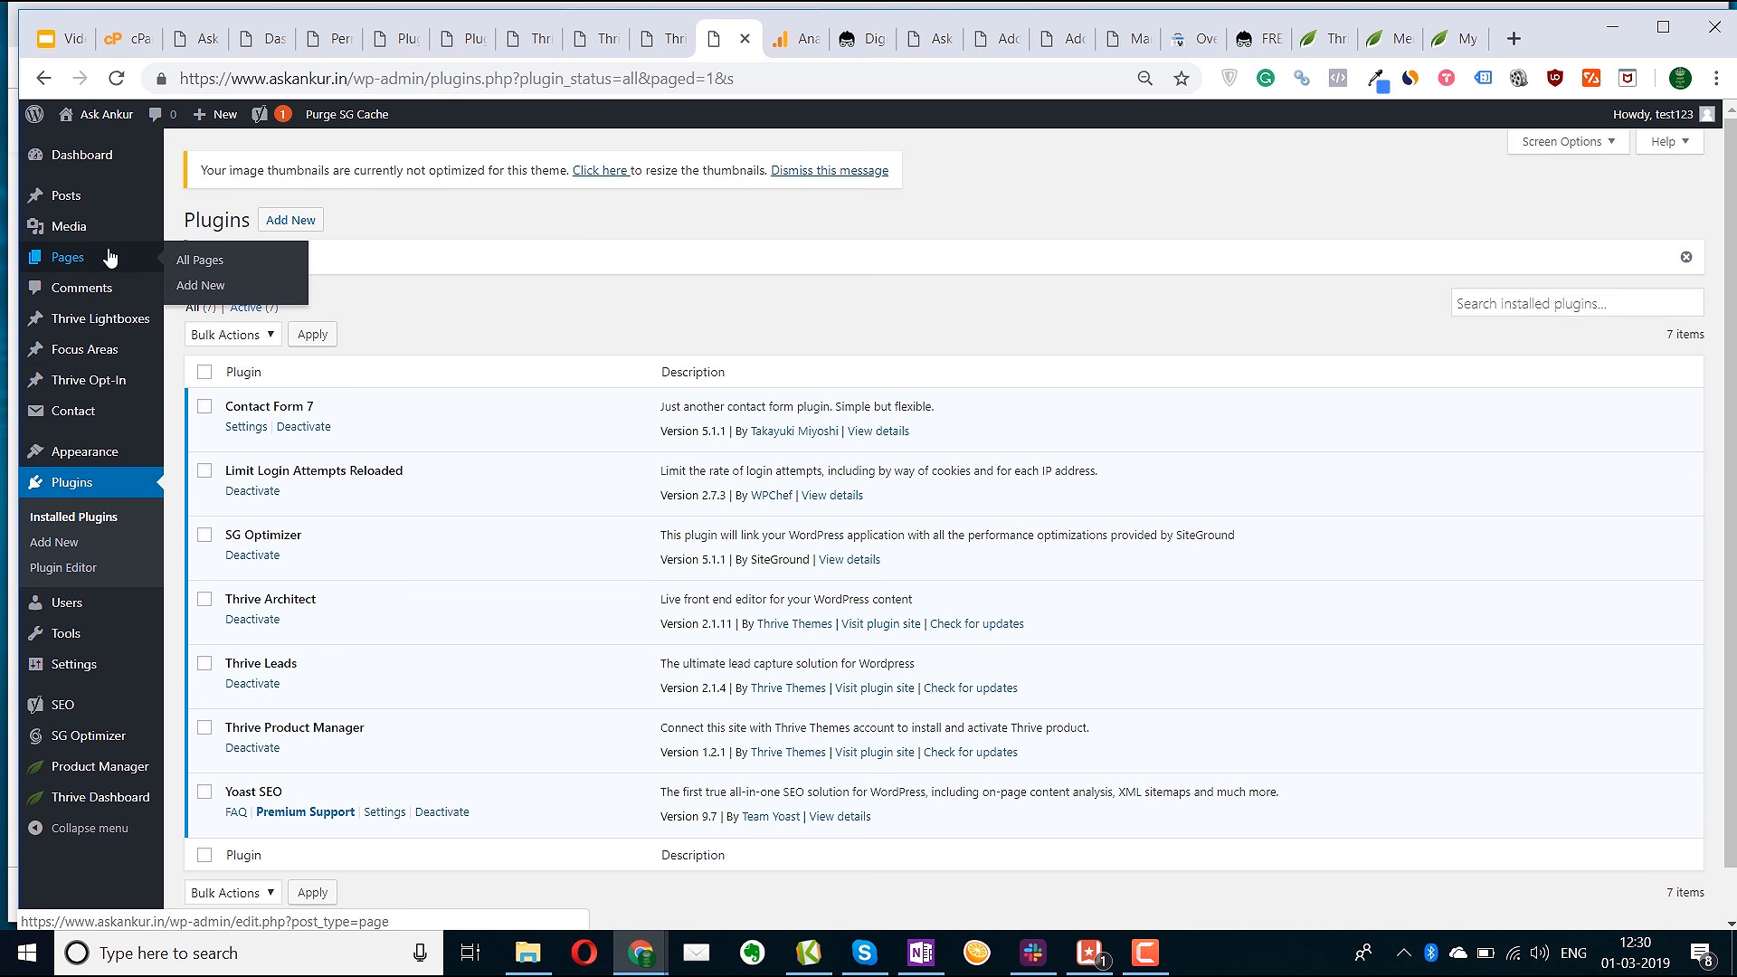
mouse_move(117, 457)
right_click(198, 531)
Create a new menu named 'Top menu' on the Menus page in a new tab
click(244, 546)
key(ctrl+Tab)
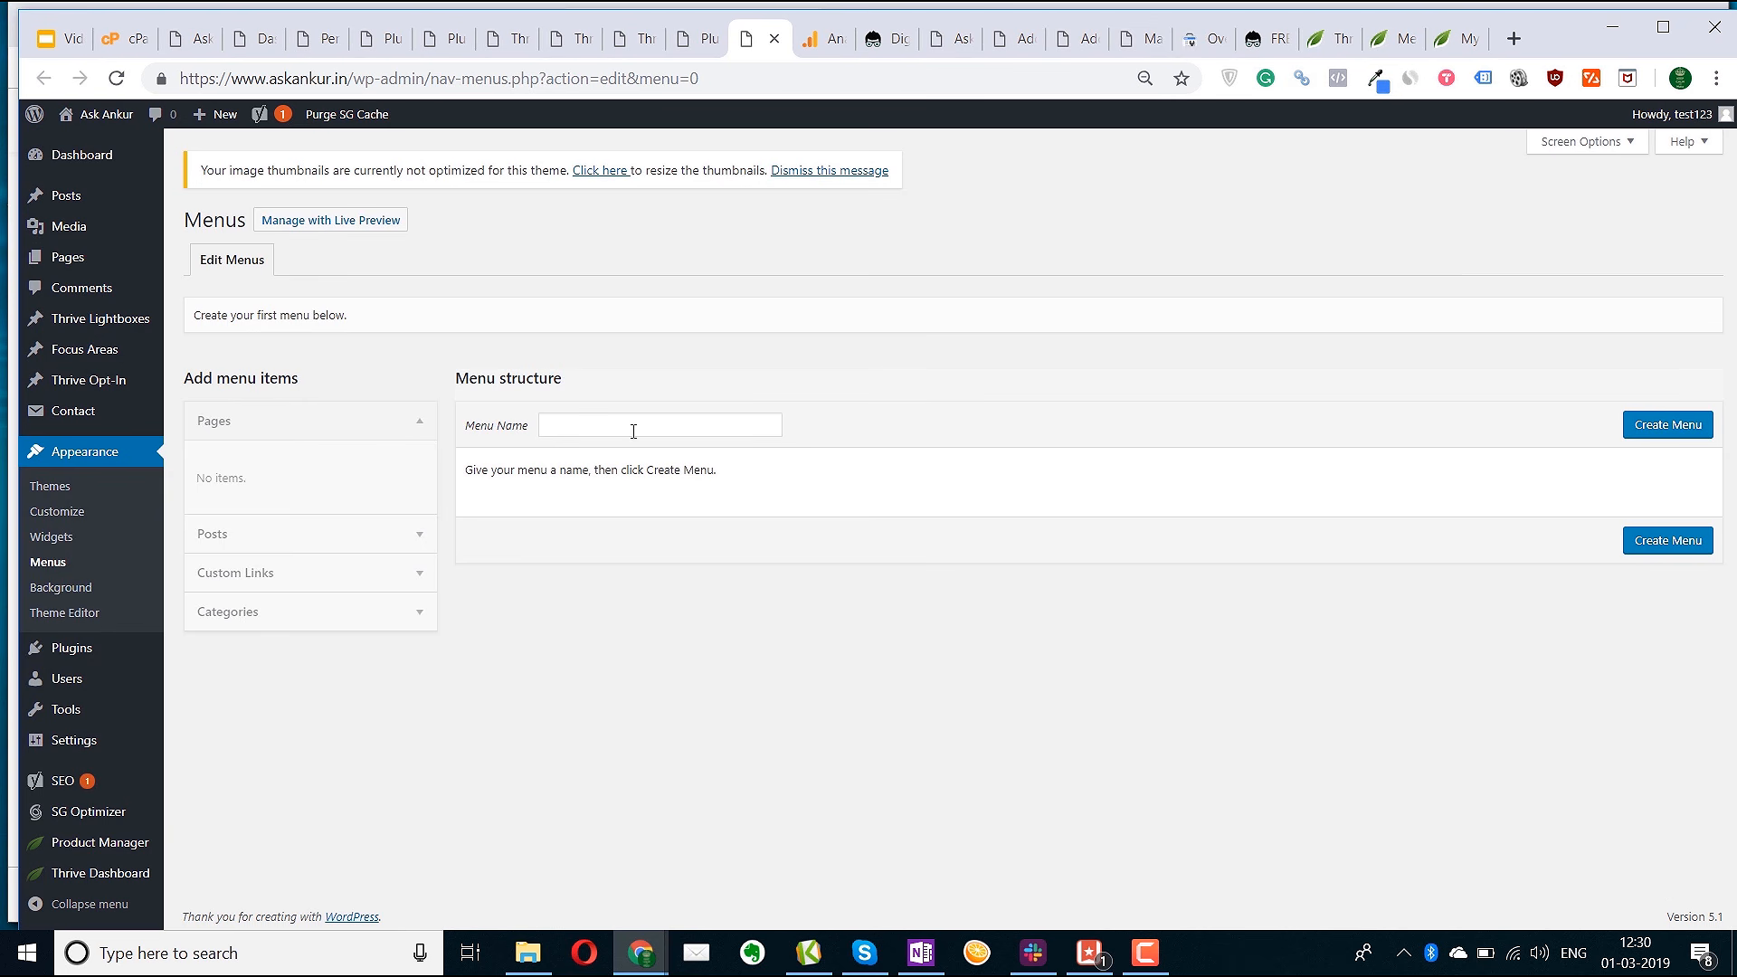
click(615, 426)
text(Top menu)
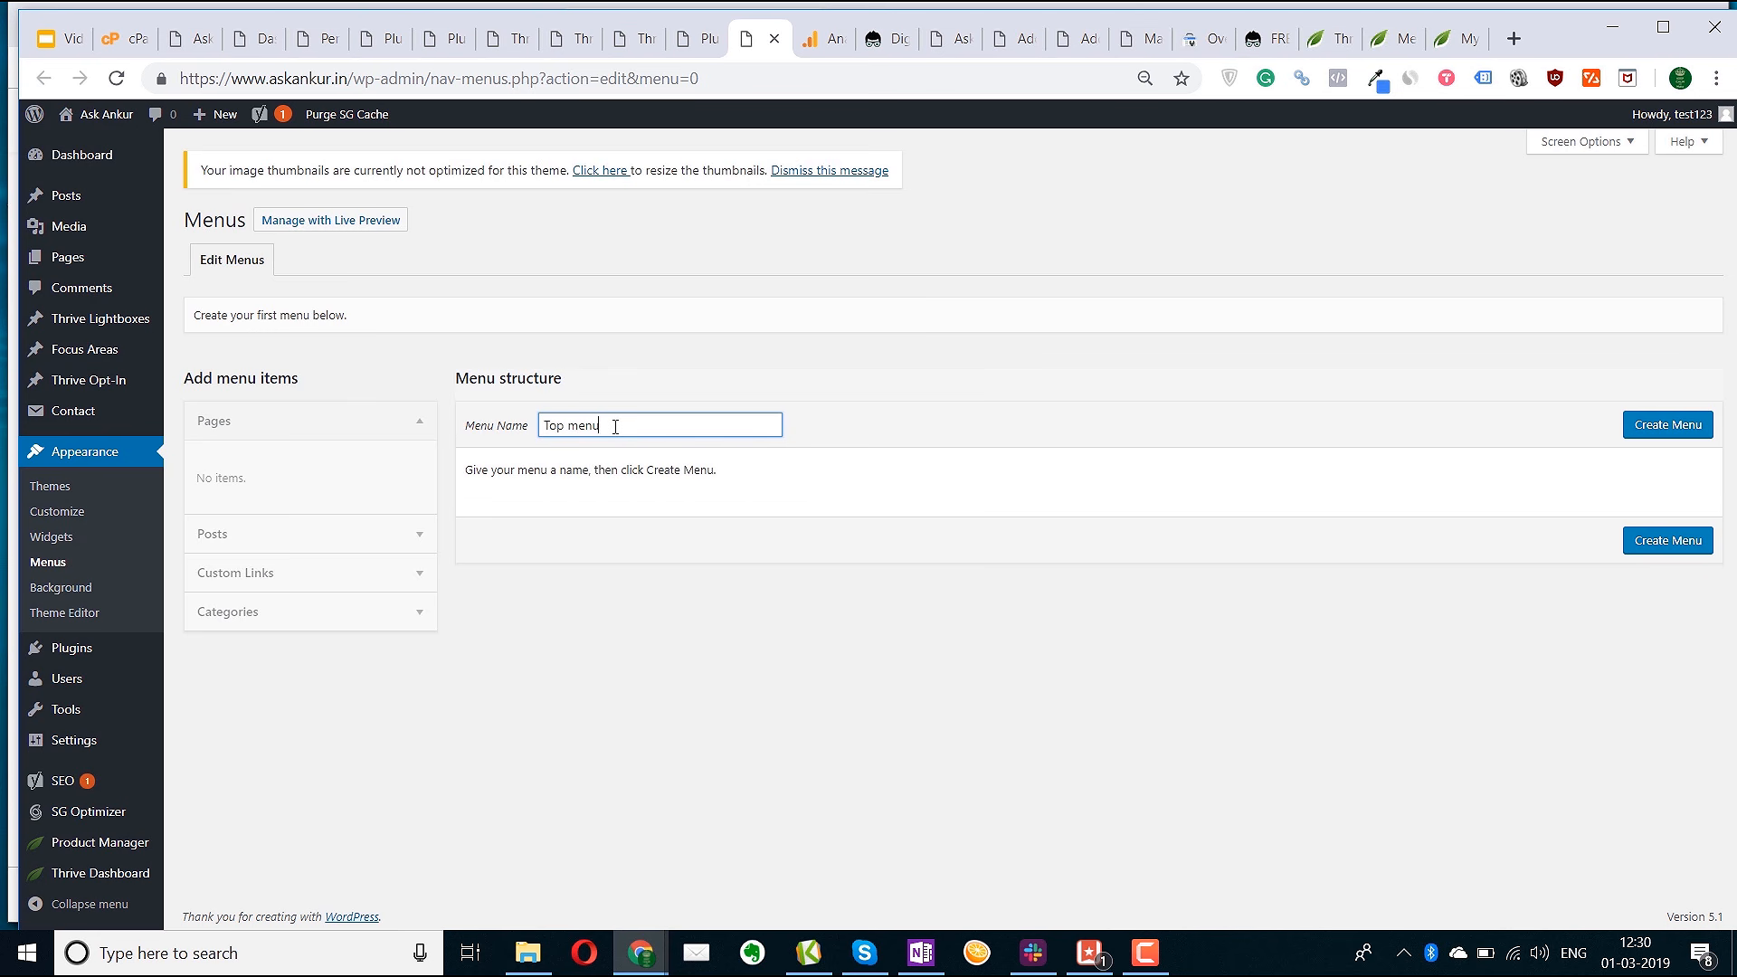
click(1655, 426)
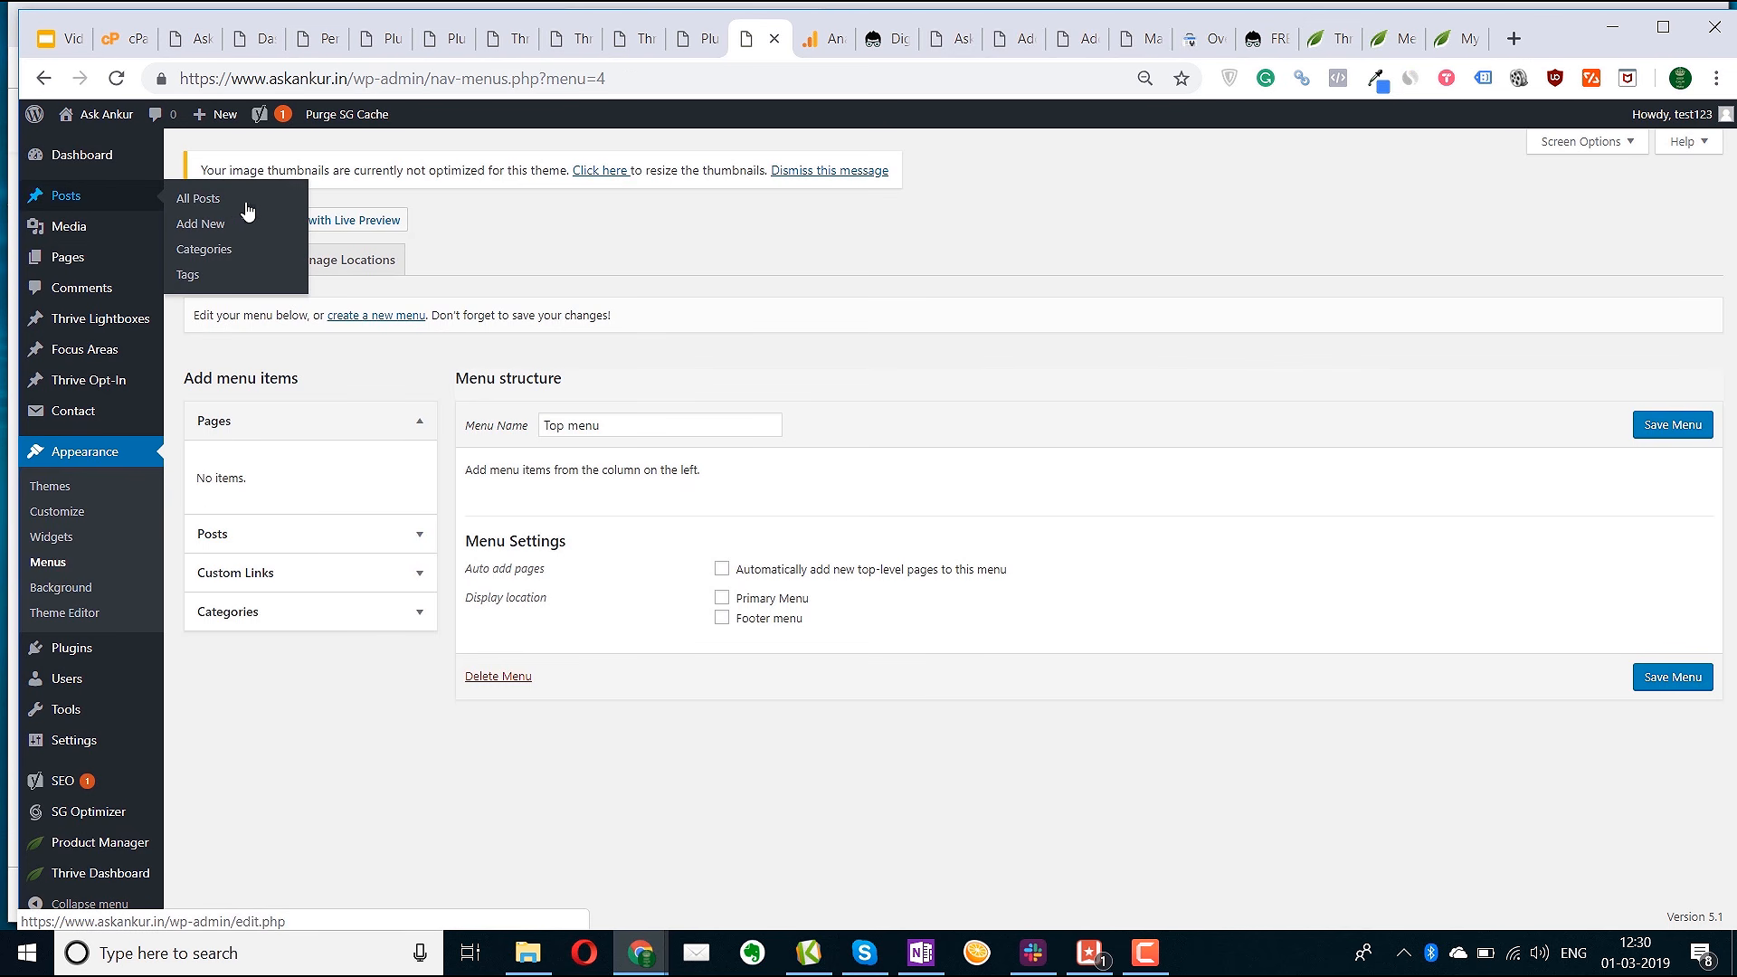
click(207, 249)
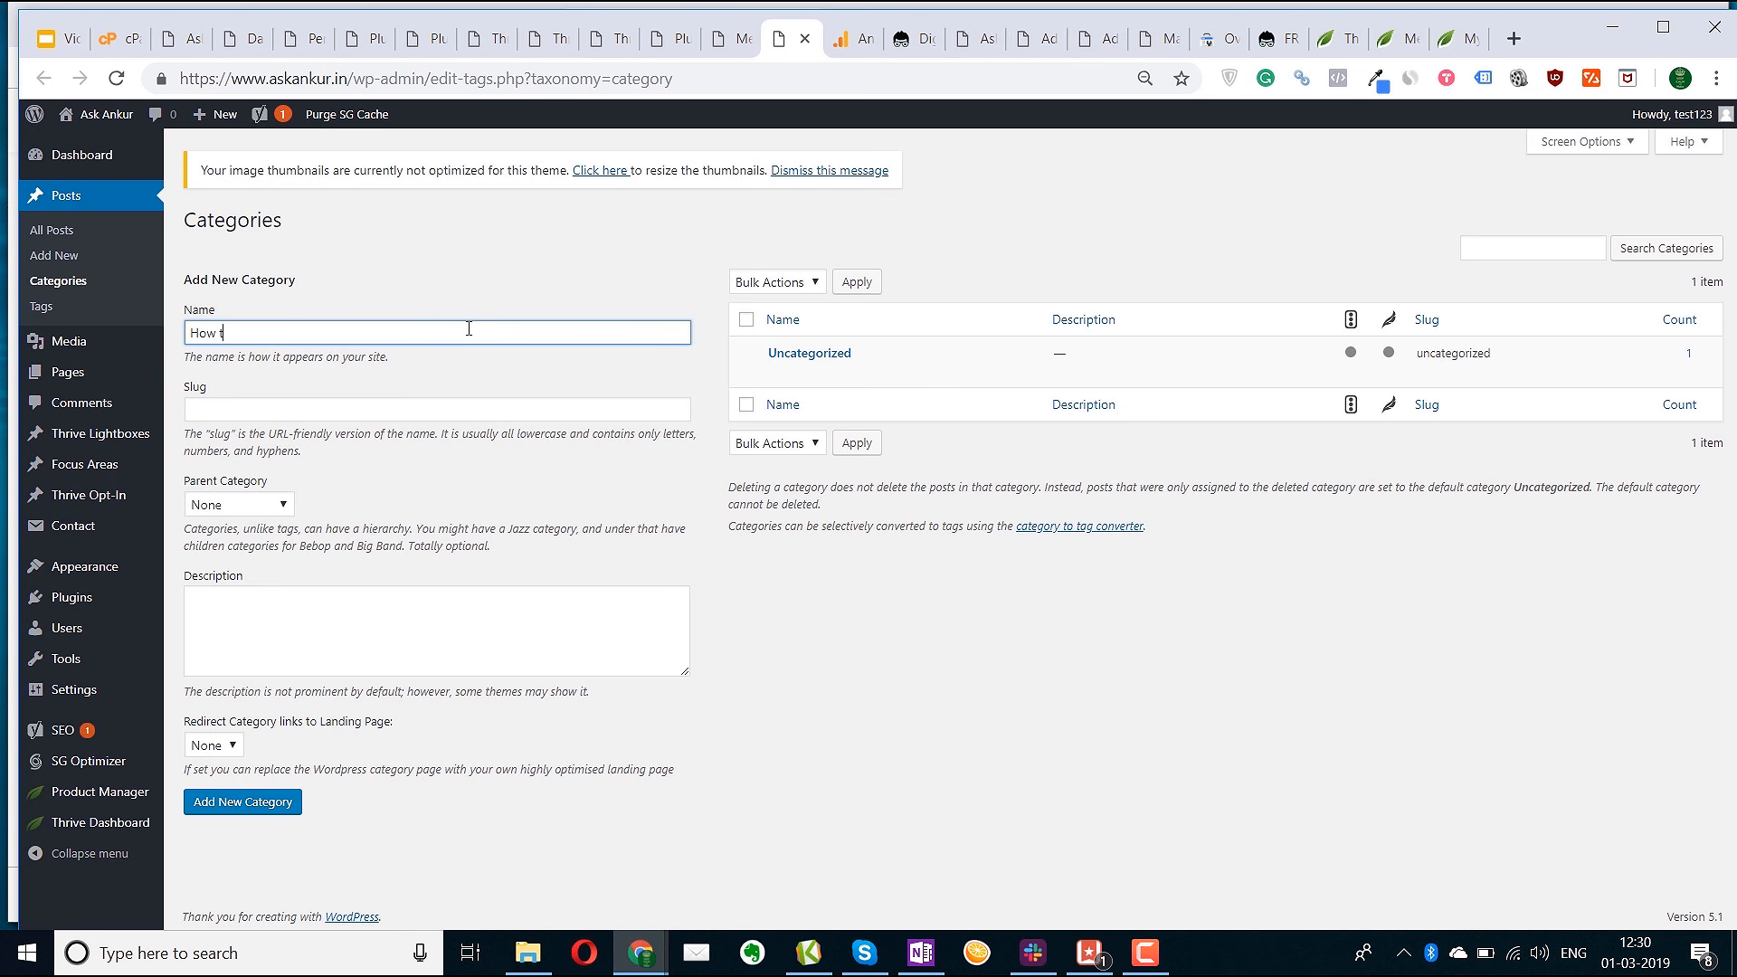
Add the How to, Video and Product review categories, each with no parent
click(261, 507)
click(260, 507)
click(223, 618)
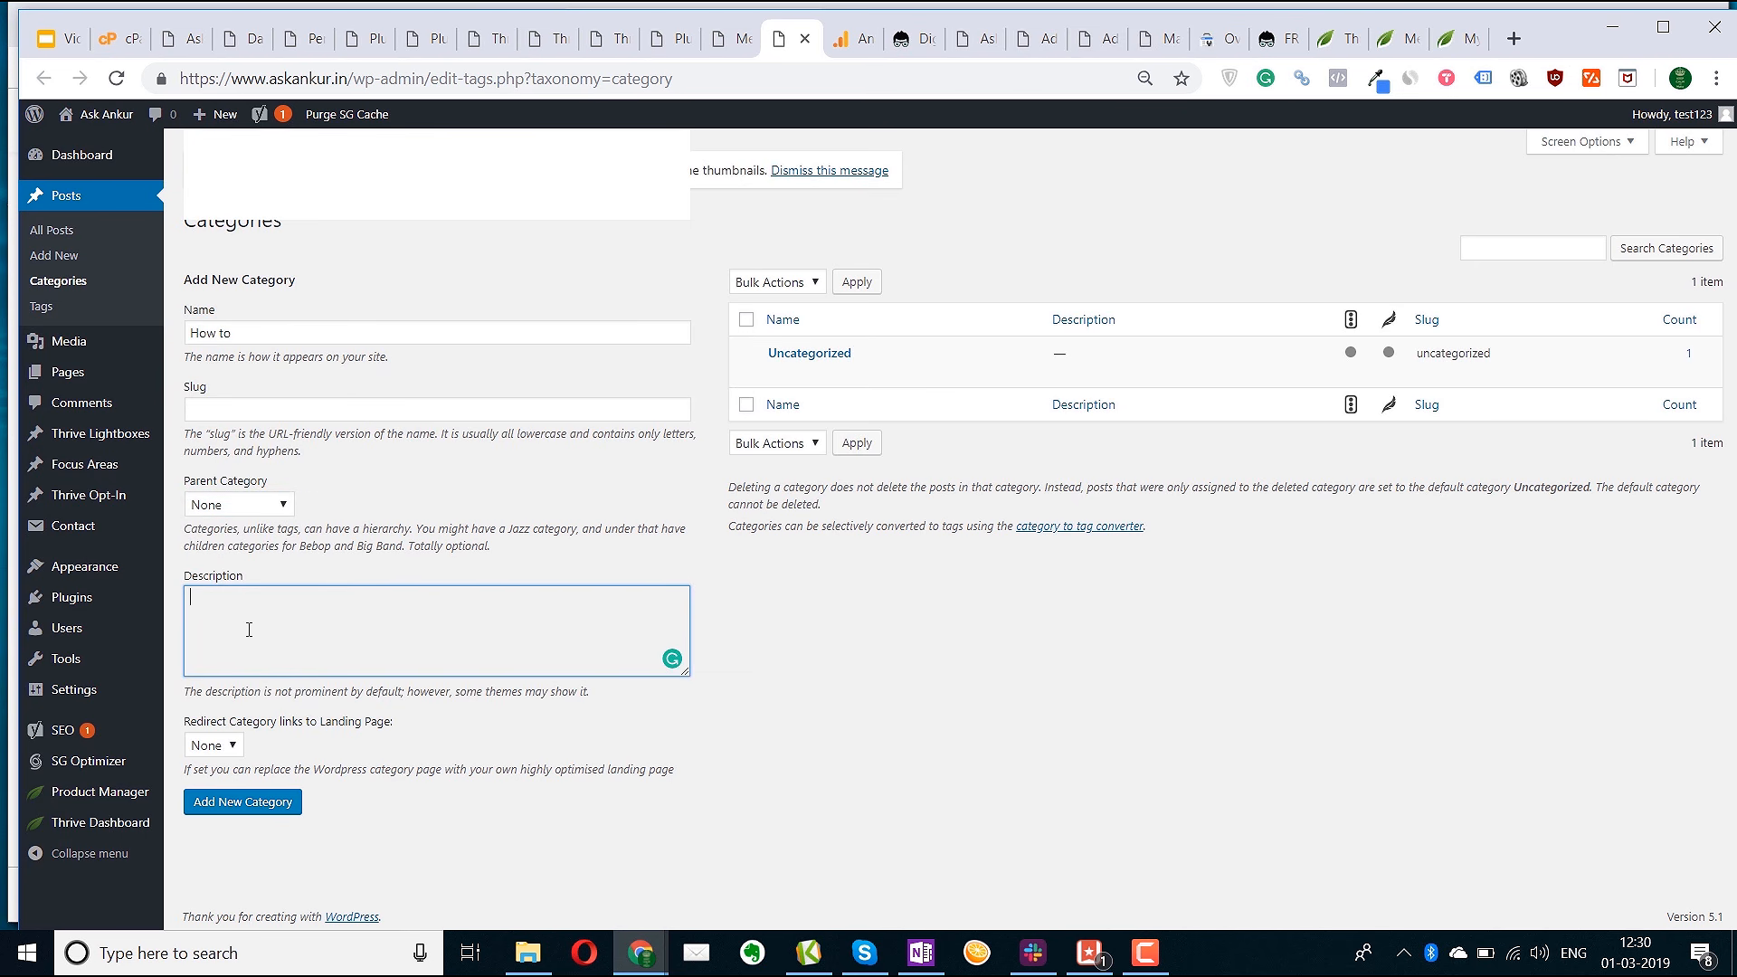
click(216, 810)
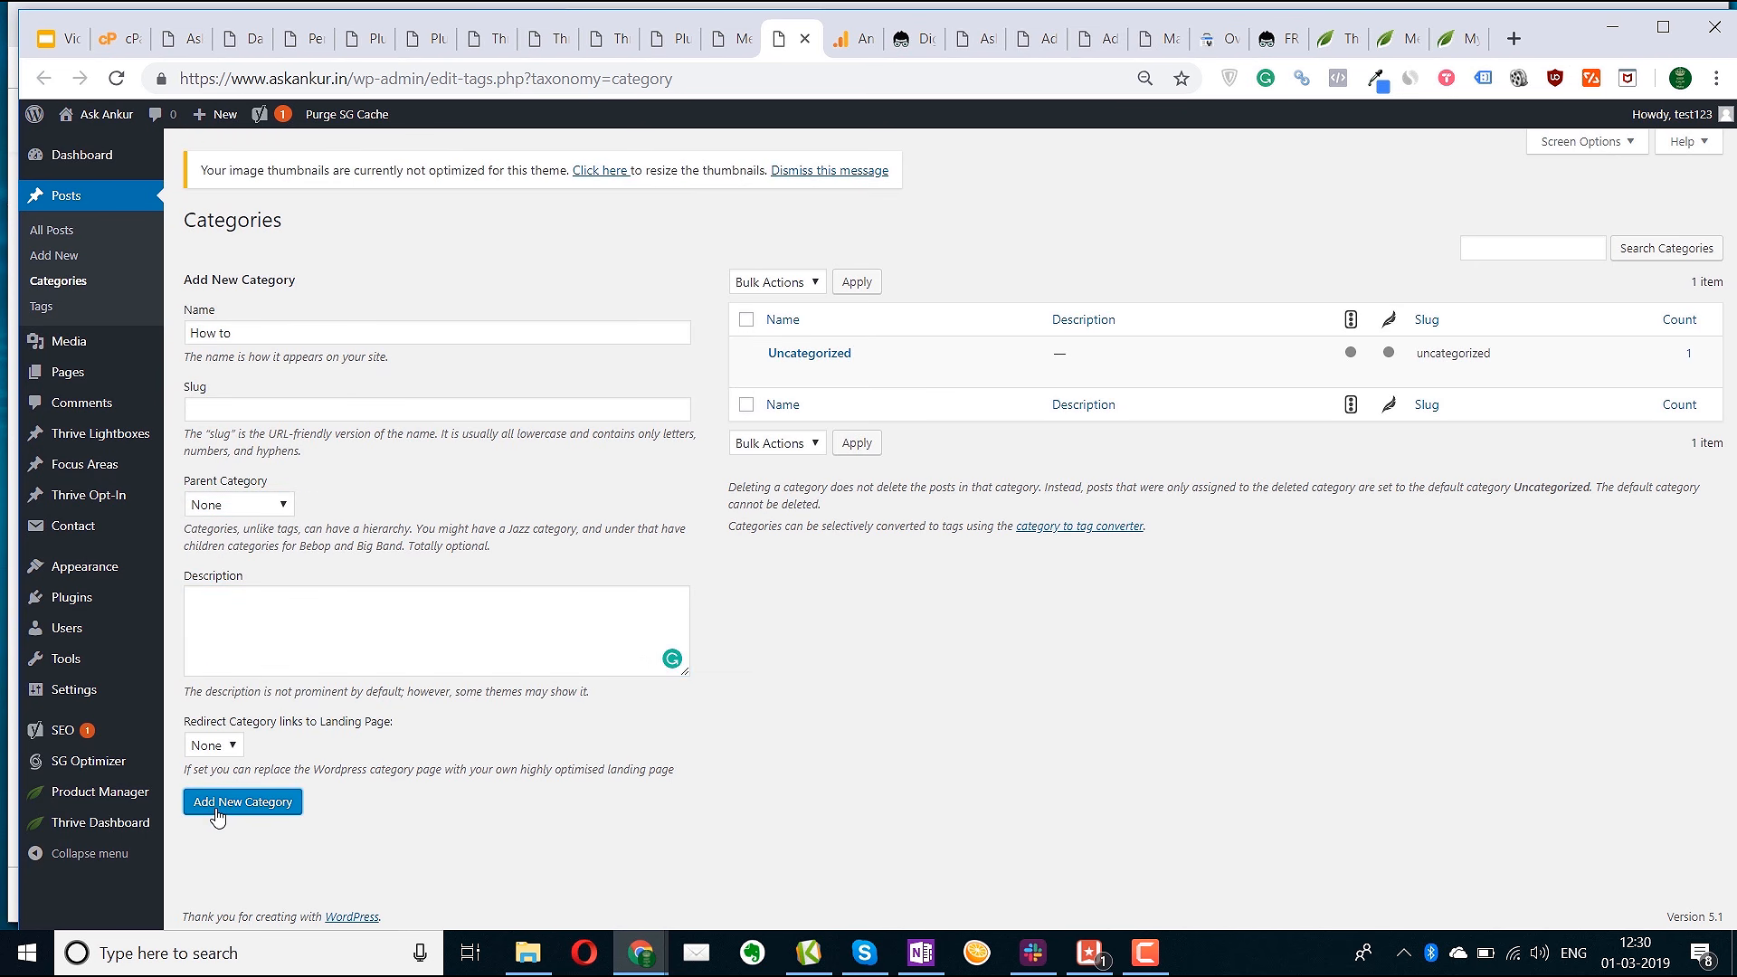
click(246, 334)
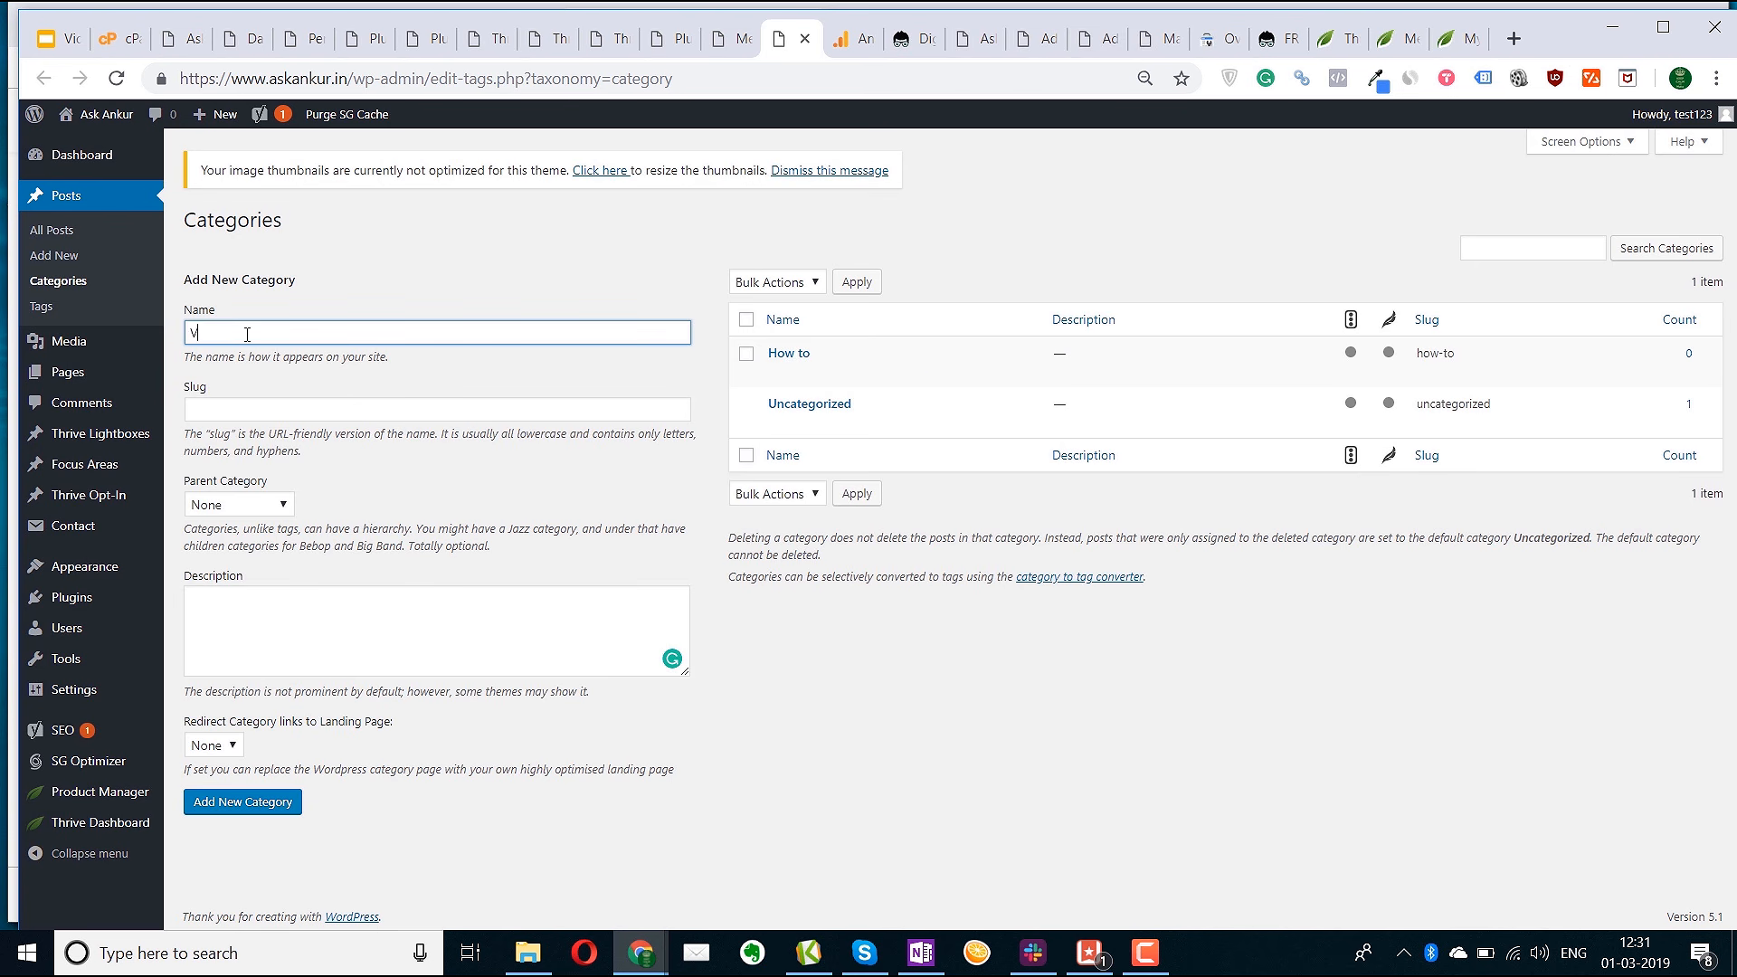
click(241, 807)
click(262, 329)
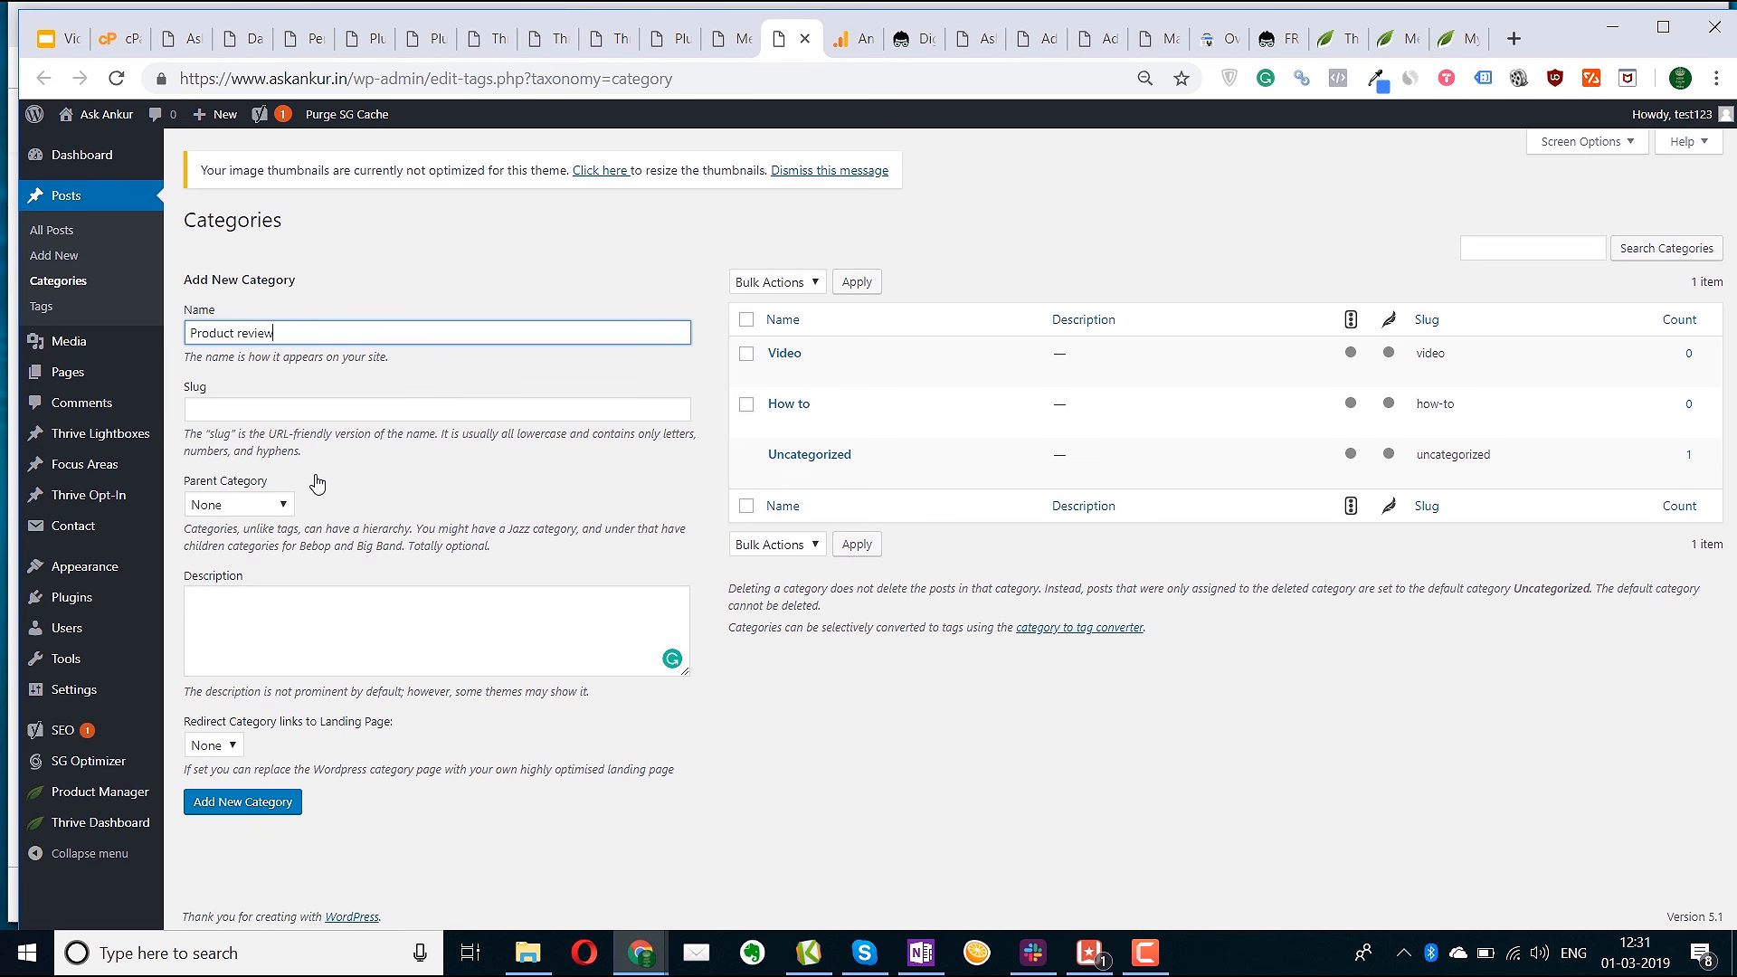
click(243, 803)
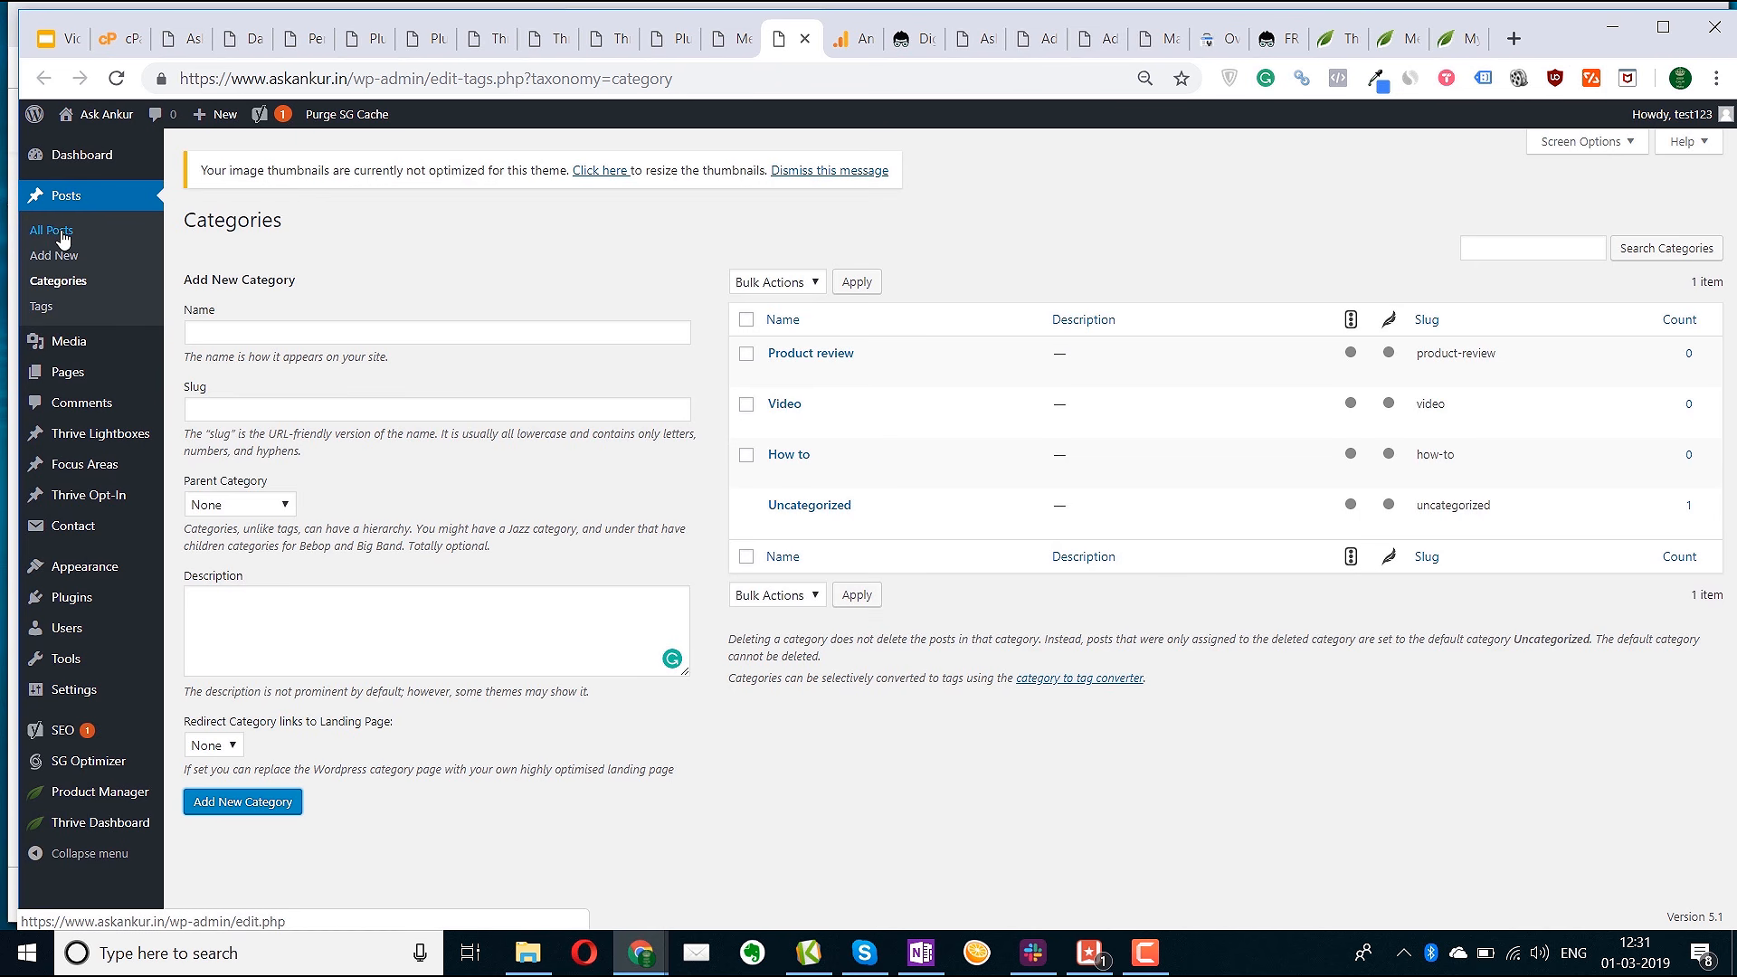
mouse_move(96, 354)
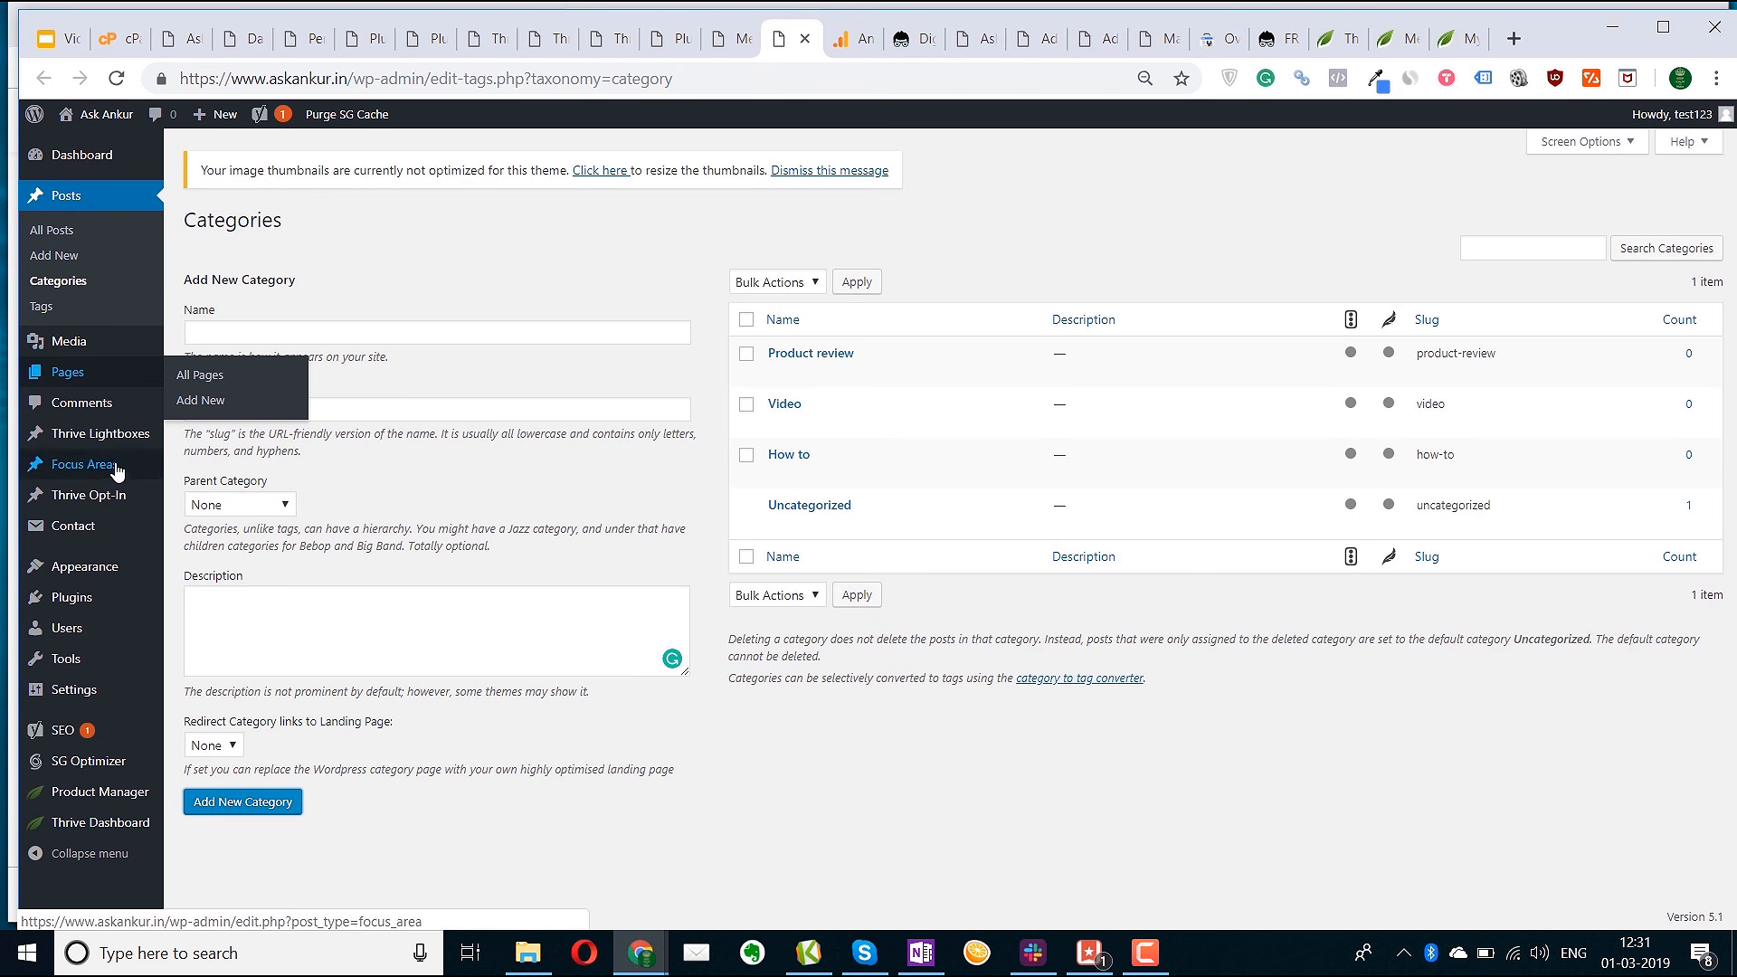
Add the How to, Product review and Video categories to the Top menu
mouse_move(91, 567)
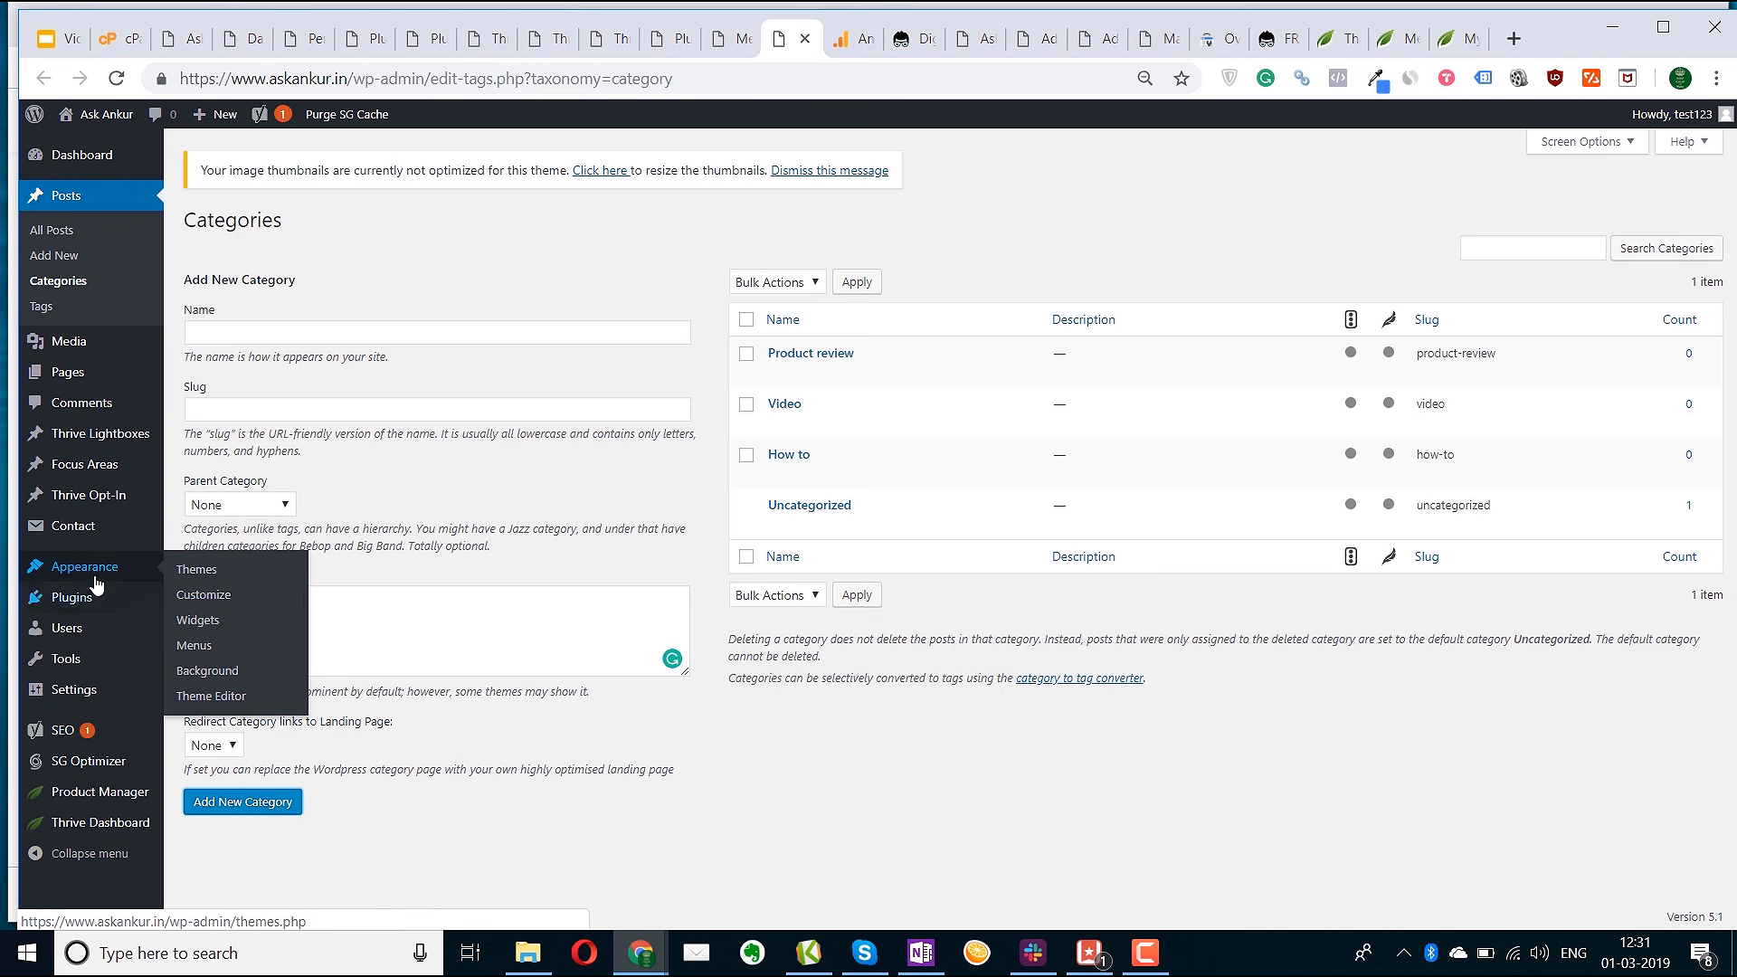
click(189, 645)
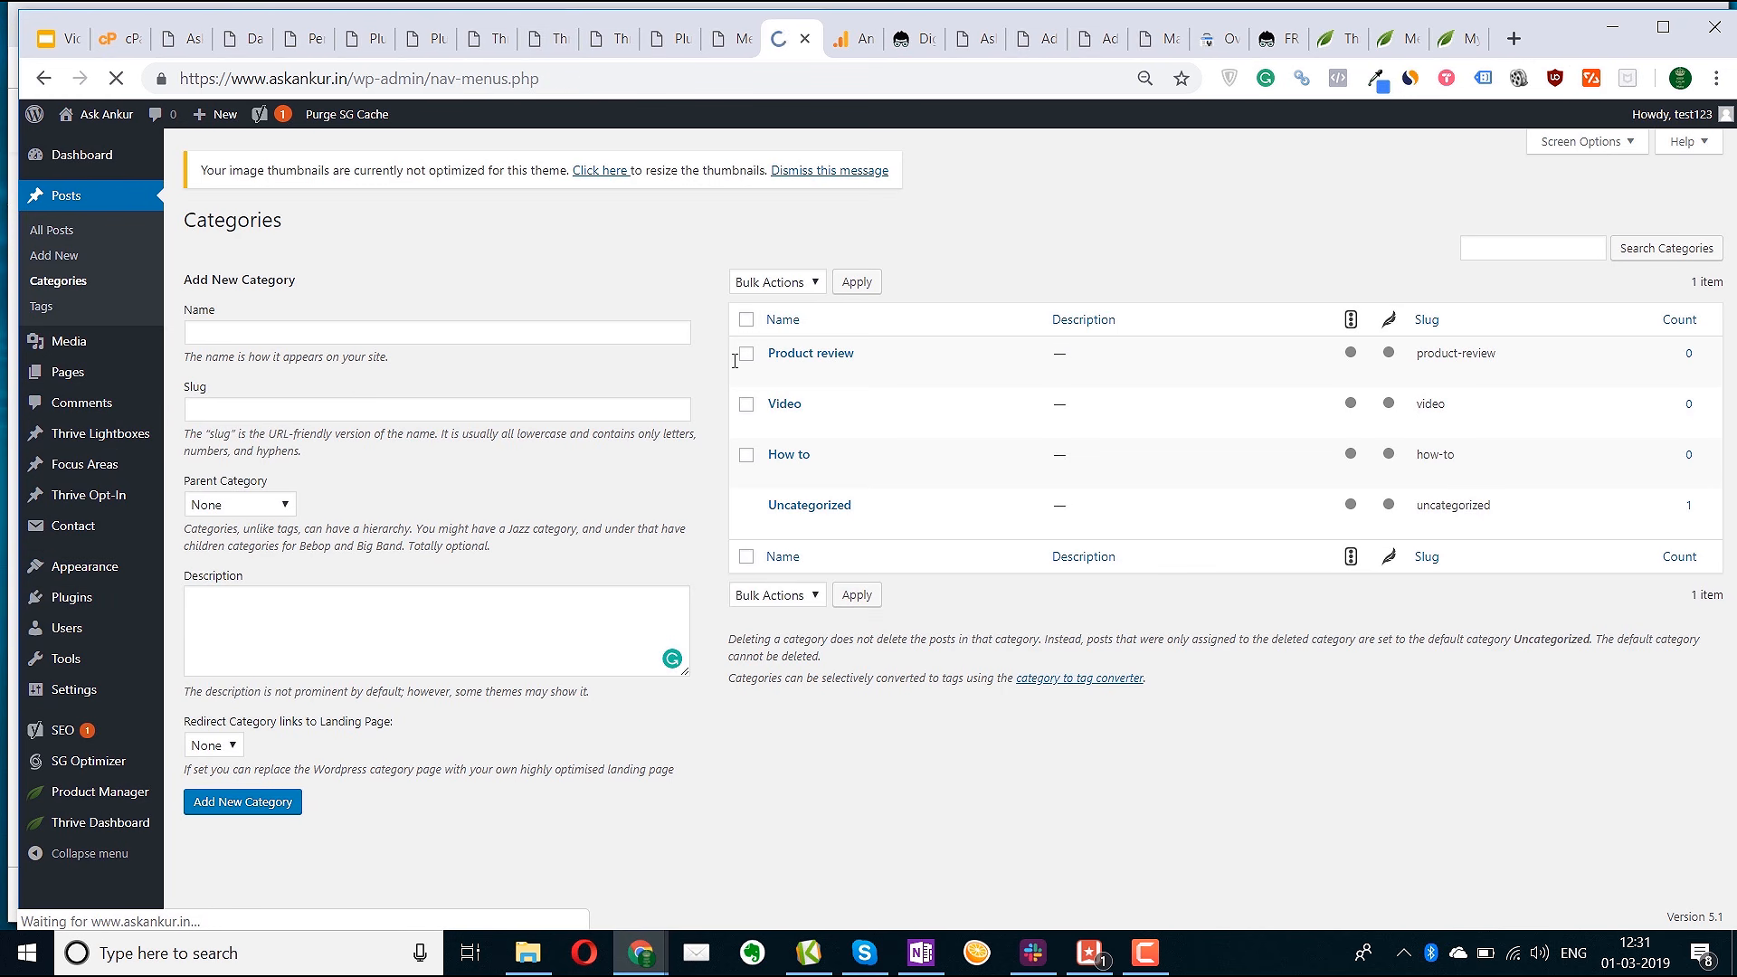
click(295, 613)
click(299, 595)
click(215, 626)
click(216, 647)
click(217, 670)
click(217, 669)
click(217, 691)
click(380, 737)
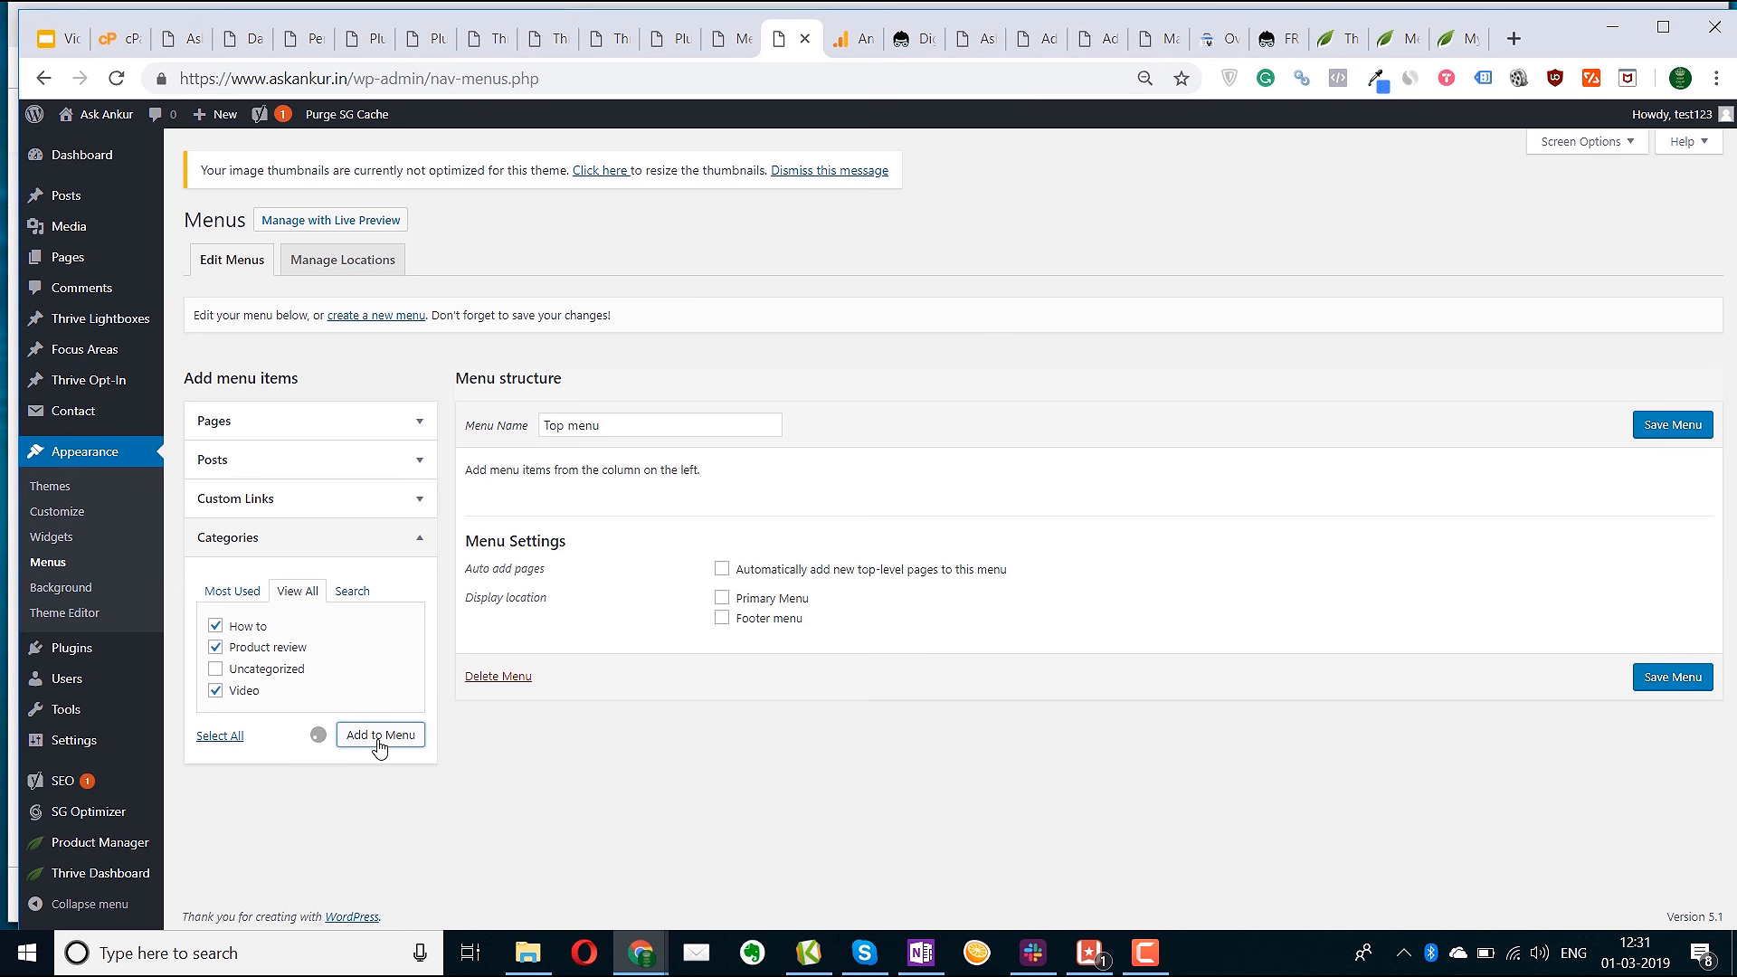
Add a Home custom link, move it to the top of the menu, and save
click(328, 500)
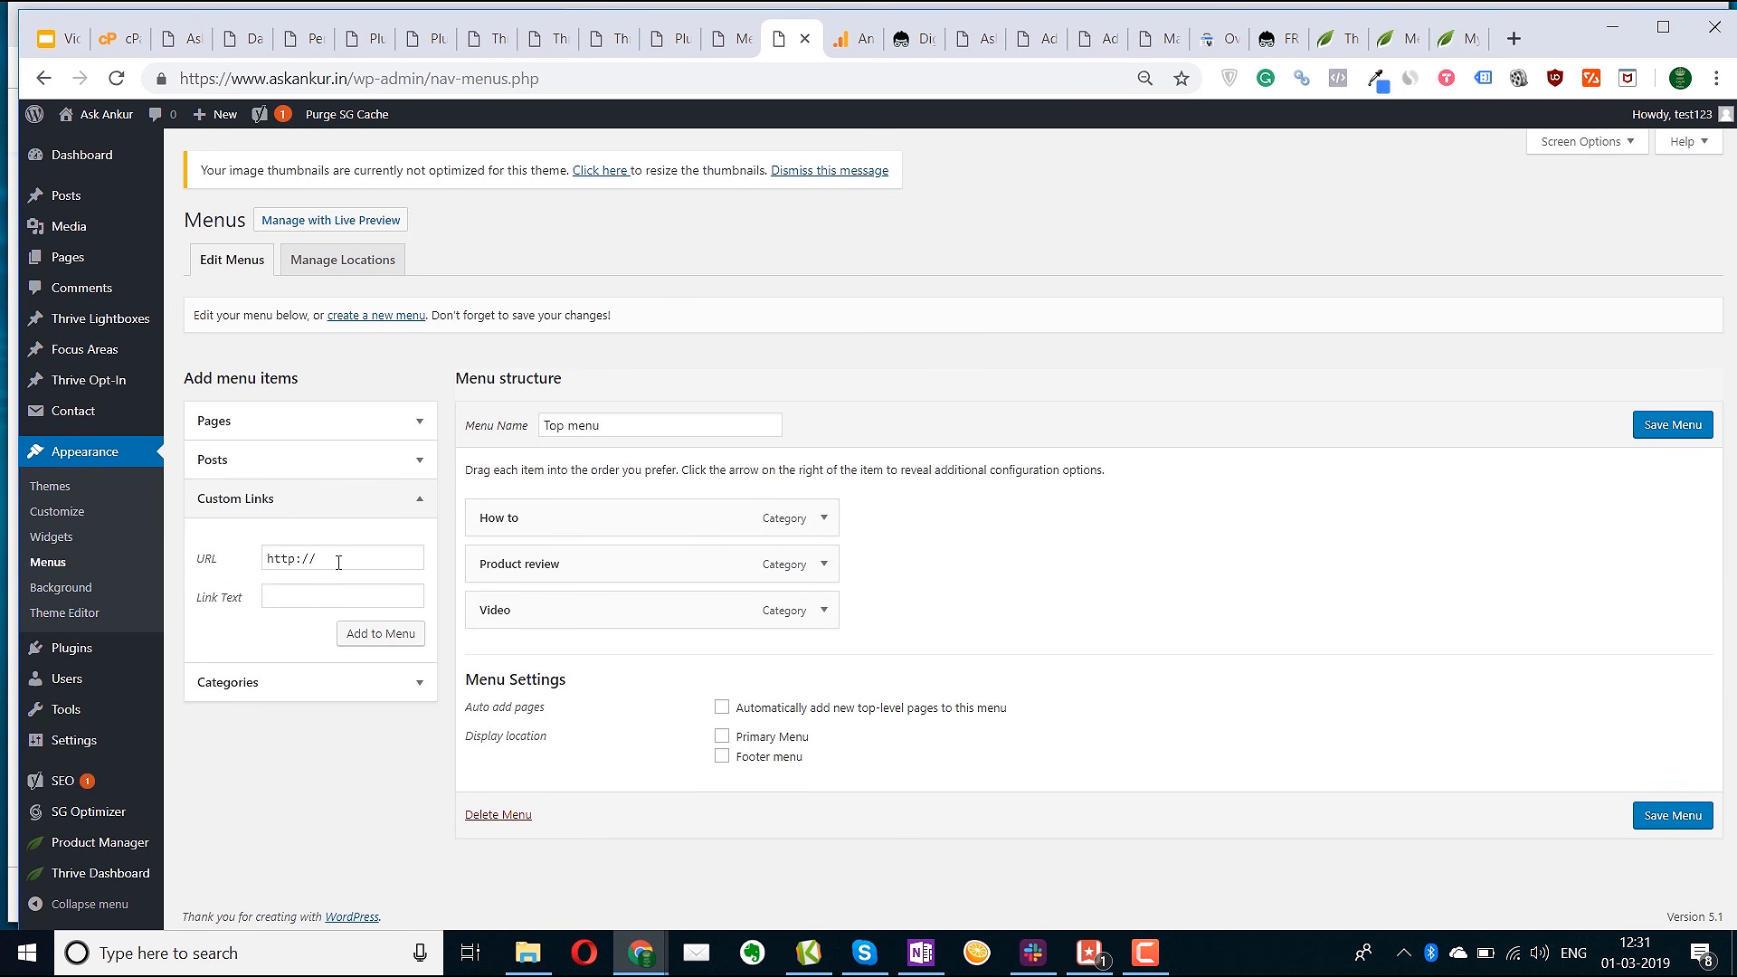
click(318, 598)
text(Home)
click(362, 551)
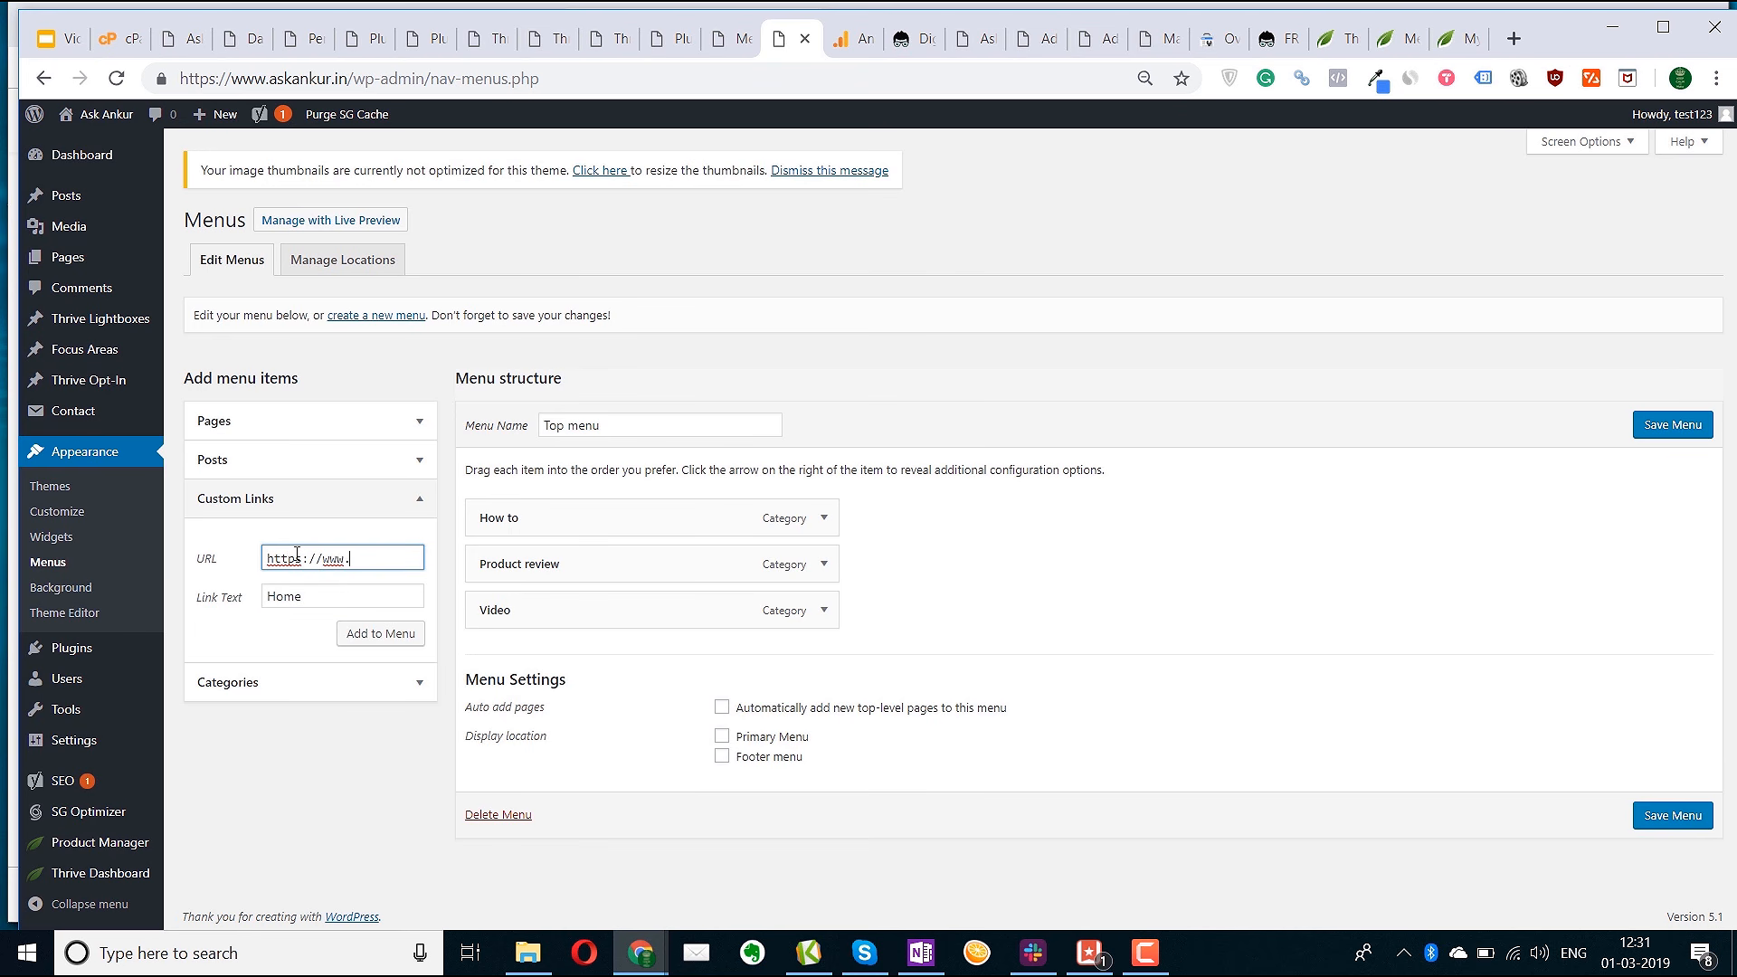
text(.in)
click(378, 633)
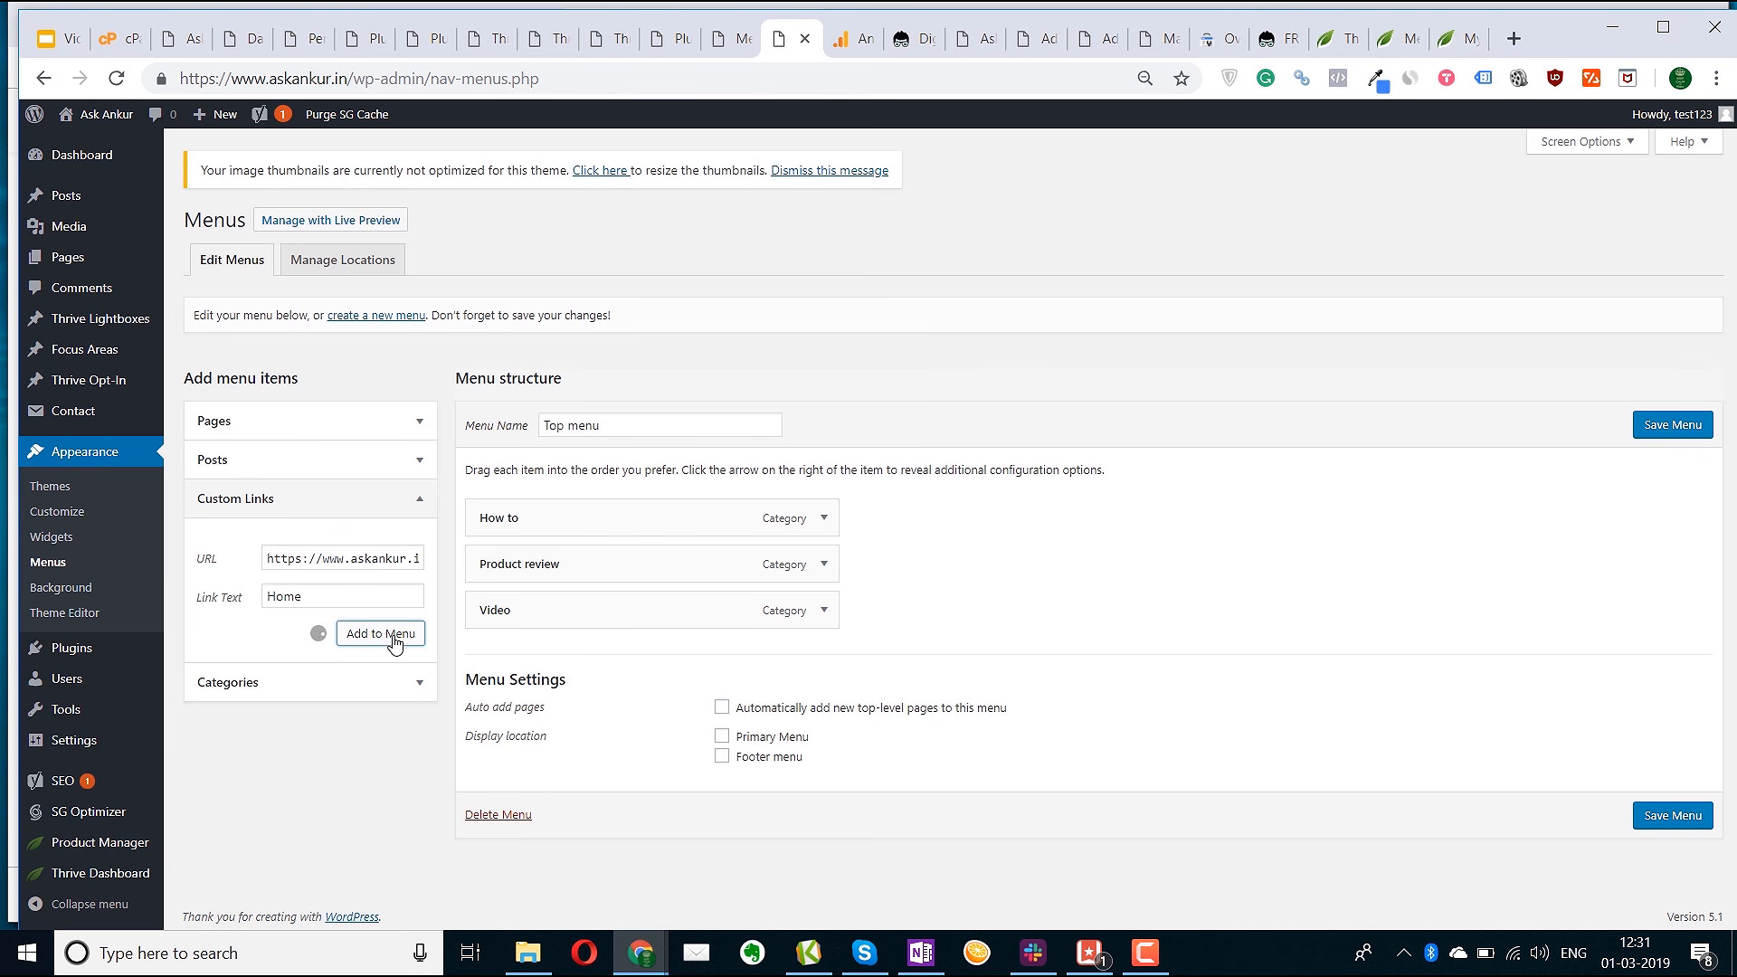
drag(550, 655, 550, 518)
click(1642, 425)
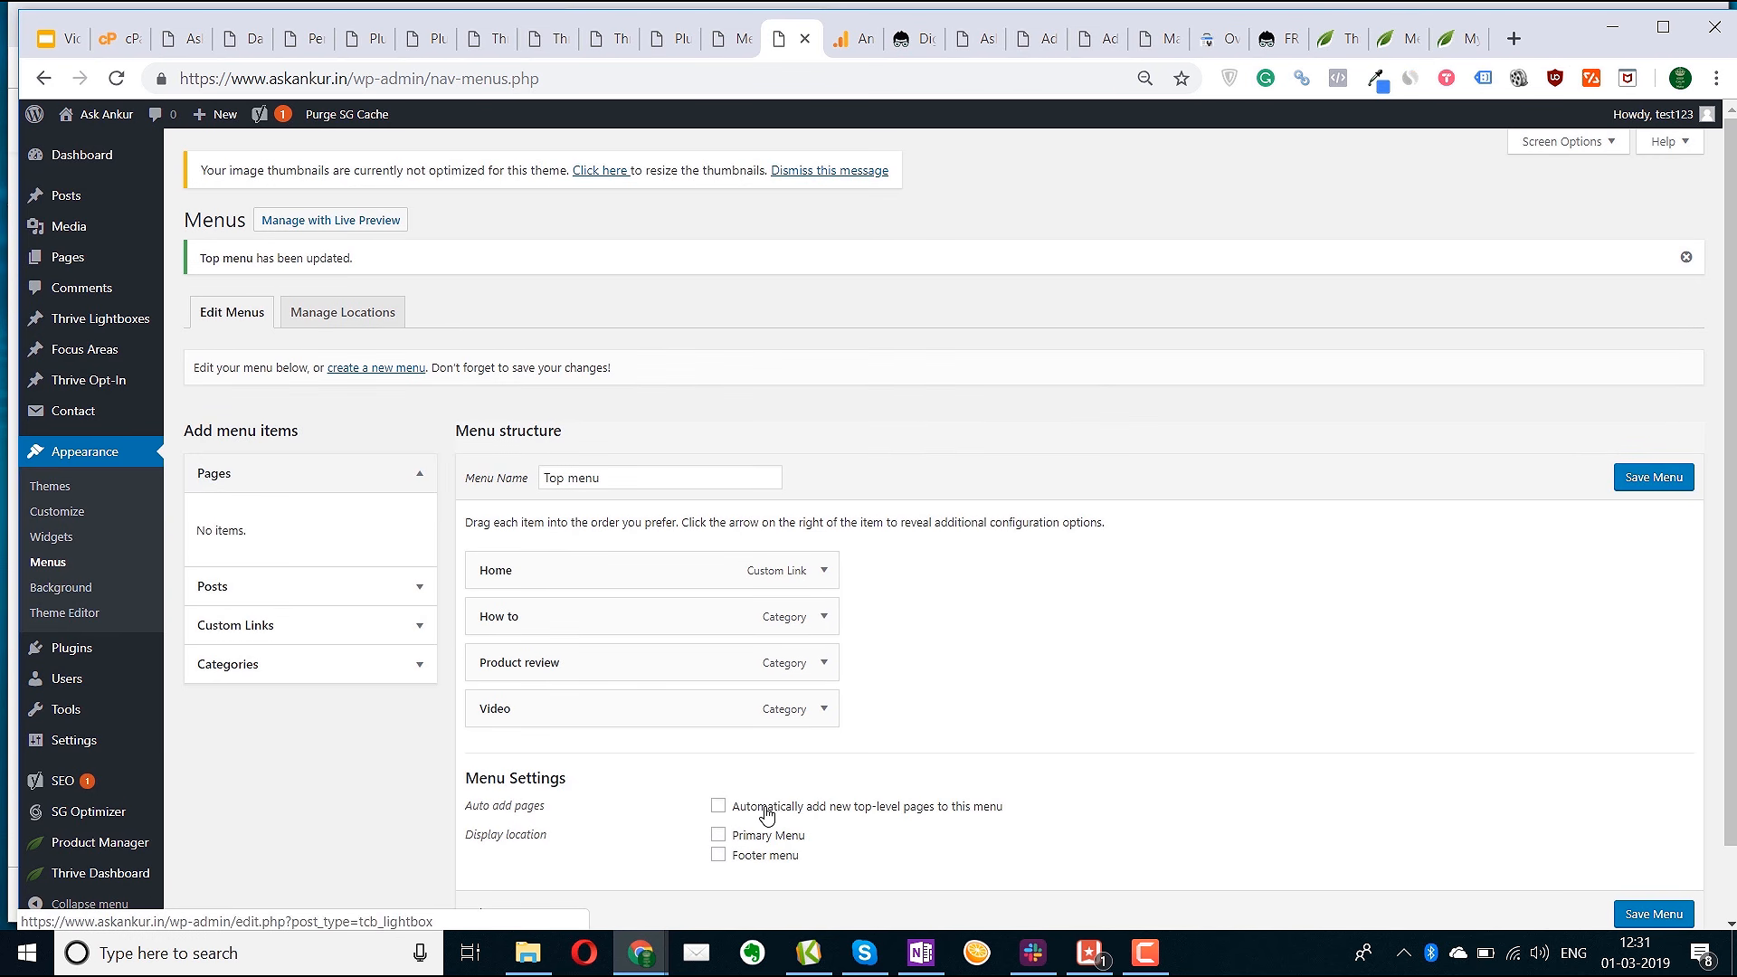
Assign Top menu to the Primary Menu location, save, and check the live site header
click(720, 836)
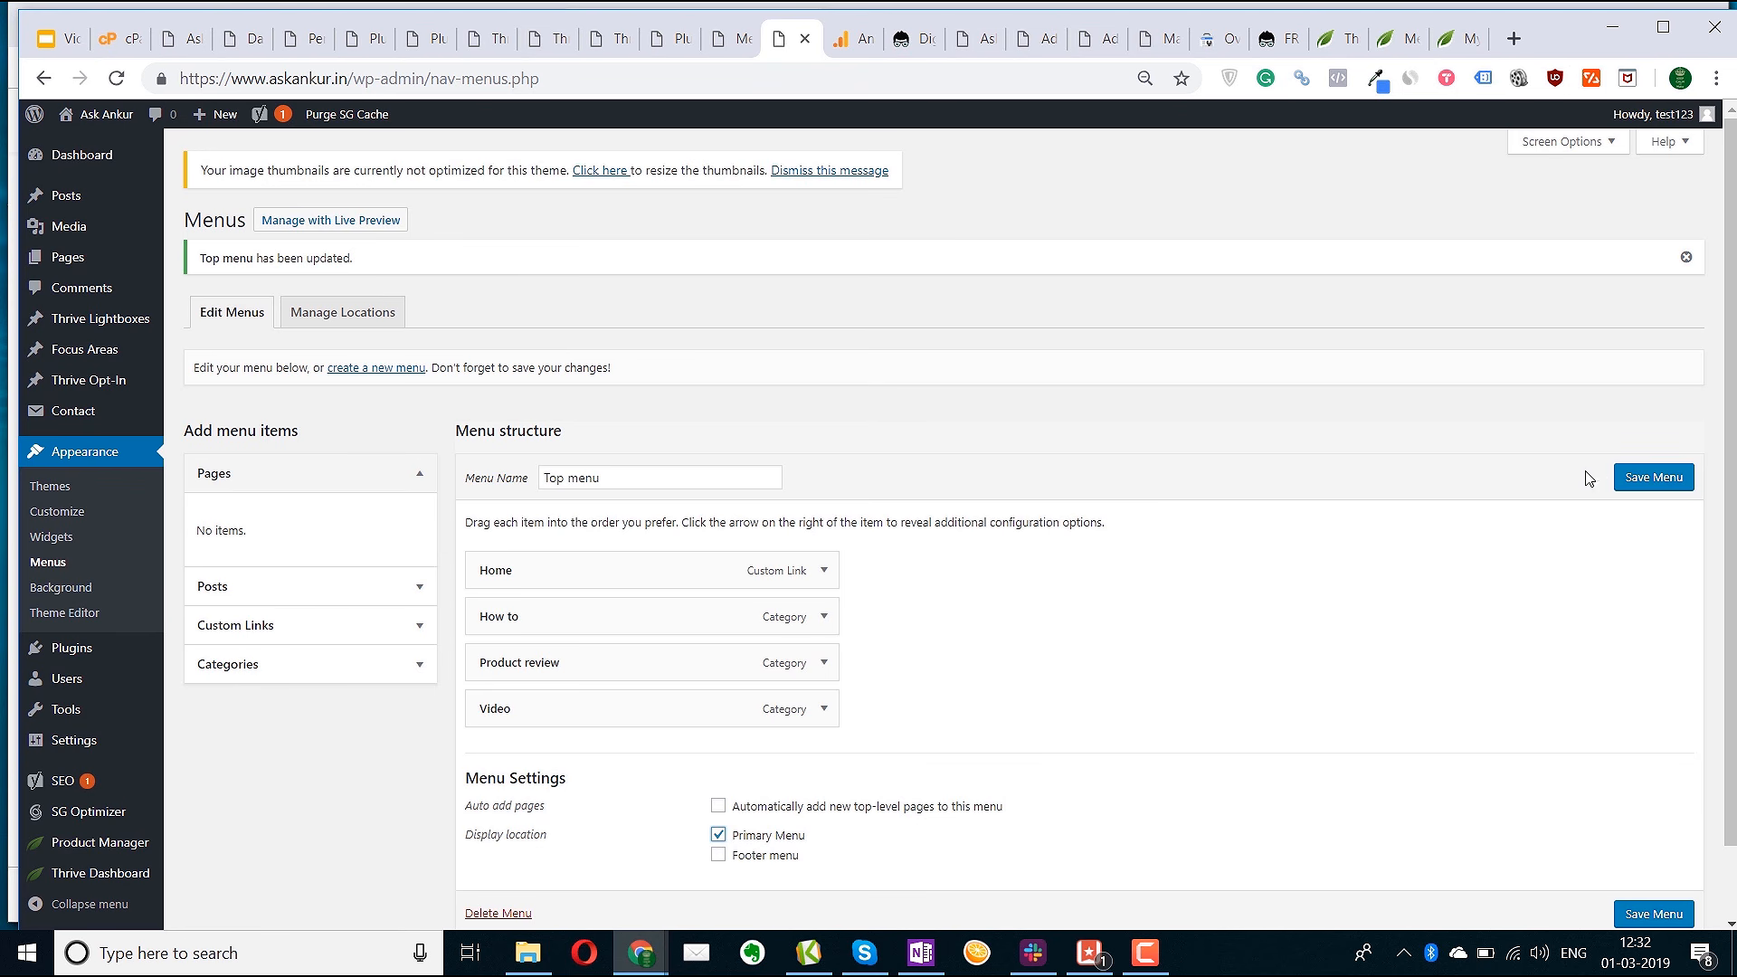
click(1654, 485)
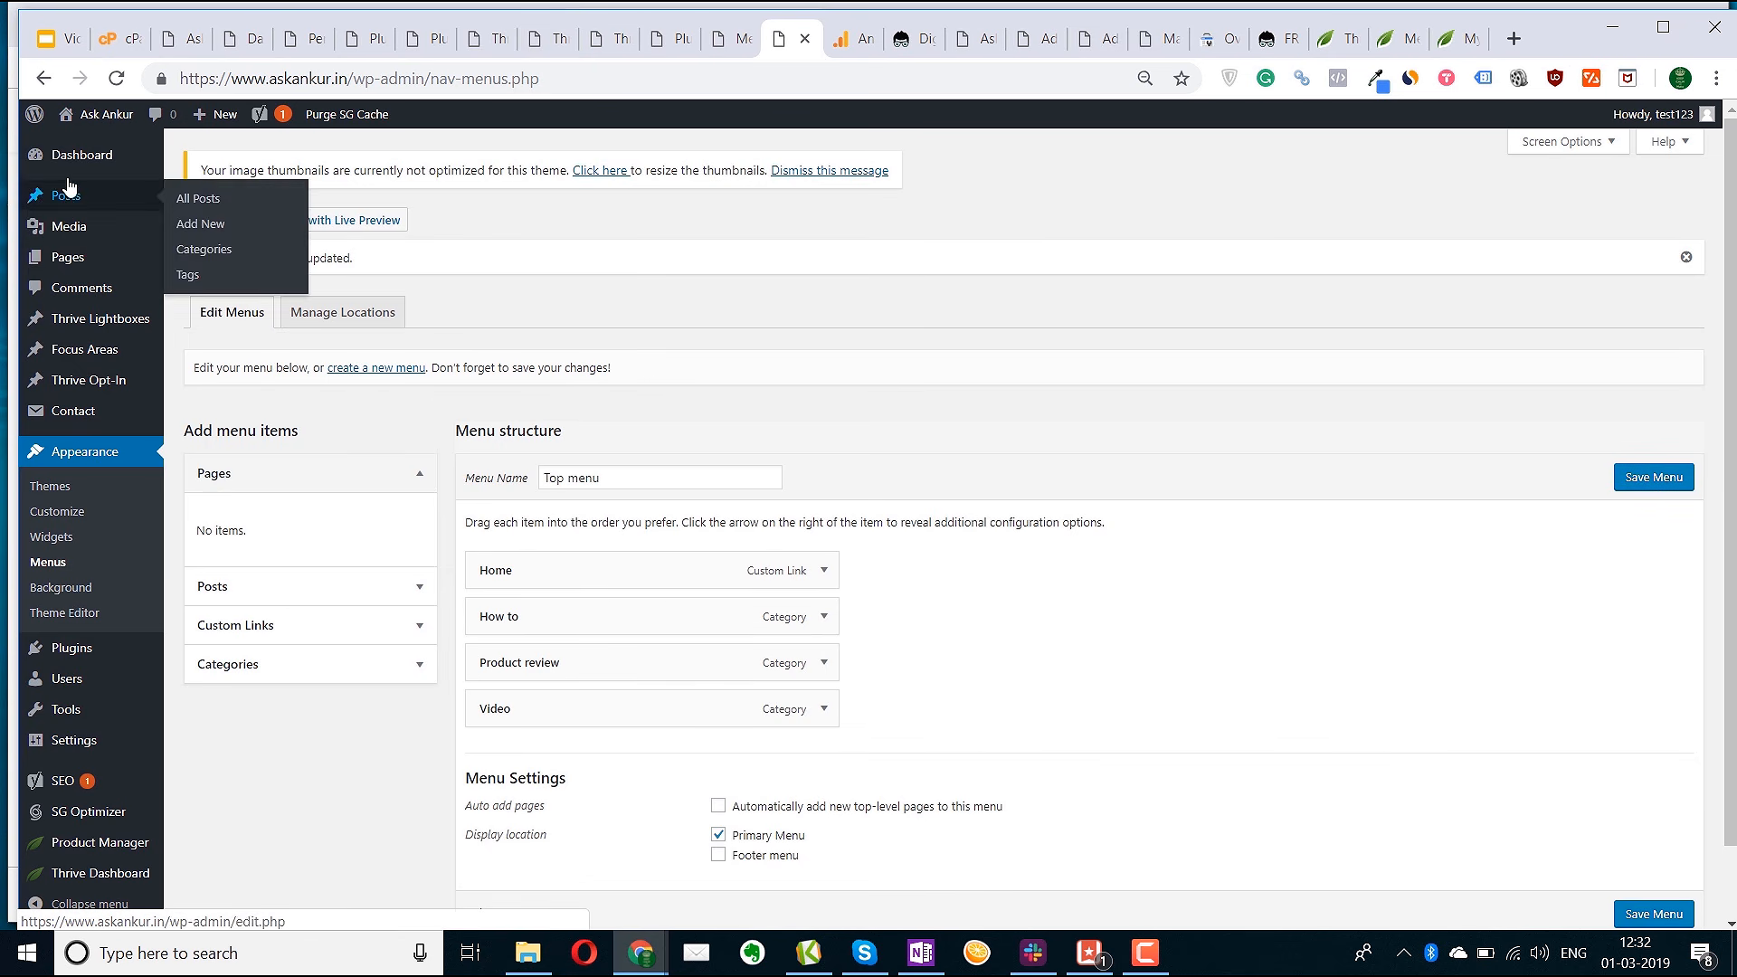
right_click(83, 146)
click(154, 159)
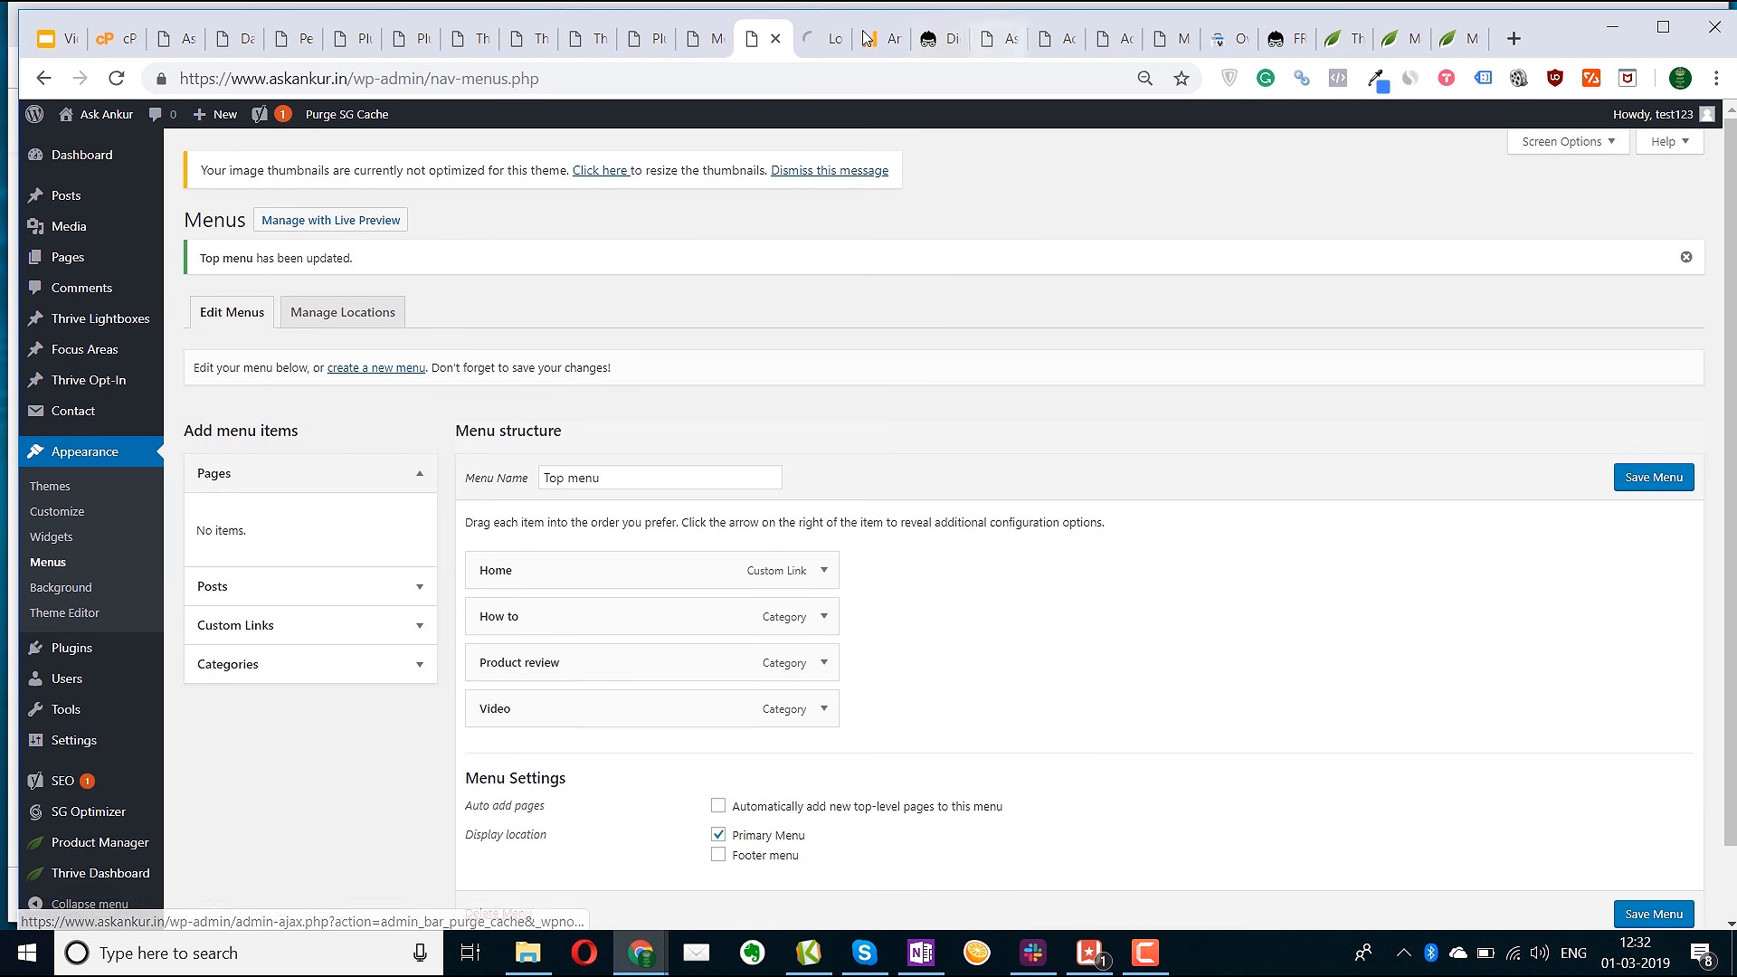
click(805, 52)
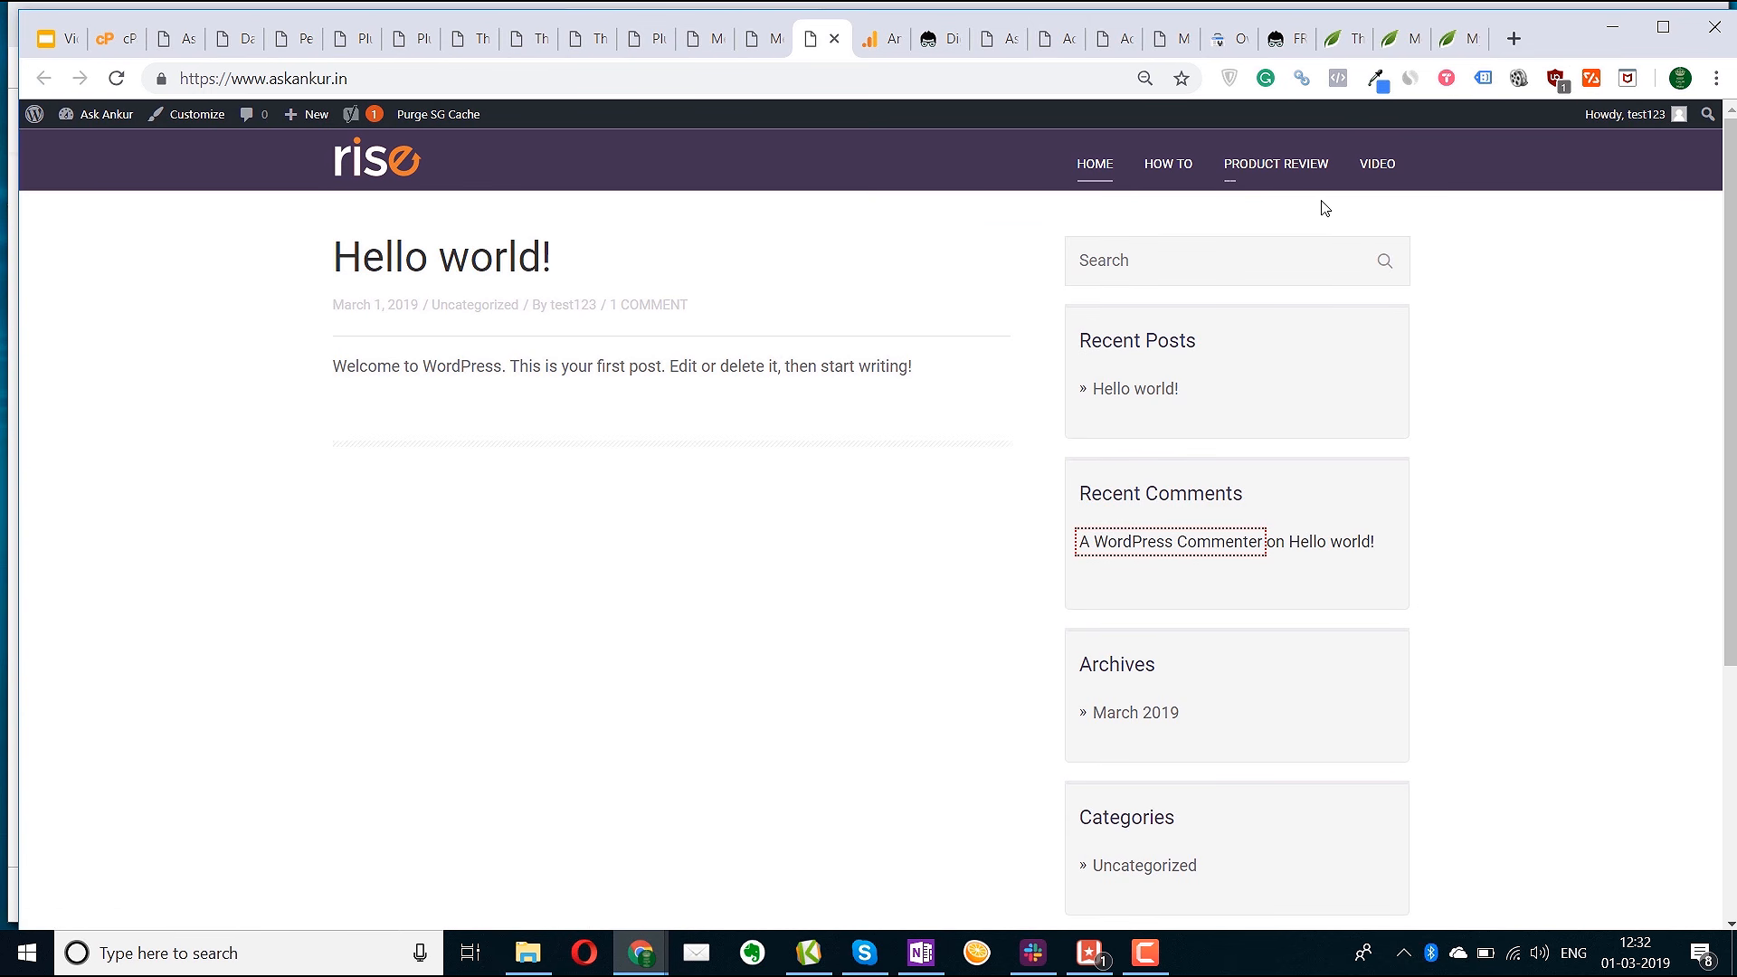
click(758, 38)
Start a new post titled 'How to learn guitar'
mouse_move(145, 207)
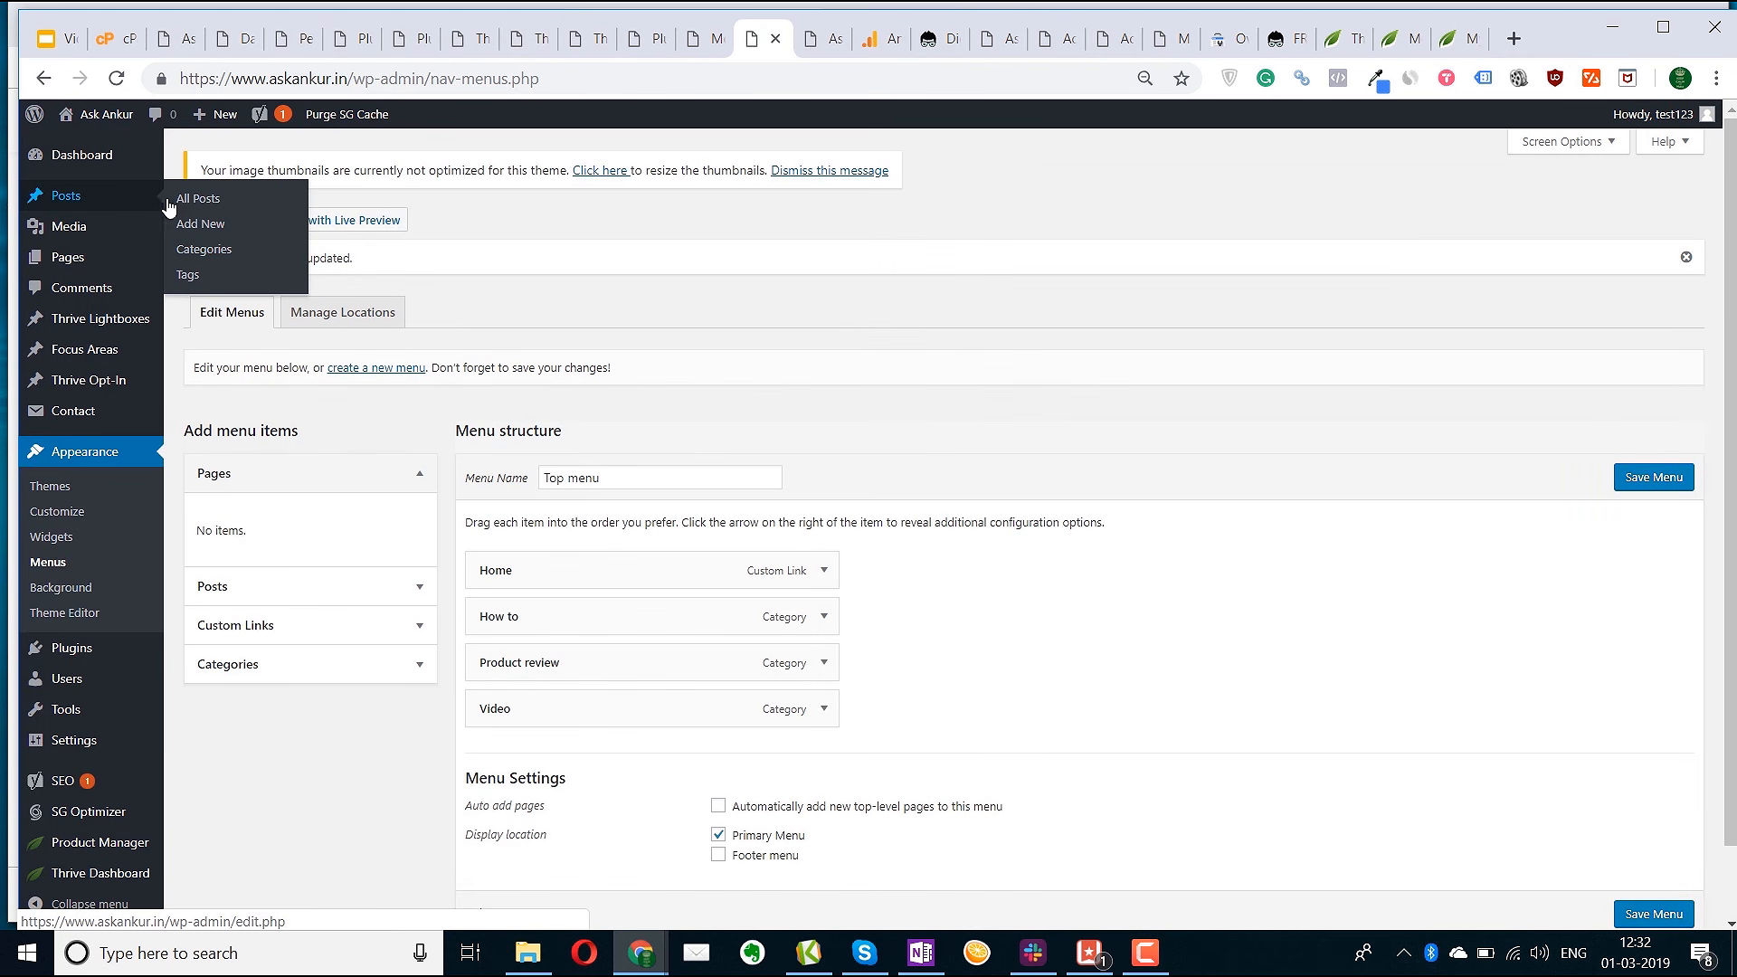
click(201, 226)
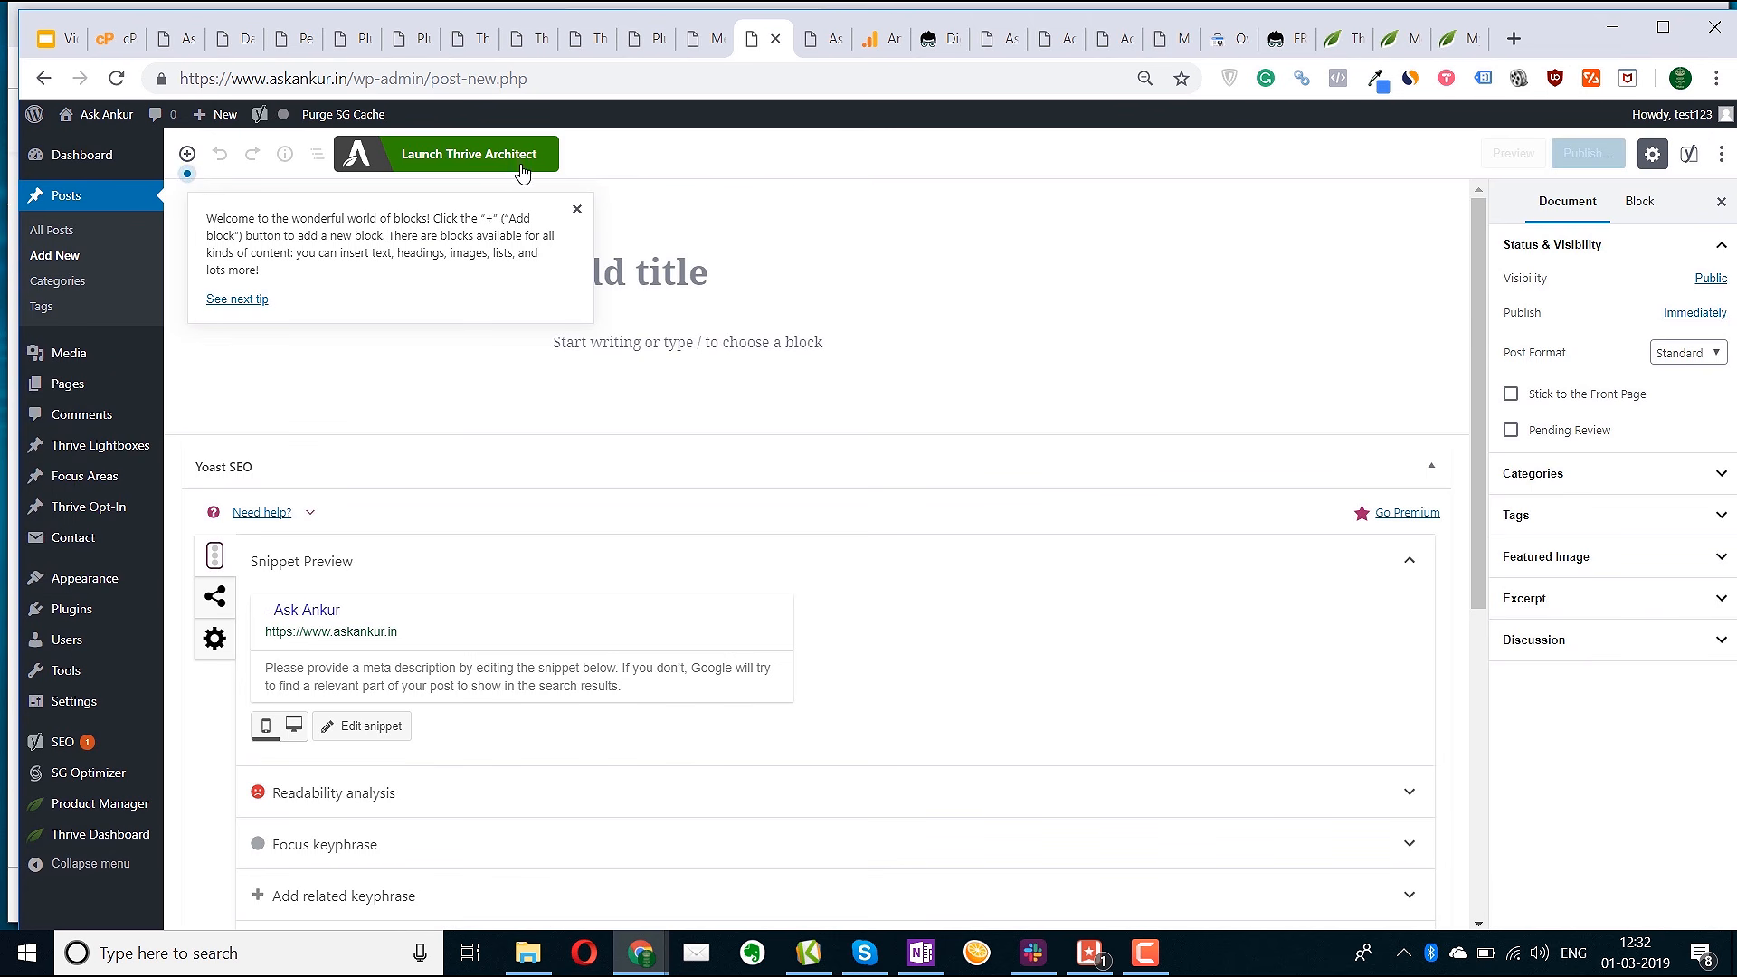
click(578, 209)
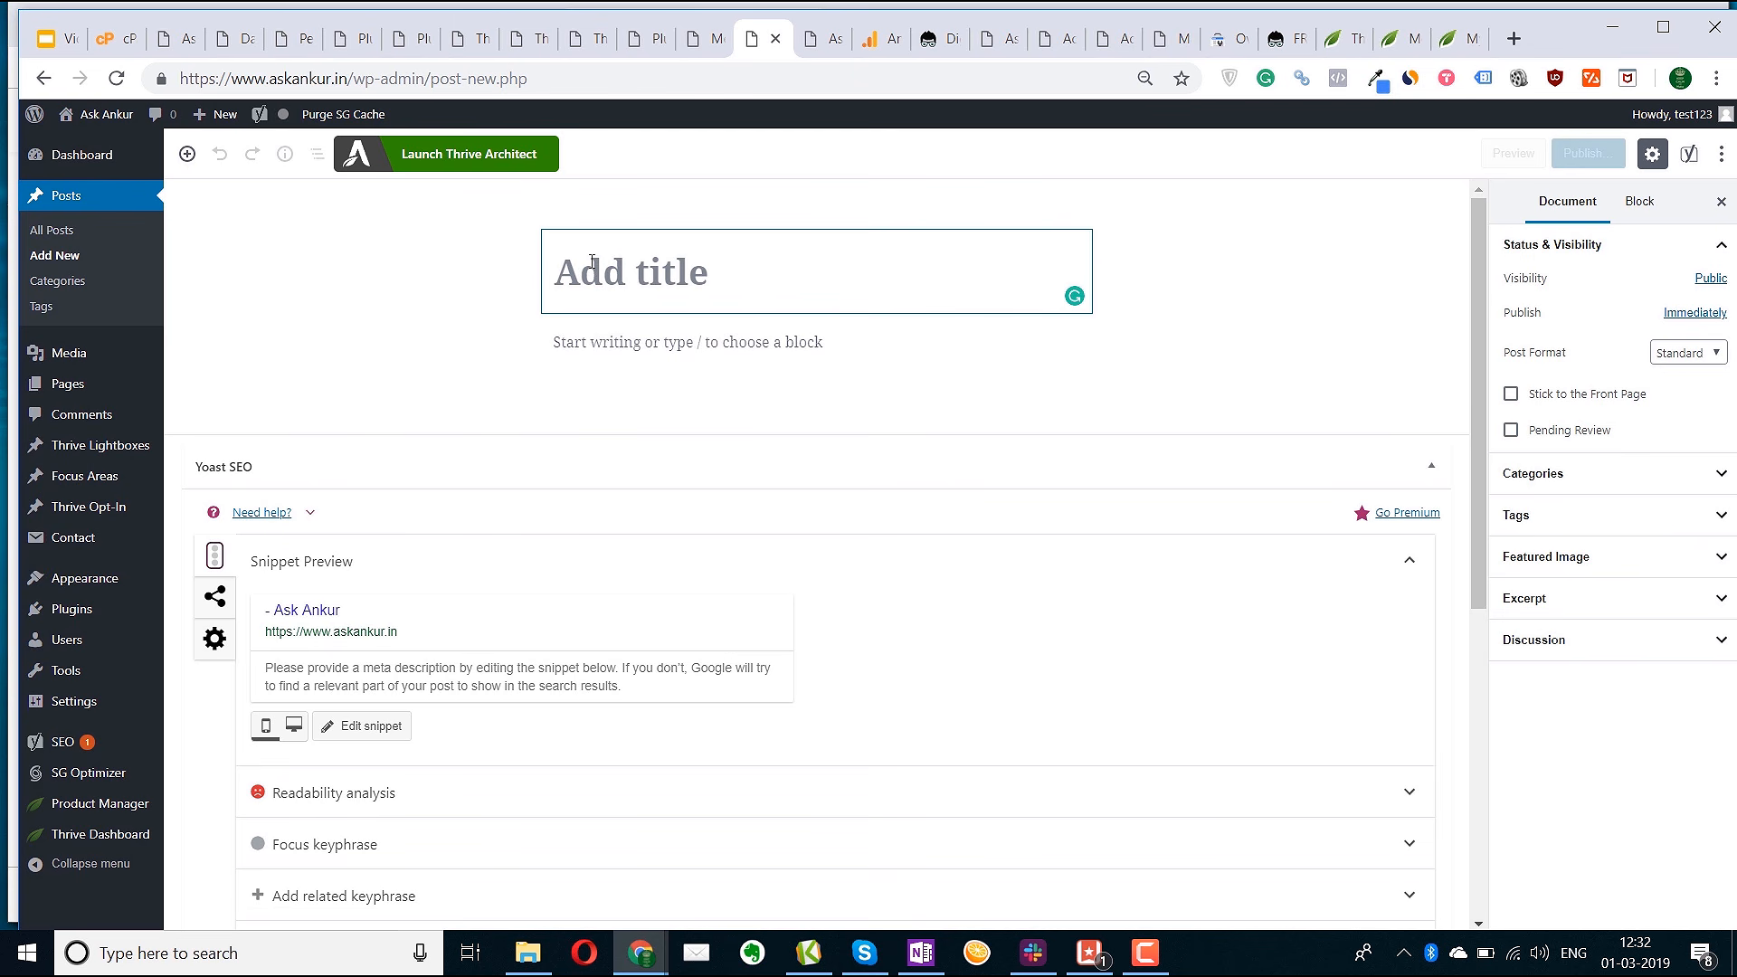
text(Ho)
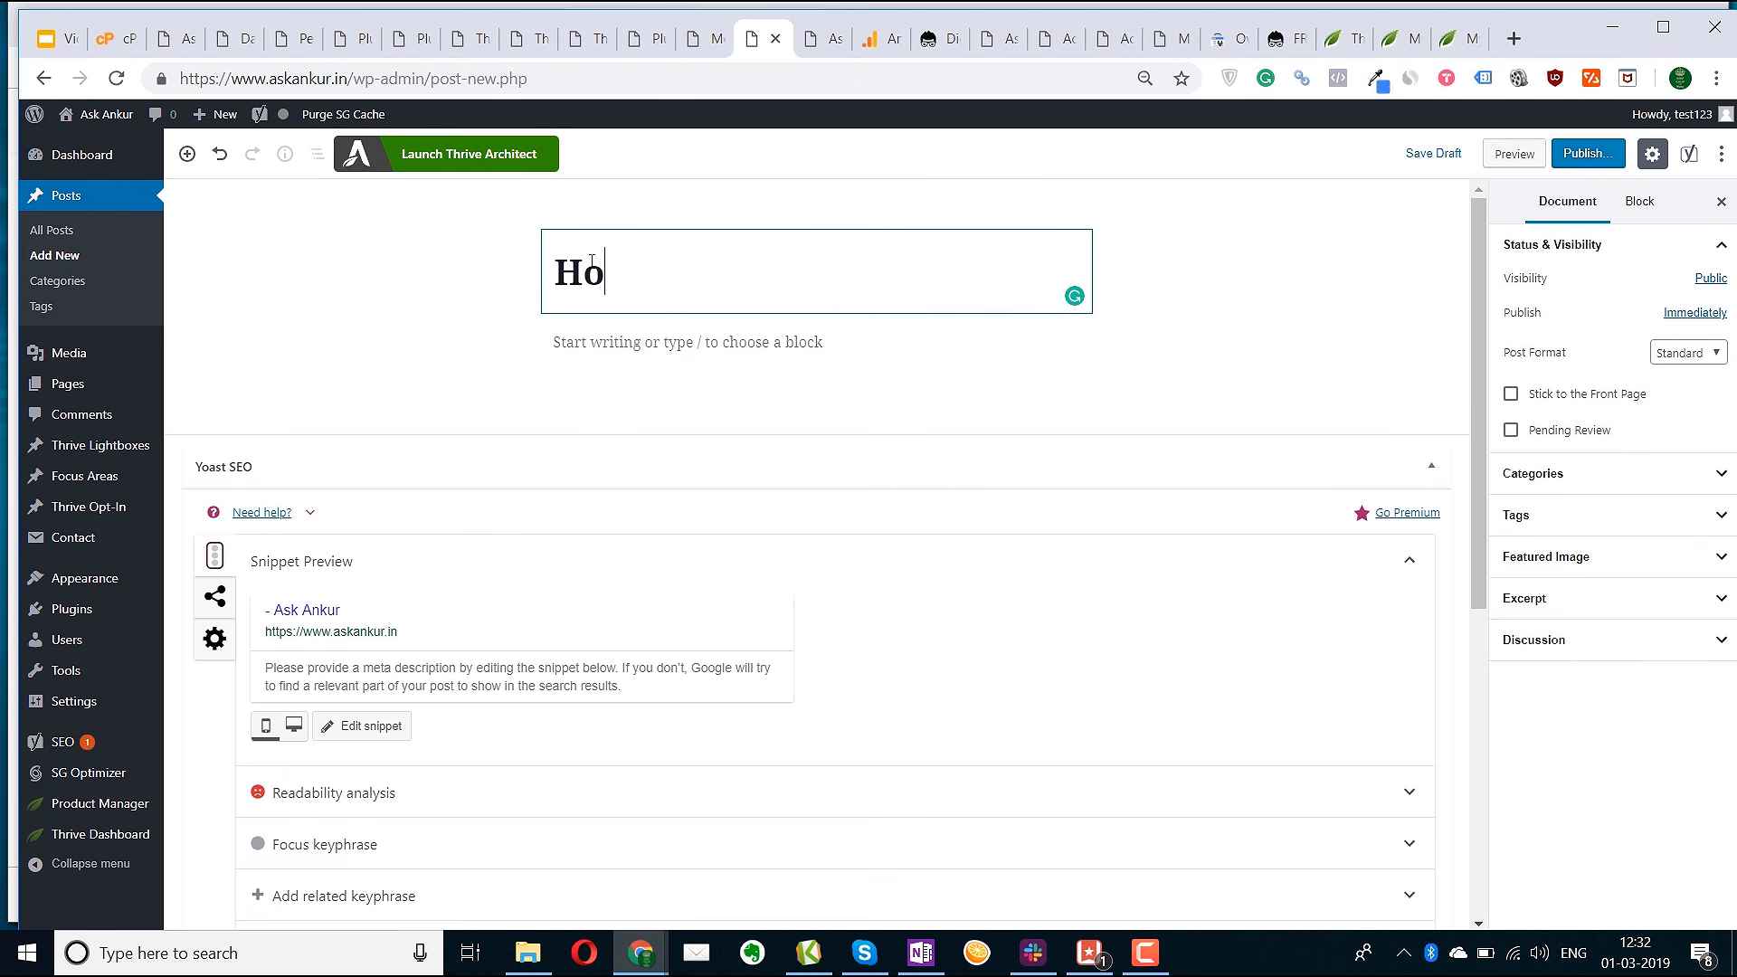
text(w to learn )
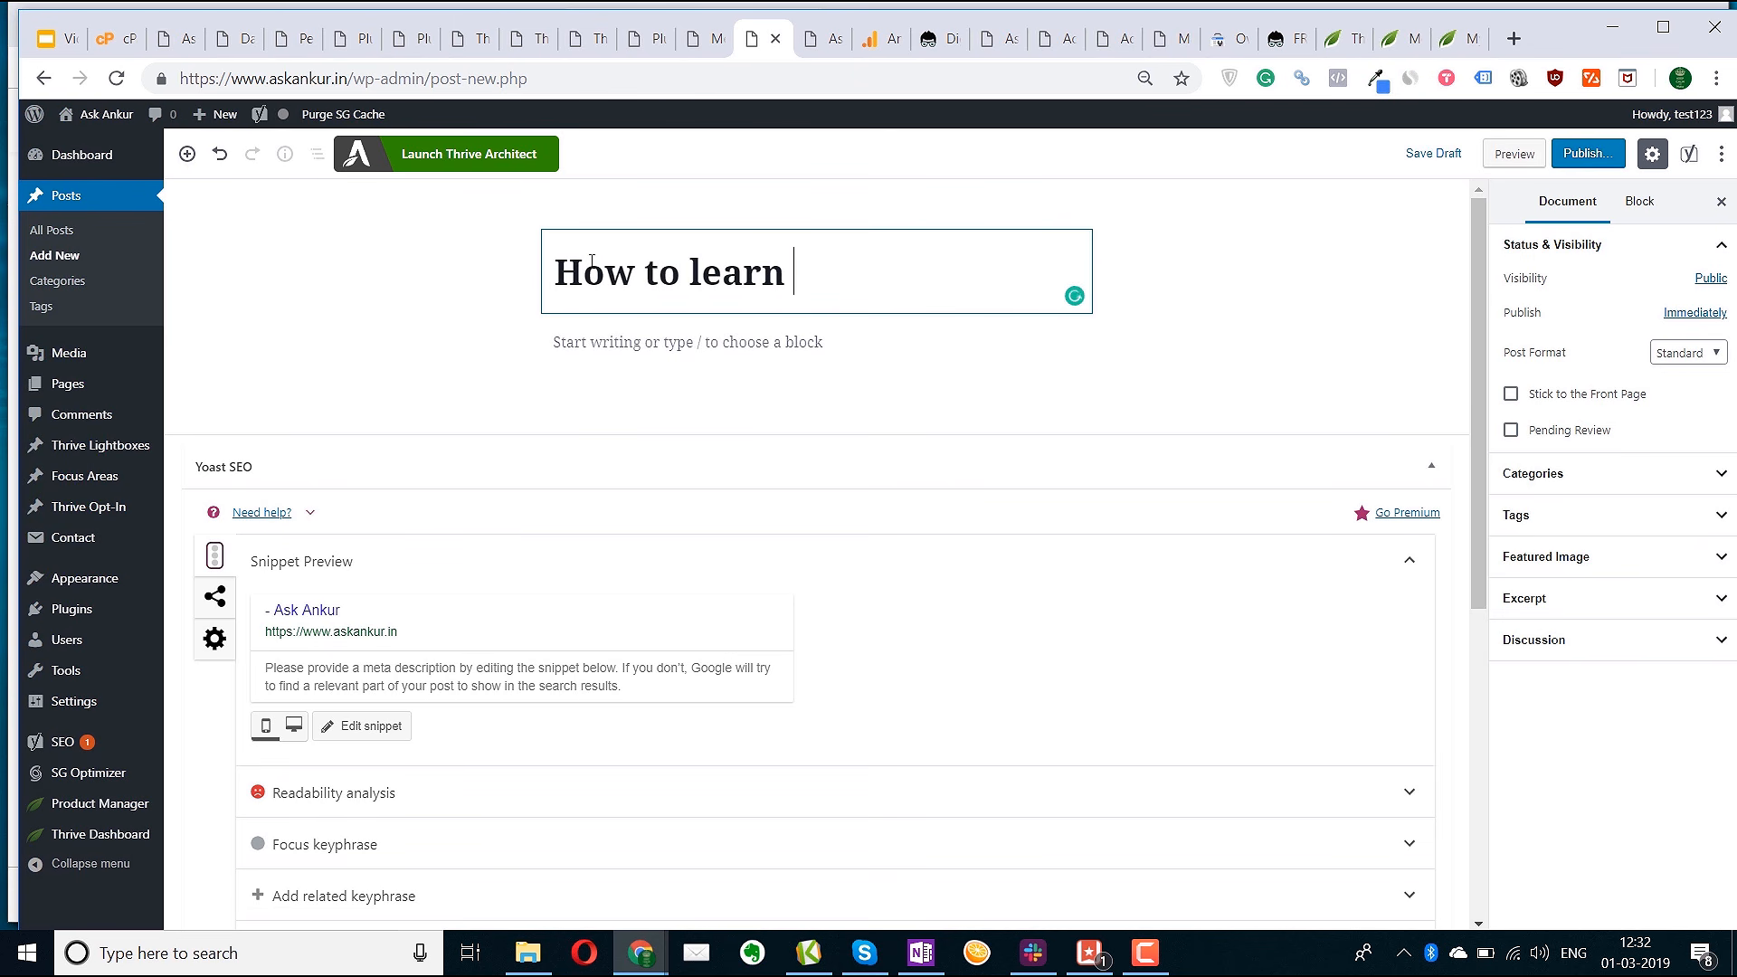
text(guitar)
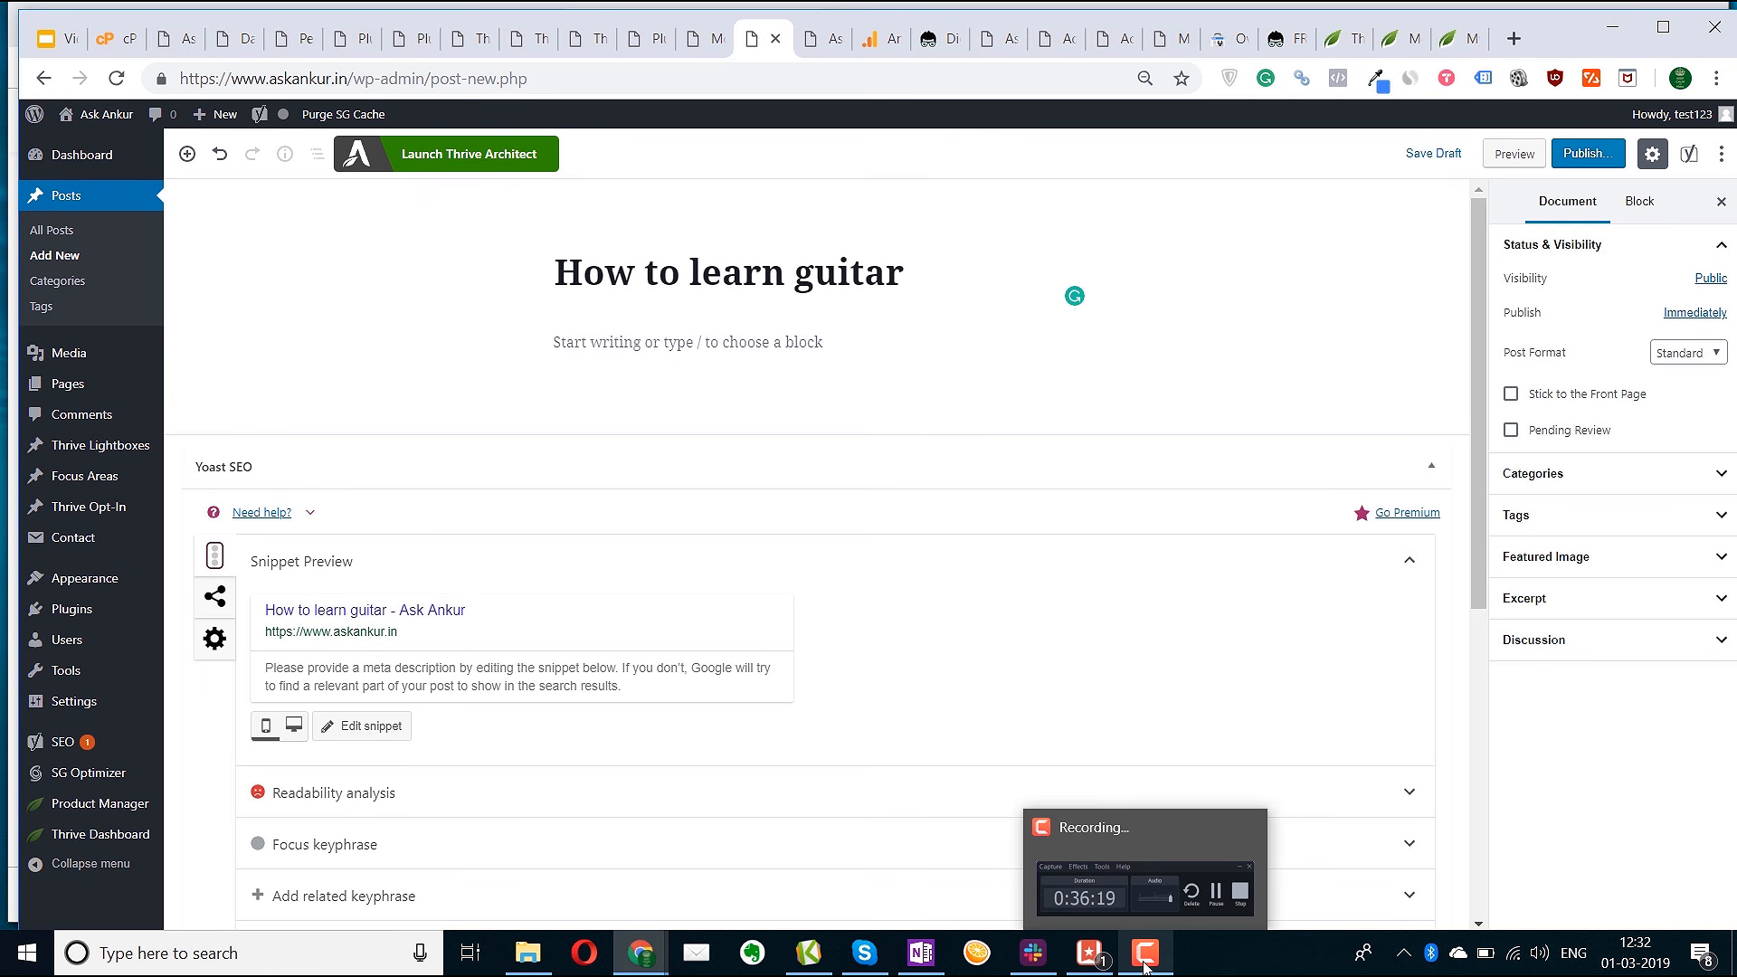
File the post under How to and tag it guitar and learn
click(1560, 477)
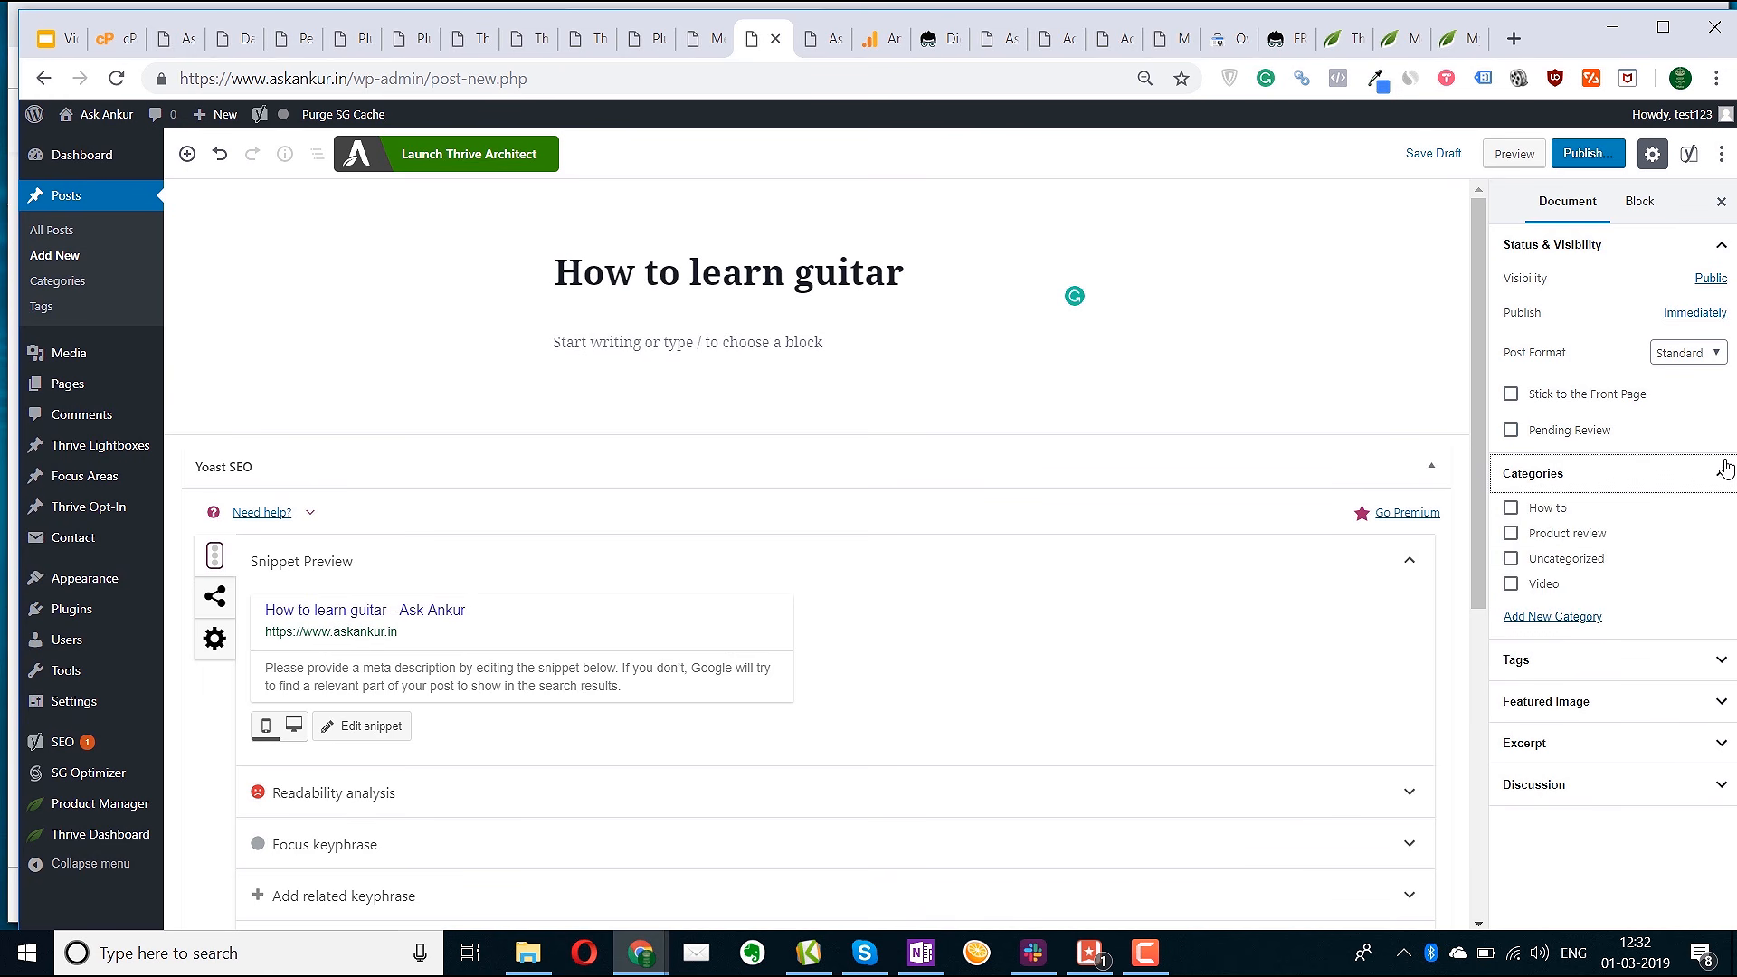
click(1532, 511)
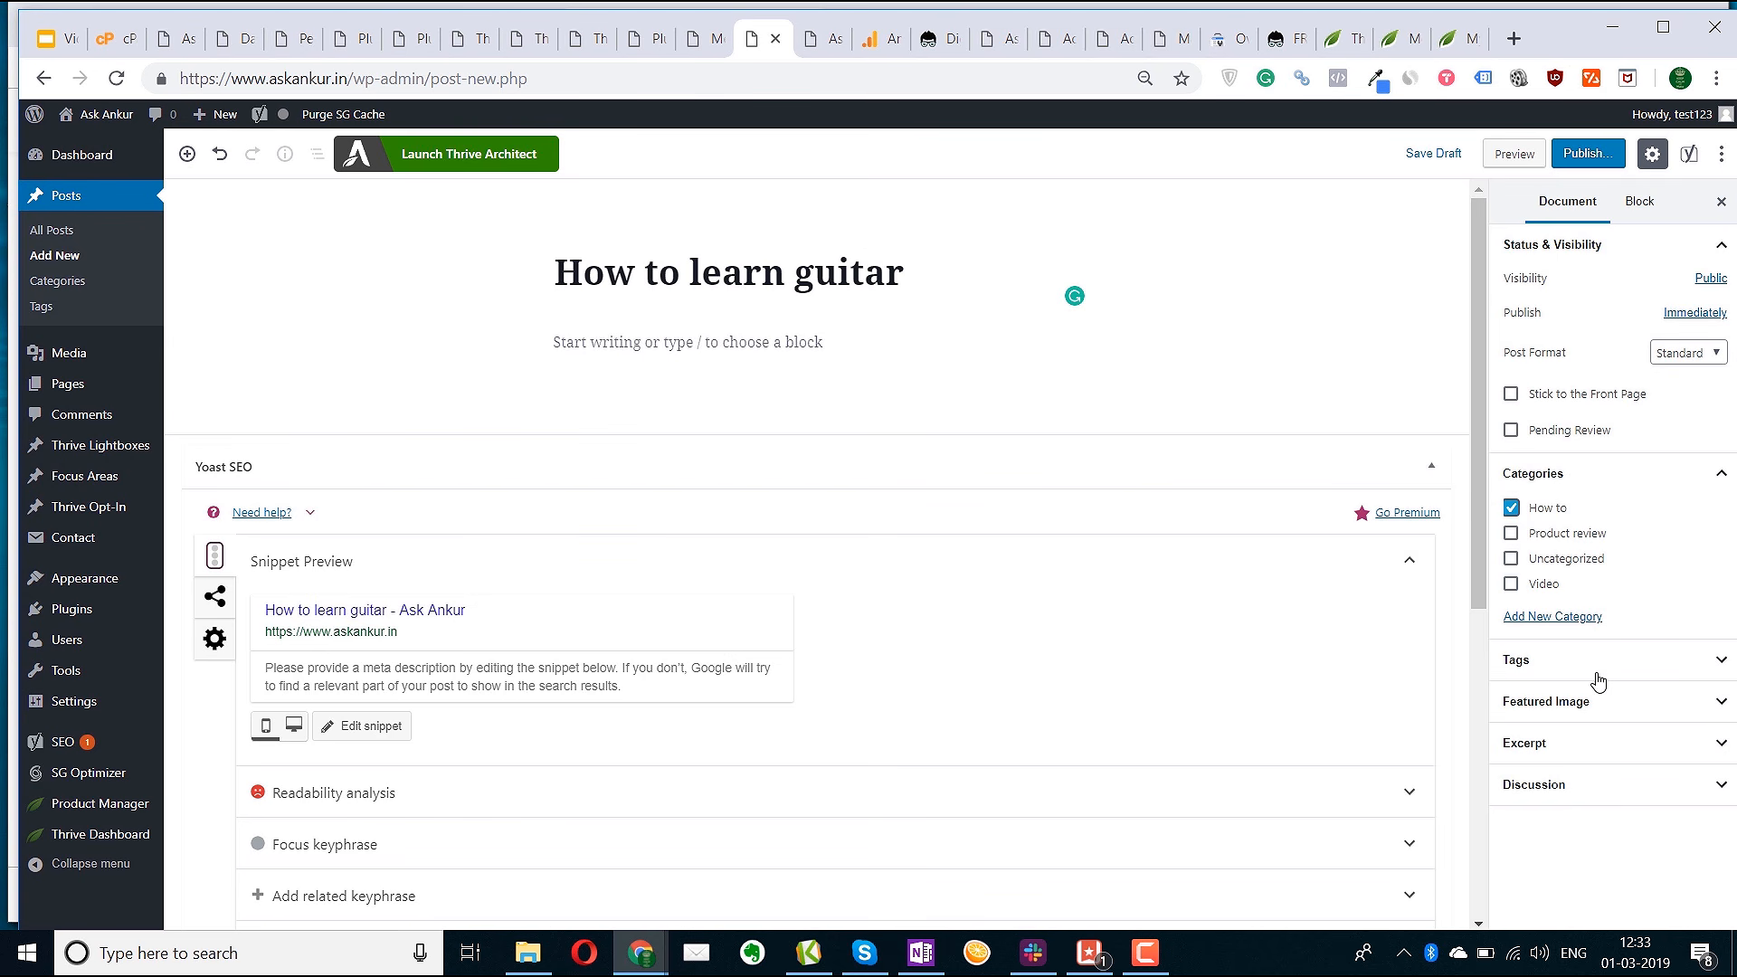
click(1546, 665)
click(1562, 724)
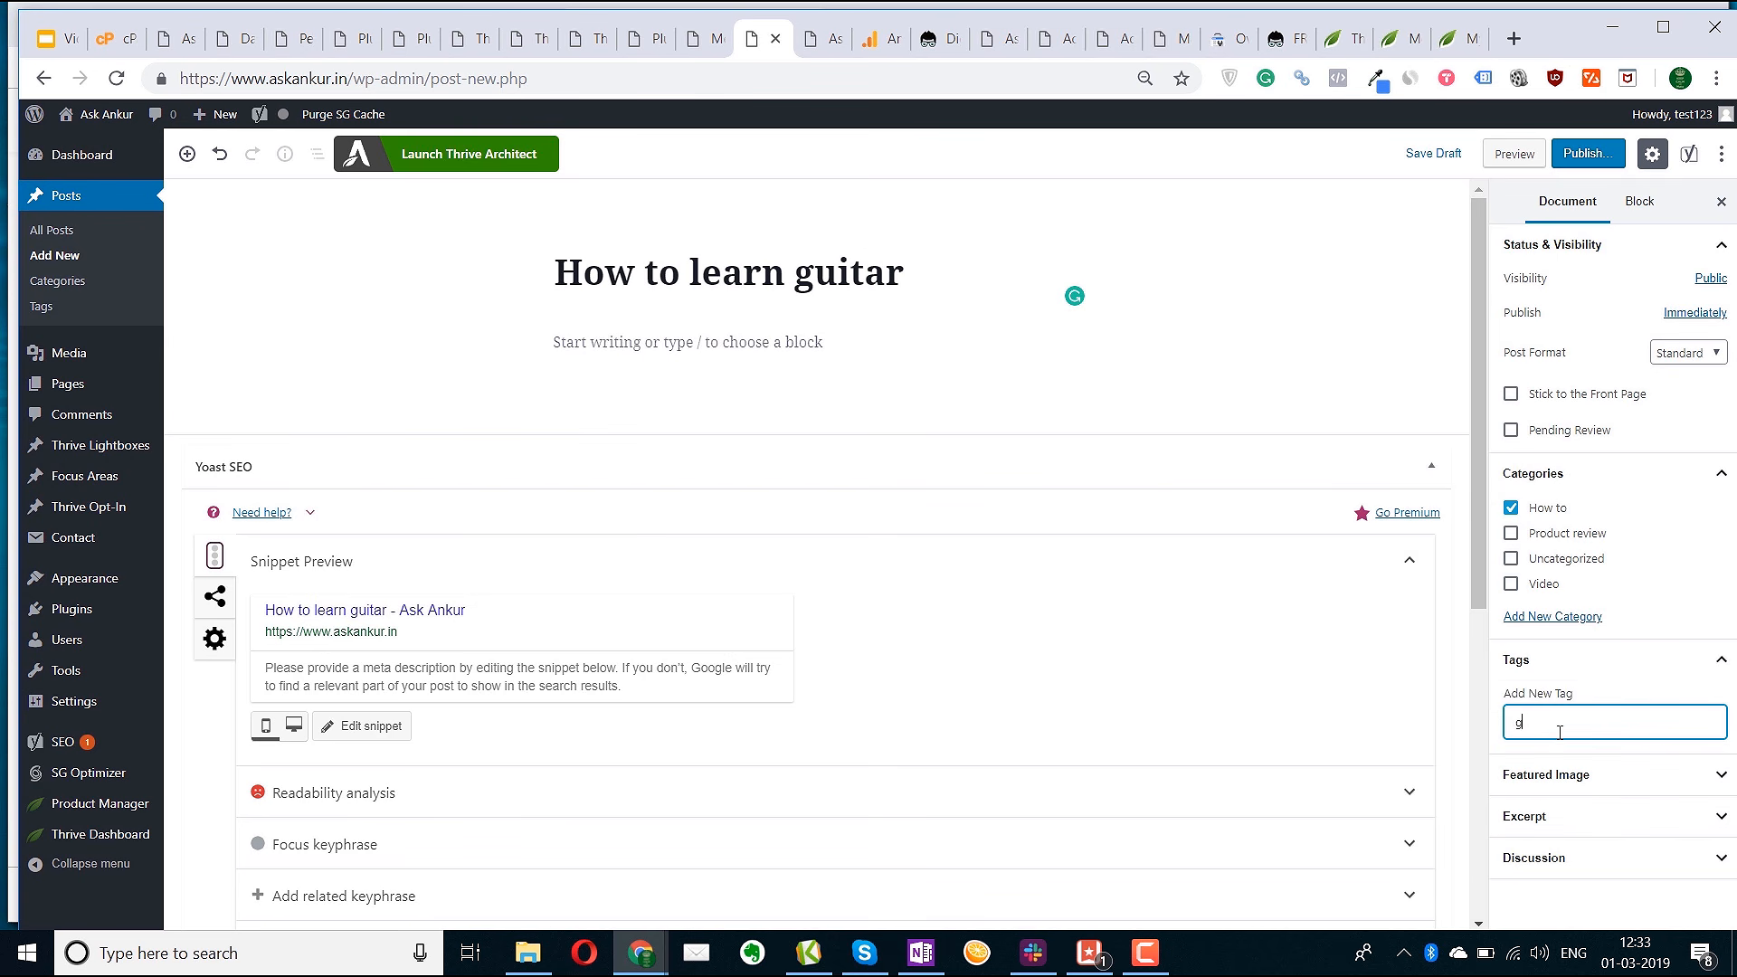
text(guitar)
key(Return)
text(learn)
key(Return)
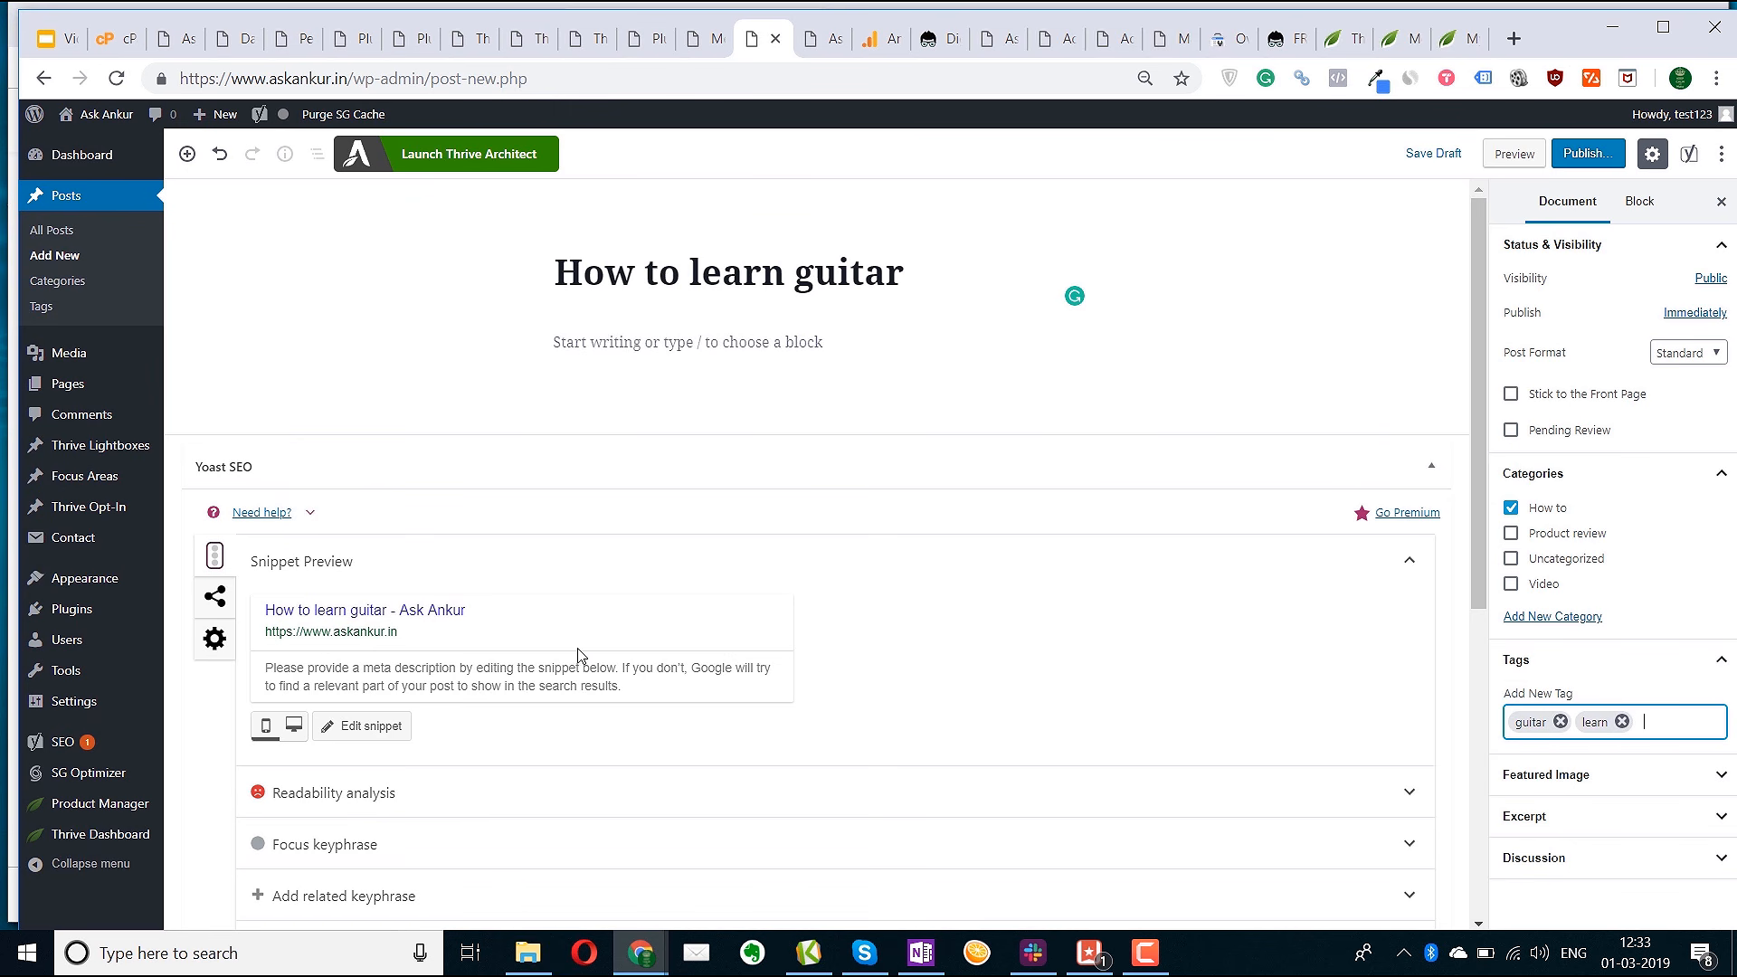
scroll(579, 652, down, 3)
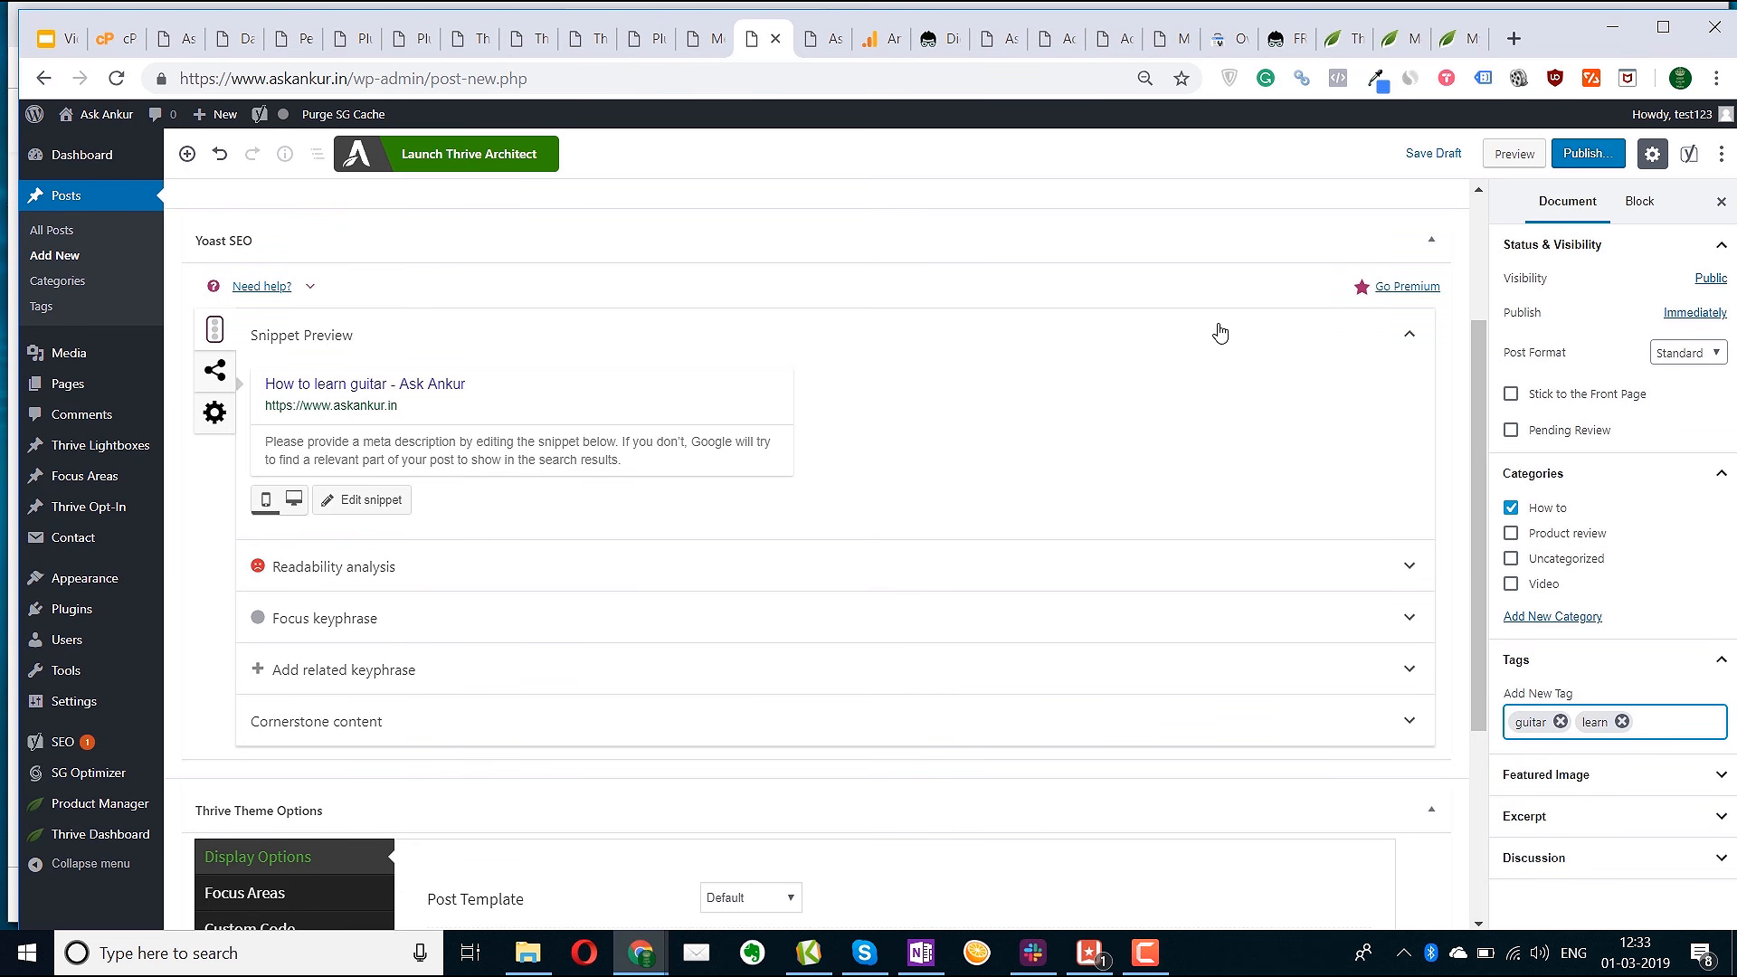
Replace the Yoast separator and site title so the SEO title ends with ': Learn guitar in 10 days (2019)'
click(343, 394)
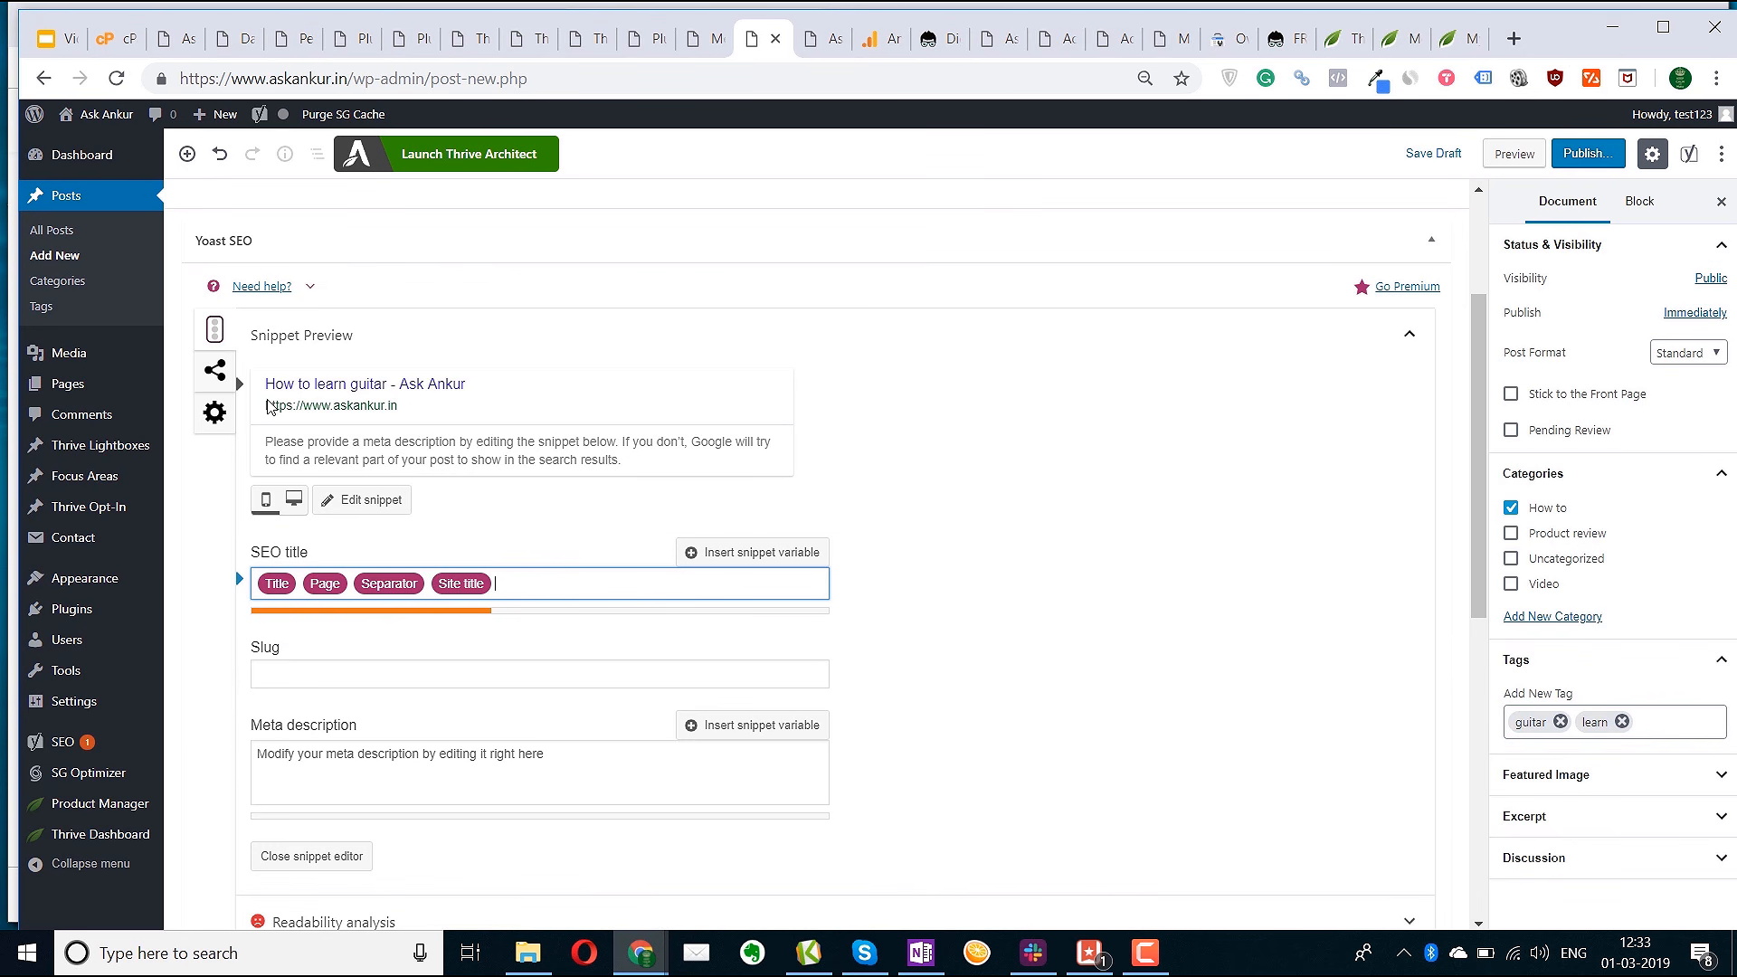
key(ctrl+a)
click(555, 581)
key(BackSpace)
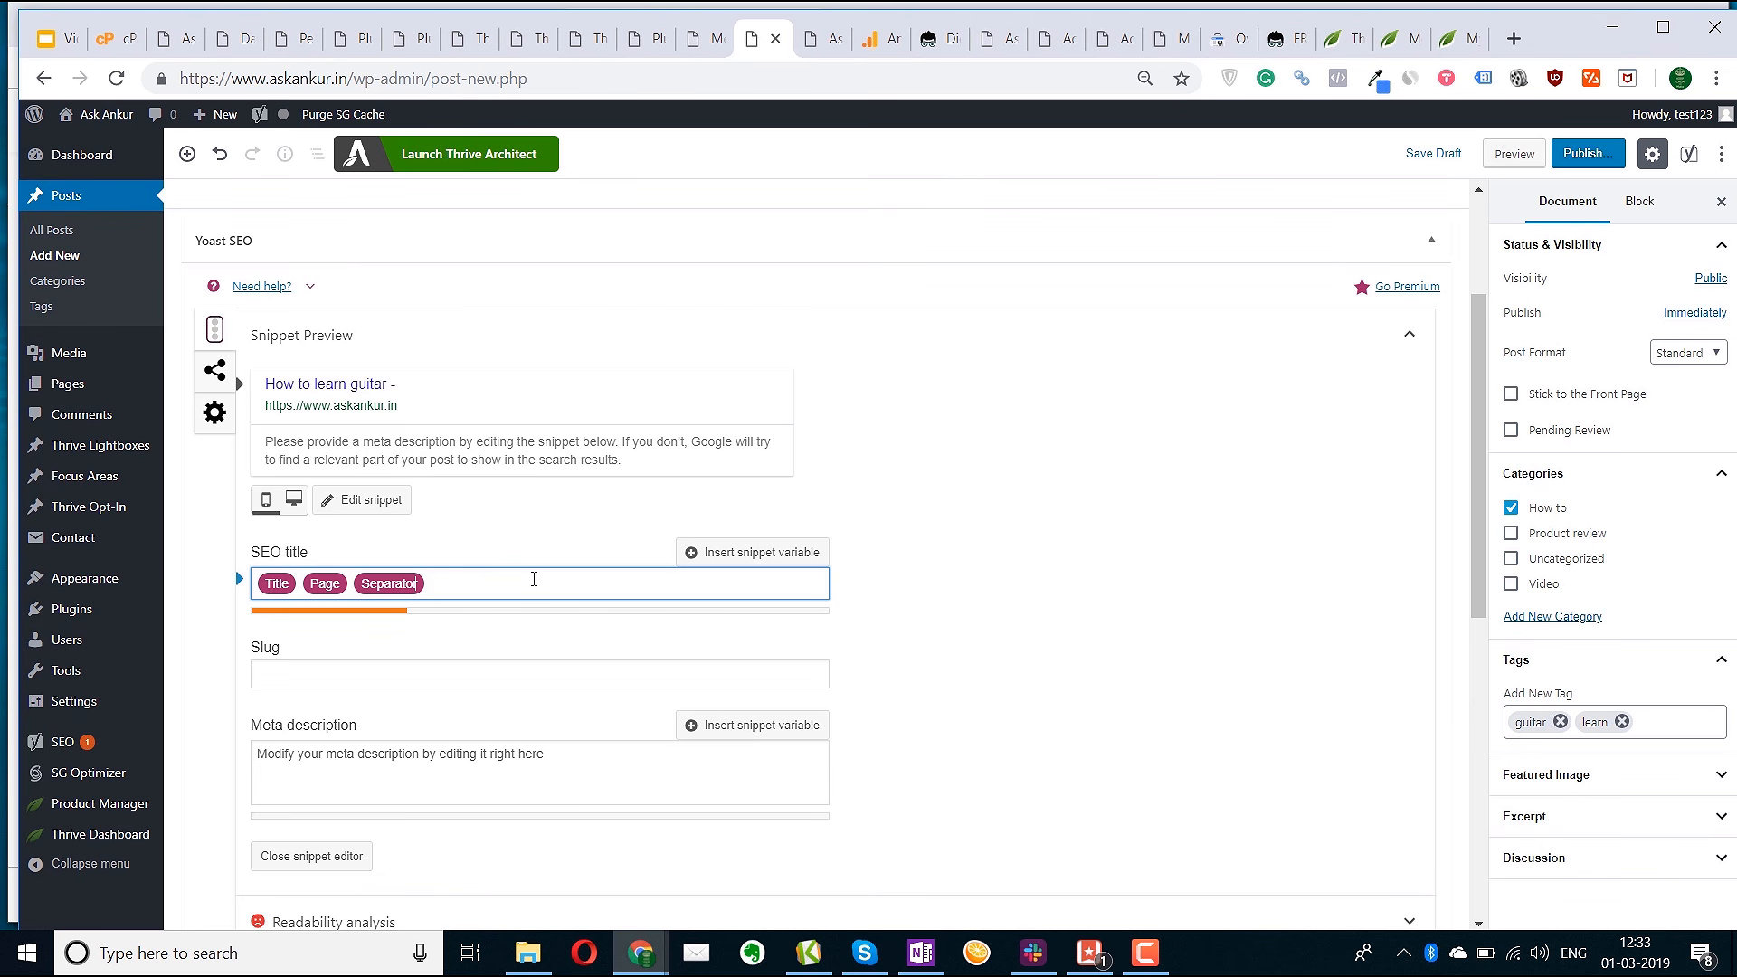
key(BackSpace)
text(: Learn guitar in 10 days (201)
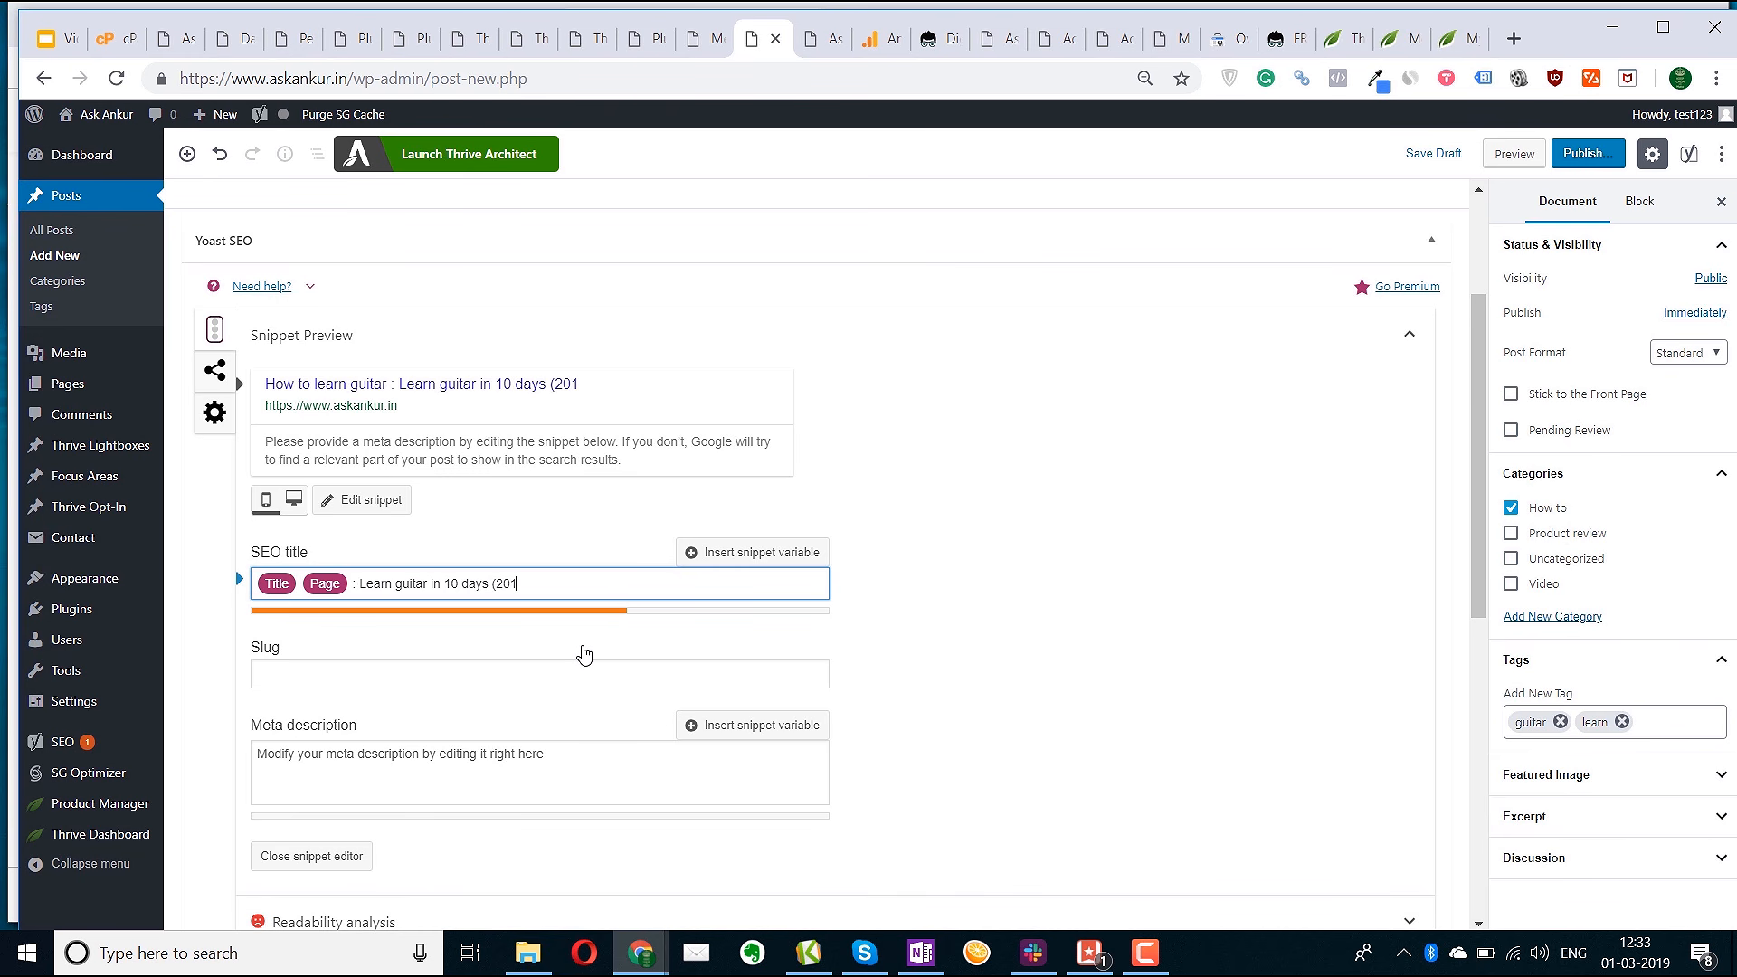
text(9))
Write a meta description on playing guitar like a professional, step by step, and save the draft
click(409, 771)
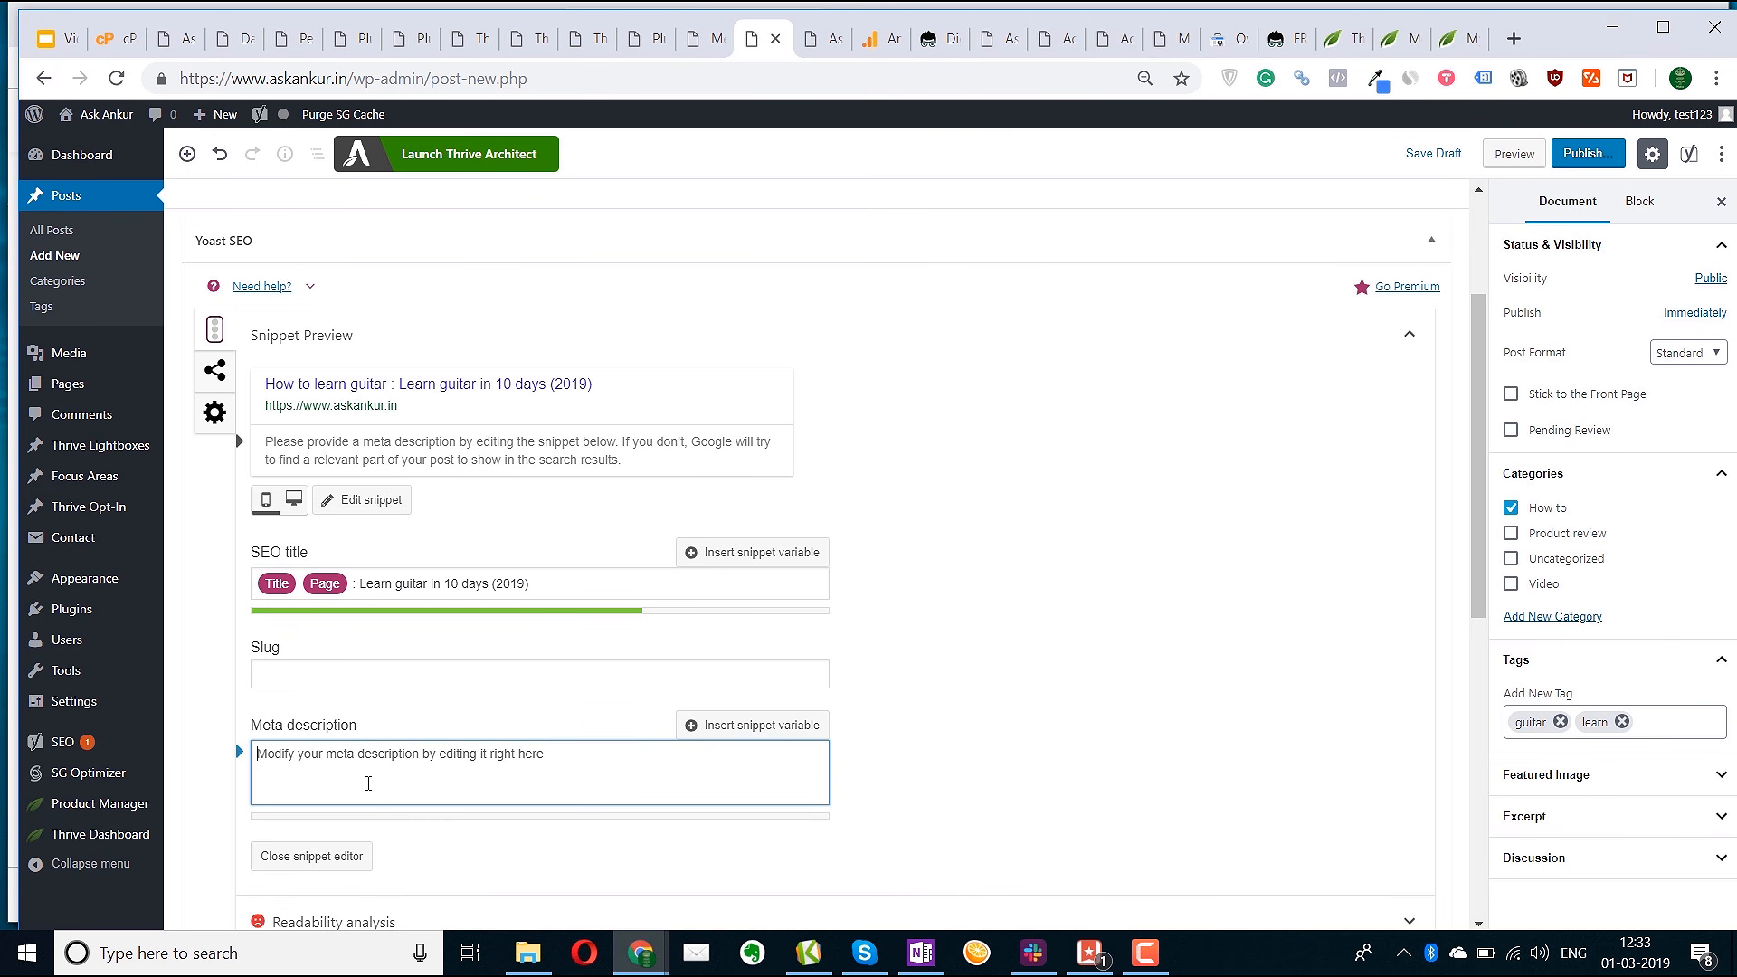
scroll(691, 690, down, 1)
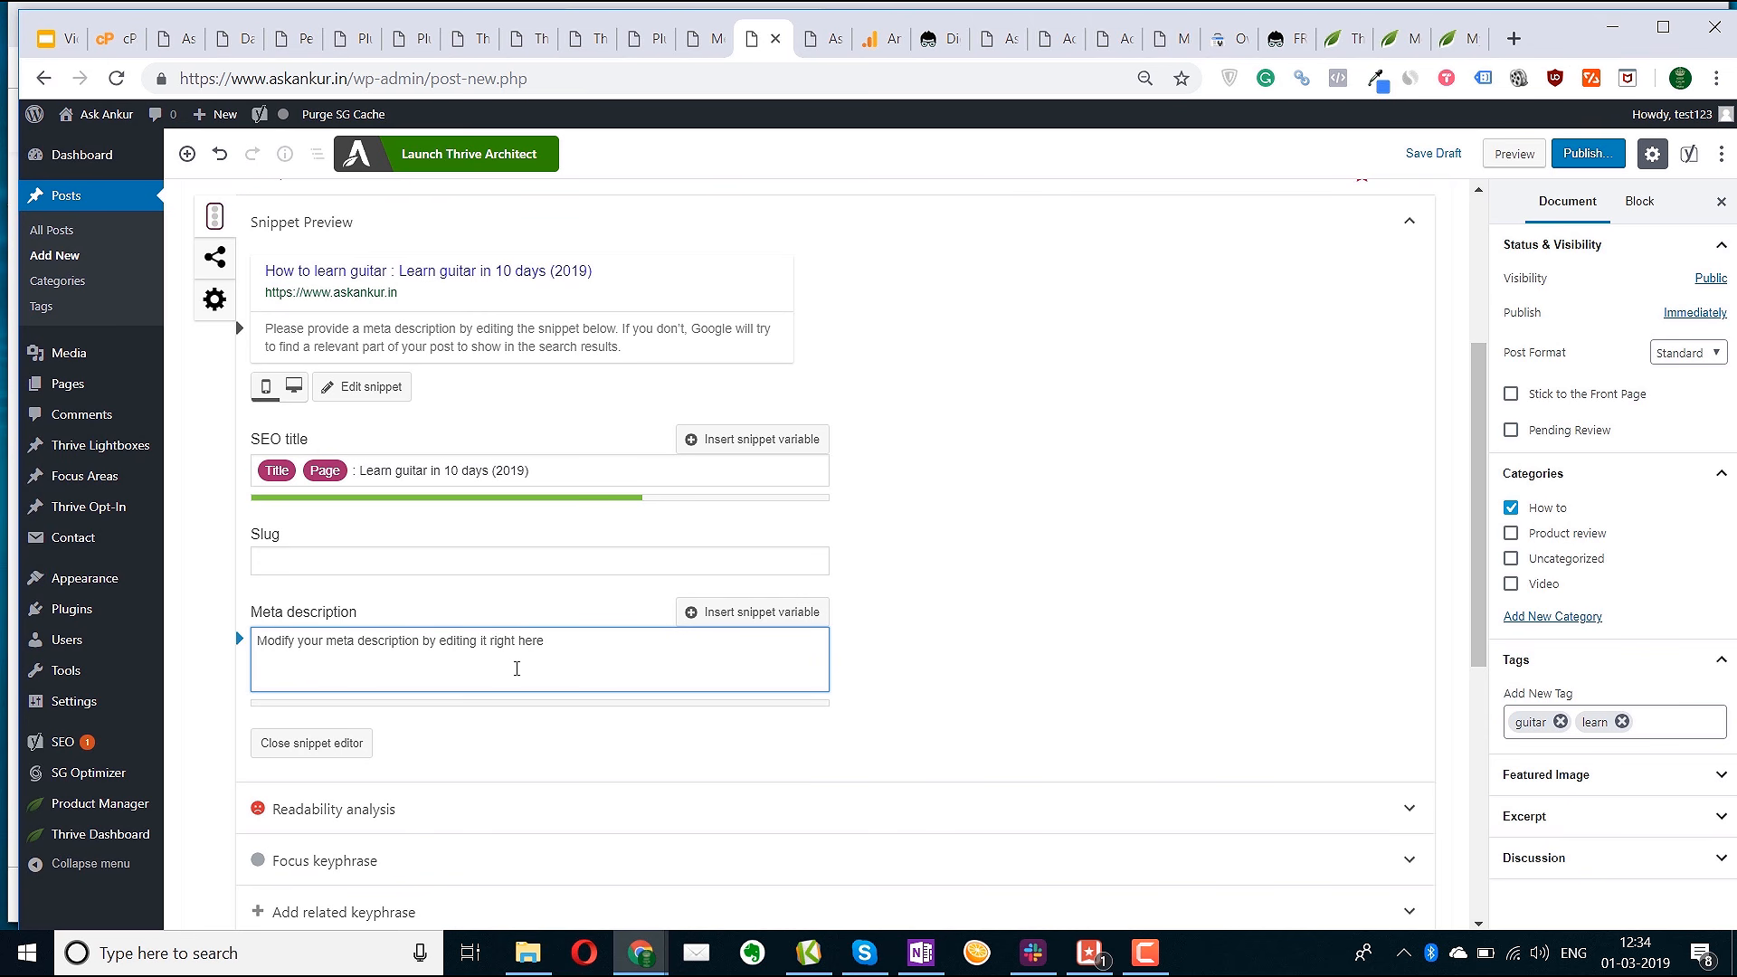
text(I)
key(BackSpace)
text(In this article)
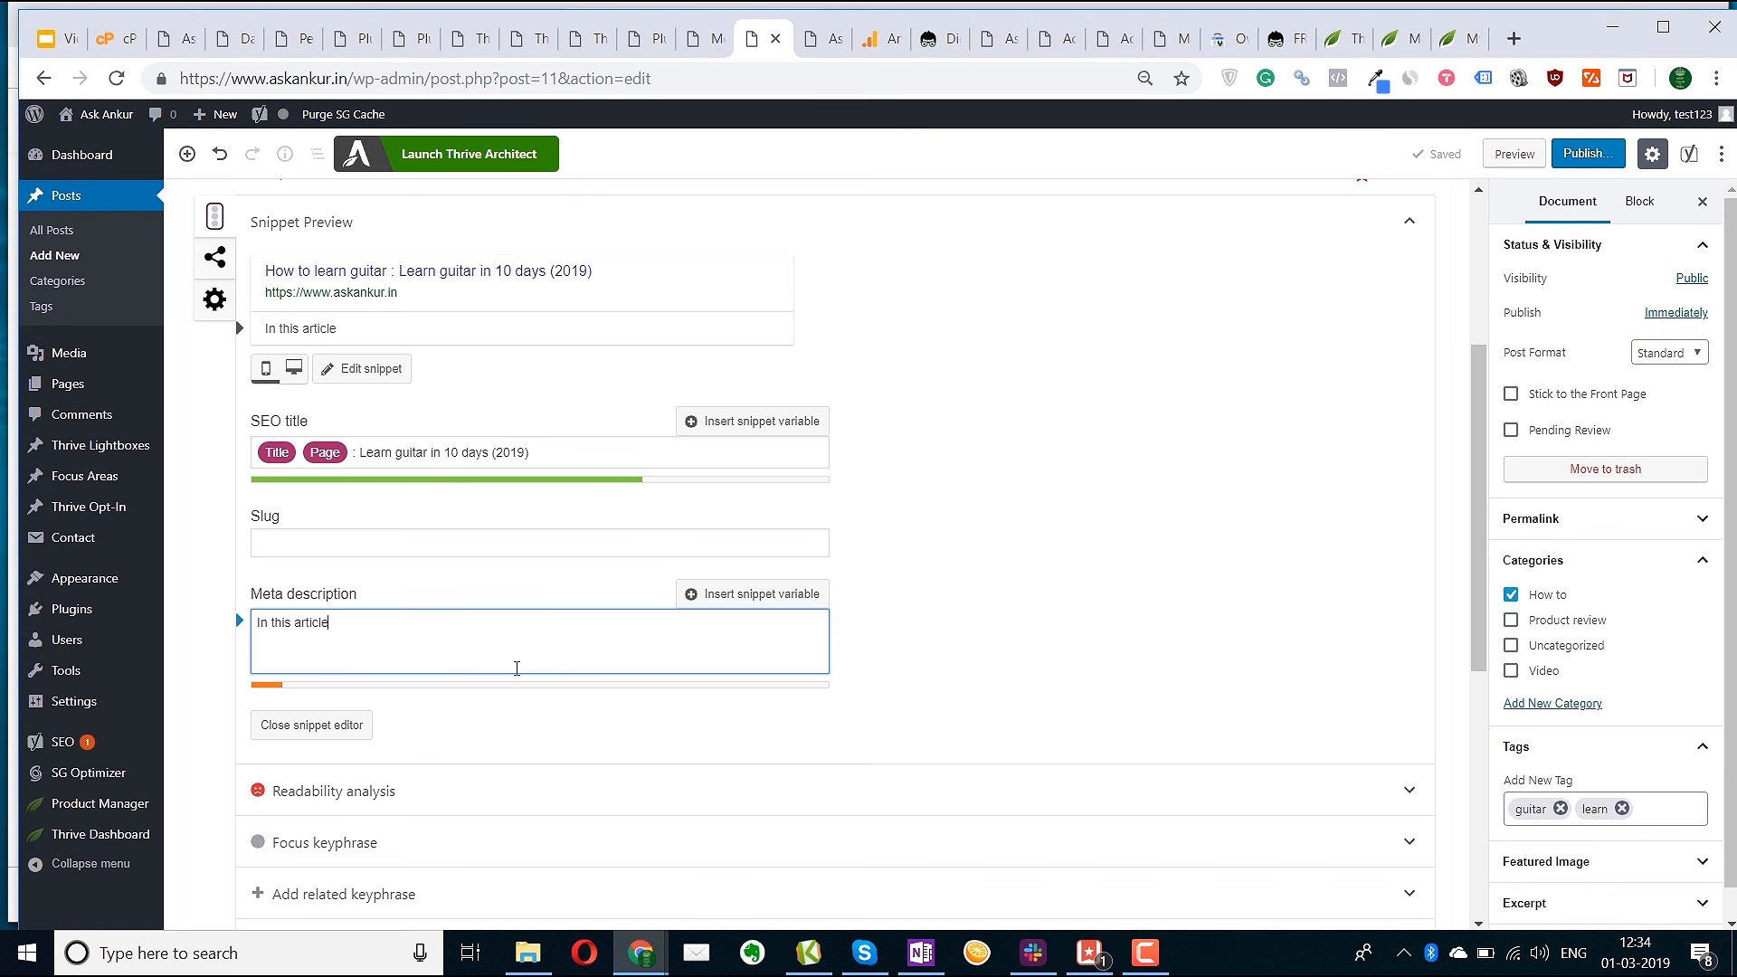
text( i comprehensively cover)
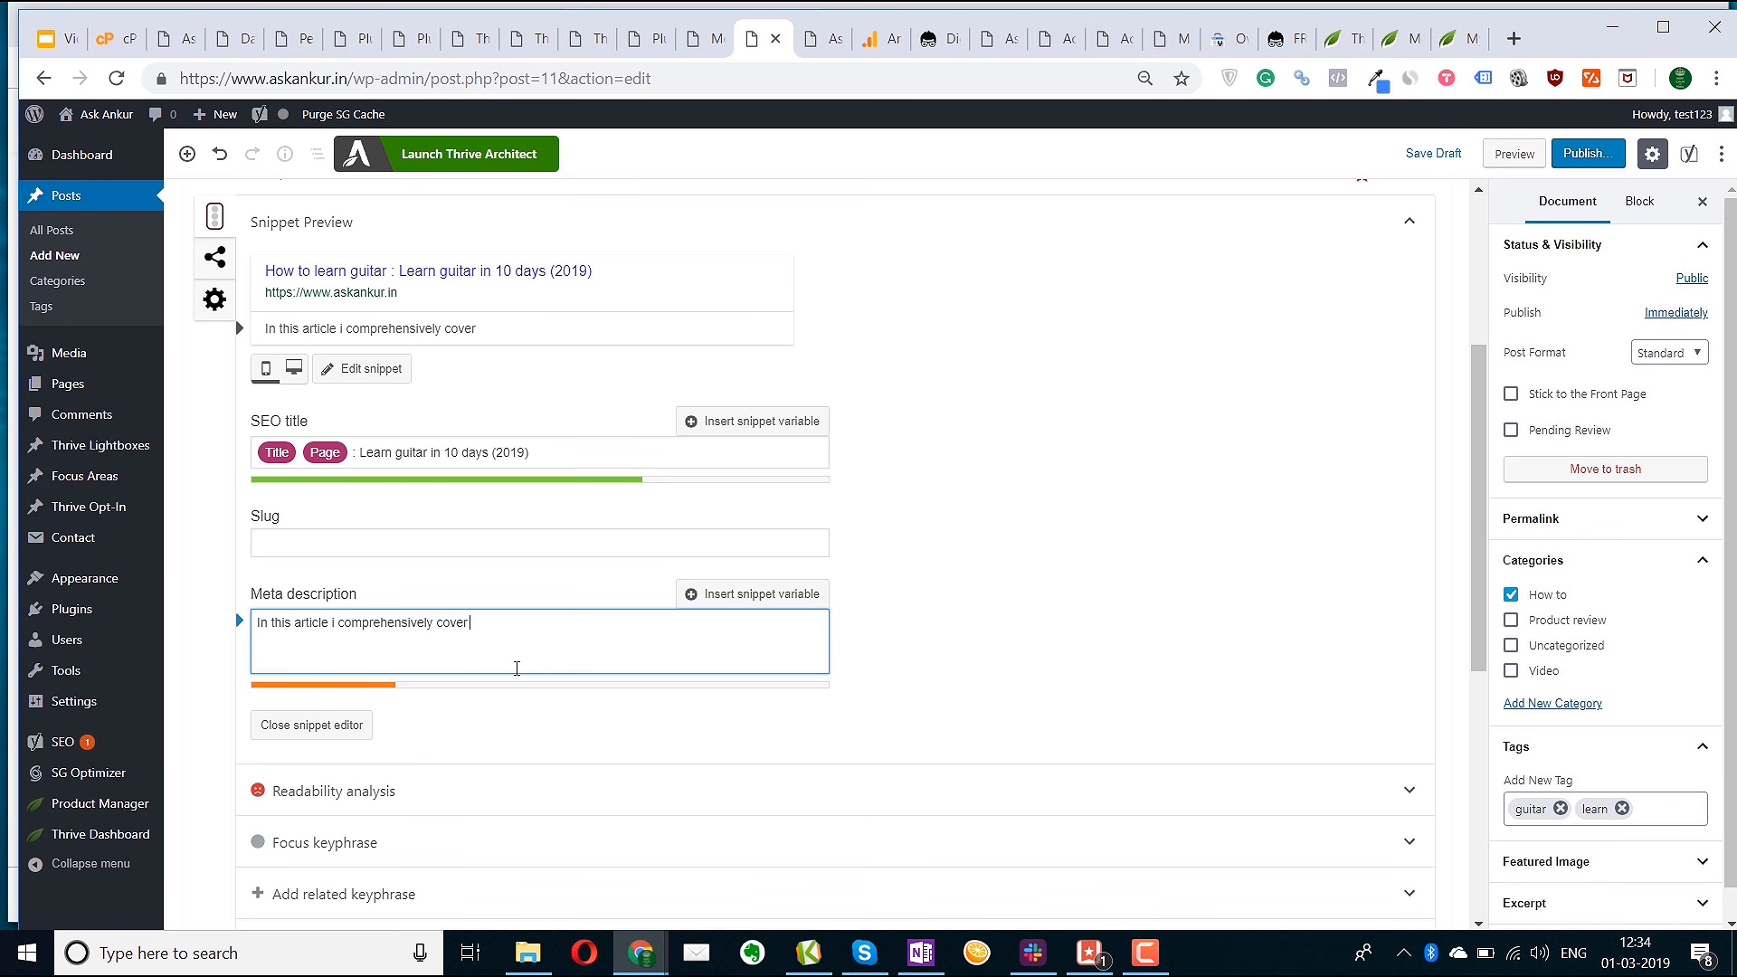
text( (in a wtep)
key(BackSpace)
key(BackSpace)
key(BackSpace)
key(BackSpace)
text(step b7u)
text( step)
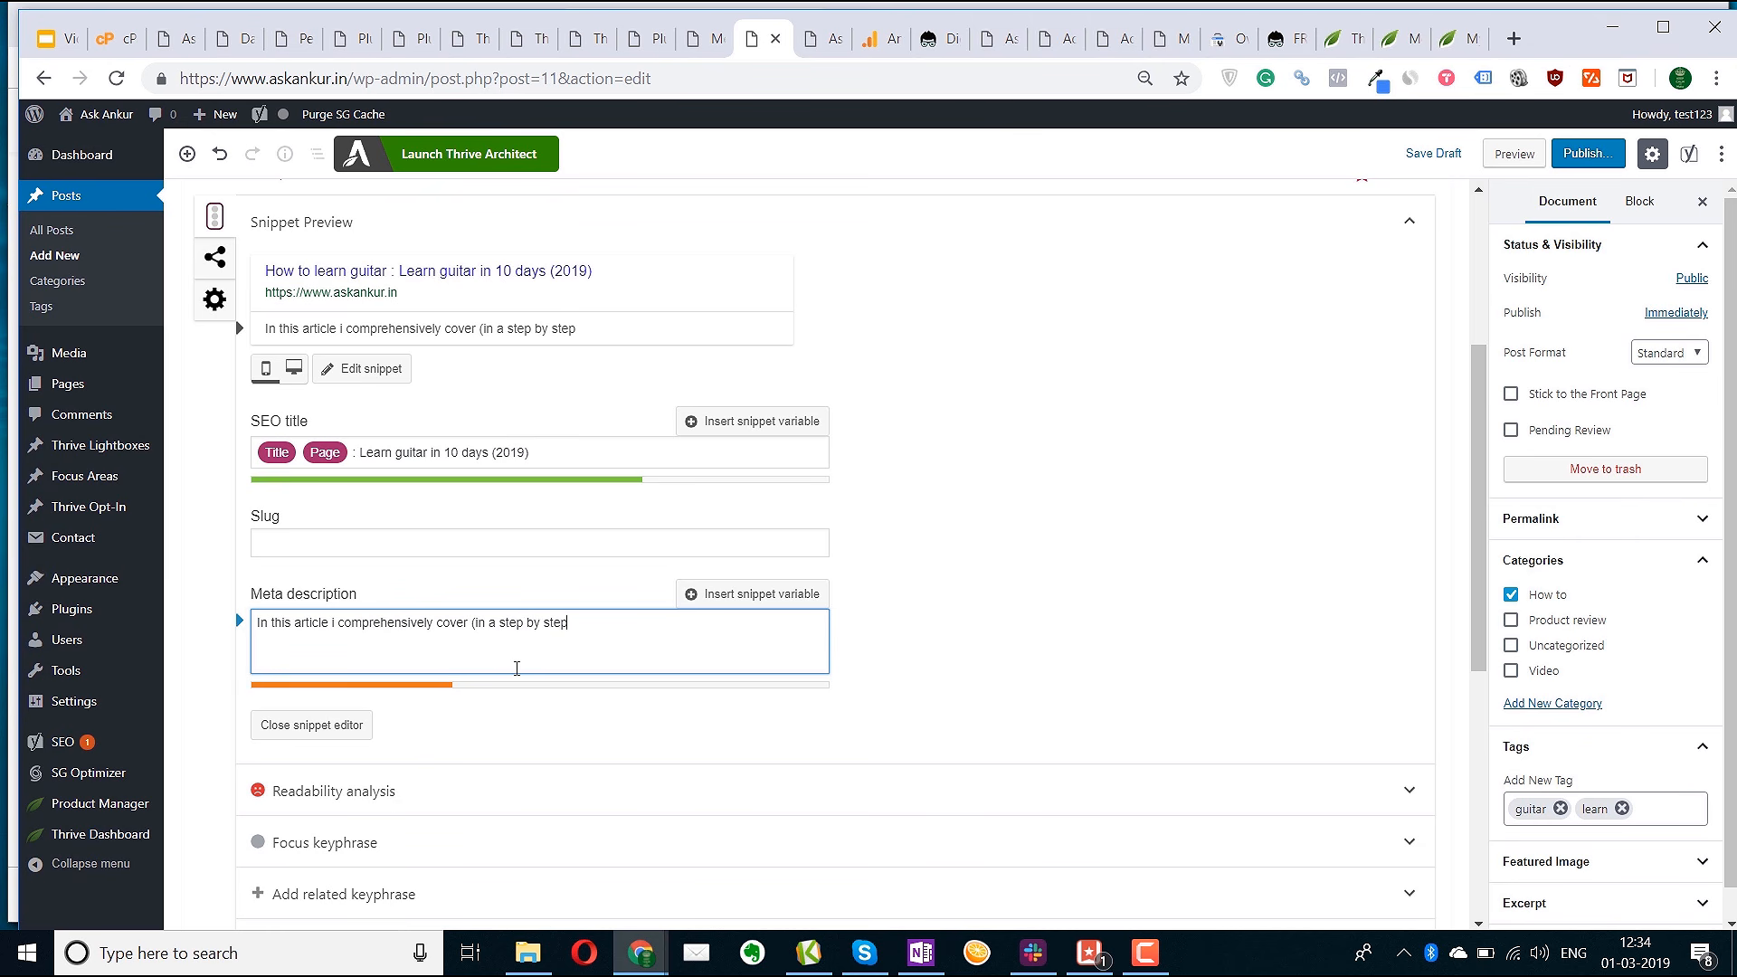
text( manner) how to ply guitar like a)
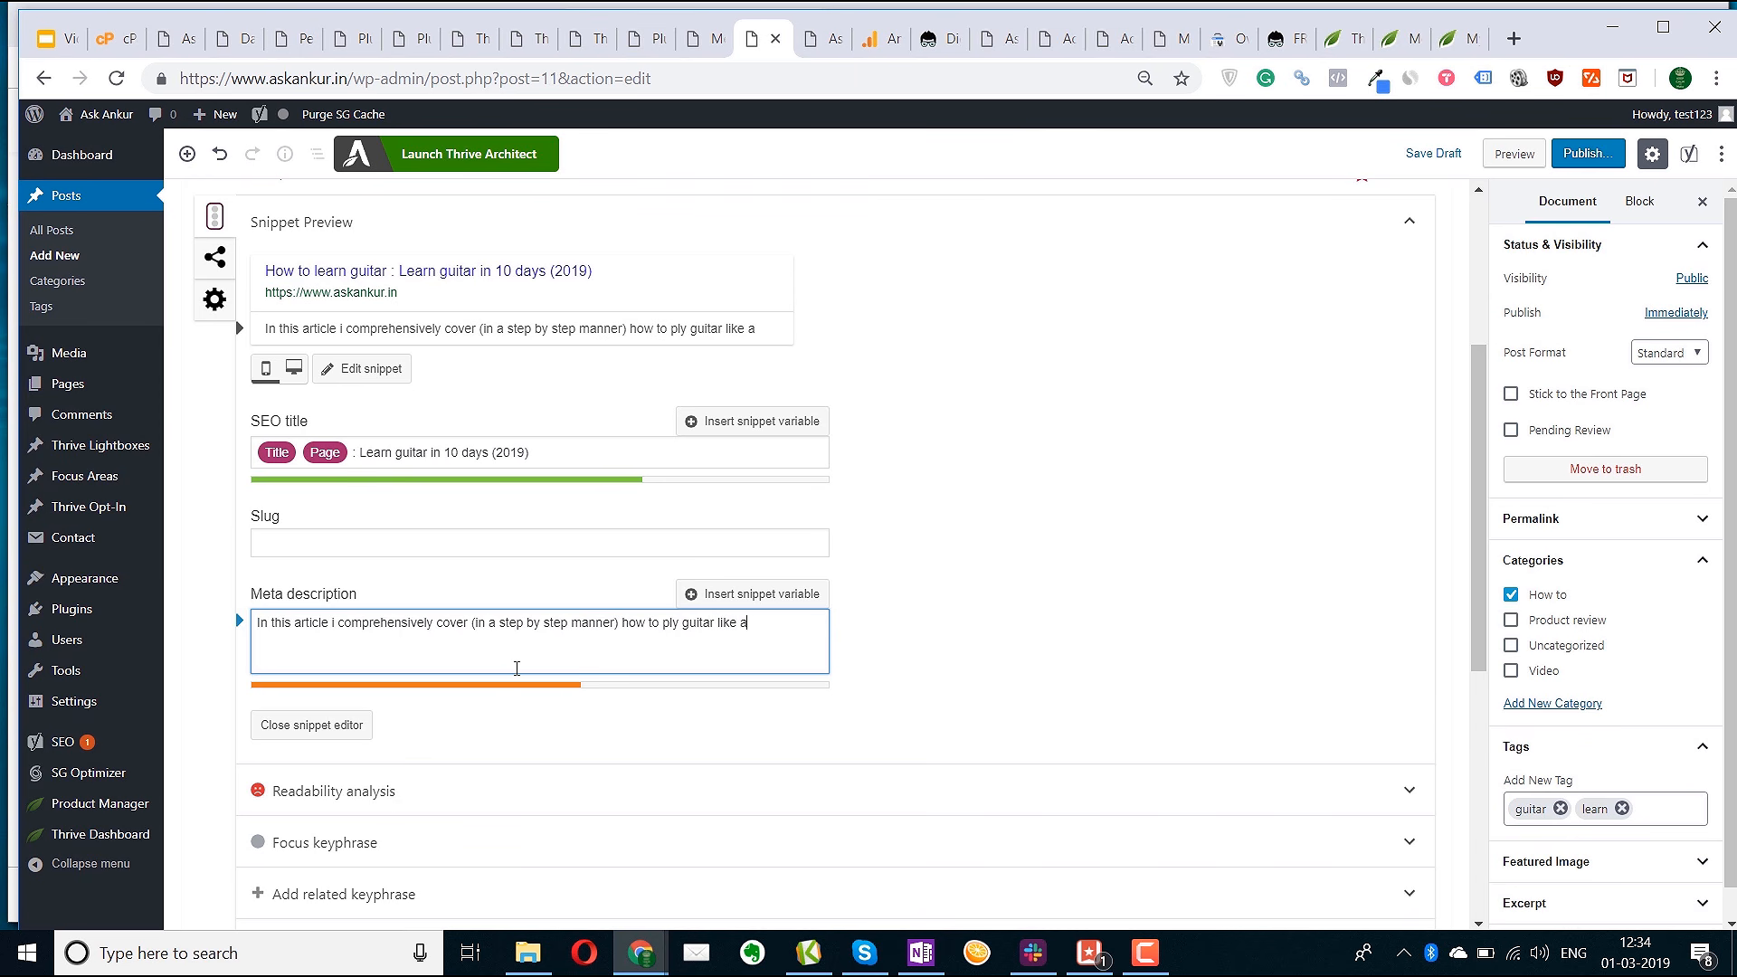
text( professional.)
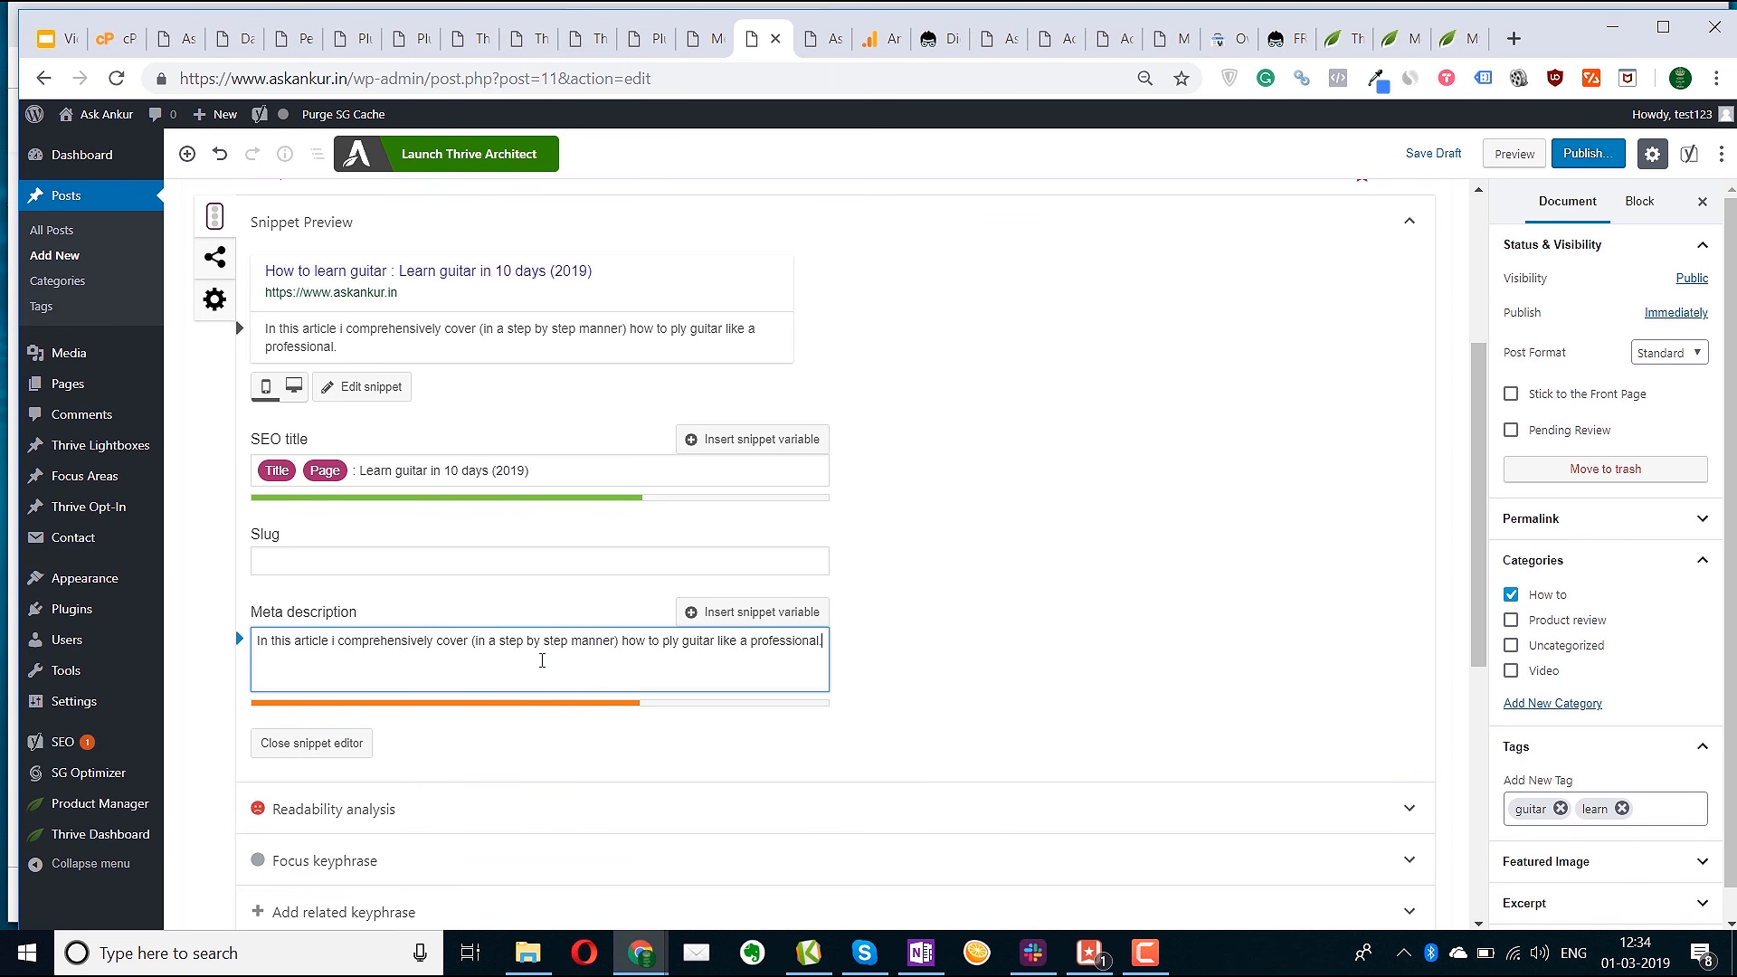
scroll(1300, 633, up, 4)
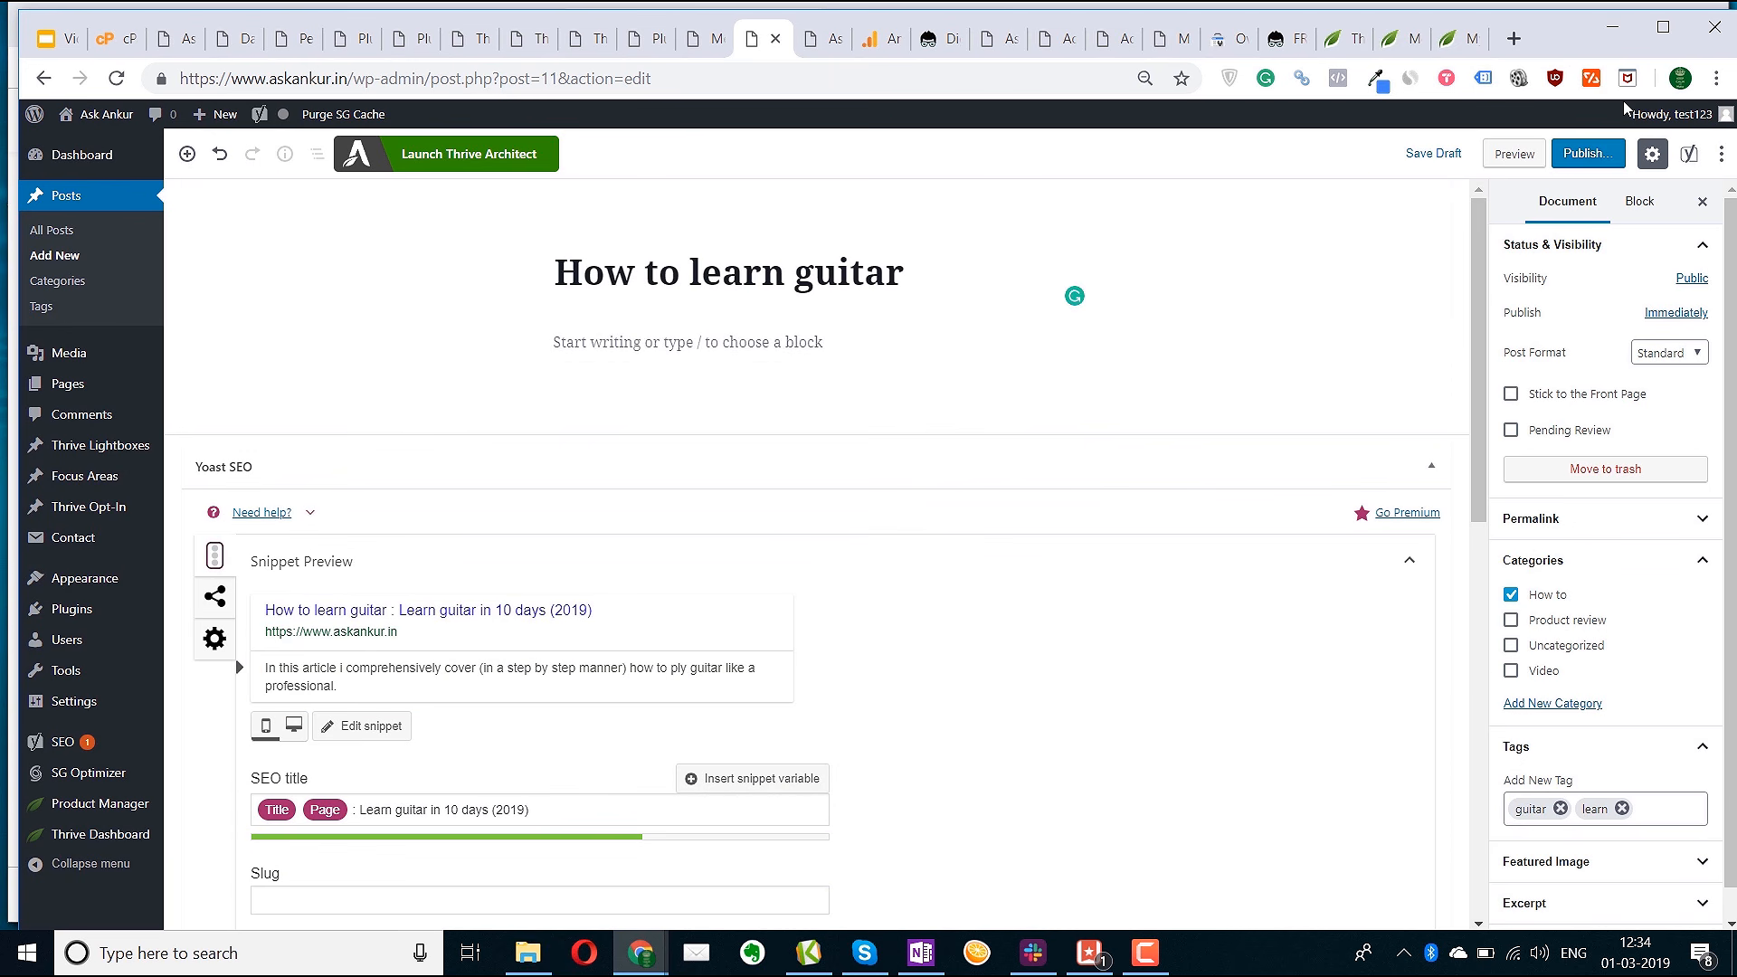
click(1431, 156)
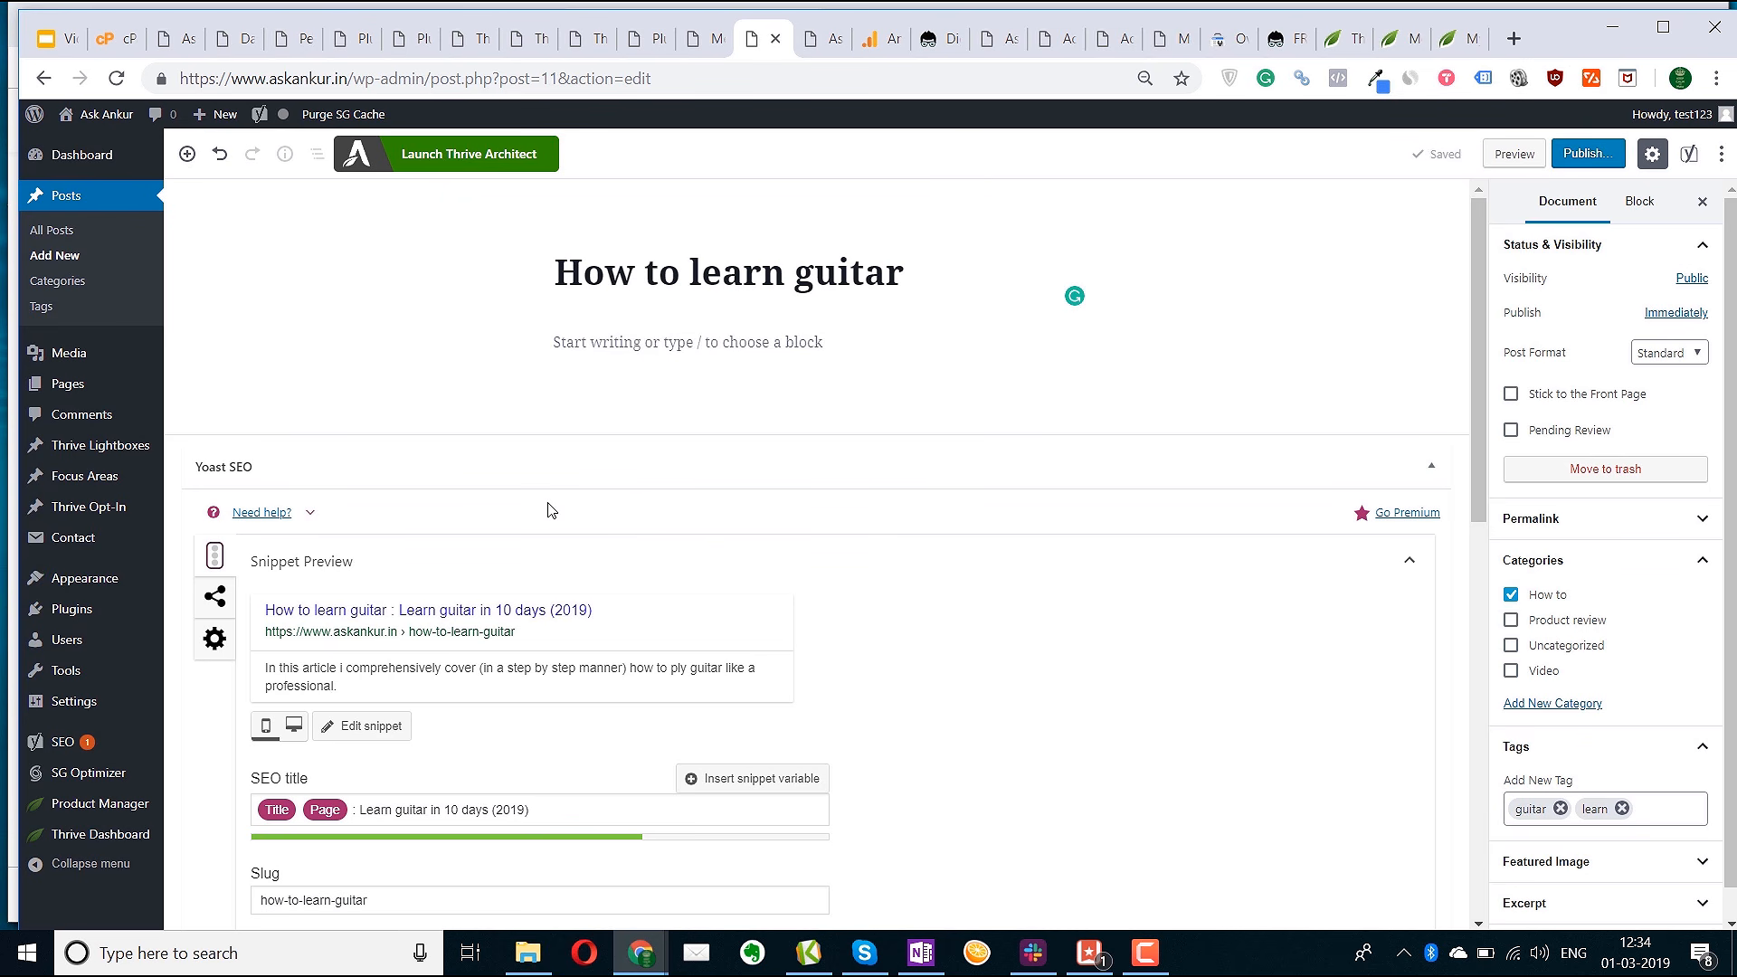
Launch Thrive Architect for the guitar post in its own tab, then return to the post editor
click(470, 166)
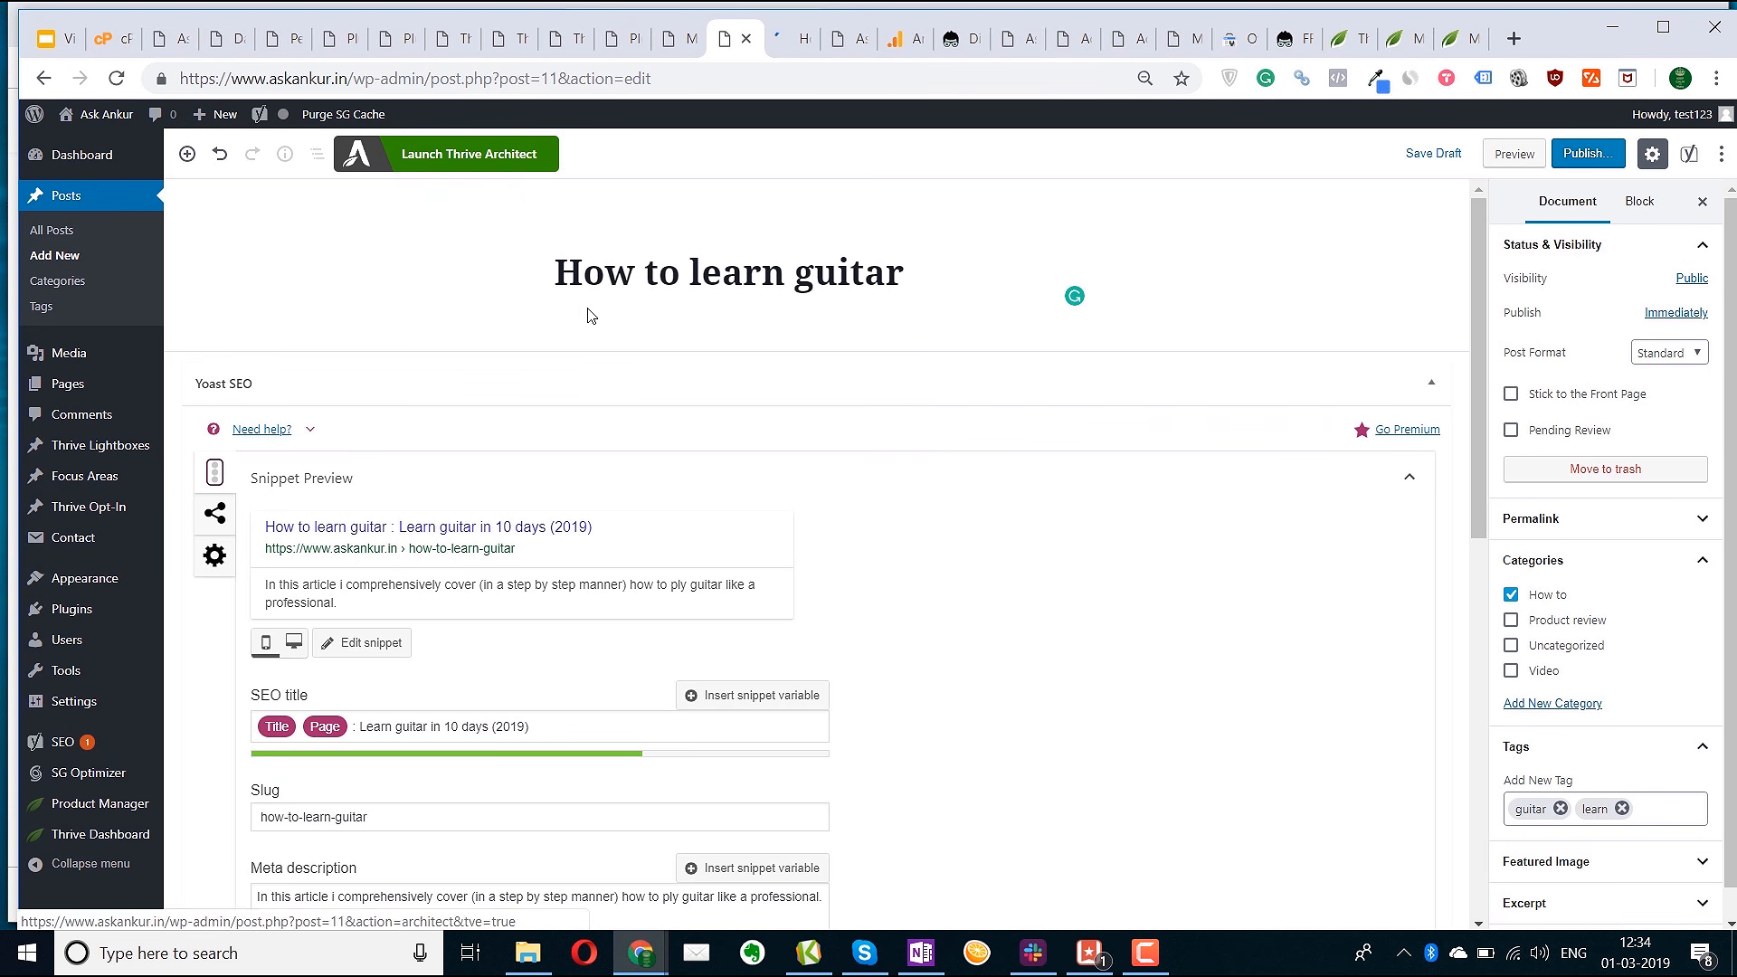
click(783, 53)
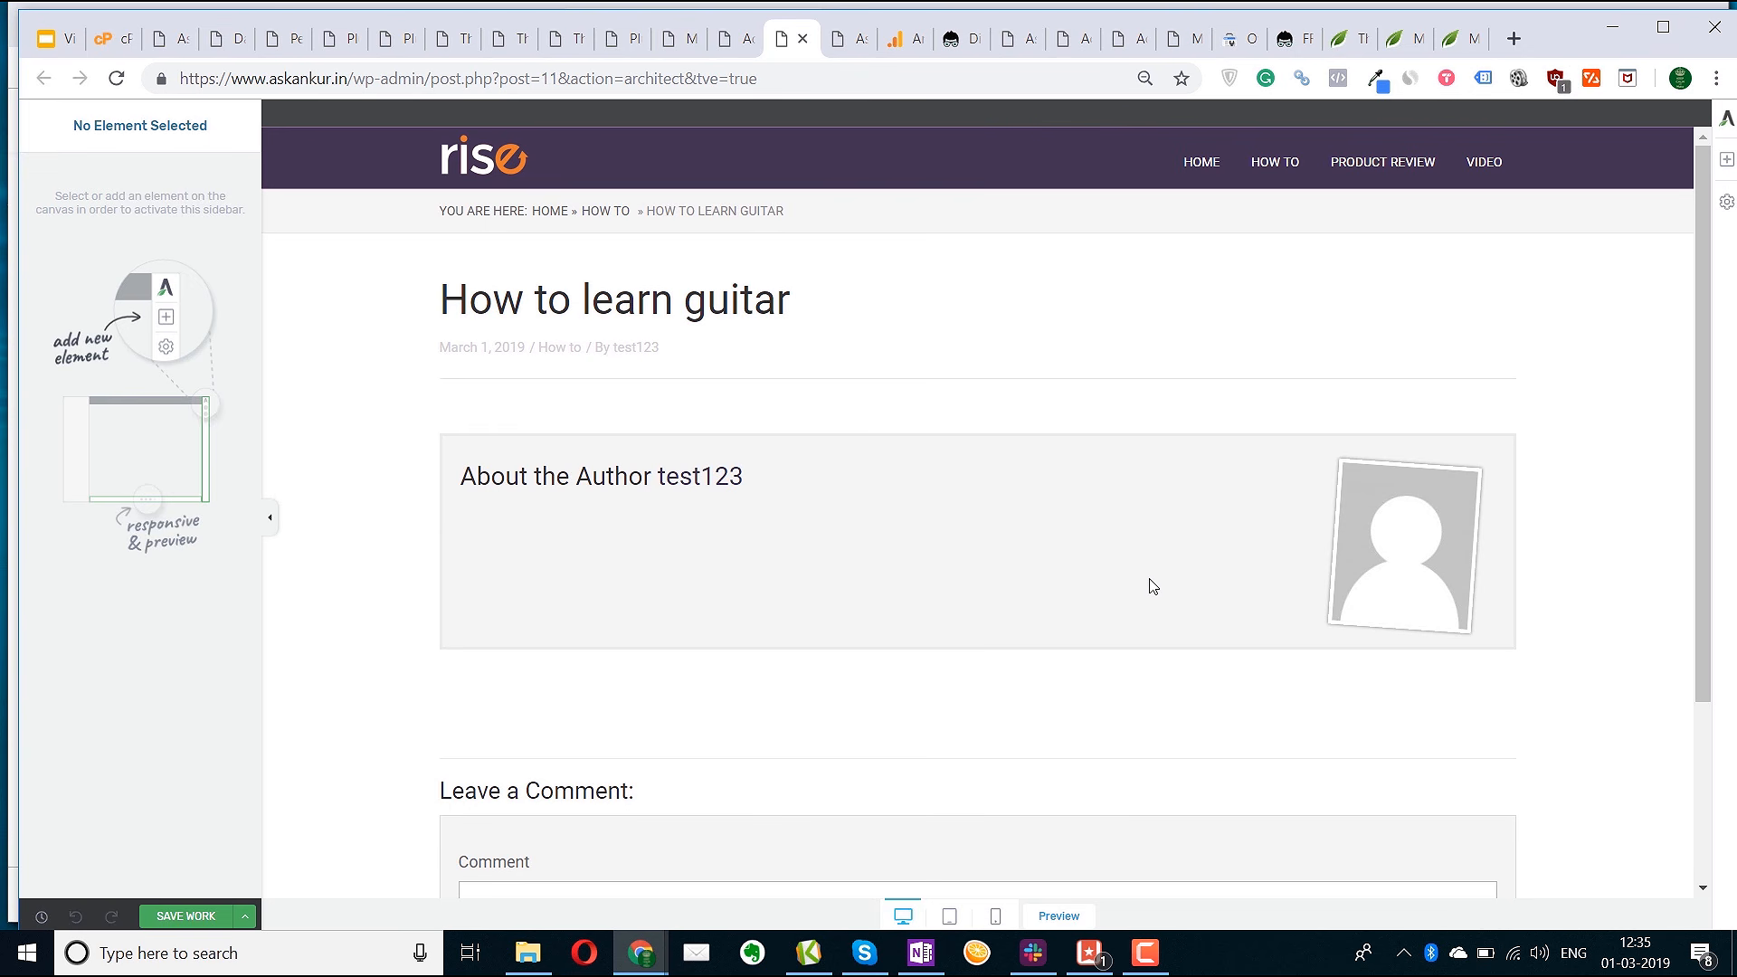
click(734, 38)
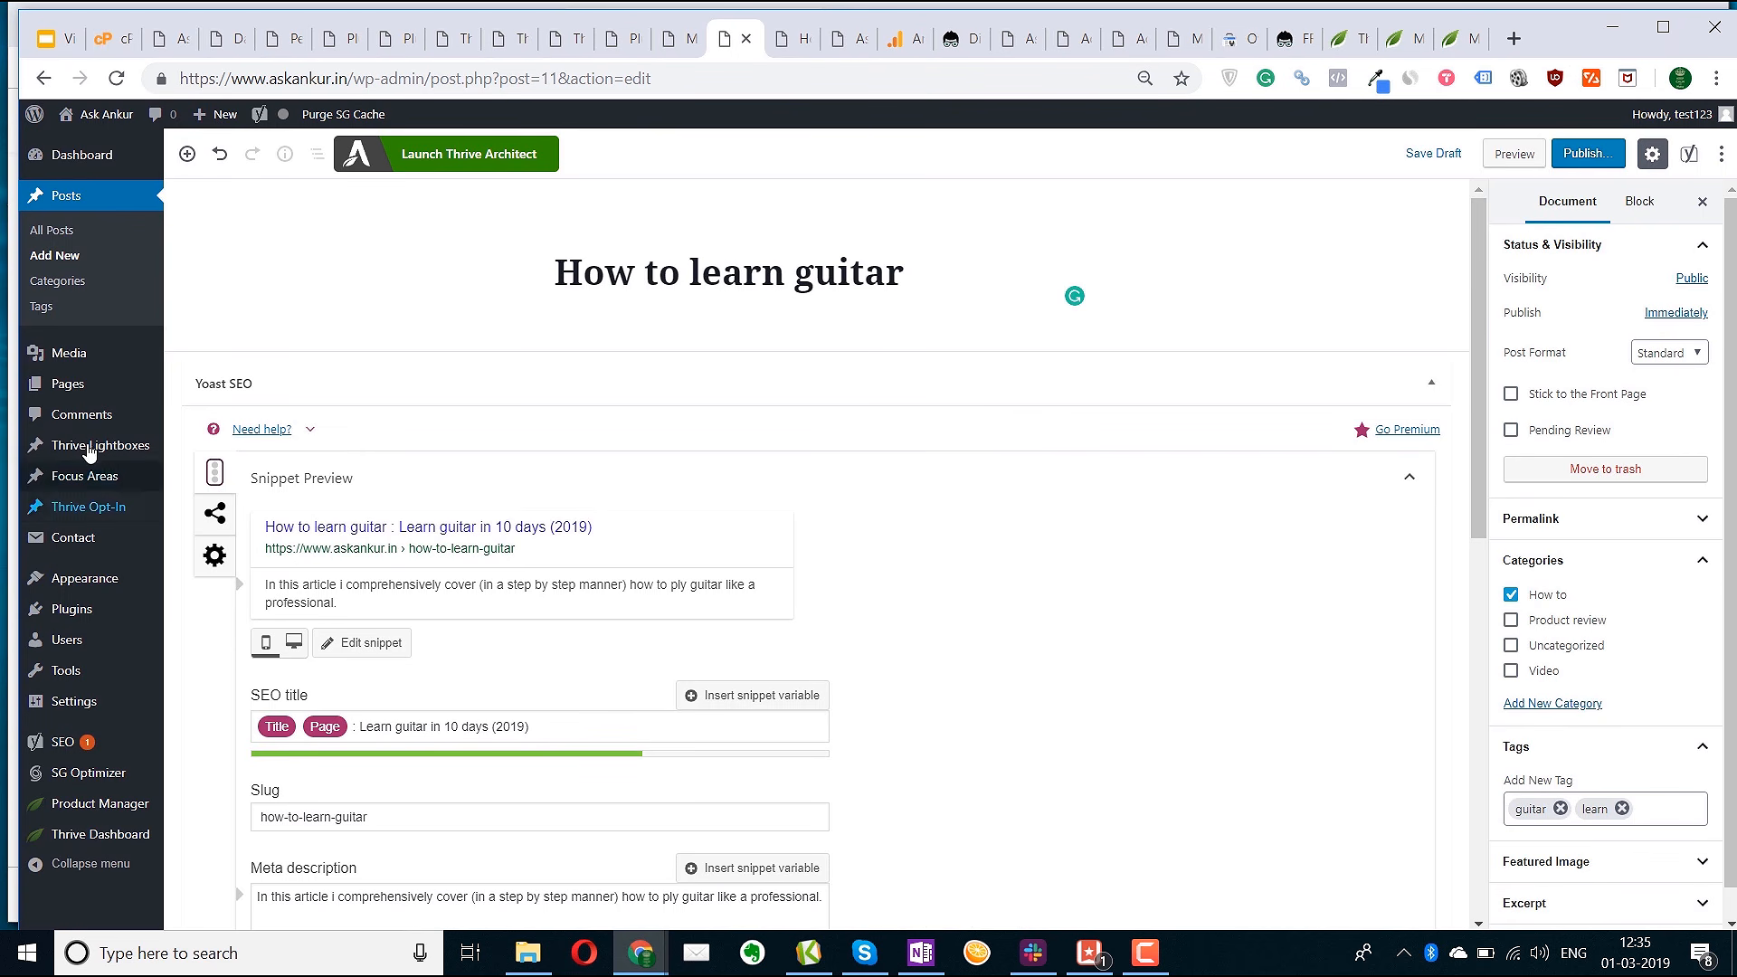
Bring up Your Profile in a new tab and look over the name and Biographical Info fields
mouse_move(68, 640)
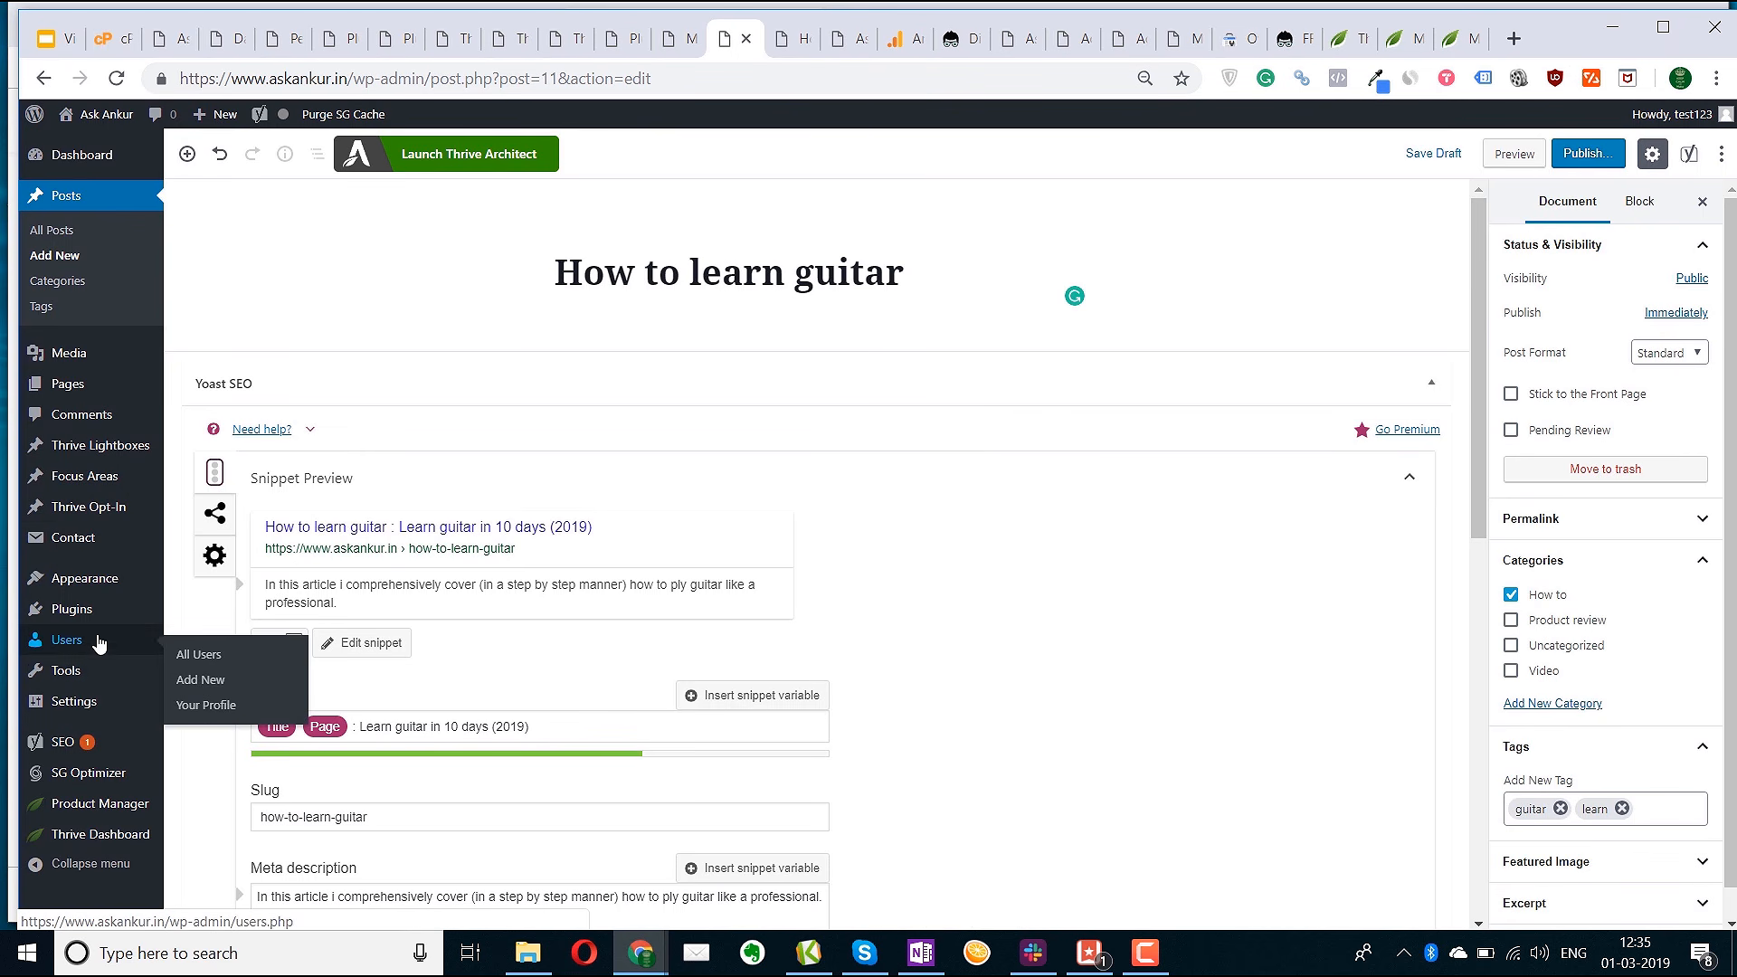
middle_click(205, 710)
click(805, 38)
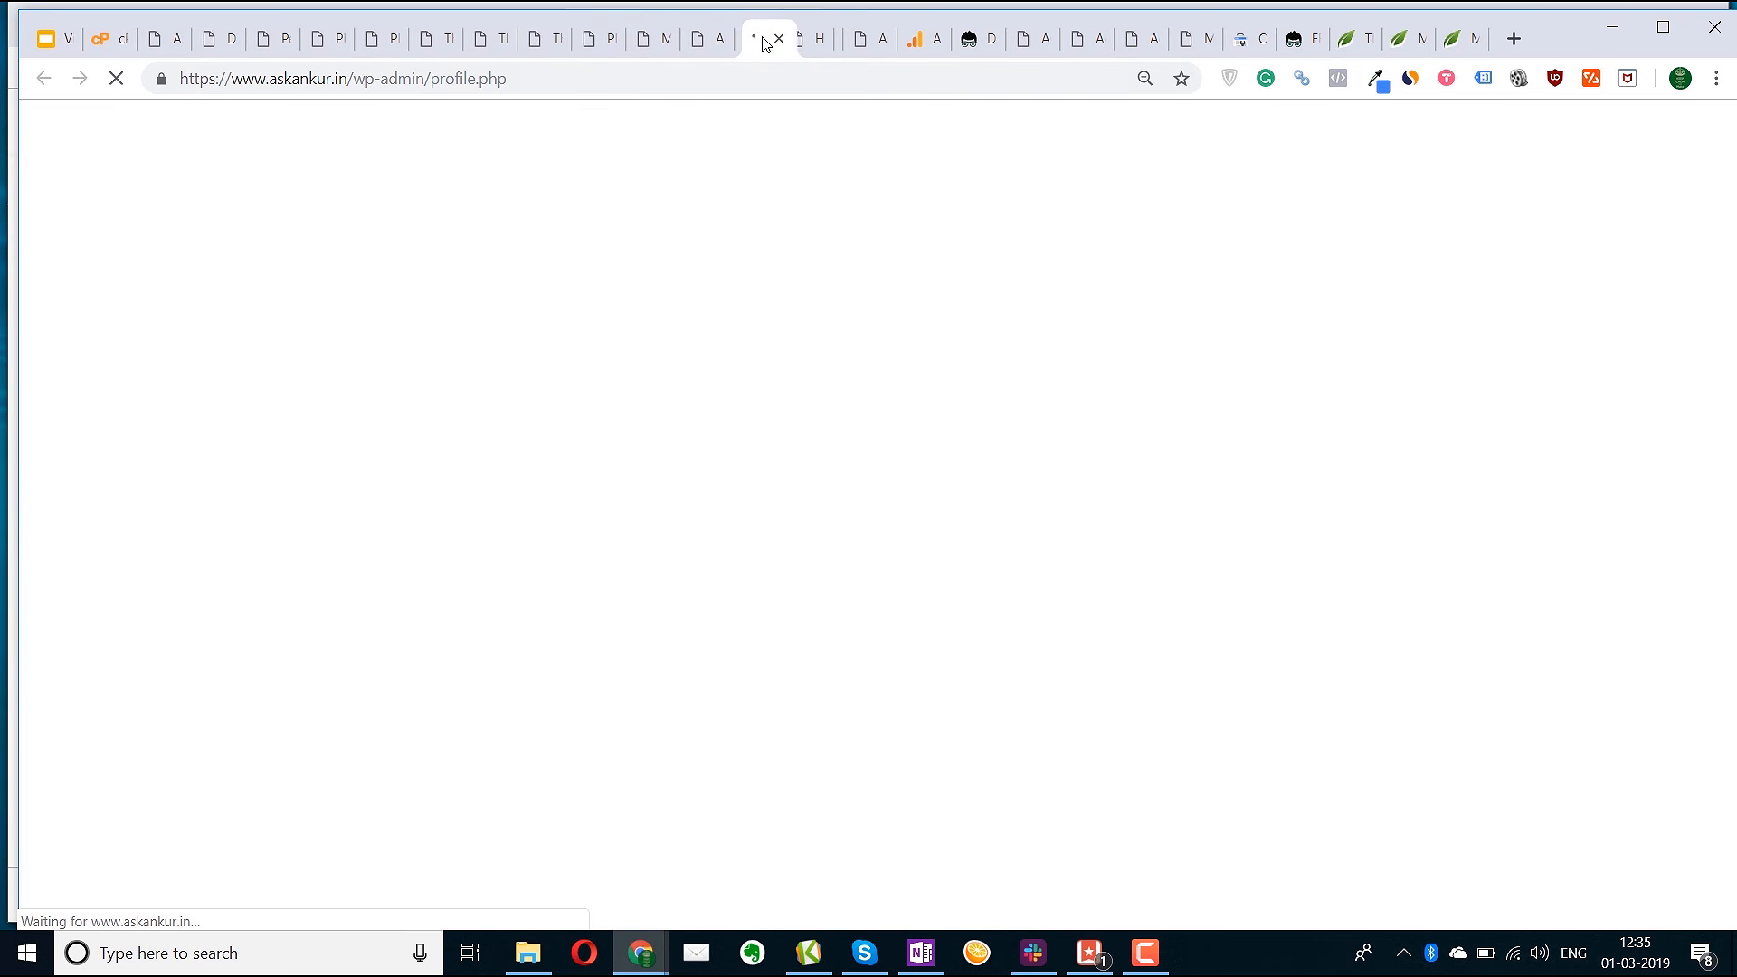
drag(805, 38, 765, 43)
scroll(508, 572, down, 3)
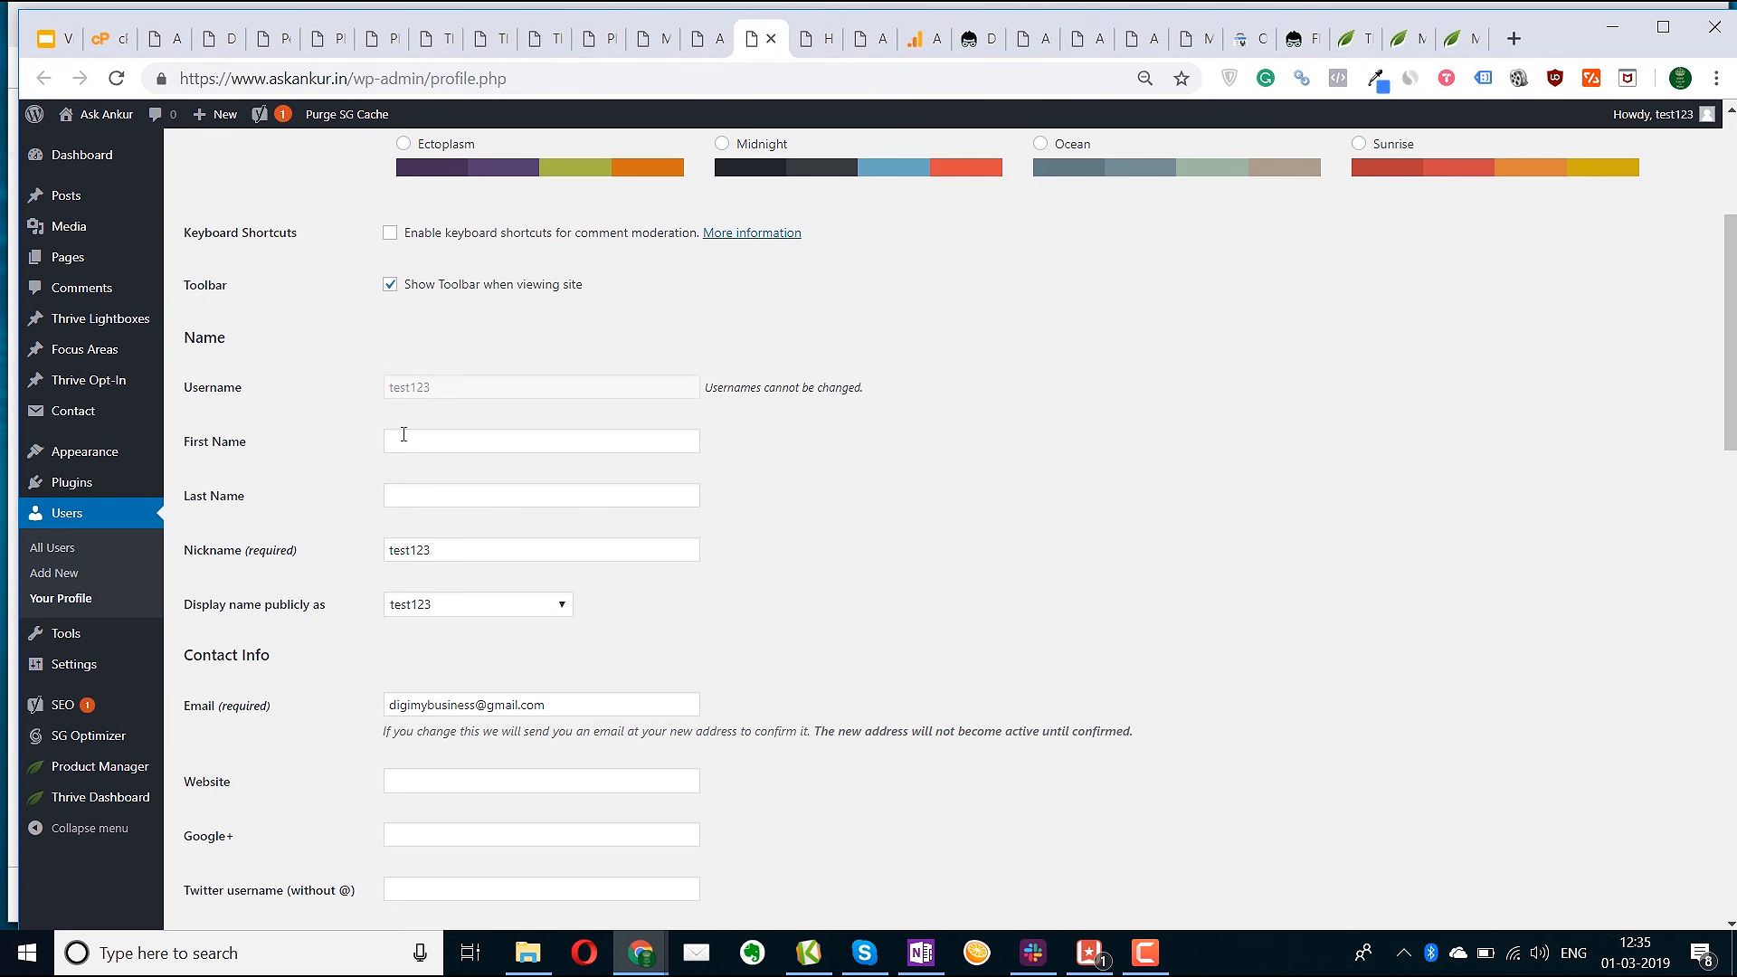
click(444, 444)
click(361, 802)
scroll(364, 790, down, 4)
scroll(365, 790, down, 5)
scroll(489, 543, up, 1)
click(492, 370)
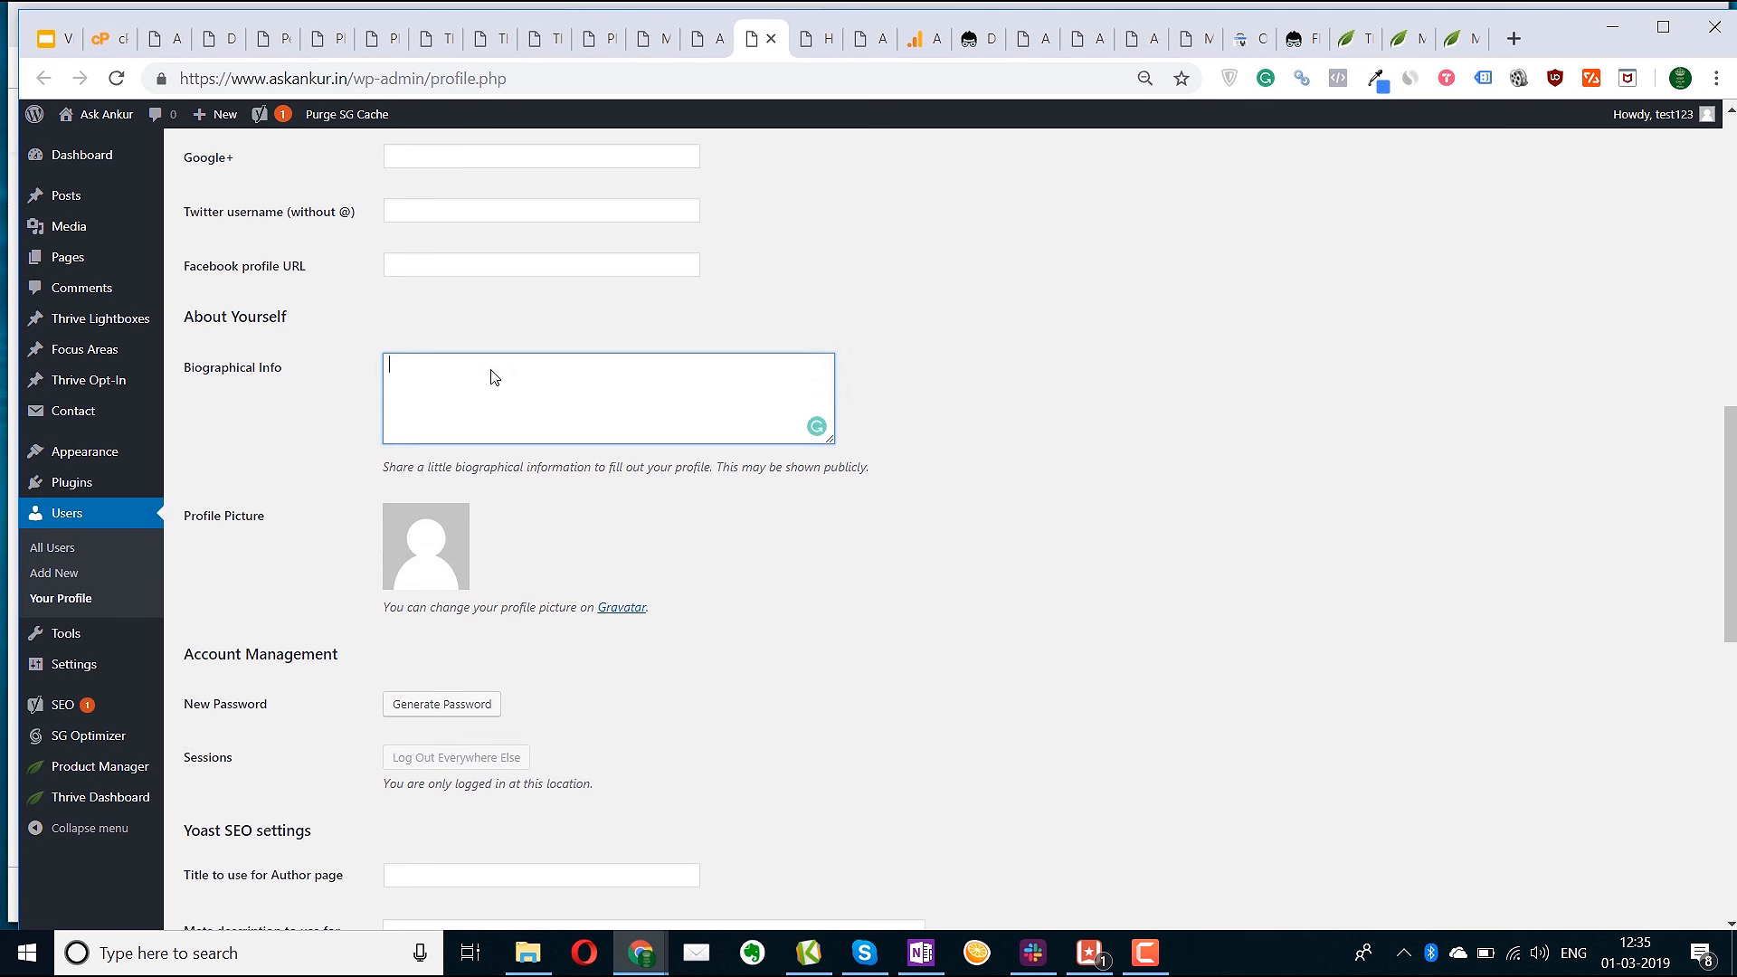
Recheck the profile page, then go back to the Thrive Architect editor
click(815, 38)
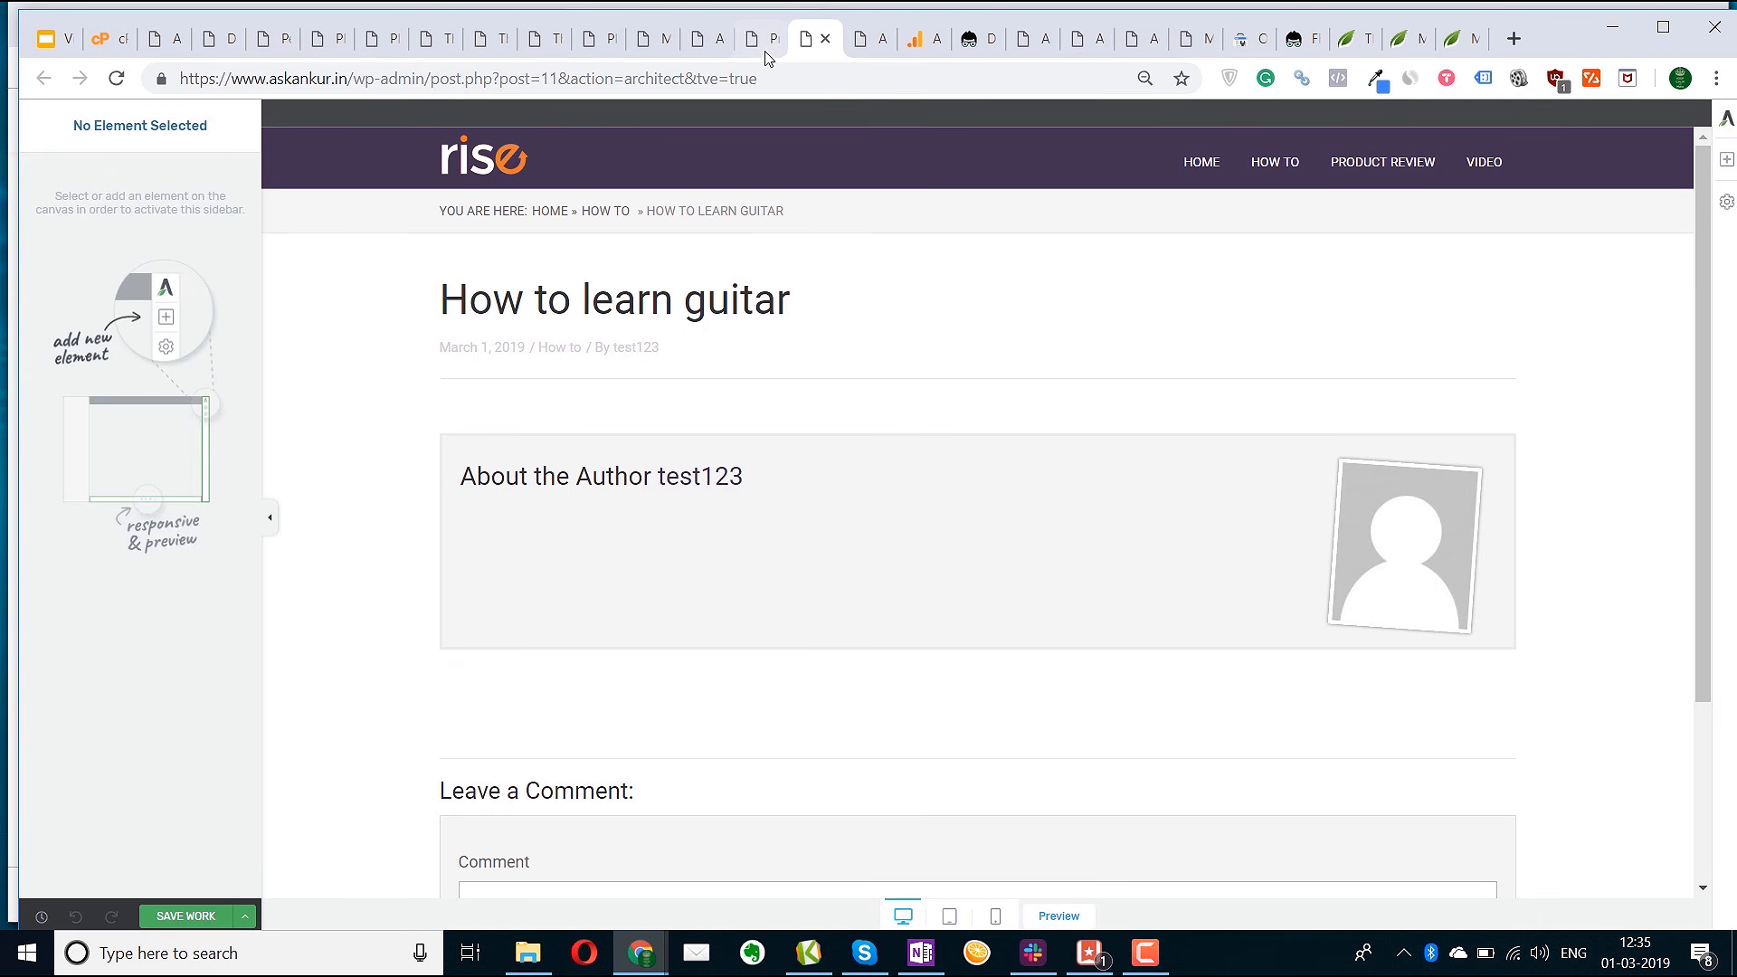
click(765, 43)
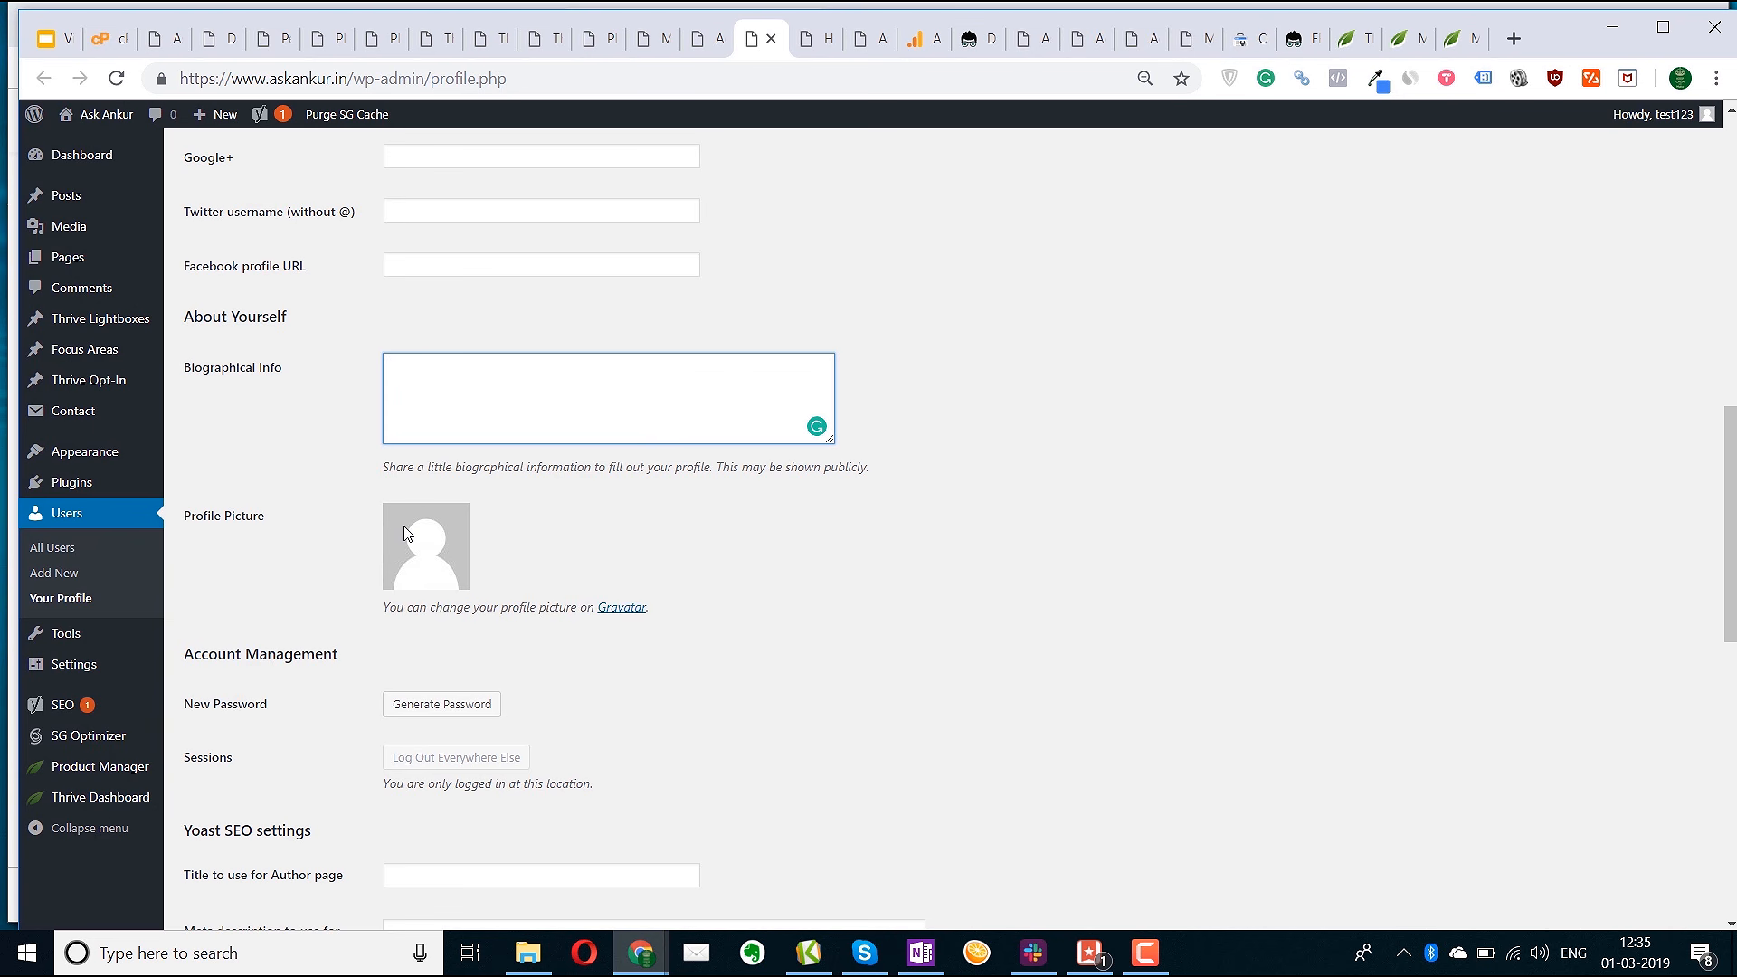
scroll(505, 742, down, 1)
scroll(505, 742, up, 8)
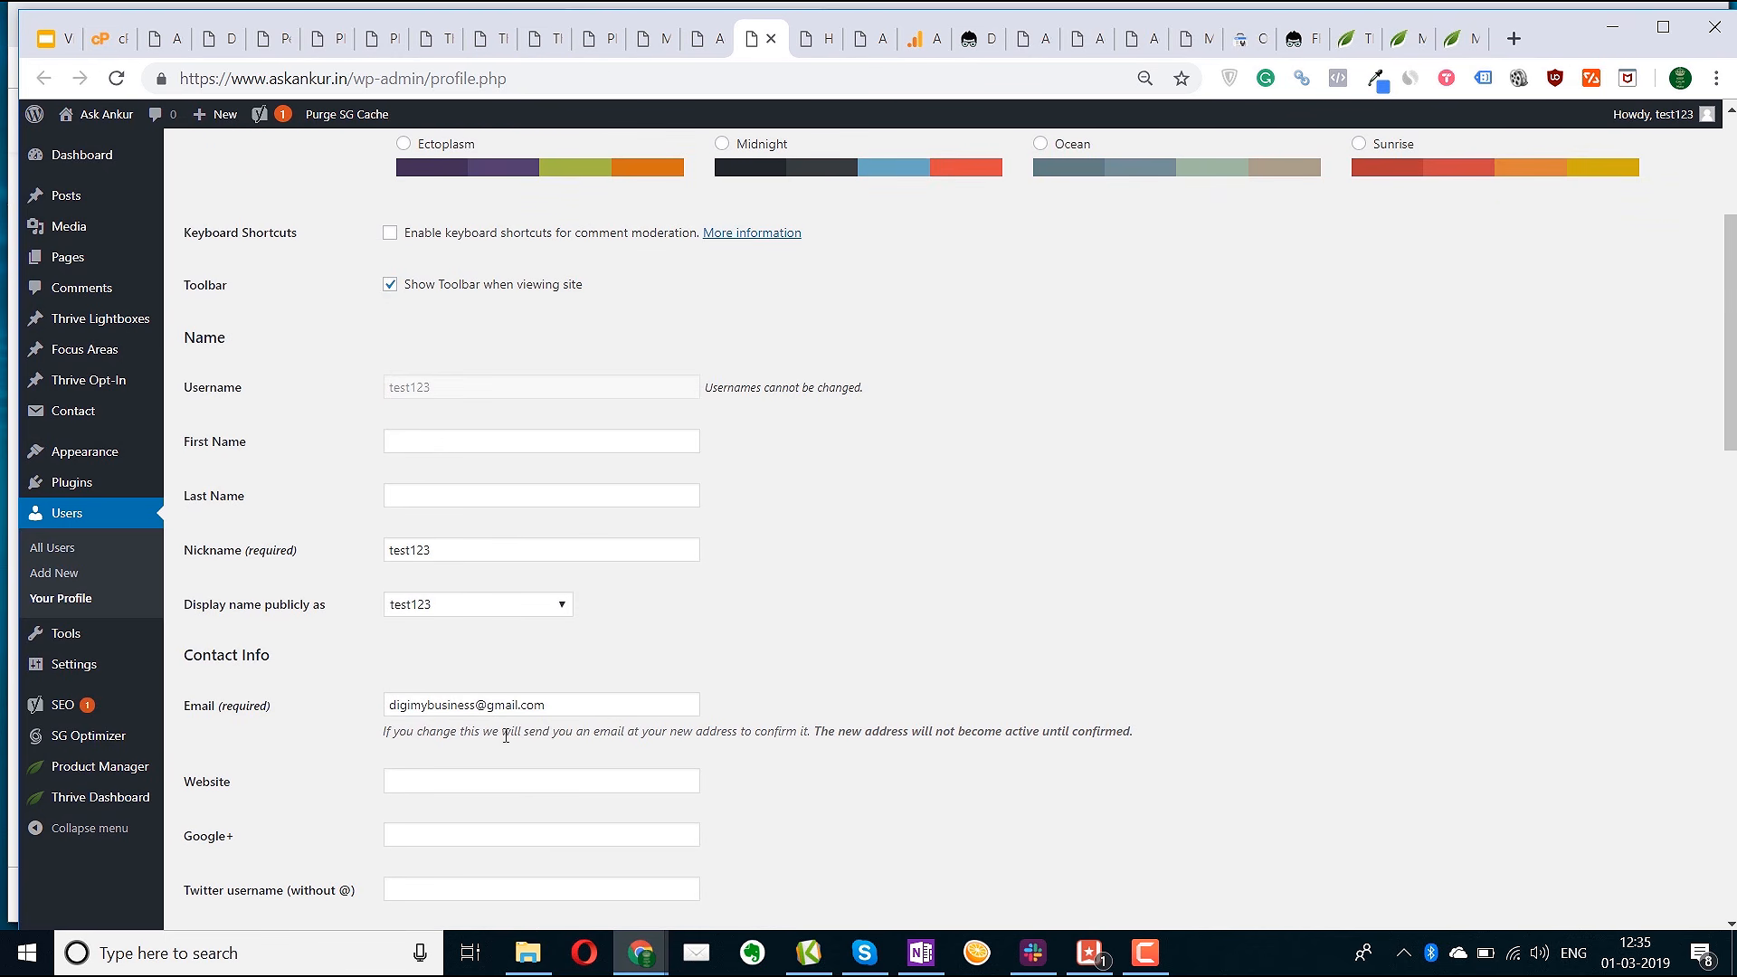
scroll(545, 675, up, 4)
scroll(543, 673, down, 10)
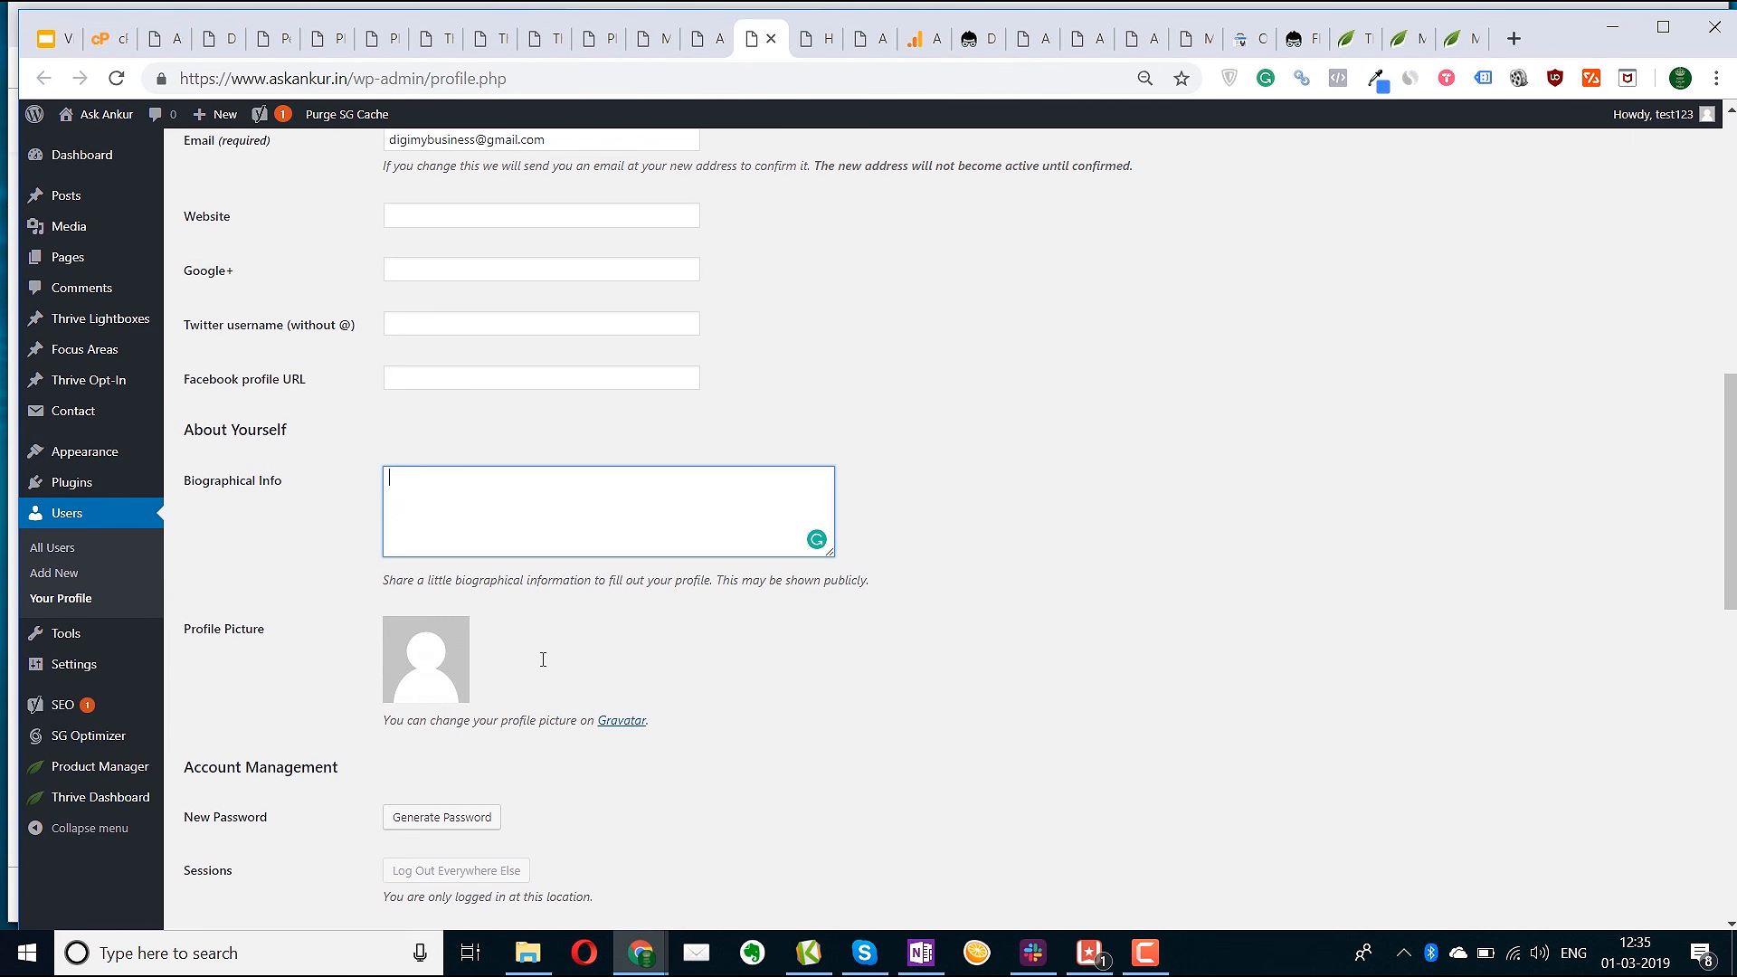
click(819, 39)
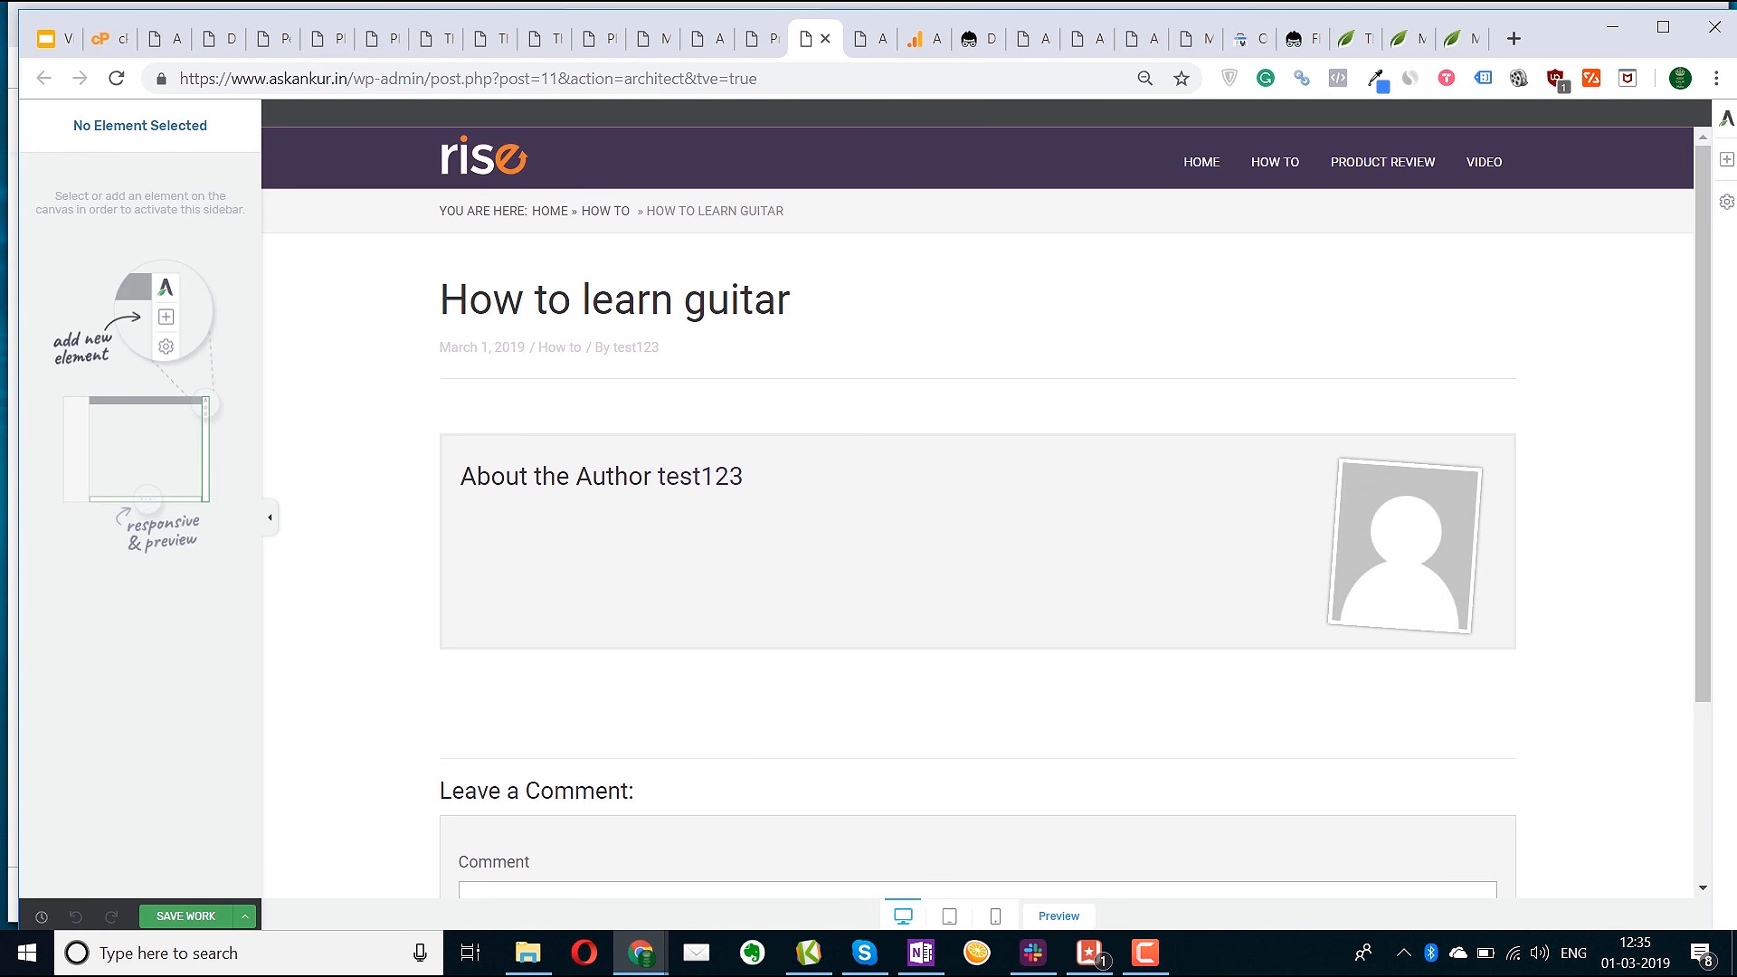
Add a 2/3 + 1/3 column row with a text block left and an empty image right
click(1726, 159)
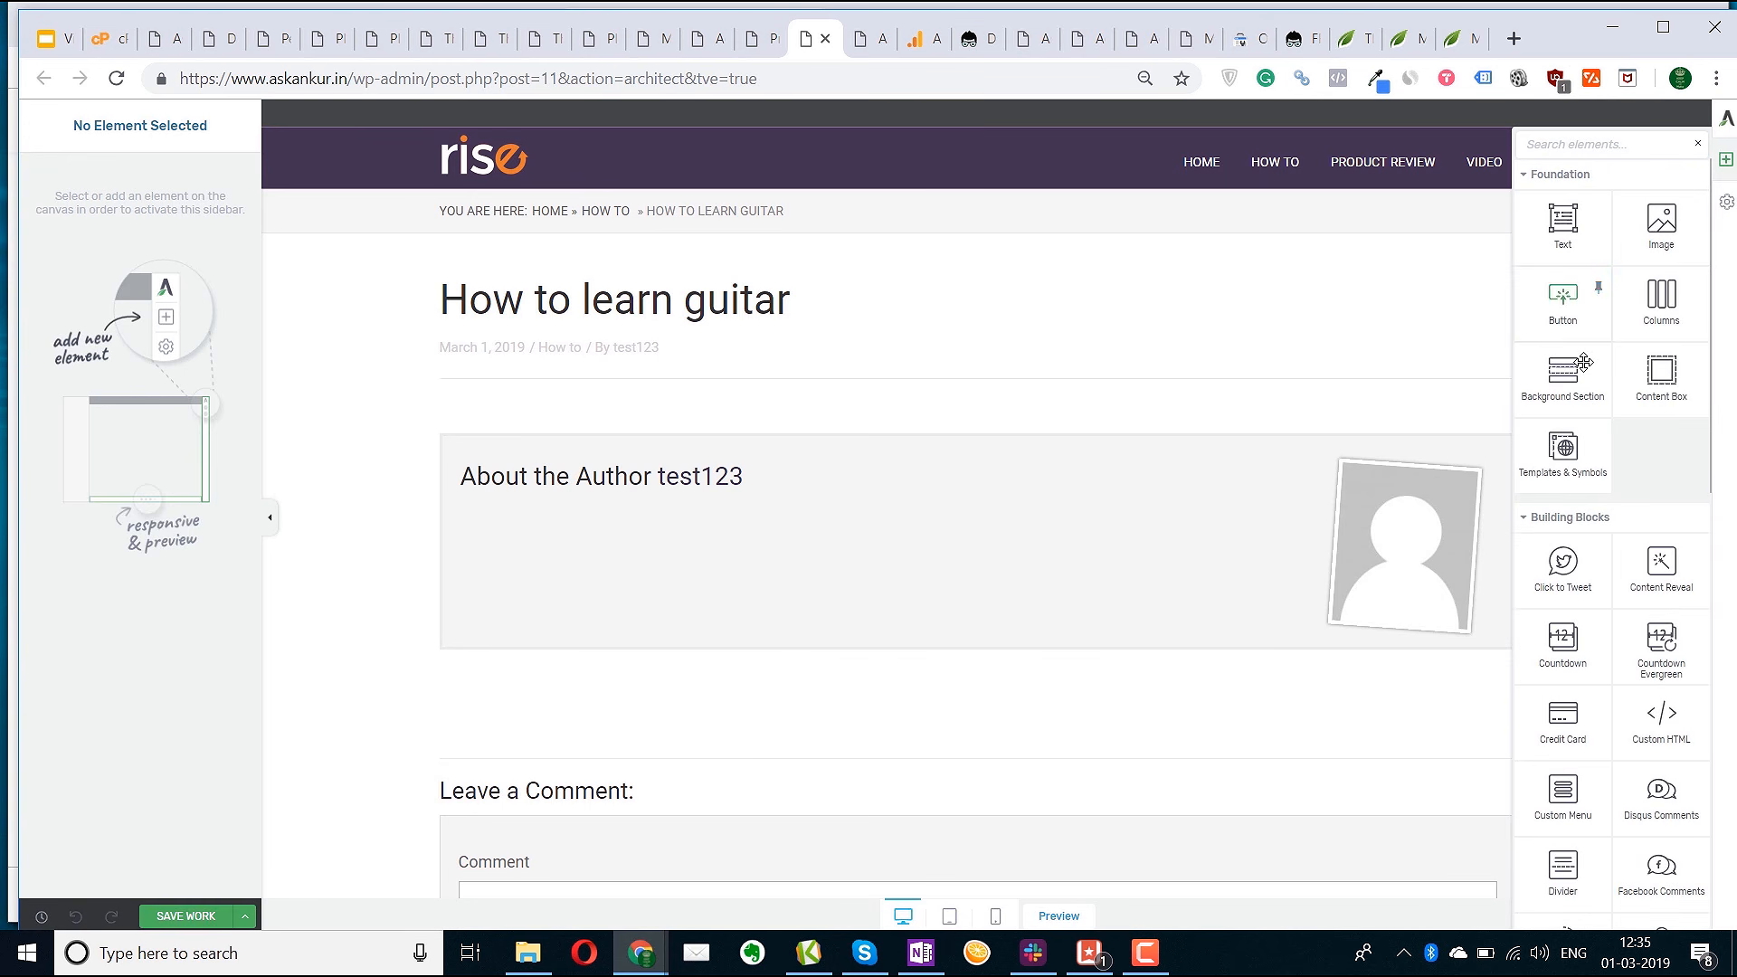
drag(1659, 291, 822, 419)
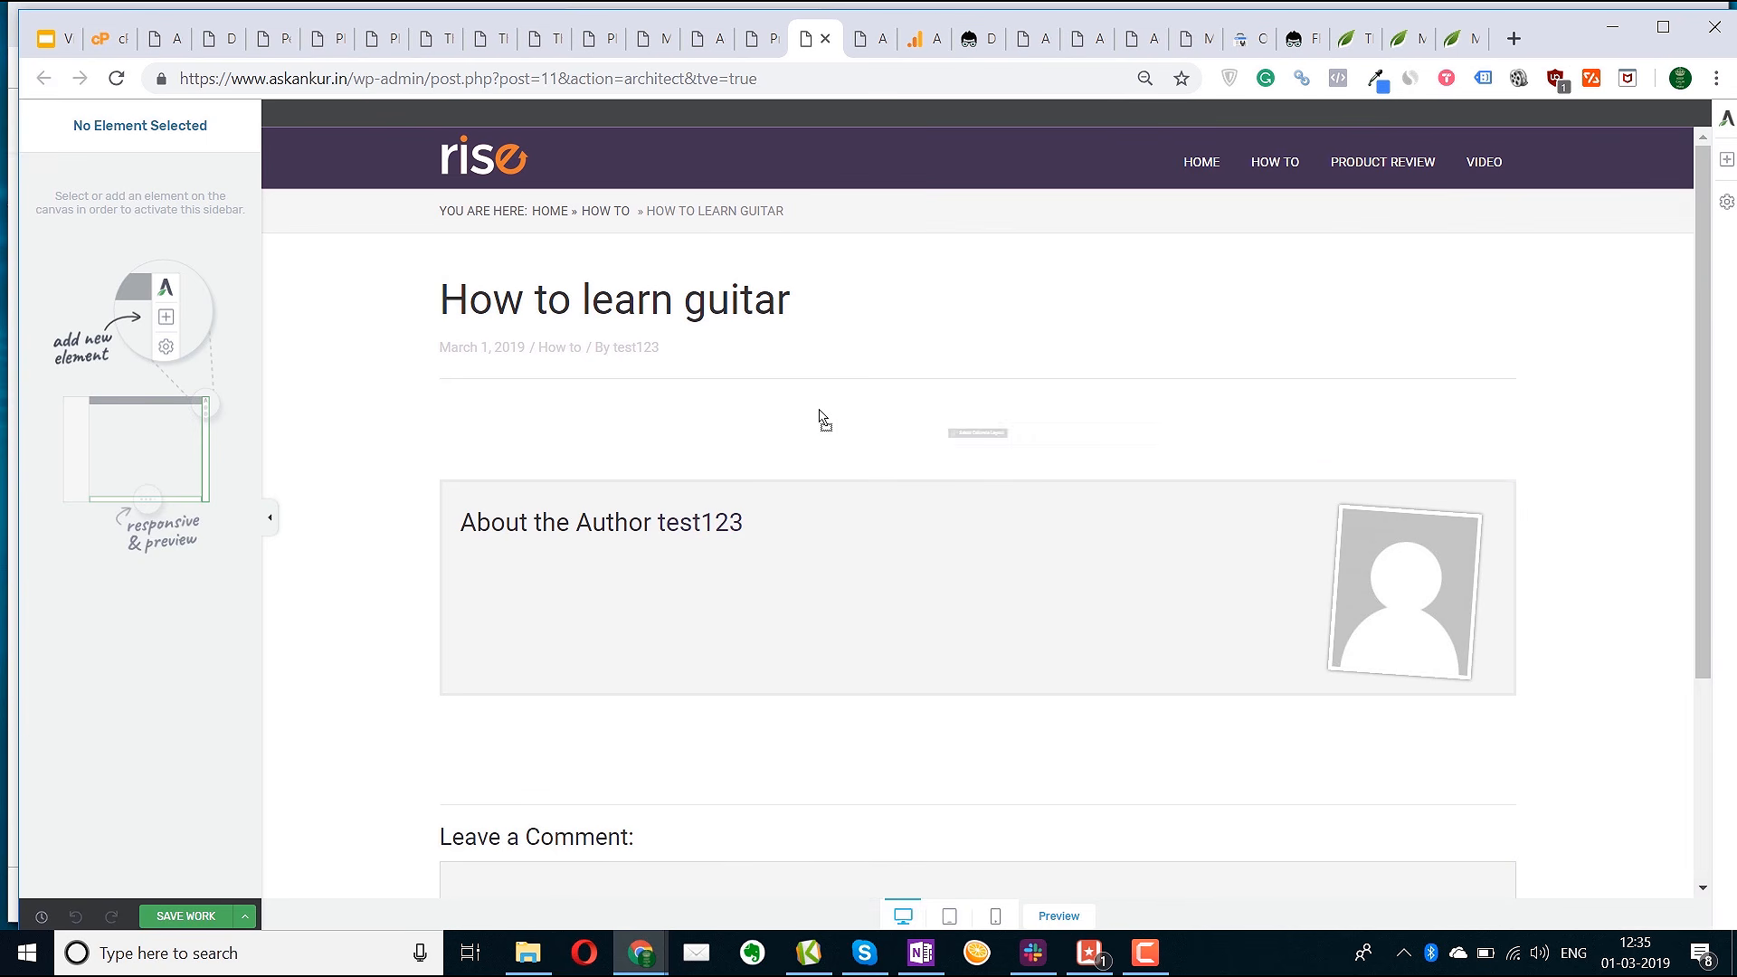
click(898, 569)
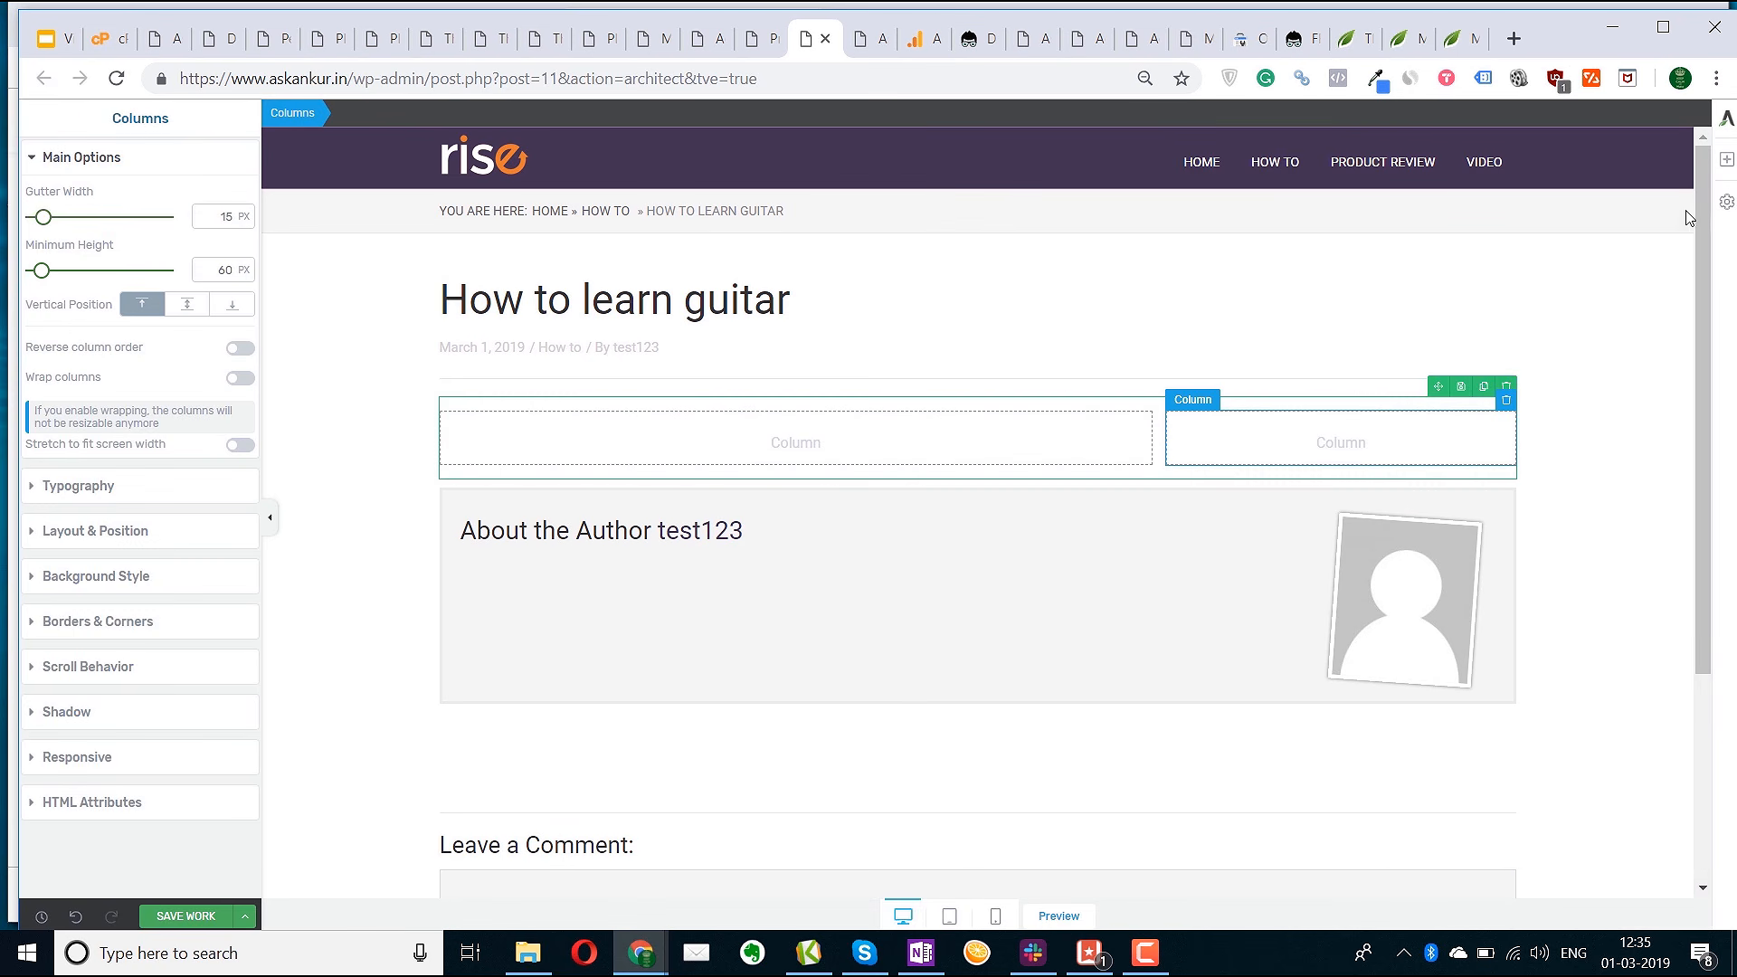
click(1727, 159)
drag(1563, 219, 730, 457)
click(1726, 159)
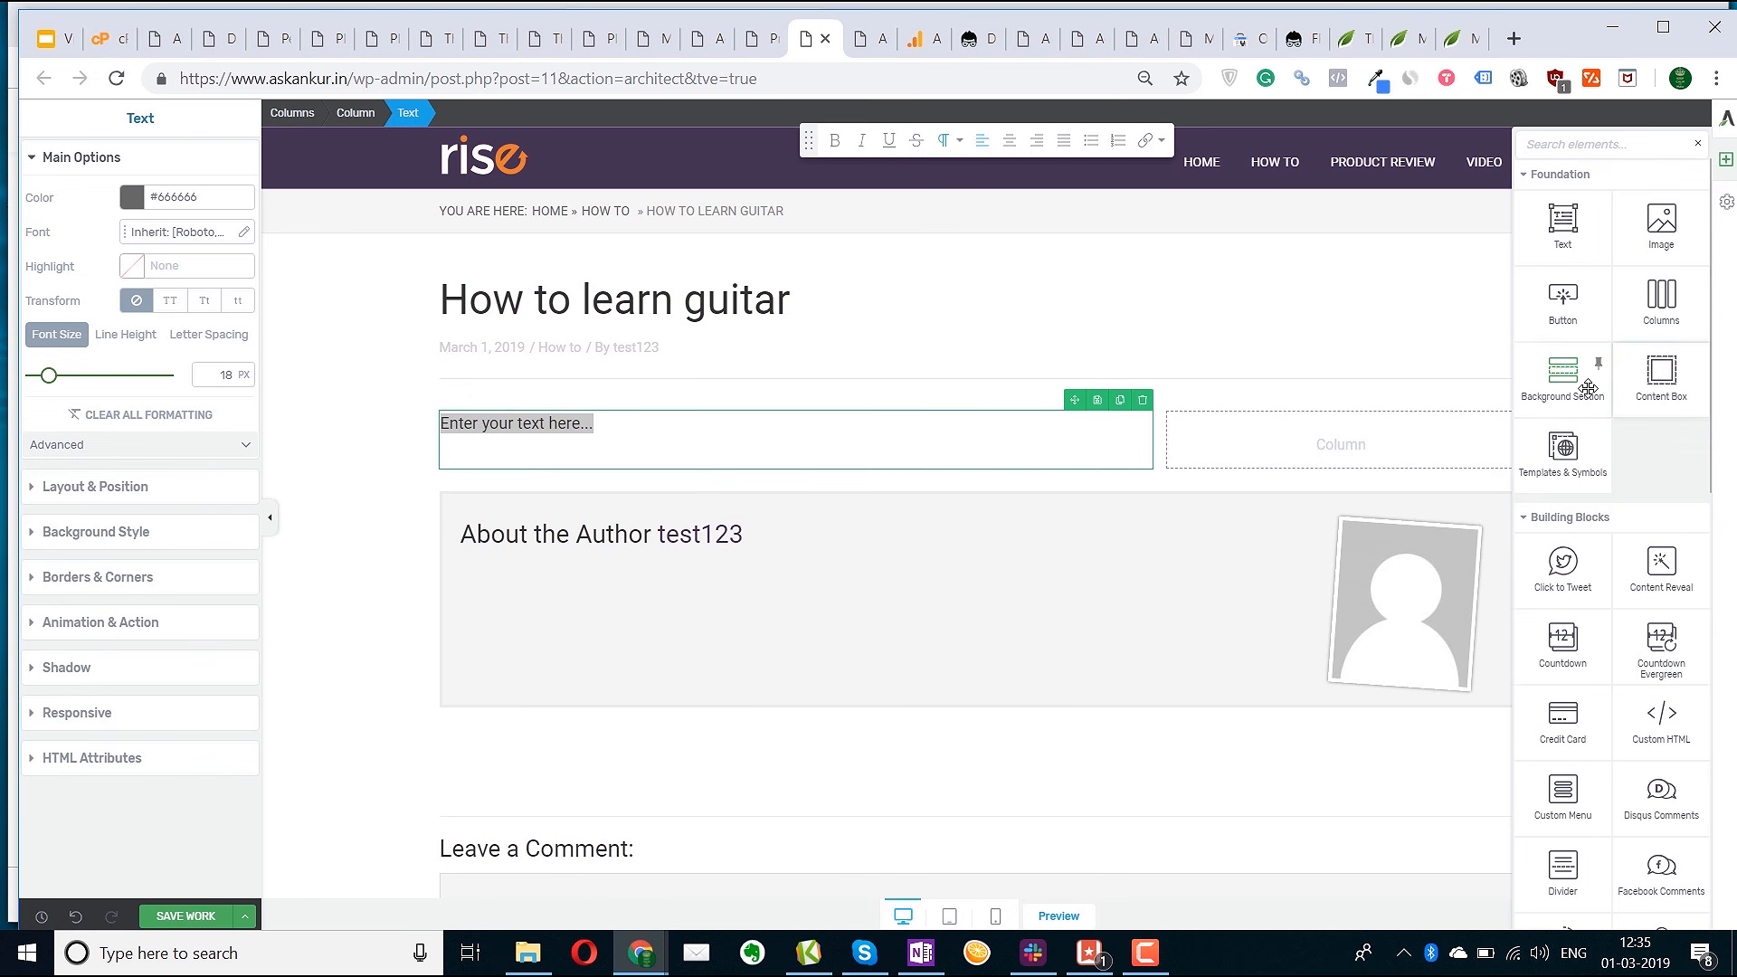
drag(1661, 225, 1327, 445)
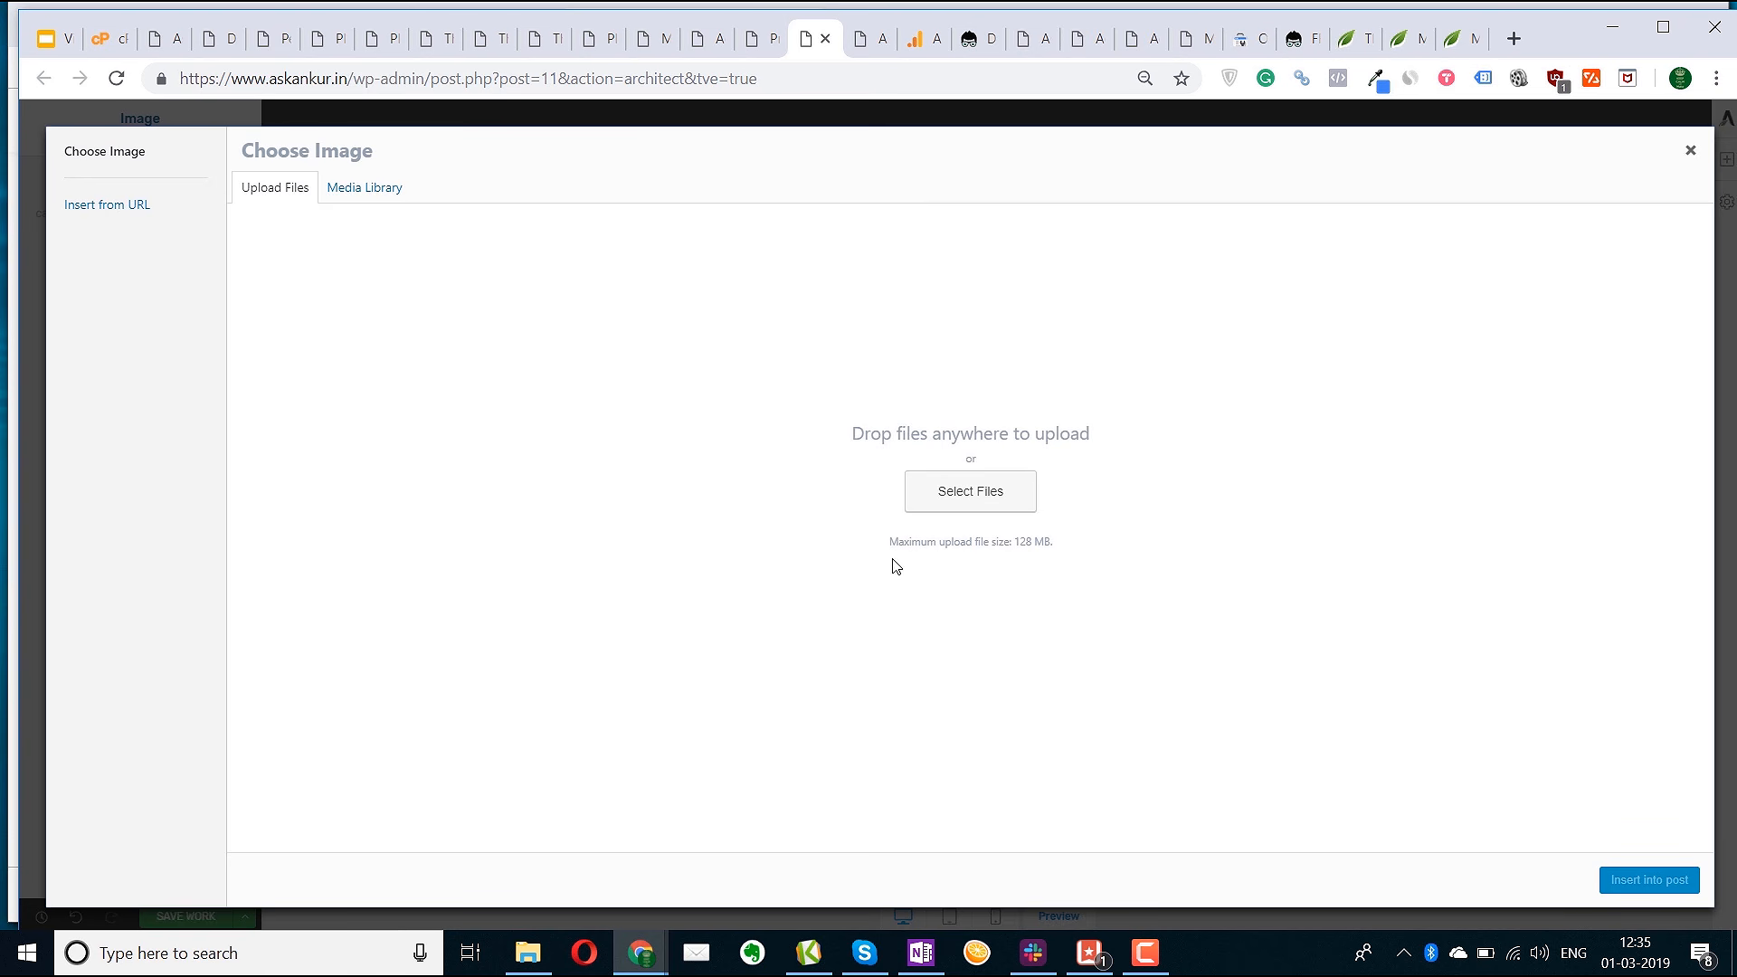
click(347, 189)
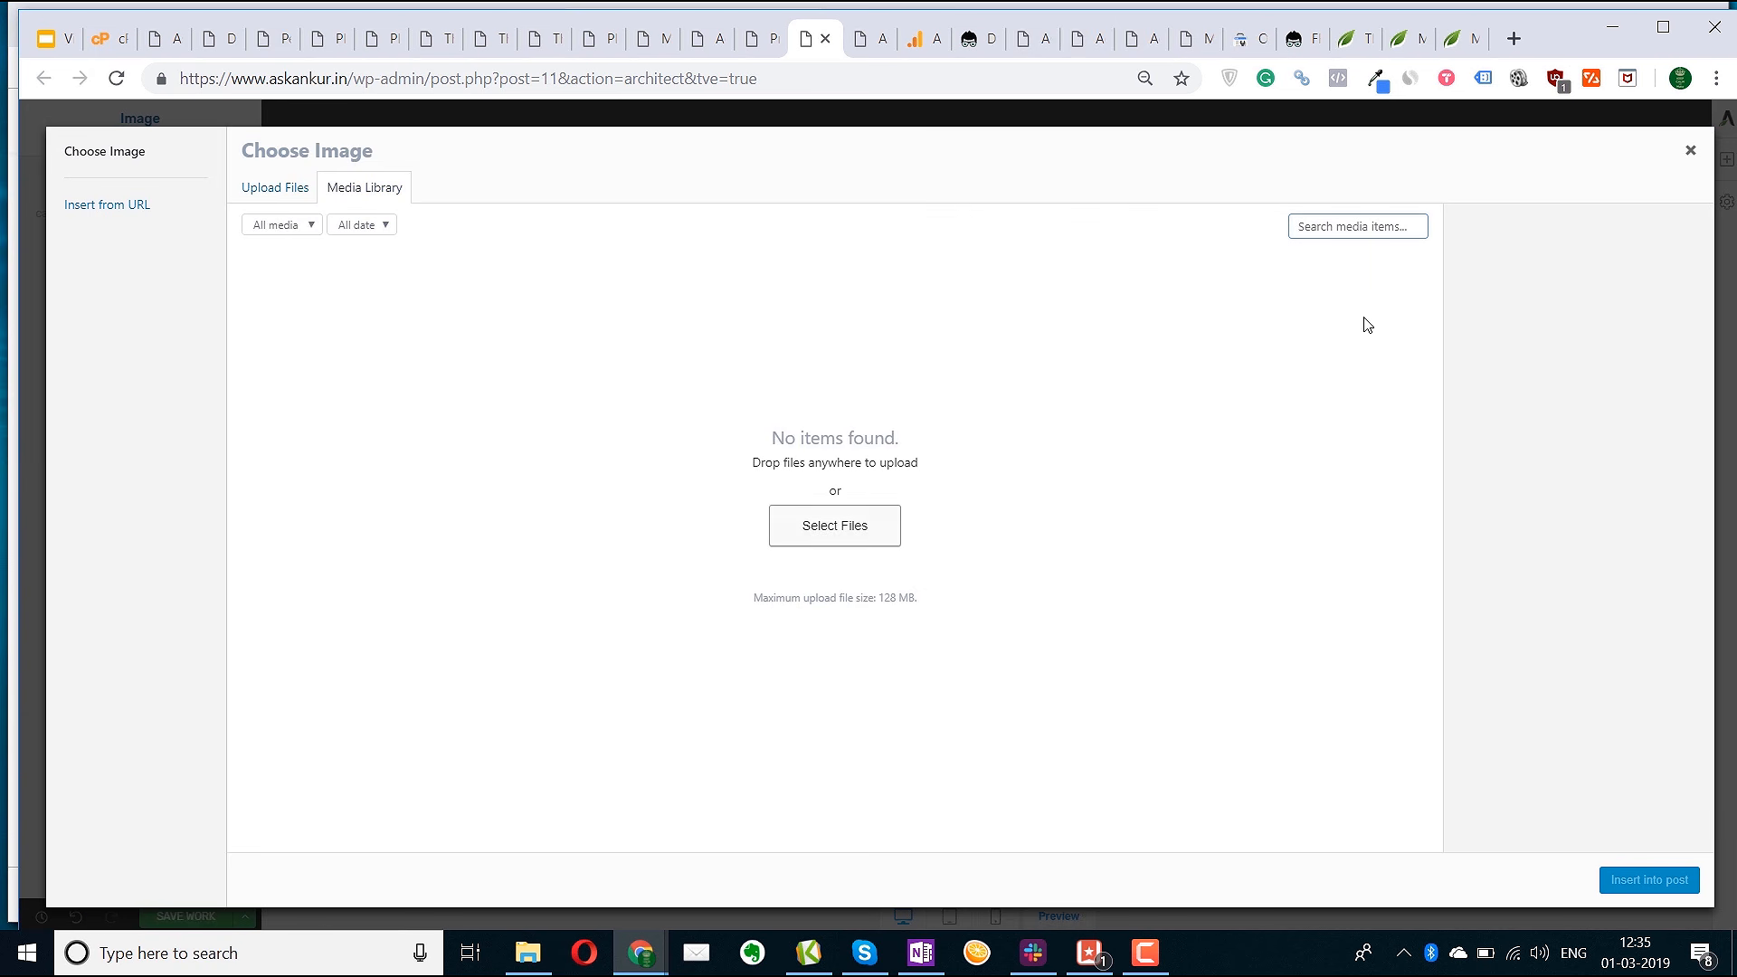
click(1682, 154)
click(589, 442)
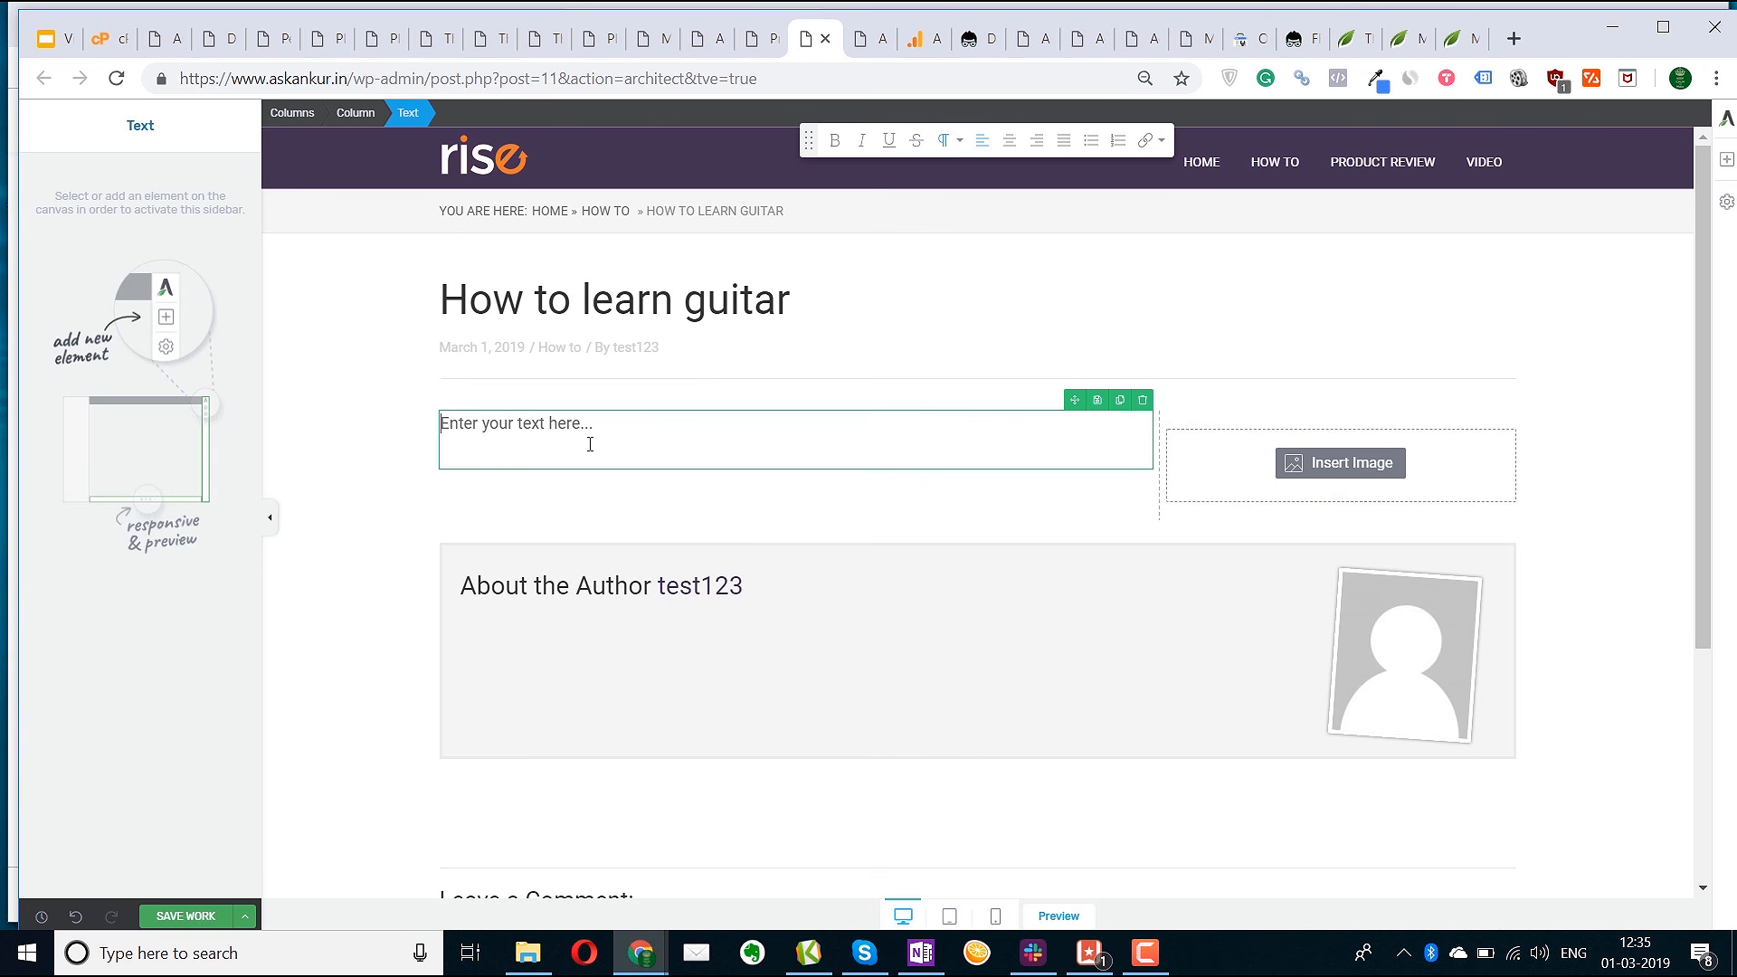
Replace the placeholder with 'Hey guys welcome' and an intro about becoming an expert guitar player
triple_click(589, 445)
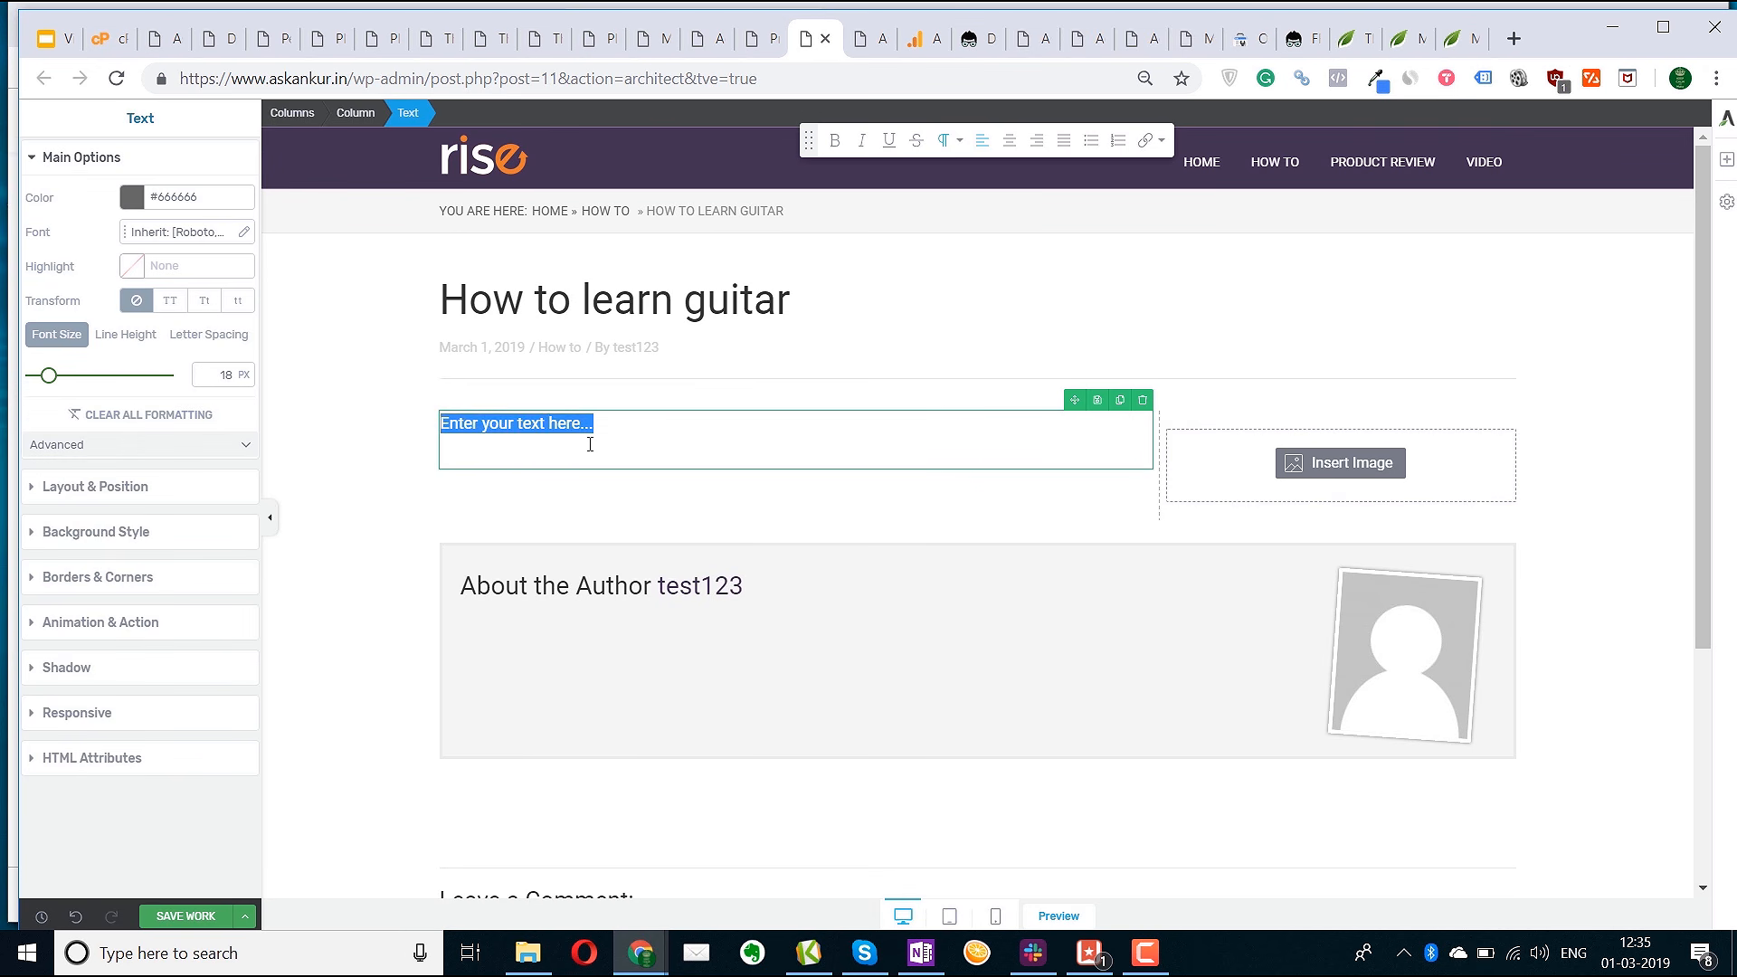
text(Hey )
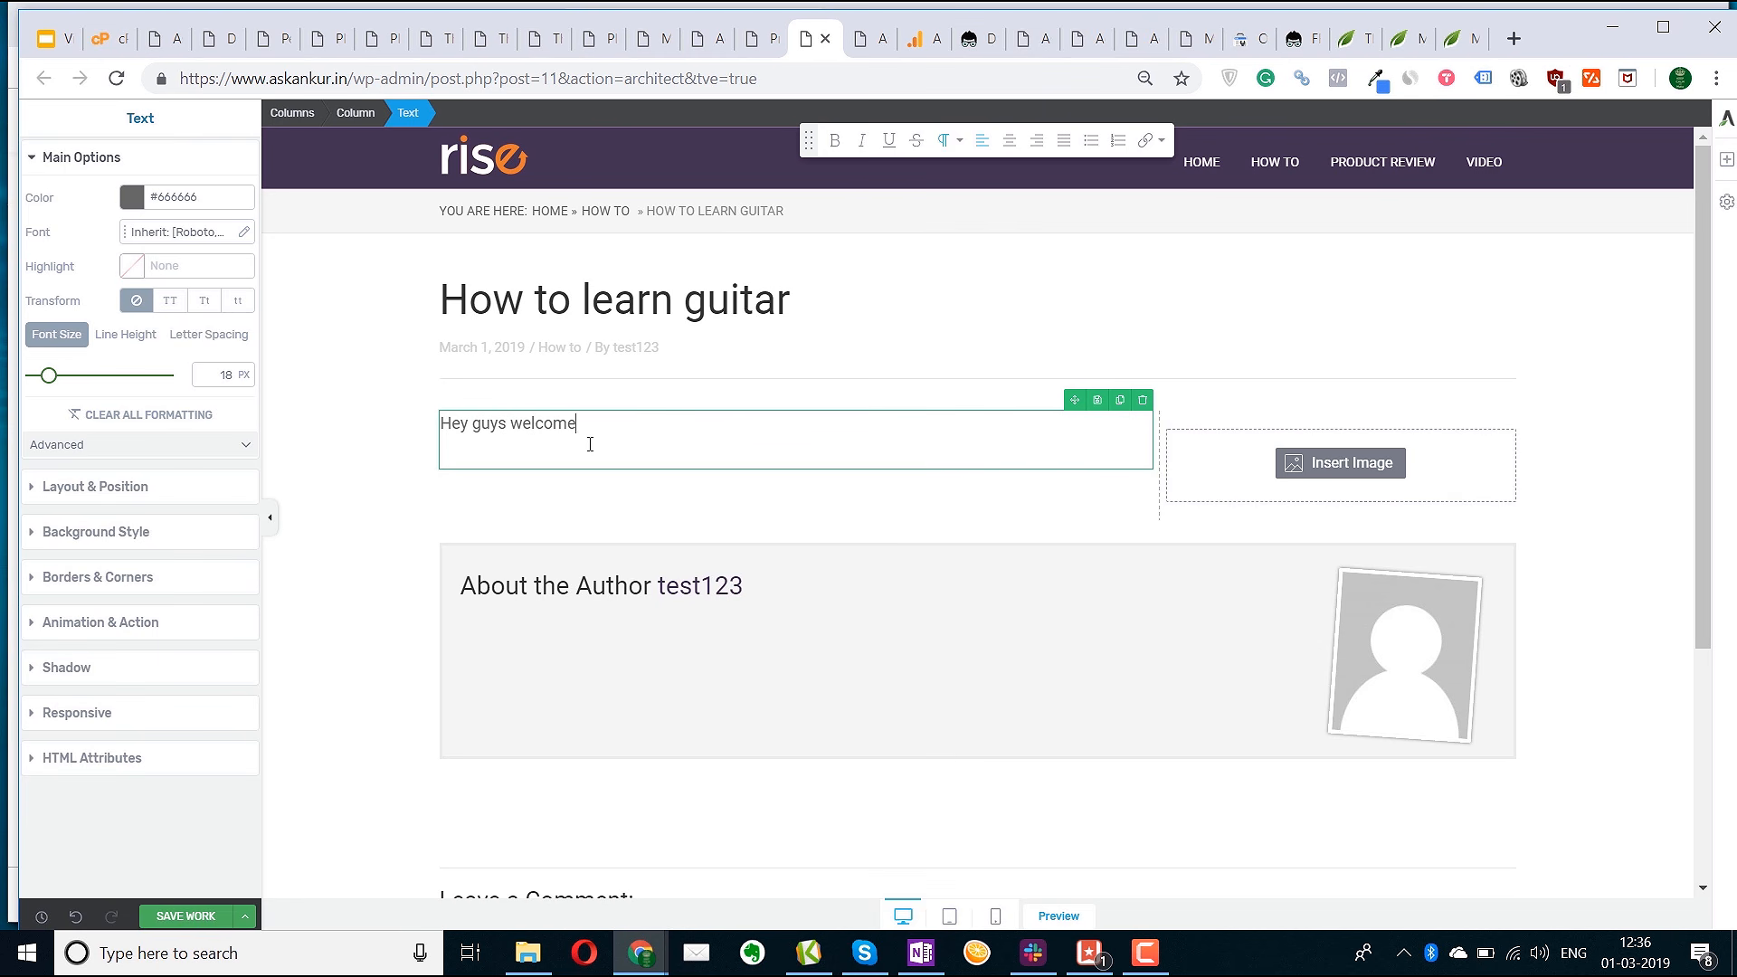
text(guys welcome)
key(Return)
text(This)
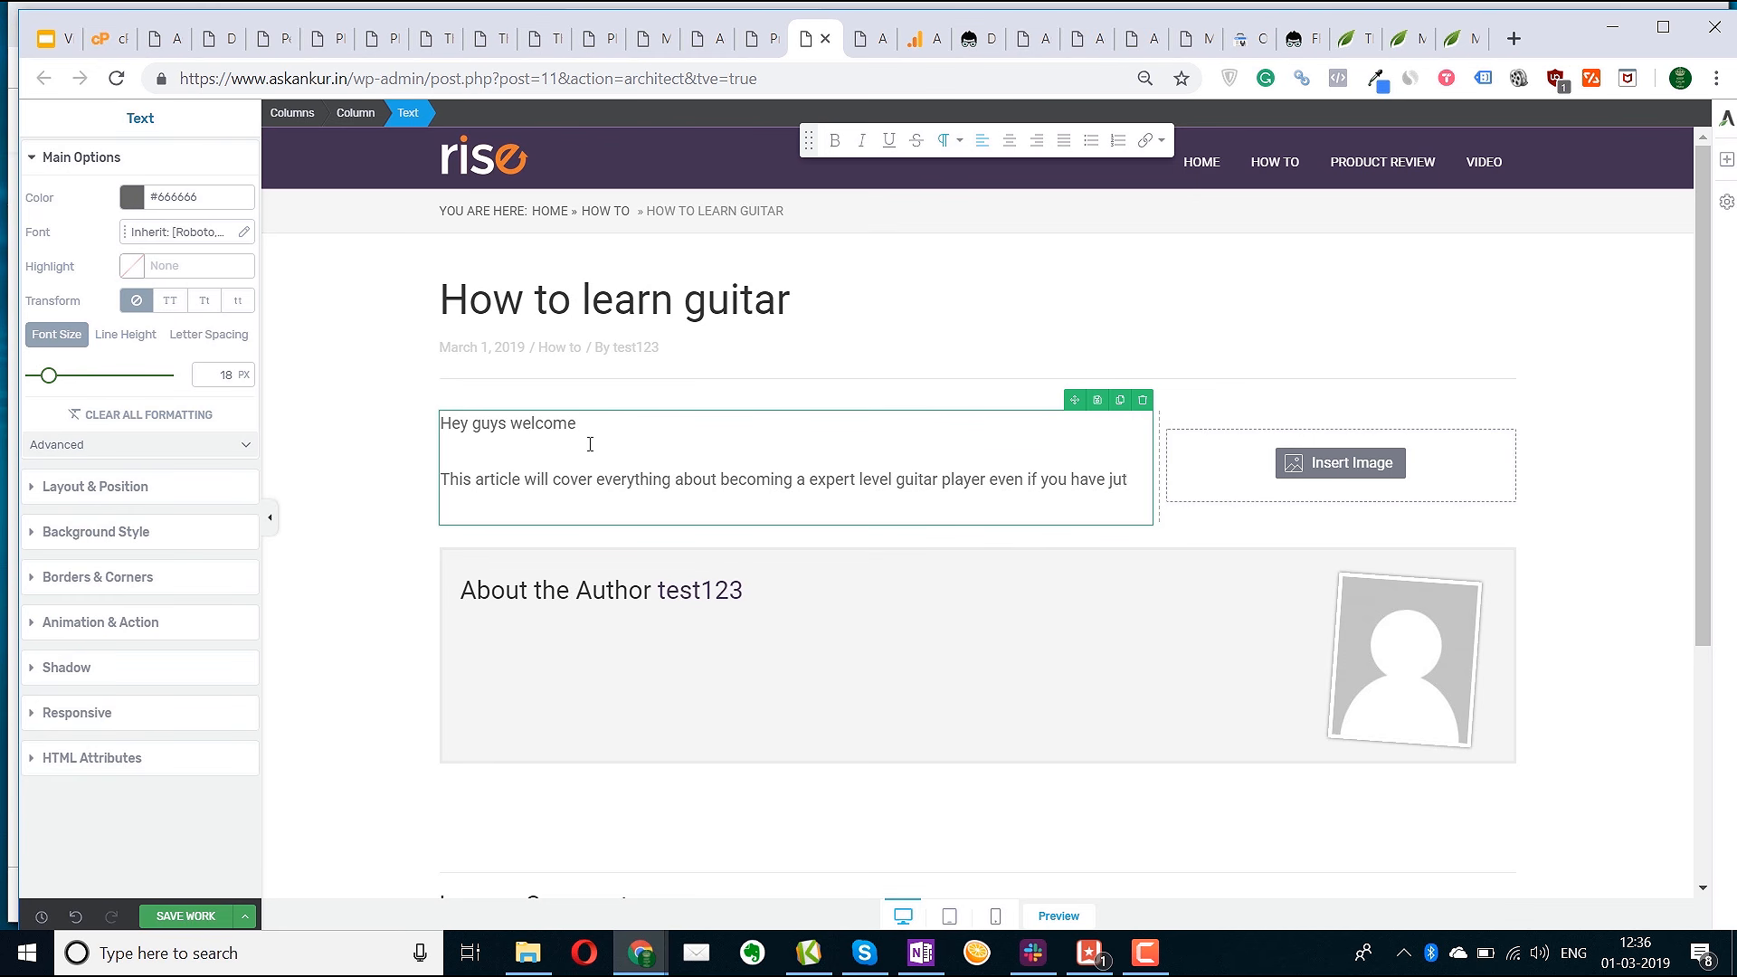
text(tarted.)
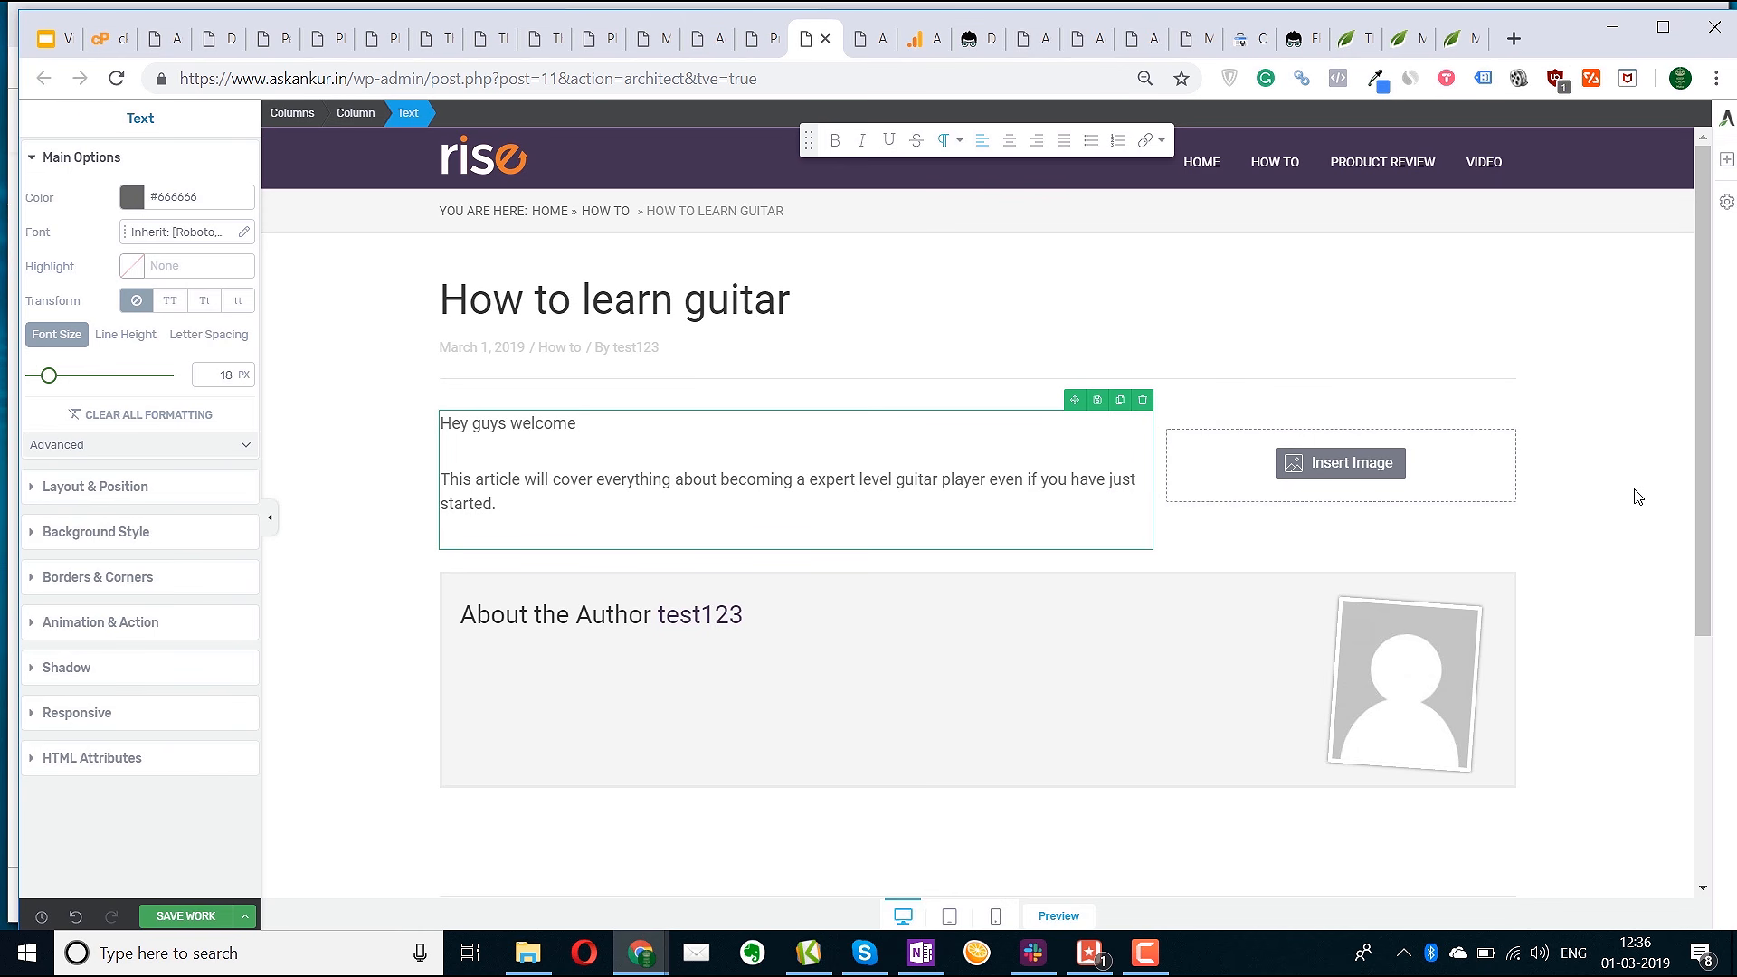
click(1638, 497)
click(1726, 158)
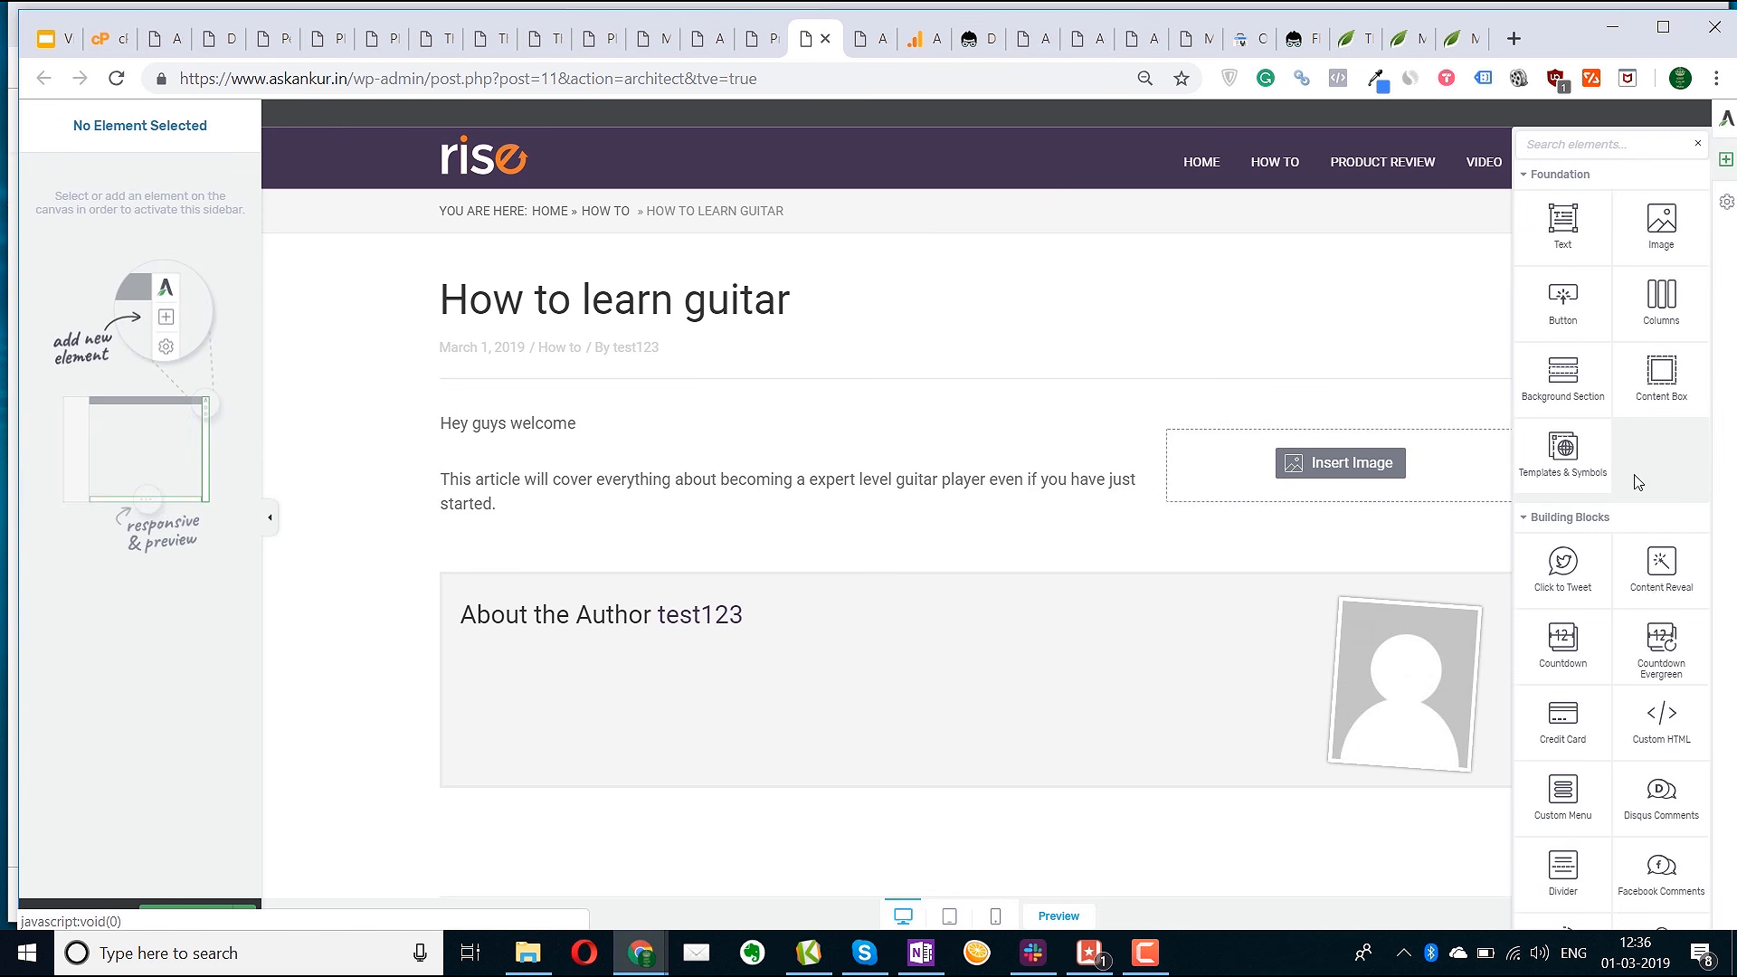
Drag a Table of Contents block, titled Quick Navigation, below the intro text
scroll(1645, 396, down, 5)
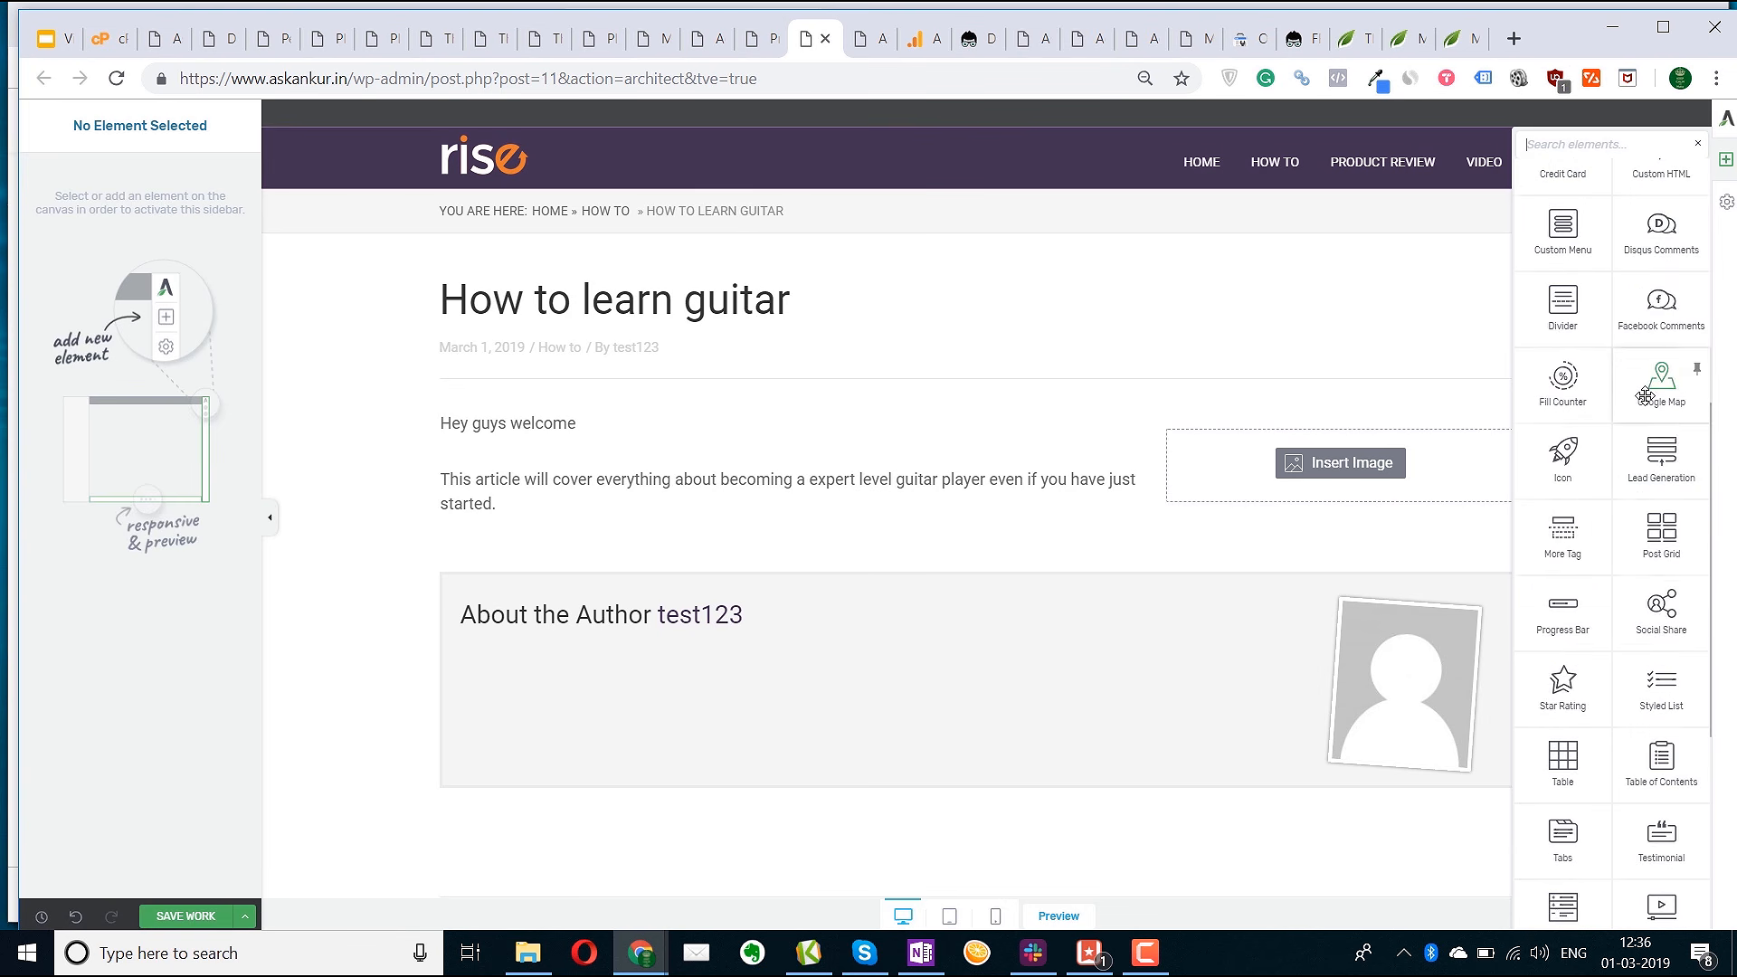
scroll(1651, 543, down, 3)
scroll(1660, 710, up, 5)
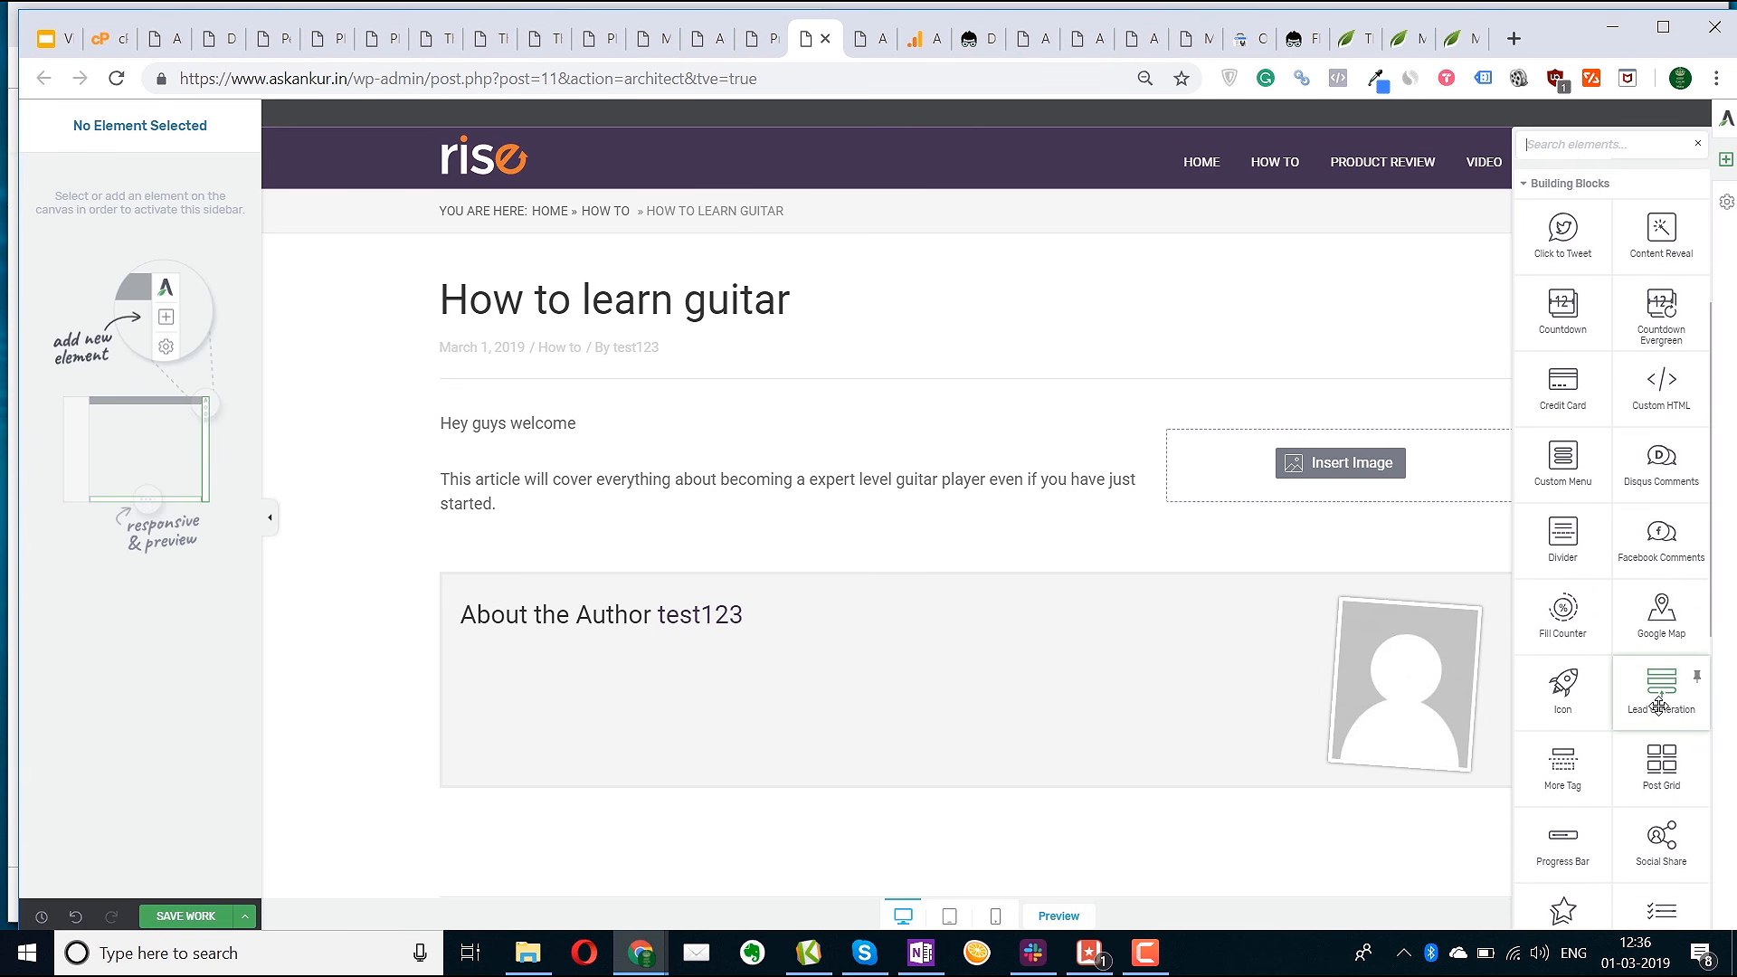
scroll(1660, 706, up, 4)
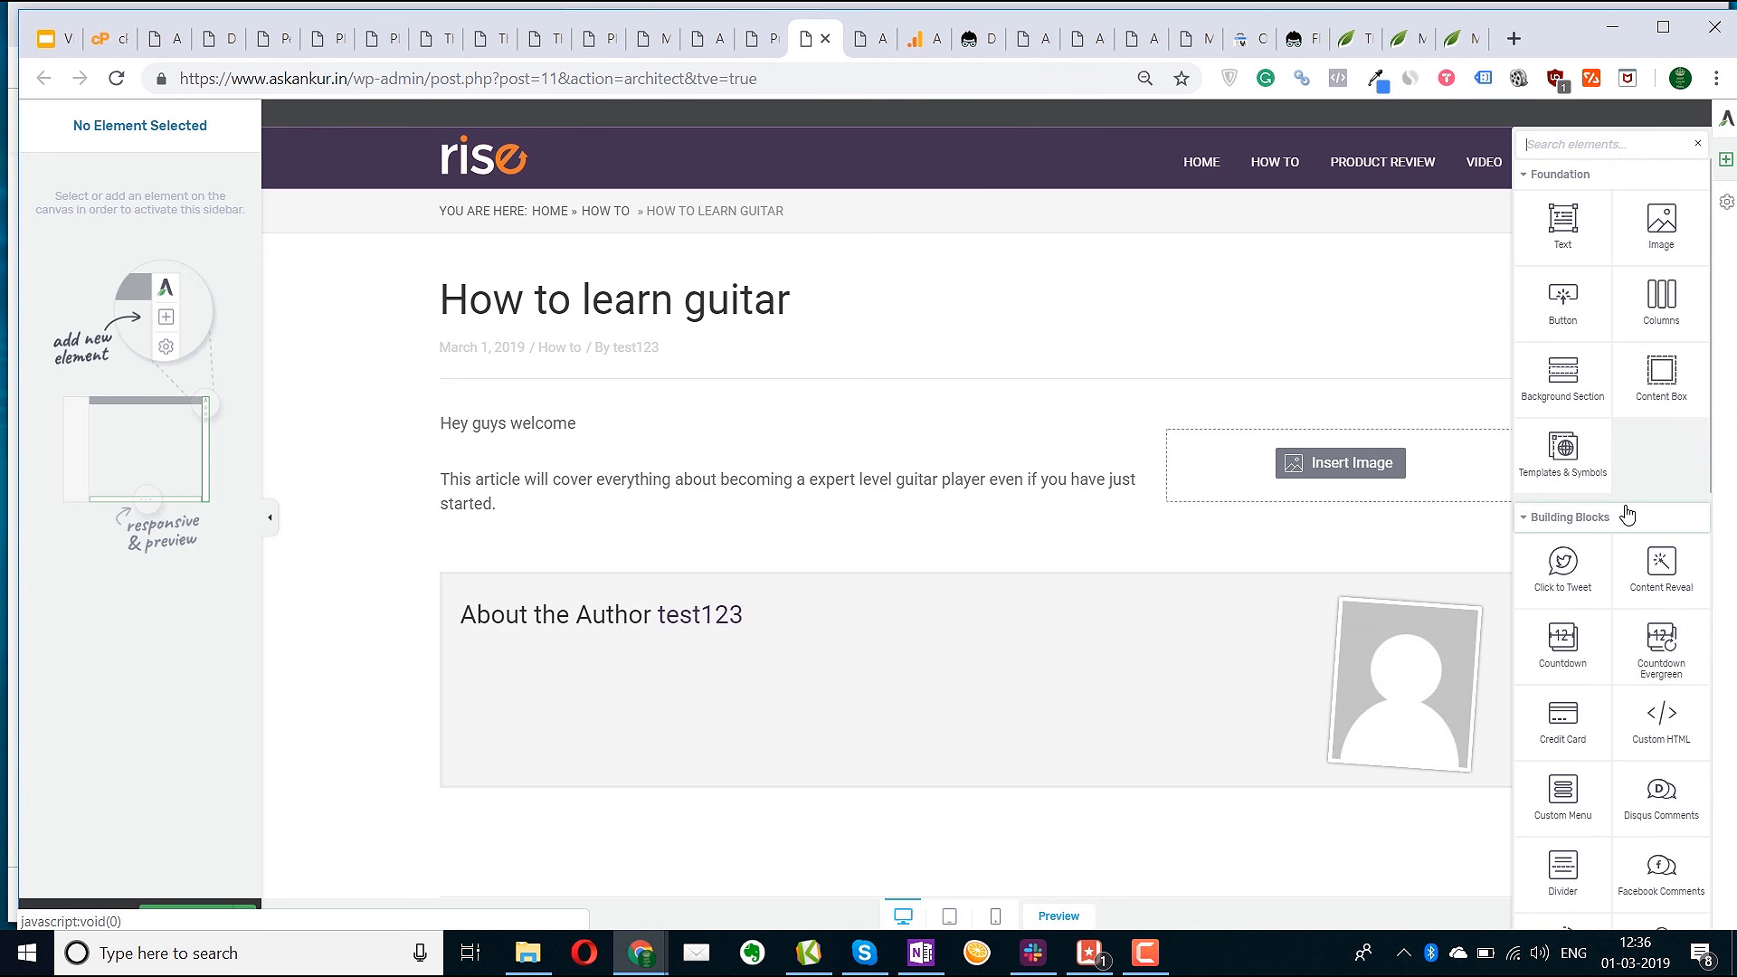
scroll(1629, 608, down, 5)
scroll(1633, 613, down, 4)
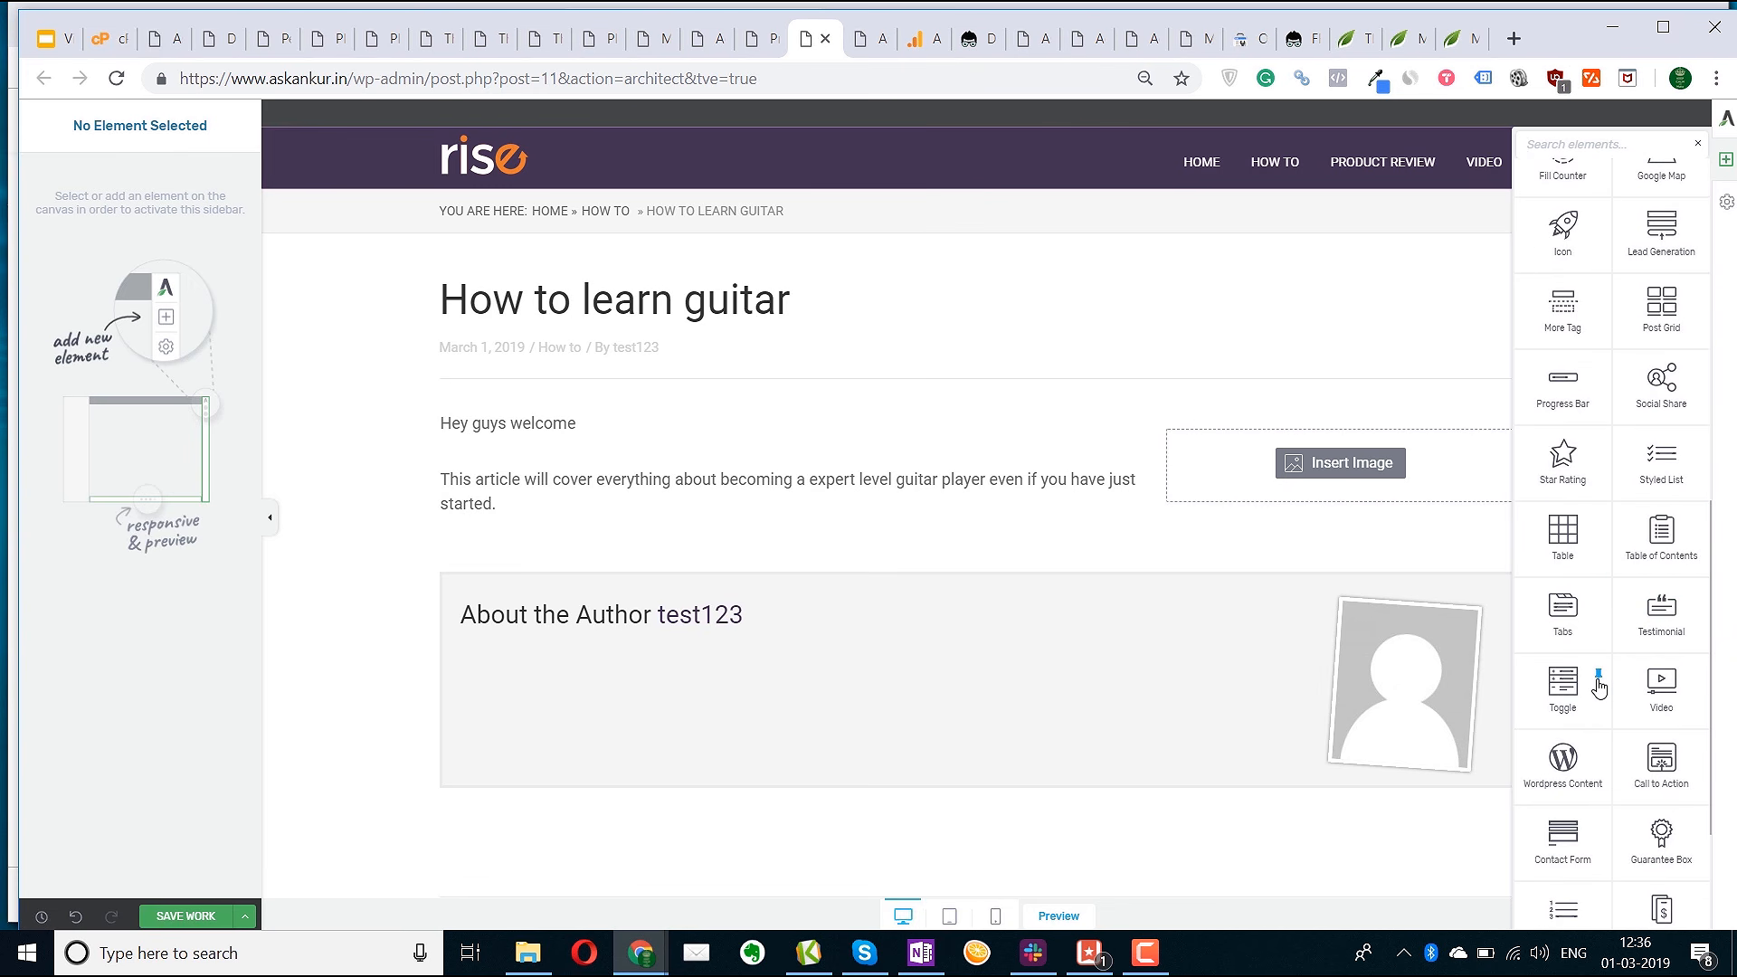
drag(1593, 634, 879, 524)
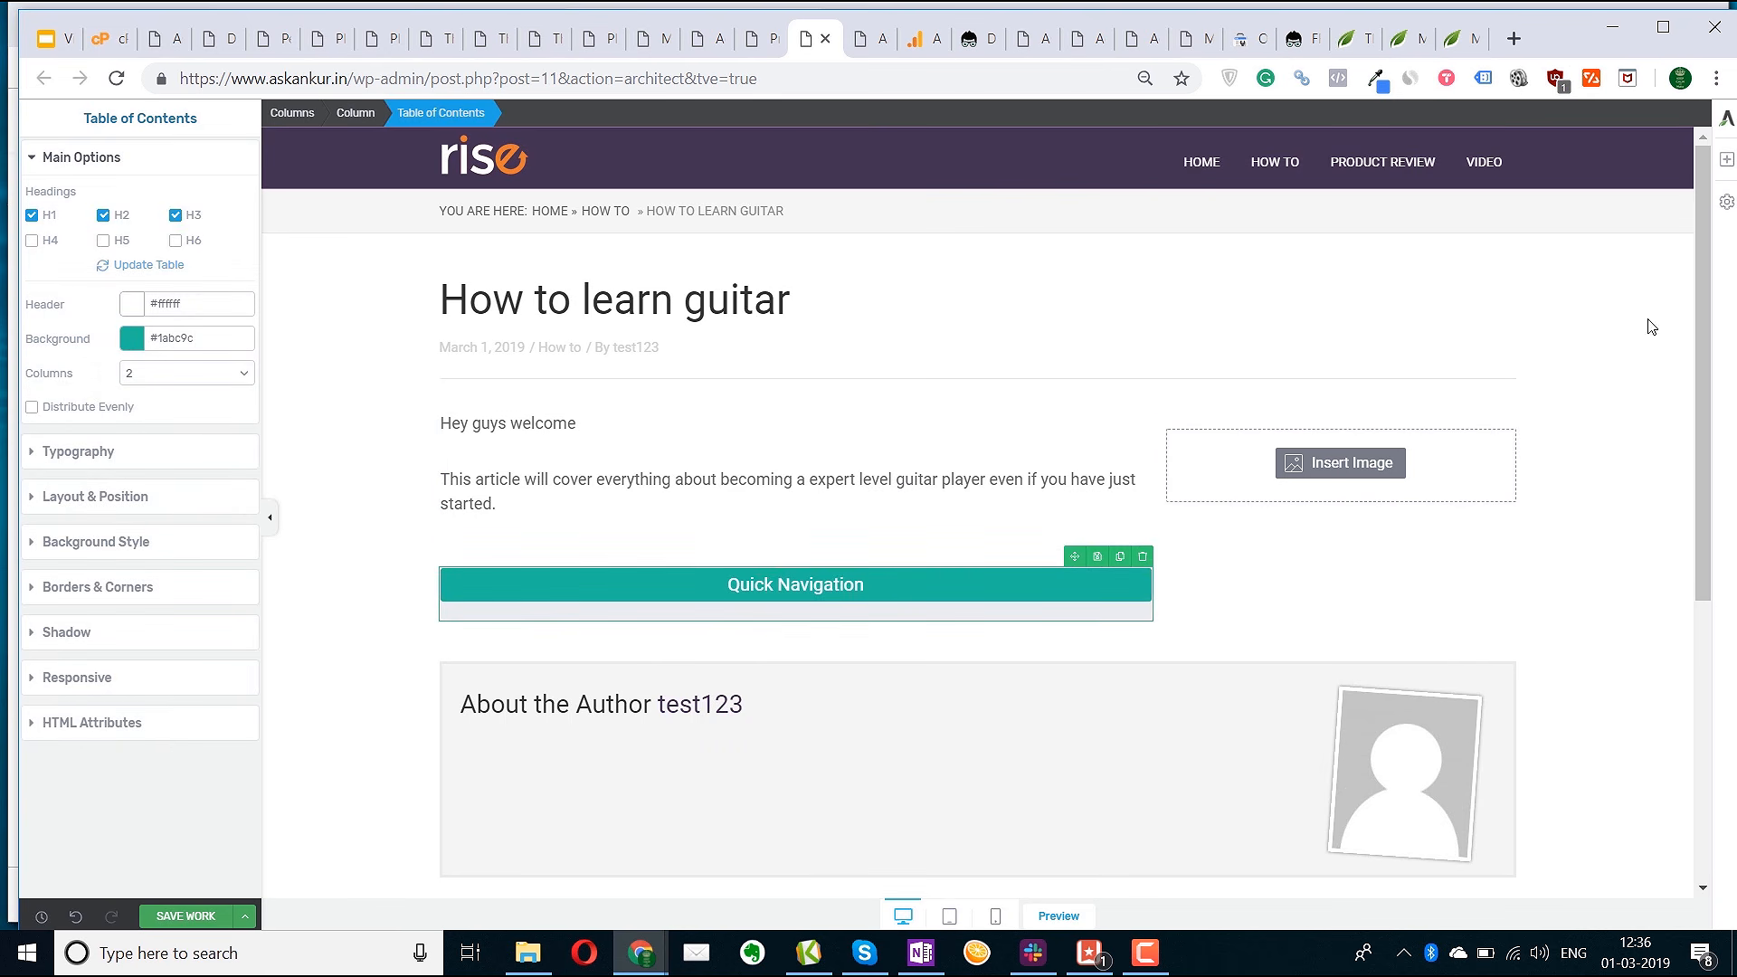
Add a two-item styled list with 1 px item spacing and cuttlefish bullet icons
click(1726, 159)
drag(1670, 493, 1085, 633)
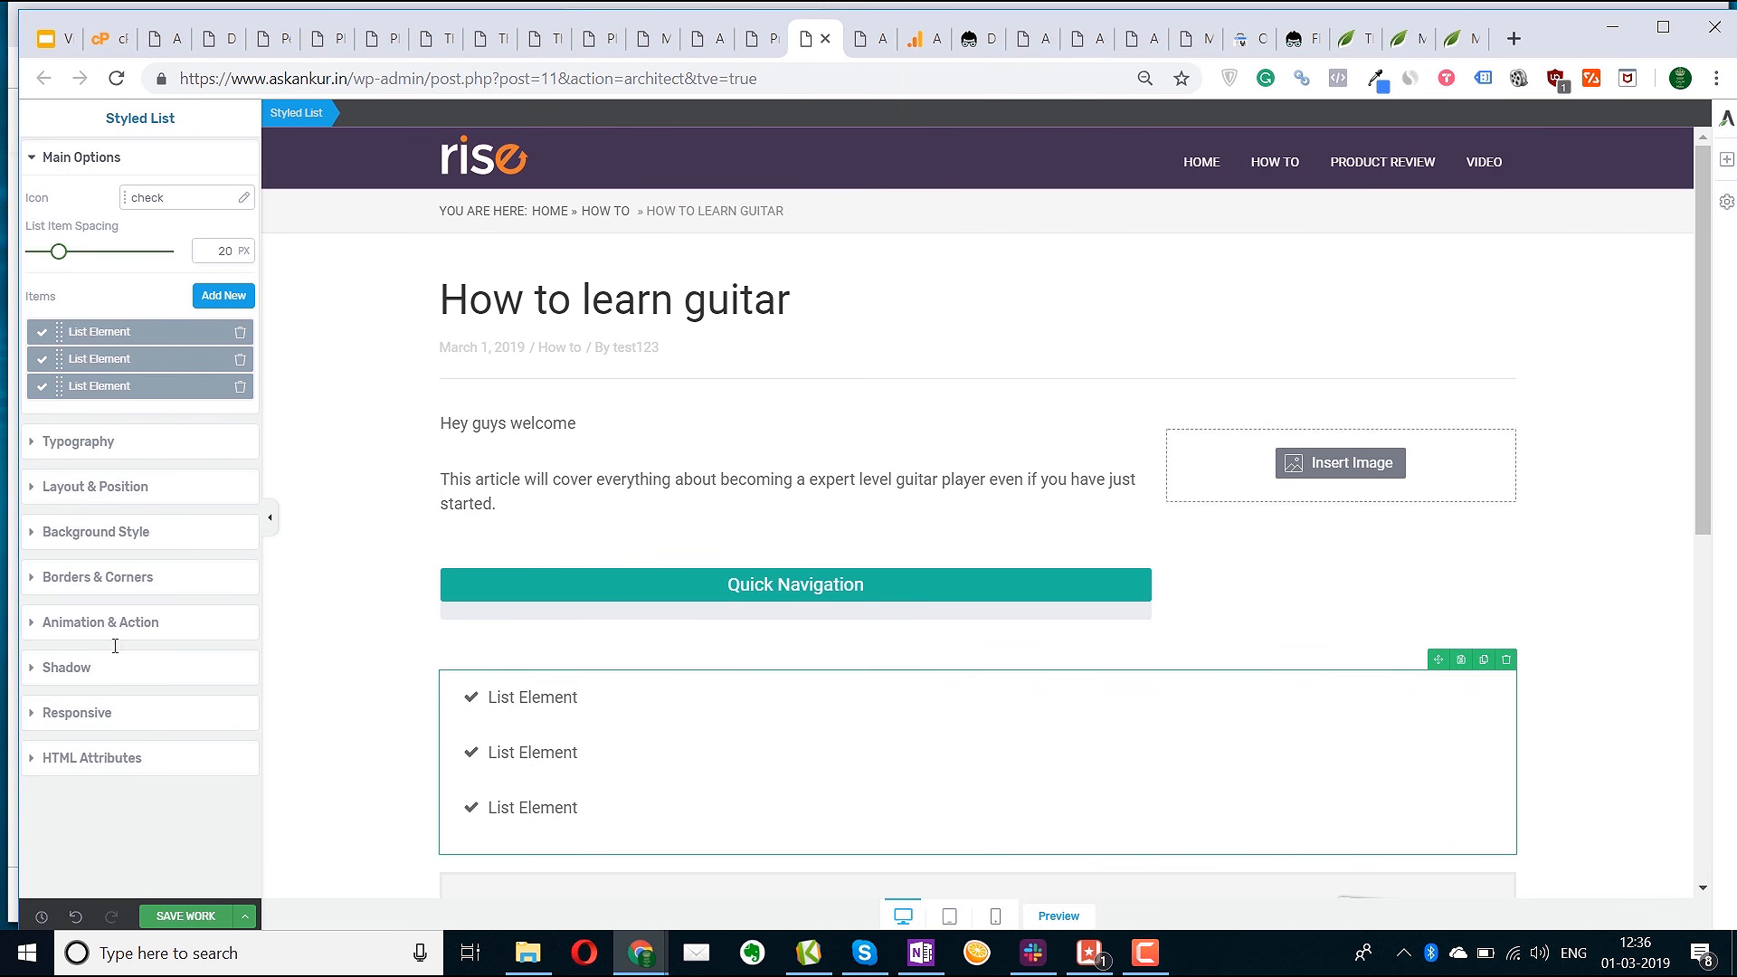
drag(60, 253, 33, 253)
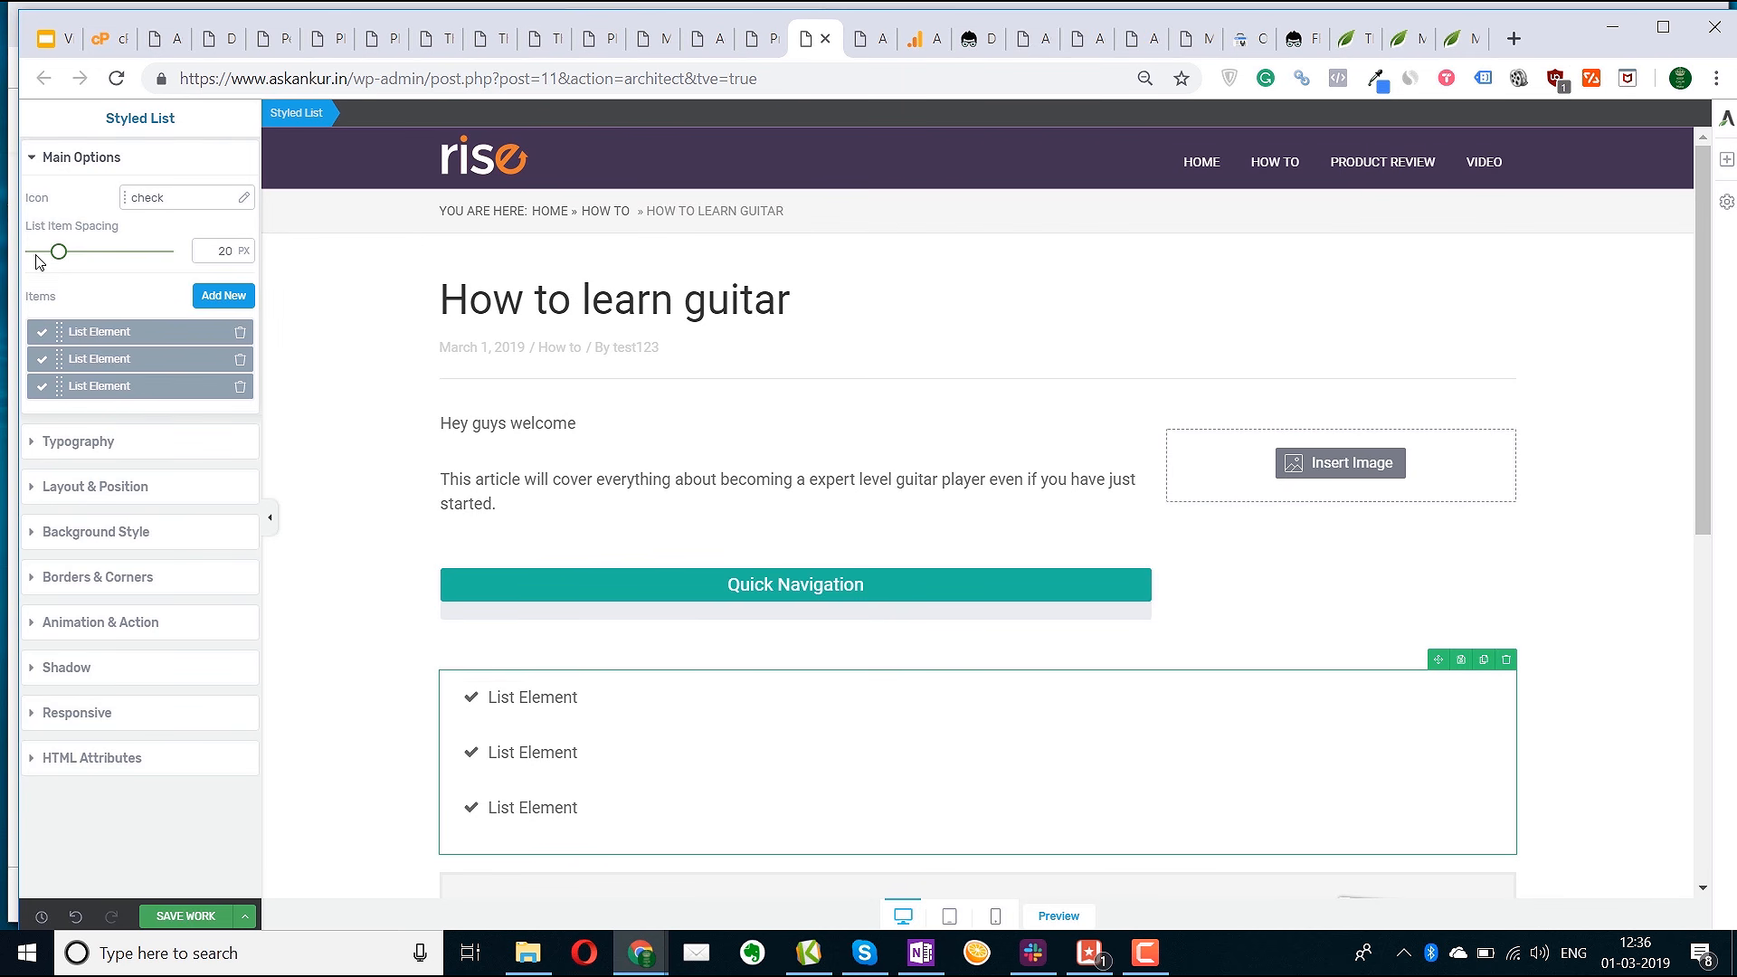
click(242, 333)
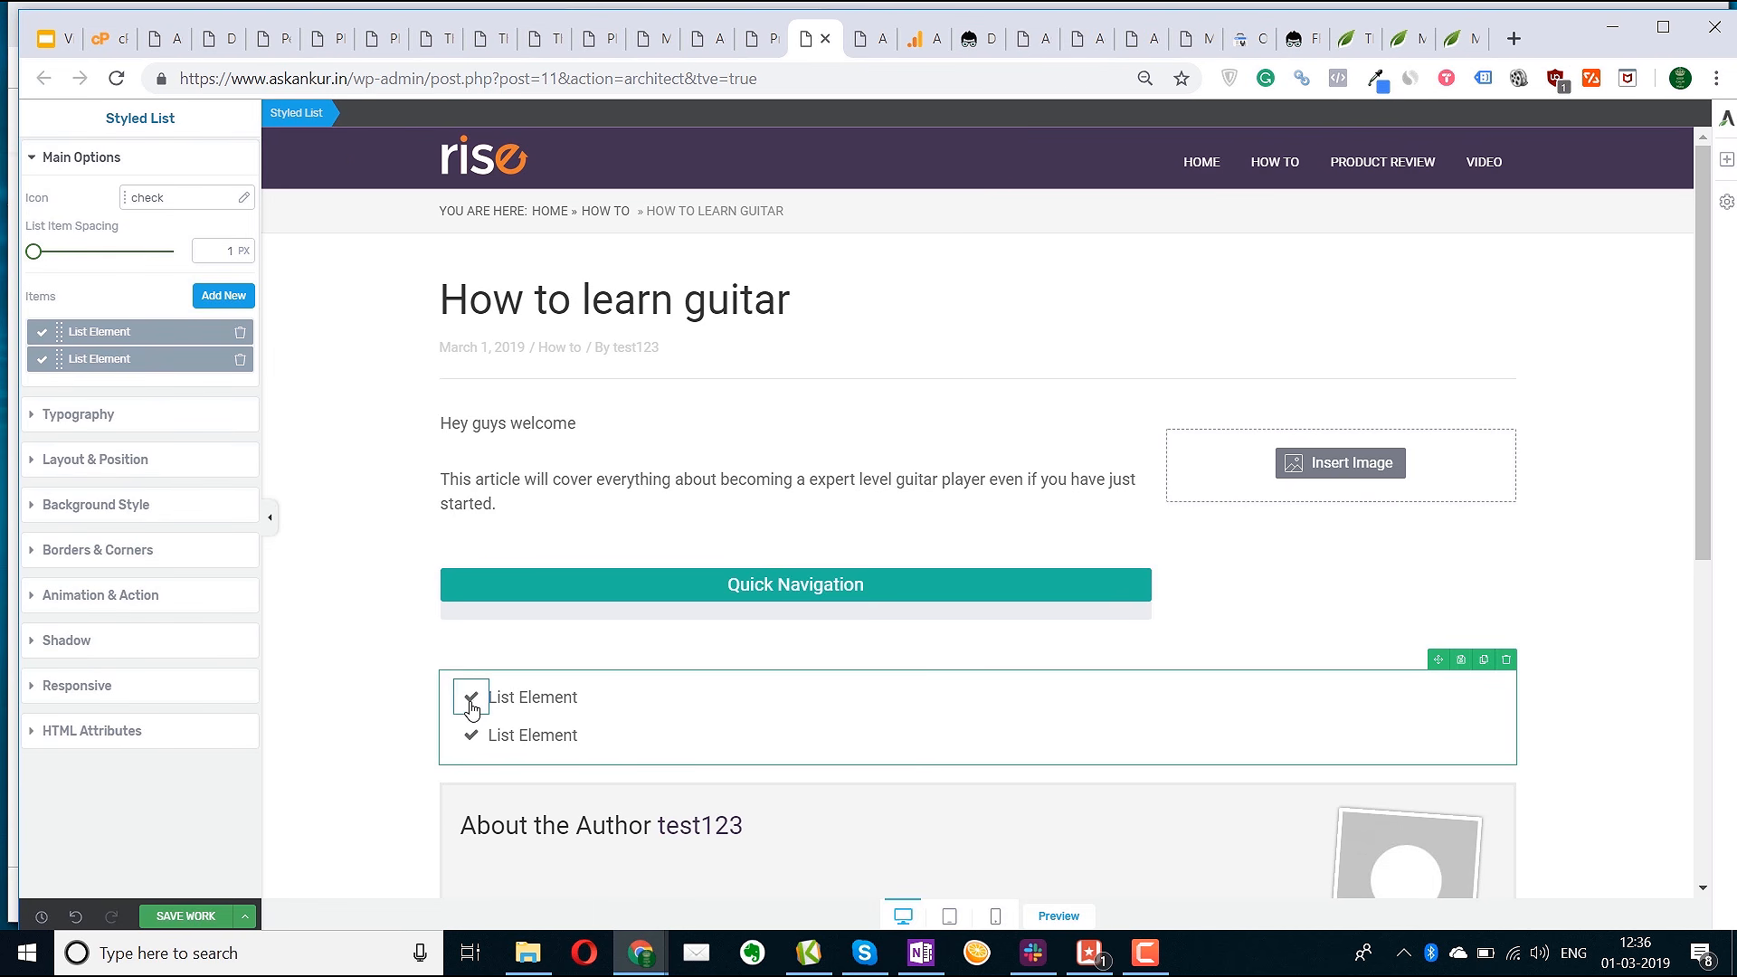
click(471, 706)
click(244, 342)
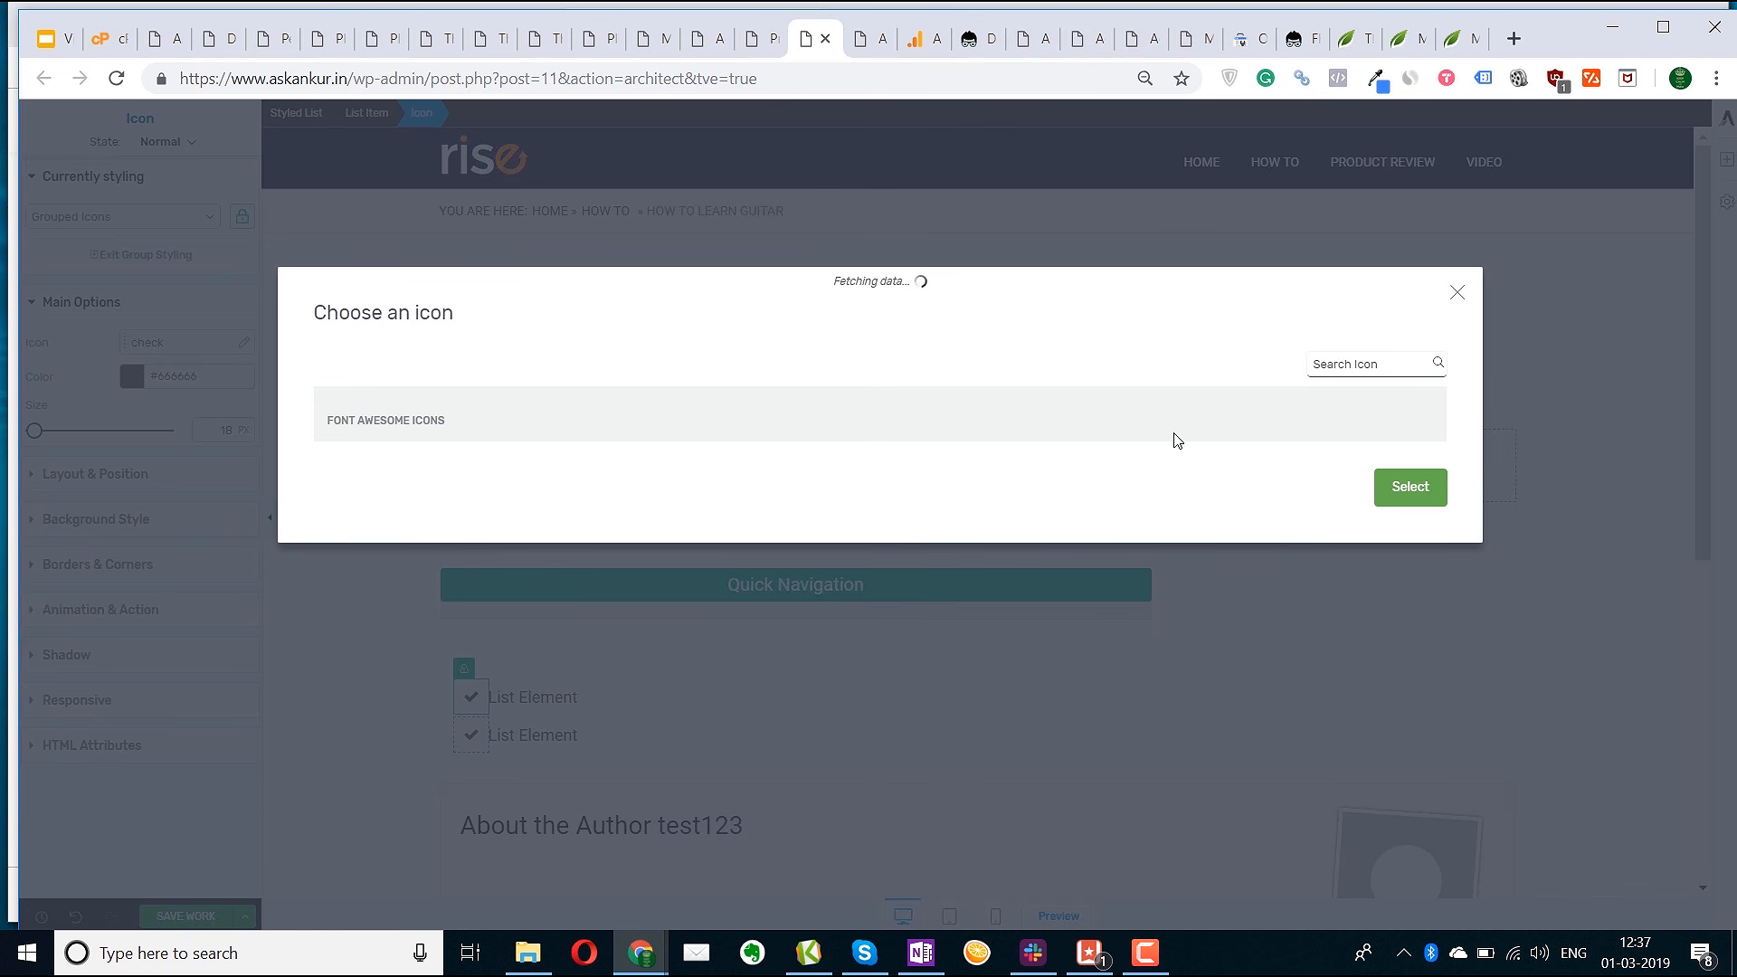
scroll(809, 591, down, 3)
click(571, 463)
click(1410, 762)
click(471, 366)
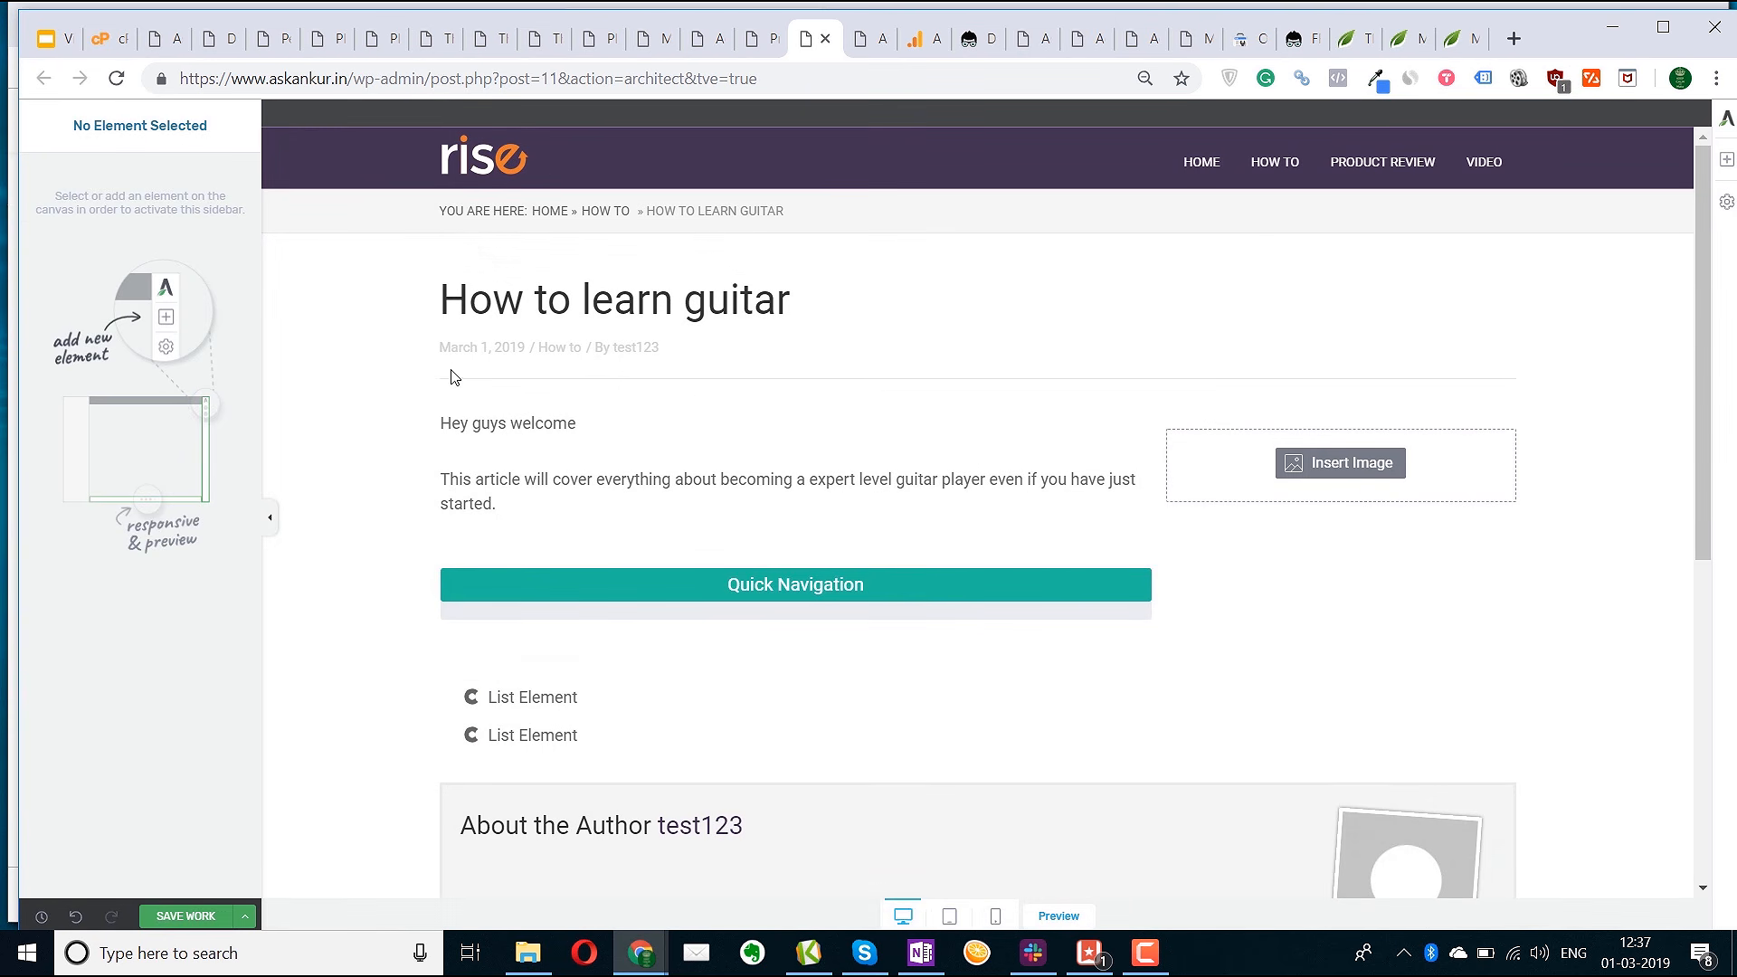
Duplicate the styled list so a second two-item copy sits below it
click(677, 689)
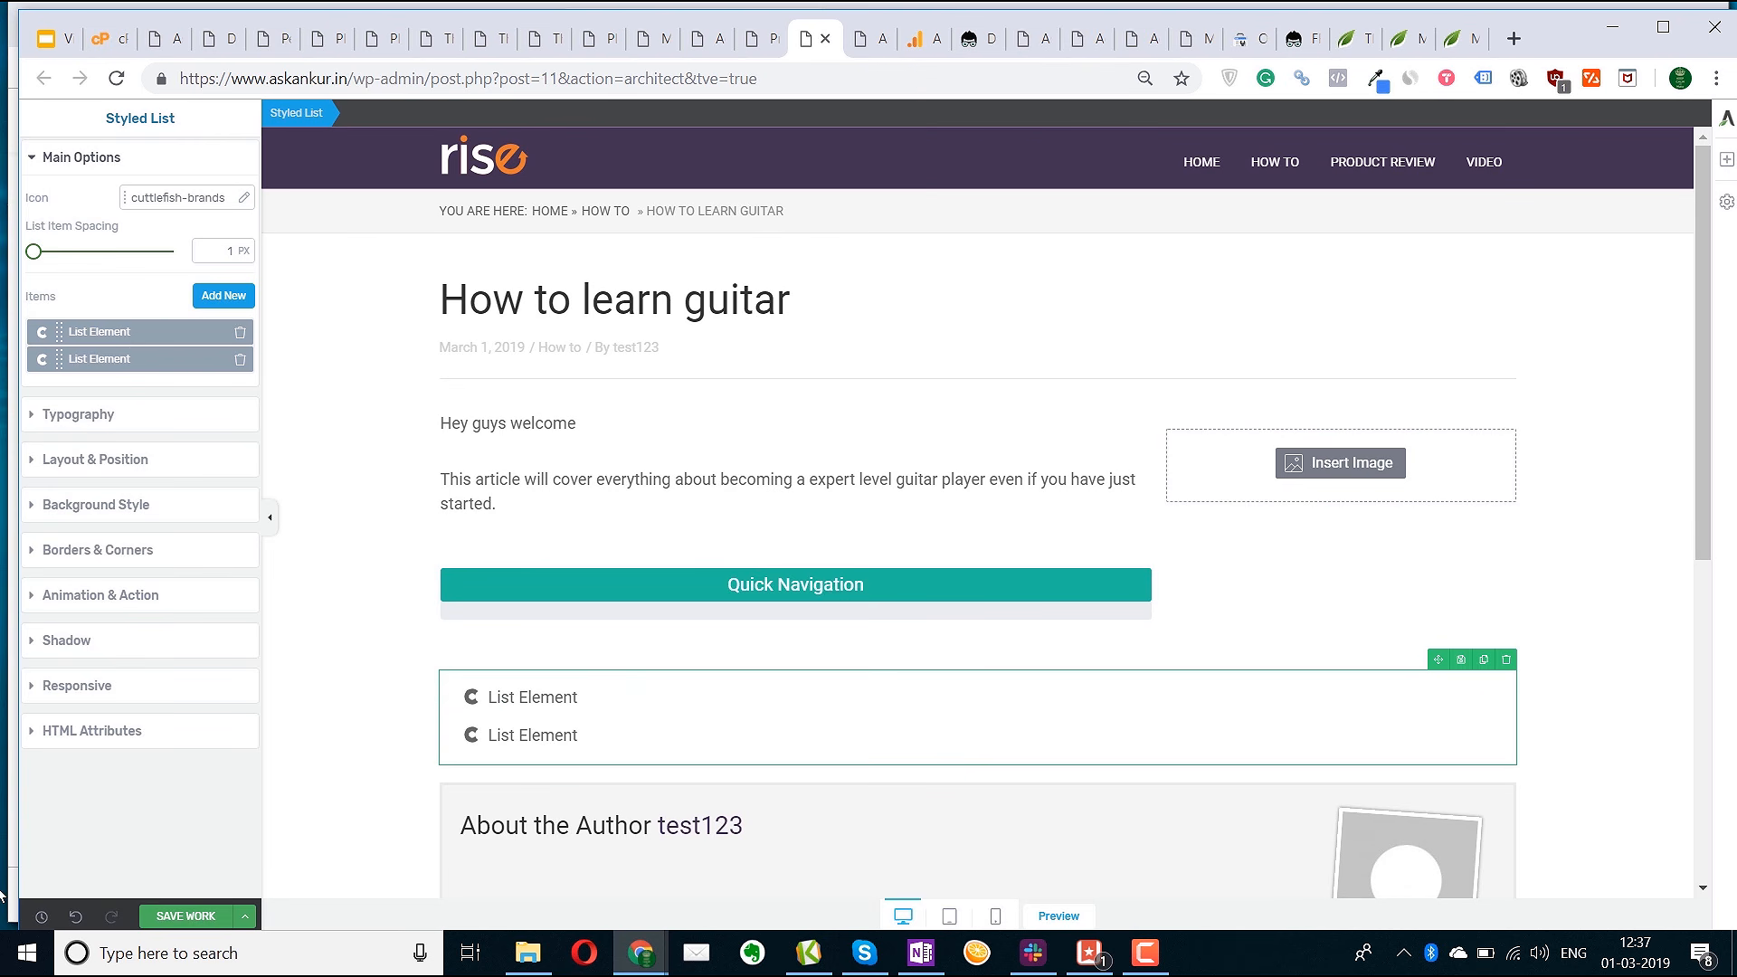
click(93, 505)
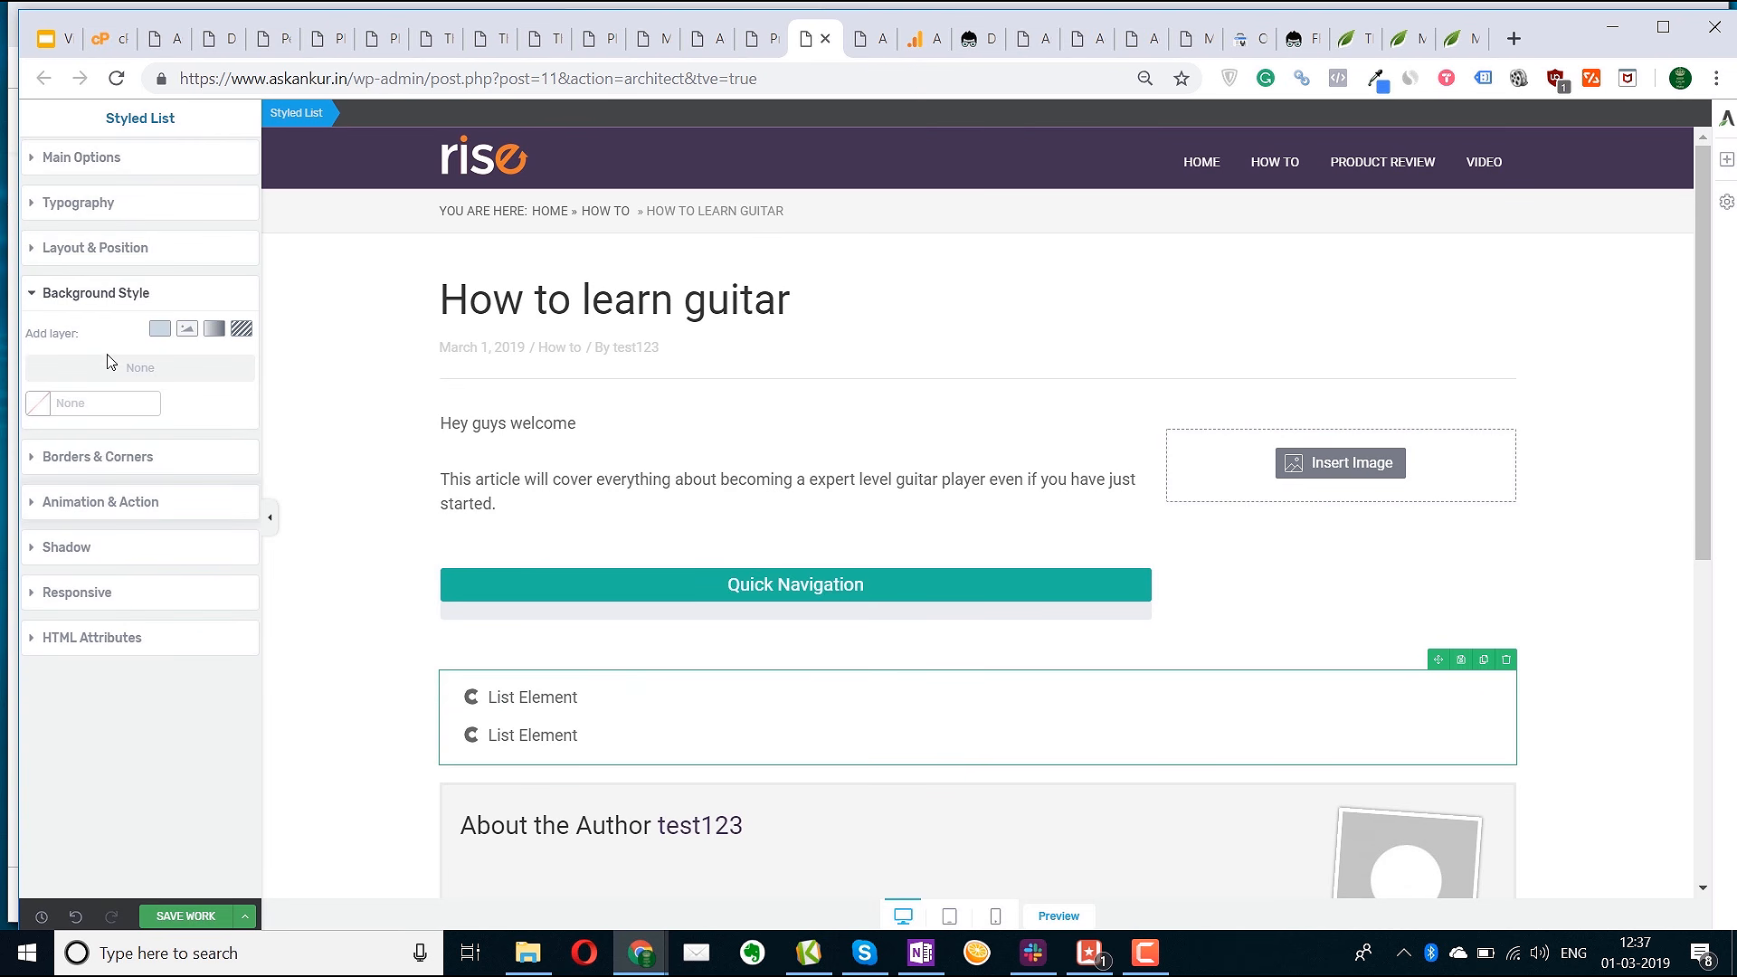
click(143, 247)
click(144, 204)
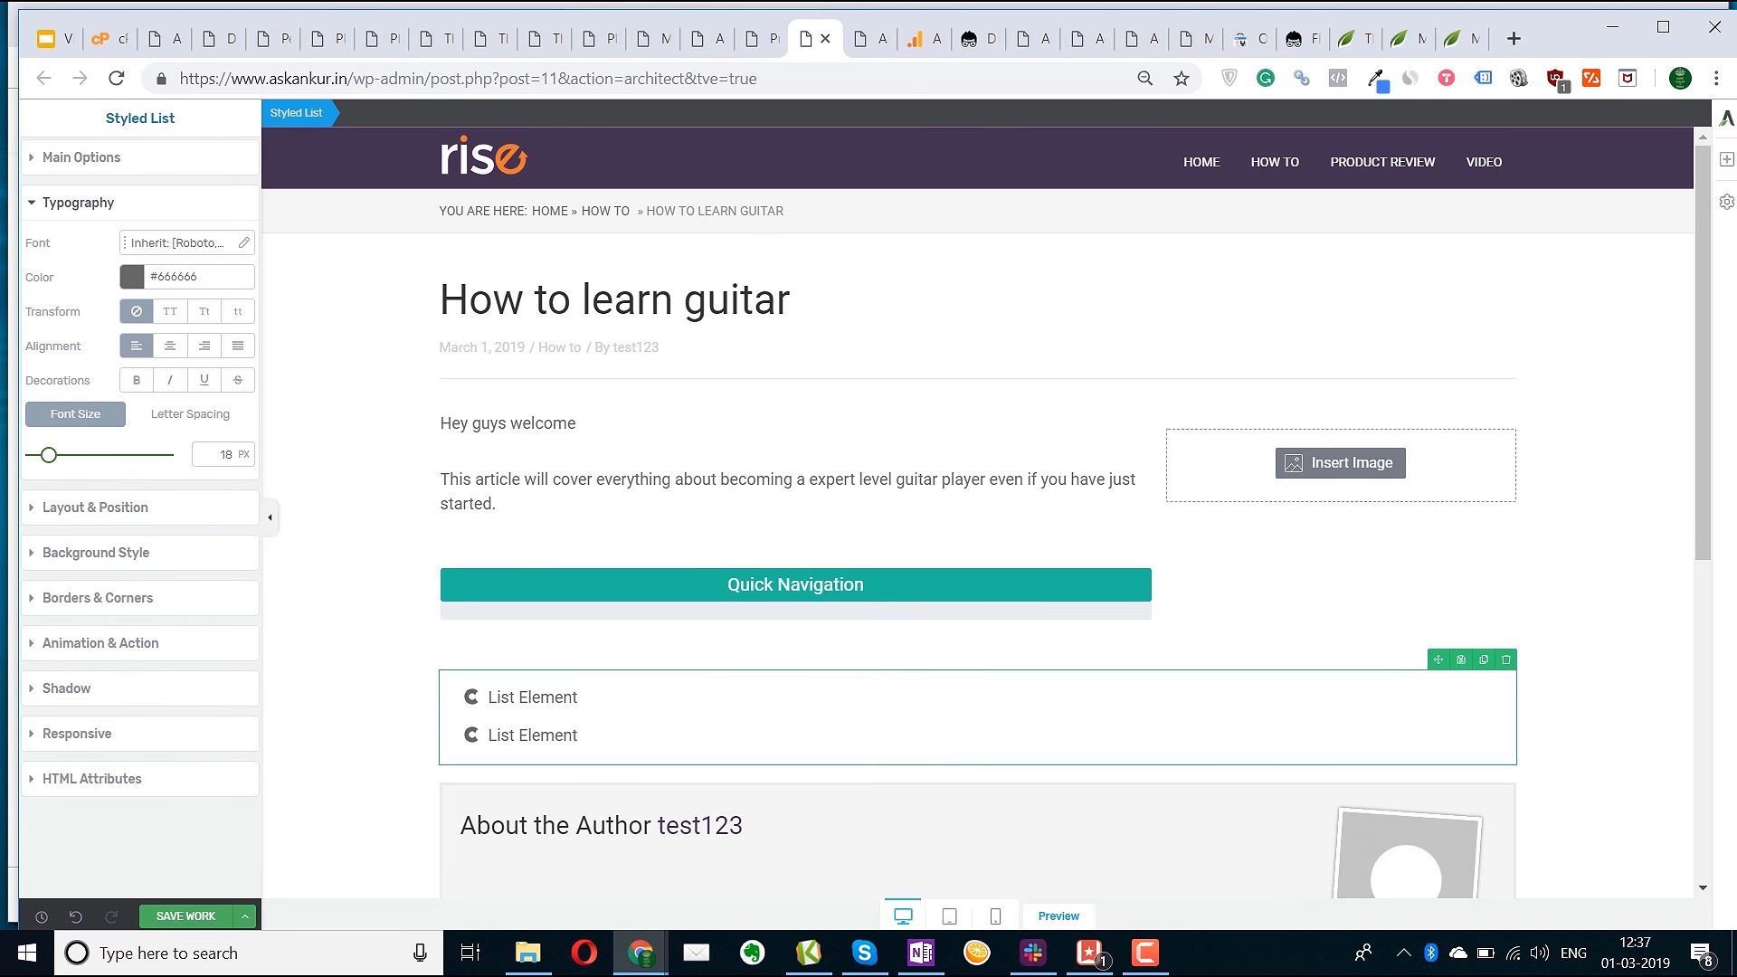
click(1600, 687)
click(1484, 660)
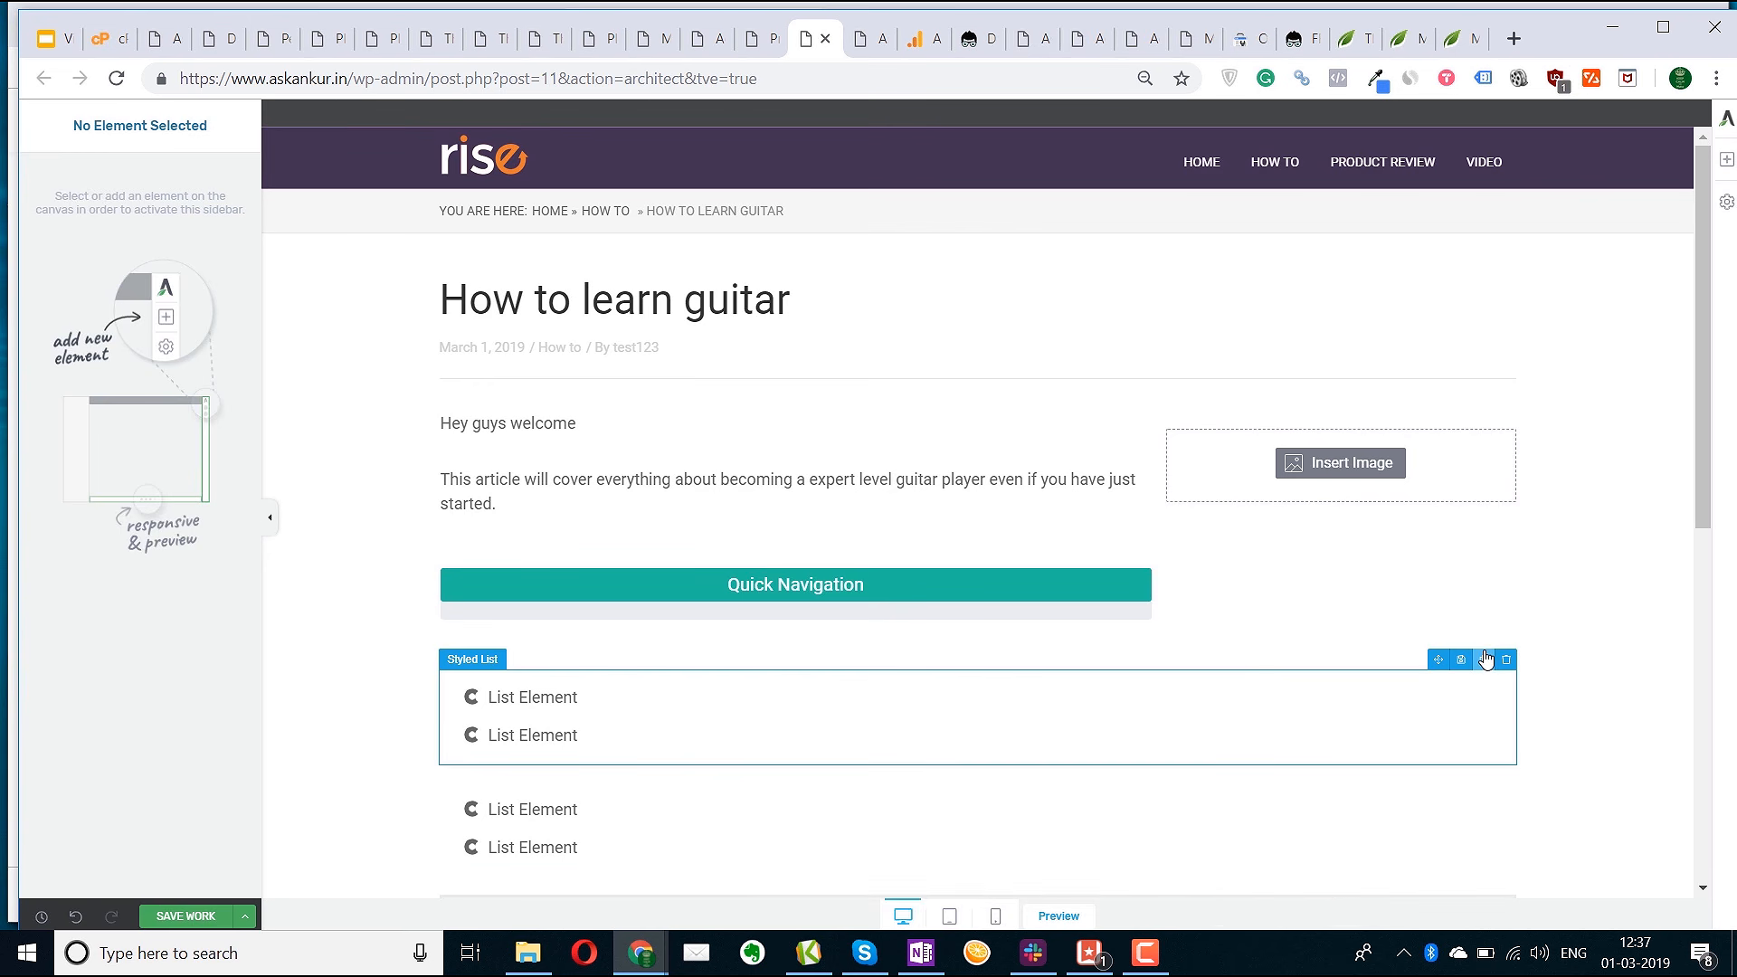
scroll(911, 667, down, 1)
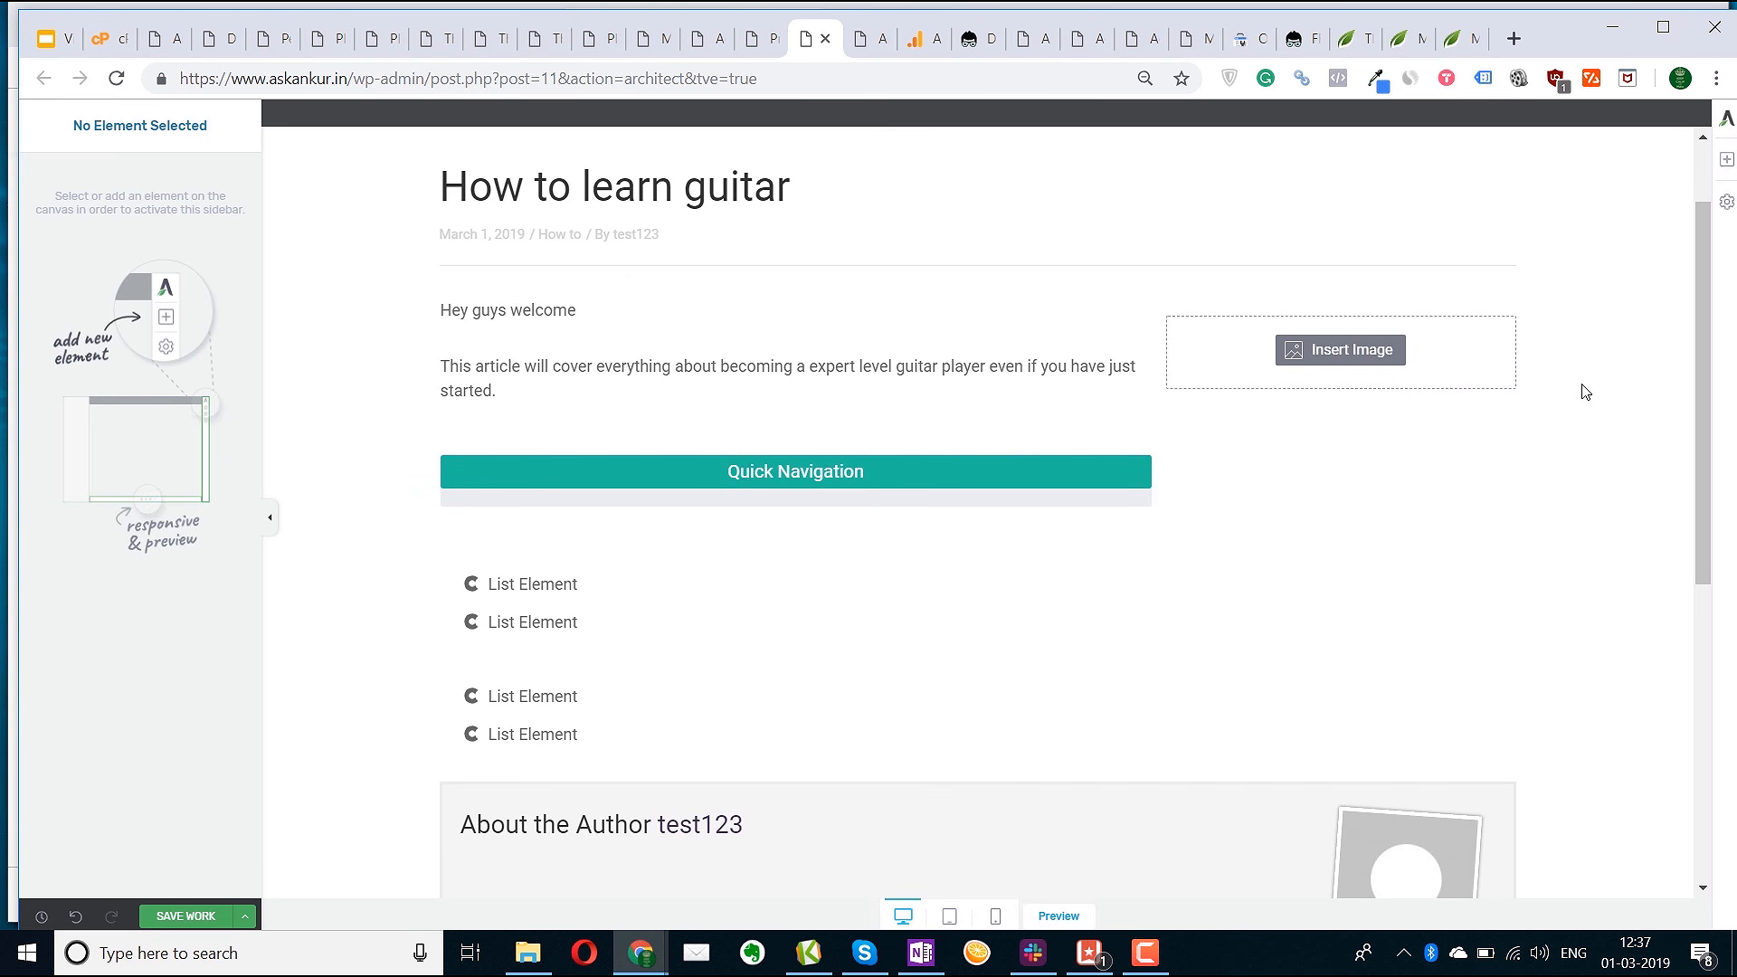
Scroll the live blogging-tools post down to its Thrive Themes Membership recommendation
click(1724, 160)
scroll(1564, 472, down, 1)
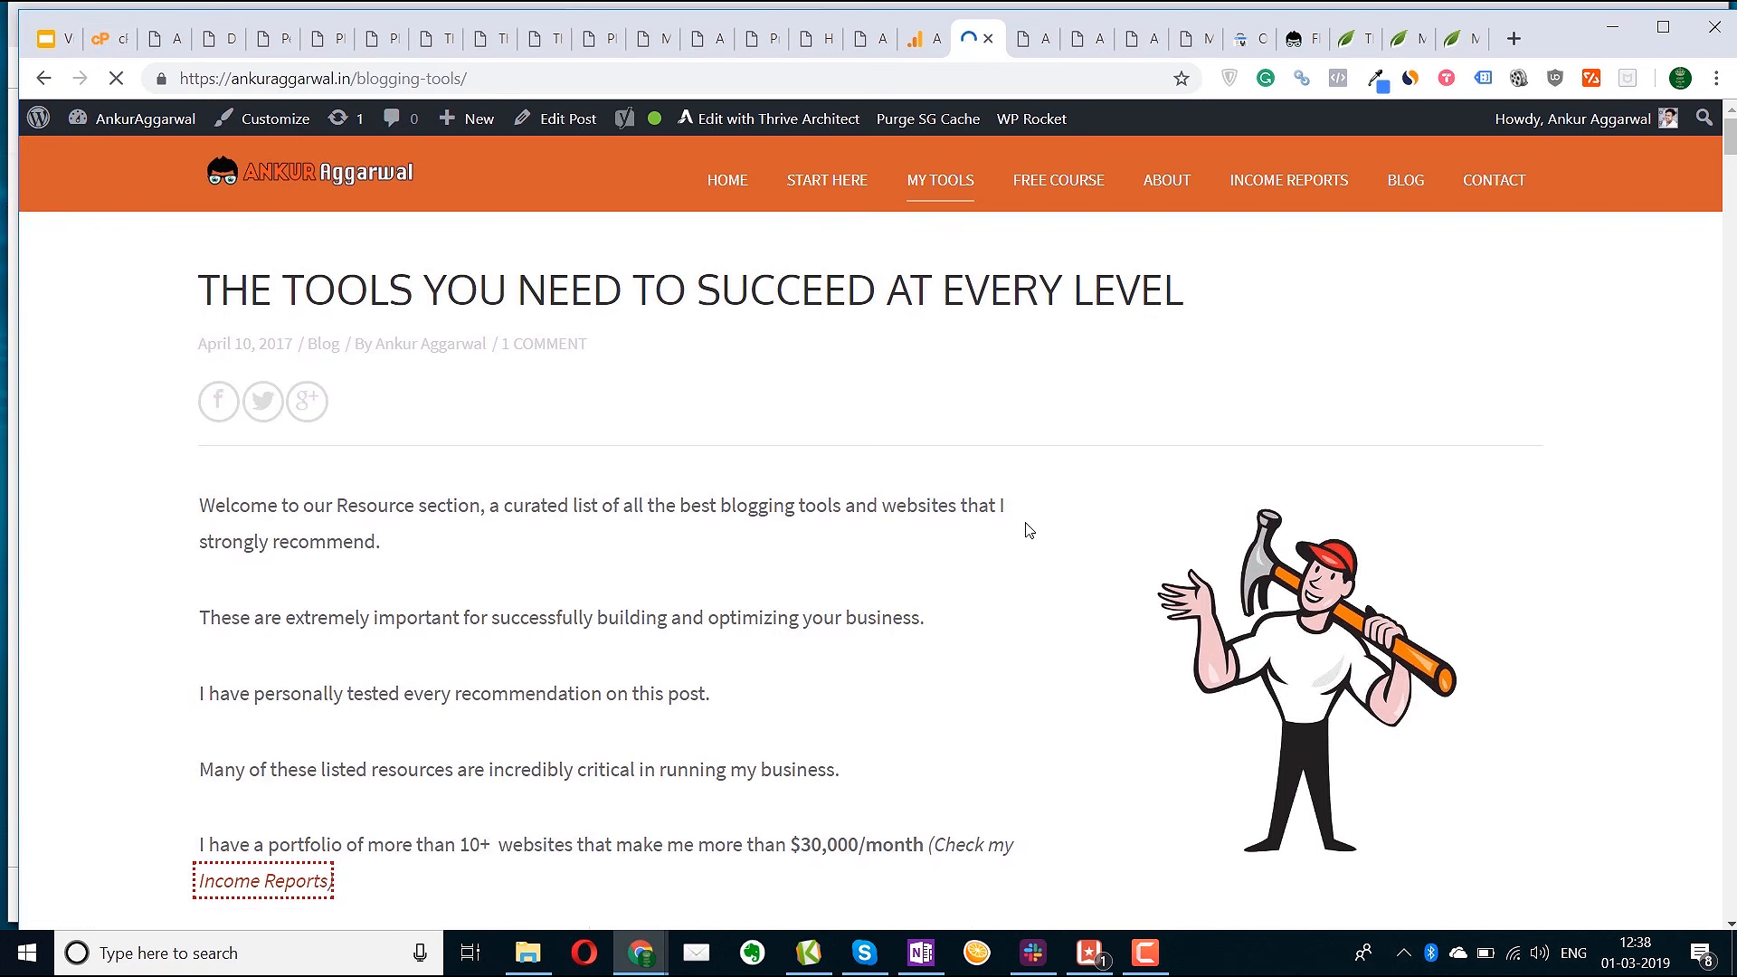
scroll(1029, 529, down, 20)
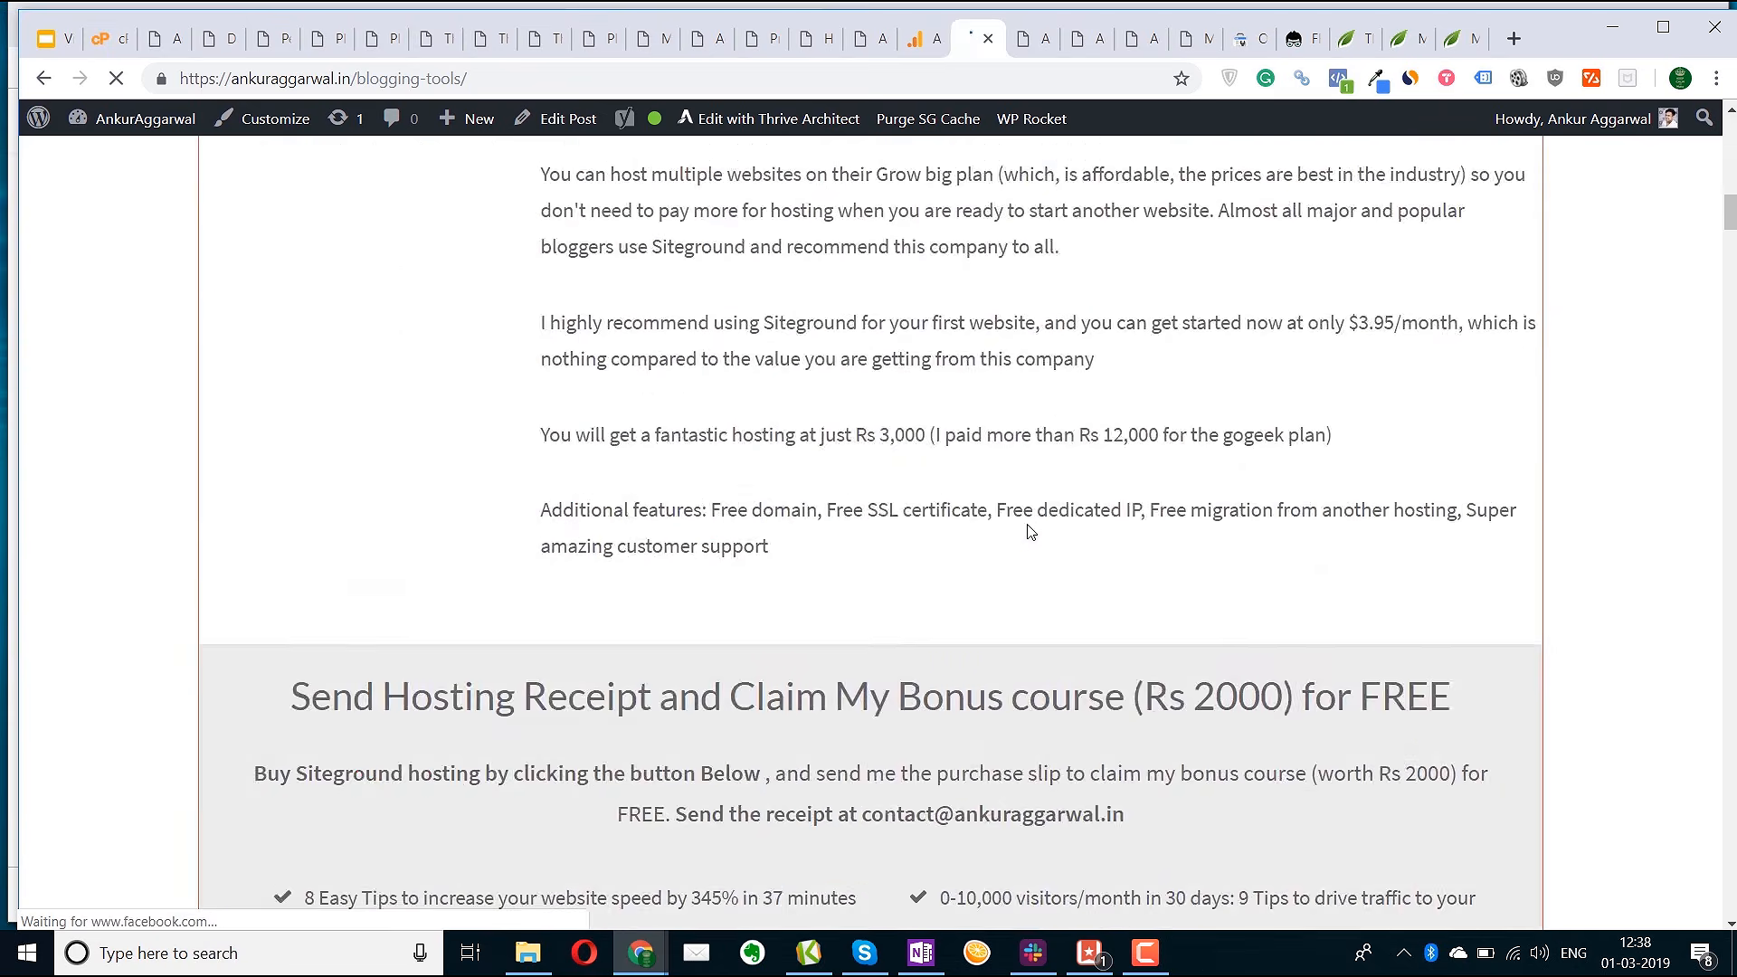
scroll(1028, 525, down, 10)
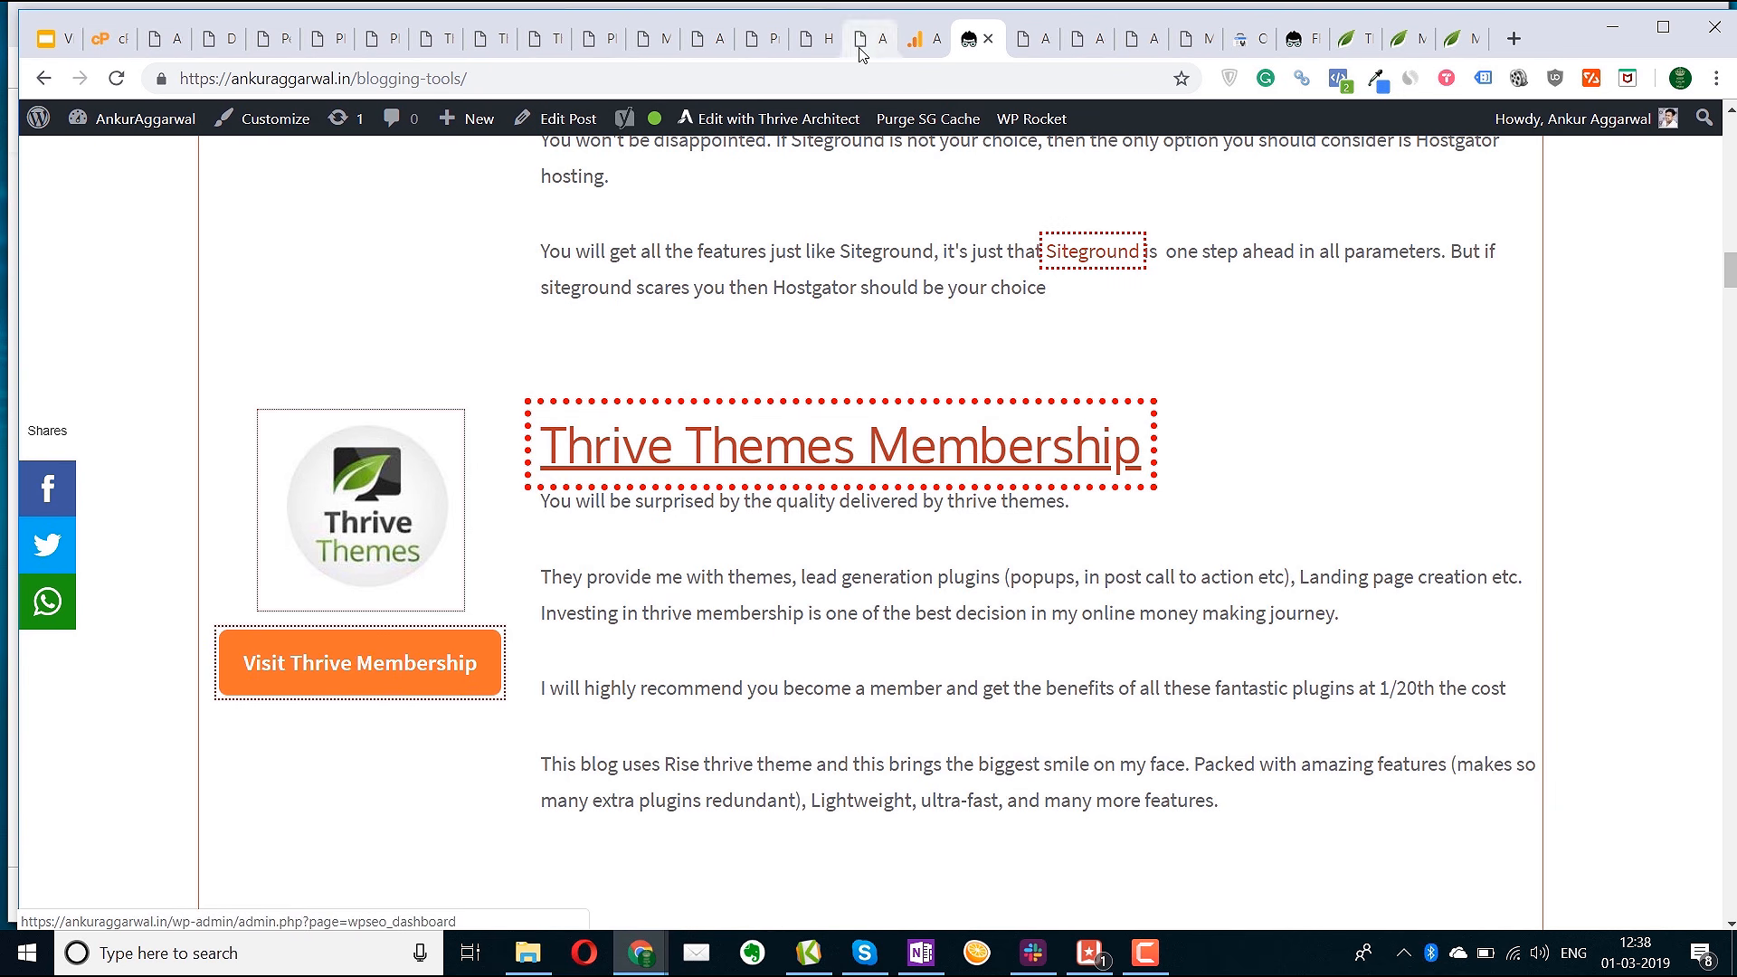
click(651, 38)
Add a Tabs block below the lists and a star rating under Quick Navigation
click(814, 38)
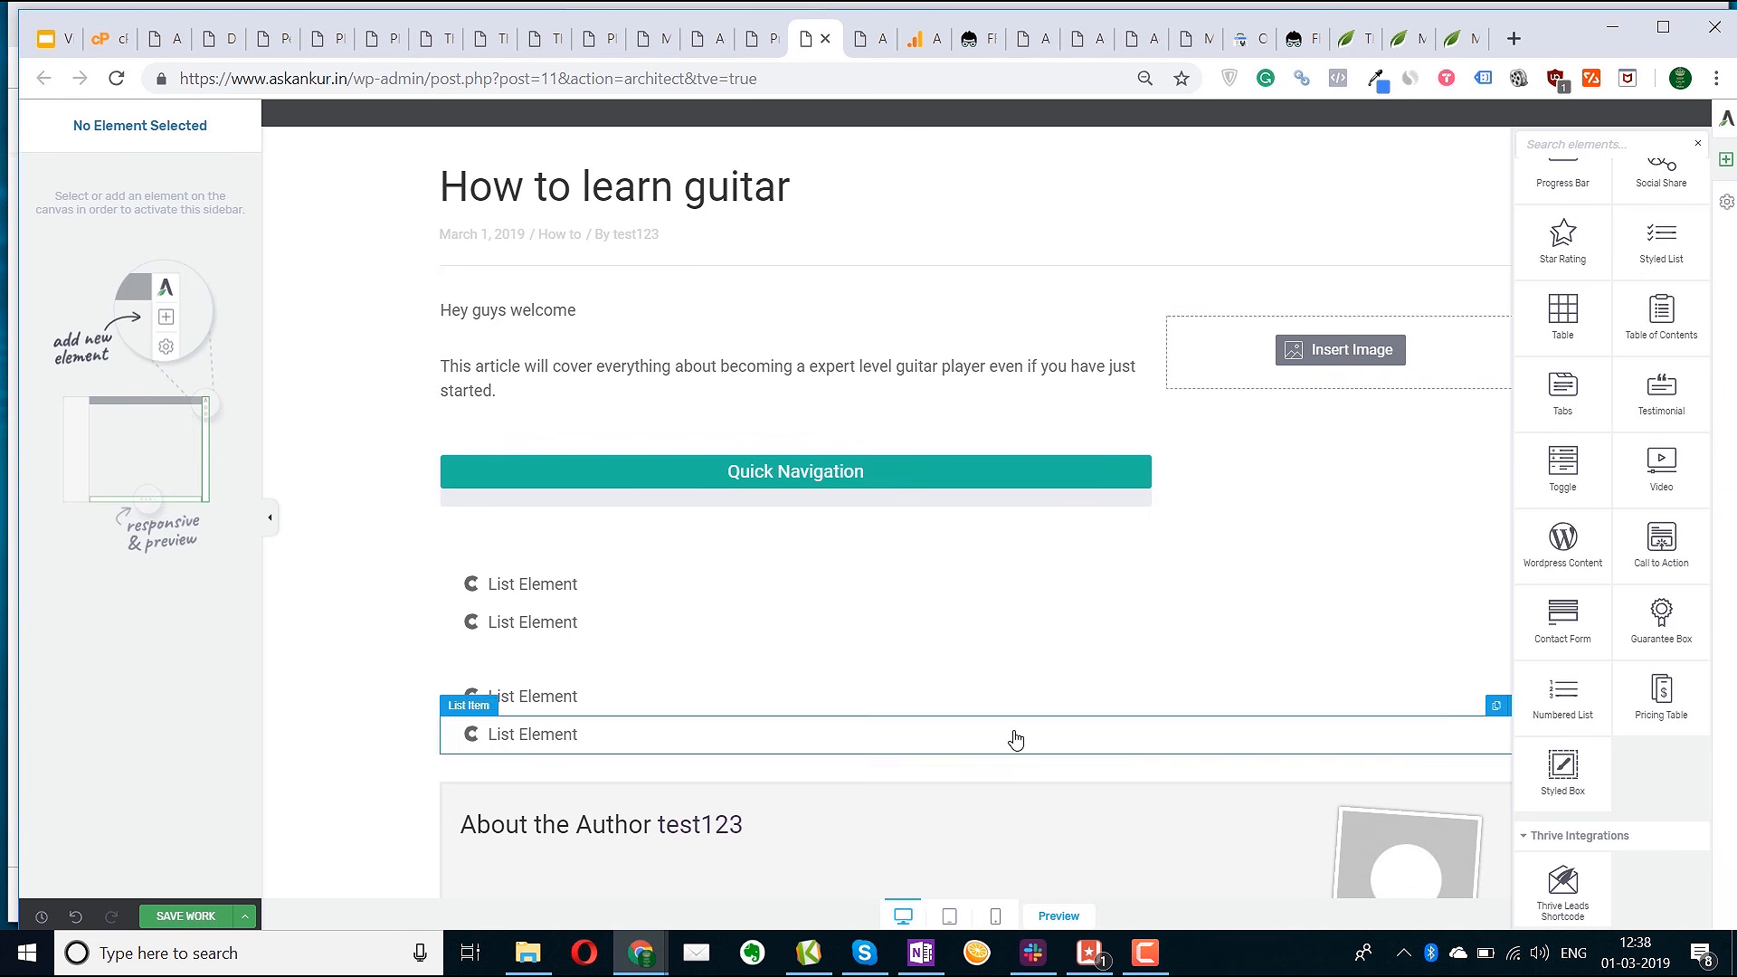
drag(1574, 380, 1001, 741)
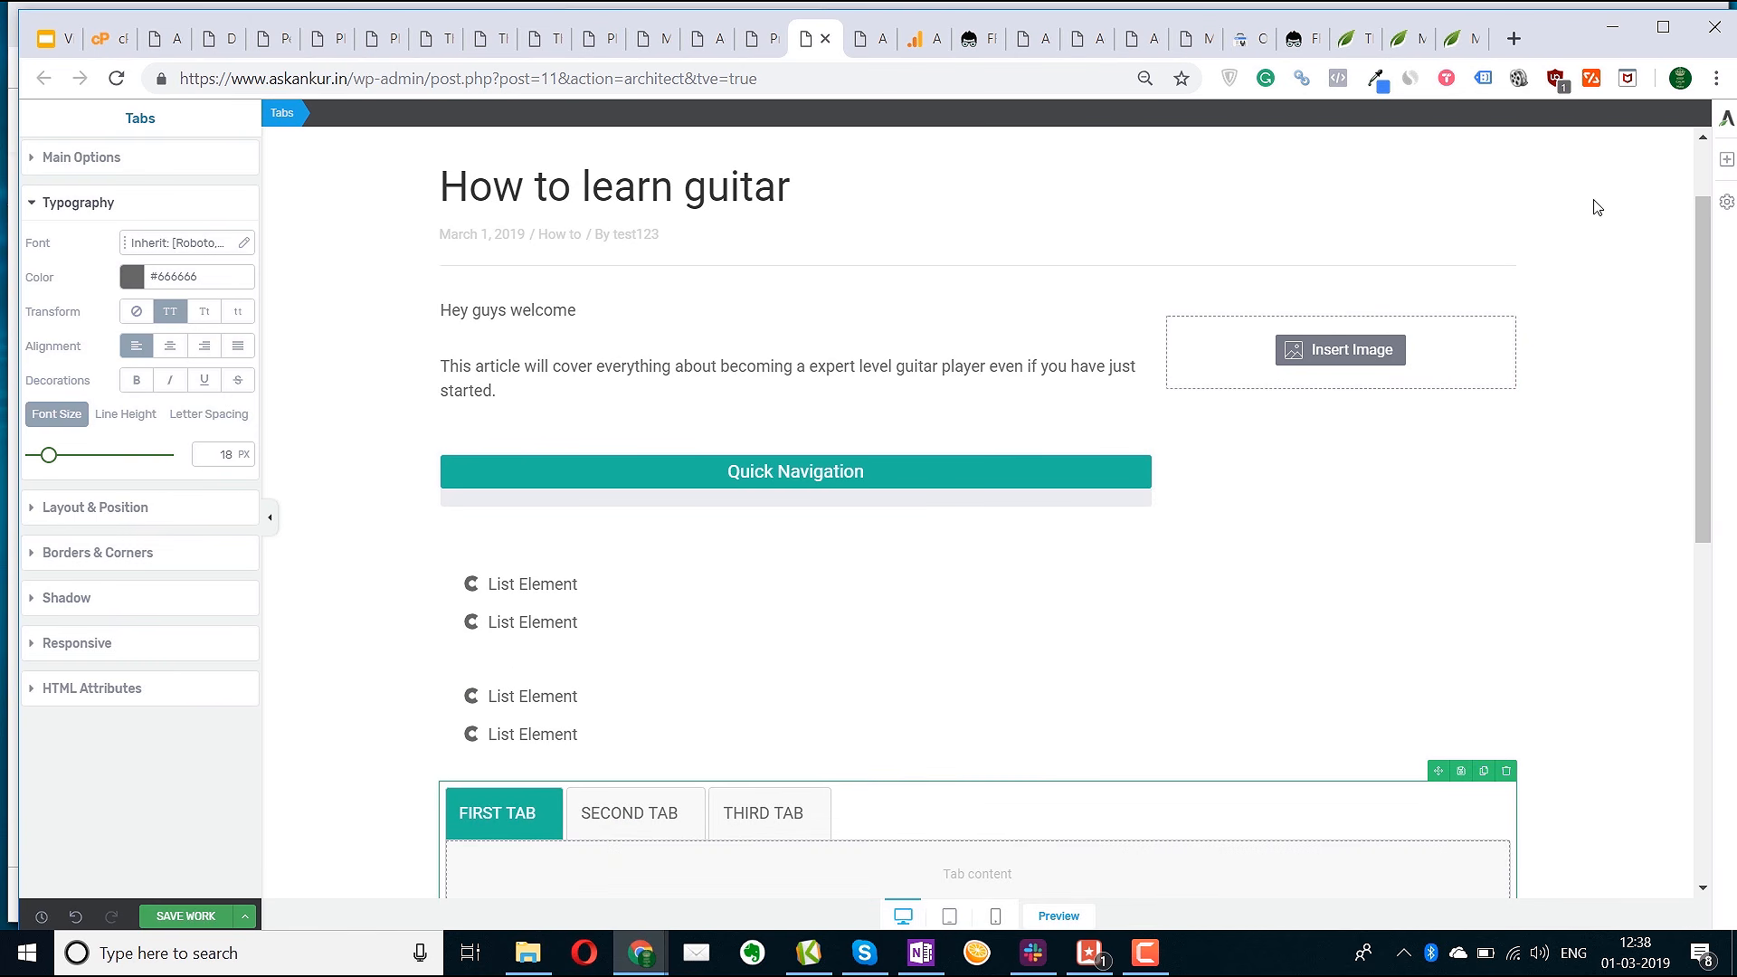
click(1726, 169)
drag(1564, 231, 794, 554)
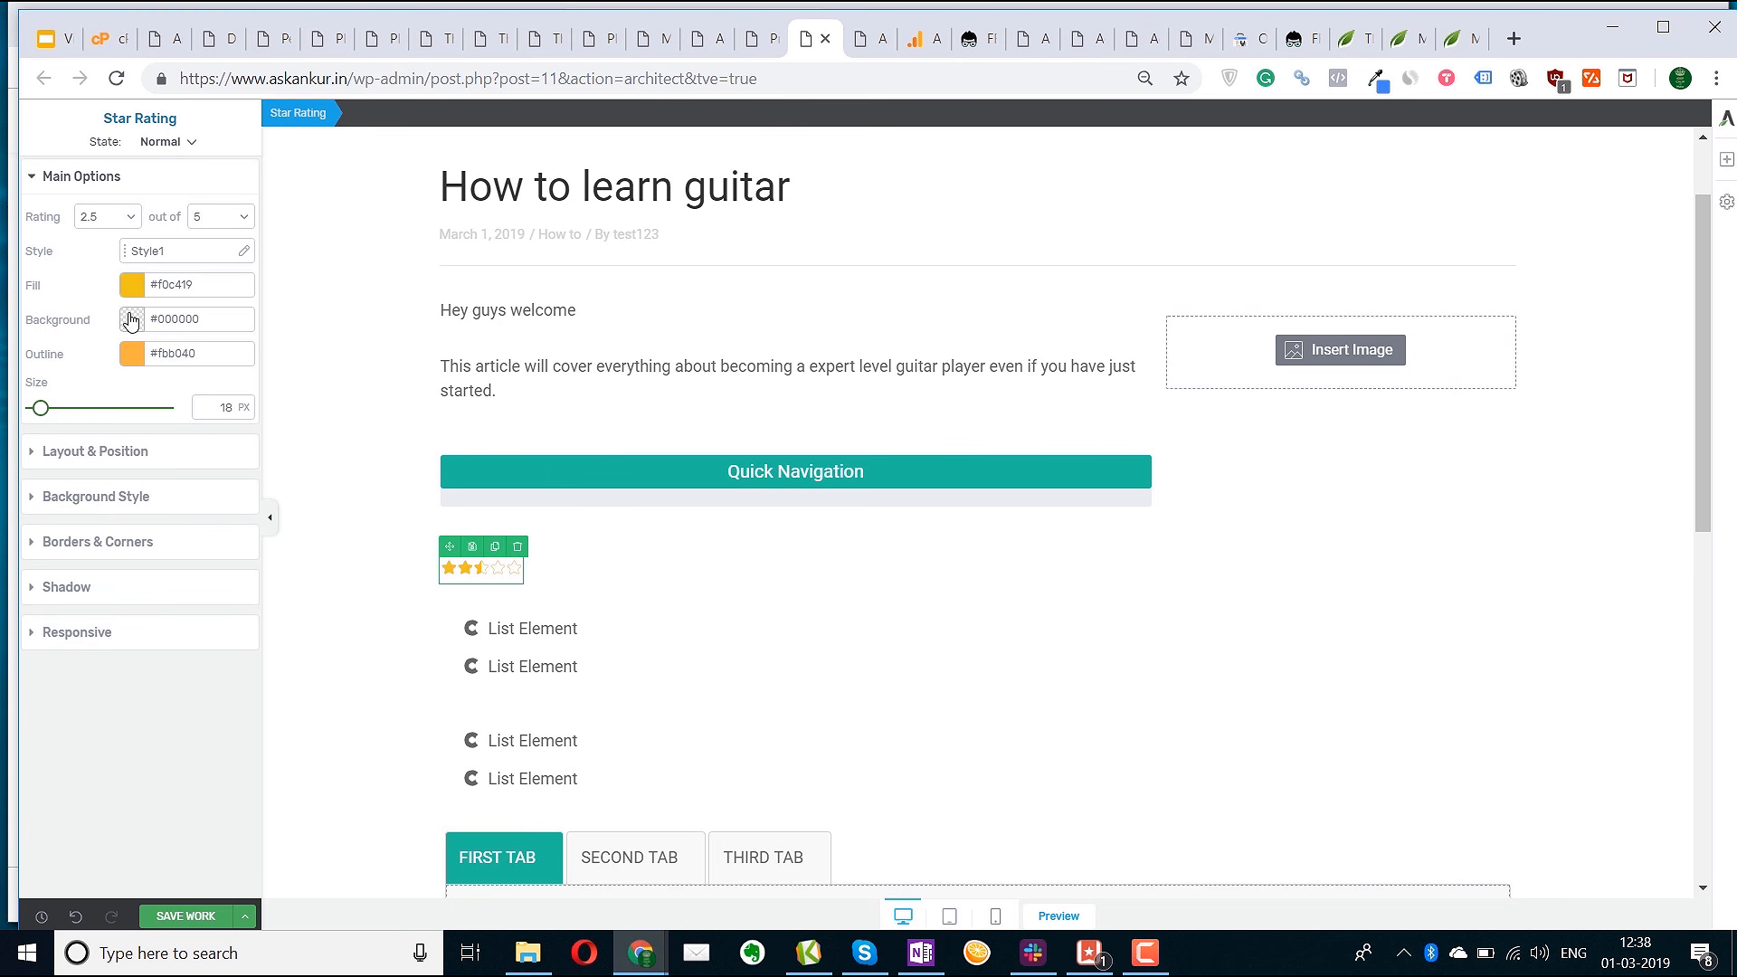
Centre the star rating and give it a red solid-colour background
click(158, 457)
click(204, 493)
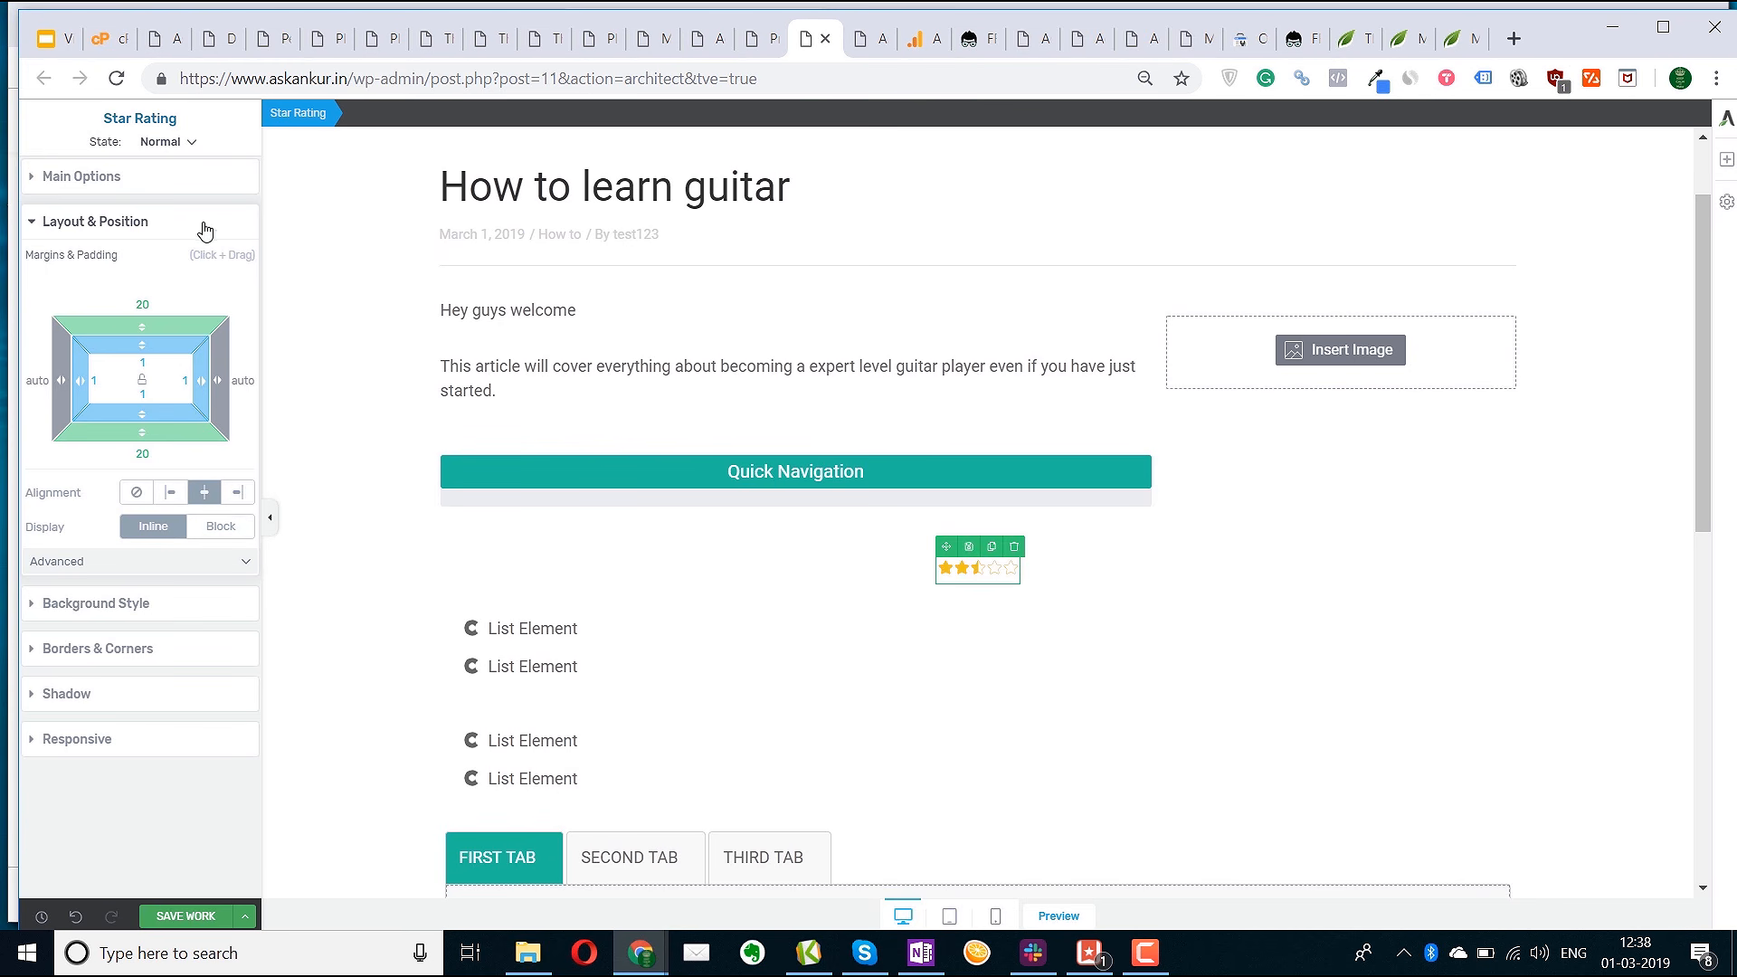
click(140, 604)
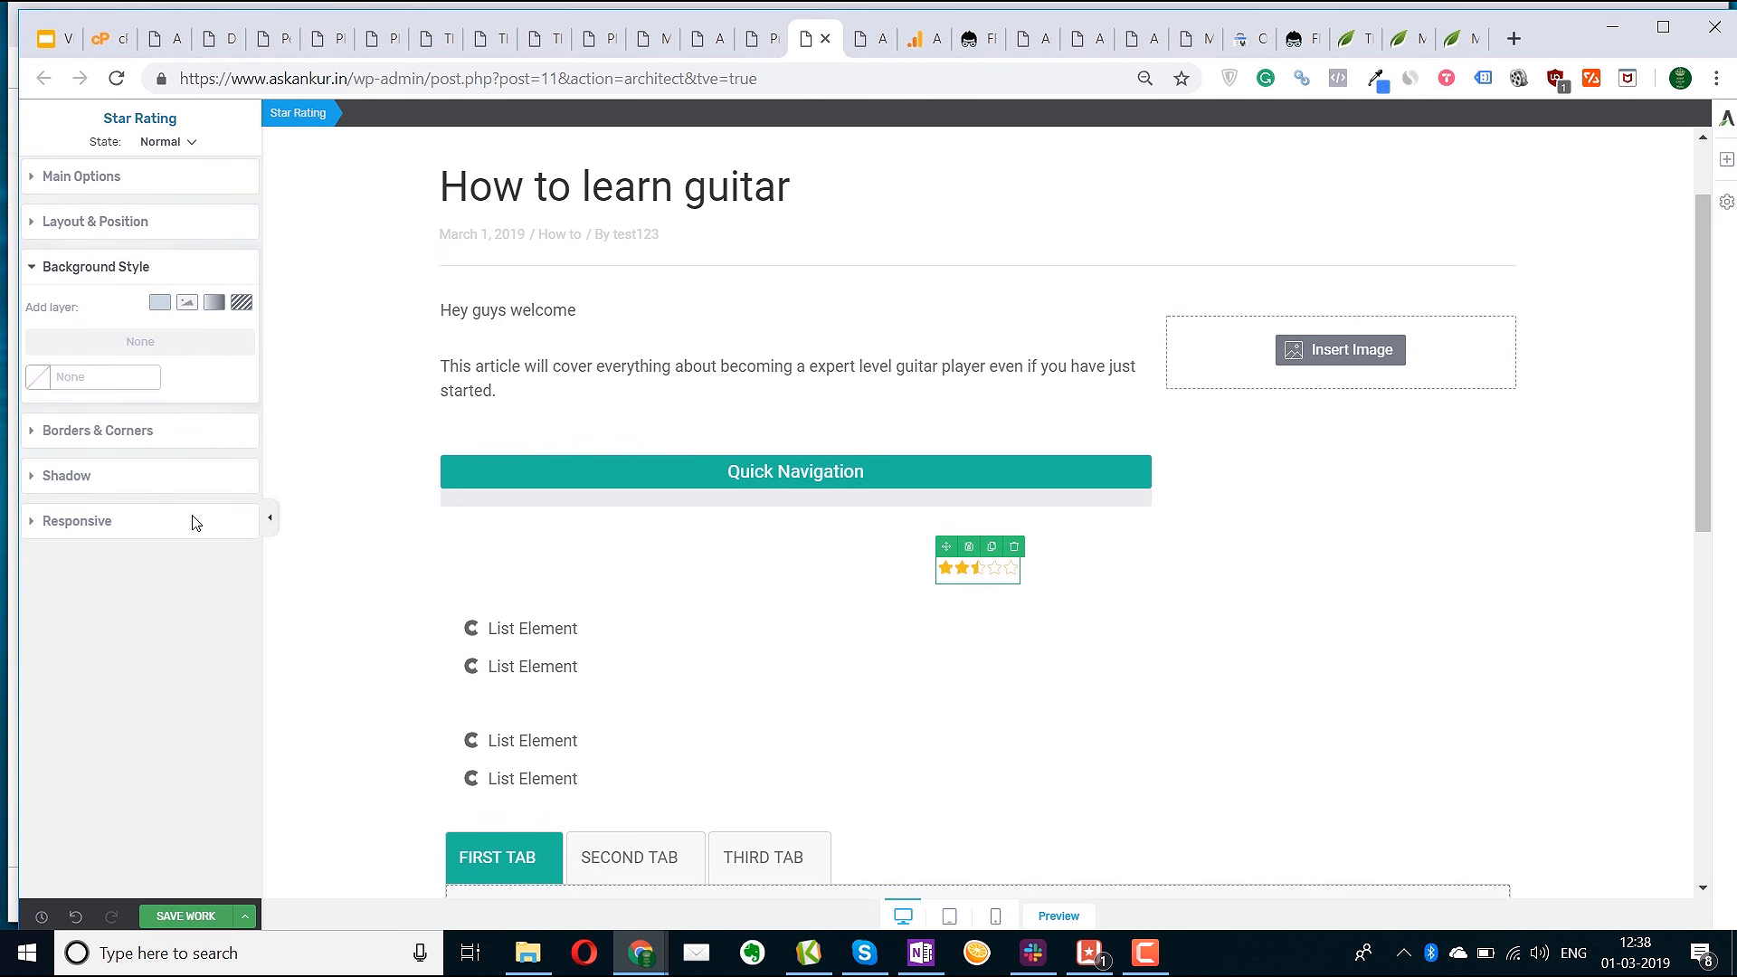
click(161, 306)
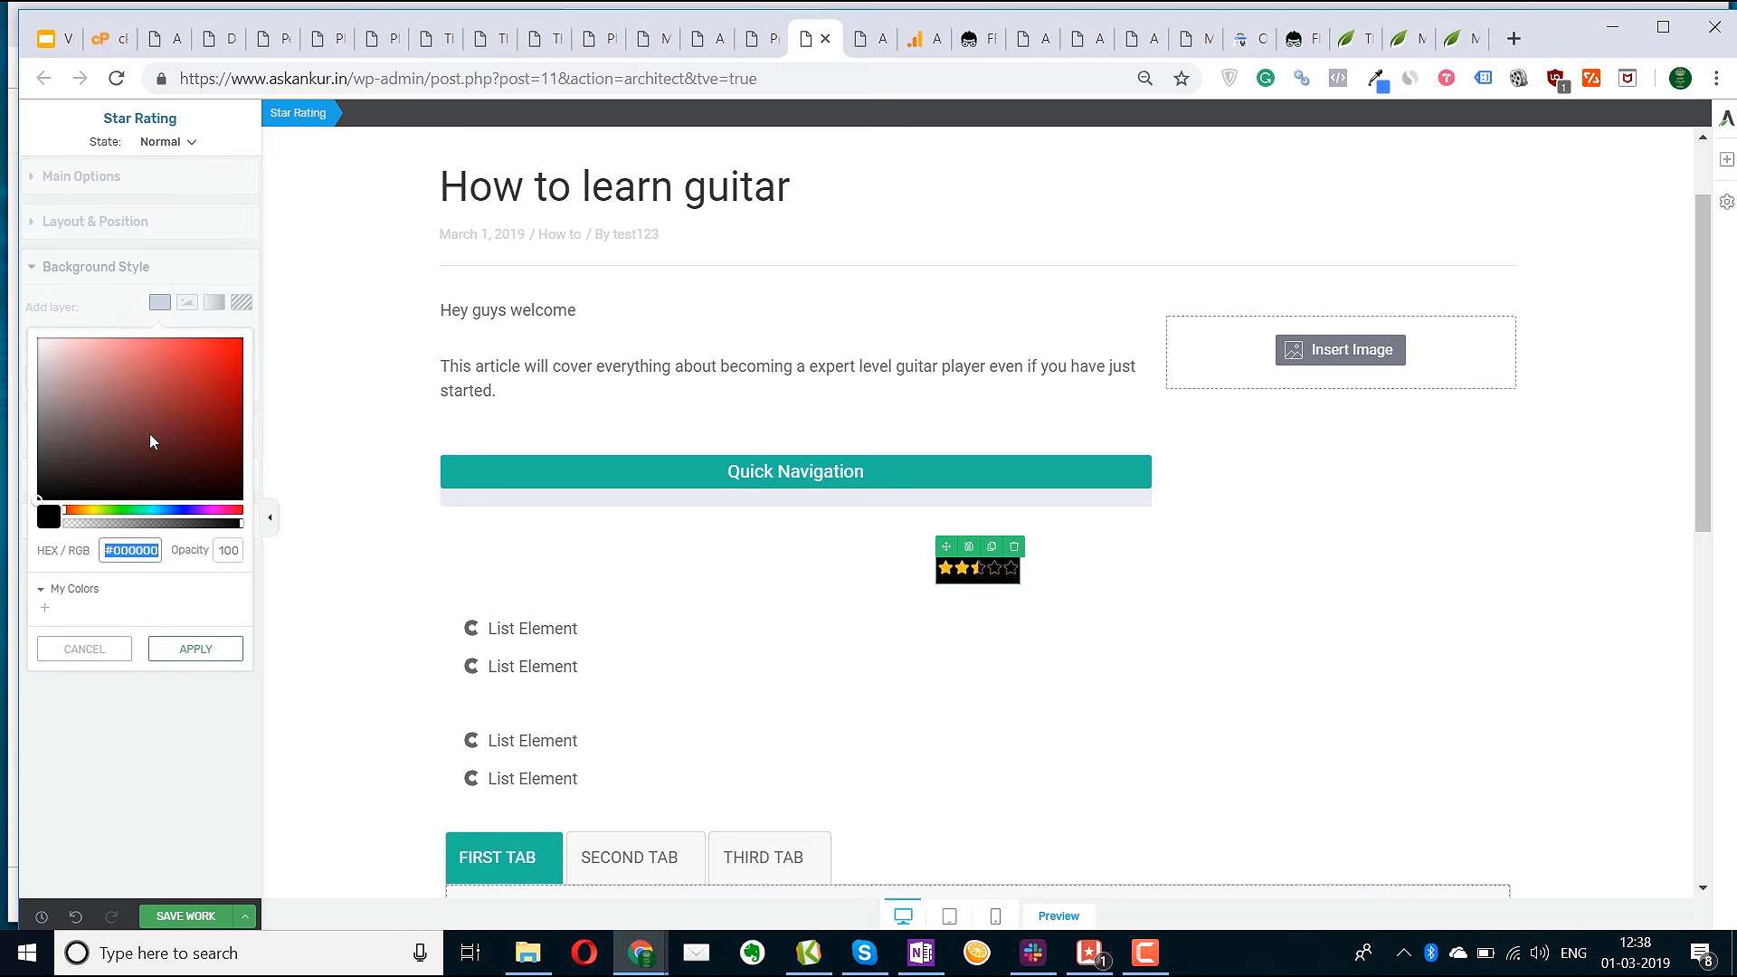
click(195, 391)
click(217, 651)
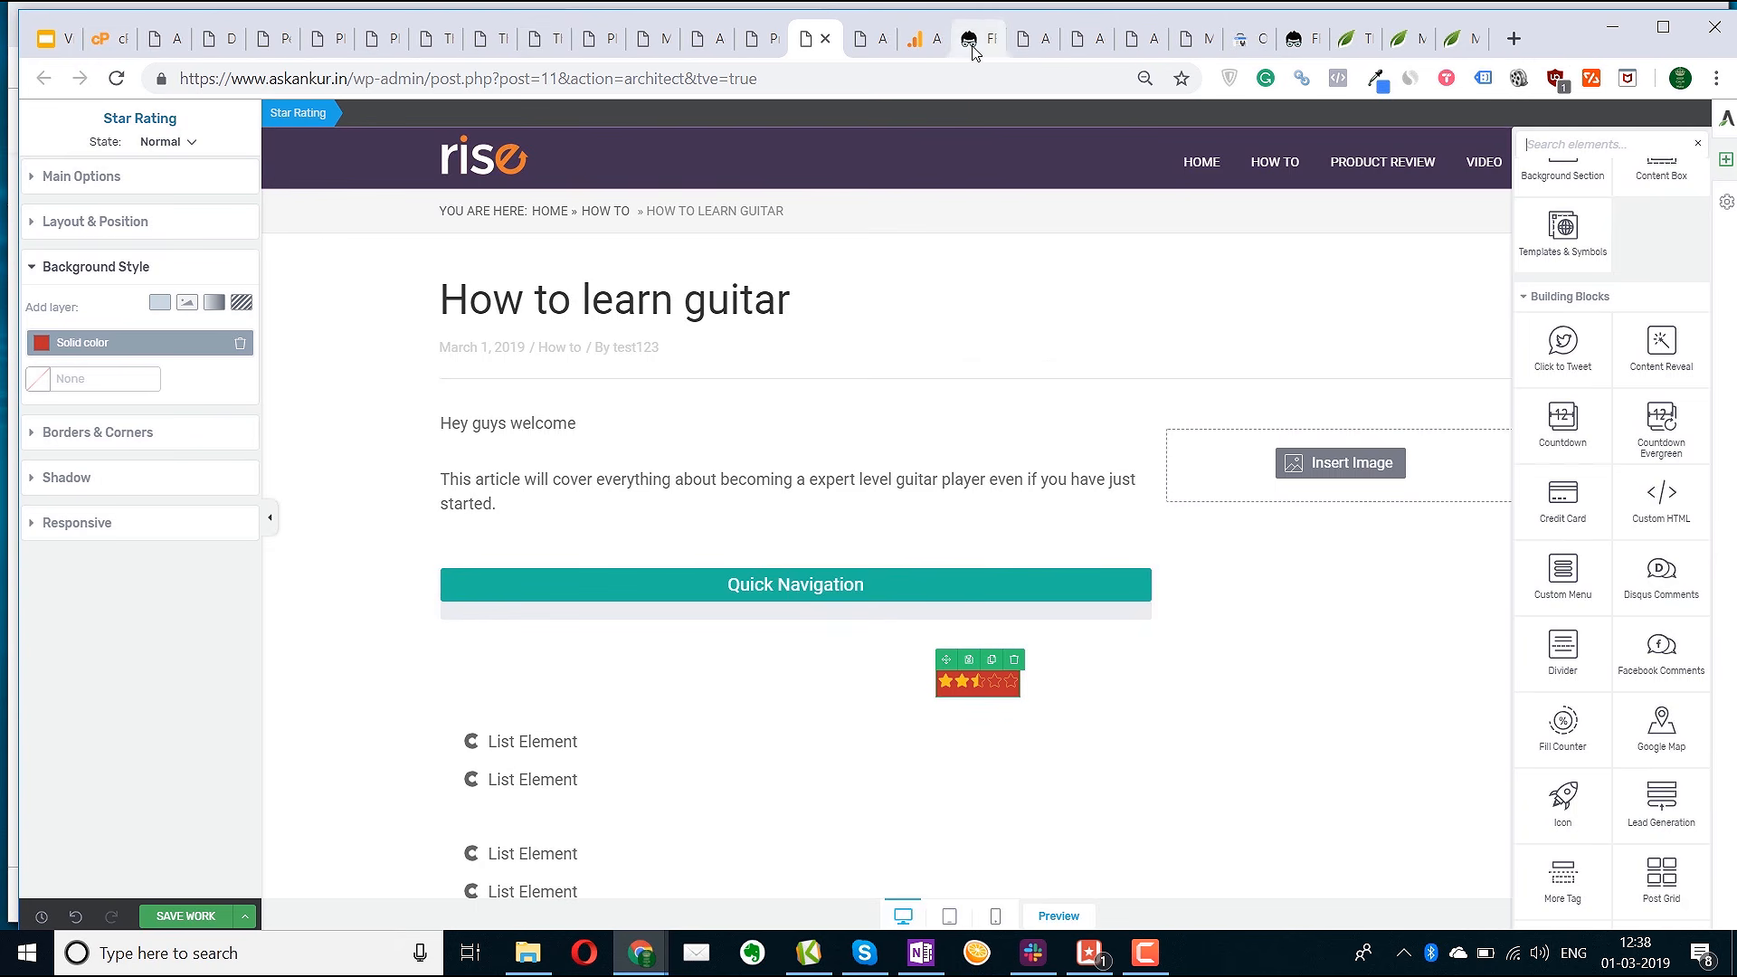
click(967, 39)
Scroll through the blogging-tools page, then switch to the site's home page with Hello world!
scroll(840, 401, up, 20)
scroll(927, 654, down, 2)
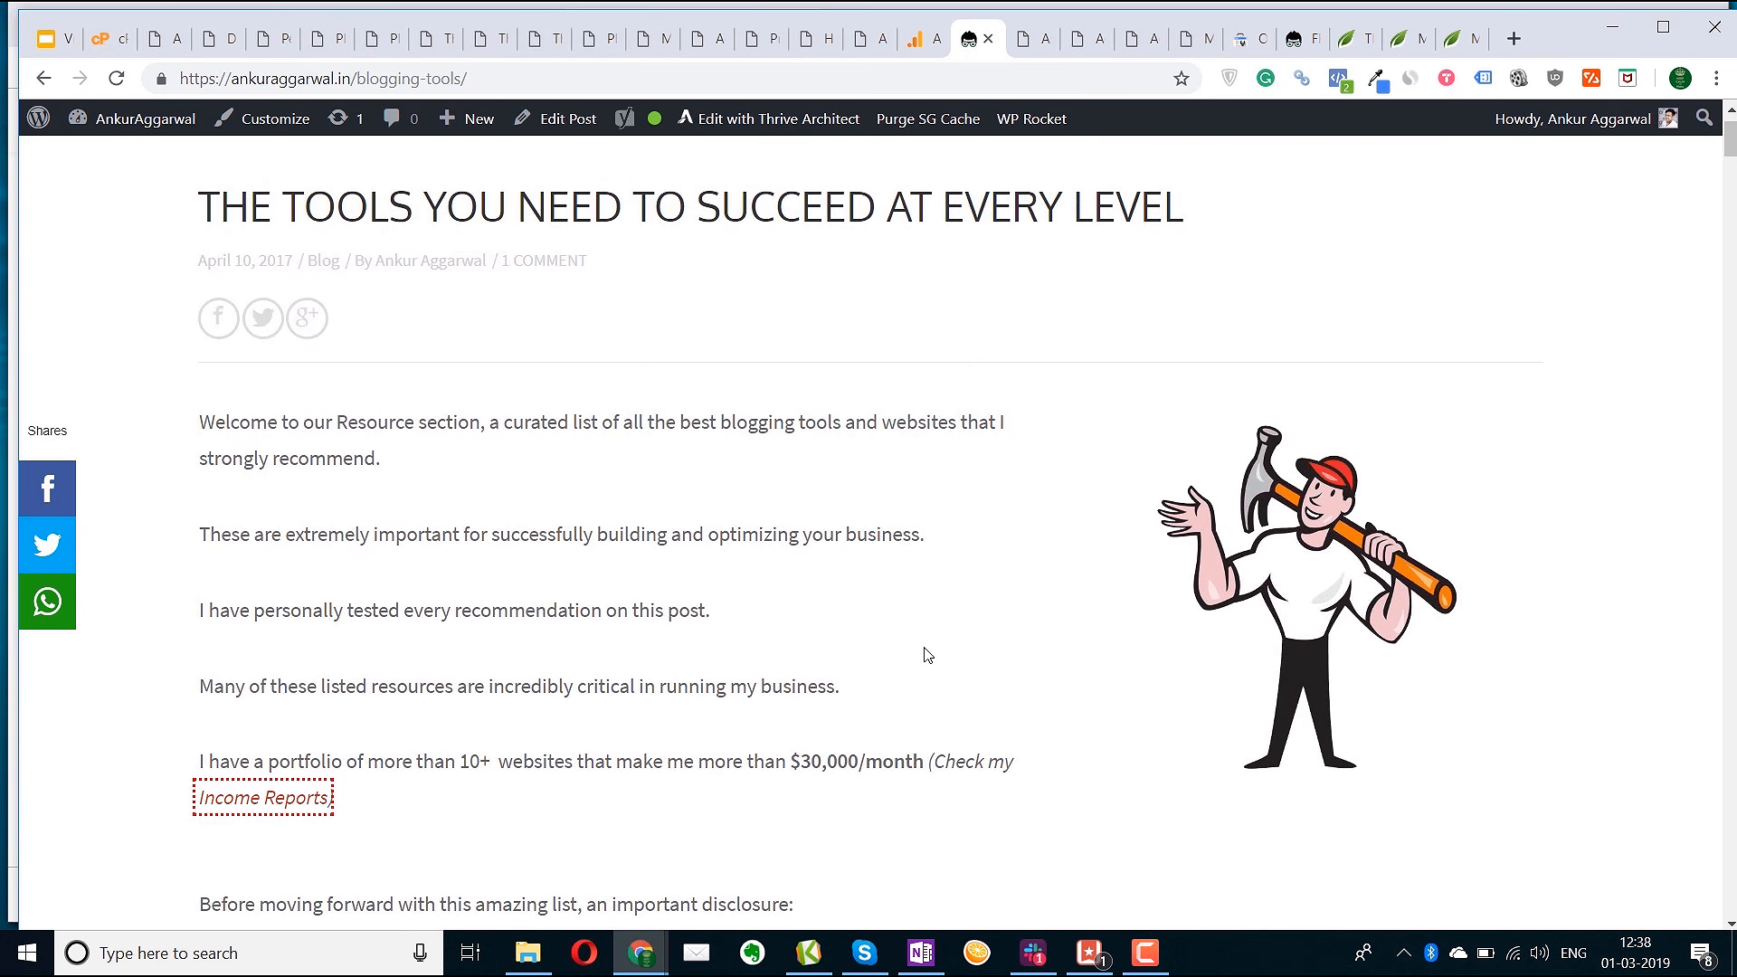
scroll(927, 654, down, 5)
scroll(931, 644, up, 3)
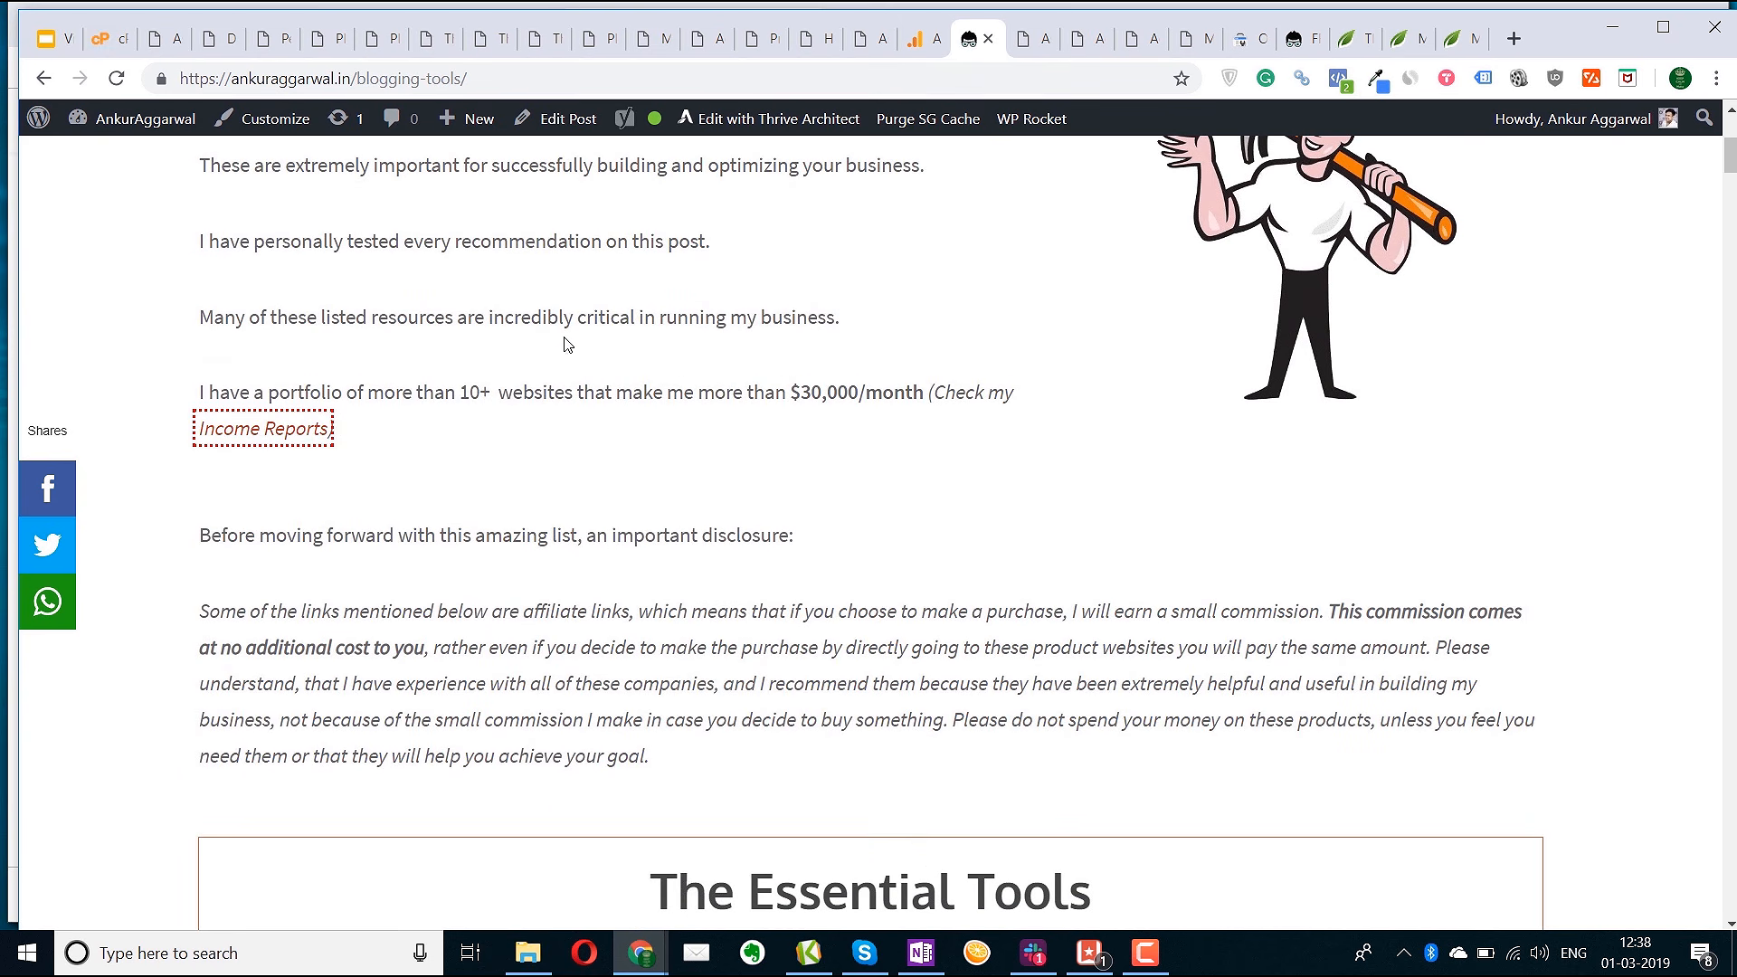
scroll(638, 434, down, 5)
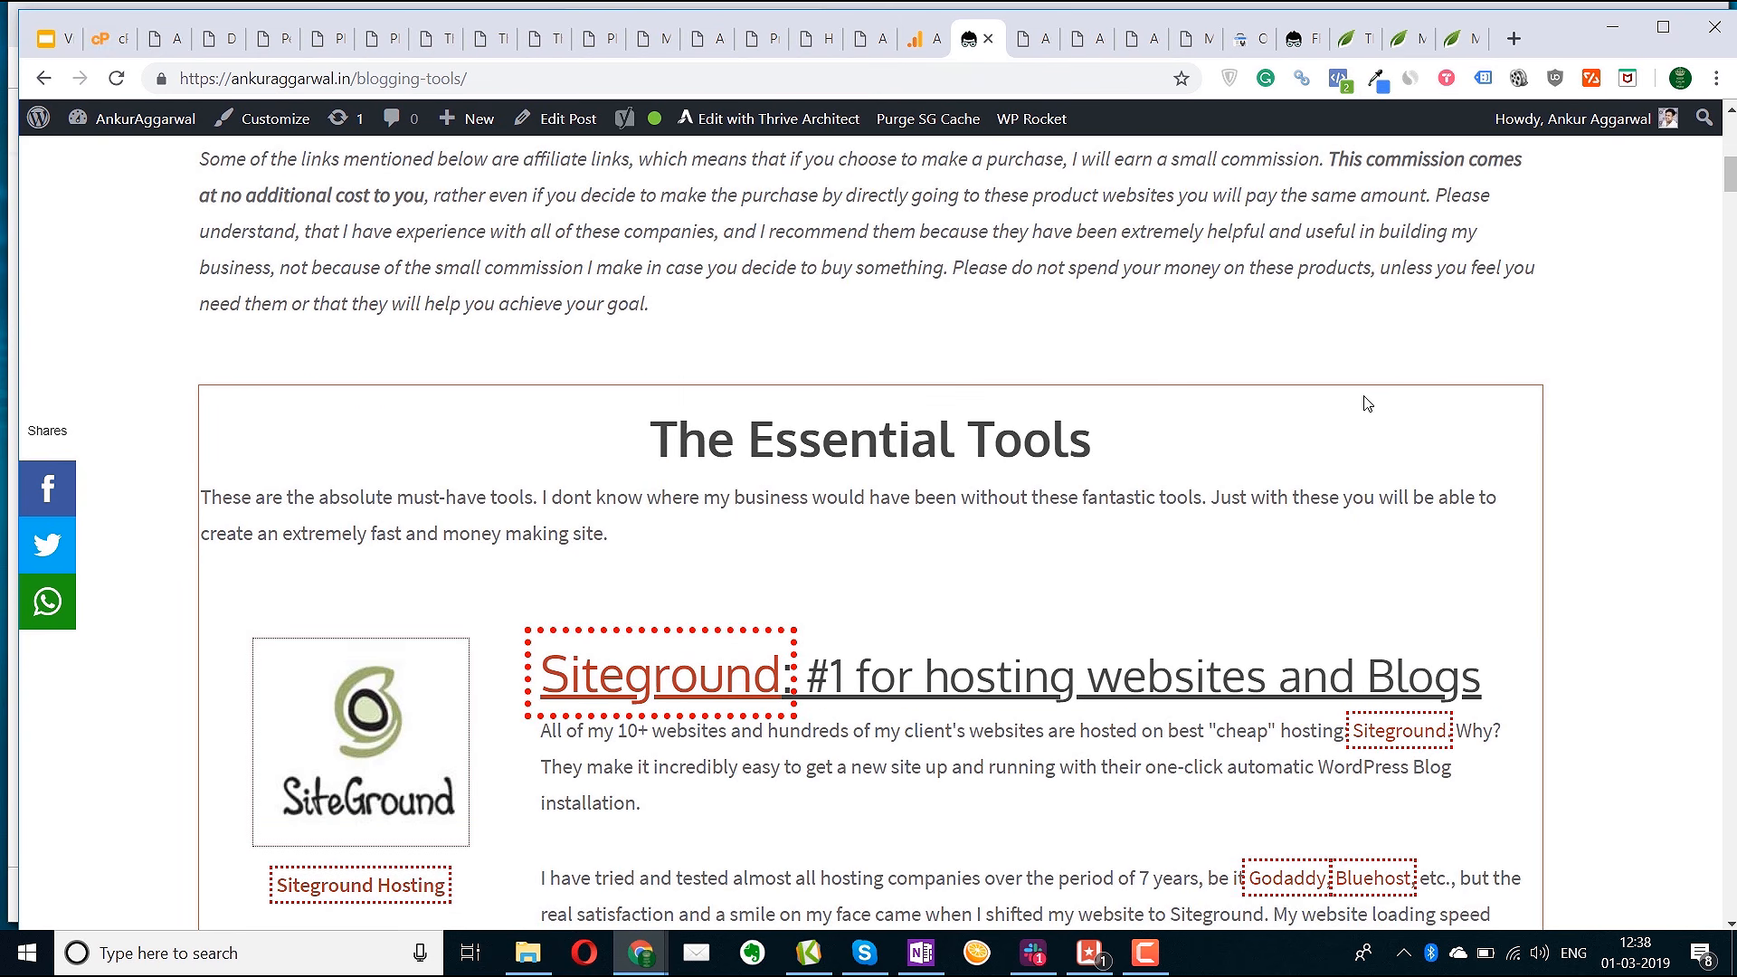
scroll(568, 389, down, 4)
scroll(1206, 485, down, 15)
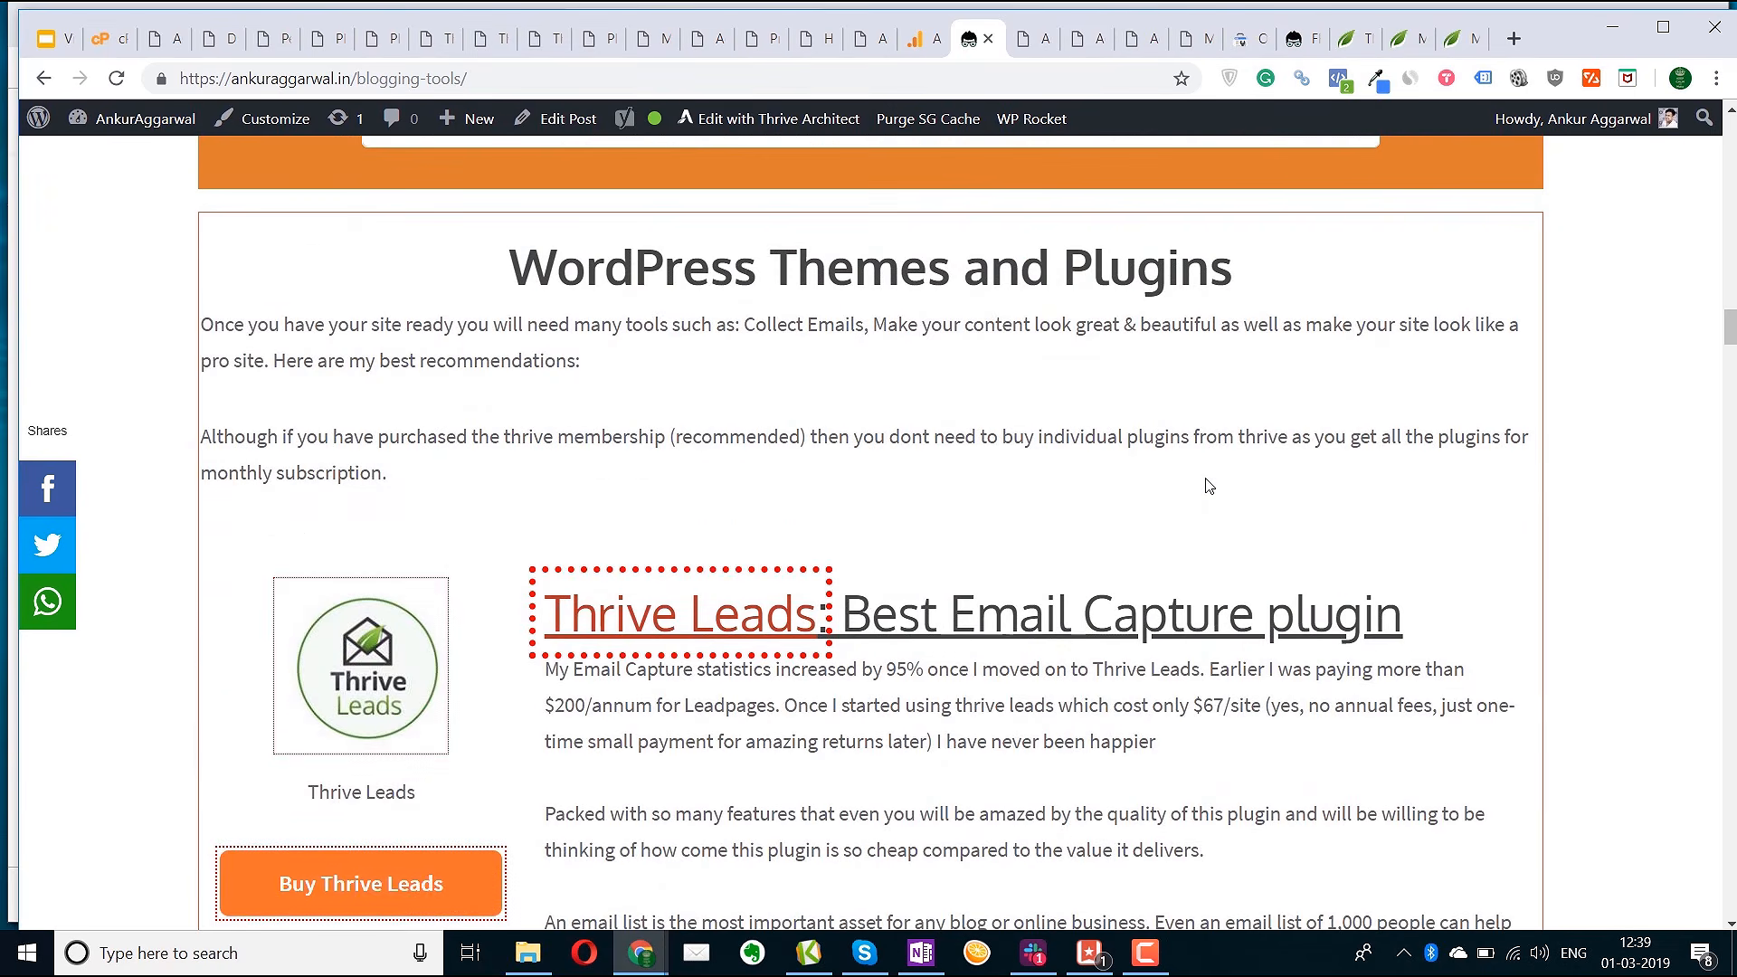
scroll(1209, 486, down, 15)
scroll(1205, 478, up, 7)
scroll(1206, 485, down, 5)
scroll(1156, 493, up, 6)
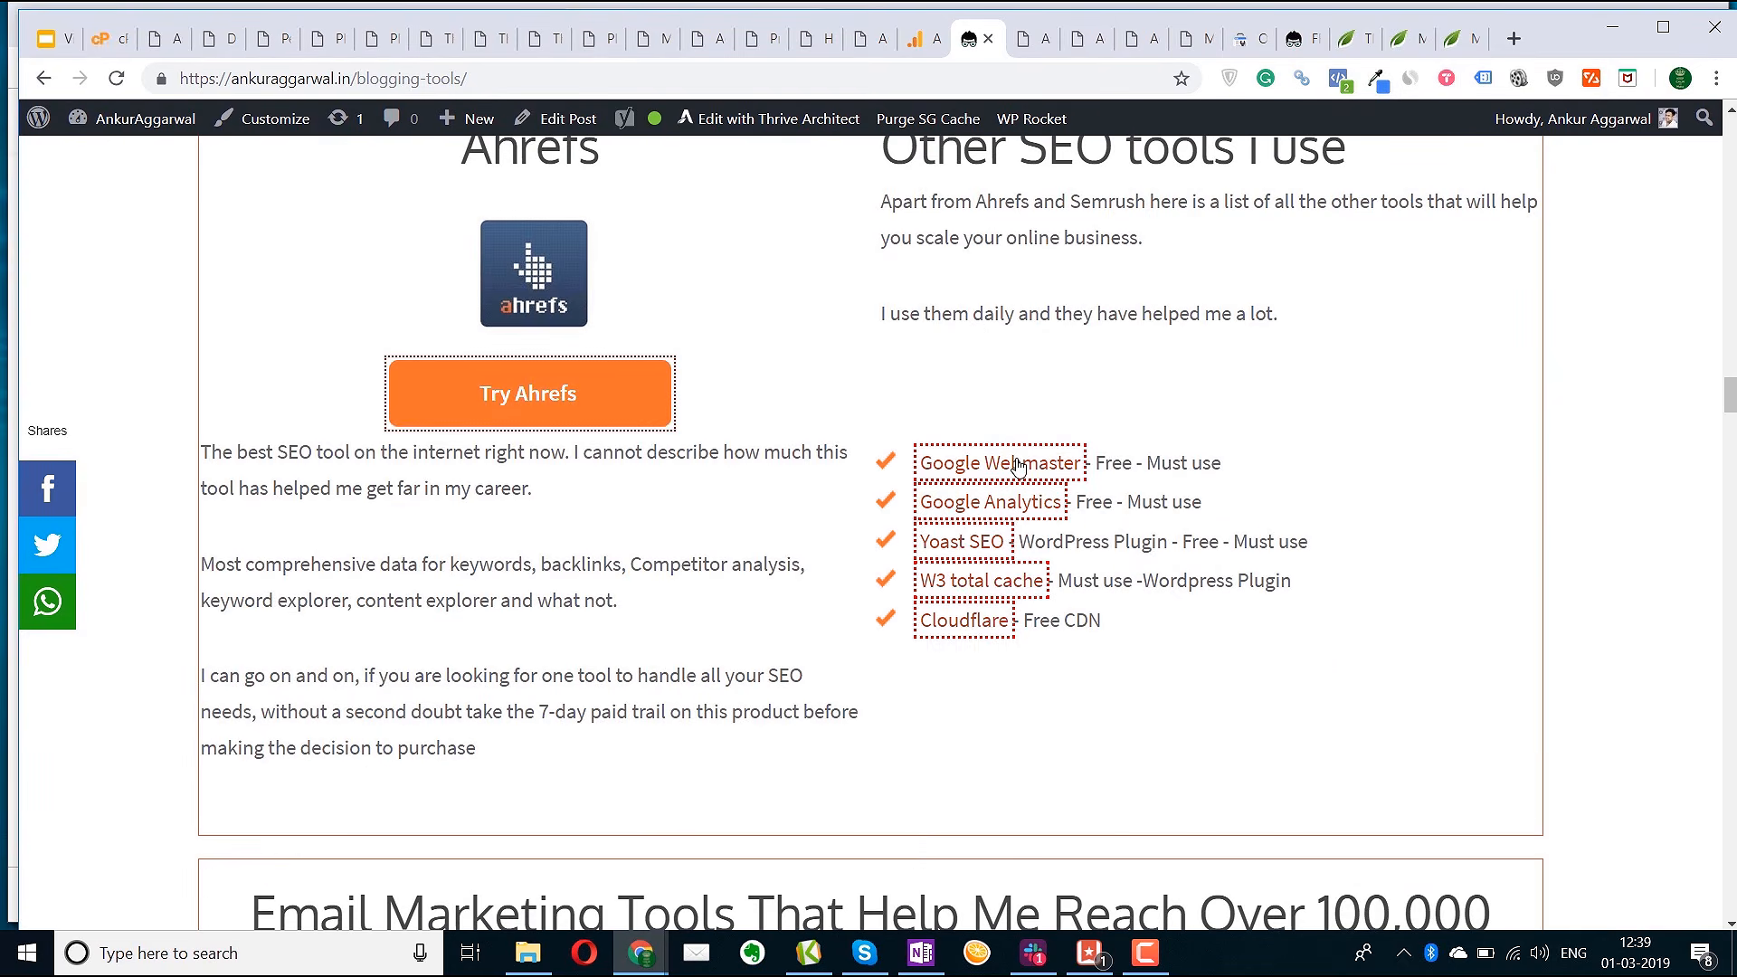
scroll(905, 561, up, 4)
scroll(992, 631, down, 20)
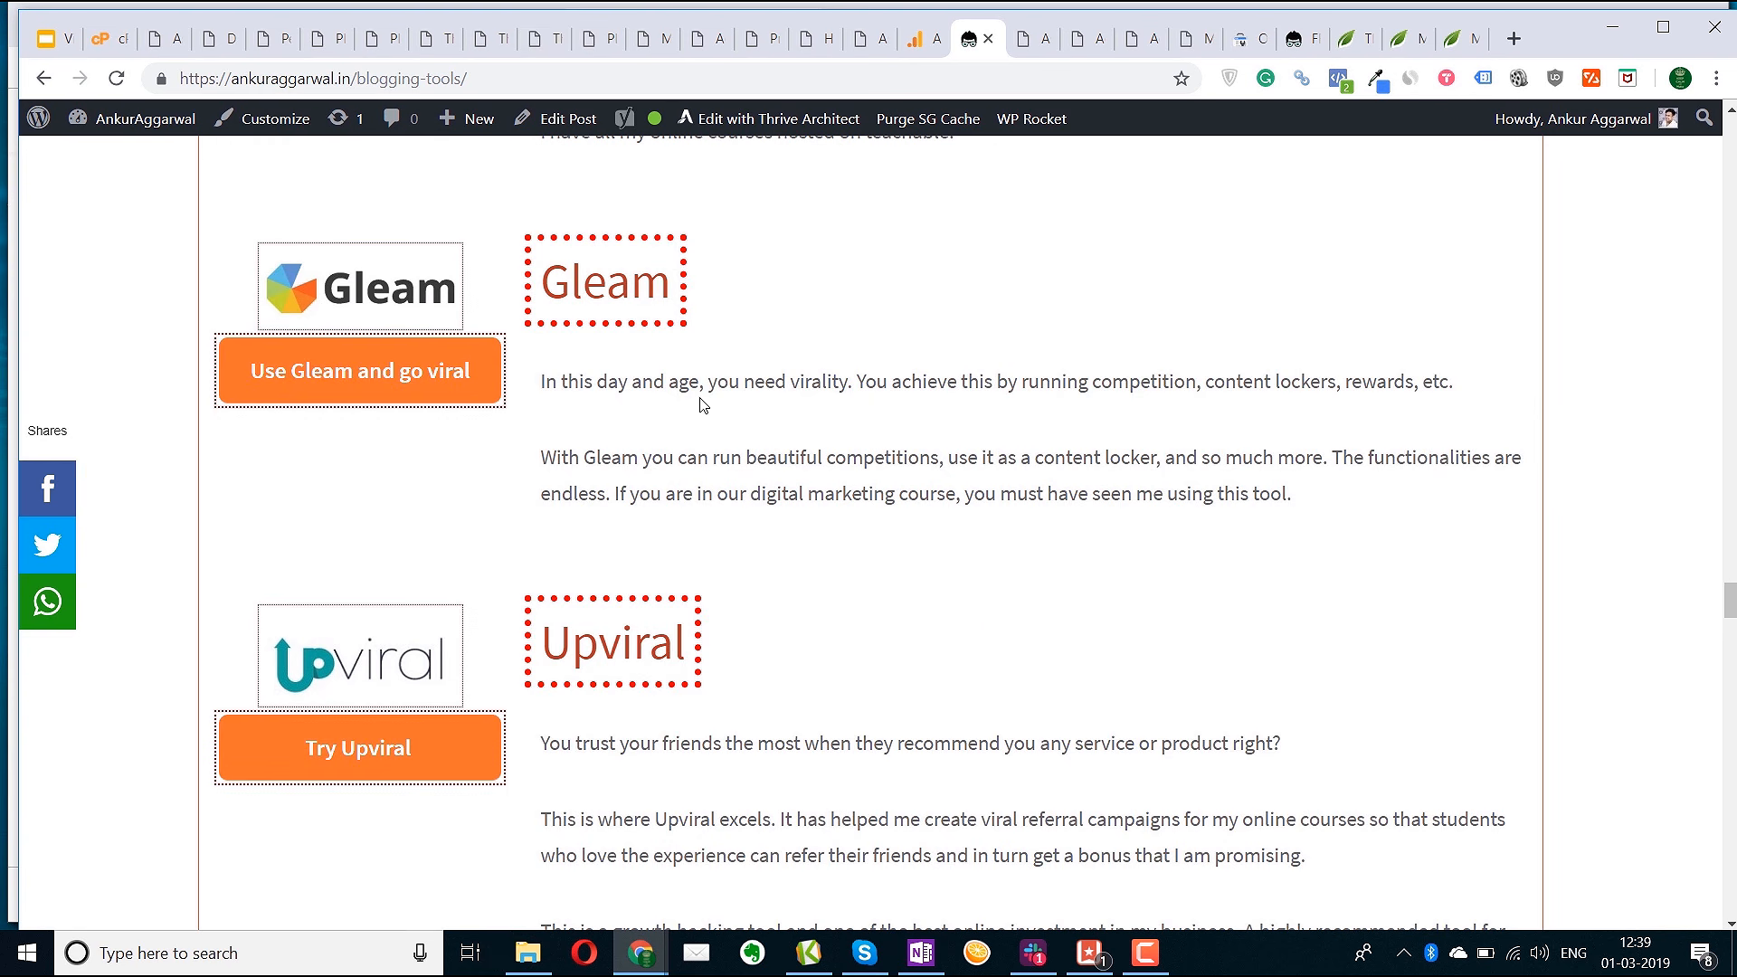
click(864, 41)
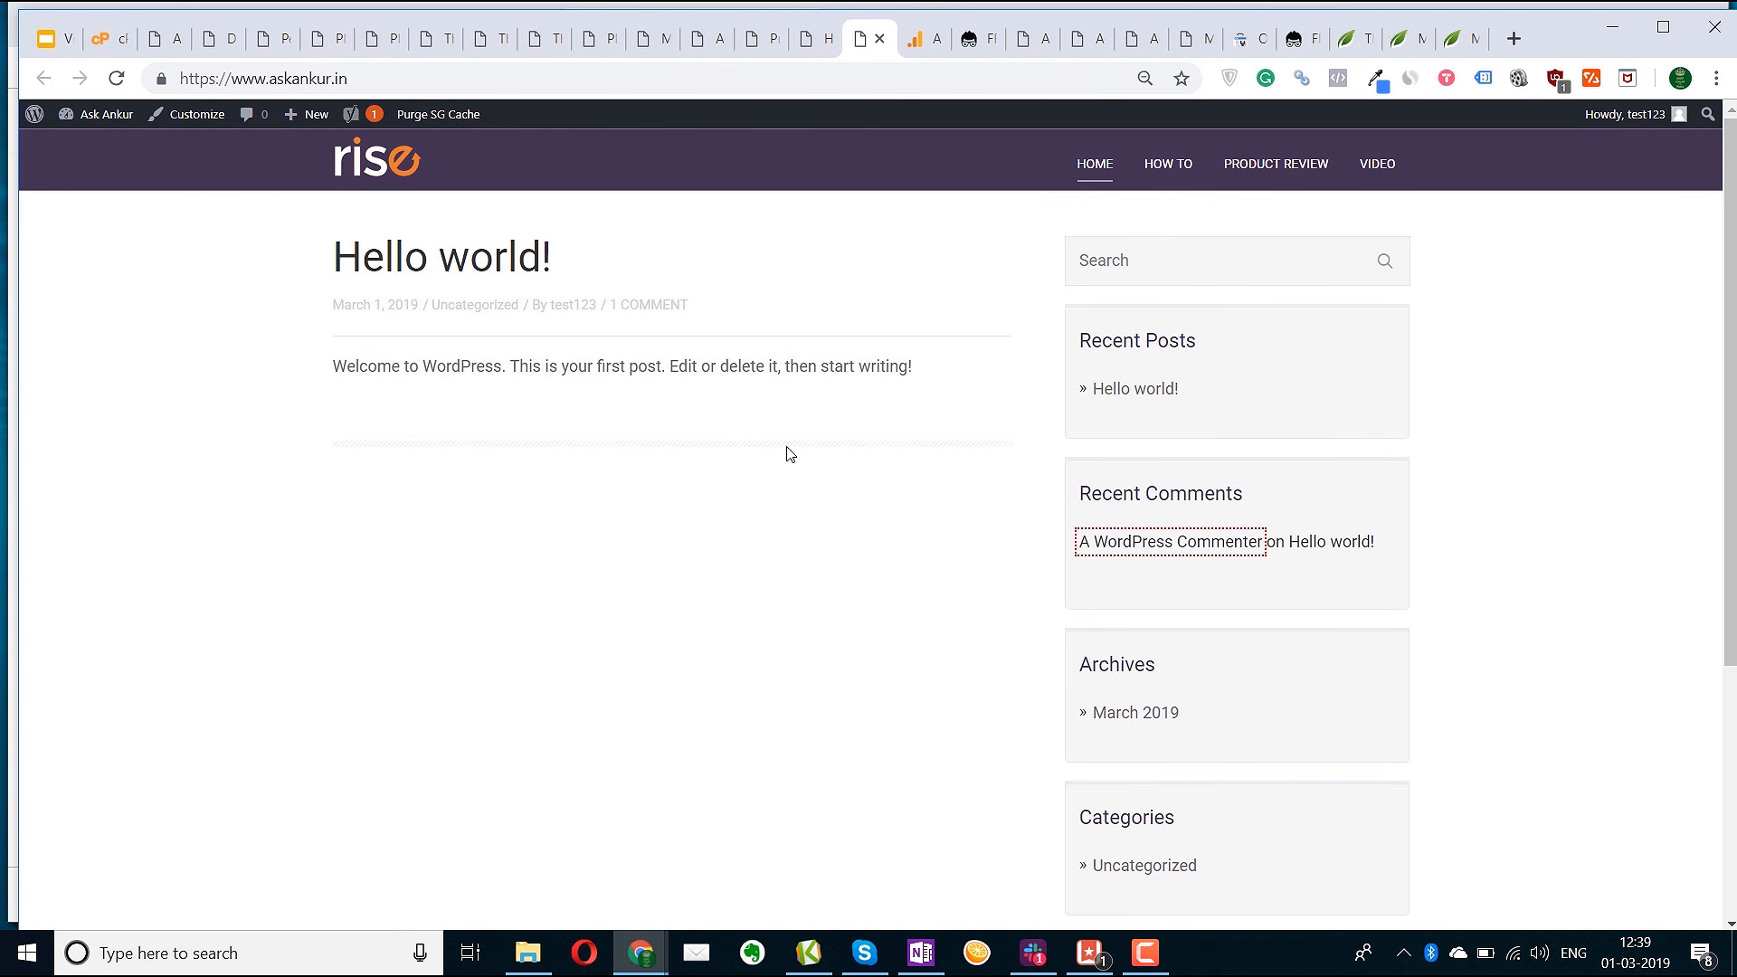
Return to the Thrive Architect editor showing the guitar post's red-backed star rating
key(ctrl+shift+Tab)
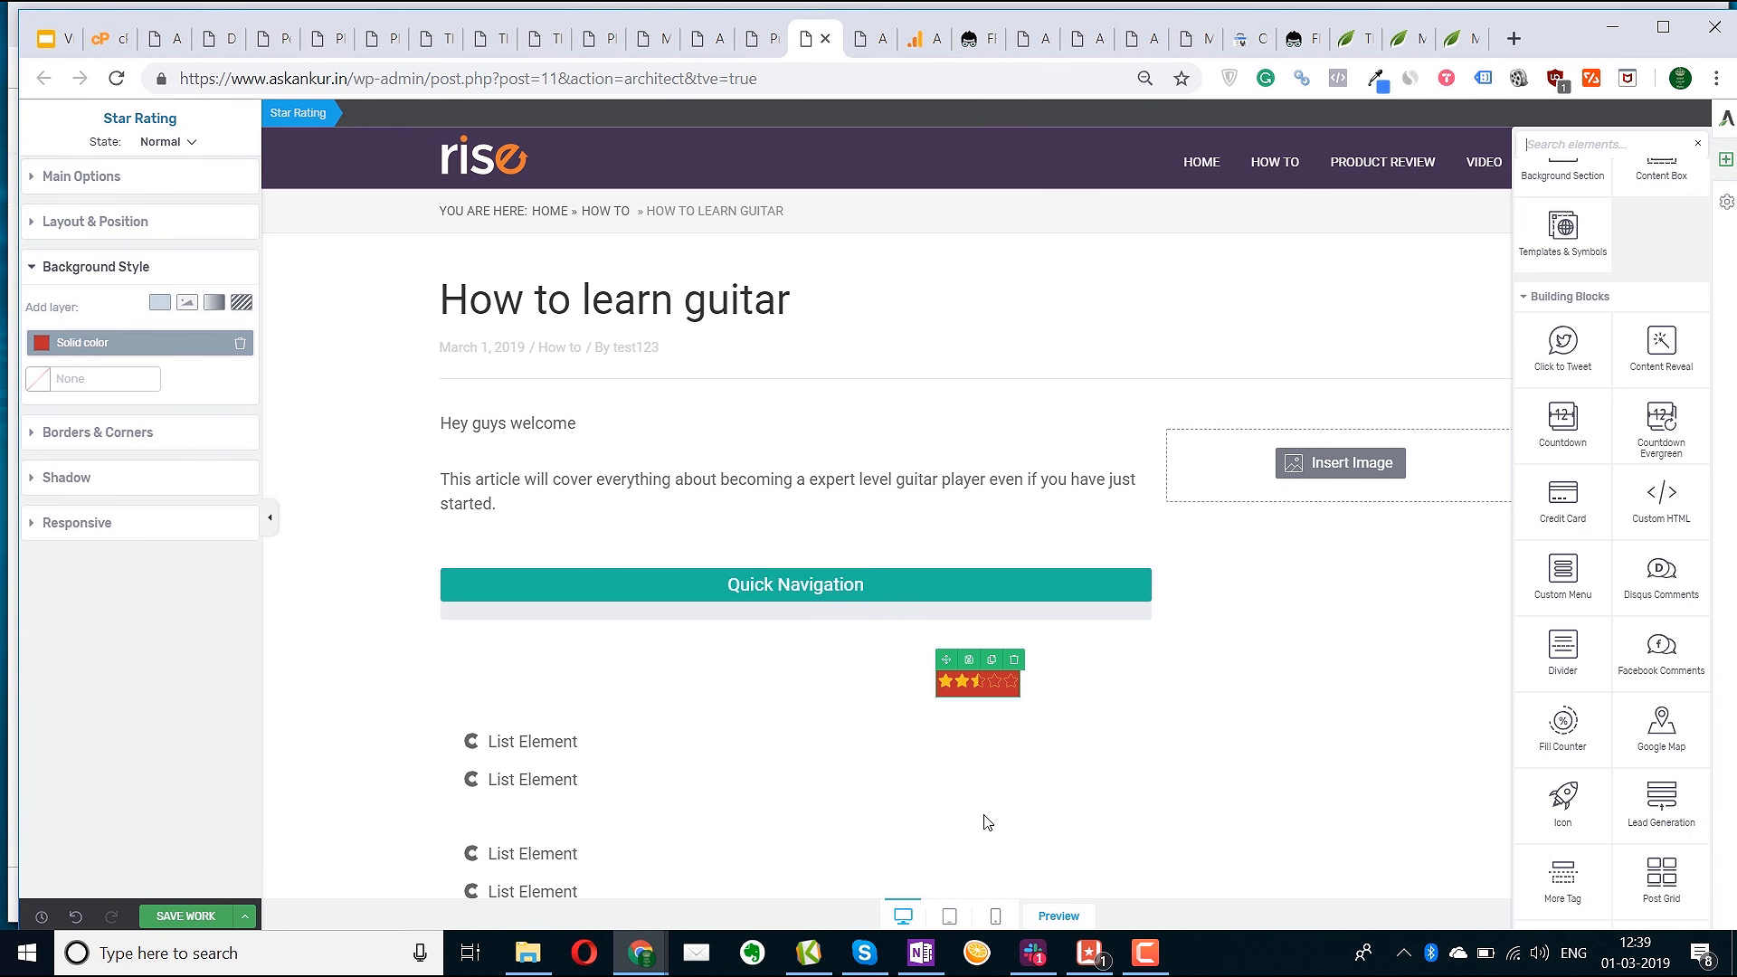
Save the Thrive Architect changes and go to the post's WordPress edit screen
click(172, 916)
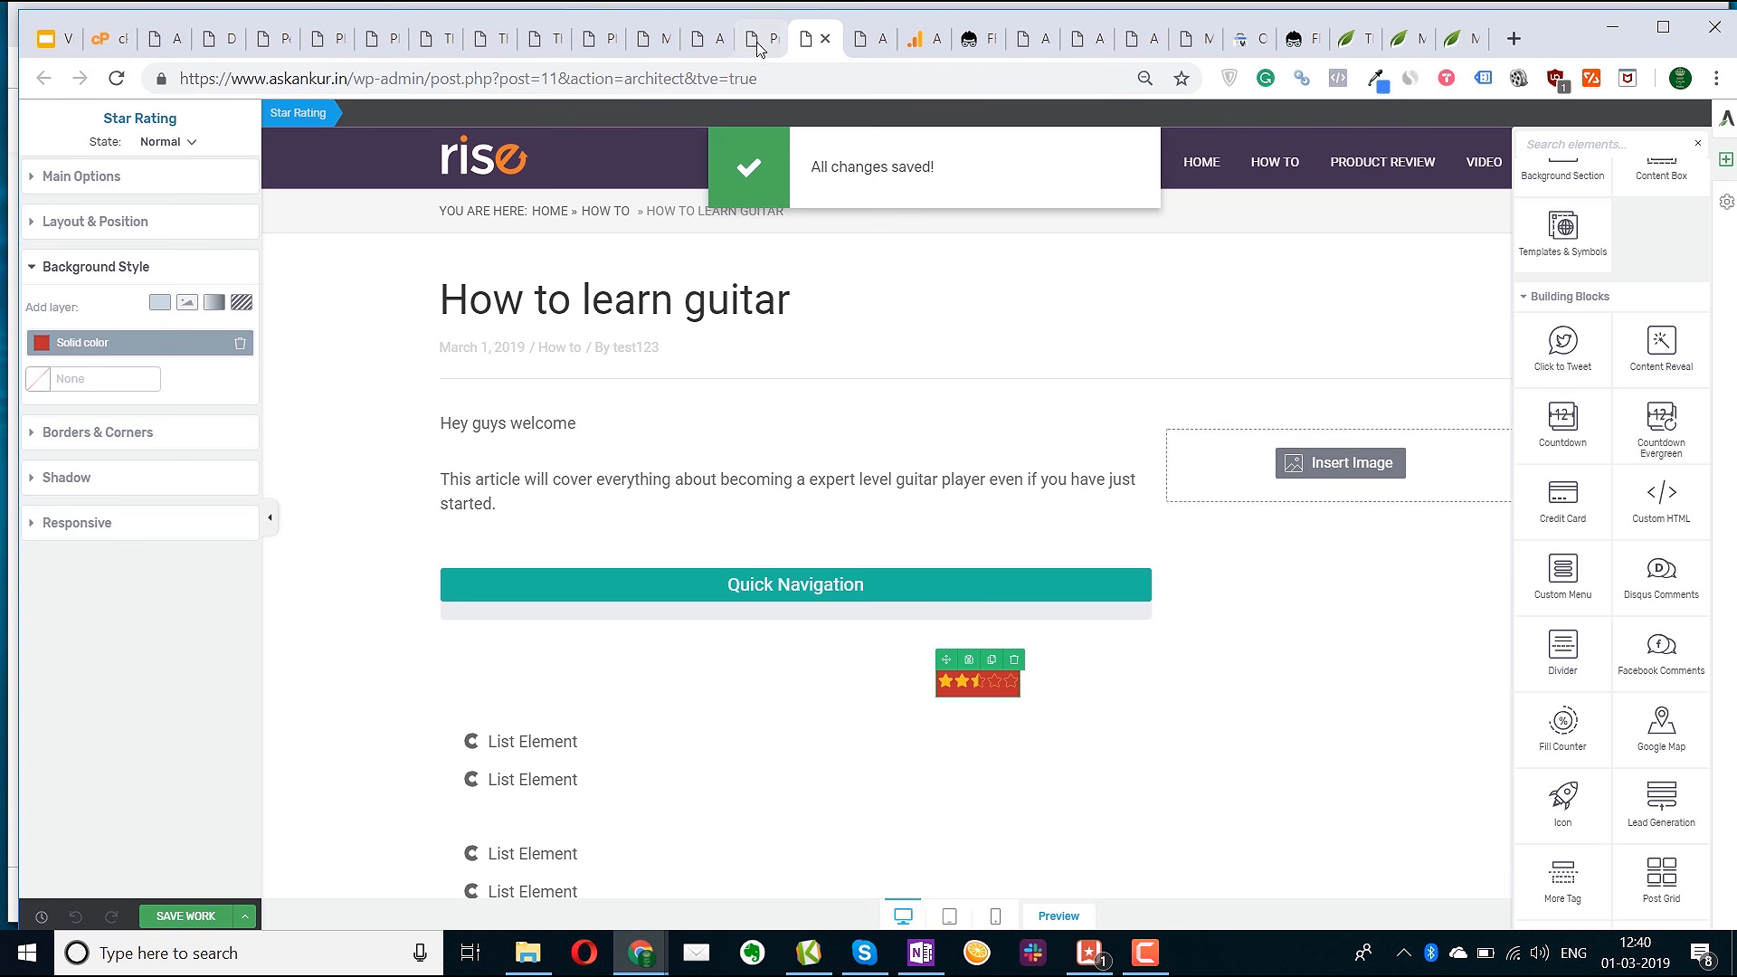
click(751, 38)
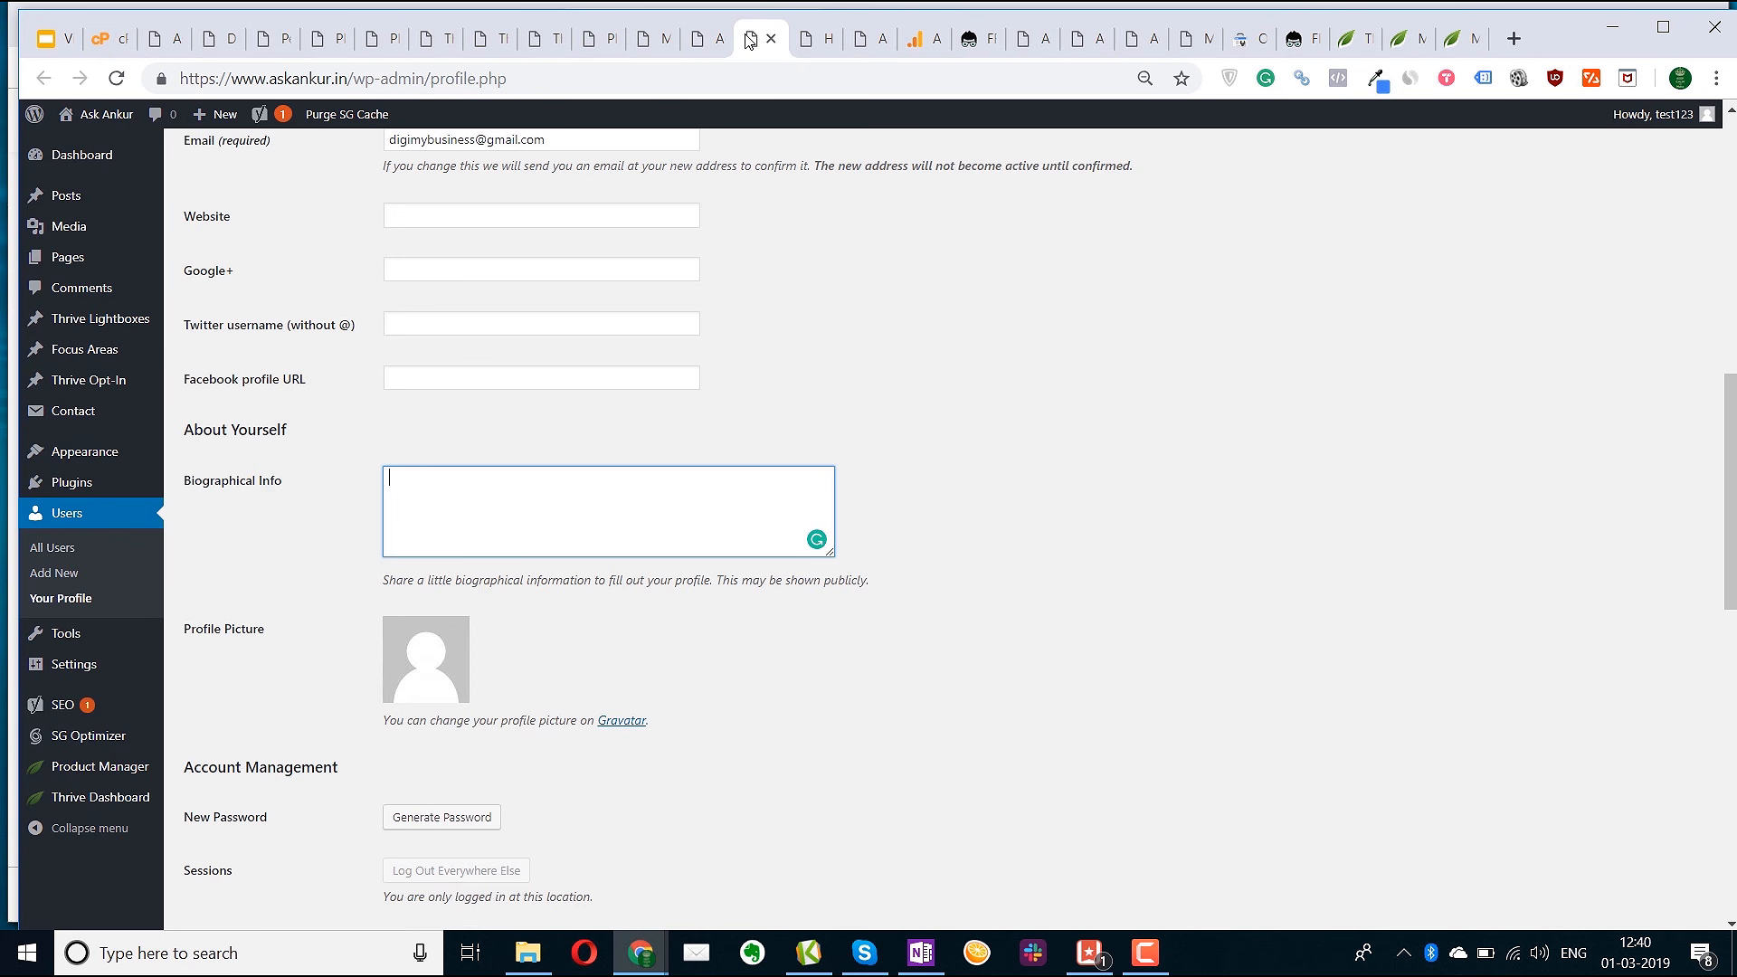
click(700, 49)
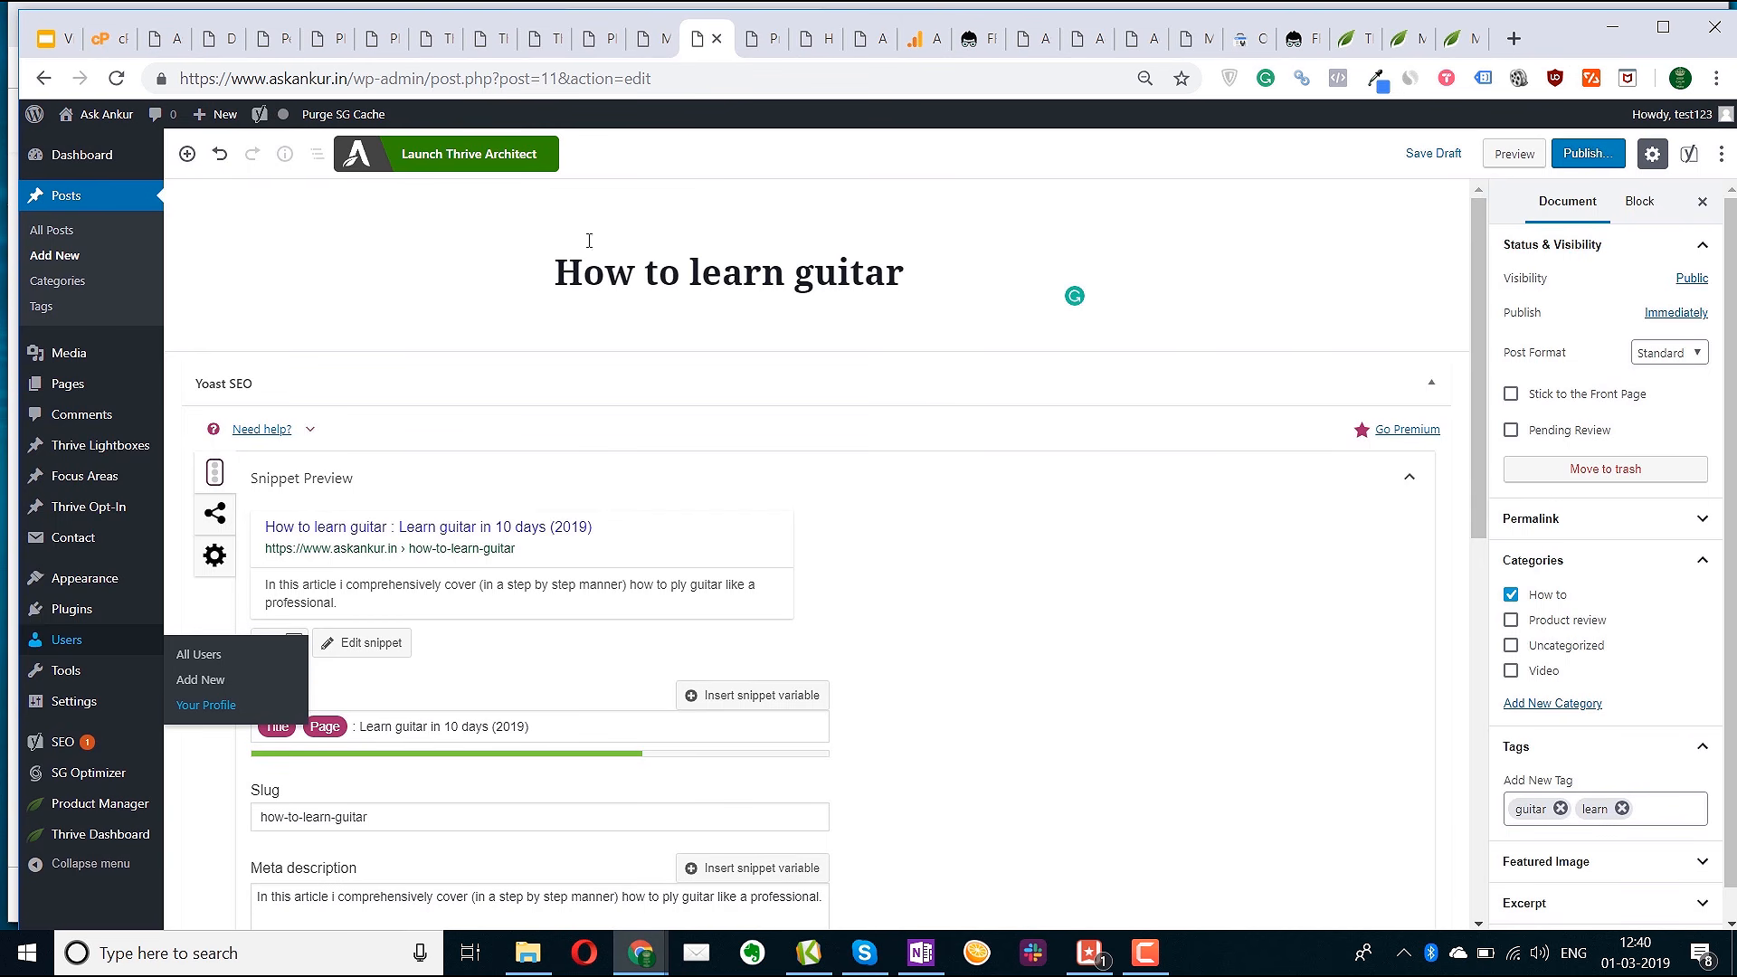
Publish the How to learn guitar post and view its live page
click(1570, 156)
click(1618, 154)
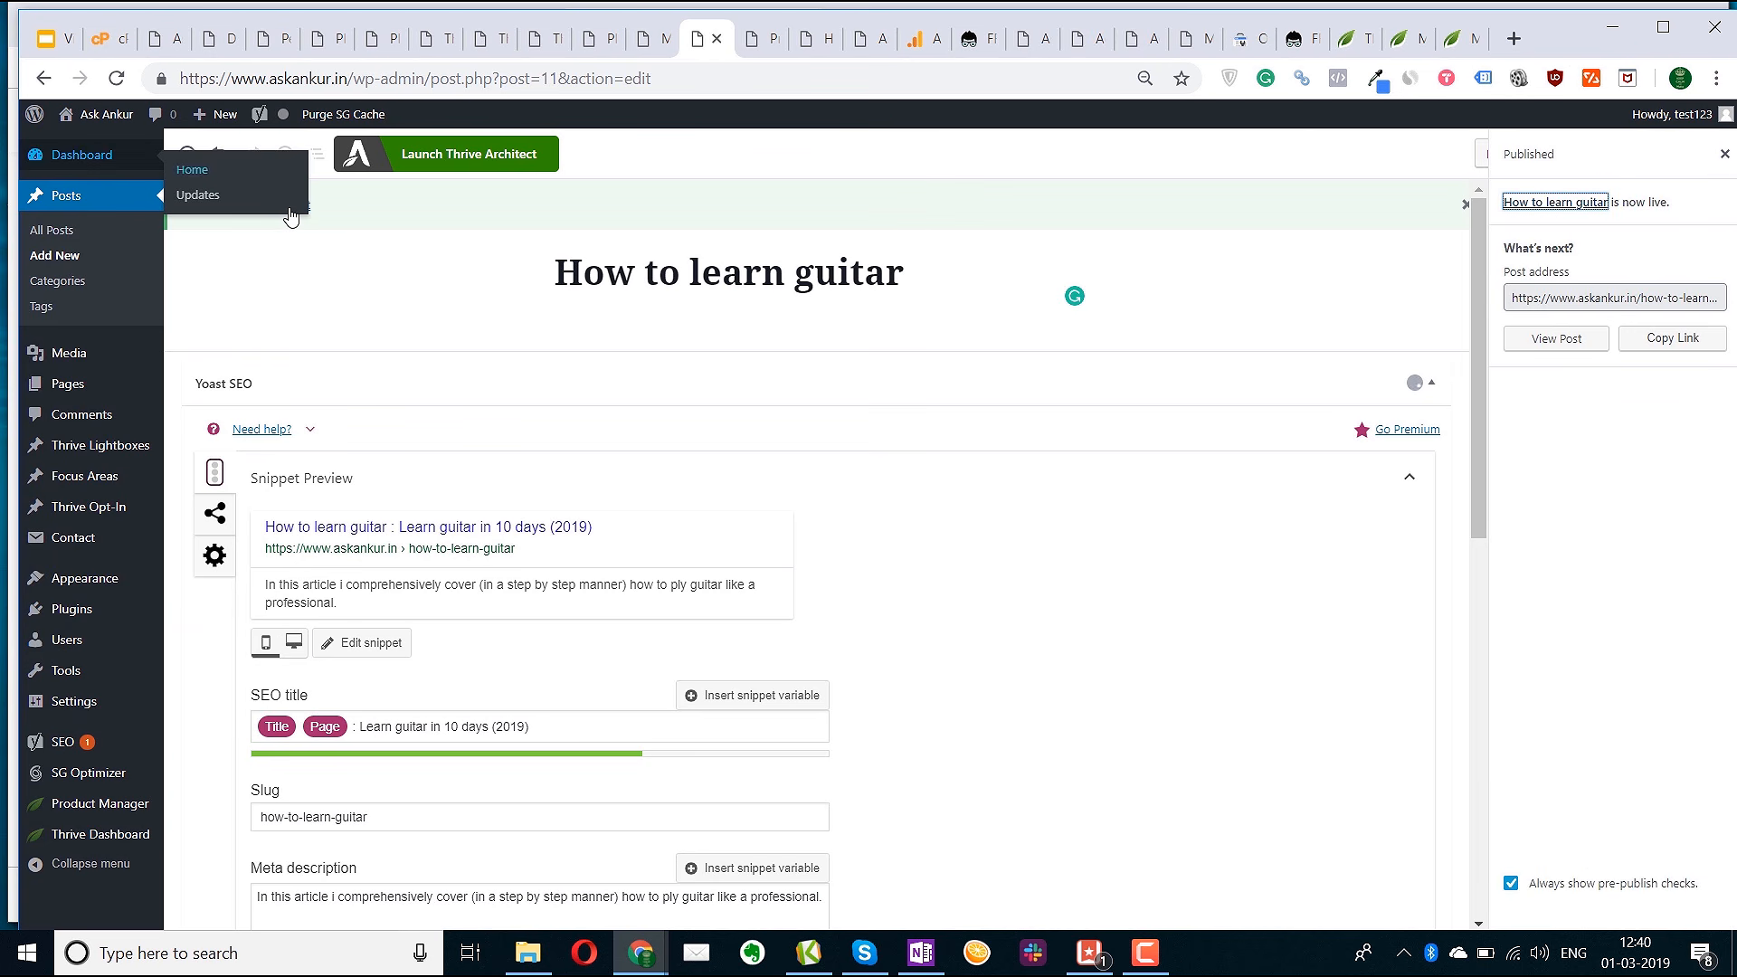
ctrl+click(291, 208)
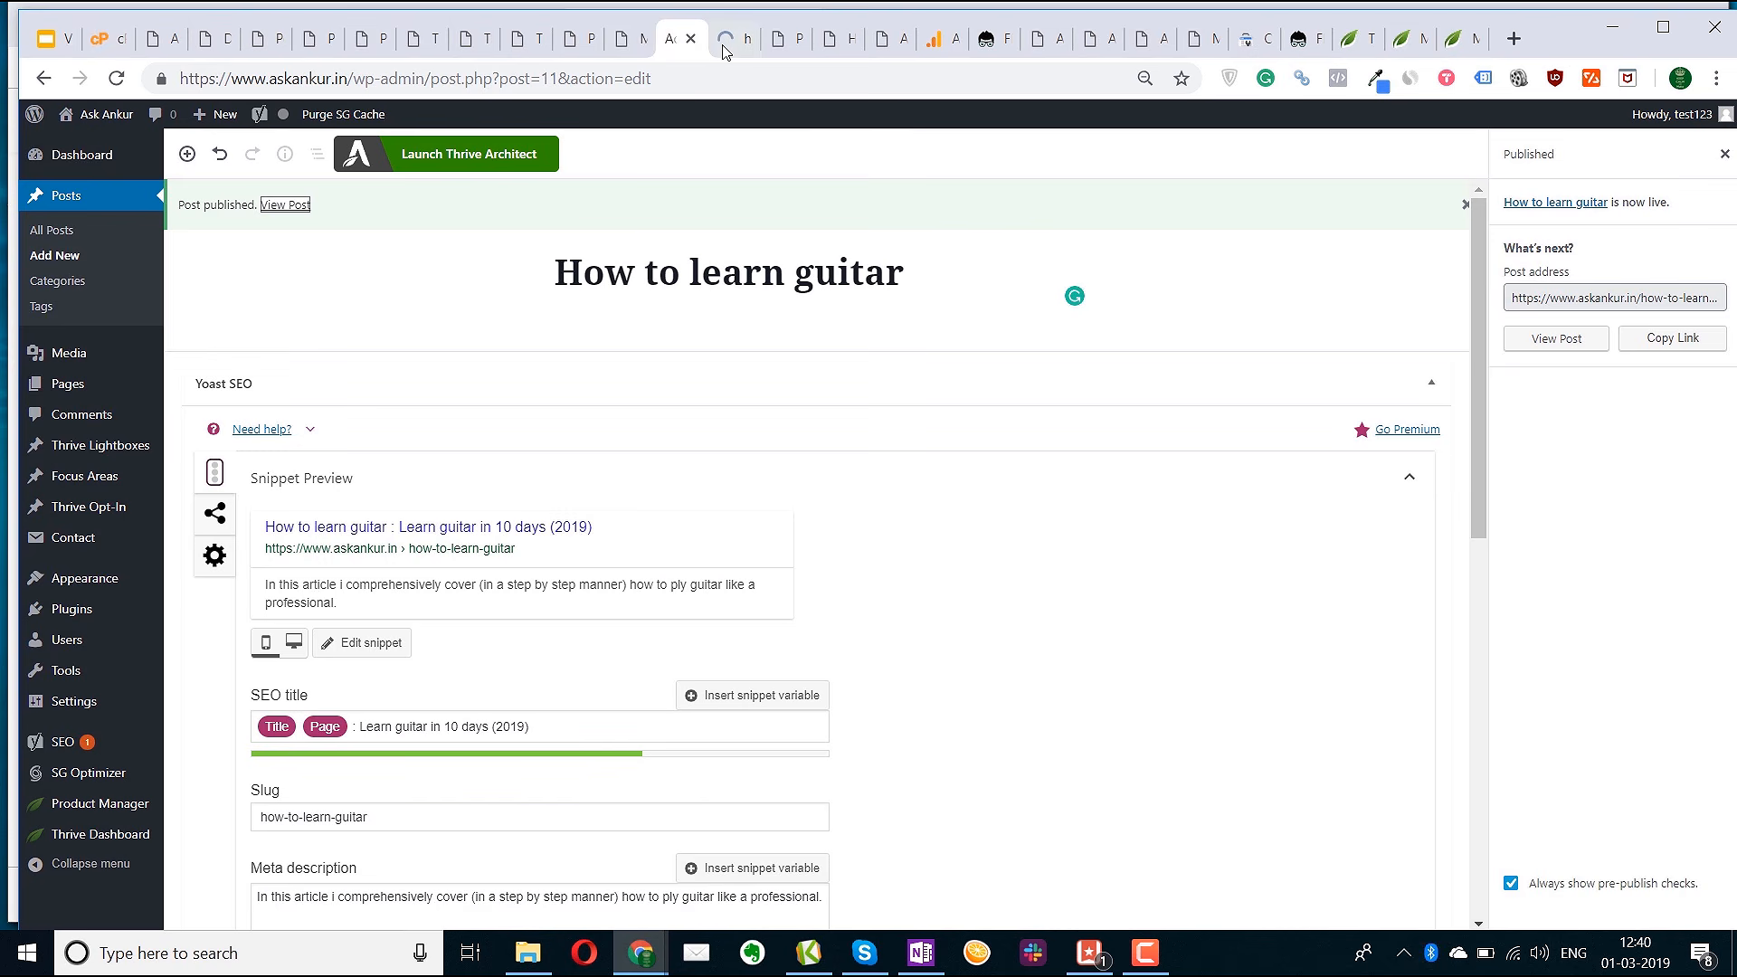
click(724, 47)
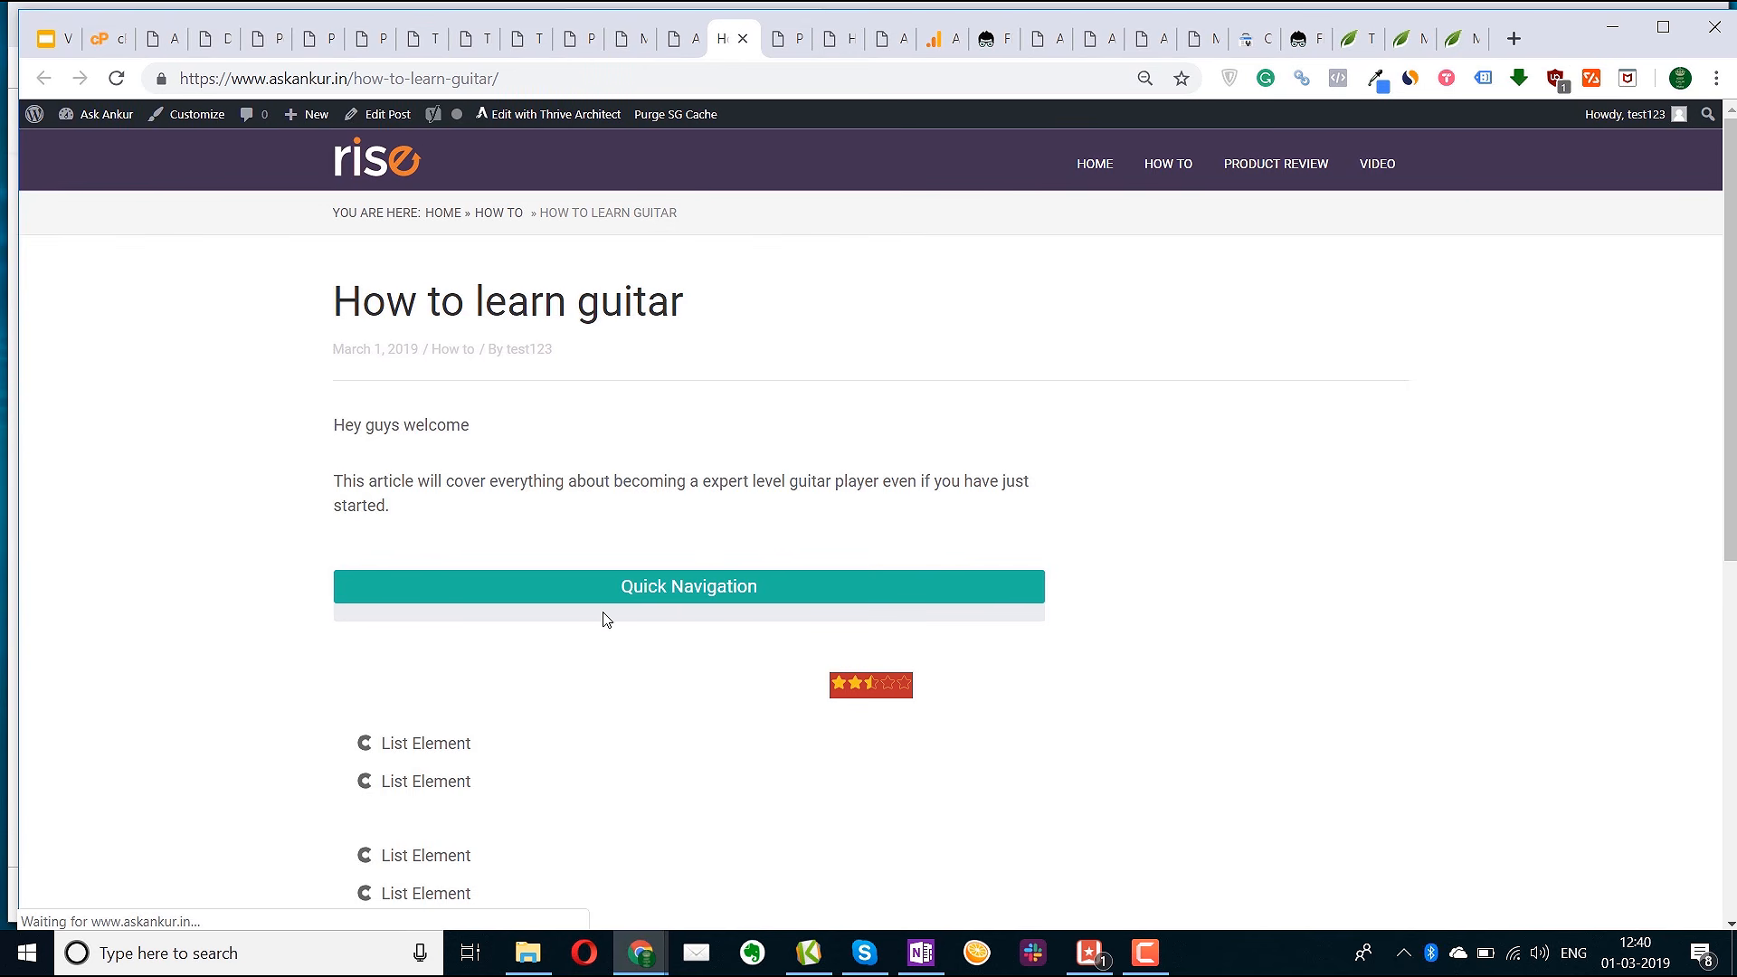
Review the live guitar post, then confirm it appears under the Dashboard's Recently Published
scroll(601, 613, down, 5)
scroll(612, 630, down, 3)
scroll(613, 630, up, 6)
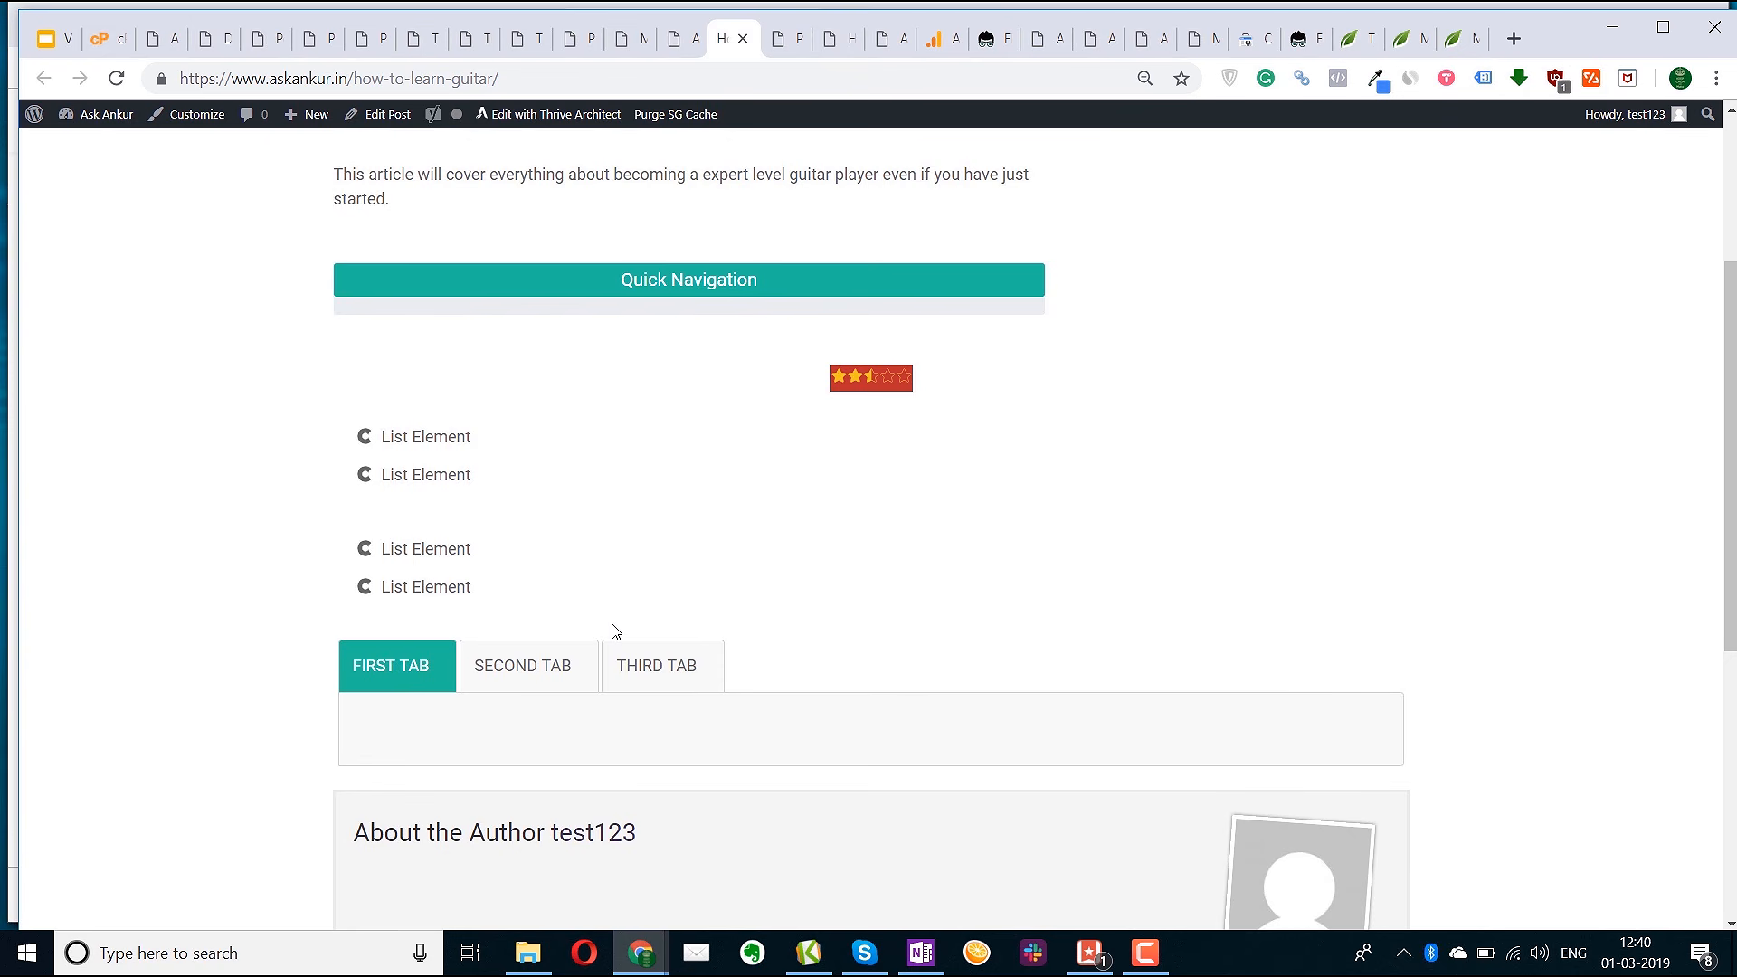
scroll(615, 630, up, 3)
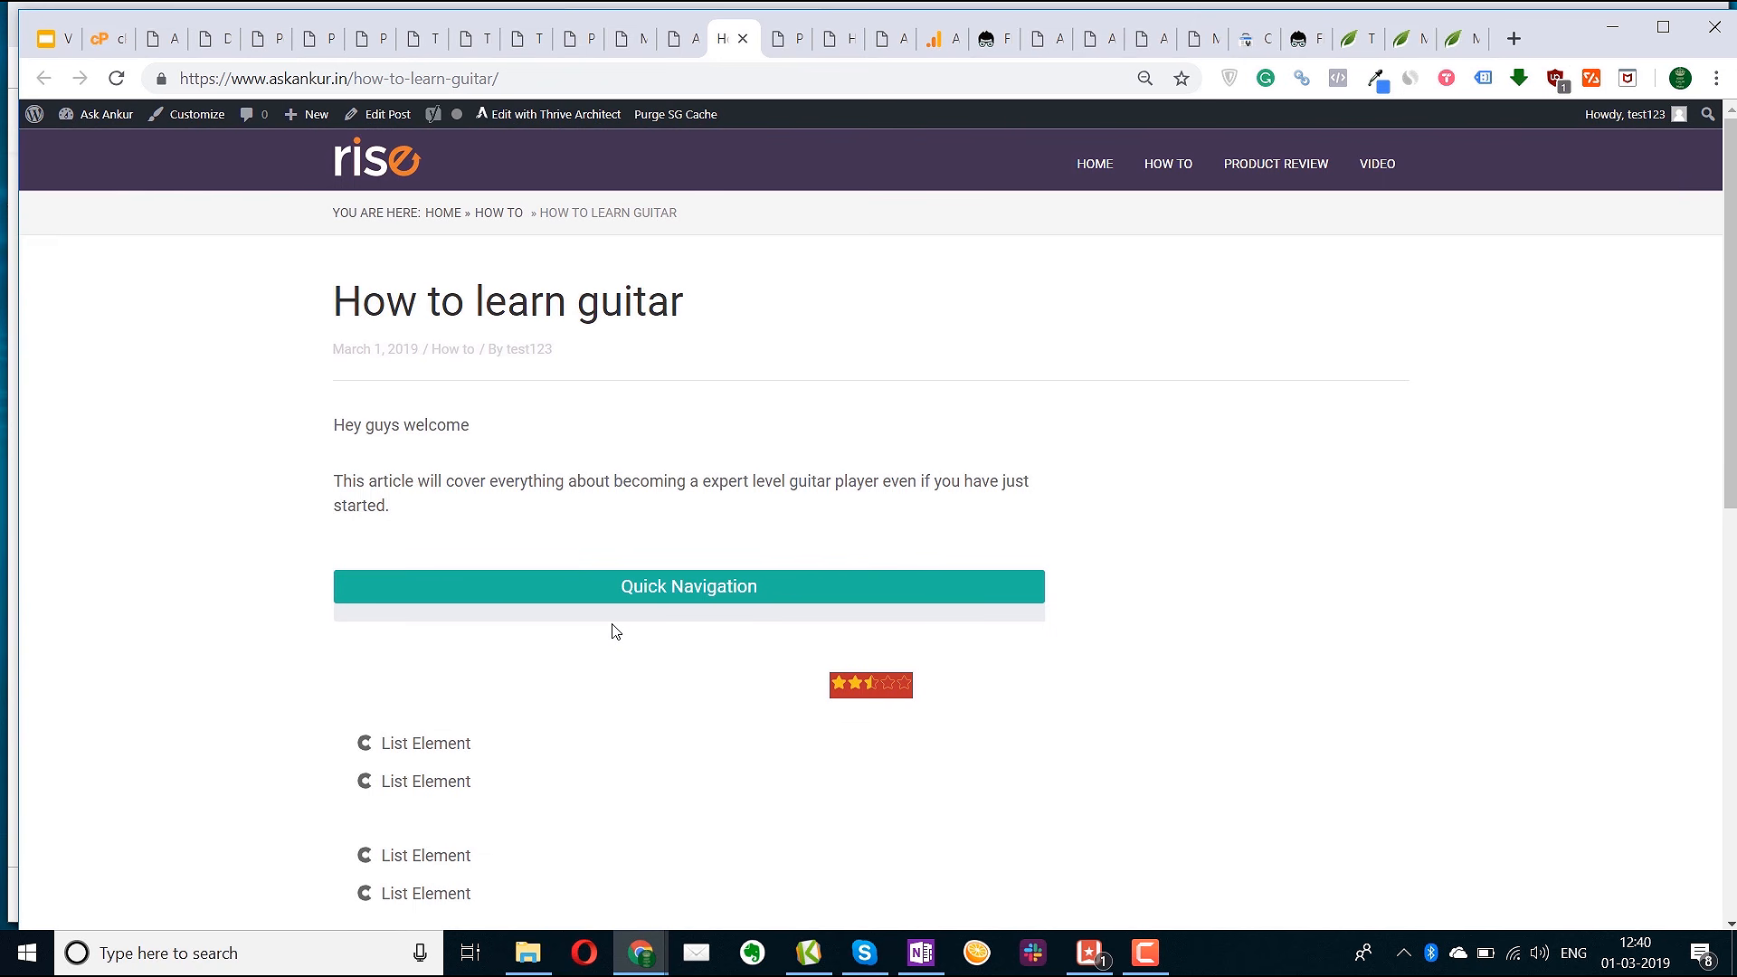
scroll(612, 631, down, 4)
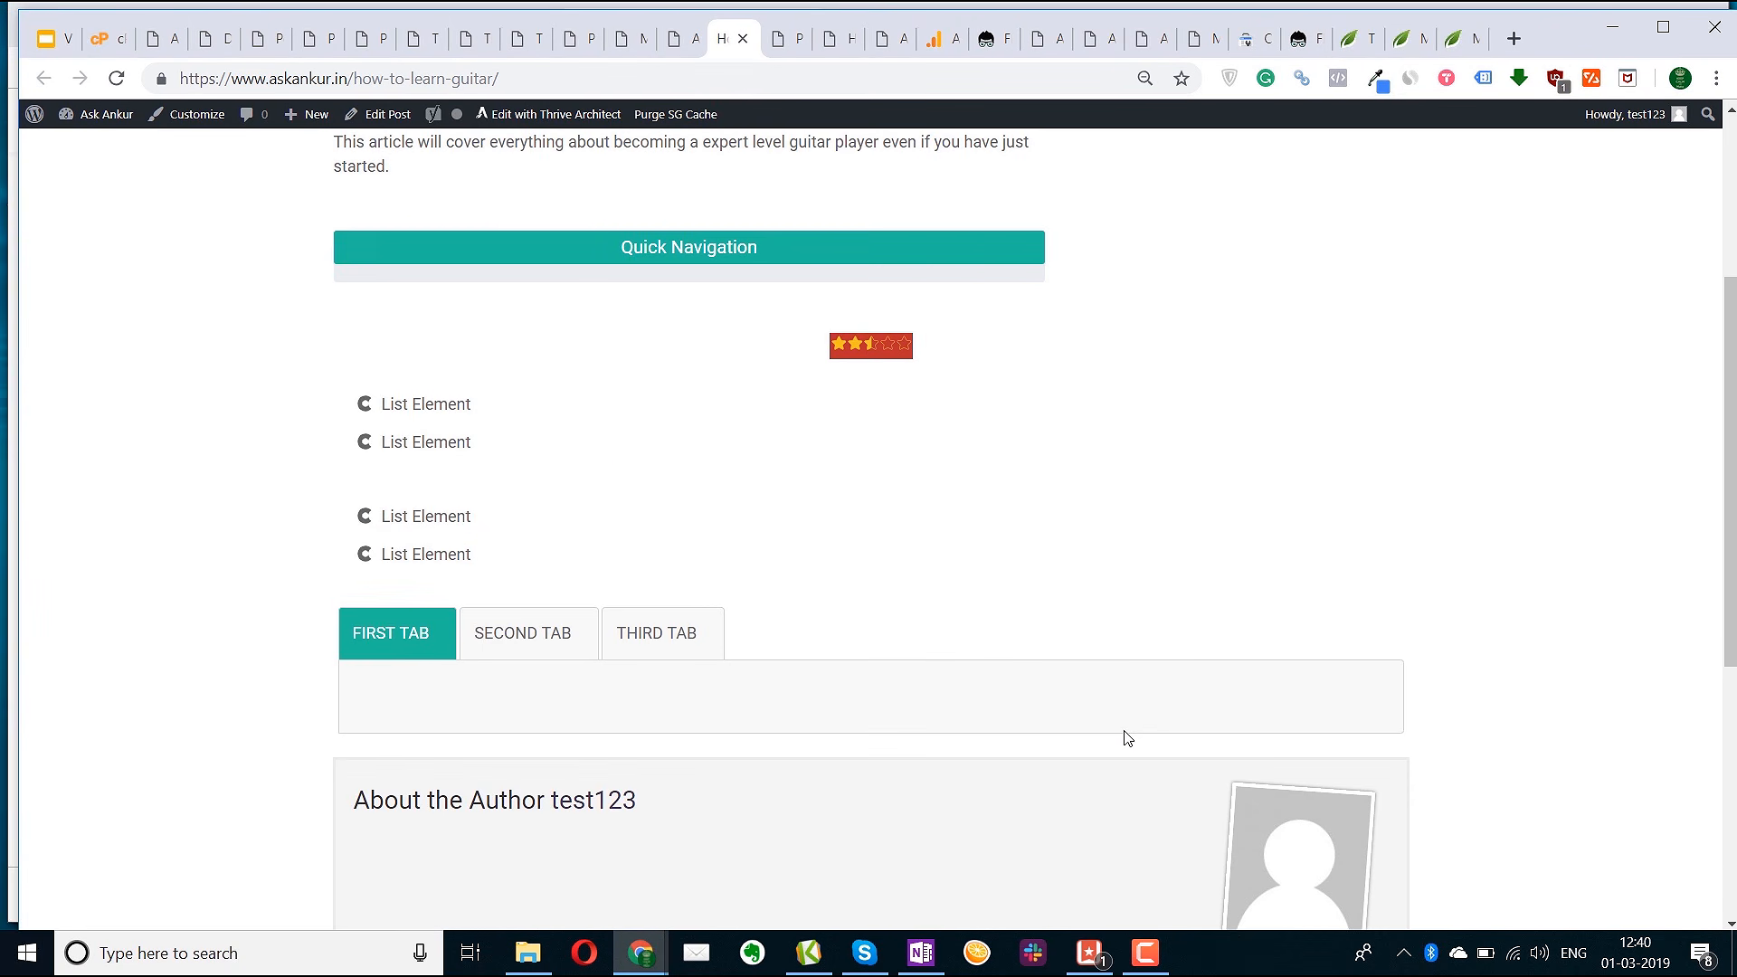
scroll(1126, 738, down, 5)
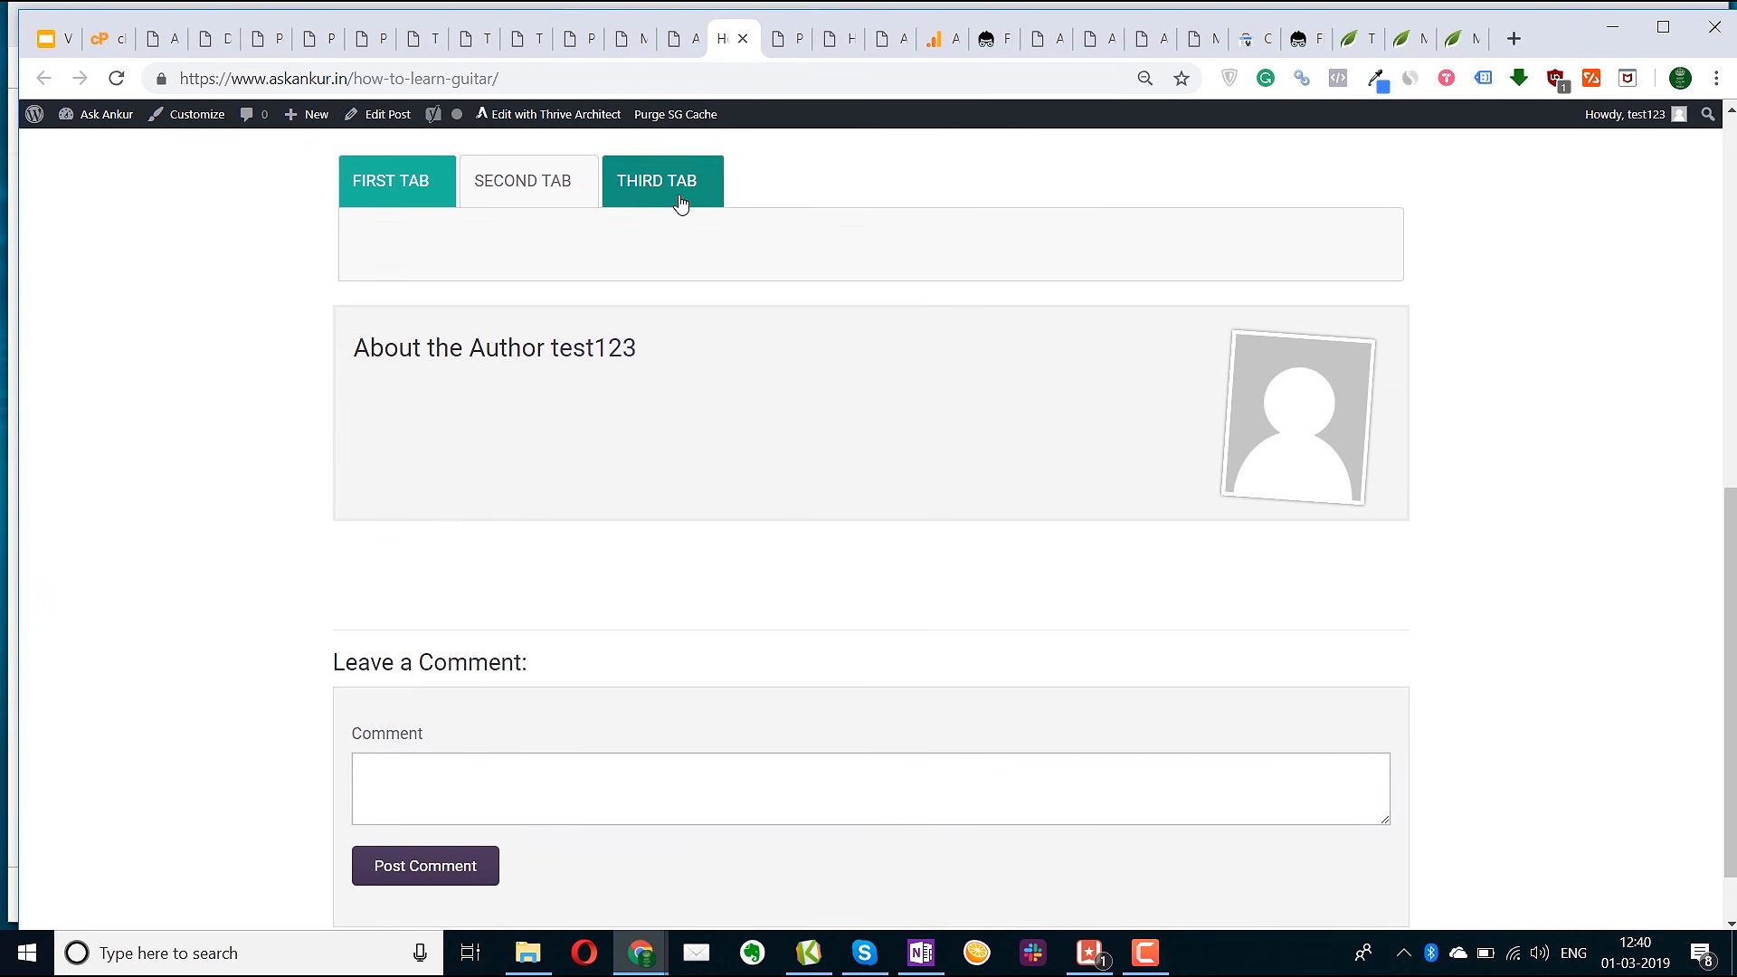
click(580, 38)
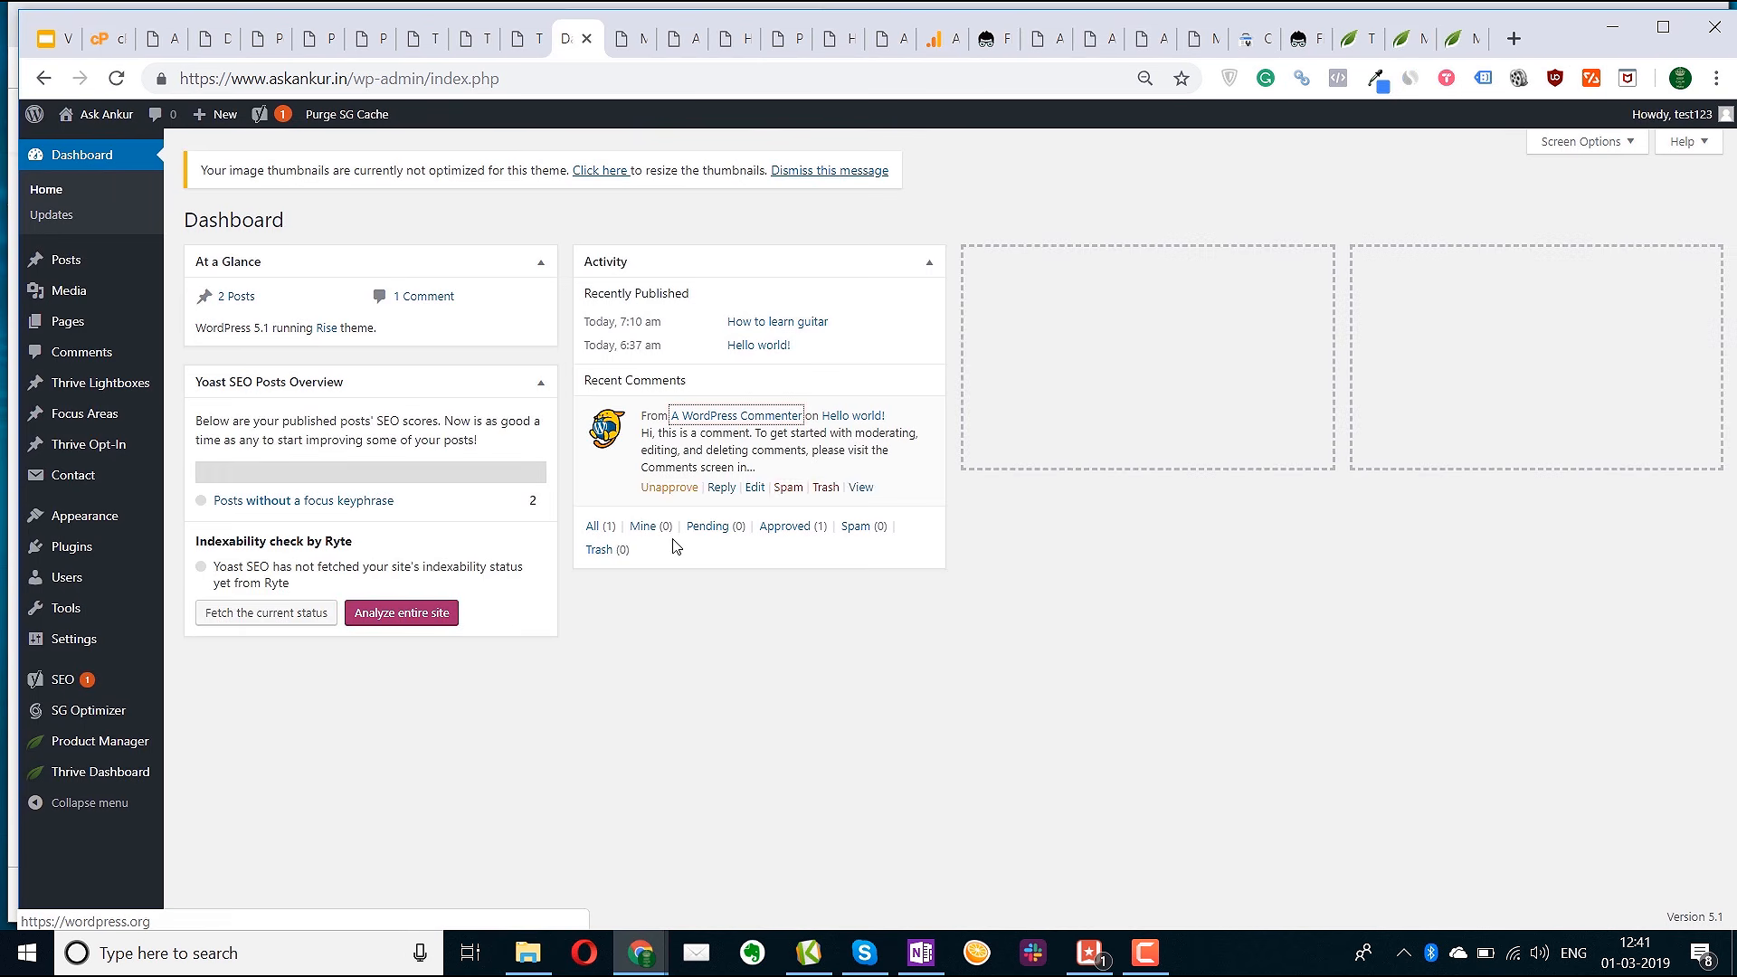
scroll(768, 687, down, 1)
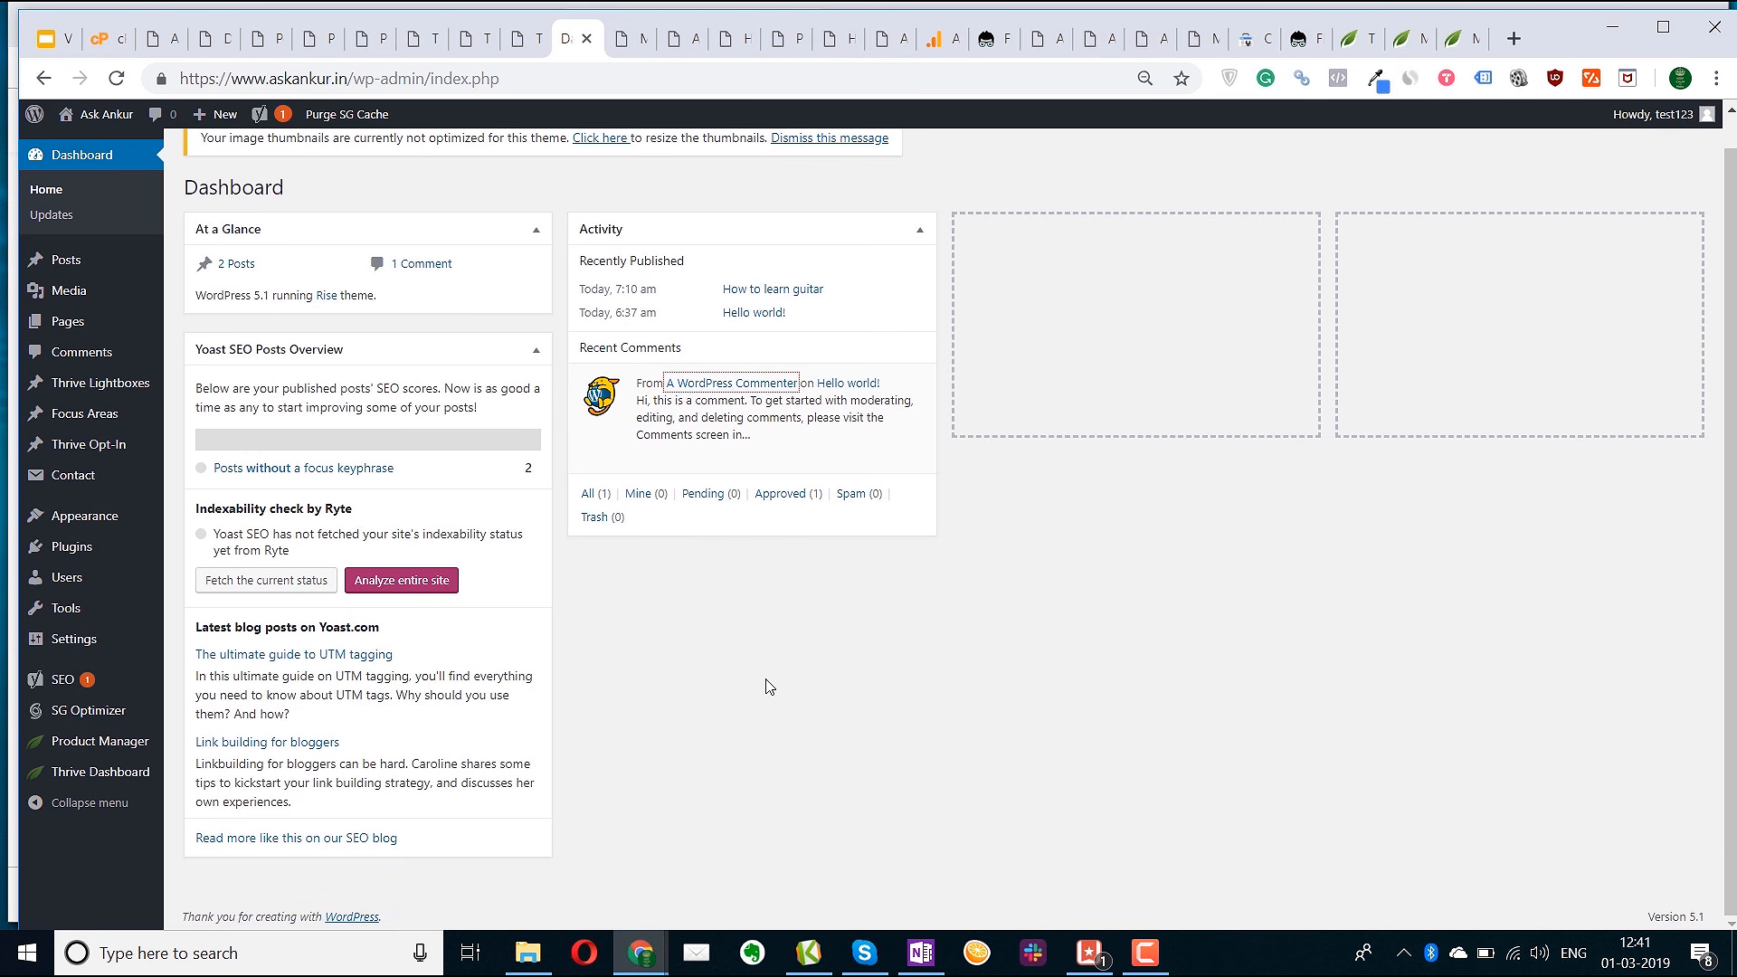